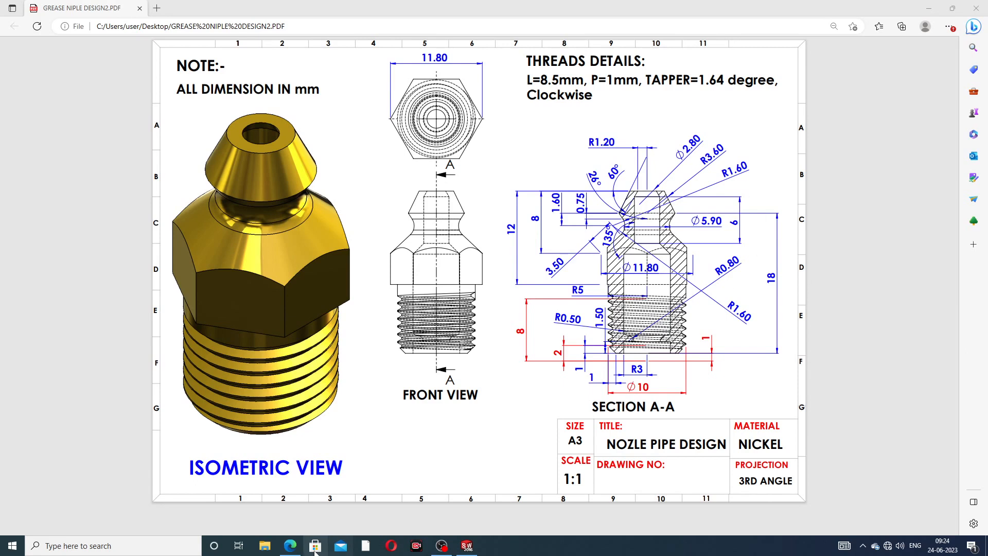
Step: Switch to SOLIDWORKS and examine the finished grease nipple from all sides, including its hex body, thread, bore and tapered head
{"action": "left_click", "coordinate": [292, 550]}
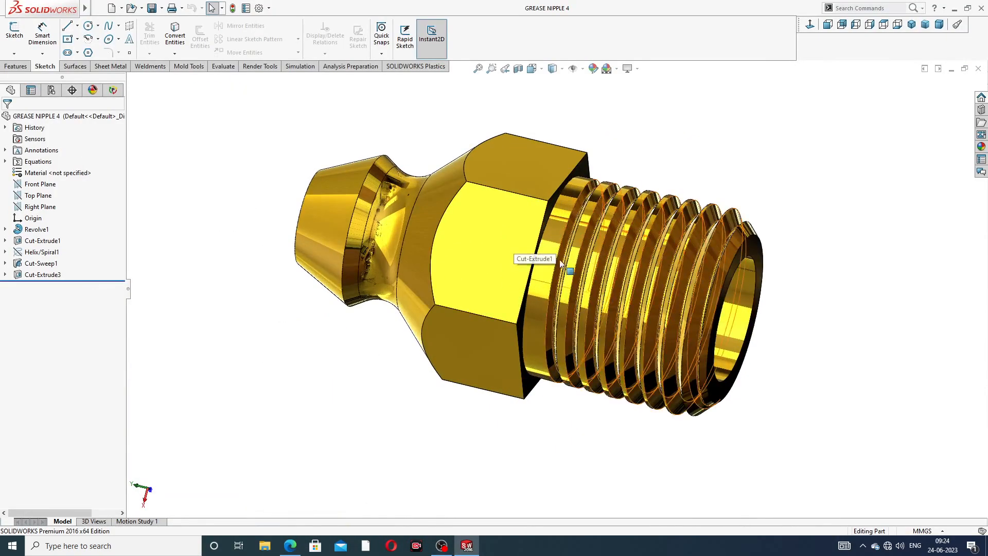
{"action": "middle_click_drag", "start_coordinate": [527, 258], "coordinate": [654, 233]}
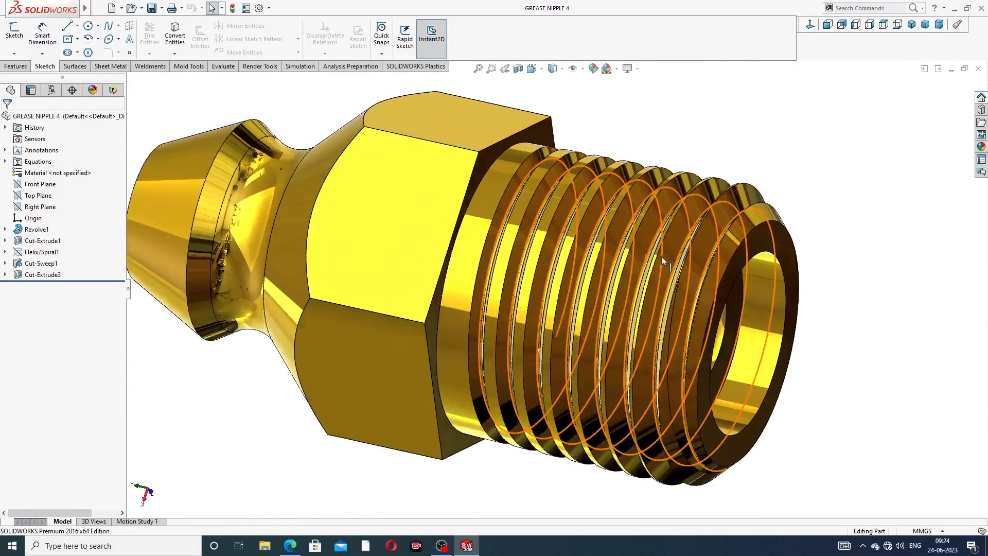
{"action": "middle_click_drag", "start_coordinate": [664, 268], "coordinate": [527, 245]}
{"action": "scroll", "coordinate": [702, 285], "scroll_direction": "down", "scroll_amount": 3}
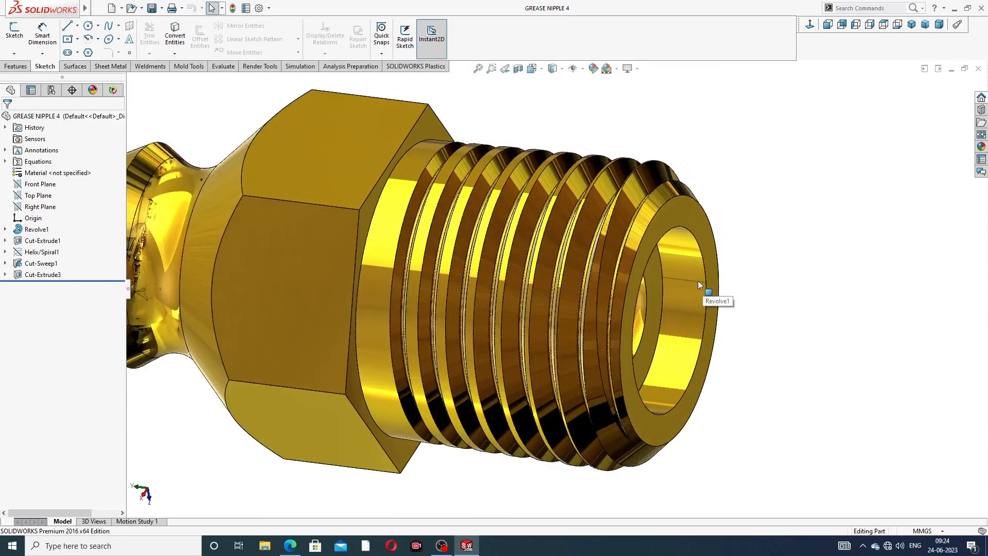
{"action": "scroll", "coordinate": [700, 284], "scroll_direction": "up", "scroll_amount": 3}
{"action": "middle_click_drag", "start_coordinate": [697, 282], "coordinate": [592, 221]}
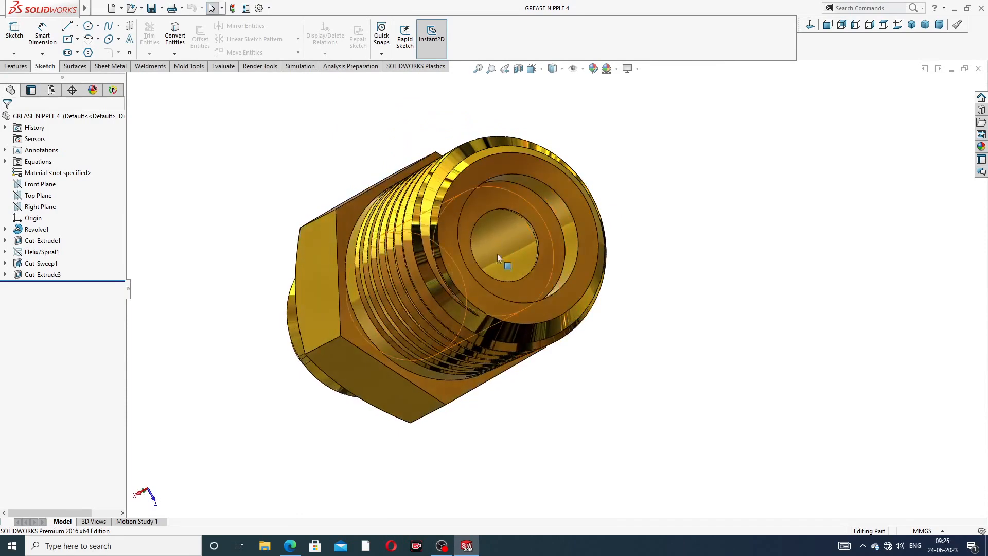
{"action": "scroll", "coordinate": [521, 203], "scroll_direction": "up", "scroll_amount": 3}
{"action": "middle_click_drag", "start_coordinate": [530, 212], "coordinate": [479, 227]}
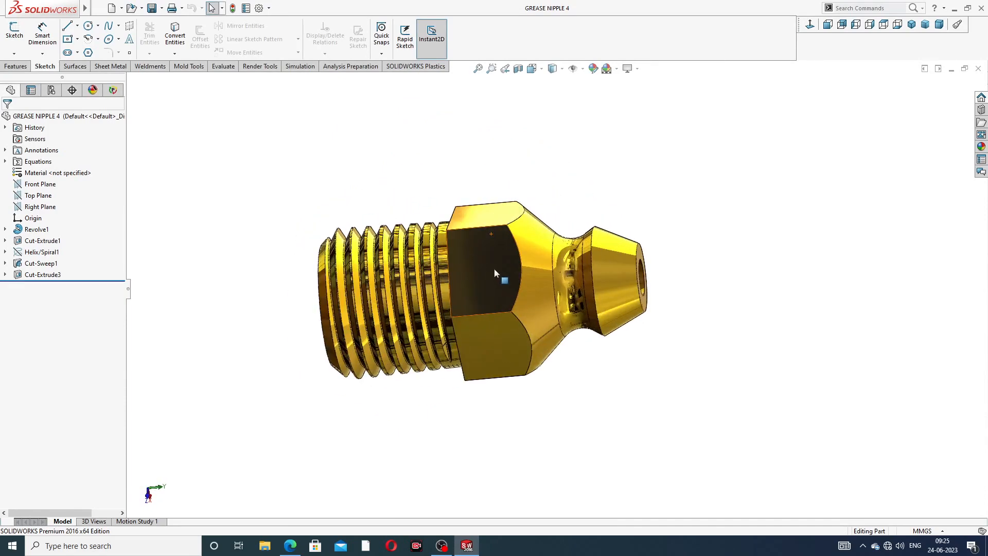
{"action": "middle_click_drag", "start_coordinate": [536, 262], "coordinate": [562, 184]}
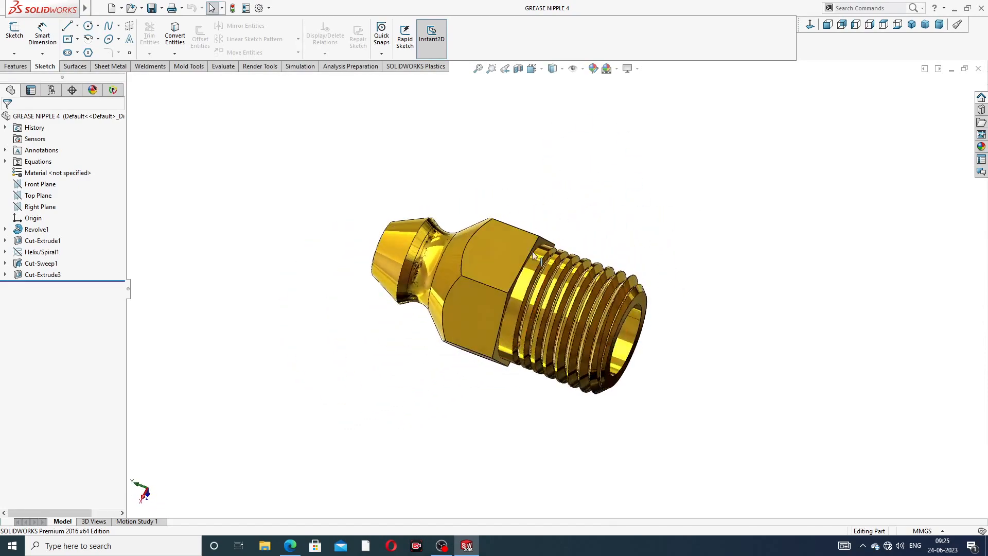
{"action": "scroll", "coordinate": [515, 309], "scroll_direction": "down", "scroll_amount": 2}
{"action": "middle_click_drag", "start_coordinate": [616, 278], "coordinate": [761, 198]}
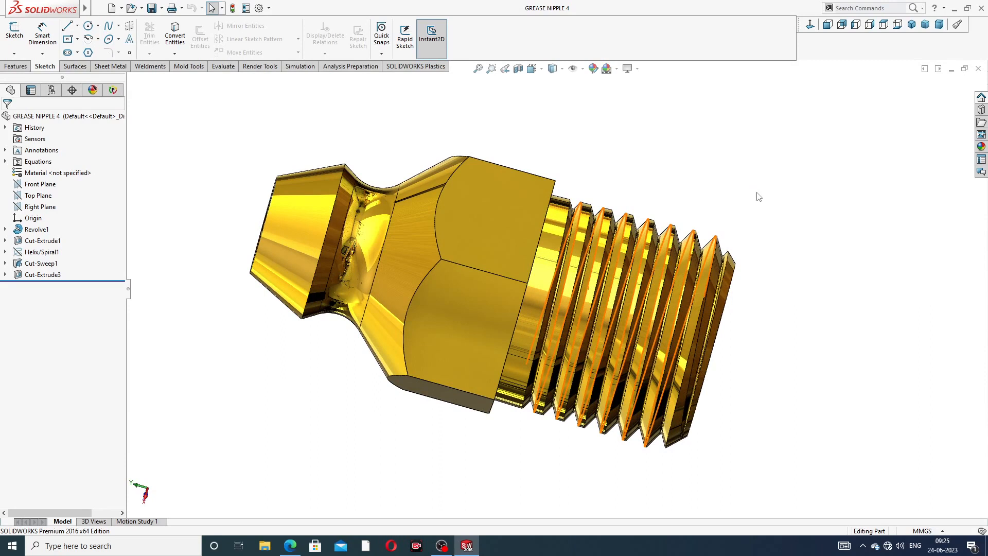
Step: Close the finished grease nipple model and create a new part document
{"action": "left_click", "coordinate": [978, 69]}
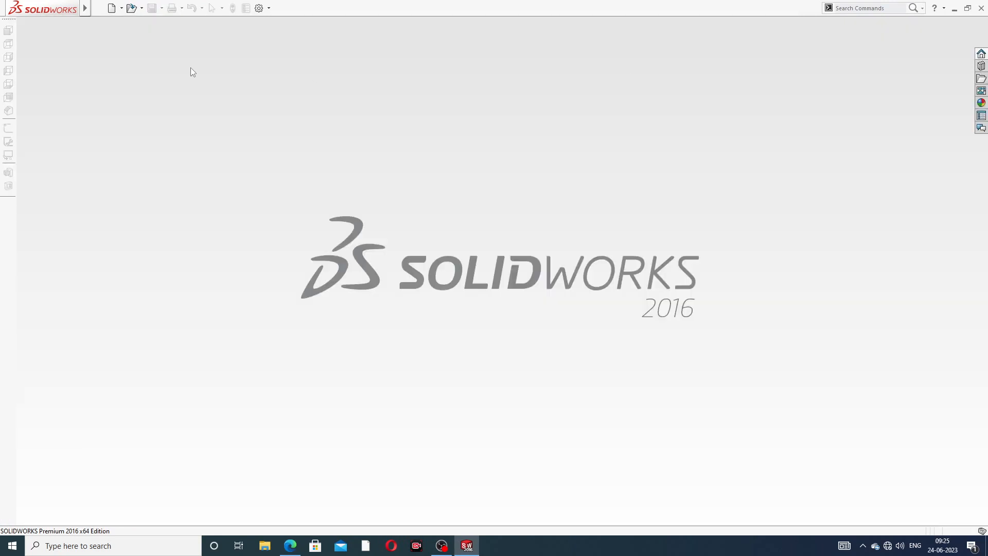
{"action": "left_click", "coordinate": [111, 8]}
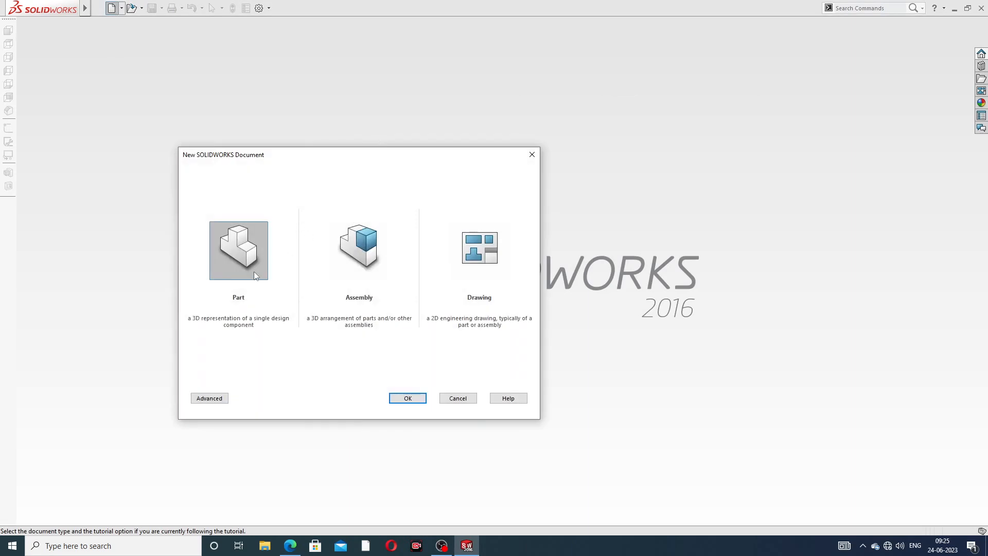
{"action": "left_click", "coordinate": [408, 398]}
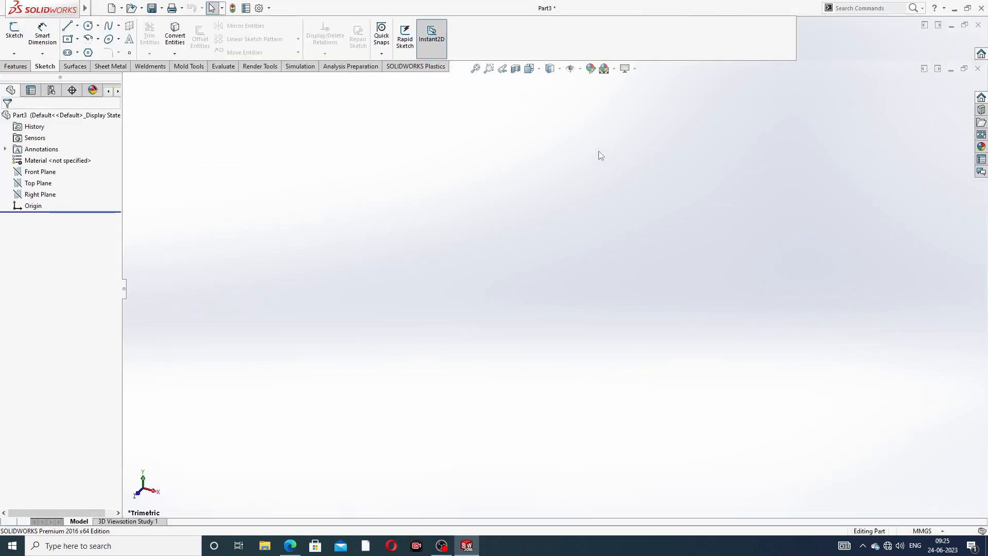
Step: Apply the Plain White scene and set both image quality resolutions, shaded and wireframe, to their highest level in the document properties
{"action": "left_click", "coordinate": [614, 69]}
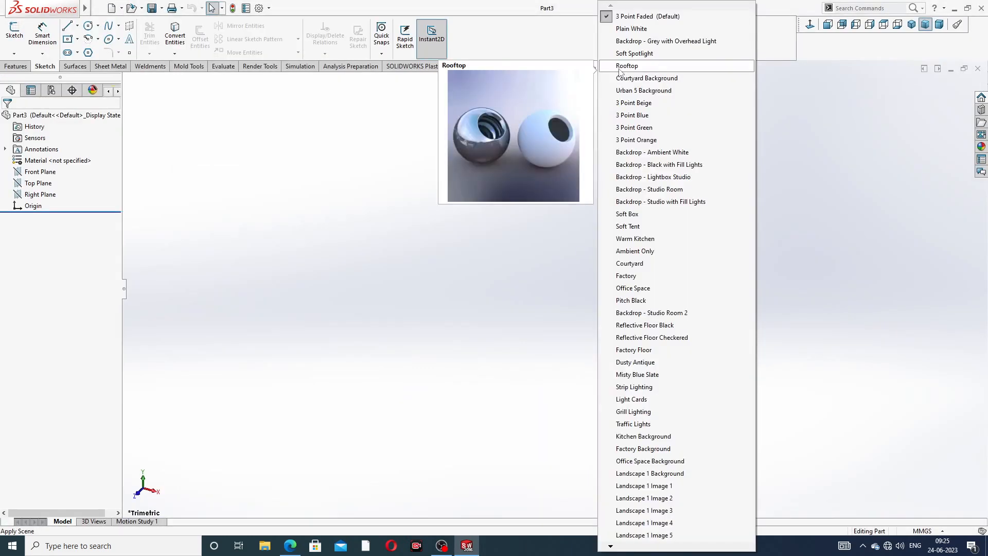
{"action": "left_click", "coordinate": [632, 29]}
{"action": "left_click", "coordinate": [260, 8]}
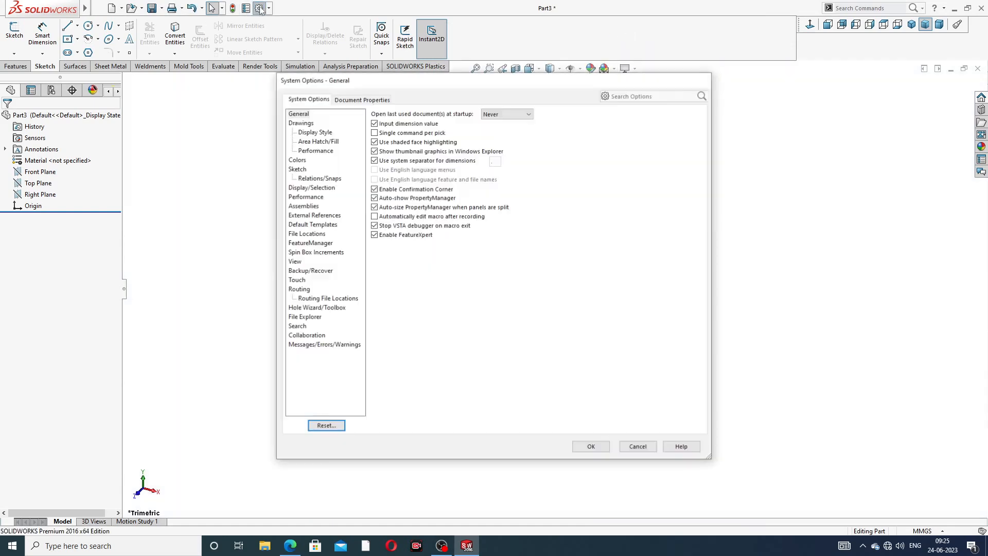
{"action": "left_click", "coordinate": [362, 99]}
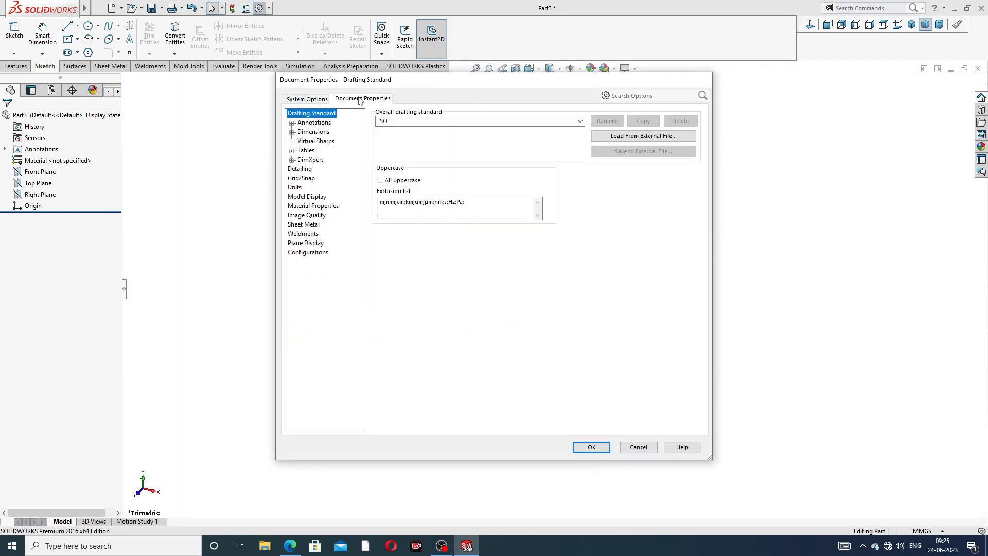
{"action": "left_click", "coordinate": [316, 216]}
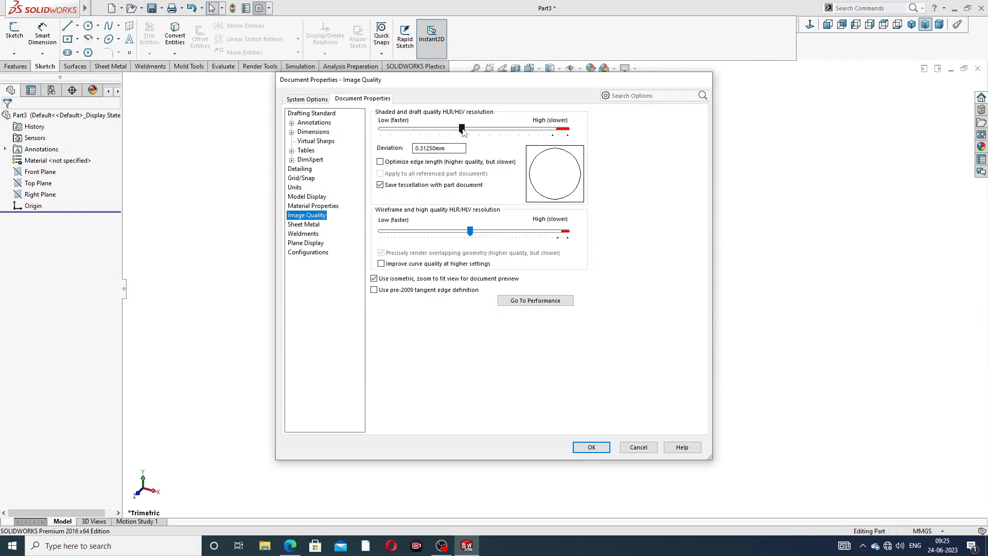
{"action": "left_click_drag", "start_coordinate": [462, 128], "coordinate": [567, 128]}
{"action": "left_click_drag", "start_coordinate": [470, 231], "coordinate": [571, 231]}
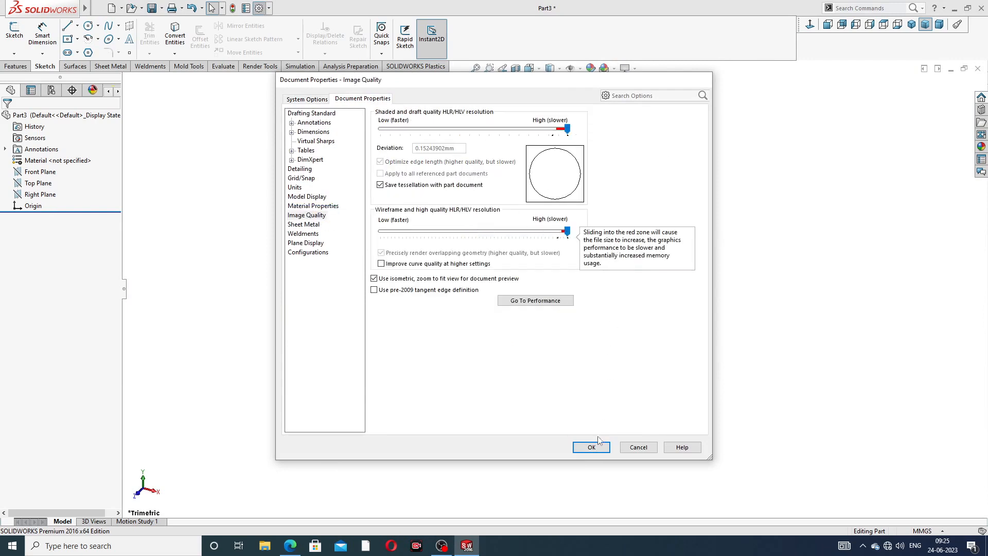
{"action": "left_click", "coordinate": [592, 446]}
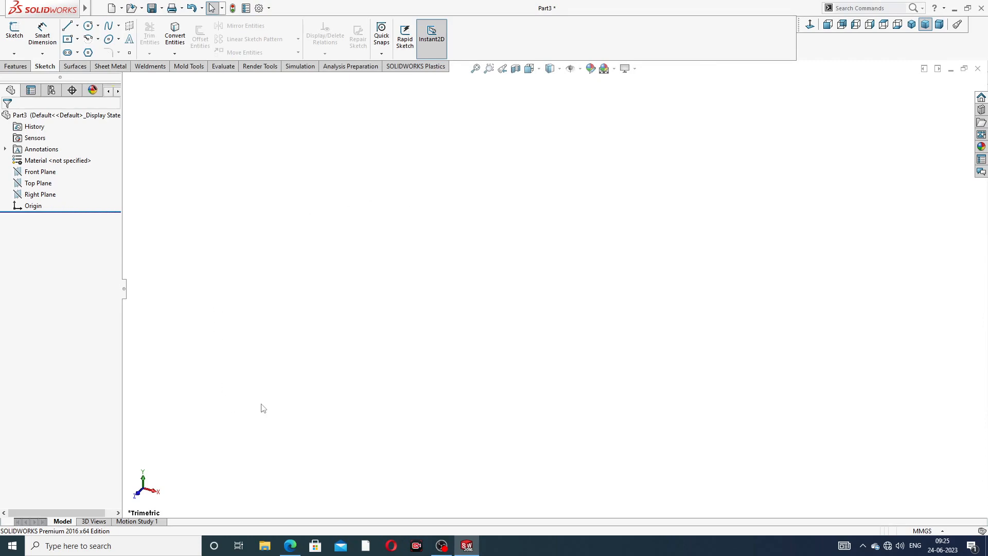
Step: Review the grease nipple PDF drawing in the browser, return to SOLIDWORKS and start a sketch on the Right Plane
{"action": "left_click", "coordinate": [290, 546]}
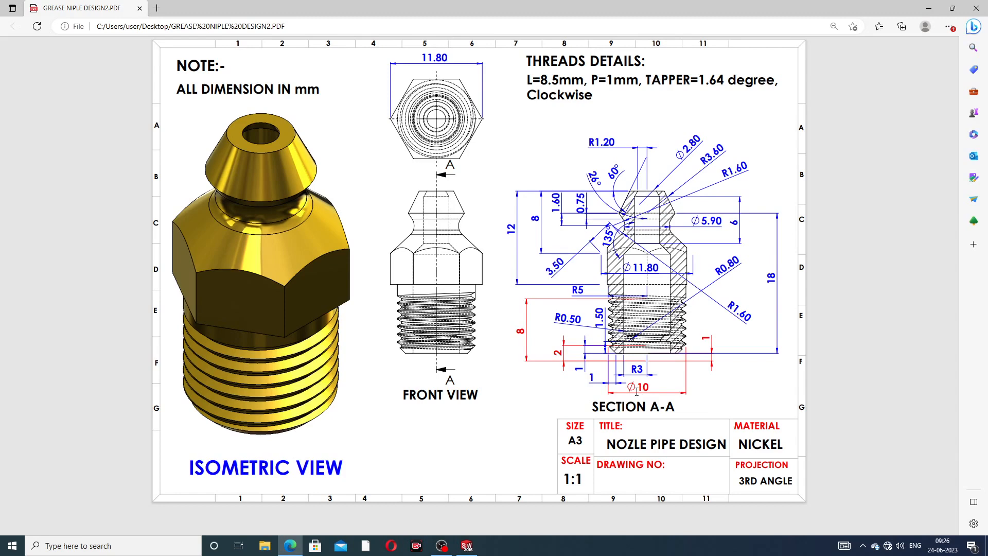
{"action": "left_click", "coordinate": [291, 546]}
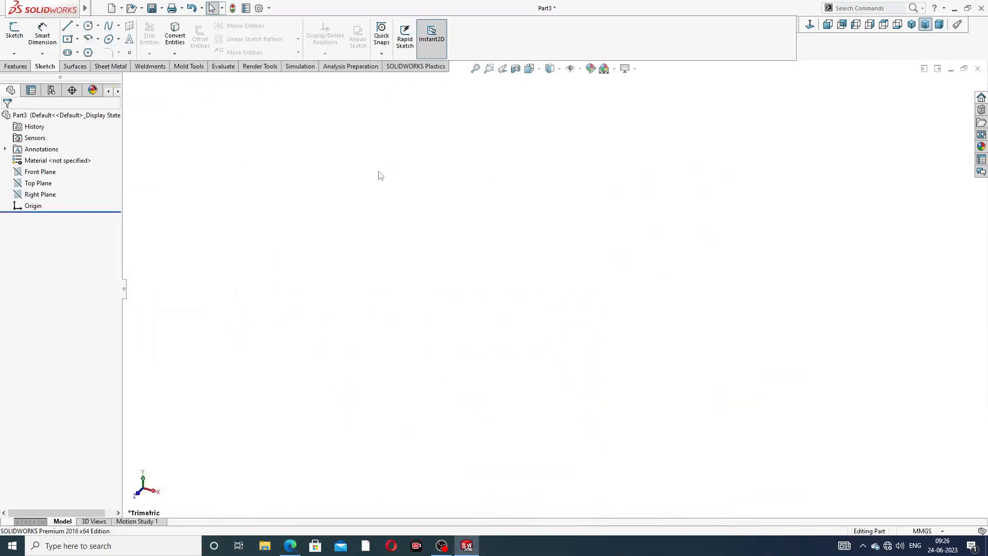
{"action": "left_click", "coordinate": [46, 195]}
{"action": "left_click", "coordinate": [52, 181]}
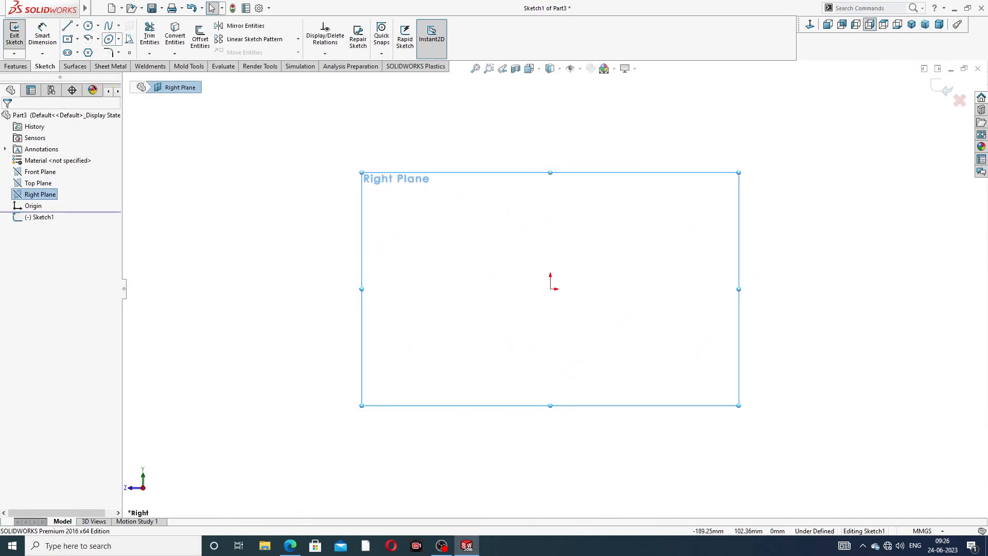
Step: Sketch a vertical centerline rising from the origin and stretch its upper end to a length of about 132 mm
{"action": "left_click", "coordinate": [77, 25]}
{"action": "left_click", "coordinate": [89, 51]}
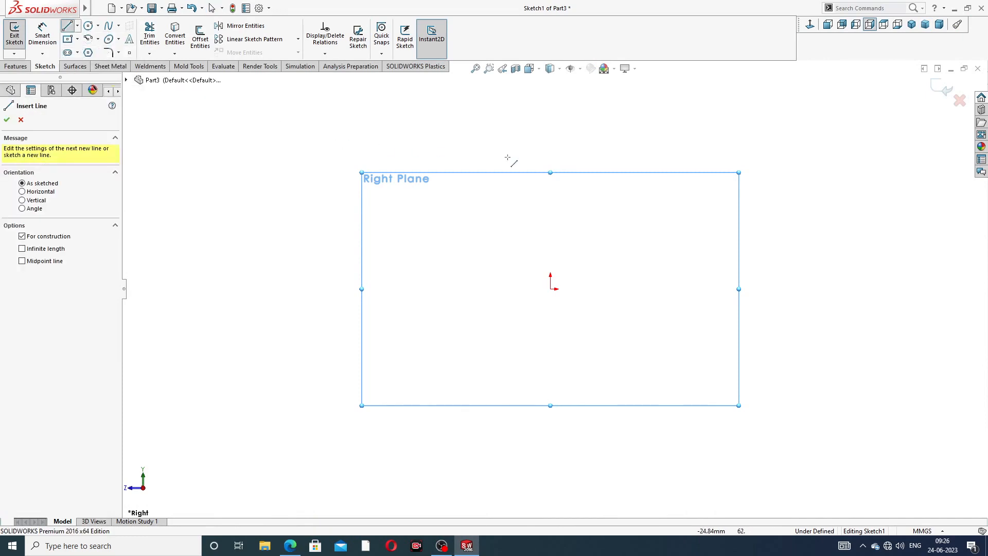
{"action": "left_click", "coordinate": [550, 288]}
{"action": "left_click", "coordinate": [551, 110]}
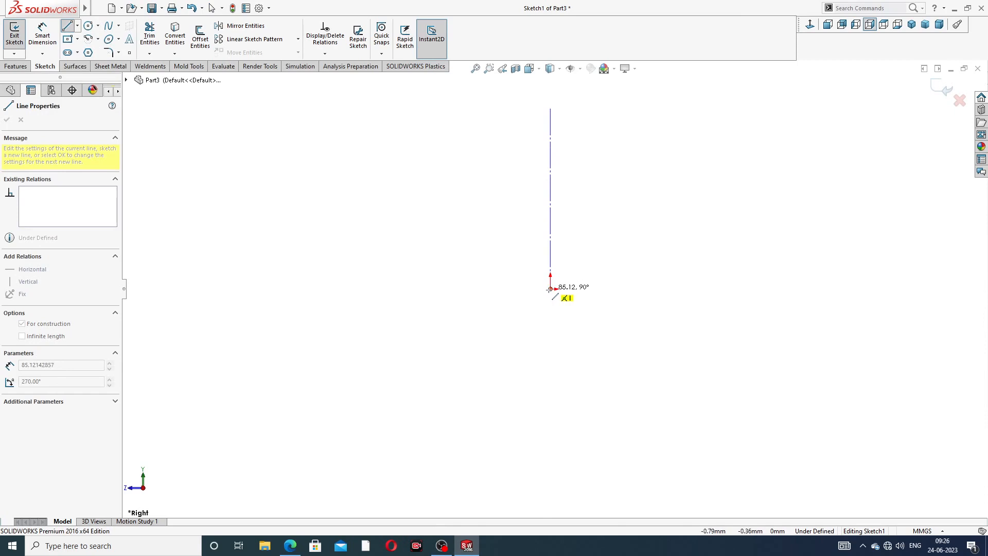
{"action": "left_click", "coordinate": [550, 288]}
{"action": "right_click", "coordinate": [633, 138]}
{"action": "left_click", "coordinate": [649, 145]}
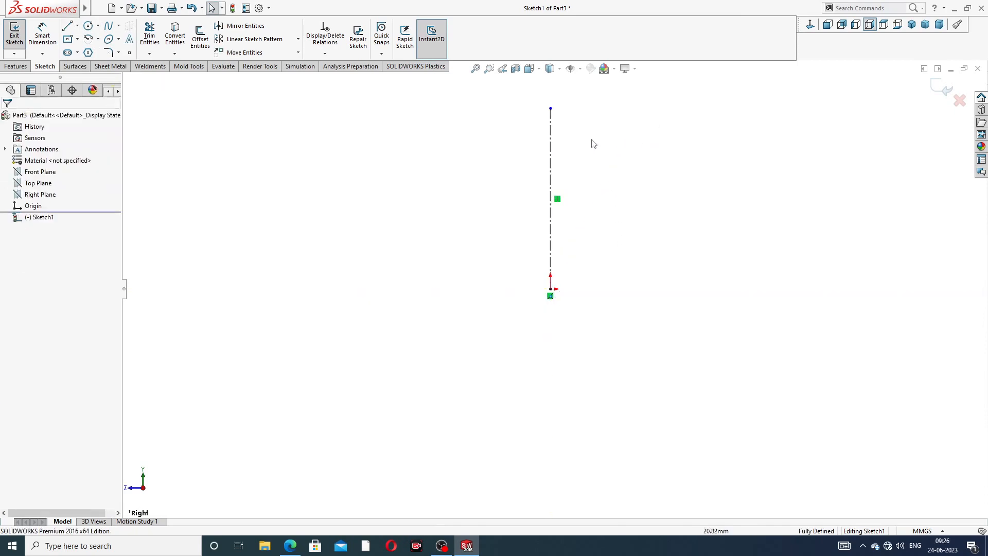
{"action": "scroll", "coordinate": [587, 148], "scroll_direction": "up", "scroll_amount": 3}
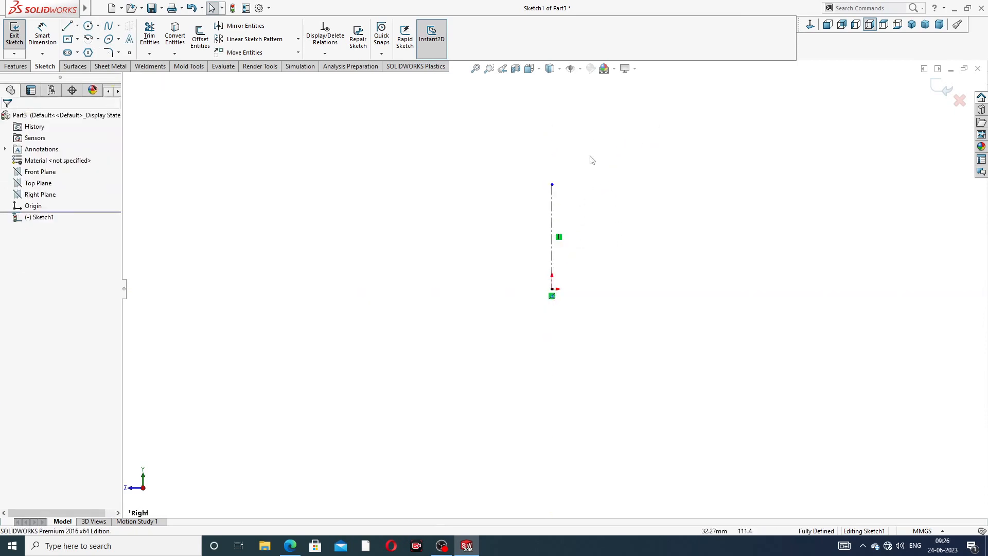
{"action": "left_click_drag", "start_coordinate": [552, 187], "coordinate": [552, 127]}
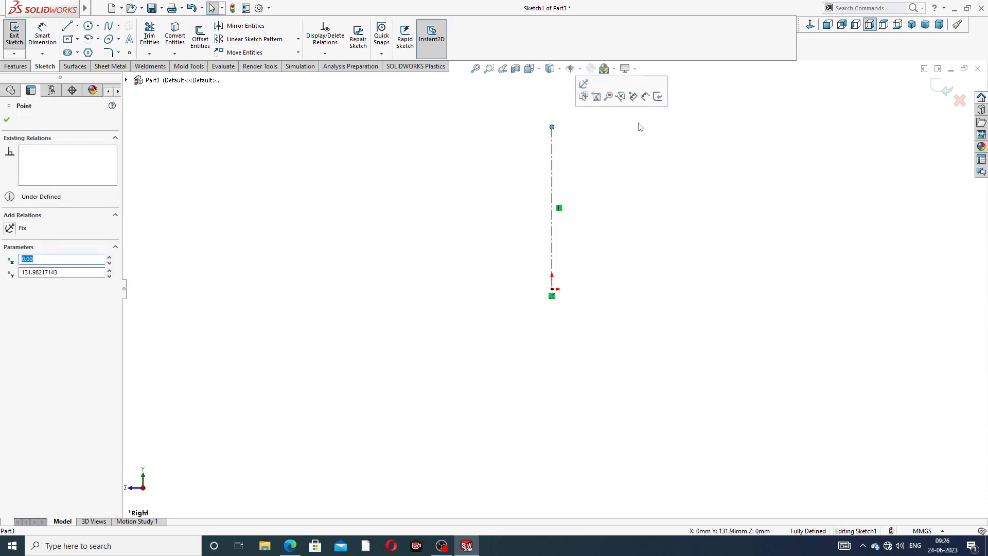
{"action": "key", "text": "Escape"}
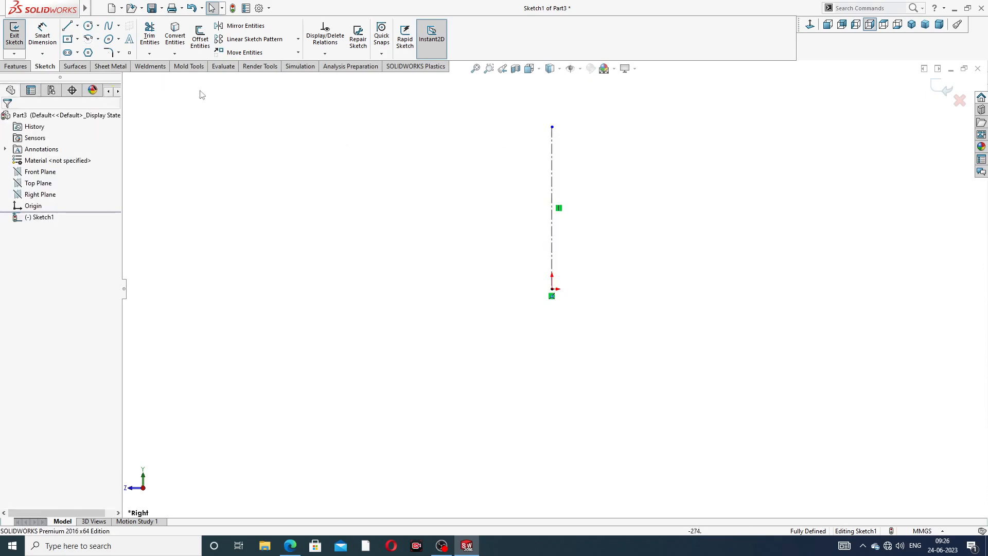
Step: Sketch a horizontal centerline crossing the upper part of the vertical centerline and extend the vertical one further upward
{"action": "left_click", "coordinate": [77, 26]}
{"action": "left_click", "coordinate": [93, 52]}
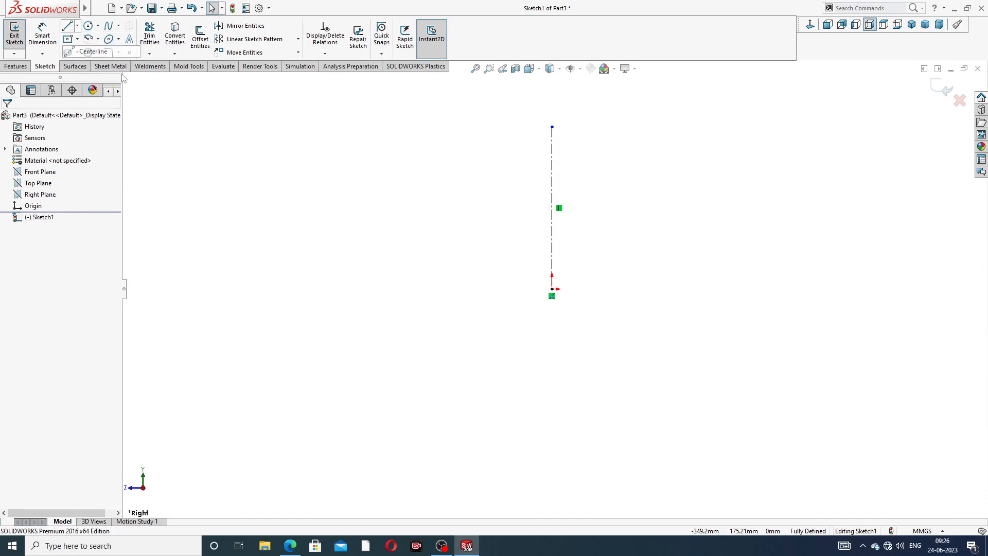
{"action": "left_click", "coordinate": [497, 161]}
{"action": "left_click", "coordinate": [609, 161]}
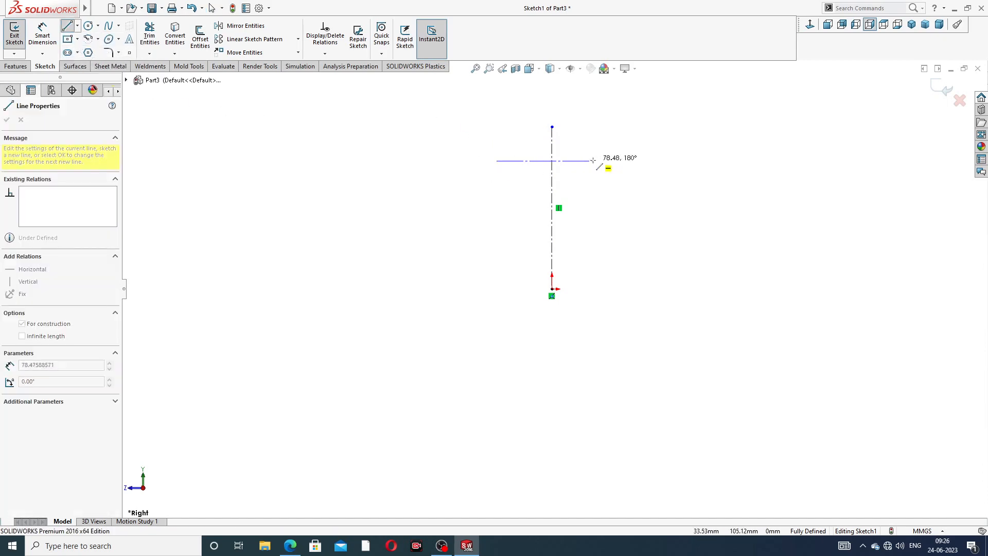
{"action": "right_click", "coordinate": [646, 147]}
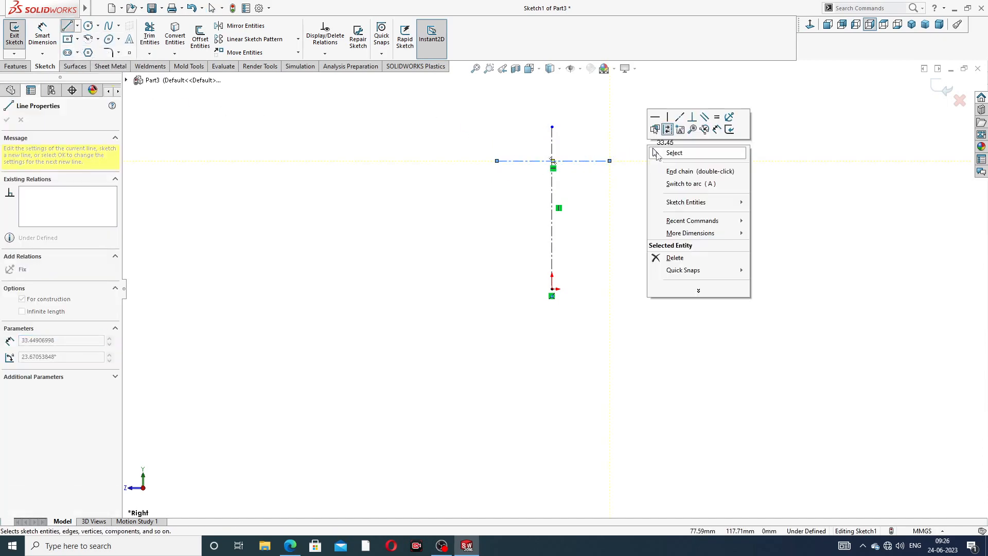
{"action": "left_click", "coordinate": [662, 152]}
{"action": "scroll", "coordinate": [596, 187], "scroll_direction": "down", "scroll_amount": 3}
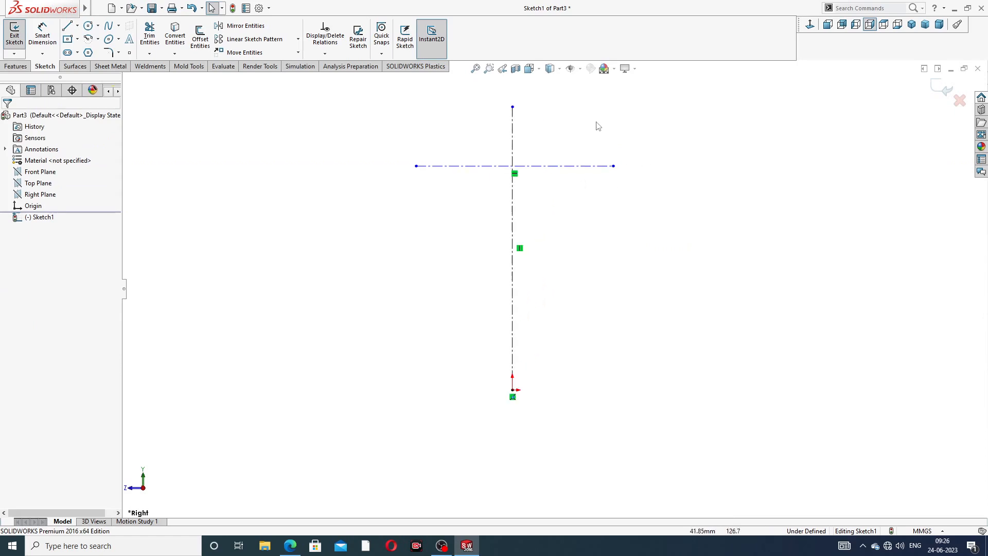
{"action": "scroll", "coordinate": [519, 113], "scroll_direction": "up", "scroll_amount": 2}
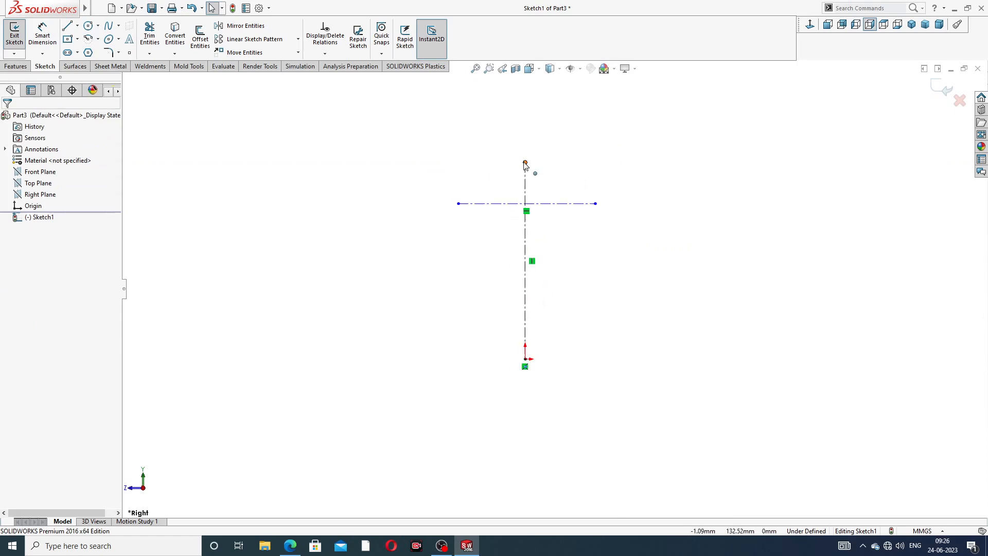
{"action": "left_click_drag", "start_coordinate": [525, 162], "coordinate": [525, 123]}
{"action": "left_click", "coordinate": [300, 143]}
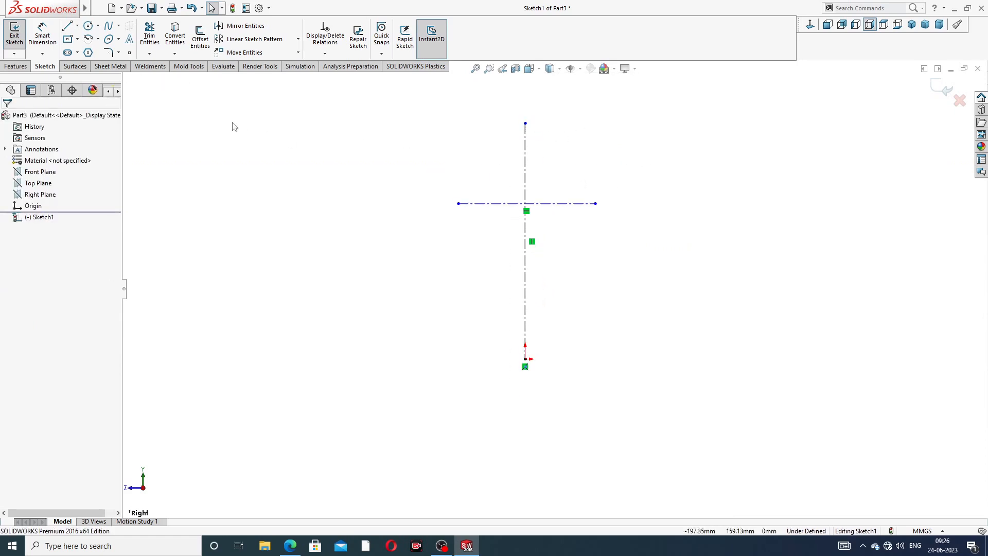
Step: Sketch a centerpoint arc of about 45 mm radius as an upper semicircle, centered where the two centerlines cross
{"action": "left_click", "coordinate": [98, 39]}
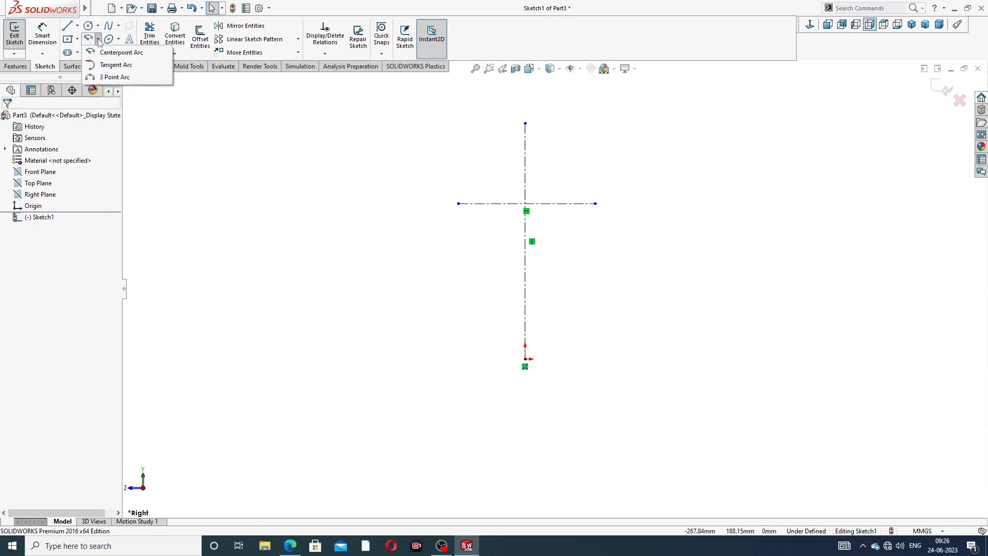
{"action": "left_click", "coordinate": [120, 53]}
{"action": "scroll", "coordinate": [521, 189], "scroll_direction": "down", "scroll_amount": 3}
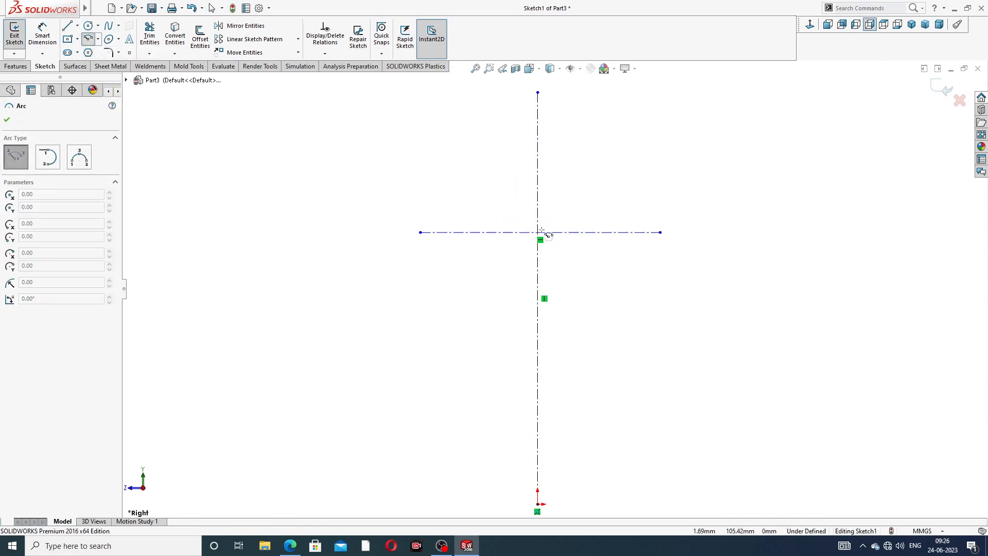
{"action": "scroll", "coordinate": [551, 234], "scroll_direction": "down", "scroll_amount": 2}
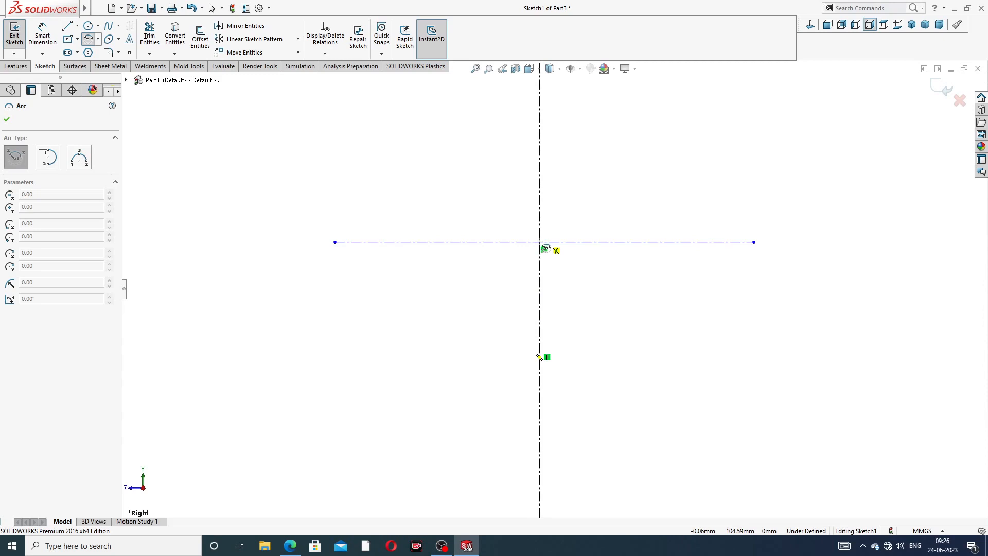
{"action": "left_click", "coordinate": [540, 246]}
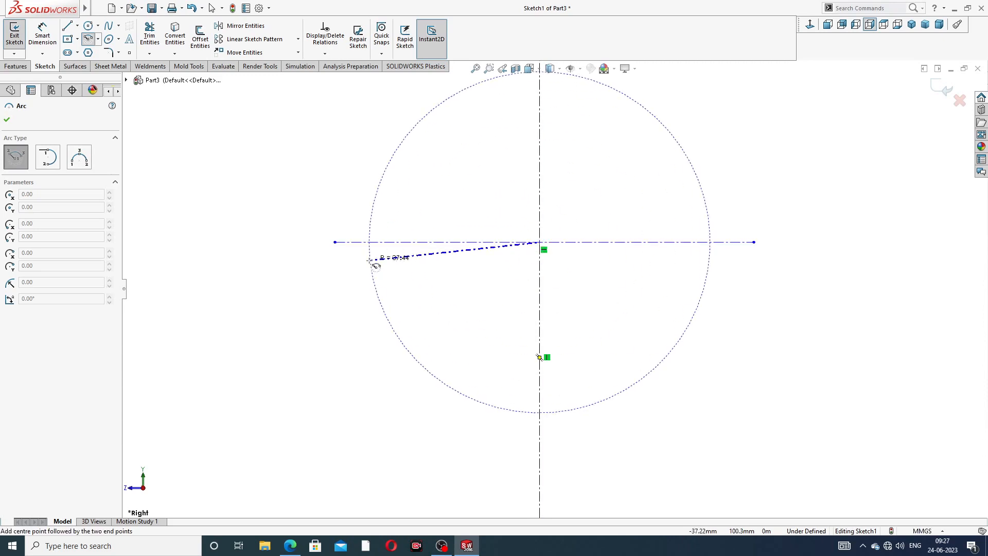
{"action": "left_click", "coordinate": [335, 242]}
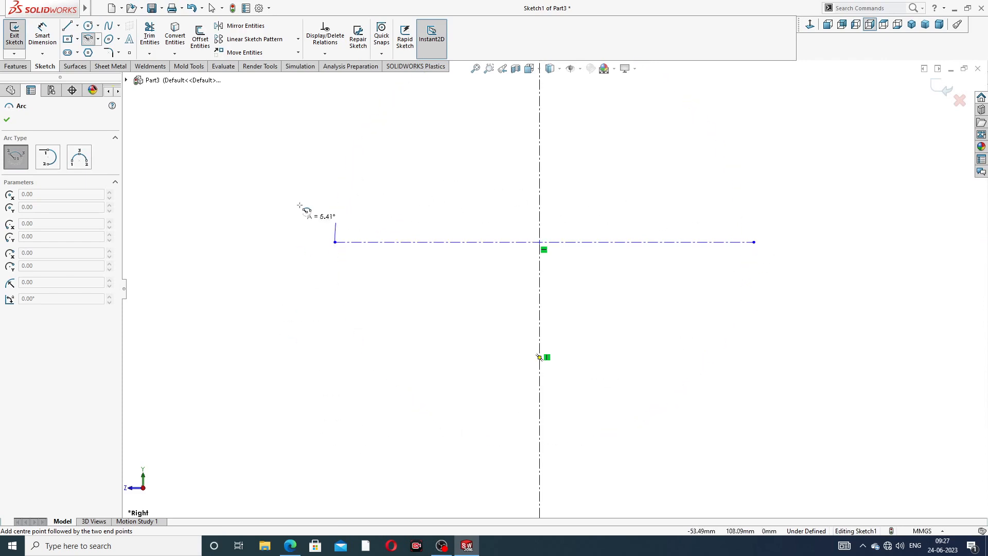
{"action": "left_click", "coordinate": [758, 248]}
{"action": "right_click", "coordinate": [779, 197]}
{"action": "left_click", "coordinate": [803, 205]}
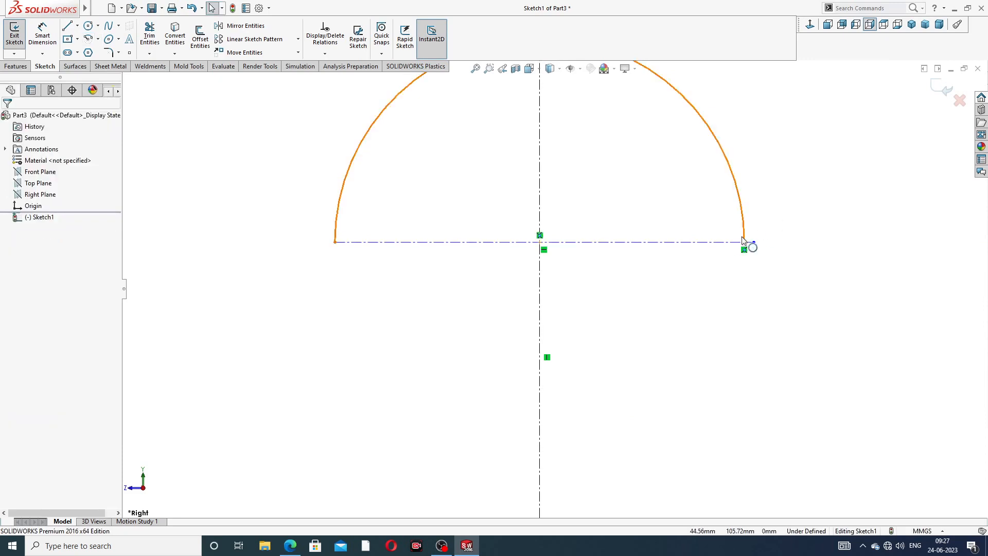
Step: Attach the horizontal centerline's free end to the semicircle's endpoint and convert the semicircle to construction geometry
{"action": "scroll", "coordinate": [754, 244], "scroll_direction": "down", "scroll_amount": 3}
{"action": "left_click_drag", "start_coordinate": [730, 256], "coordinate": [713, 255]}
{"action": "key", "text": "z"}
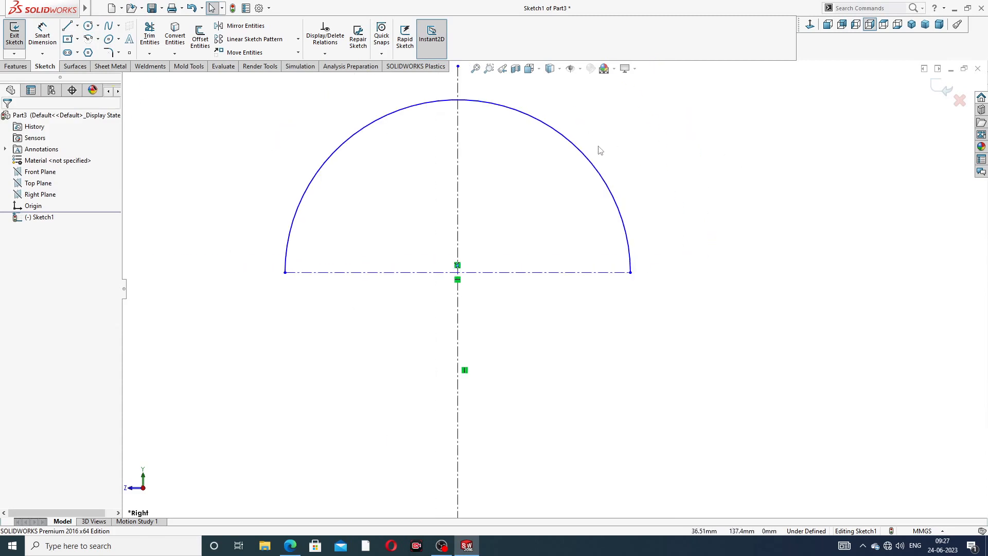
{"action": "left_click", "coordinate": [586, 160]}
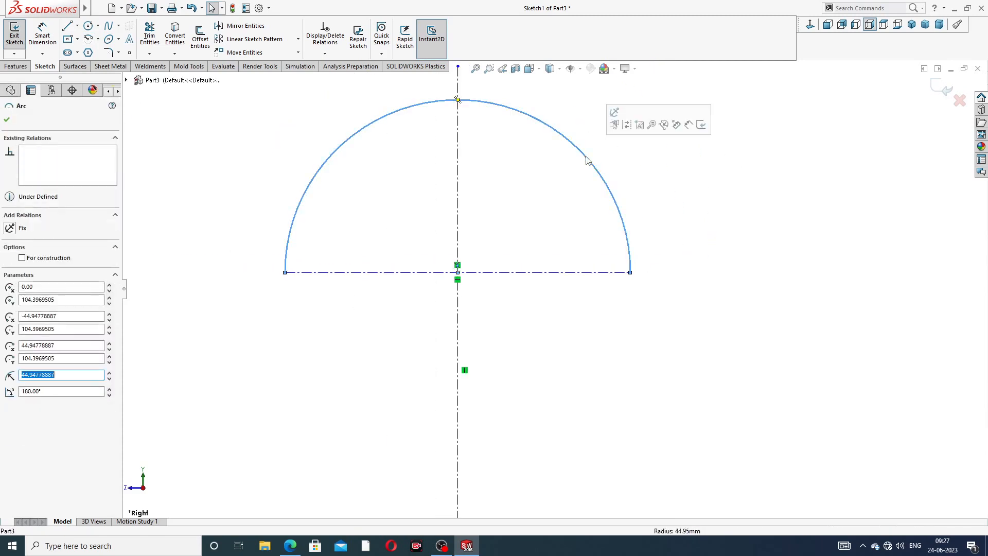
{"action": "left_click", "coordinate": [628, 126]}
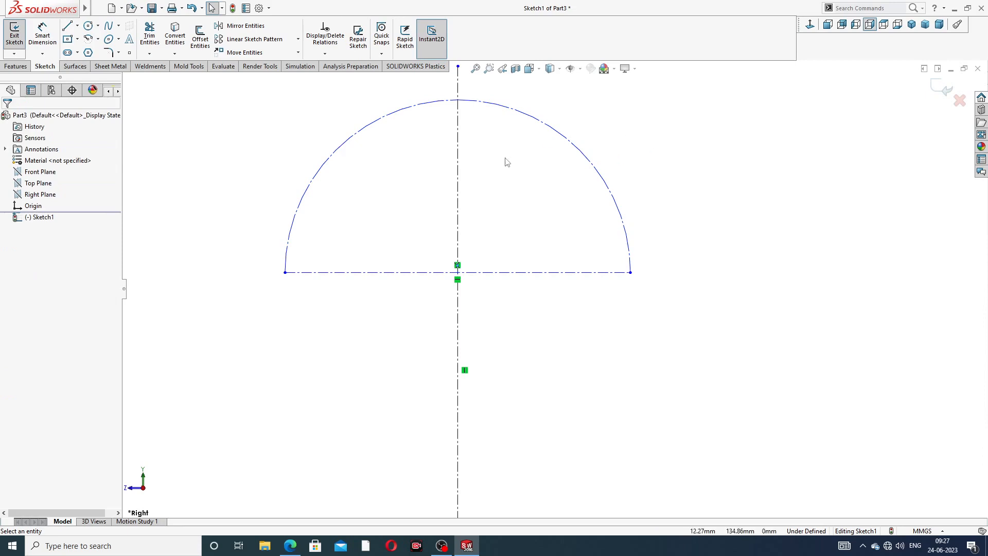
Step: Dimension the vertical distance from the origin to the horizontal centerline as 18 mm
{"action": "scroll", "coordinate": [488, 218], "scroll_direction": "down", "scroll_amount": 2}
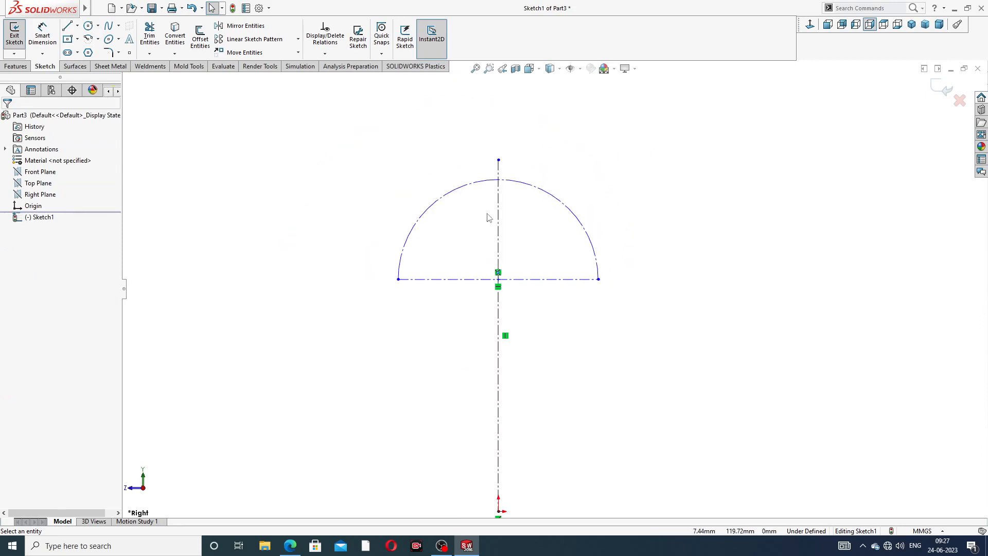
{"action": "scroll", "coordinate": [371, 232], "scroll_direction": "up", "scroll_amount": 4}
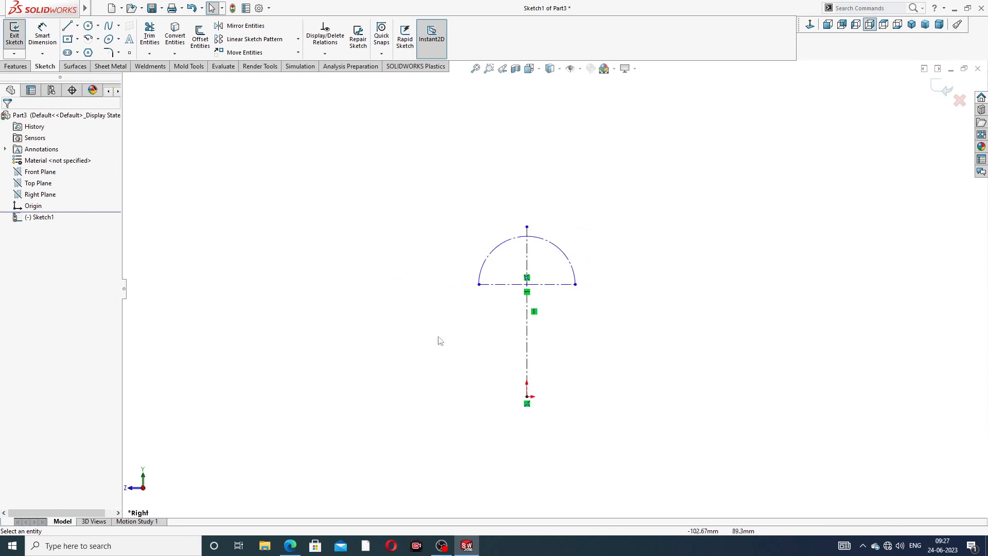
{"action": "scroll", "coordinate": [532, 446], "scroll_direction": "down", "scroll_amount": 3}
{"action": "scroll", "coordinate": [592, 247], "scroll_direction": "up", "scroll_amount": 2}
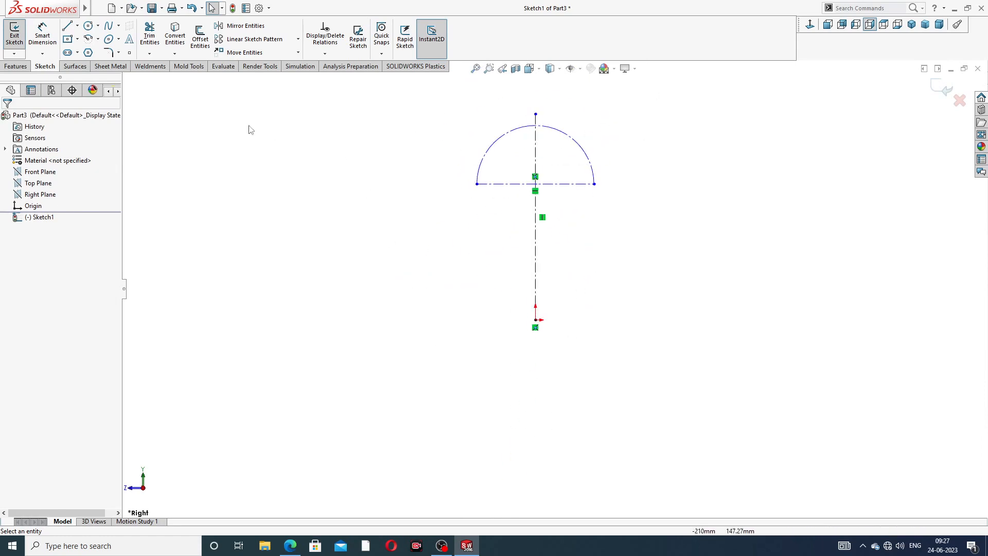
{"action": "left_click", "coordinate": [42, 35]}
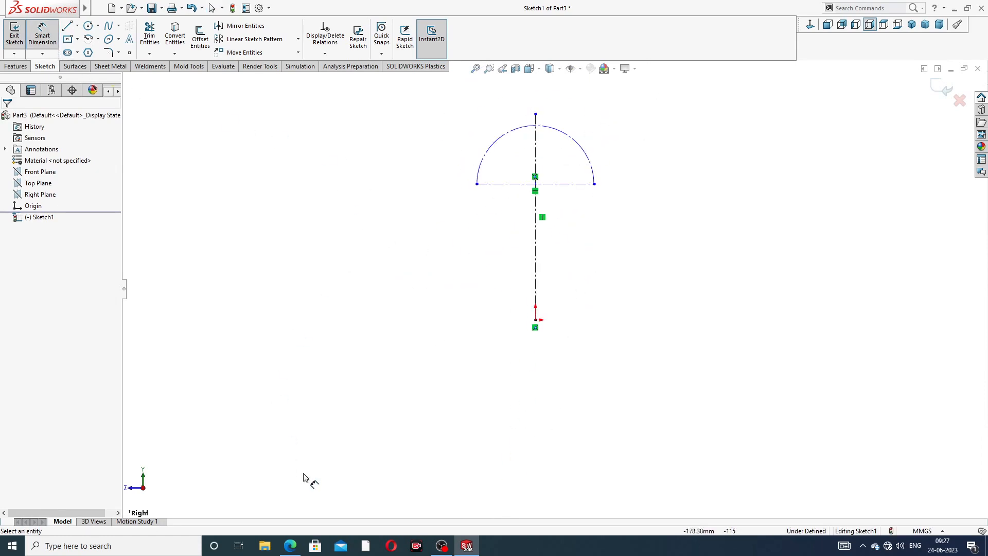
{"action": "left_click", "coordinate": [572, 185]}
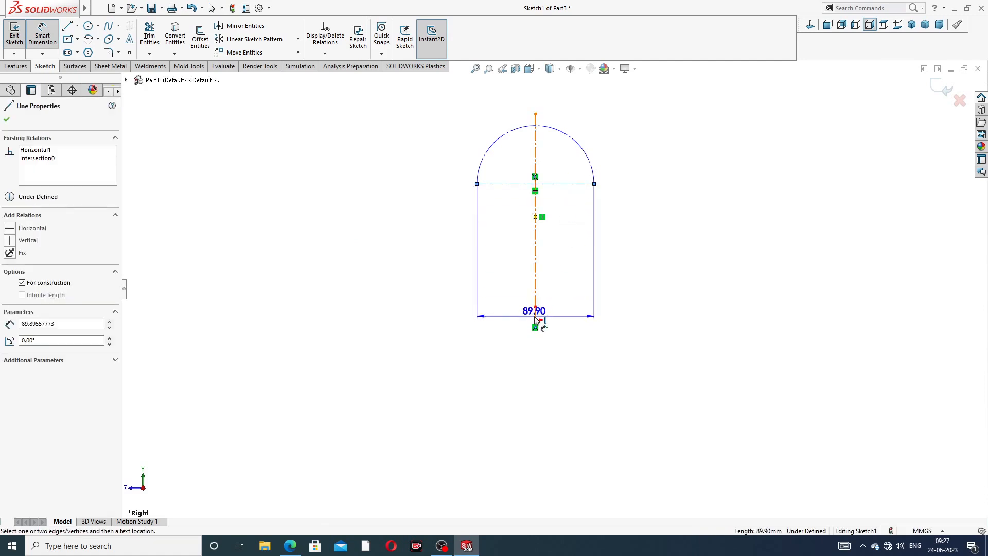
{"action": "left_click", "coordinate": [535, 319]}
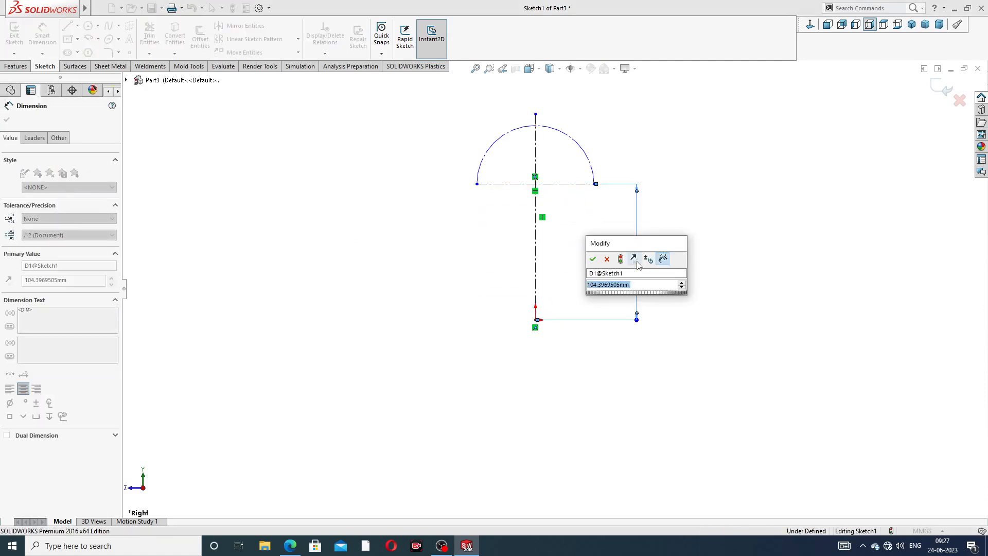
{"action": "type", "text": "18"}
{"action": "key", "text": "Return"}
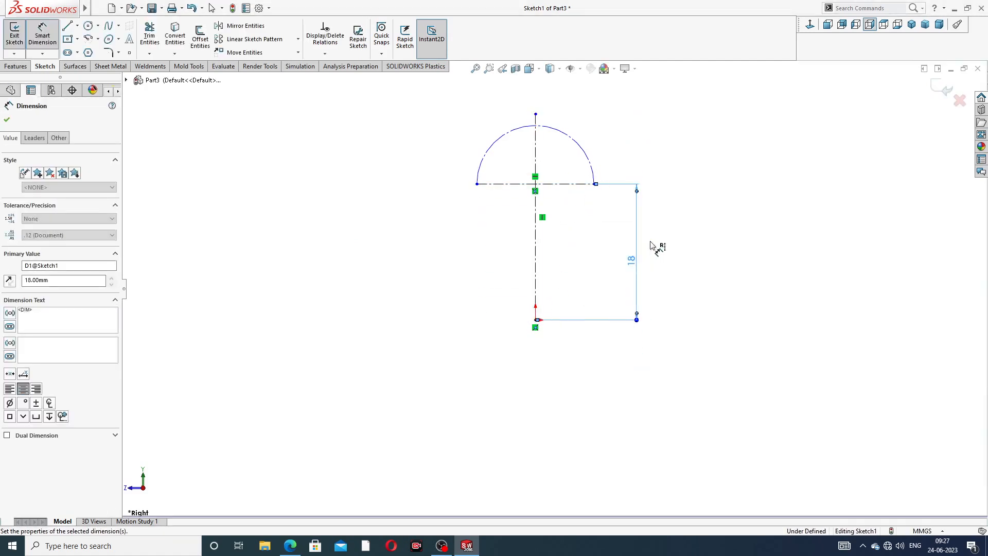
Step: Dimension the construction semicircle's radius as 3.60 mm, checking the value in the grease nipple PDF drawing in the browser
{"action": "left_click", "coordinate": [577, 146]}
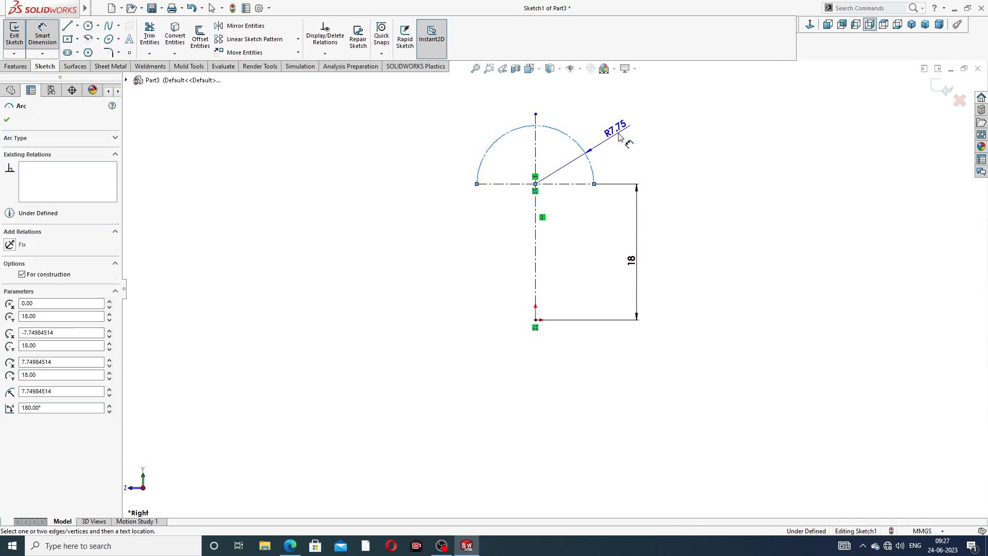
{"action": "left_click", "coordinate": [623, 136]}
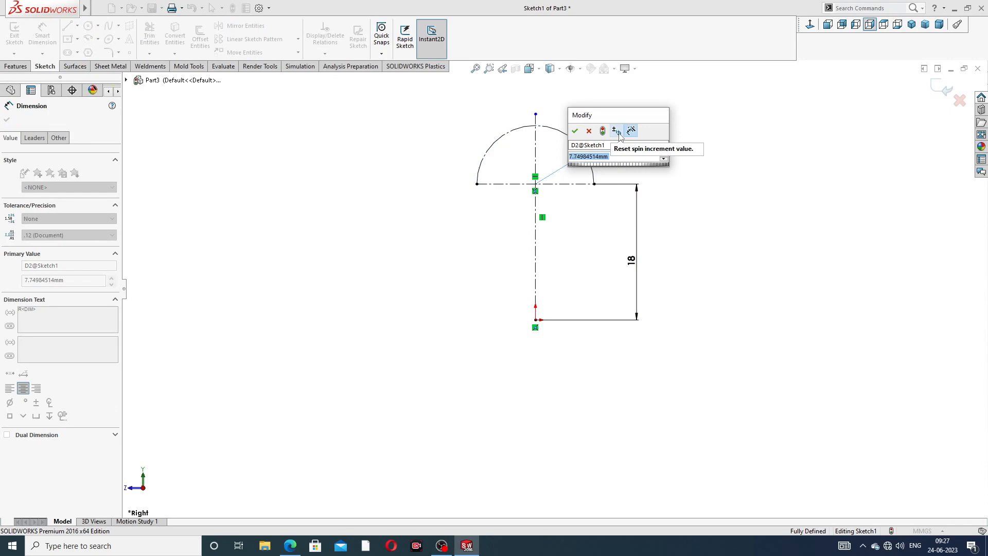
{"action": "left_click", "coordinate": [290, 546]}
{"action": "right_click", "coordinate": [290, 546]}
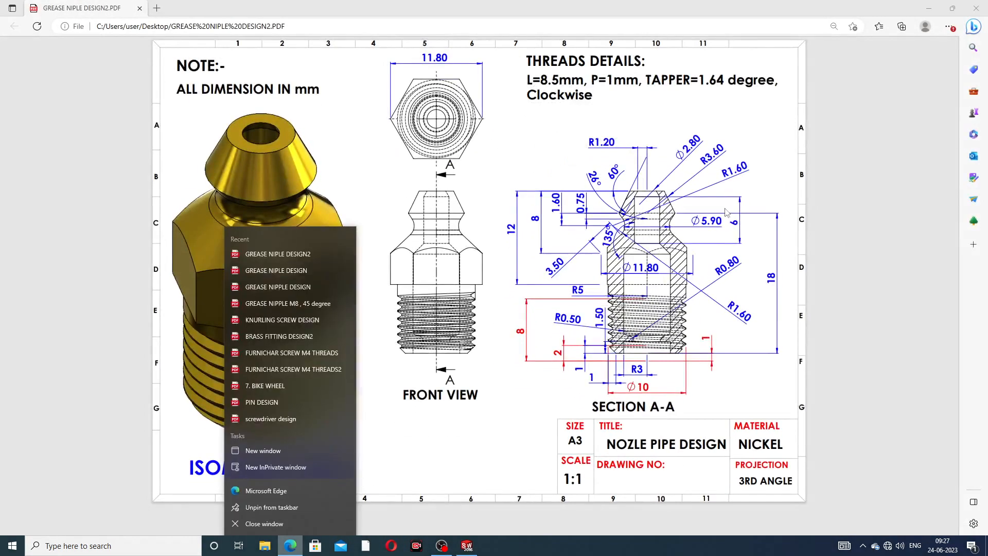
{"action": "left_click", "coordinate": [426, 451]}
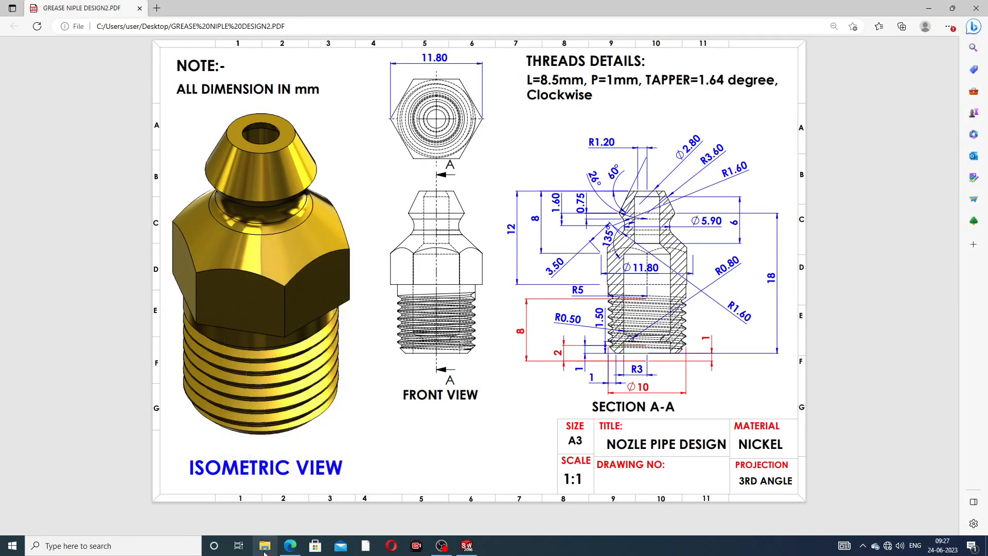
{"action": "left_click", "coordinate": [290, 546]}
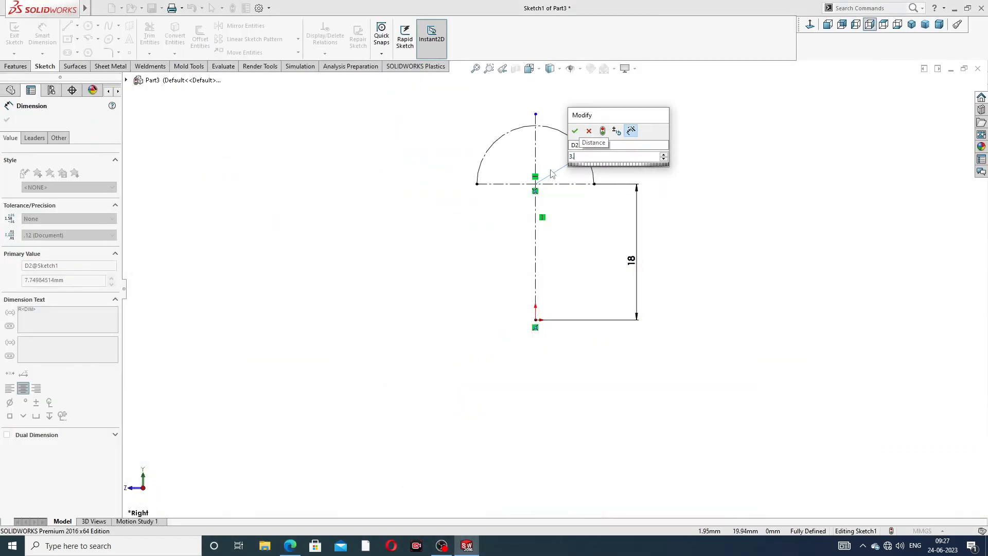
{"action": "key", "text": "Return"}
{"action": "left_click", "coordinate": [689, 159]}
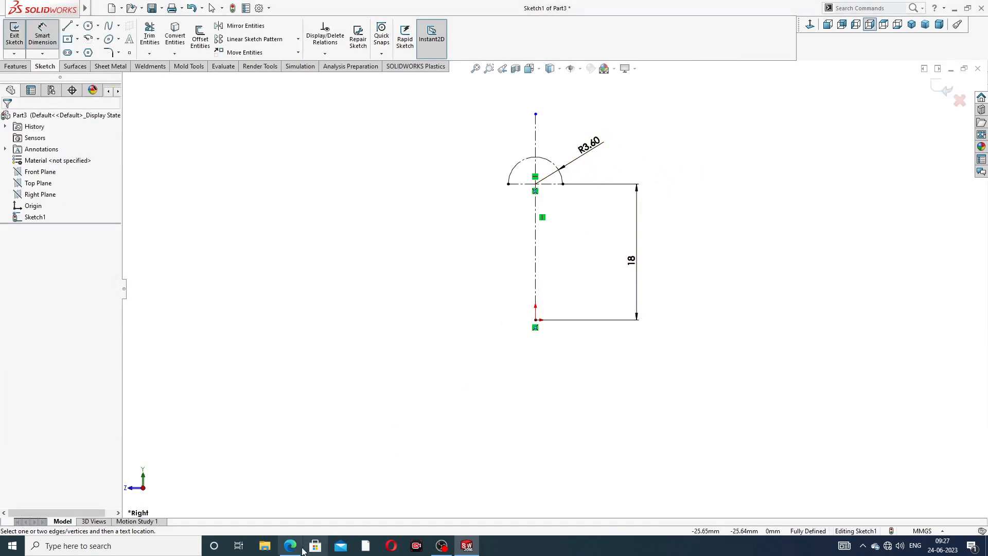
Step: Sketch a circle of about 1.7 mm diameter centered on the vertical centerline, inside the upper part of the construction semicircle
{"action": "scroll", "coordinate": [539, 194], "scroll_direction": "down", "scroll_amount": 8}
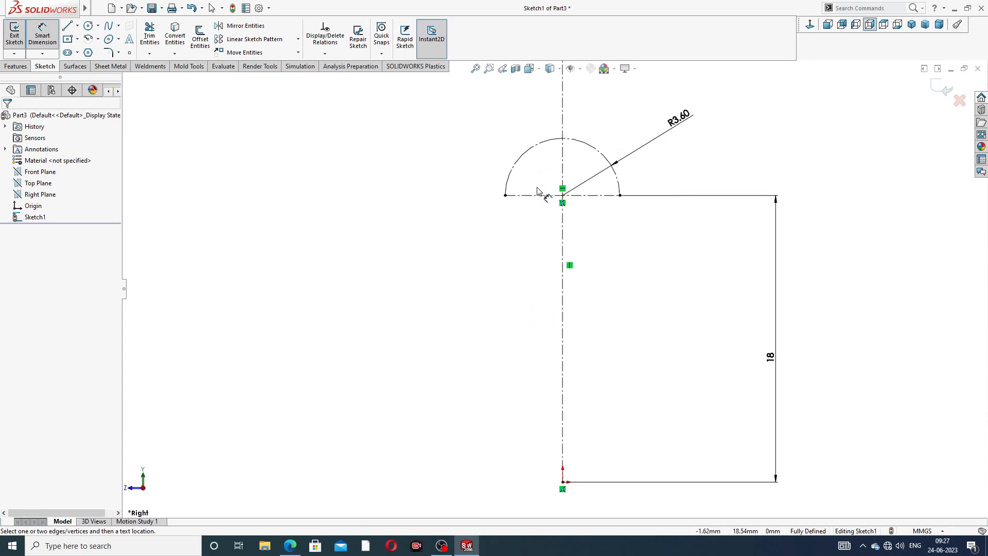
{"action": "right_click", "coordinate": [301, 170]}
{"action": "left_click", "coordinate": [324, 153]}
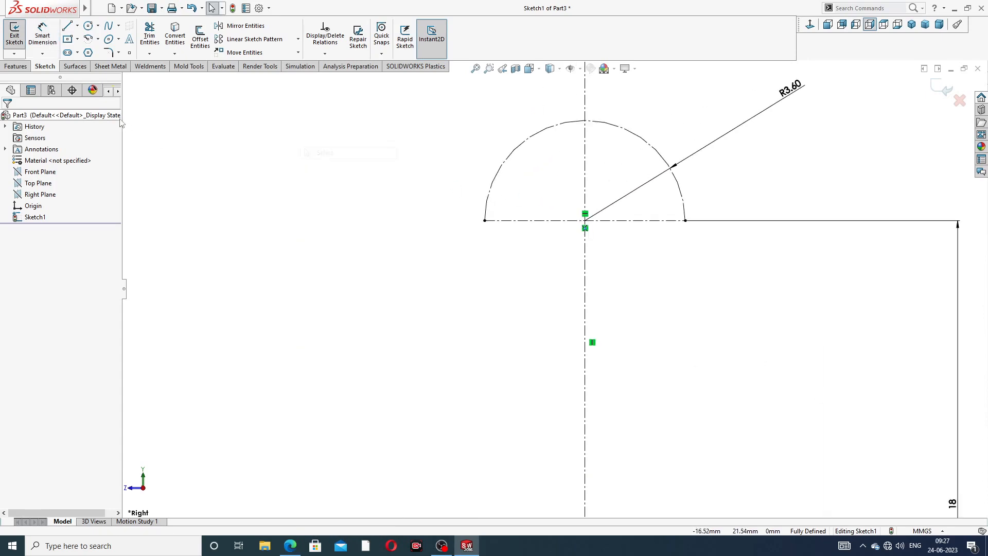
{"action": "left_click", "coordinate": [97, 26]}
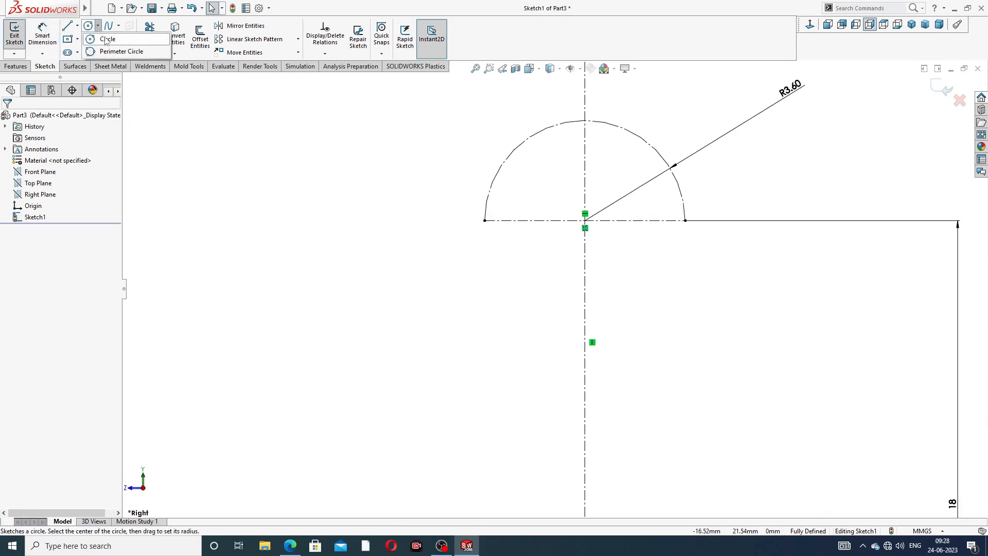
{"action": "left_click", "coordinate": [108, 40]}
{"action": "scroll", "coordinate": [653, 150], "scroll_direction": "down", "scroll_amount": 2}
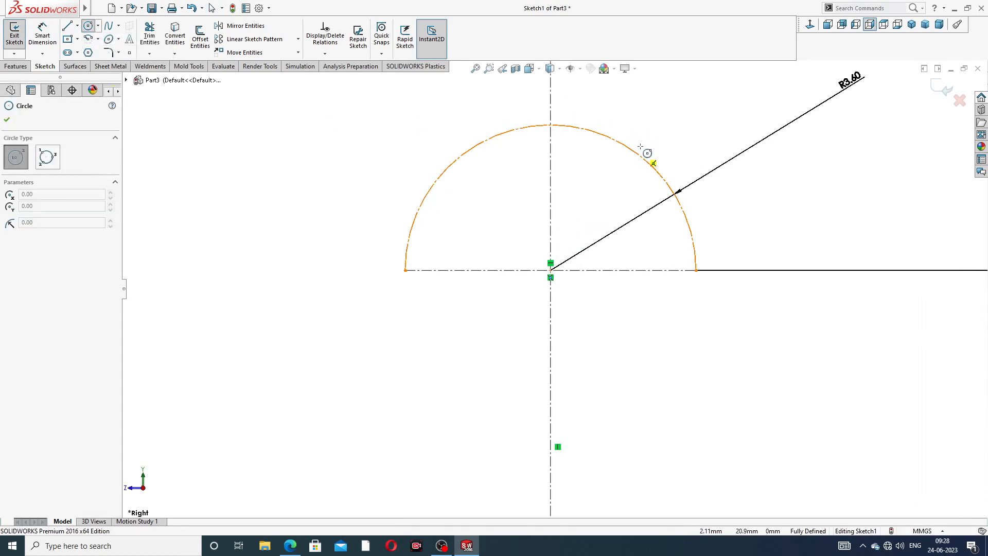
{"action": "left_click", "coordinate": [550, 175]}
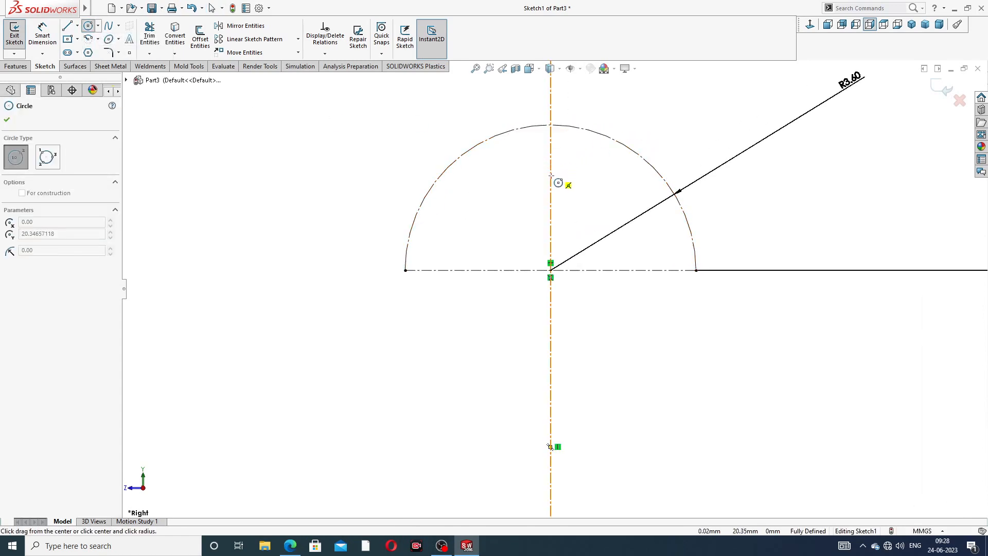
{"action": "left_click", "coordinate": [575, 151]}
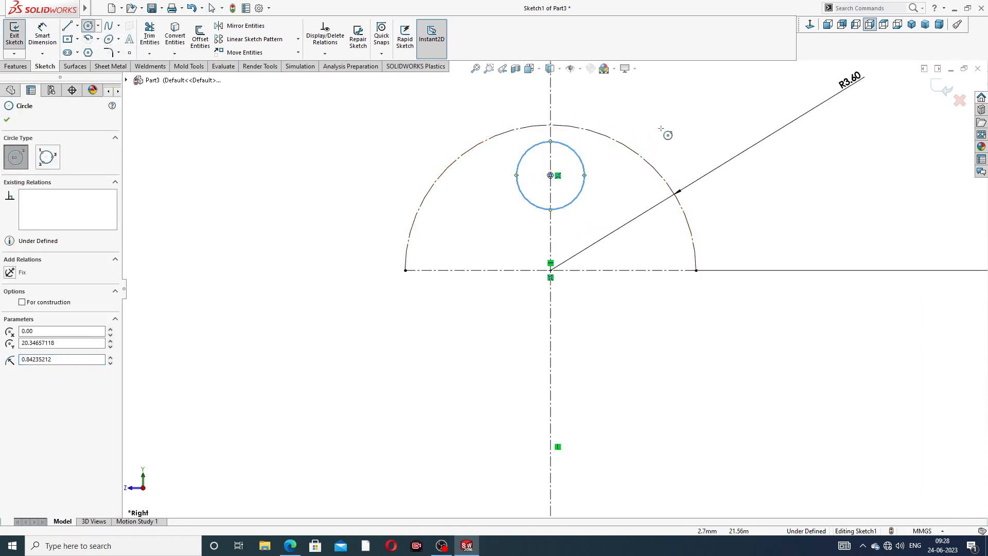
{"action": "right_click", "coordinate": [664, 130]}
{"action": "left_click", "coordinate": [685, 137]}
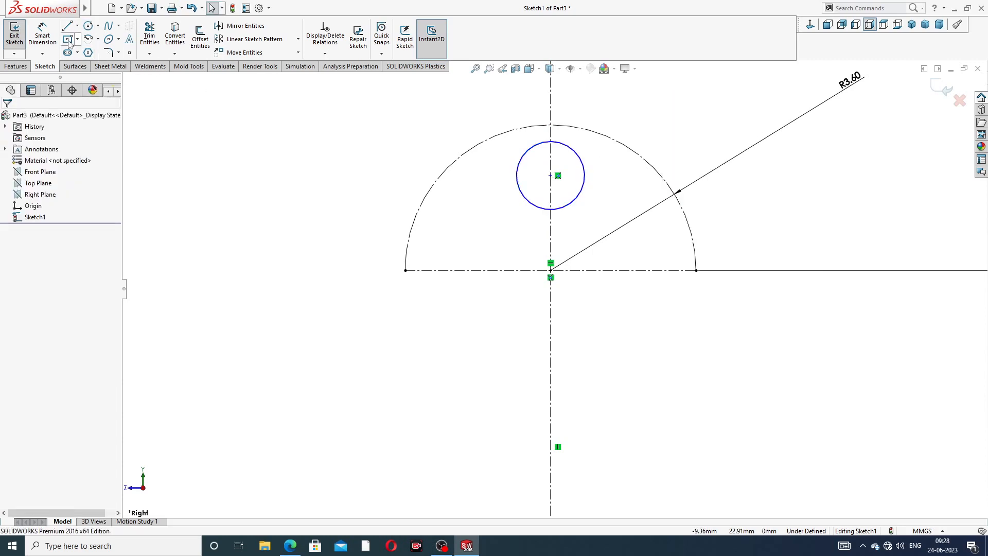
Step: Dimension the small circle's diameter as 2.8 mm
{"action": "left_click", "coordinate": [42, 34]}
{"action": "left_click", "coordinate": [566, 149]}
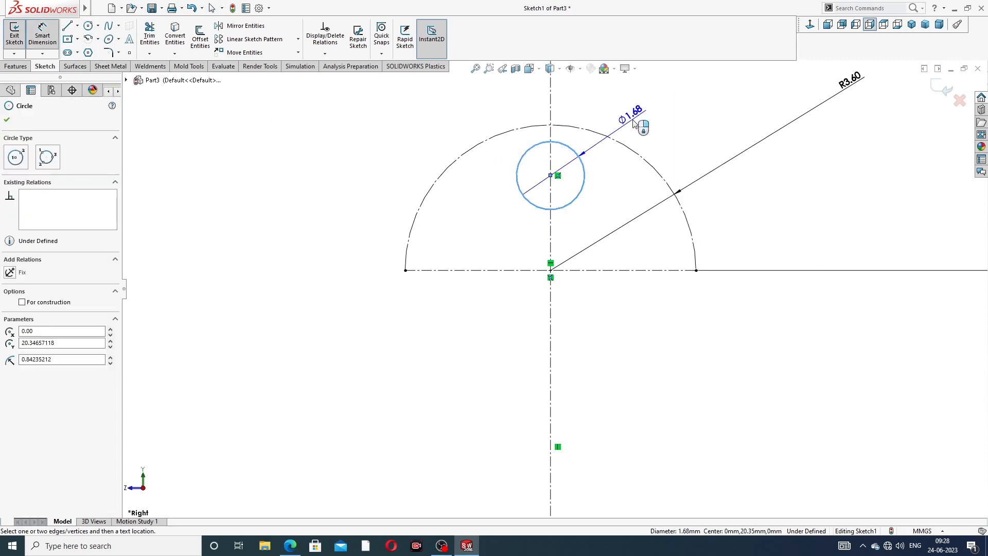
{"action": "left_click", "coordinate": [634, 122]}
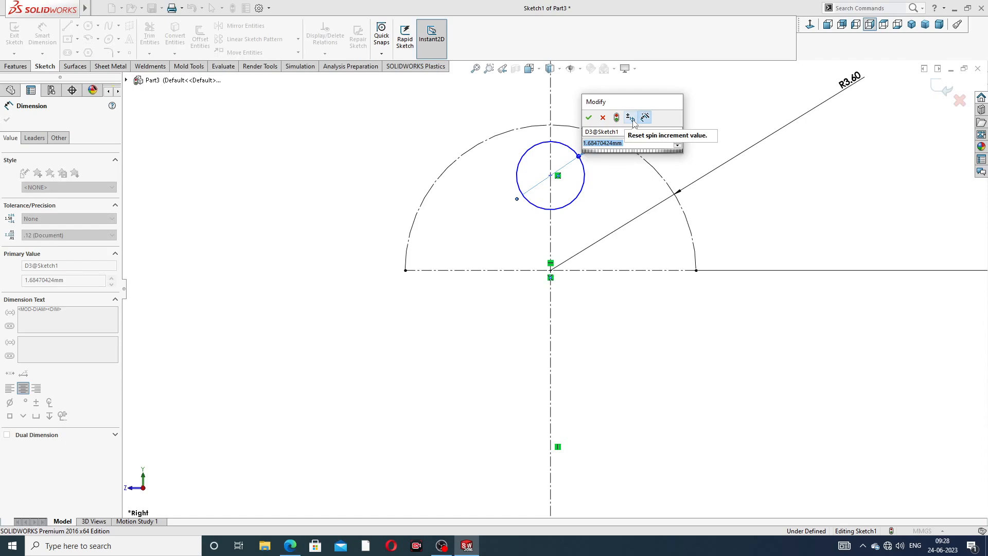
{"action": "type", "text": "2.8"}
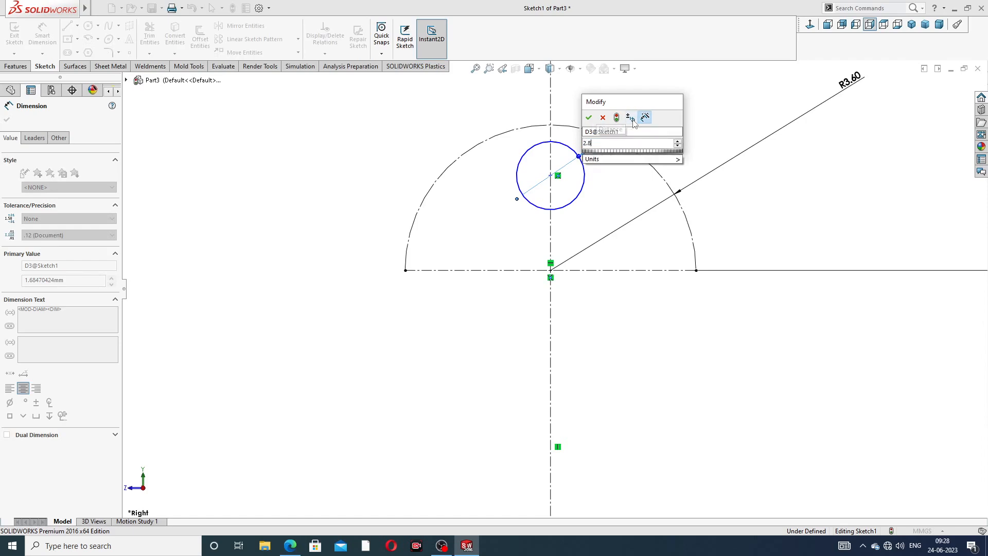
{"action": "key", "text": "Return"}
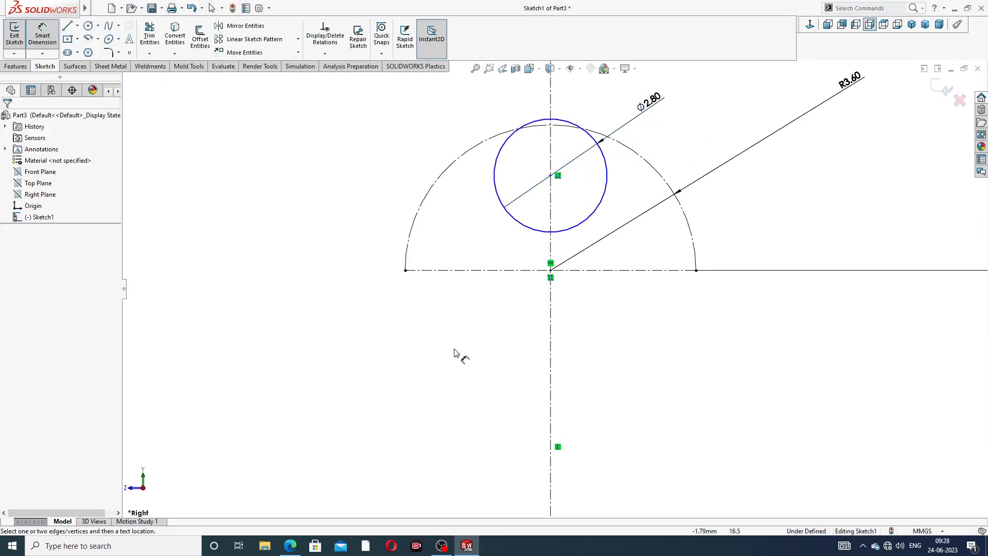
Step: Check the 2.80 mm circle in the PDF drawing, and move the sketched circle down the vertical centerline to lie inside the construction semicircle
{"action": "left_click", "coordinate": [292, 547]}
{"action": "left_click_drag", "start_coordinate": [291, 547], "coordinate": [757, 166]}
{"action": "left_click", "coordinate": [738, 137]}
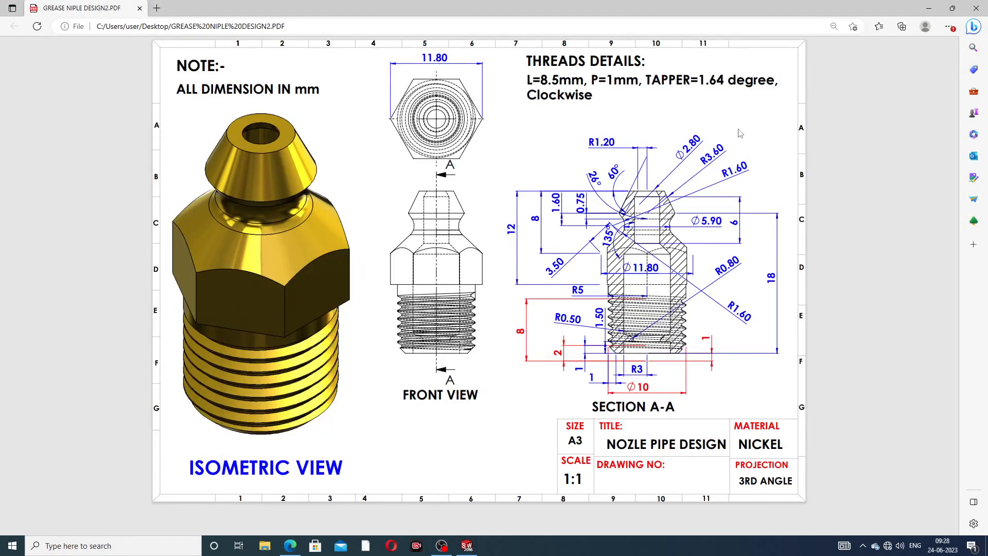
{"action": "left_click_drag", "start_coordinate": [290, 545], "coordinate": [446, 366]}
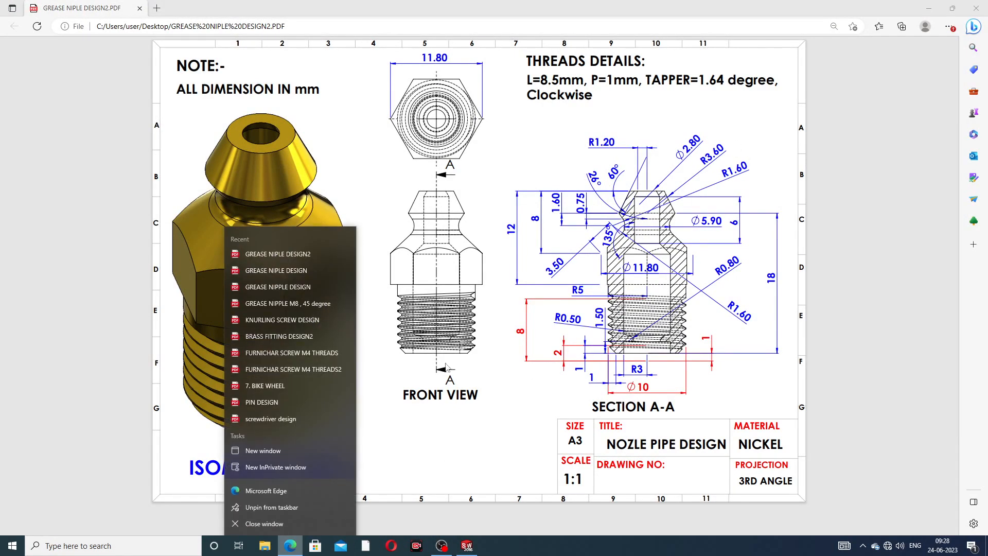
{"action": "left_click", "coordinate": [289, 545]}
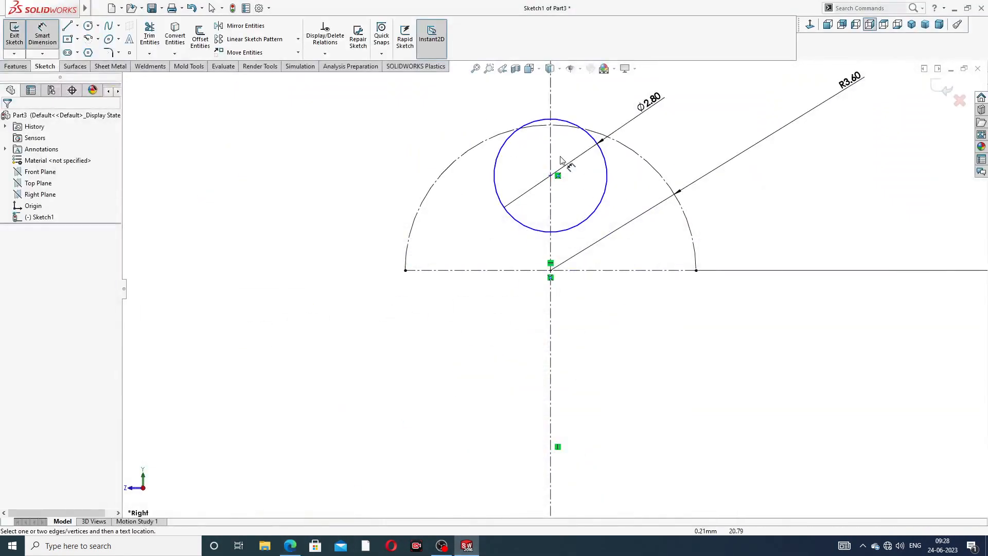
{"action": "left_click", "coordinate": [550, 176]}
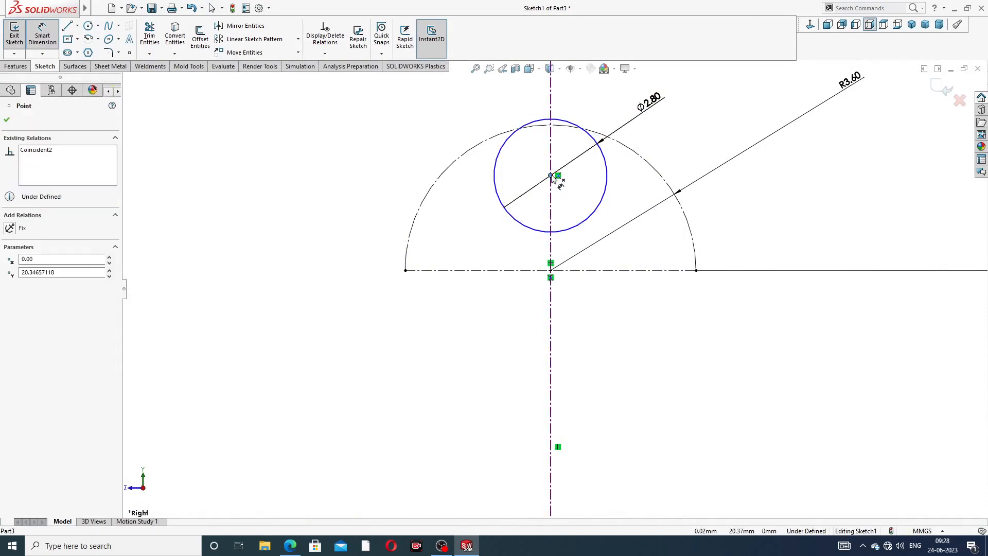
{"action": "right_click", "coordinate": [682, 105]}
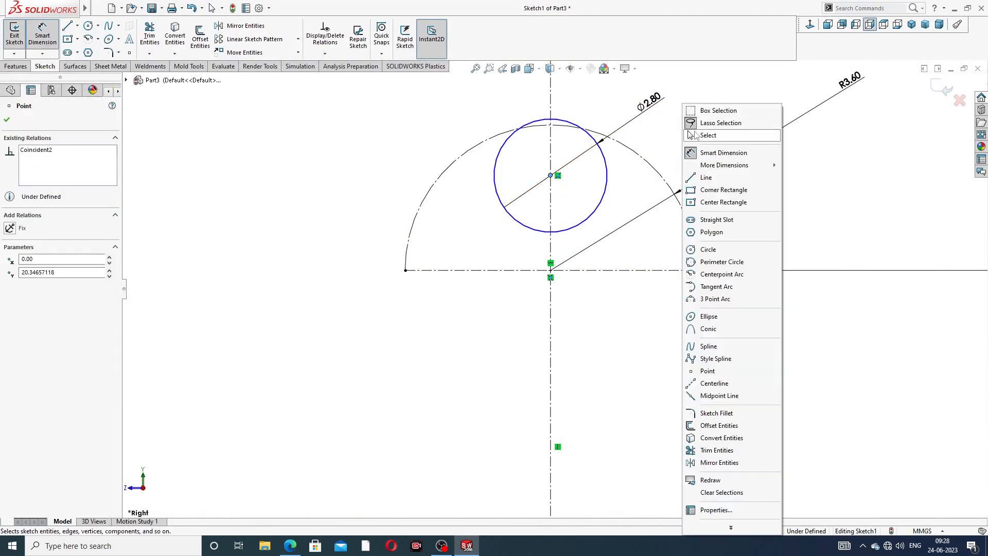
{"action": "left_click", "coordinate": [696, 135]}
{"action": "left_click", "coordinate": [551, 176]}
{"action": "left_click_drag", "start_coordinate": [550, 176], "coordinate": [558, 197]}
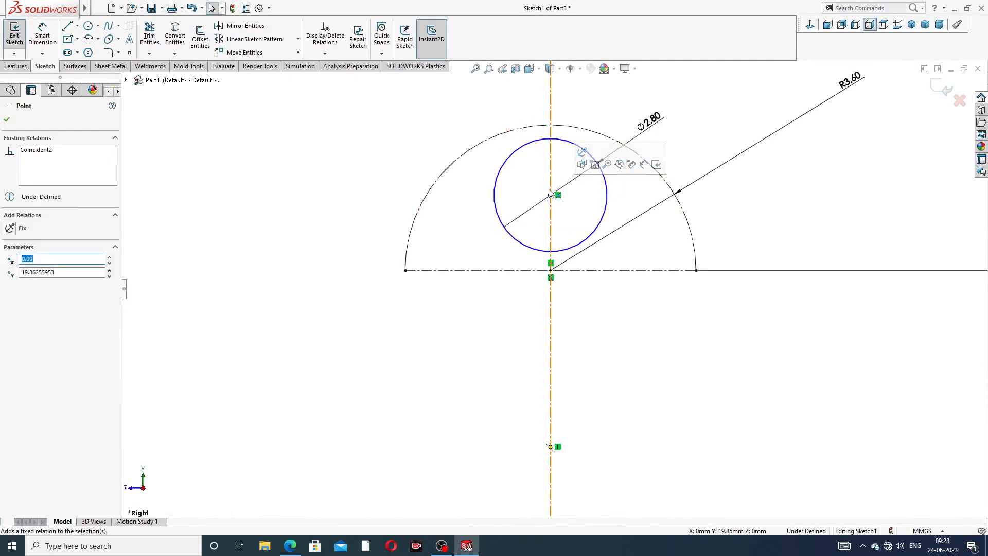
{"action": "mouse_move", "coordinate": [551, 194]}
{"action": "left_mouse_down"}
{"action": "mouse_move", "coordinate": [551, 183]}
{"action": "mouse_move", "coordinate": [551, 193]}
{"action": "left_mouse_up"}
Step: Convert the 2.8 mm circle to construction geometry
{"action": "left_click", "coordinate": [632, 153]}
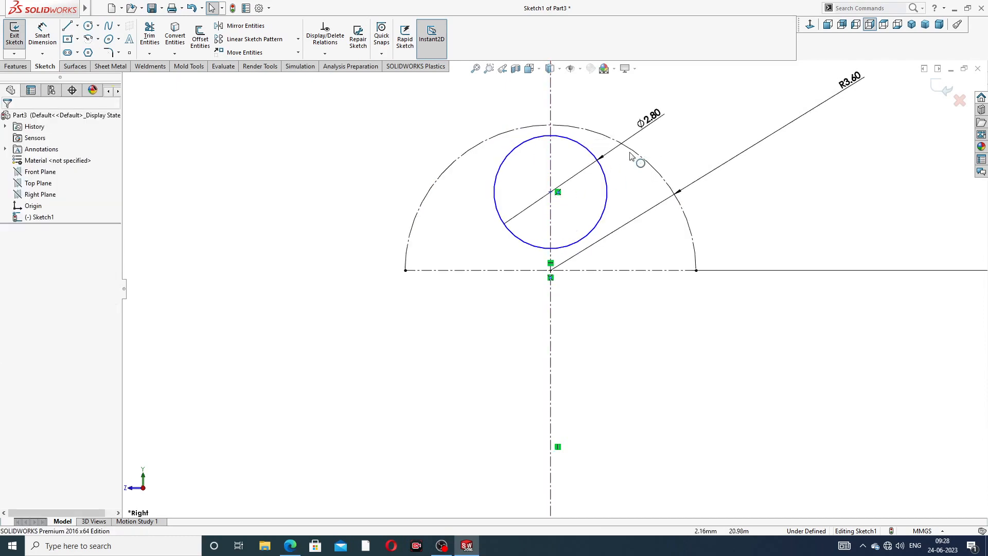
{"action": "left_click", "coordinate": [600, 169]}
{"action": "left_click", "coordinate": [643, 135]}
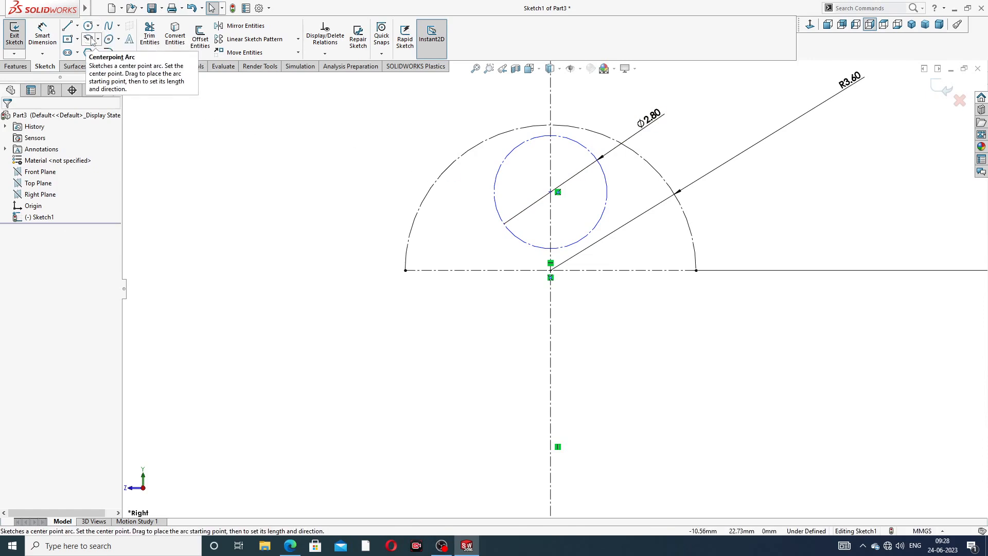
Step: Sketch a stepped chain of five horizontal and vertical lines beside the centerline, from a 1.1 mm vertical segment along origin level, up about 5 mm and outward
{"action": "scroll", "coordinate": [558, 309], "scroll_direction": "down", "scroll_amount": 10}
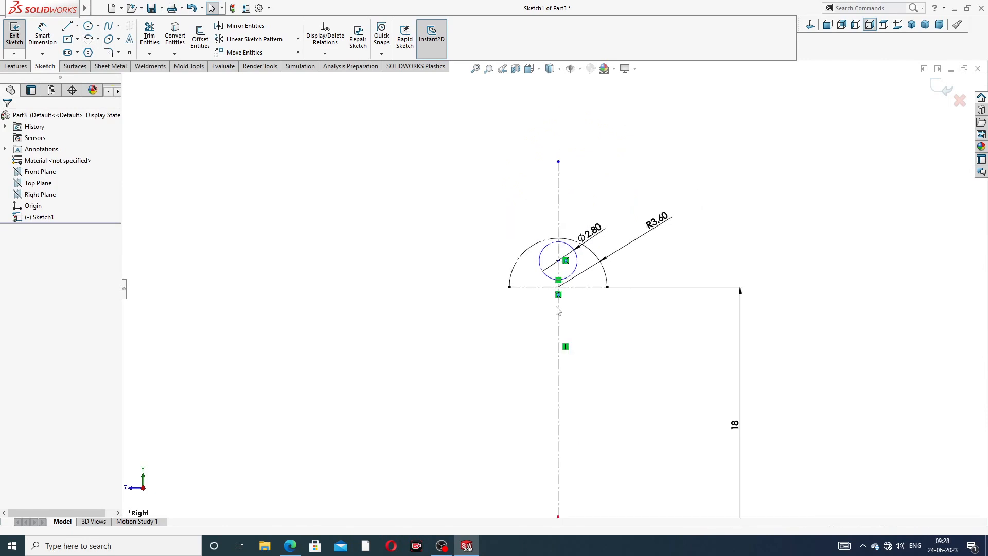
{"action": "scroll", "coordinate": [566, 350], "scroll_direction": "up", "scroll_amount": 6}
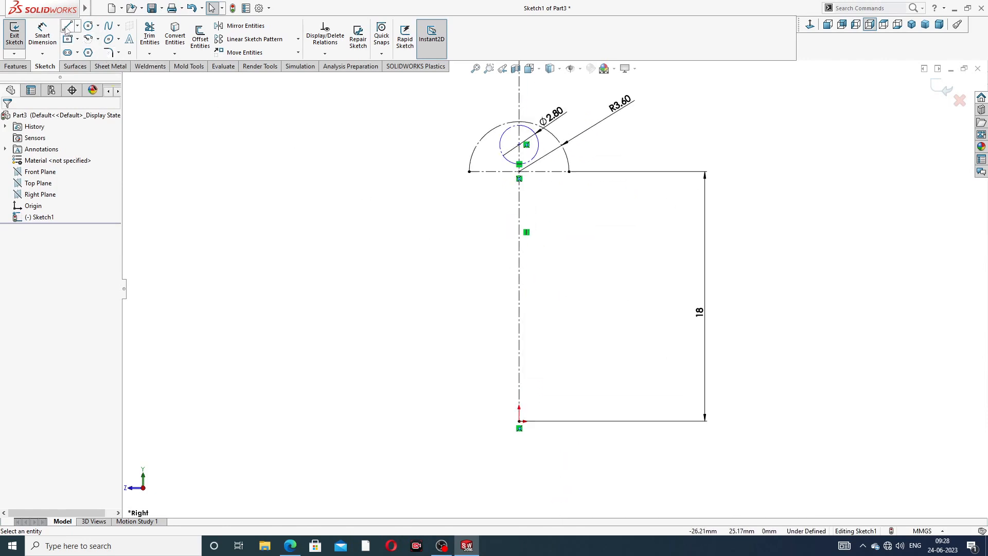
{"action": "left_click", "coordinate": [67, 27]}
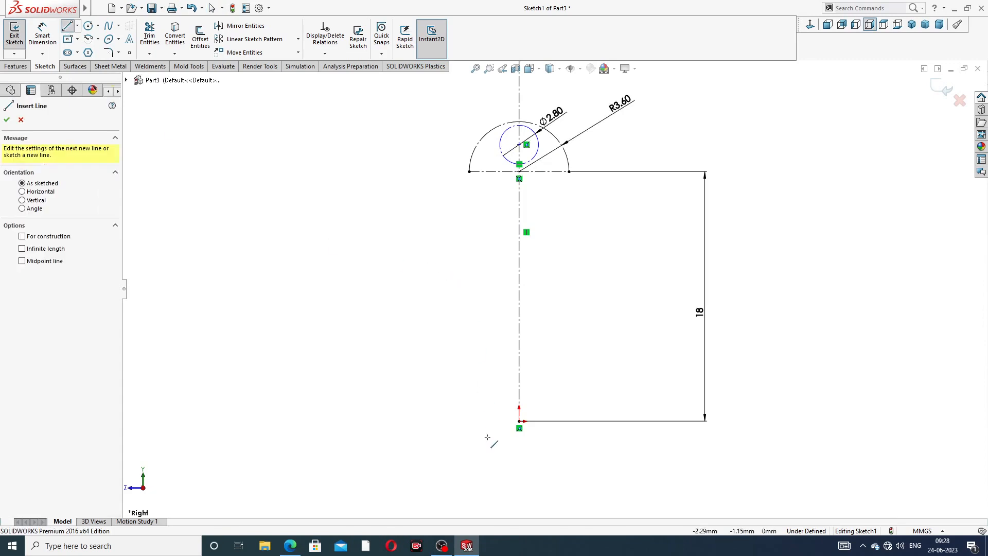
{"action": "scroll", "coordinate": [487, 437], "scroll_direction": "up", "scroll_amount": 2}
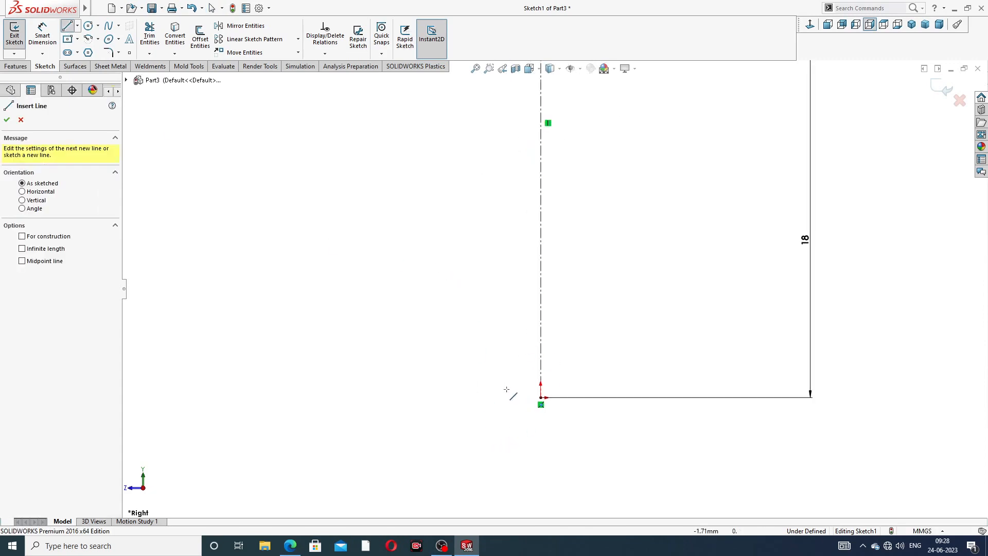
{"action": "left_click", "coordinate": [482, 375]}
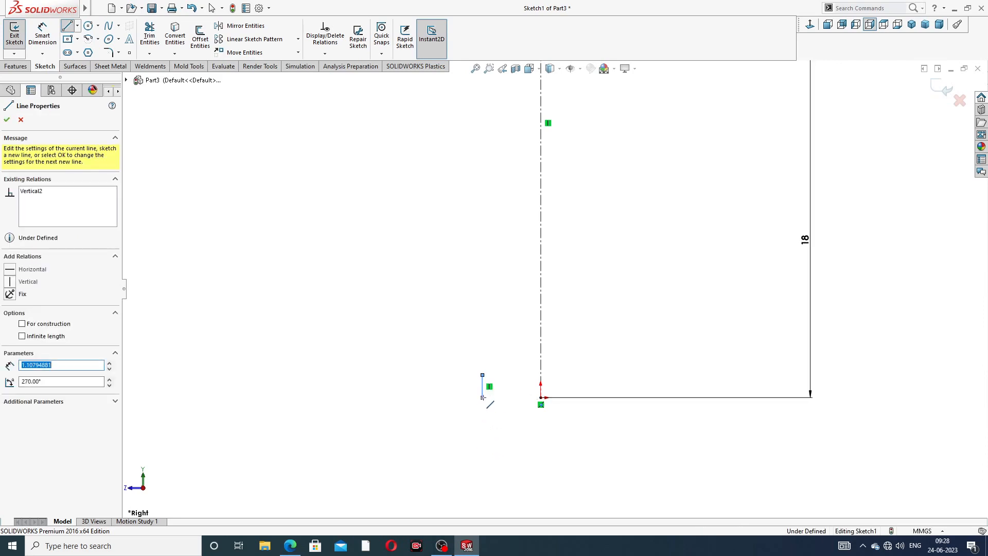
{"action": "left_click", "coordinate": [482, 398]}
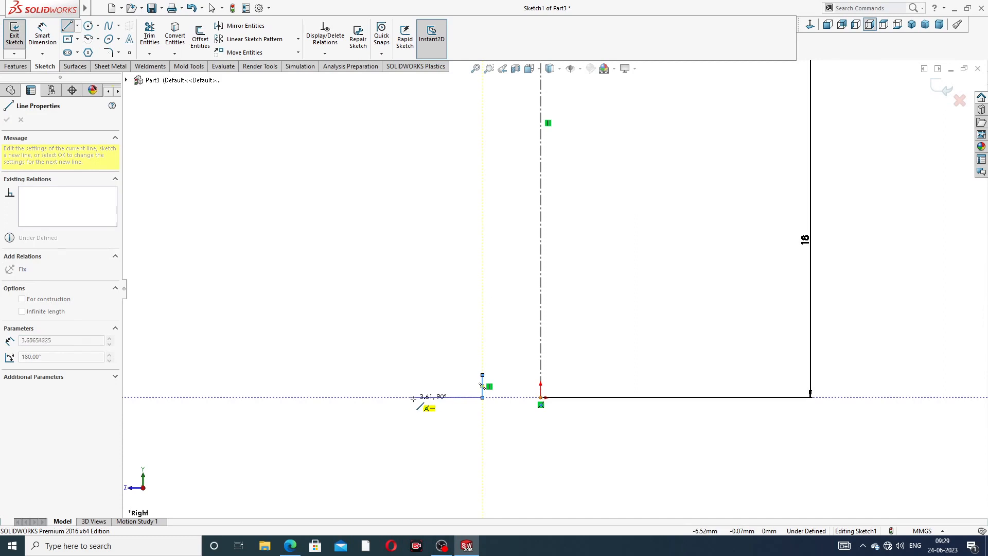
{"action": "left_click", "coordinate": [430, 397]}
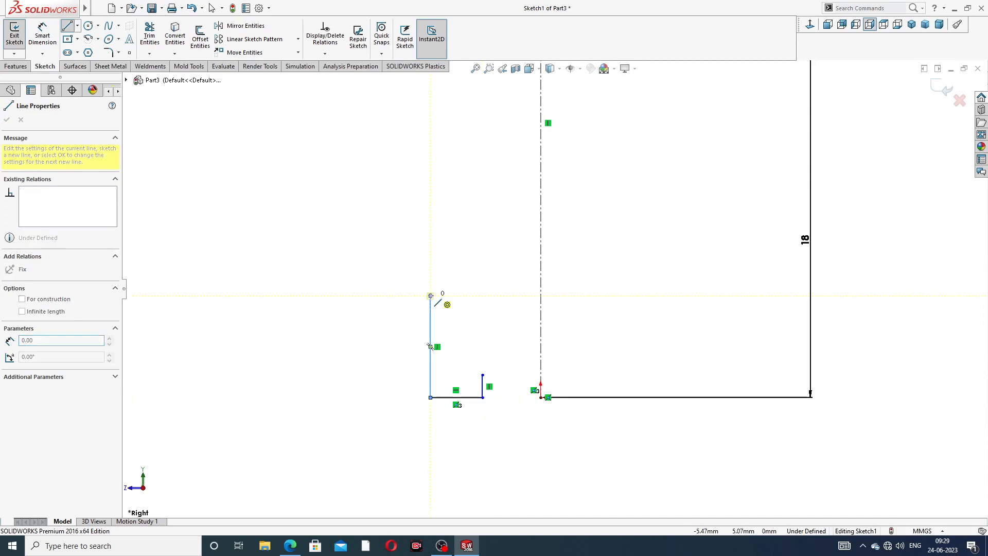
{"action": "left_click", "coordinate": [430, 296]}
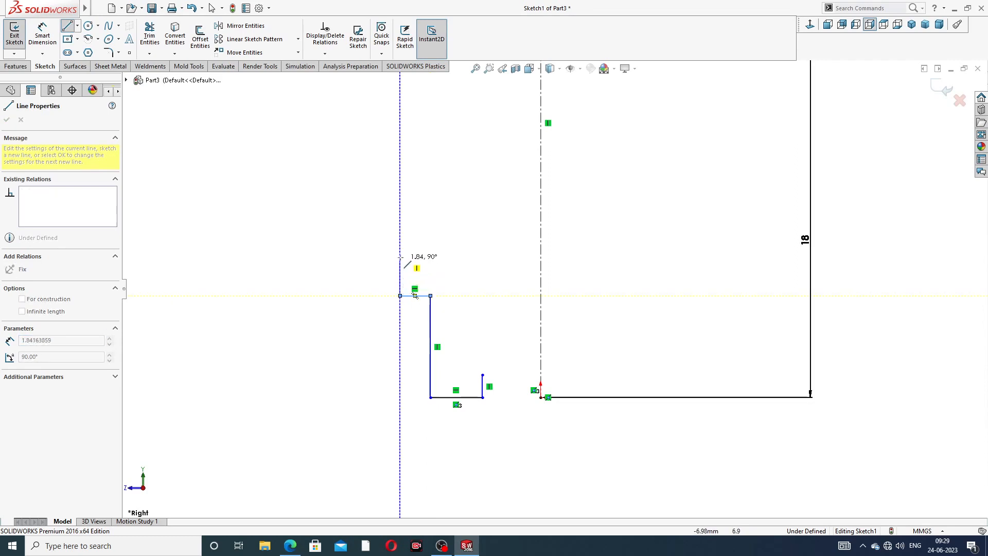
{"action": "left_click", "coordinate": [400, 223]}
{"action": "right_click", "coordinate": [447, 226]}
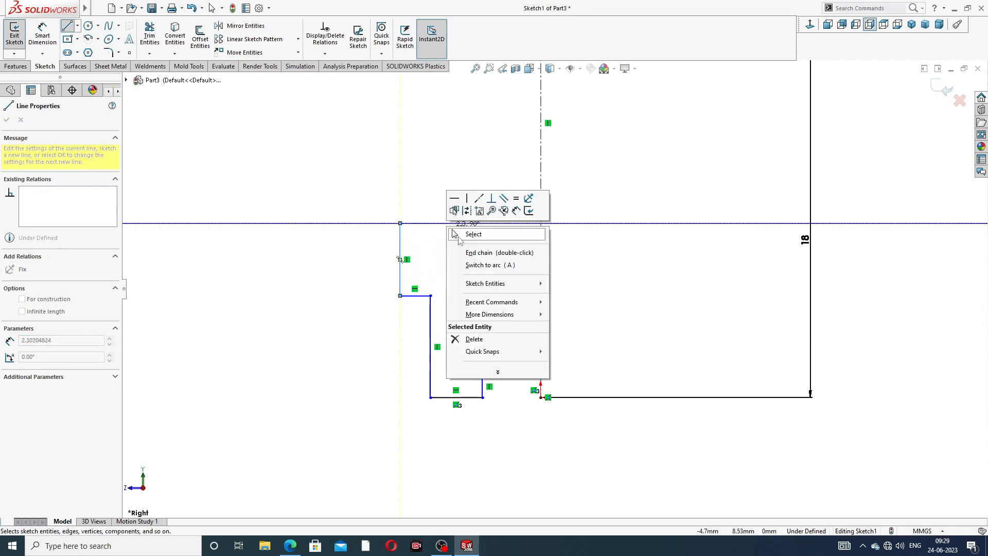
{"action": "left_click", "coordinate": [463, 237]}
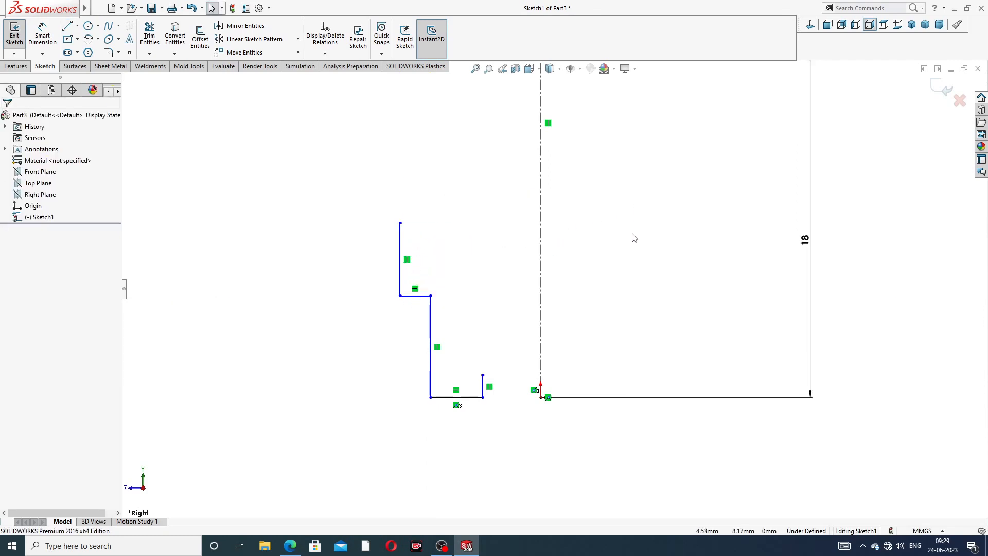
Step: Replace the stepped chain's uppermost vertical segment with an outward-leaning line about 4.35 mm long
{"action": "scroll", "coordinate": [634, 238], "scroll_direction": "up", "scroll_amount": 2}
{"action": "scroll", "coordinate": [510, 282], "scroll_direction": "down", "scroll_amount": 2}
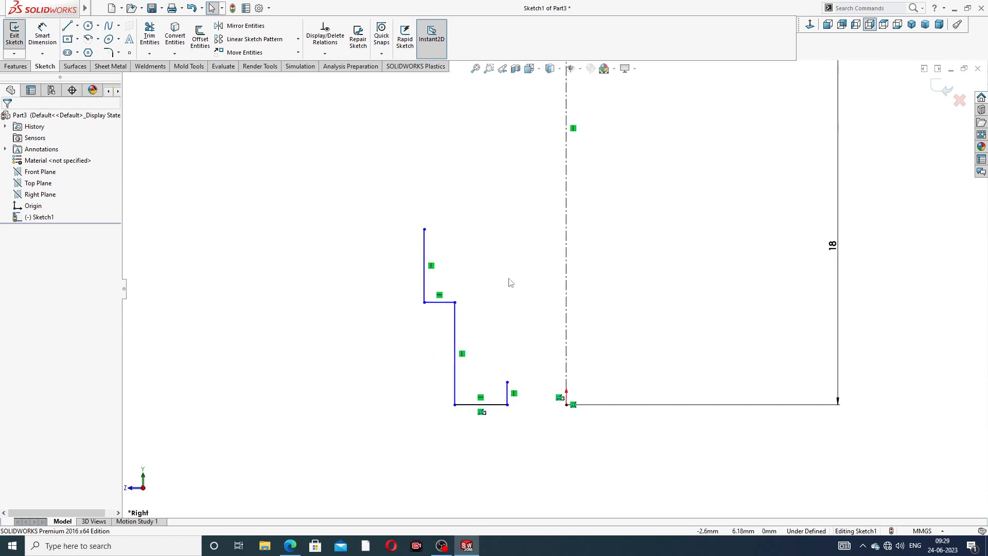
{"action": "left_click", "coordinate": [424, 244]}
{"action": "key", "text": "Delete"}
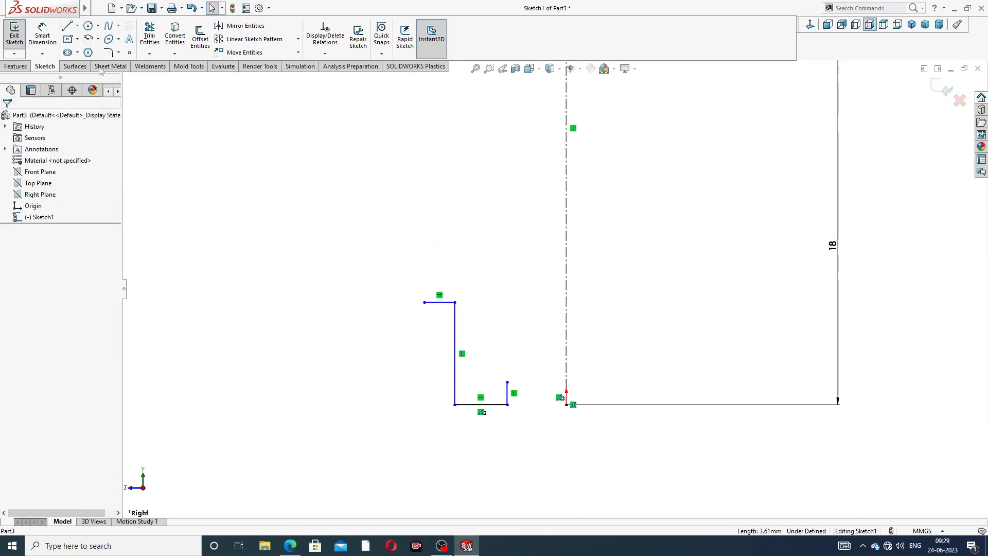
{"action": "left_click", "coordinate": [67, 26]}
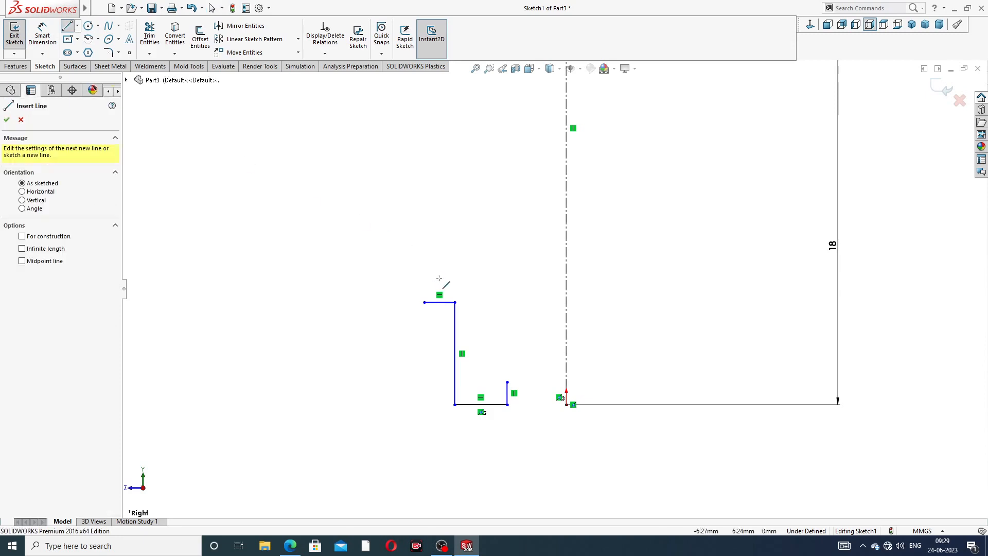
{"action": "left_click", "coordinate": [424, 302]}
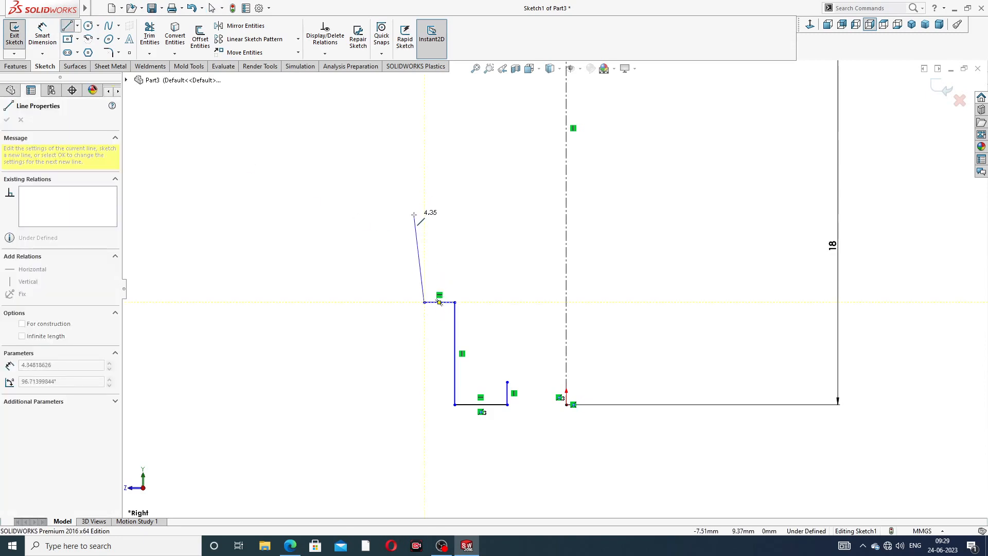
{"action": "left_click", "coordinate": [414, 214]}
{"action": "right_click", "coordinate": [462, 210]}
{"action": "left_click", "coordinate": [475, 214]}
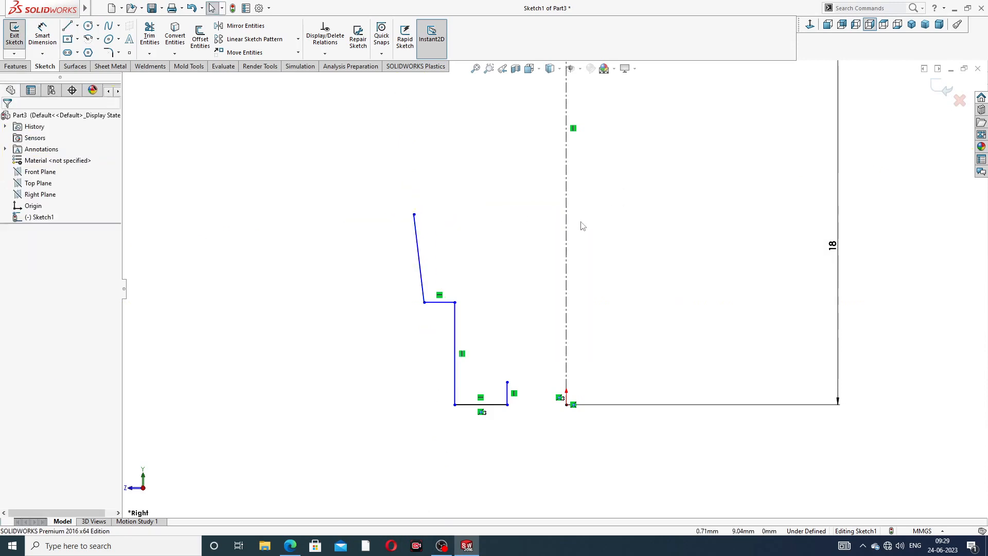
Step: Continue the inner profile from the short vertical segment with a horizontal line about 1 mm long and two connected, oppositely curved arcs
{"action": "scroll", "coordinate": [592, 227], "scroll_direction": "up", "scroll_amount": 3}
{"action": "scroll", "coordinate": [524, 345], "scroll_direction": "down", "scroll_amount": 2}
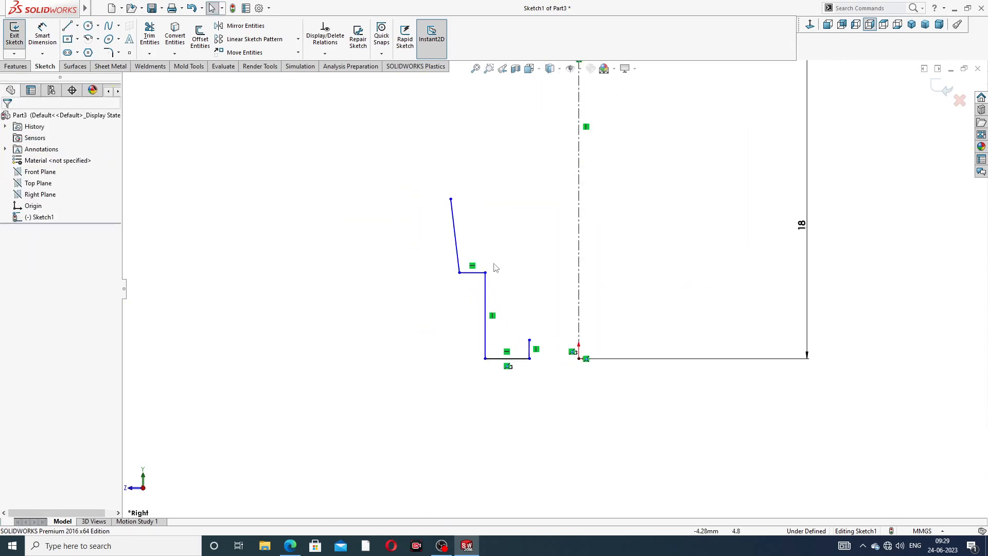
{"action": "left_click", "coordinate": [67, 26]}
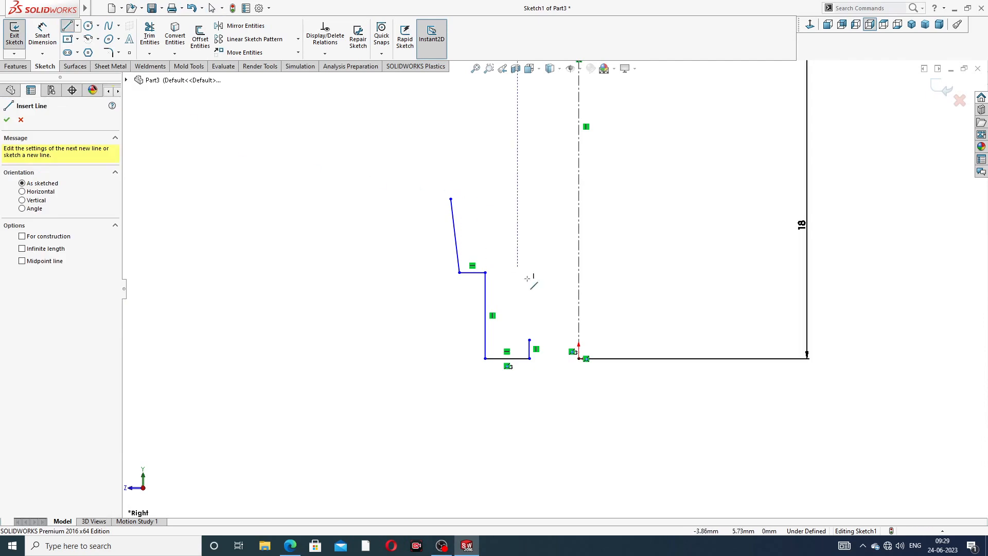
{"action": "scroll", "coordinate": [525, 329], "scroll_direction": "down", "scroll_amount": 2}
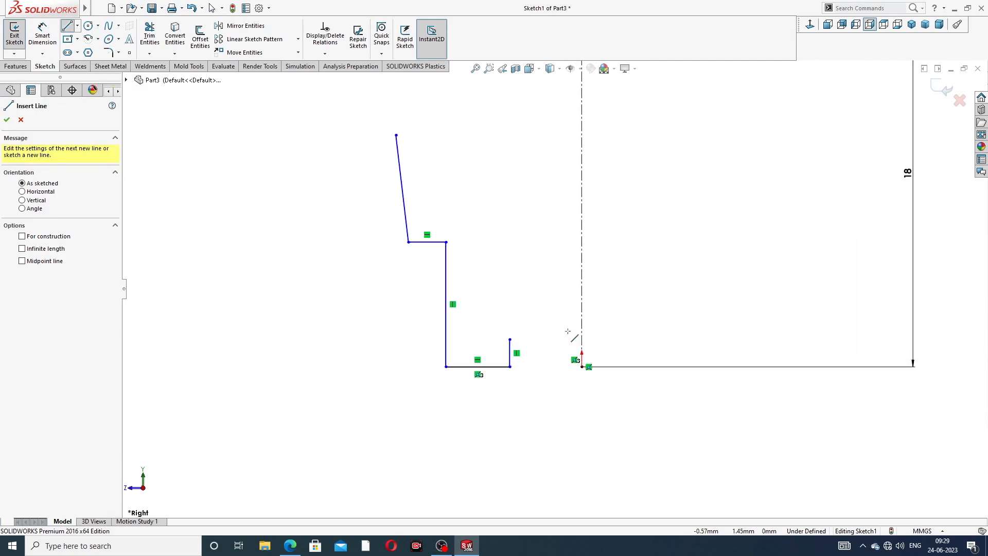
{"action": "left_click", "coordinate": [509, 339]}
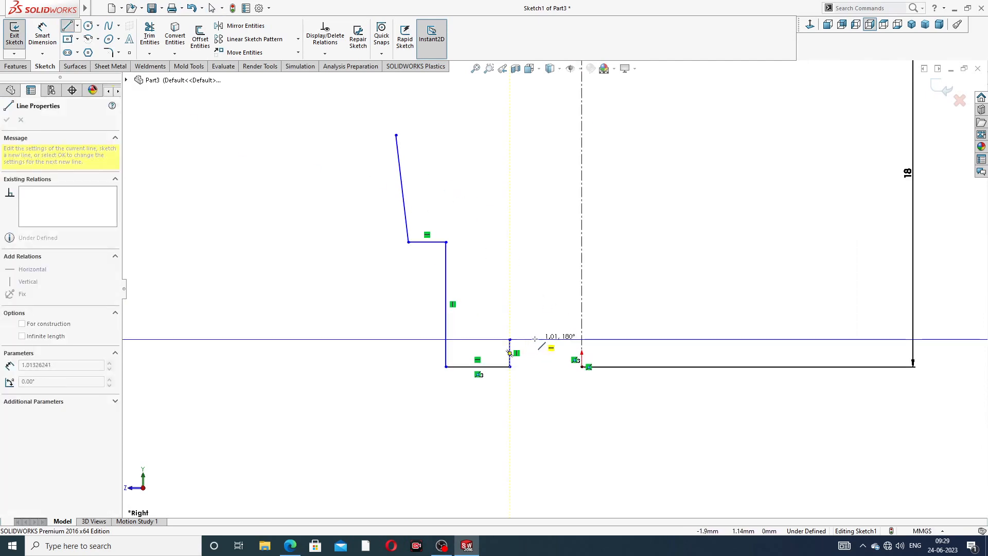
{"action": "left_click", "coordinate": [535, 339]}
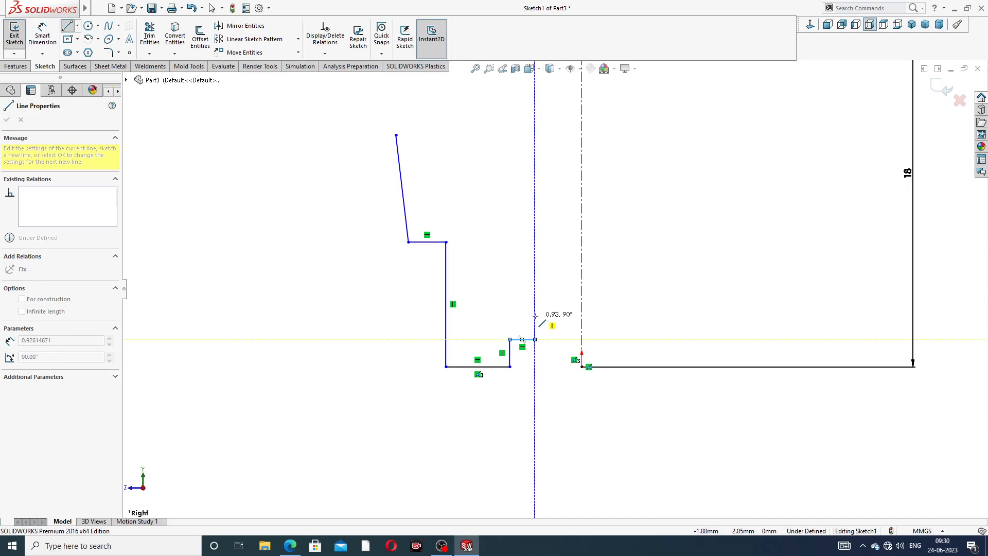
{"action": "scroll", "coordinate": [535, 339], "scroll_direction": "down", "scroll_amount": 4}
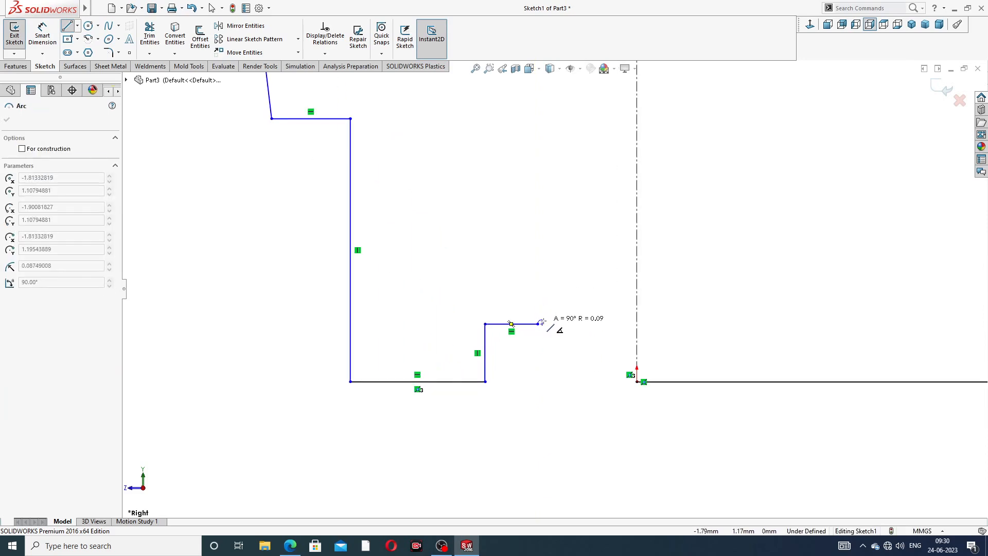
{"action": "left_click", "coordinate": [518, 267]}
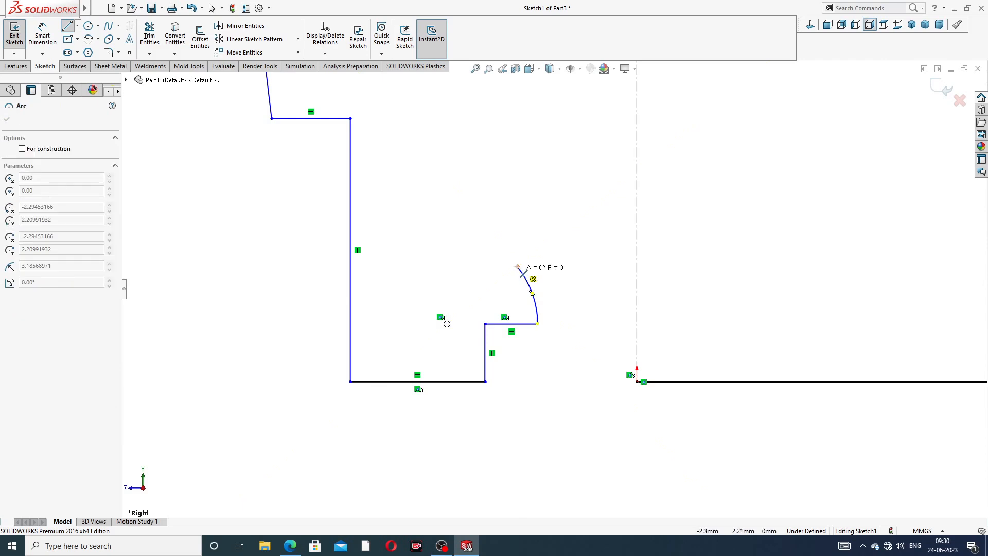
{"action": "left_click", "coordinate": [506, 201]}
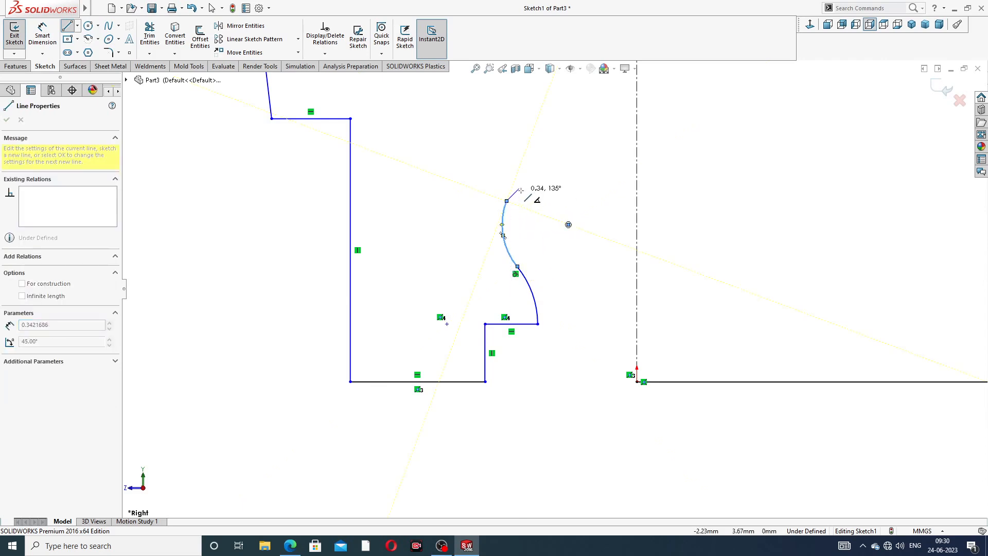
Step: Continue the inner profile from the upper arc with a vertical line about 8.4 mm long, an inward-slanting line about 2.9 mm long and another vertical line
{"action": "scroll", "coordinate": [521, 190], "scroll_direction": "up", "scroll_amount": 3}
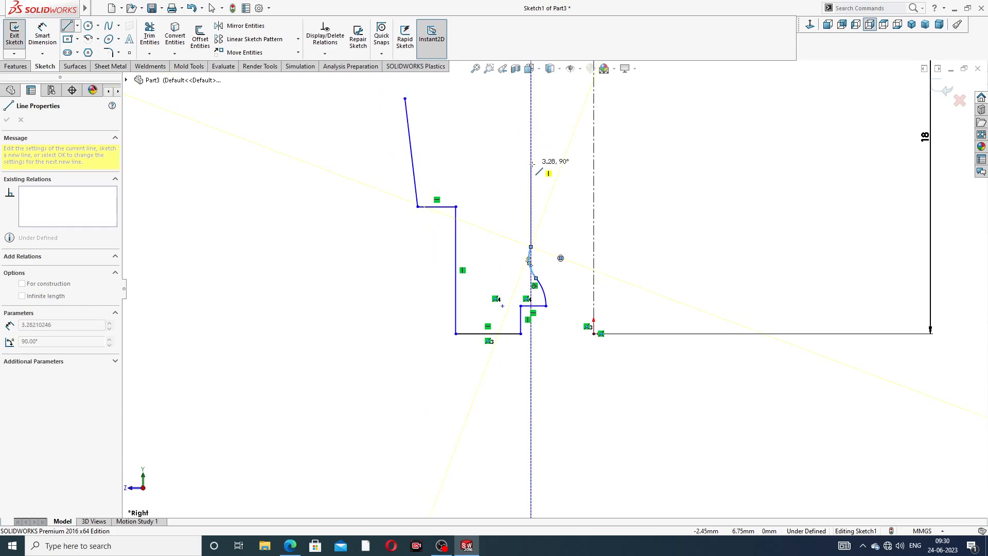
{"action": "scroll", "coordinate": [533, 160], "scroll_direction": "up", "scroll_amount": 3}
{"action": "scroll", "coordinate": [553, 288], "scroll_direction": "up", "scroll_amount": 3}
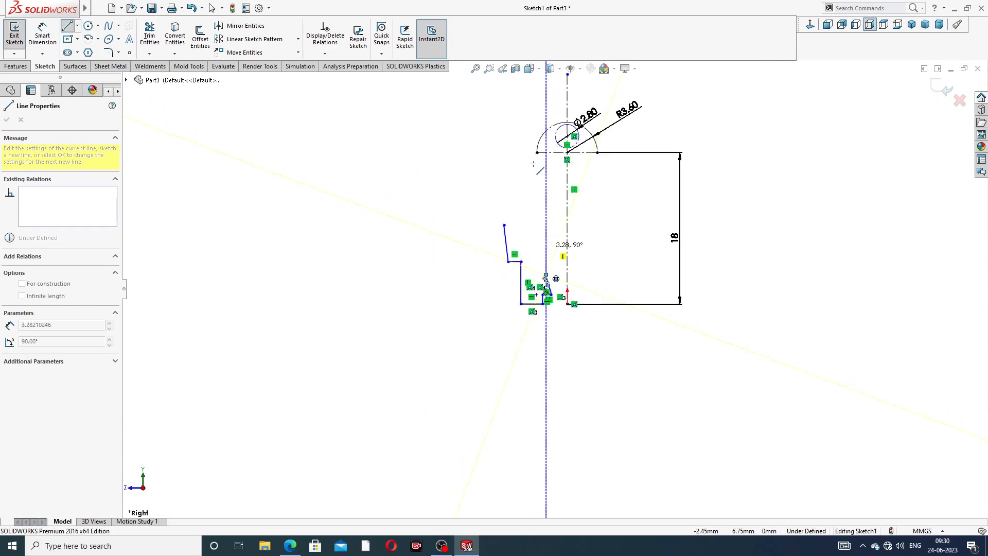
{"action": "left_click", "coordinate": [546, 204]}
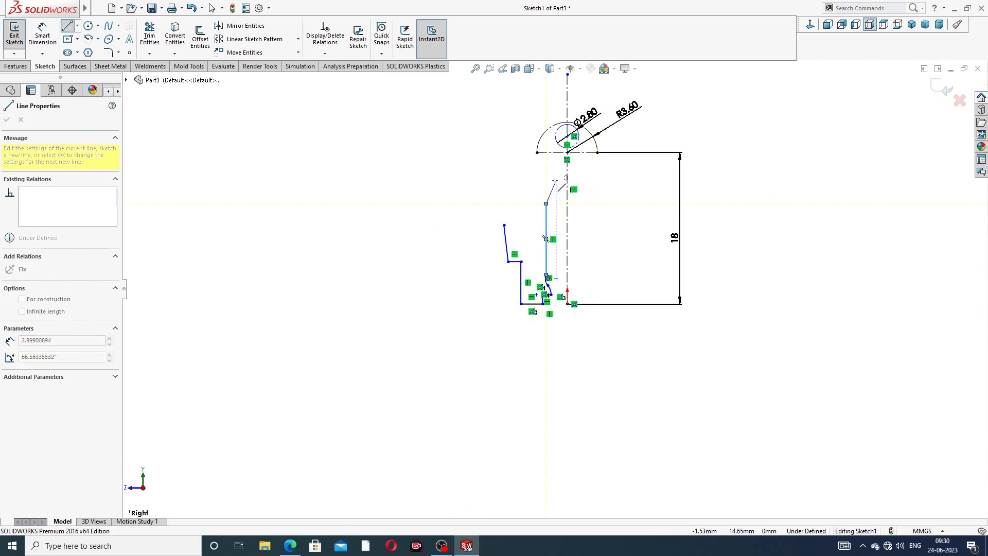
{"action": "left_click", "coordinate": [555, 181]}
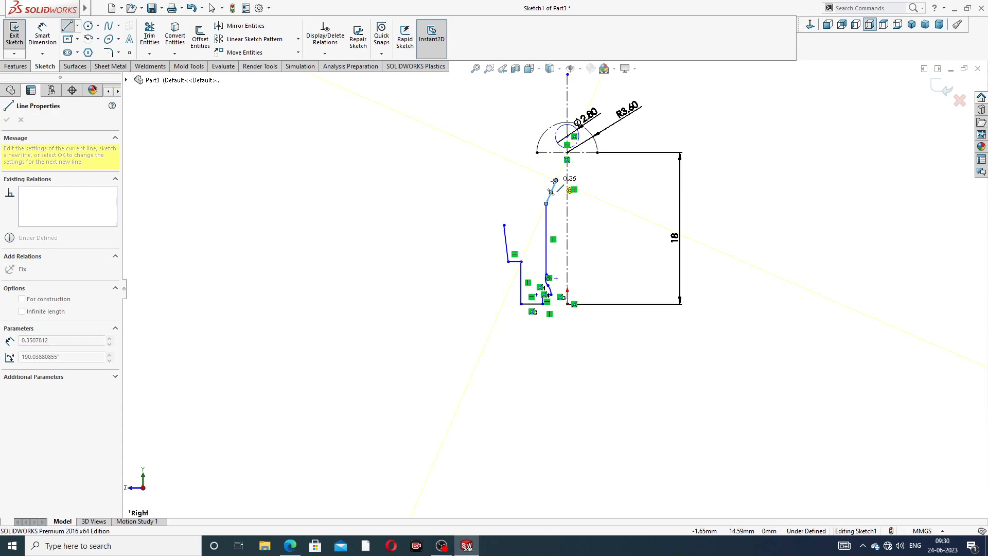
{"action": "scroll", "coordinate": [554, 156], "scroll_direction": "up", "scroll_amount": 5}
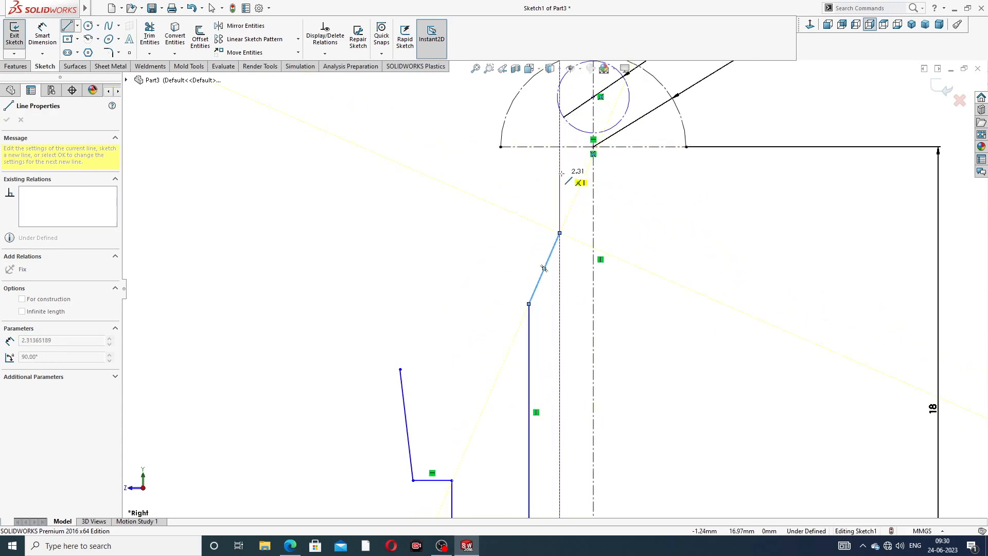
{"action": "left_click", "coordinate": [560, 135]}
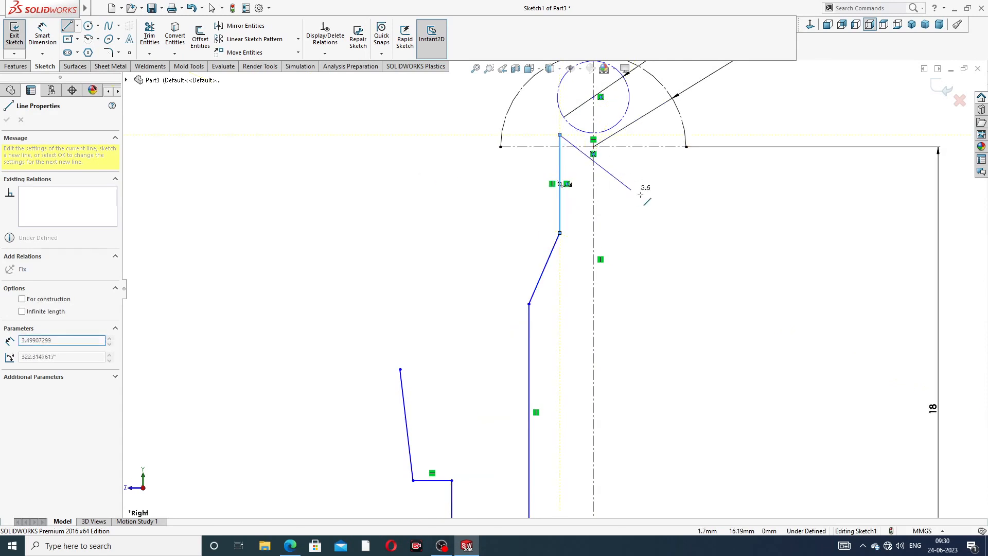
{"action": "right_click", "coordinate": [660, 206]}
{"action": "left_click", "coordinate": [679, 209]}
Step: Shorten the inner profile's slanted segment by moving its upper endpoint down, and raise the upper vertical line's top endpoint slightly
{"action": "scroll", "coordinate": [569, 273], "scroll_direction": "down", "scroll_amount": 2}
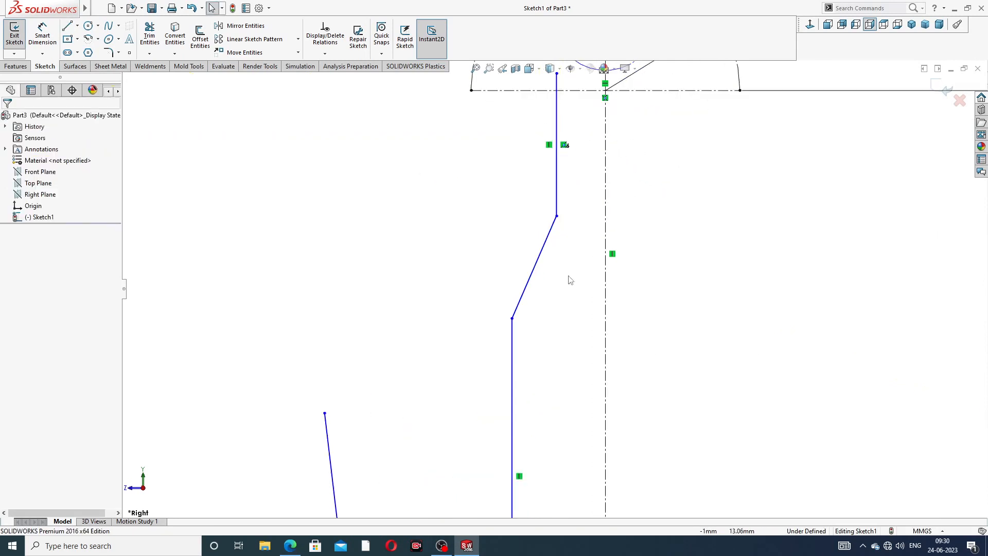
{"action": "mouse_move", "coordinate": [558, 217]}
{"action": "left_mouse_down"}
{"action": "mouse_move", "coordinate": [532, 248]}
{"action": "mouse_move", "coordinate": [541, 297]}
{"action": "left_mouse_up"}
{"action": "left_click", "coordinate": [708, 249]}
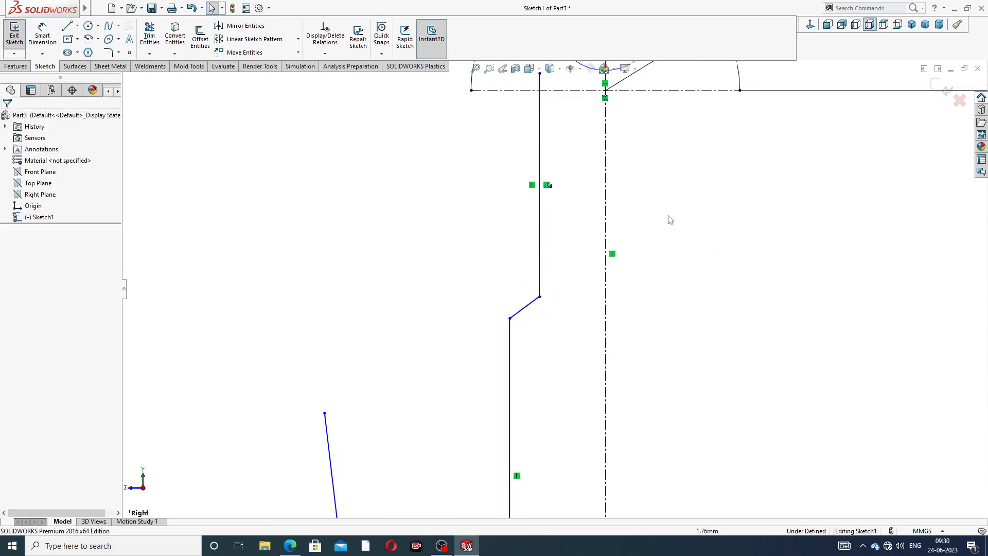
{"action": "scroll", "coordinate": [592, 204], "scroll_direction": "up", "scroll_amount": 3}
{"action": "left_click", "coordinate": [546, 165]}
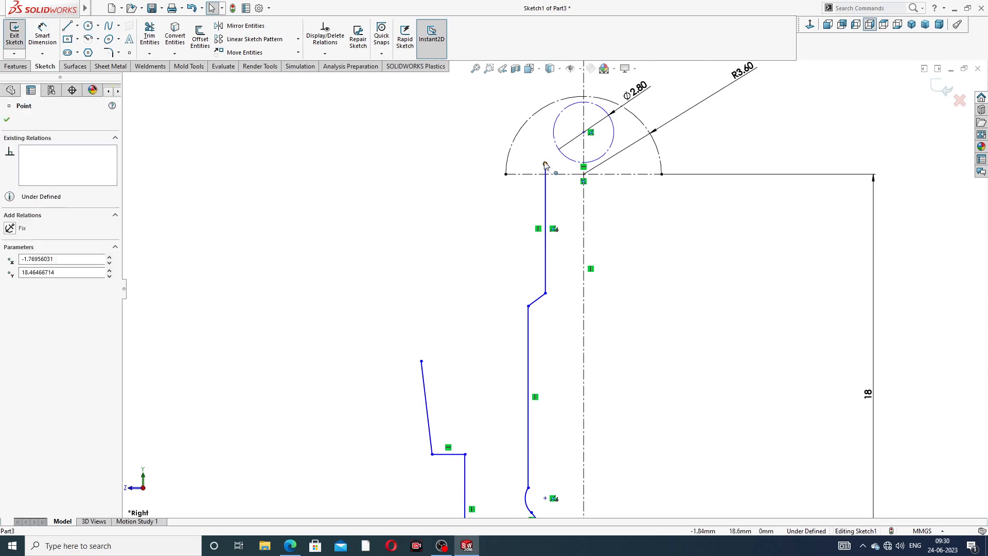
{"action": "left_click_drag", "start_coordinate": [544, 160], "coordinate": [542, 153]}
{"action": "left_click", "coordinate": [635, 215]}
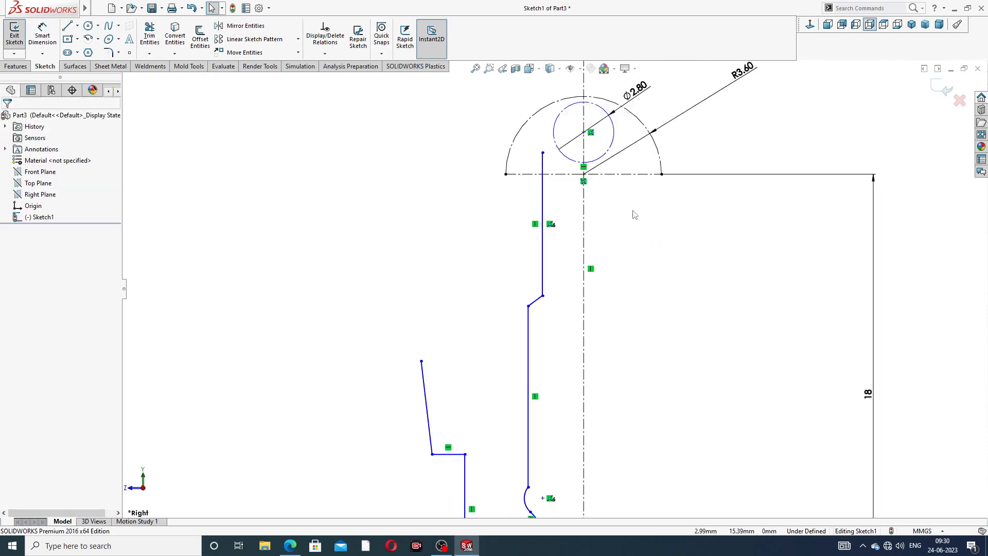
Step: Sketch an inward-slanting line about 1.2 mm long from the top of the upper vertical line to the 2.8 mm construction circle
{"action": "left_click", "coordinate": [67, 25]}
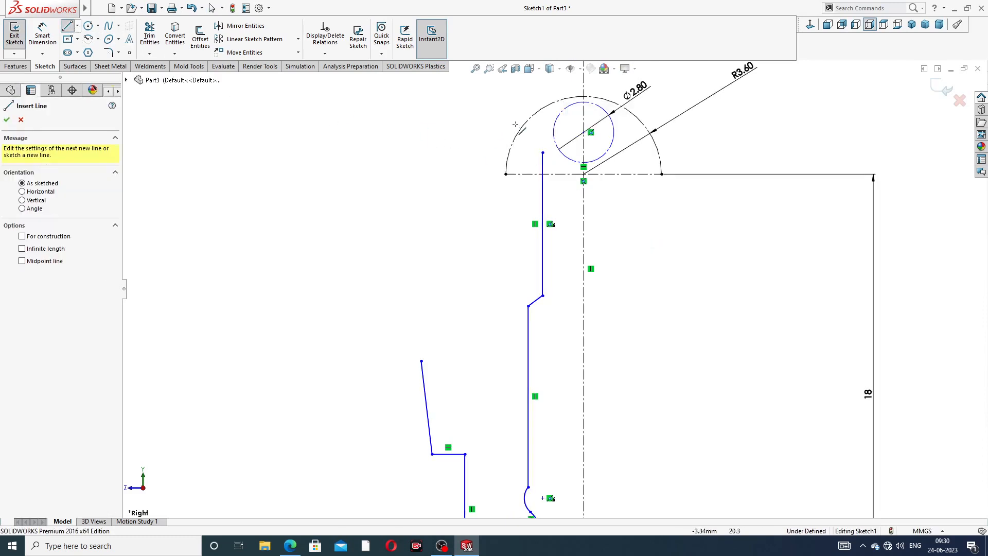
{"action": "scroll", "coordinate": [561, 115], "scroll_direction": "down", "scroll_amount": 2}
{"action": "scroll", "coordinate": [562, 150], "scroll_direction": "down", "scroll_amount": 1}
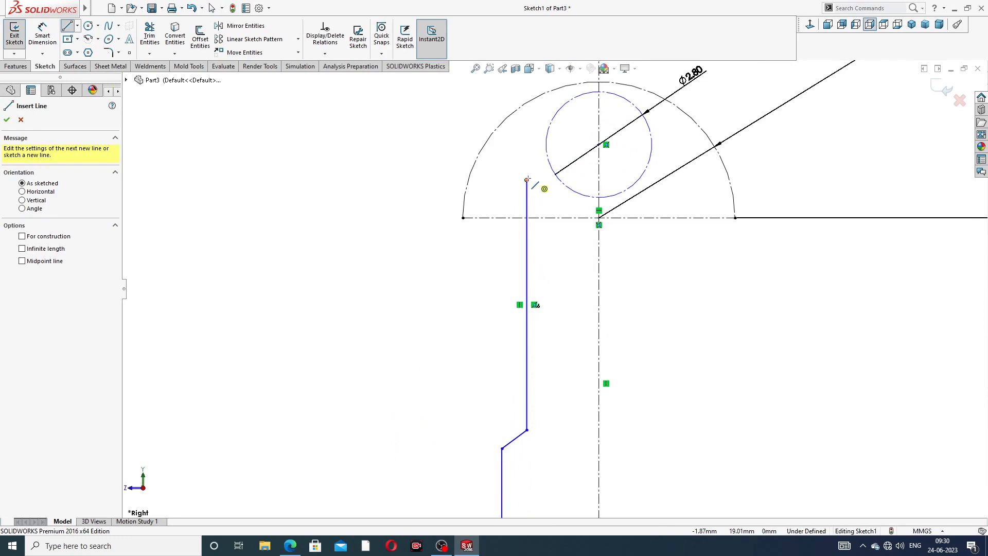
{"action": "left_click", "coordinate": [527, 179]}
{"action": "left_click", "coordinate": [546, 137]}
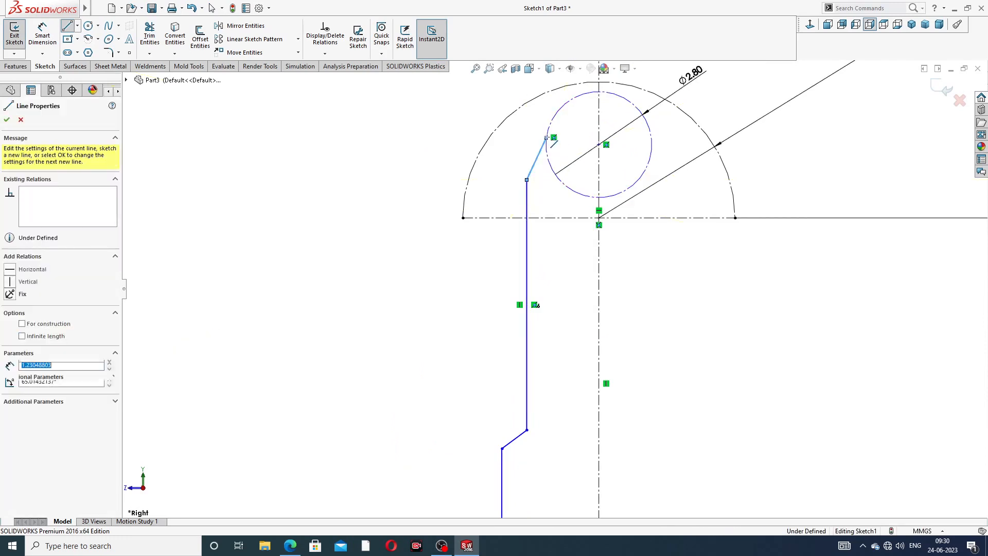
{"action": "right_click", "coordinate": [669, 147]}
{"action": "left_click", "coordinate": [690, 151]}
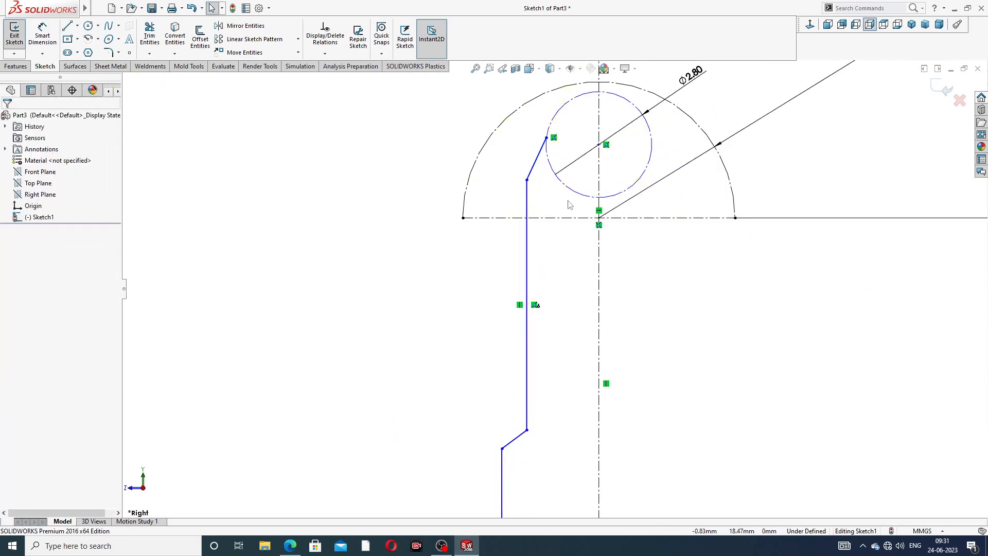
Step: Make the long inner vertical line above the arcs collinear with the short vertical segment at the base
{"action": "scroll", "coordinate": [570, 229], "scroll_direction": "up", "scroll_amount": 2}
{"action": "scroll", "coordinate": [571, 229], "scroll_direction": "up", "scroll_amount": 2}
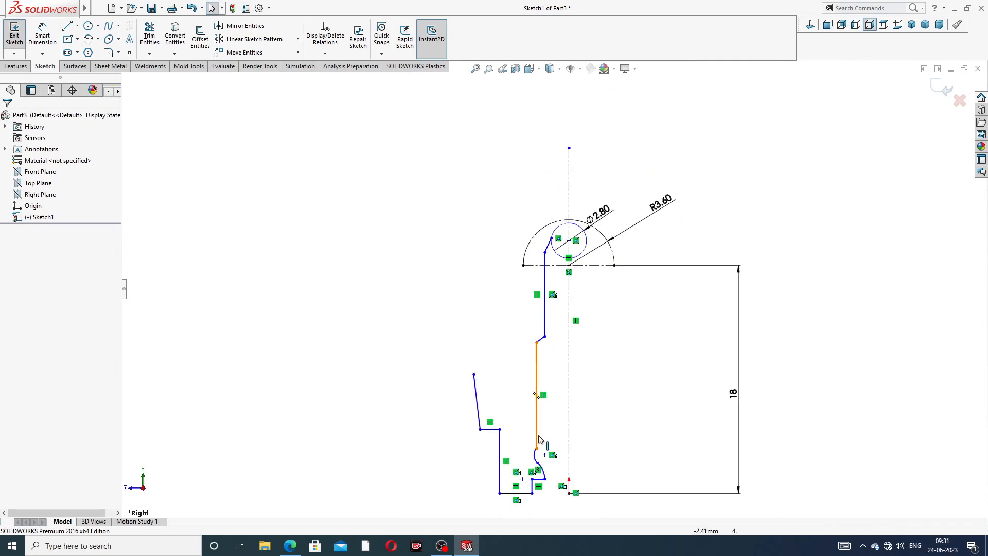
{"action": "scroll", "coordinate": [546, 439], "scroll_direction": "down", "scroll_amount": 1}
{"action": "scroll", "coordinate": [548, 445], "scroll_direction": "down", "scroll_amount": 2}
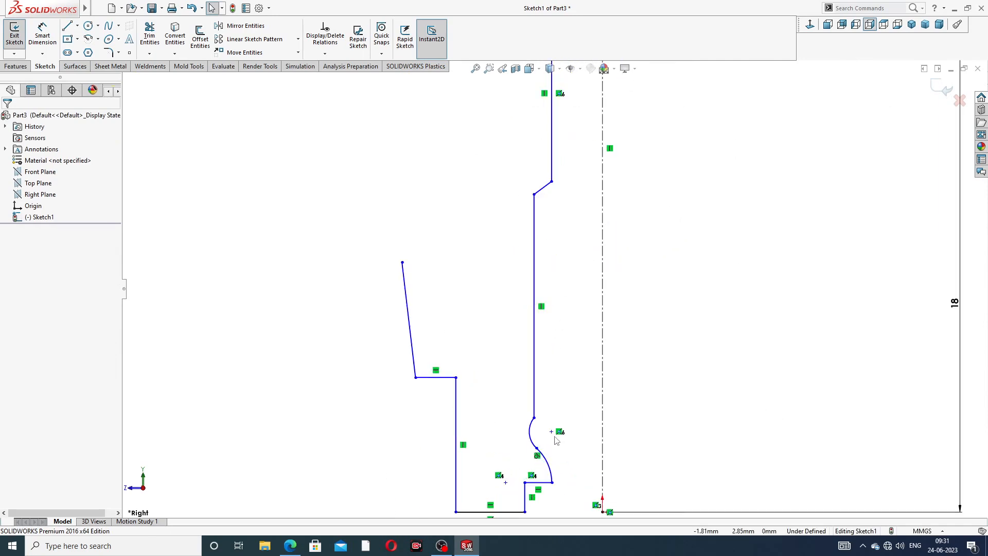
{"action": "left_click", "coordinate": [535, 408]}
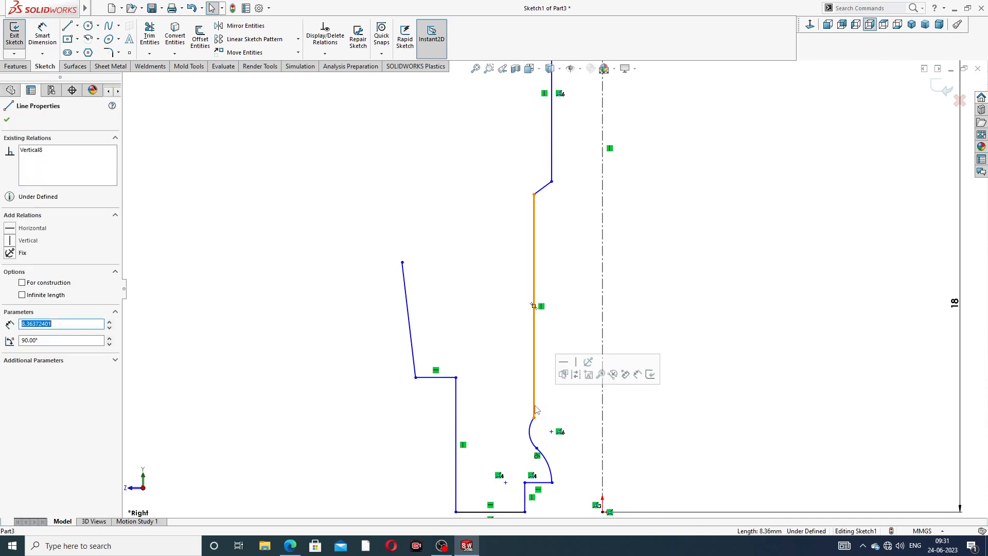
{"action": "left_click", "coordinate": [525, 496], "text": "ctrl"}
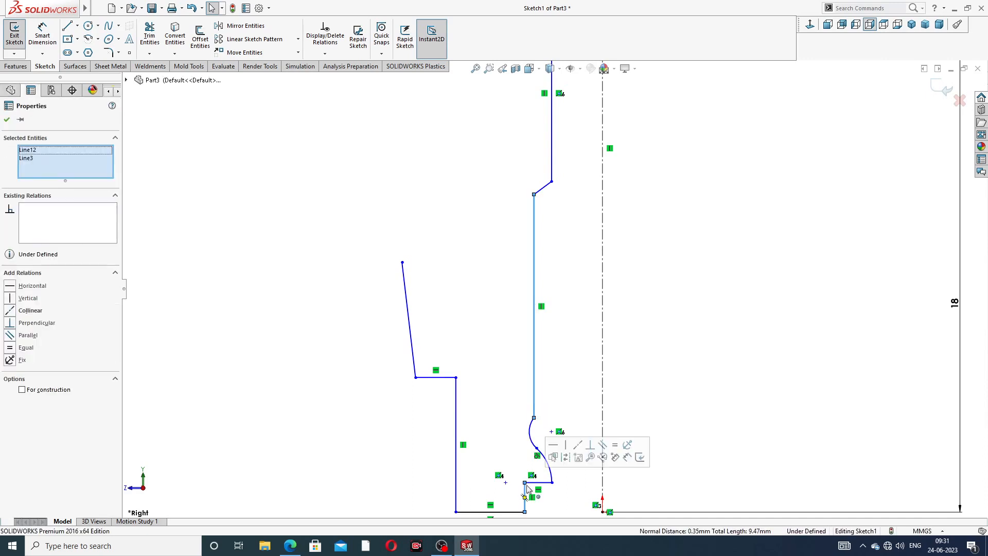
{"action": "left_click", "coordinate": [578, 446]}
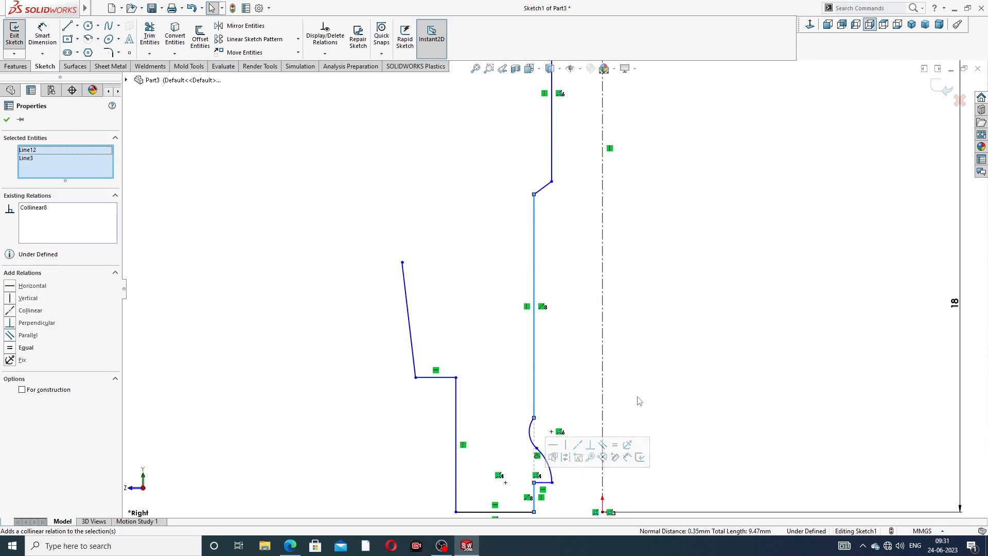
{"action": "left_click", "coordinate": [702, 389]}
Step: Draw a horizontal centerline about 2.6 mm long from the base of the short vertical segment to the origin
{"action": "scroll", "coordinate": [589, 410], "scroll_direction": "up", "scroll_amount": 3}
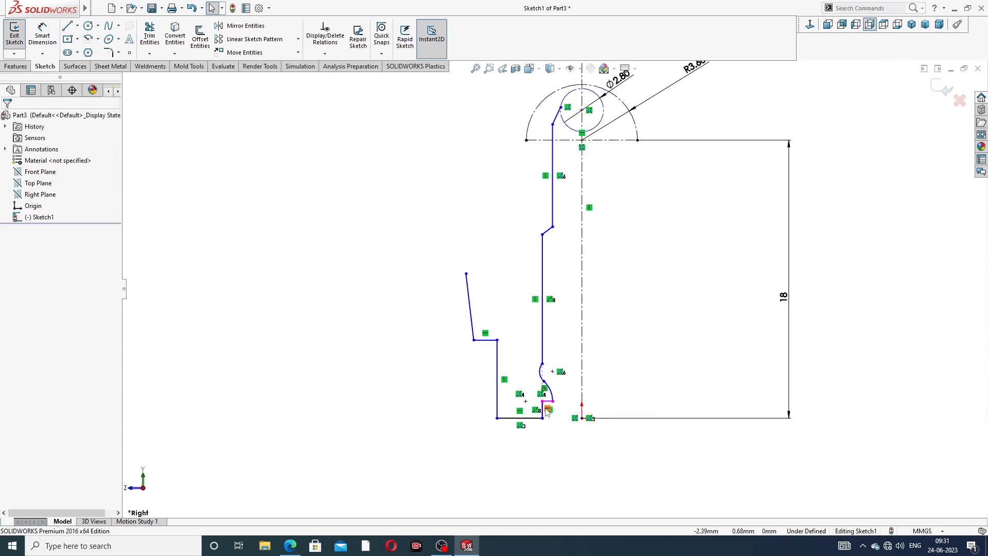
{"action": "scroll", "coordinate": [545, 409], "scroll_direction": "down", "scroll_amount": 3}
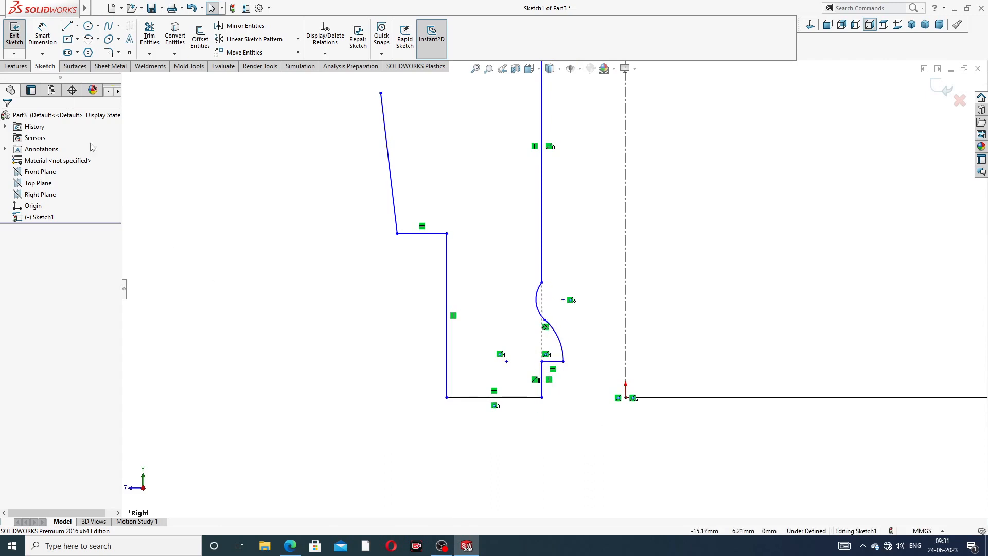
{"action": "left_click", "coordinate": [77, 25]}
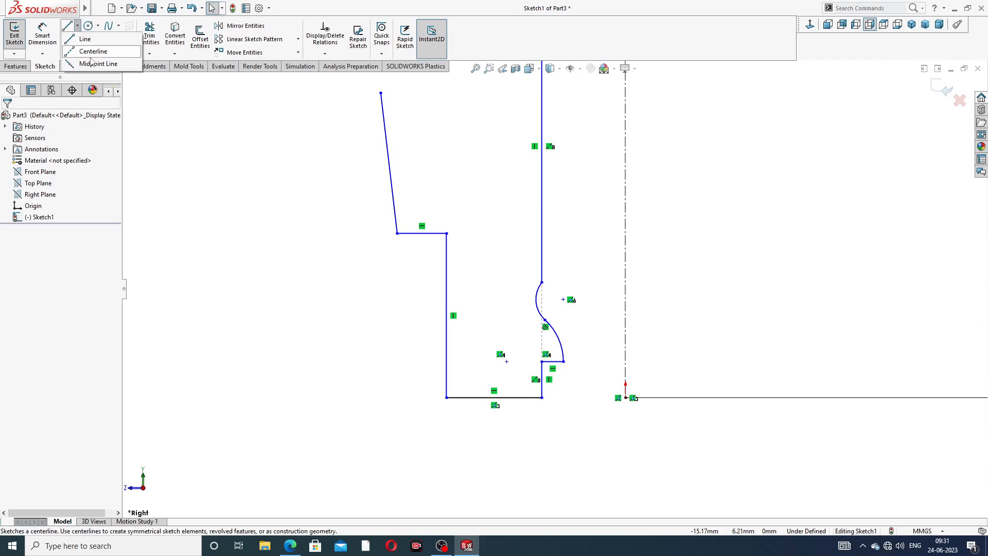
{"action": "left_click", "coordinate": [93, 52]}
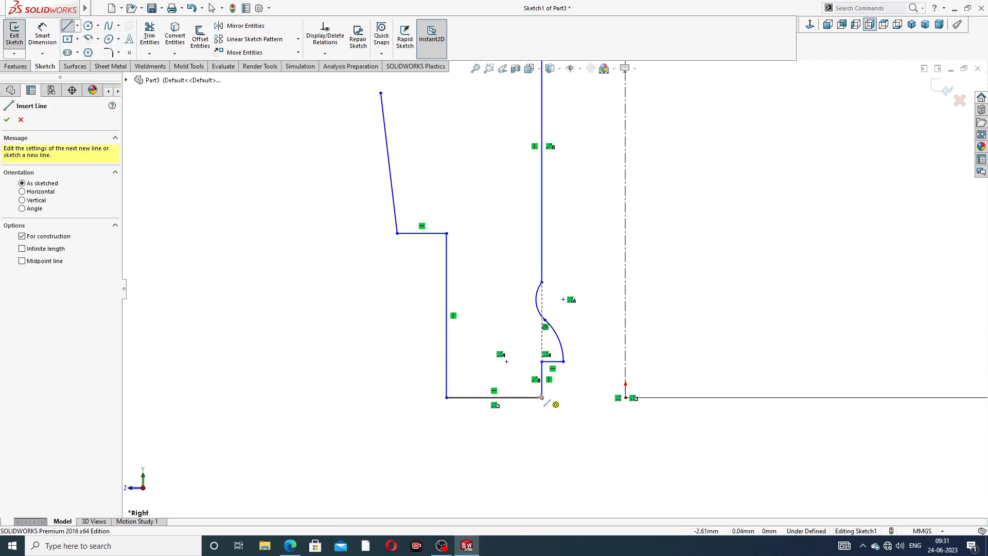
{"action": "left_click", "coordinate": [541, 398]}
{"action": "left_click", "coordinate": [625, 398]}
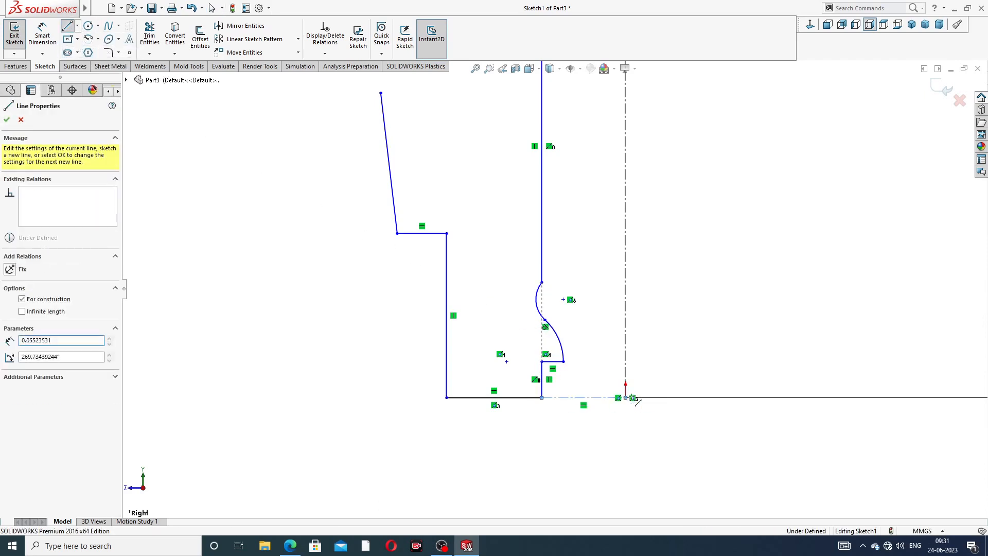
{"action": "right_click", "coordinate": [682, 337]}
{"action": "left_click", "coordinate": [701, 342]}
Step: Make the profile's bottom horizontal line collinear with the horizontal centerline to the origin
{"action": "scroll", "coordinate": [586, 407], "scroll_direction": "down", "scroll_amount": 3}
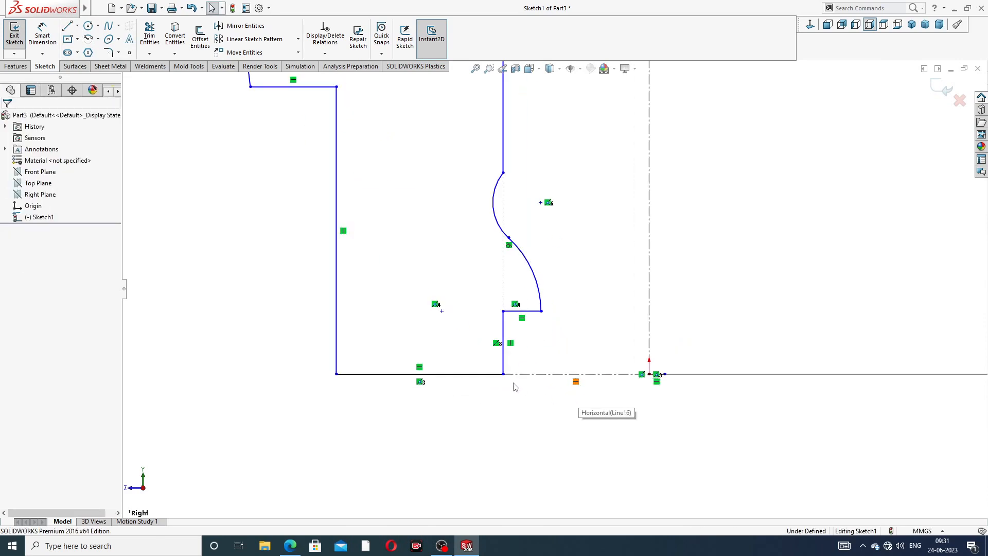
{"action": "left_click", "coordinate": [498, 376]}
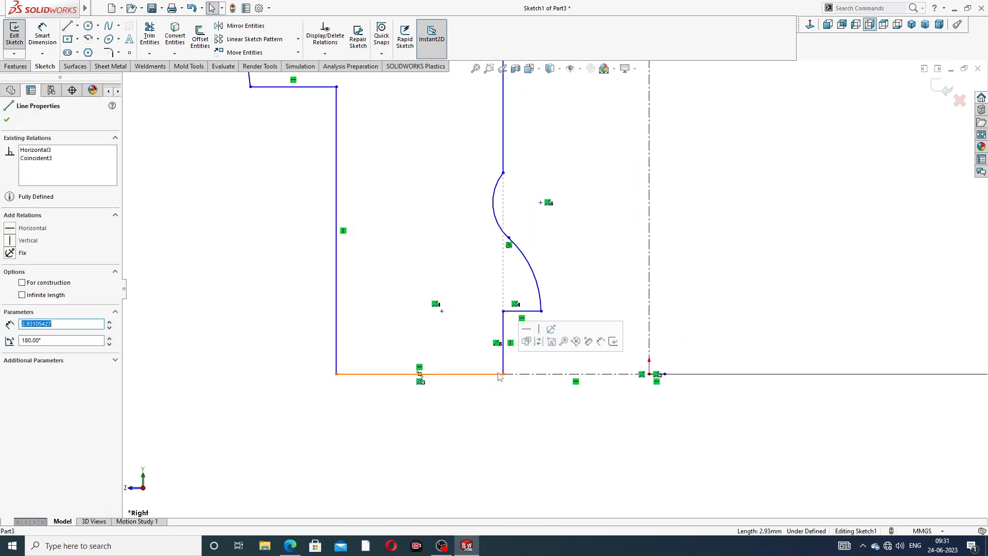
{"action": "left_click", "coordinate": [535, 375], "text": "ctrl"}
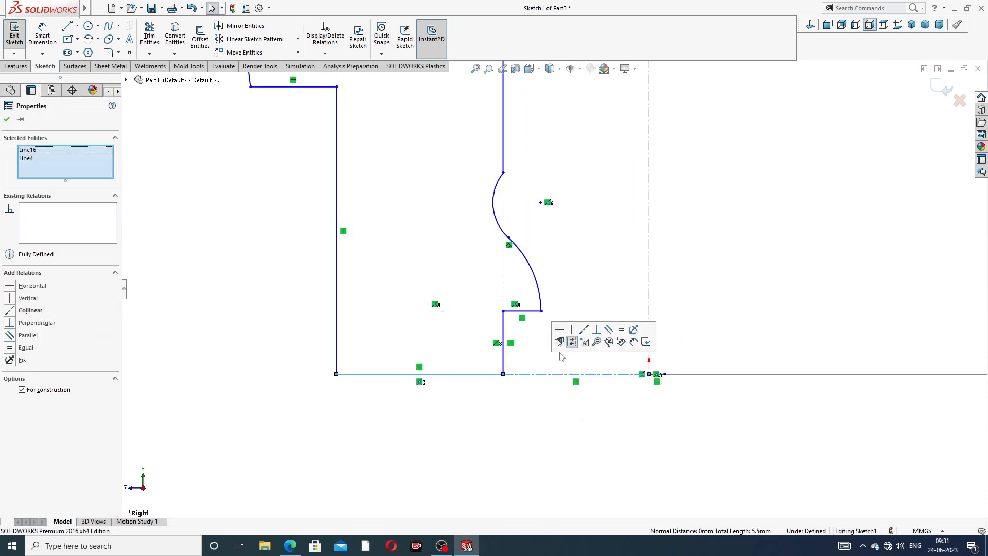
{"action": "left_click", "coordinate": [585, 331]}
Step: Apply a vertical relation to the outward-leaning line at the top of the outer stepped chain
{"action": "scroll", "coordinate": [551, 186], "scroll_direction": "up", "scroll_amount": 3}
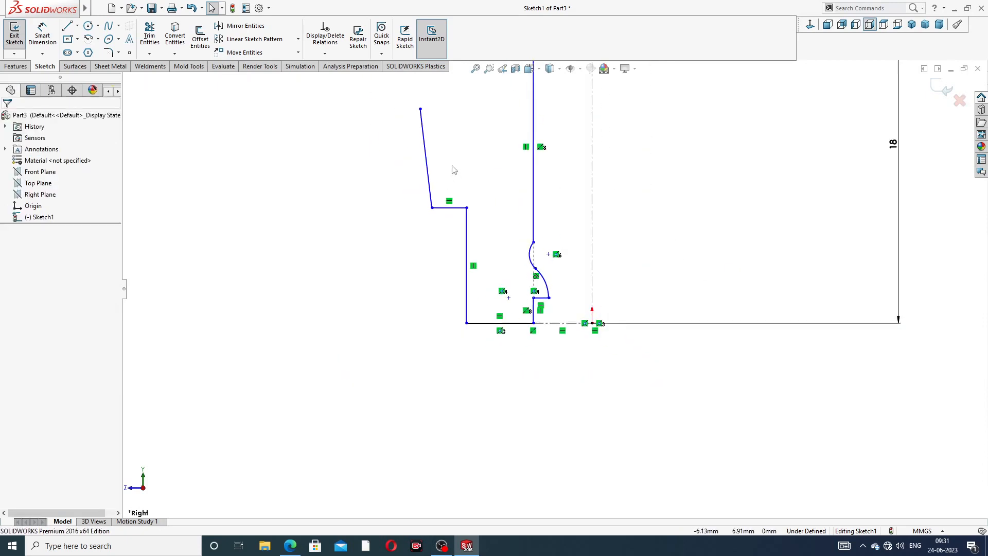
{"action": "scroll", "coordinate": [453, 169], "scroll_direction": "down", "scroll_amount": 2}
{"action": "left_click", "coordinate": [425, 165]}
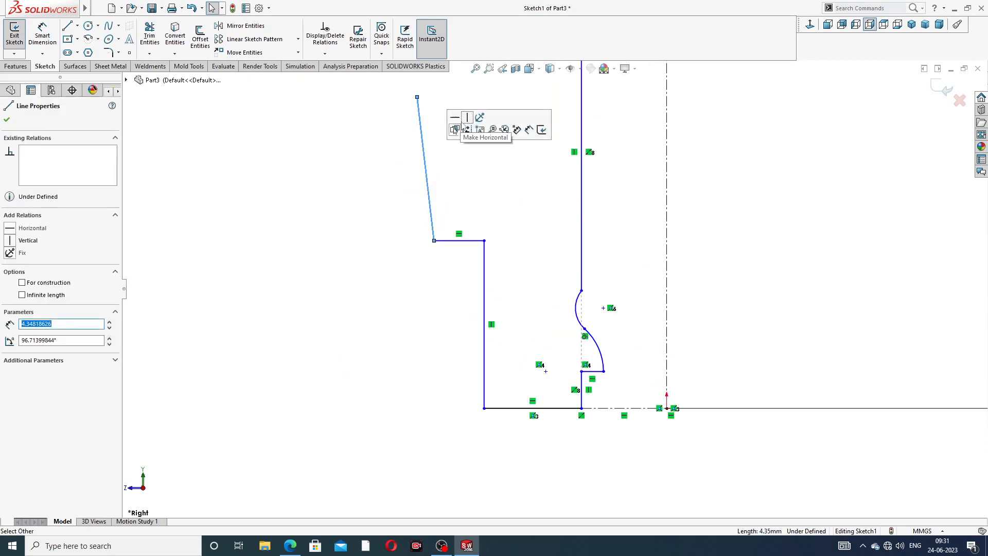
{"action": "left_click", "coordinate": [467, 118]}
{"action": "left_click", "coordinate": [731, 176]}
{"action": "scroll", "coordinate": [731, 176], "scroll_direction": "up", "scroll_amount": 2}
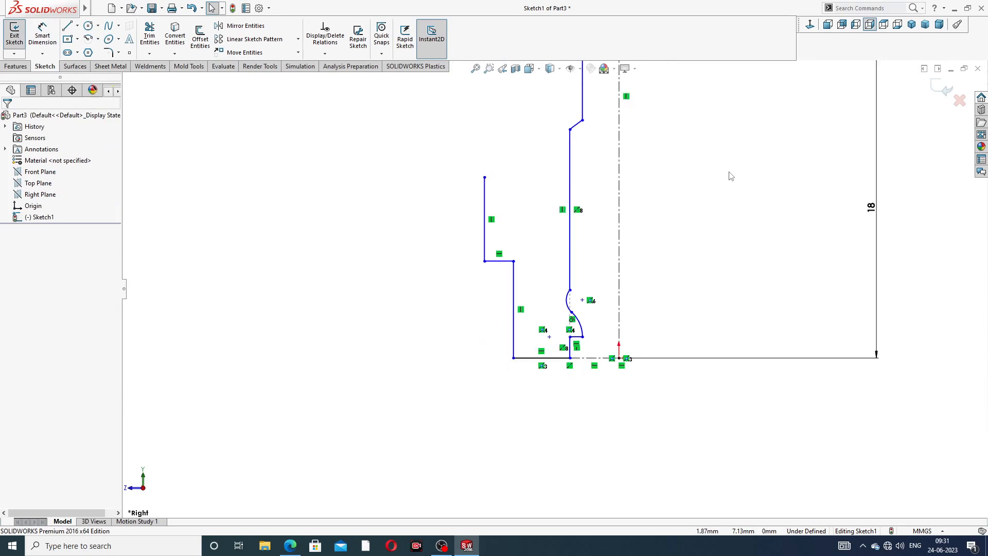
Step: Extend the outer profile from its top endpoint with an inward-sloping line, a tangent arc and a line about 1.8 mm long to the R3.60 arc's near end
{"action": "scroll", "coordinate": [697, 165], "scroll_direction": "down", "scroll_amount": 1}
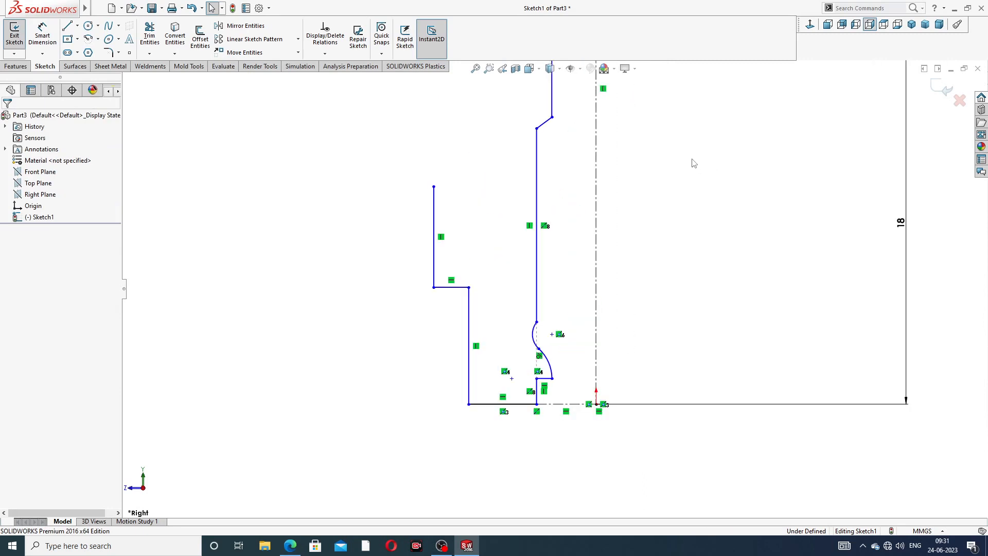
{"action": "scroll", "coordinate": [692, 163], "scroll_direction": "up", "scroll_amount": 2}
{"action": "scroll", "coordinate": [571, 113], "scroll_direction": "down", "scroll_amount": 2}
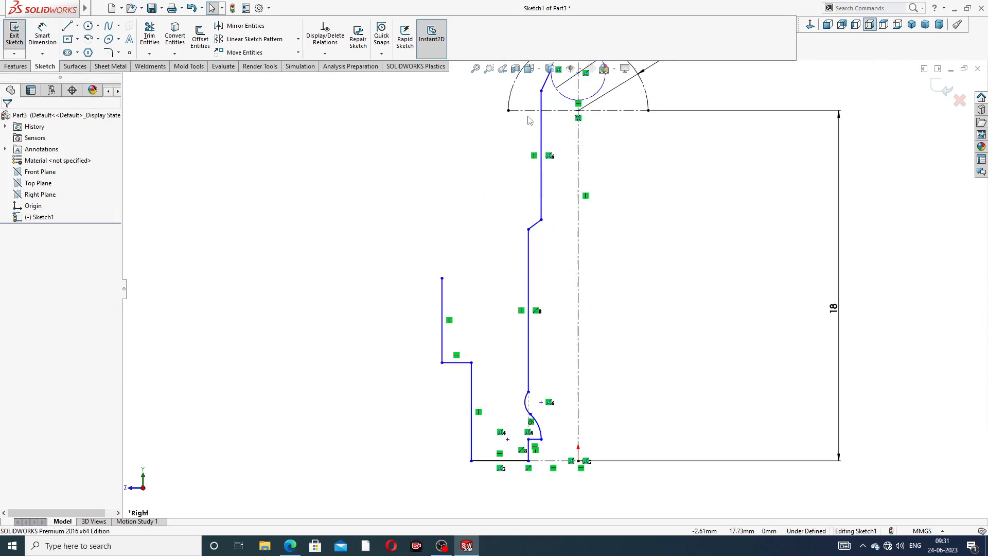
{"action": "scroll", "coordinate": [533, 118], "scroll_direction": "up", "scroll_amount": 1}
{"action": "scroll", "coordinate": [538, 187], "scroll_direction": "down", "scroll_amount": 1}
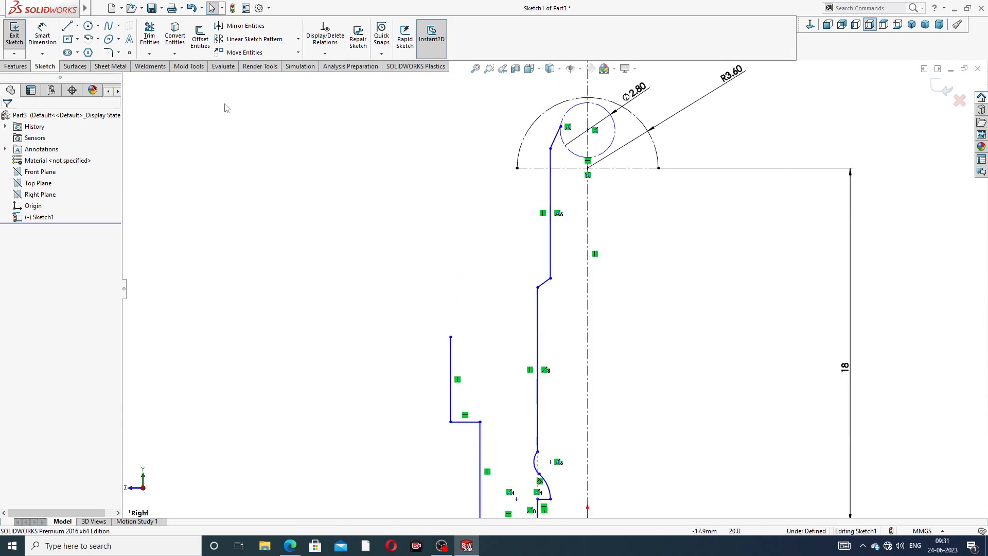
{"action": "left_click", "coordinate": [67, 26]}
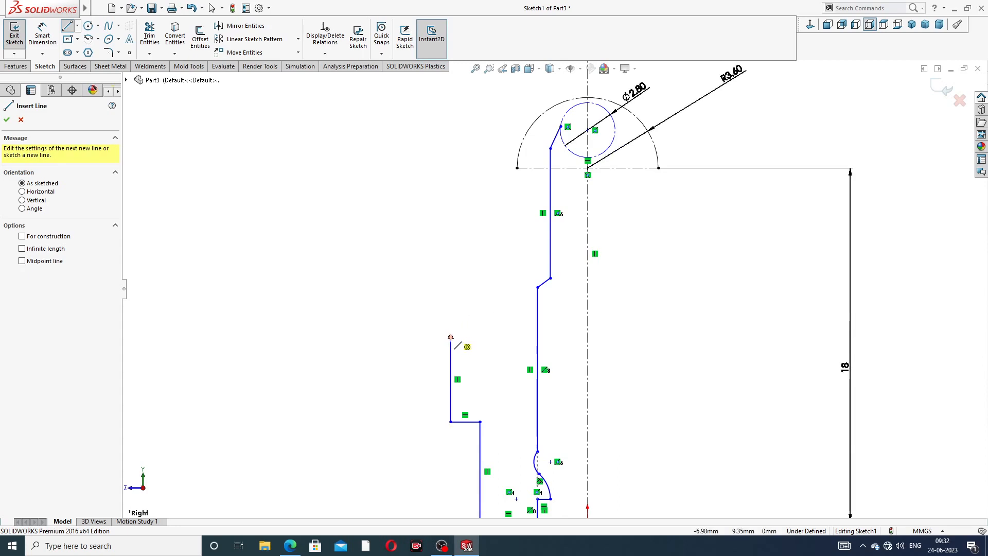
{"action": "left_click", "coordinate": [451, 336]}
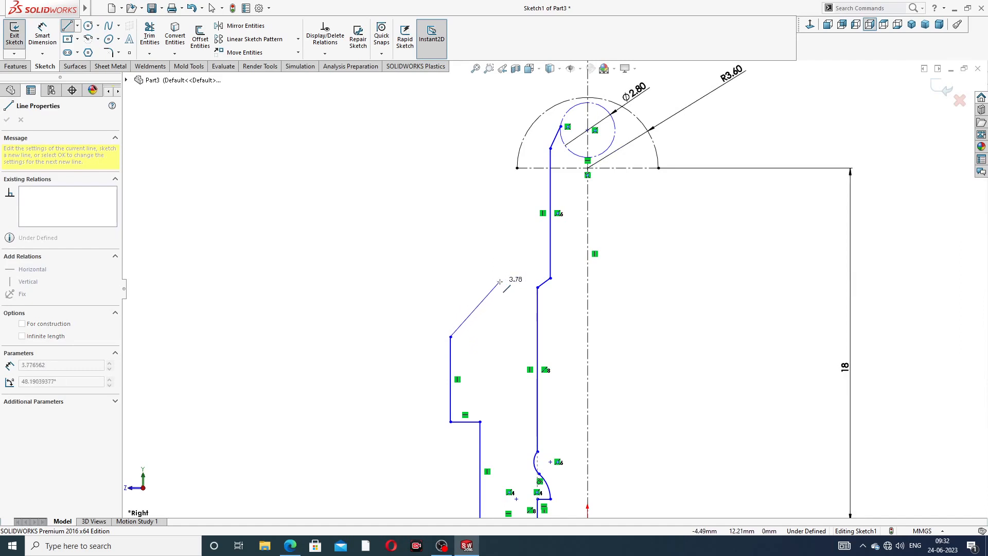
{"action": "left_click", "coordinate": [508, 272]}
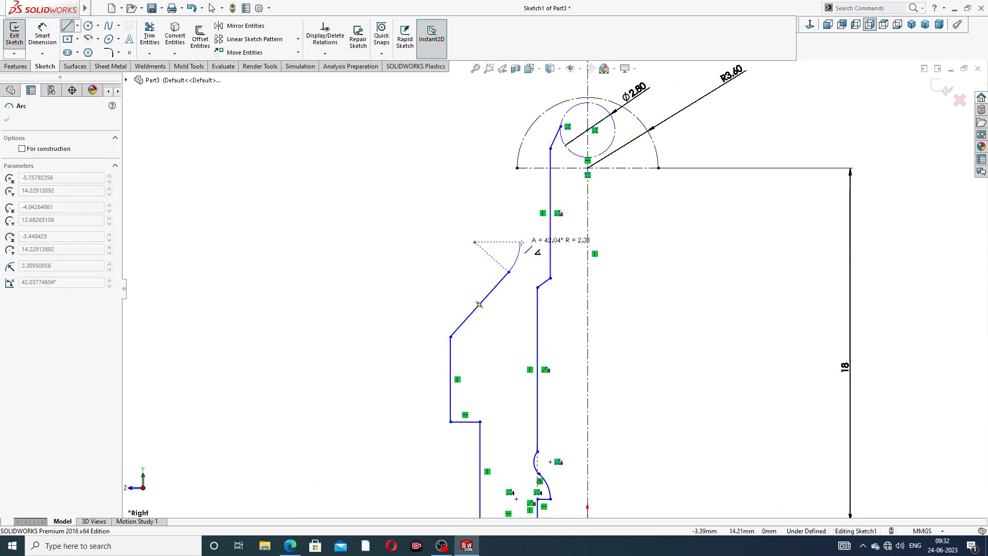
{"action": "left_click", "coordinate": [527, 205]}
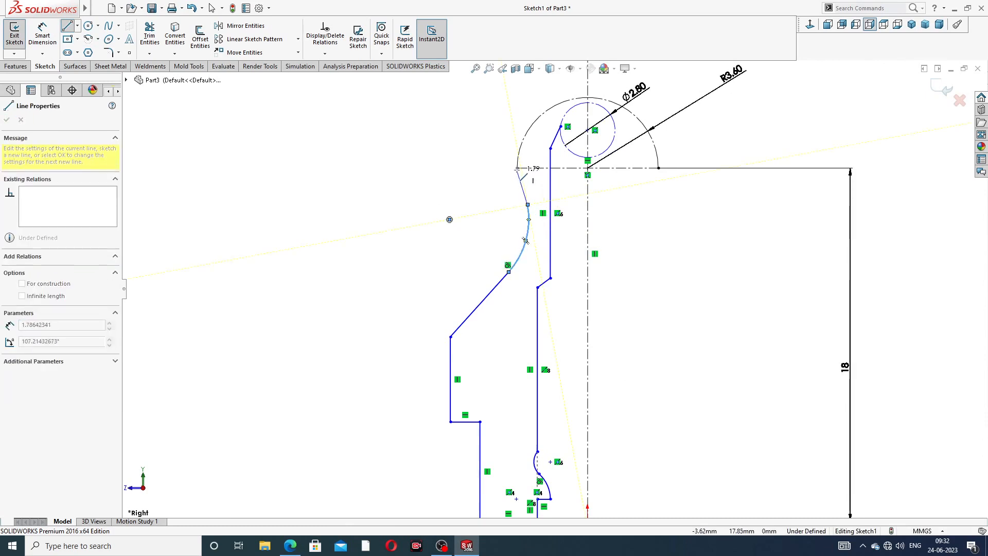
{"action": "left_click", "coordinate": [516, 168]}
{"action": "right_click", "coordinate": [645, 204]}
{"action": "left_click", "coordinate": [667, 213]}
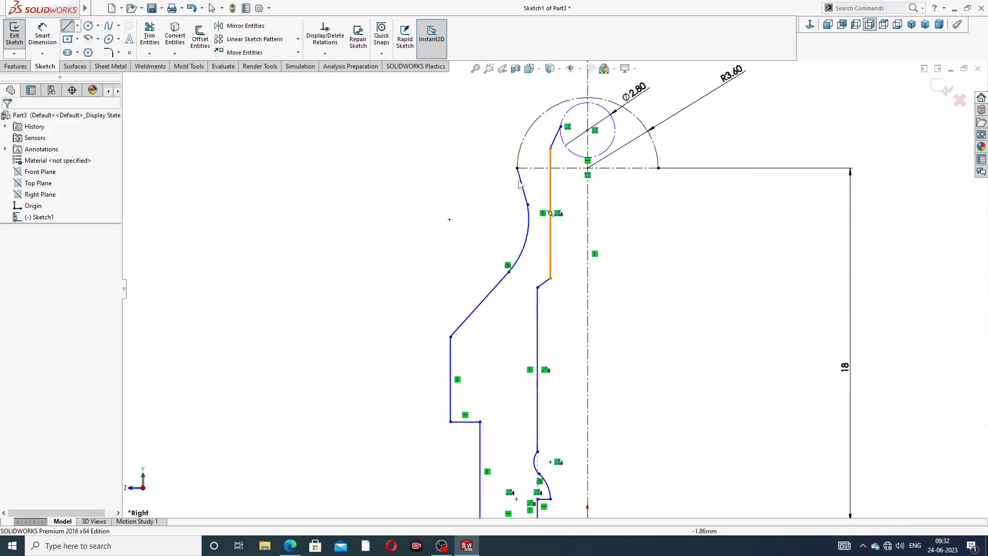
Step: Draw a horizontal line about 1.5 mm long from the inner profile's top endpoint to the R3.60 arc, and a slanted line to that arc's near end
{"action": "scroll", "coordinate": [535, 165], "scroll_direction": "down", "scroll_amount": 1}
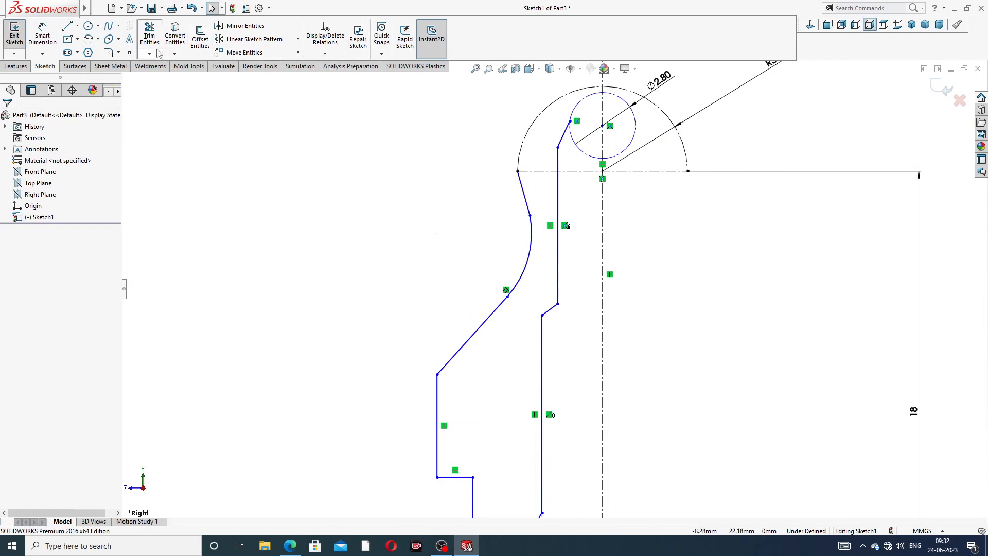
{"action": "left_click", "coordinate": [68, 26]}
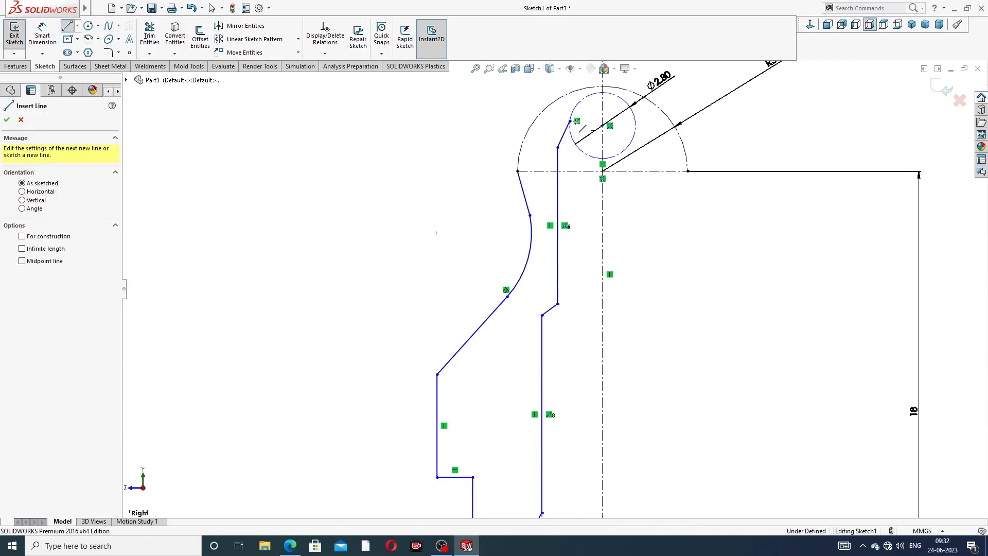
{"action": "left_click", "coordinate": [570, 121]}
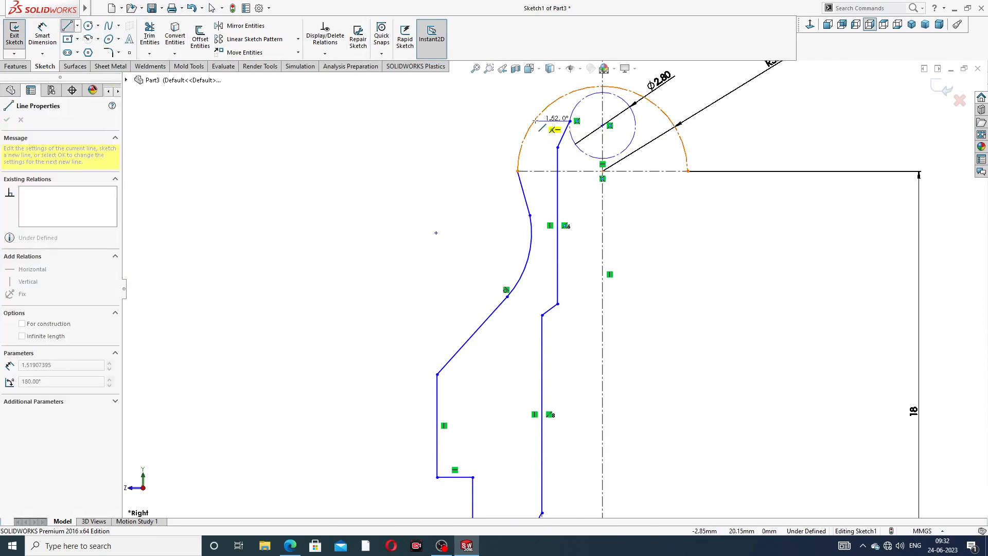
{"action": "scroll", "coordinate": [533, 120], "scroll_direction": "down", "scroll_amount": 5}
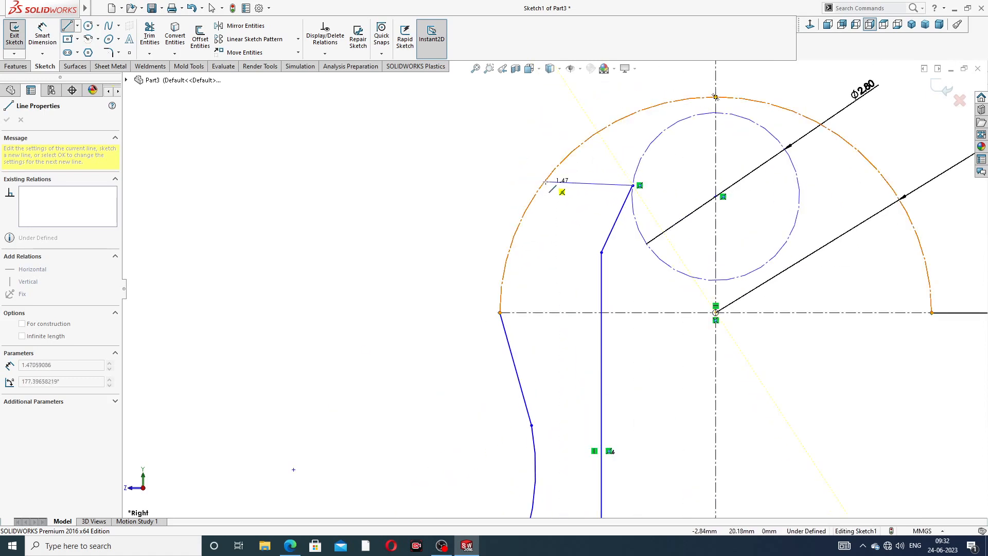
{"action": "left_click", "coordinate": [542, 185]}
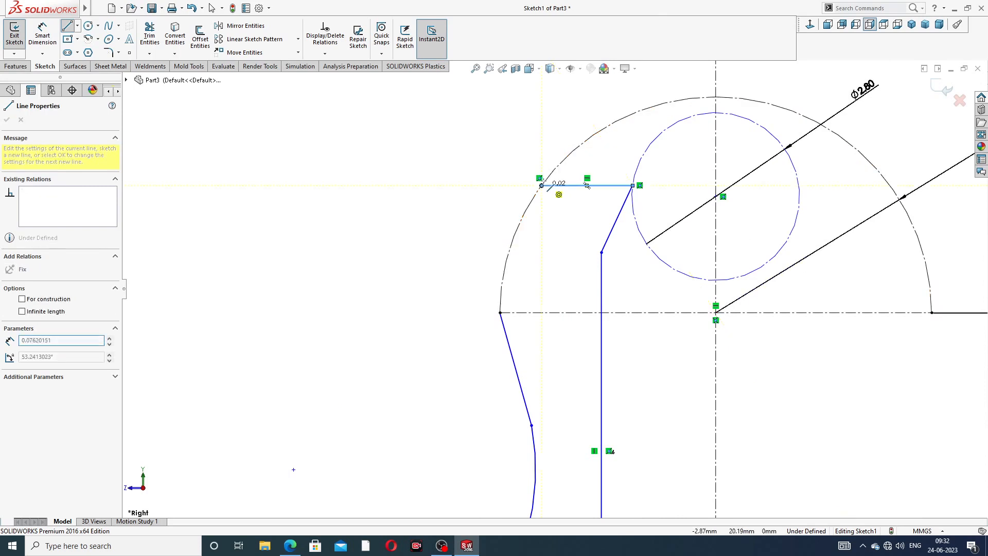
{"action": "left_click", "coordinate": [500, 312]}
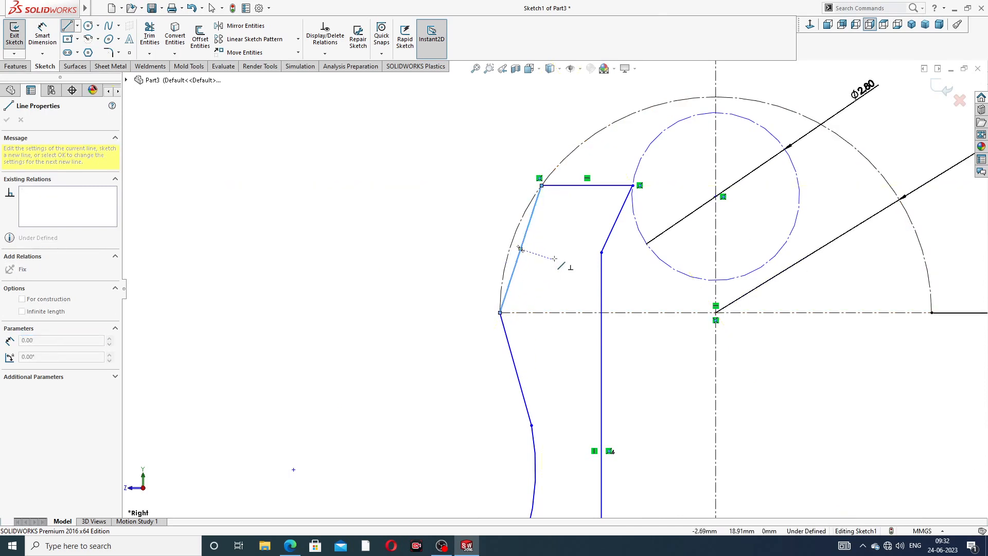
{"action": "right_click", "coordinate": [559, 260]}
{"action": "left_click", "coordinate": [572, 263]}
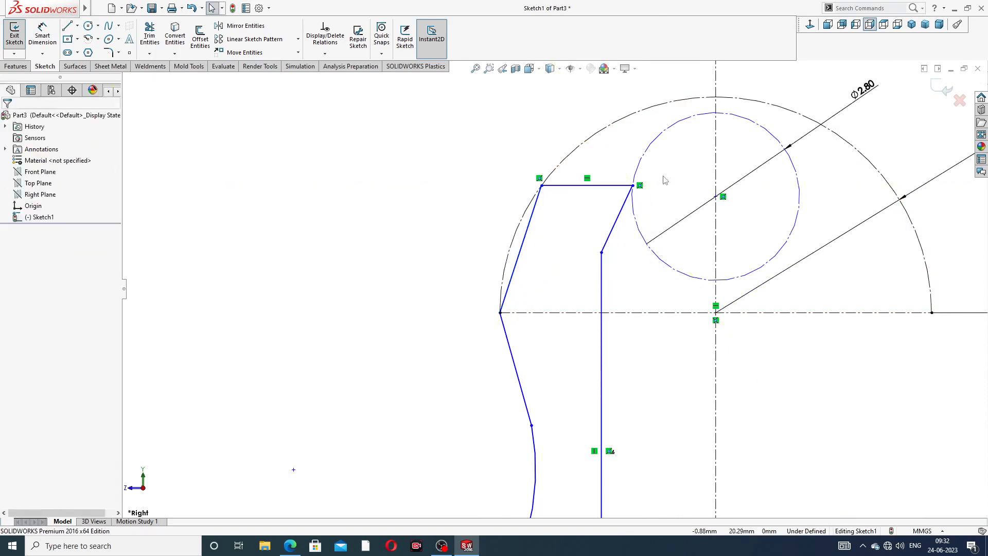
Step: Dimension the horizontal distance from the inner profile's top endpoint to the vertical centerline as 1.2 mm
{"action": "scroll", "coordinate": [553, 288], "scroll_direction": "up", "scroll_amount": 2}
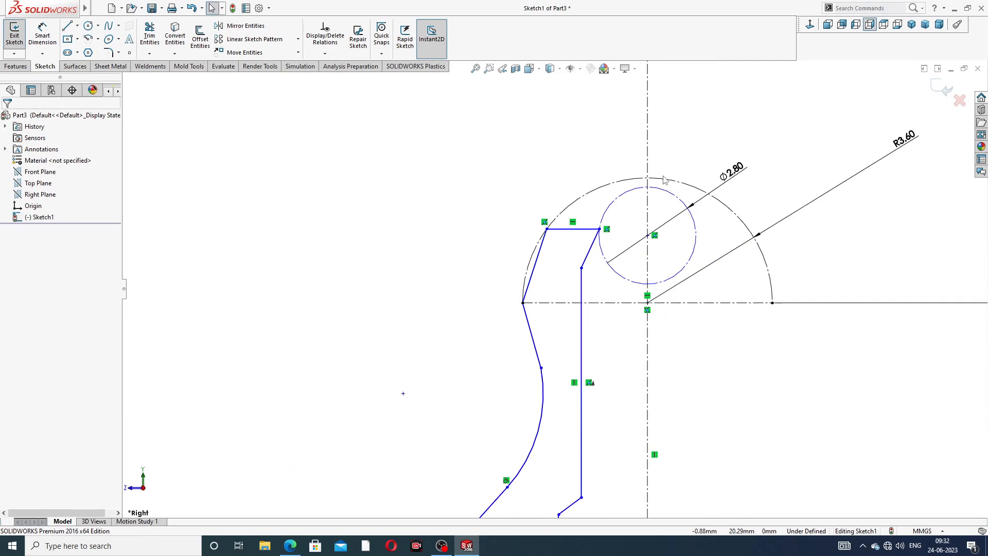
{"action": "left_click", "coordinate": [52, 41]}
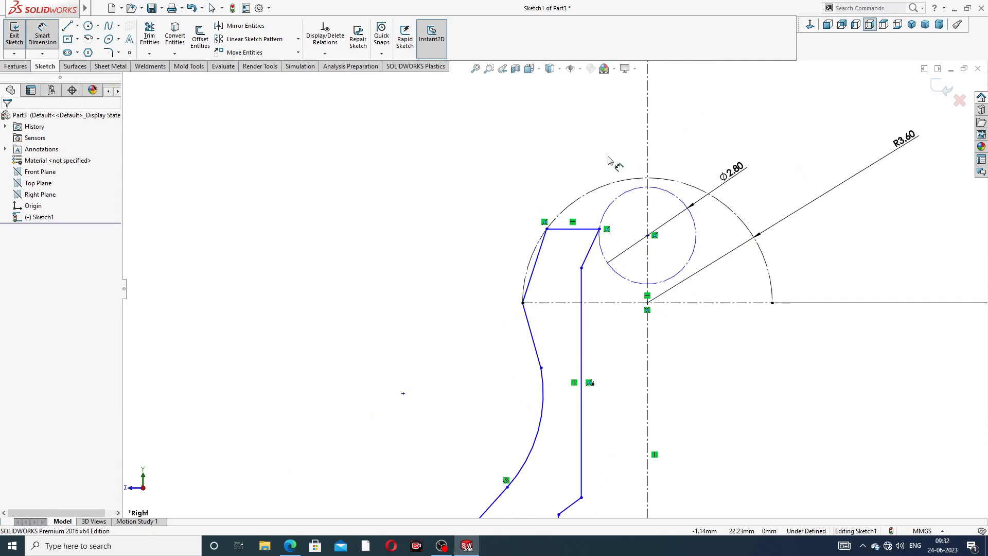
{"action": "scroll", "coordinate": [643, 216], "scroll_direction": "down", "scroll_amount": 2}
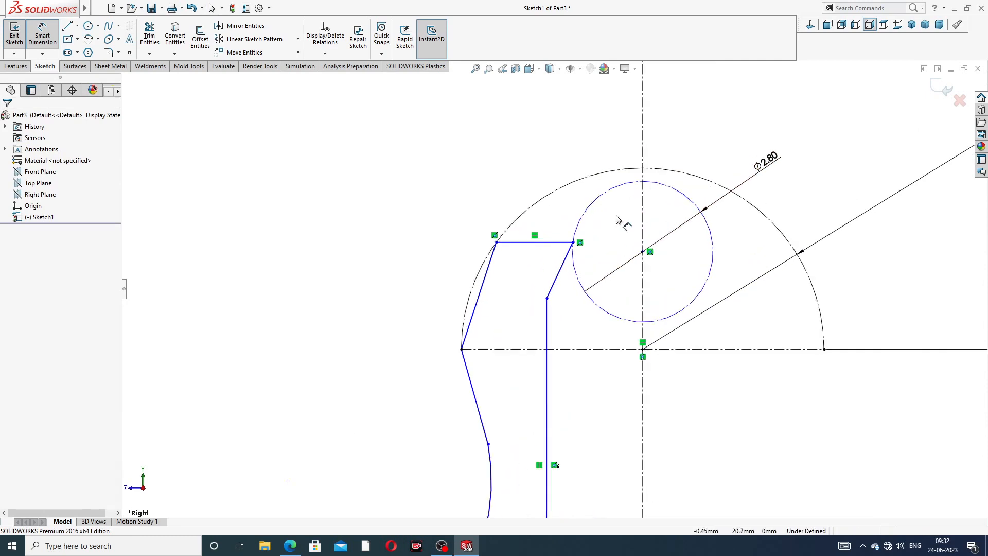
{"action": "left_click", "coordinate": [575, 245]}
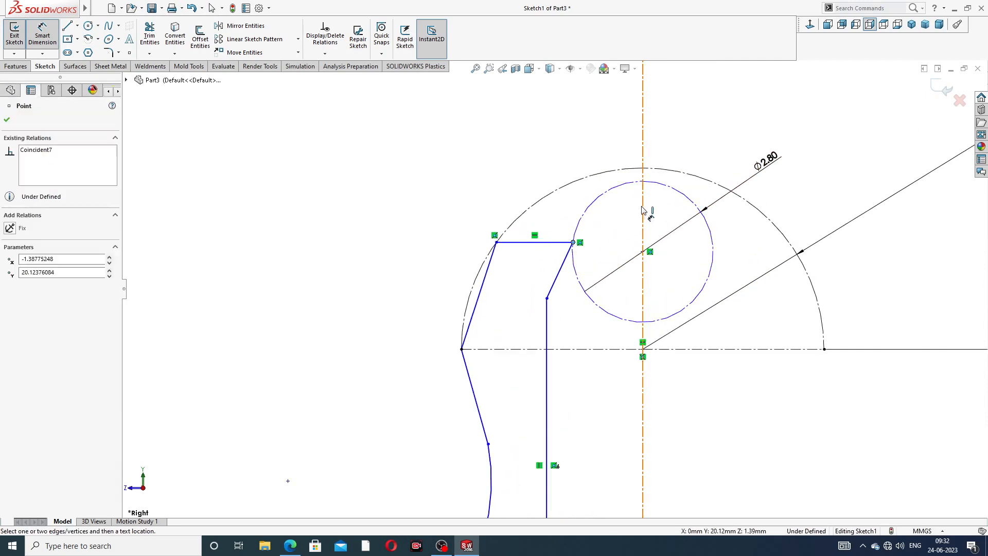
{"action": "left_click", "coordinate": [643, 212]}
{"action": "left_click", "coordinate": [615, 167]}
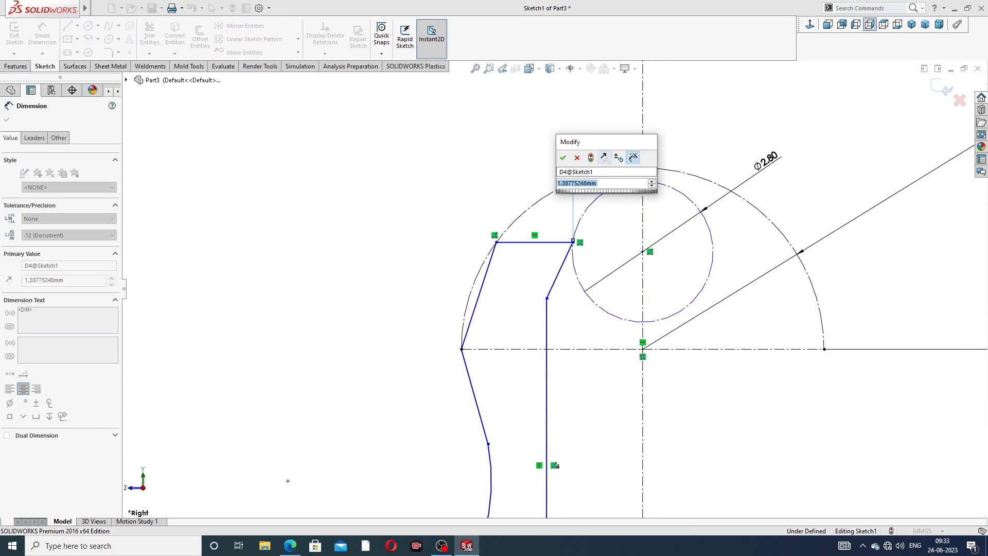
{"action": "type", "text": "1.2"}
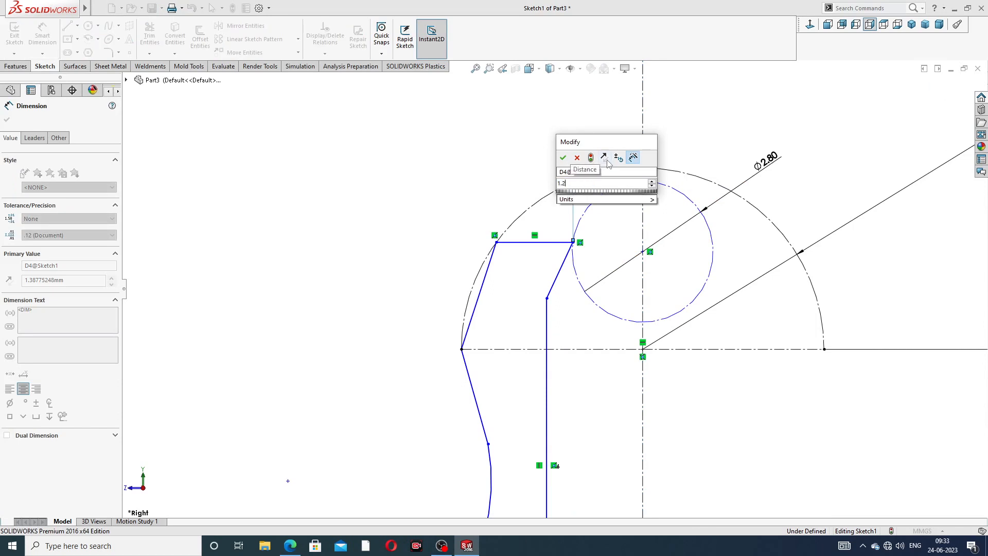
{"action": "key", "text": "Return"}
{"action": "left_click", "coordinate": [727, 132]}
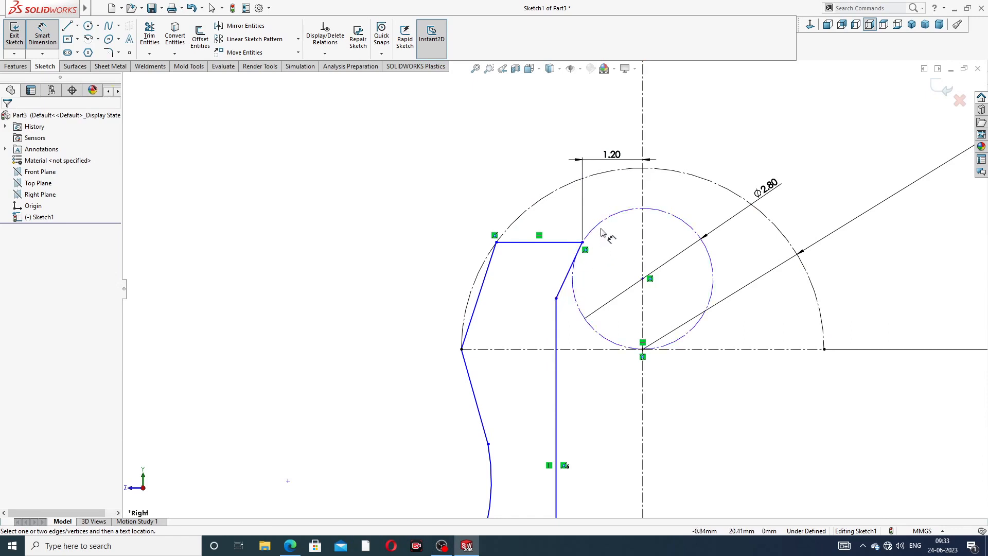
Step: Set the angle between the slanted outer head line and the vertical centerline to 26°, and place its dimension inside the head
{"action": "left_click", "coordinate": [490, 268]}
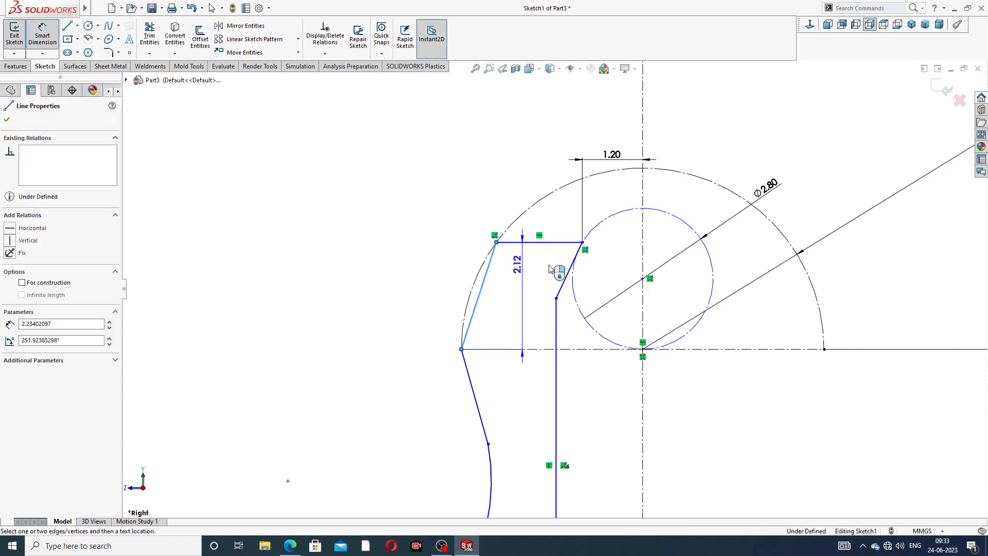
{"action": "left_click", "coordinate": [643, 257]}
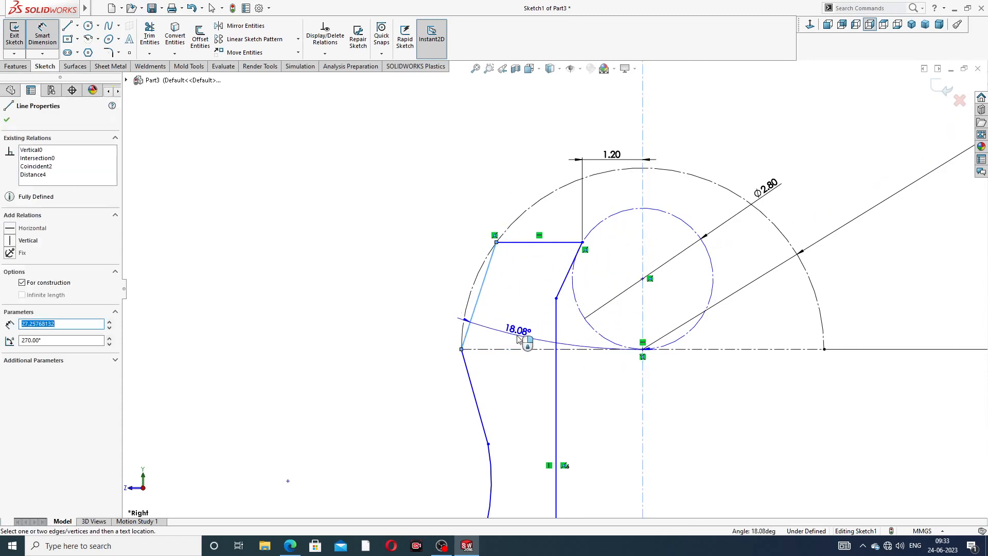
{"action": "left_click", "coordinate": [519, 338]}
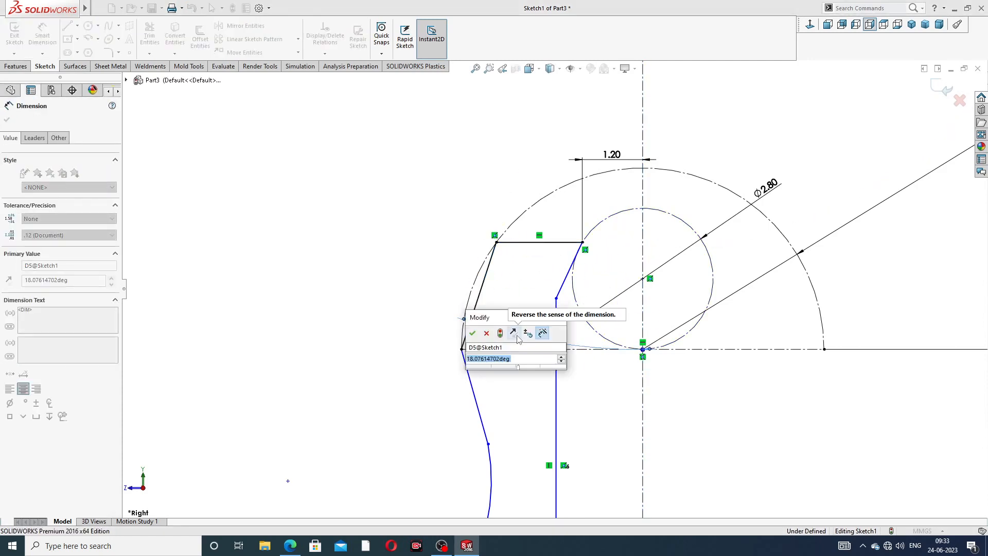
{"action": "type", "text": "26"}
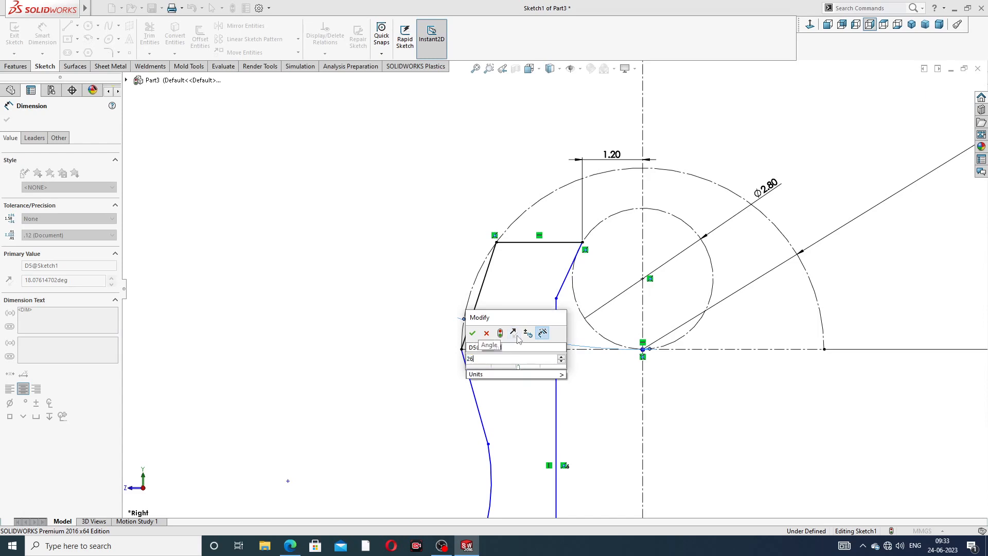
{"action": "key", "text": "Return"}
{"action": "left_click", "coordinate": [404, 284]}
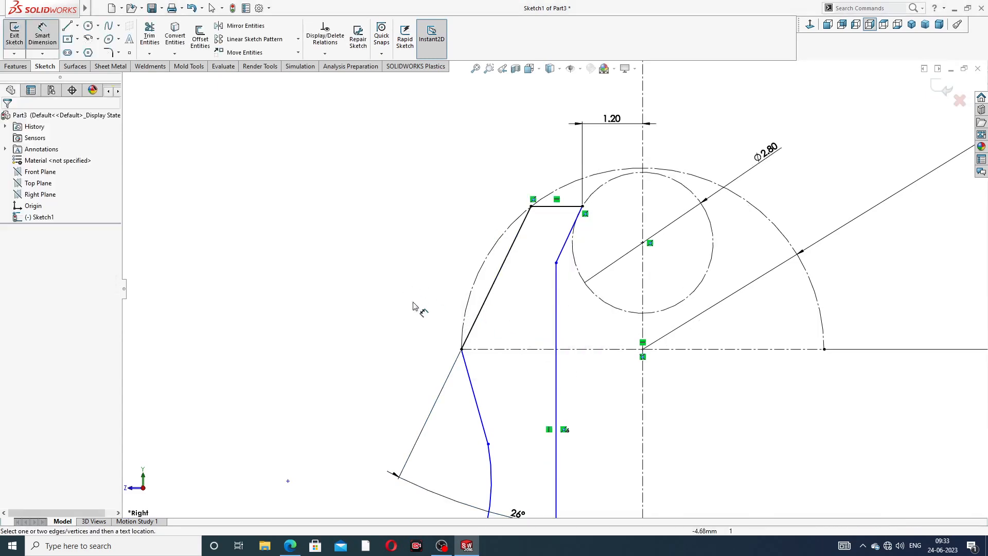
{"action": "left_click_drag", "start_coordinate": [515, 509], "coordinate": [516, 322]}
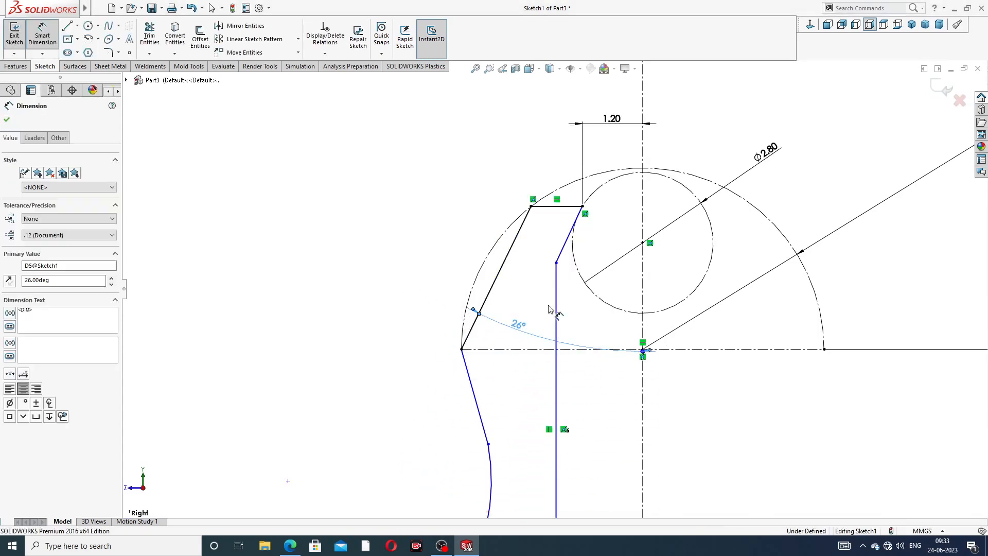
Step: Set the angle between the horizontal top line and the short slanted inner line to 60°
{"action": "left_click", "coordinate": [562, 207]}
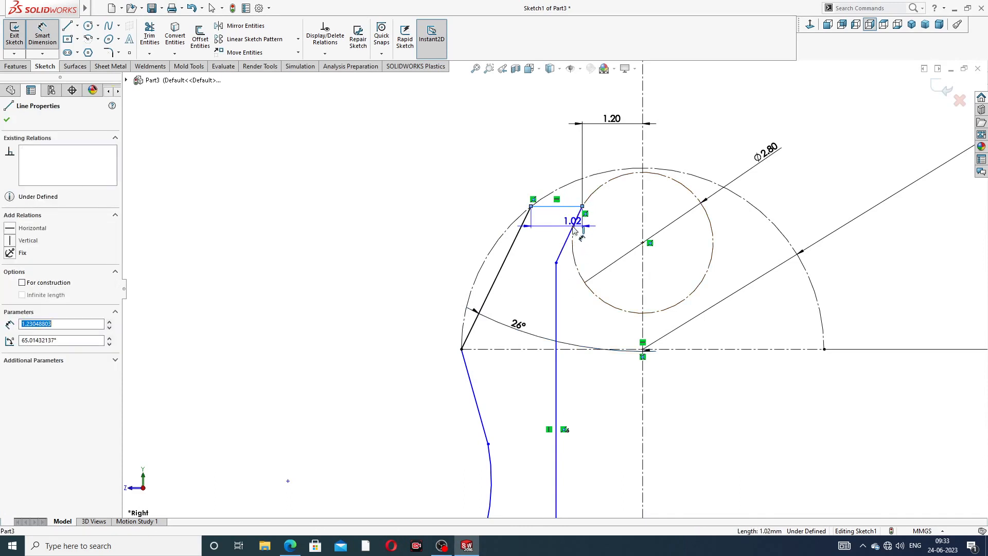
{"action": "left_click", "coordinate": [573, 229]}
{"action": "left_click", "coordinate": [545, 233]}
{"action": "type", "text": "60"}
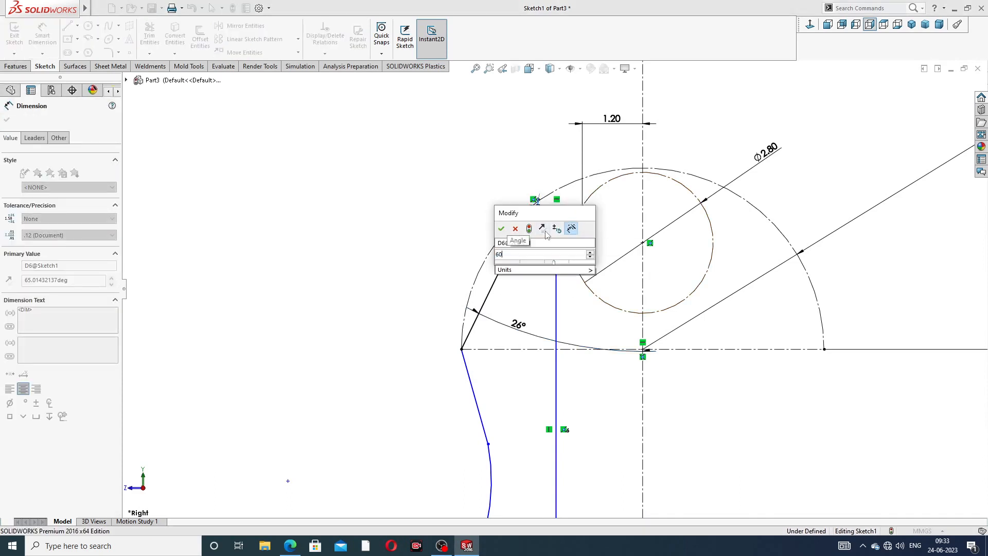
{"action": "key", "text": "Return"}
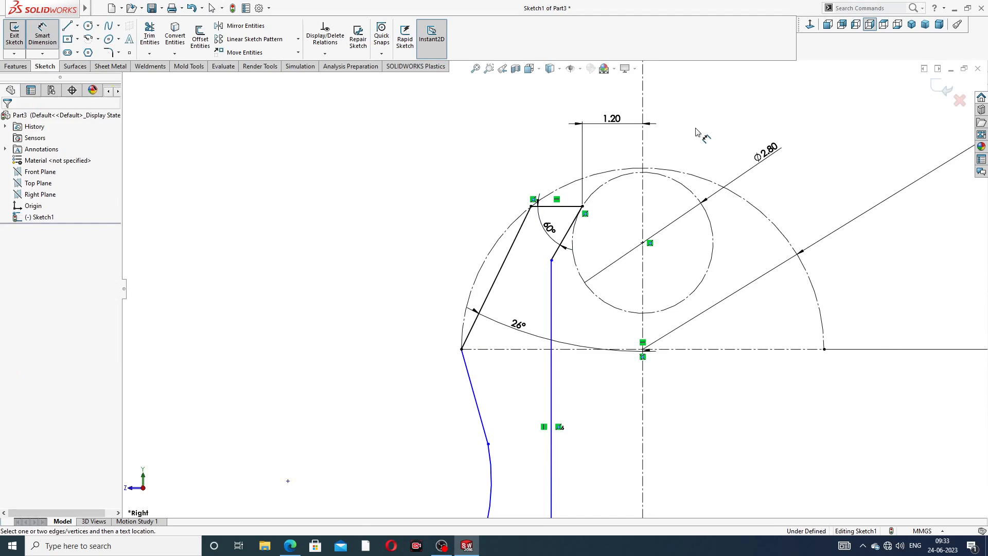
Step: Check the section view in the PDF drawing, and reposition the R3.60 and Ø2.80 dimensions neatly beside the head construction geometry
{"action": "left_click", "coordinate": [290, 546]}
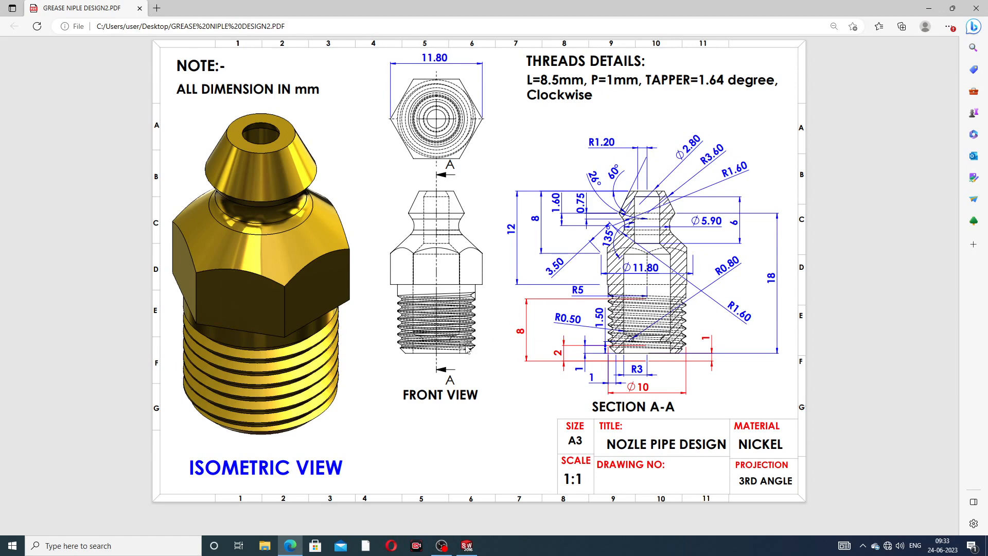
{"action": "left_click", "coordinate": [291, 546]}
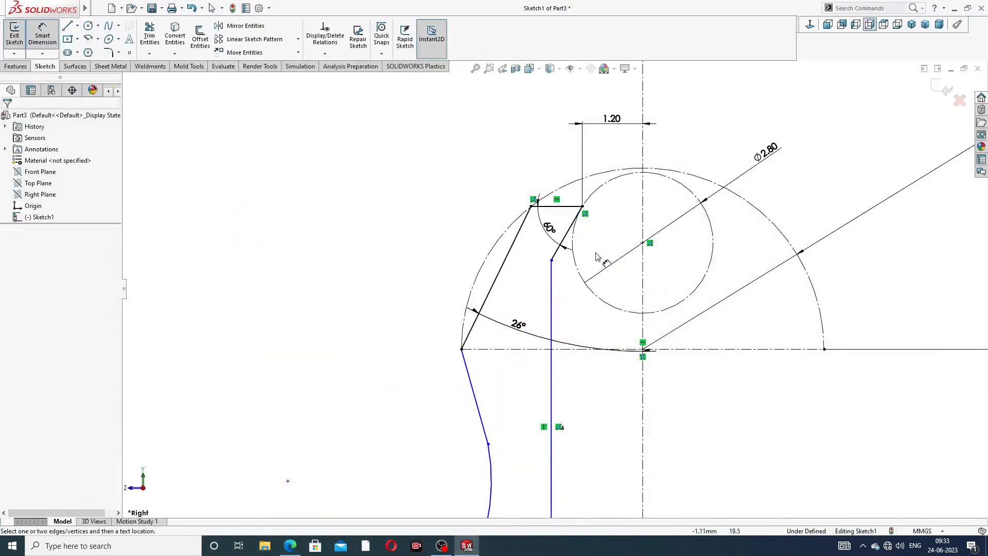
{"action": "scroll", "coordinate": [958, 187], "scroll_direction": "up", "scroll_amount": 3}
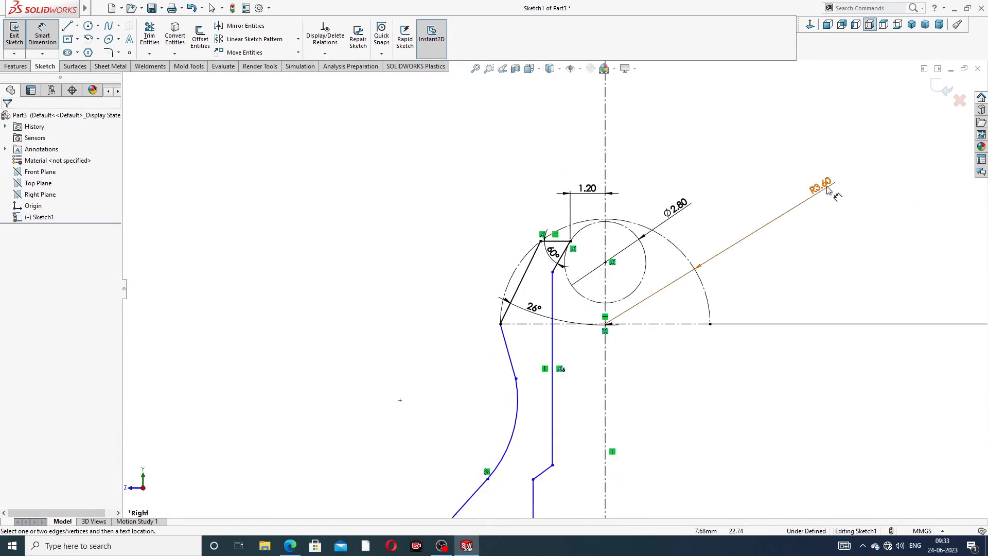
{"action": "mouse_move", "coordinate": [827, 191]}
{"action": "left_mouse_down"}
{"action": "mouse_move", "coordinate": [741, 212]}
{"action": "mouse_move", "coordinate": [729, 233]}
{"action": "left_mouse_up"}
{"action": "left_click_drag", "start_coordinate": [675, 209], "coordinate": [684, 193]}
{"action": "left_click", "coordinate": [722, 213]}
{"action": "scroll", "coordinate": [585, 253], "scroll_direction": "down", "scroll_amount": 1}
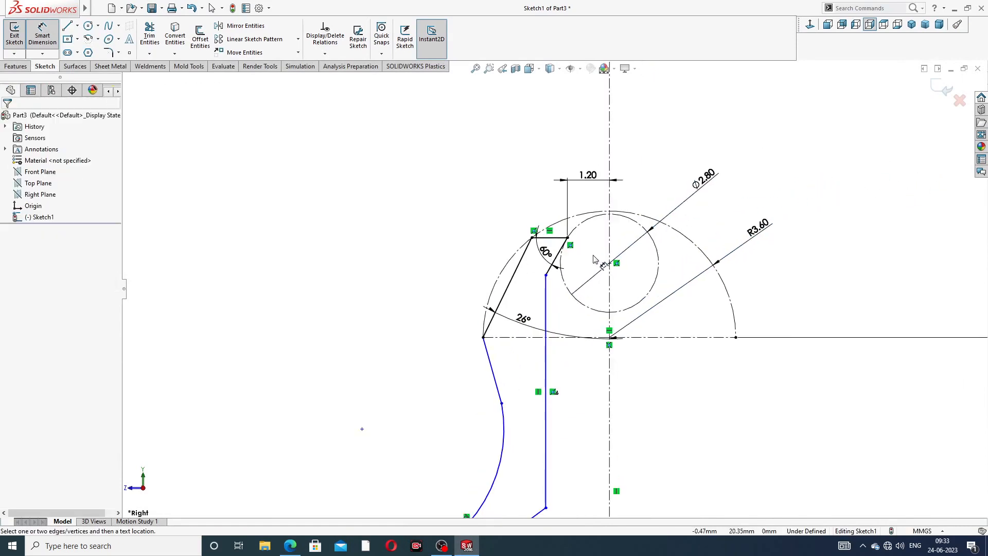
Step: Dimension the horizontal construction line from the origin to the inner bore line at the profile's base as 3 mm
{"action": "scroll", "coordinate": [553, 288], "scroll_direction": "up", "scroll_amount": 1}
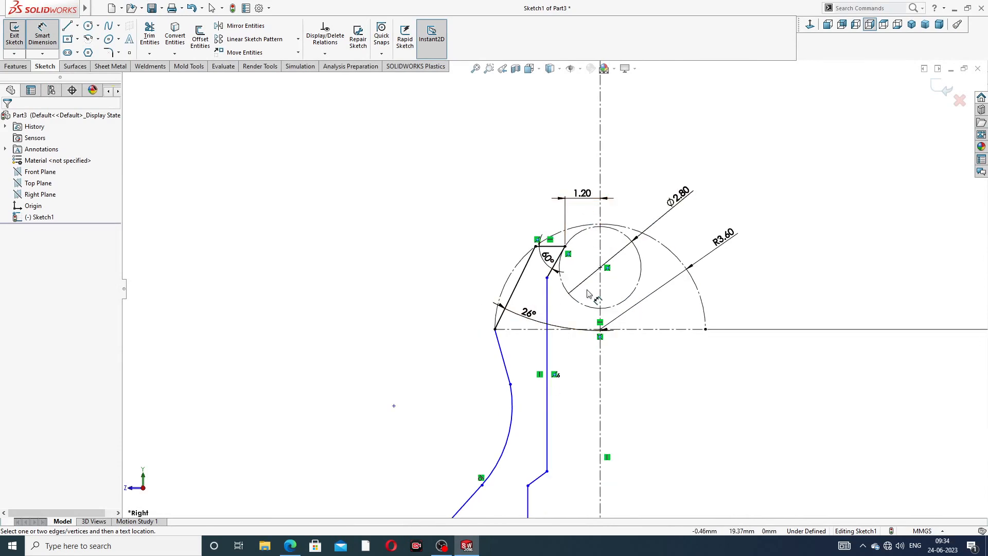
{"action": "scroll", "coordinate": [592, 292], "scroll_direction": "down", "scroll_amount": 1}
{"action": "scroll", "coordinate": [558, 304], "scroll_direction": "up", "scroll_amount": 2}
{"action": "scroll", "coordinate": [551, 458], "scroll_direction": "up", "scroll_amount": 1}
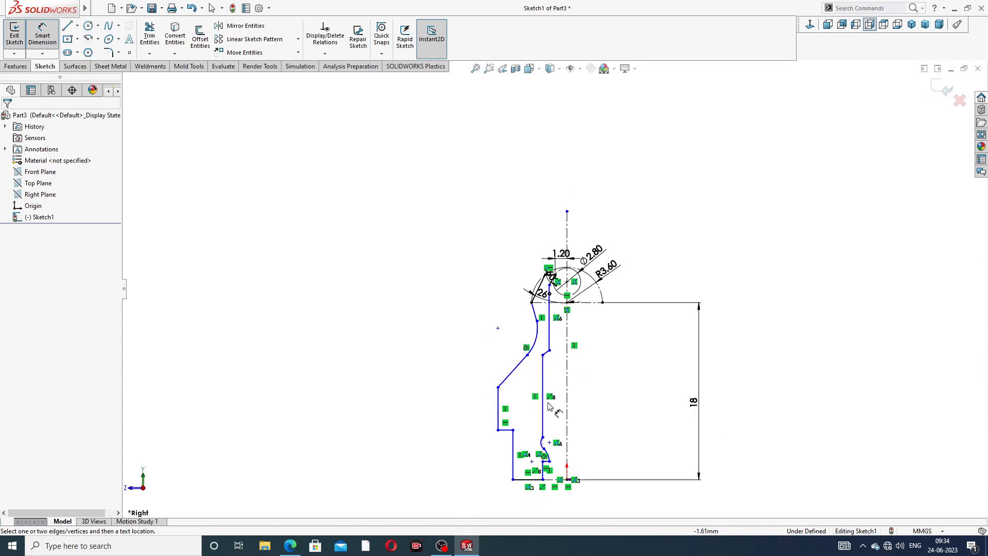
{"action": "scroll", "coordinate": [553, 466], "scroll_direction": "down", "scroll_amount": 4}
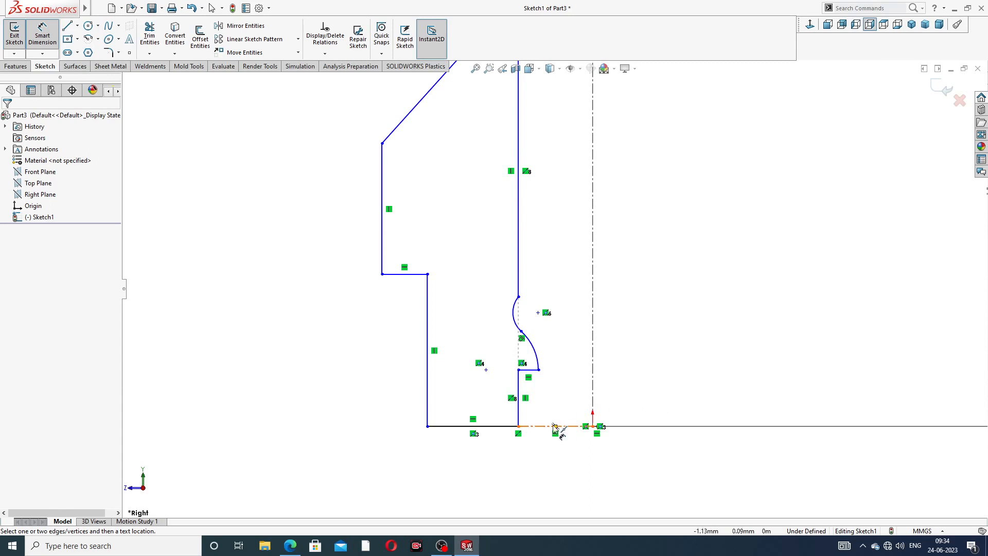
{"action": "left_click", "coordinate": [536, 426]}
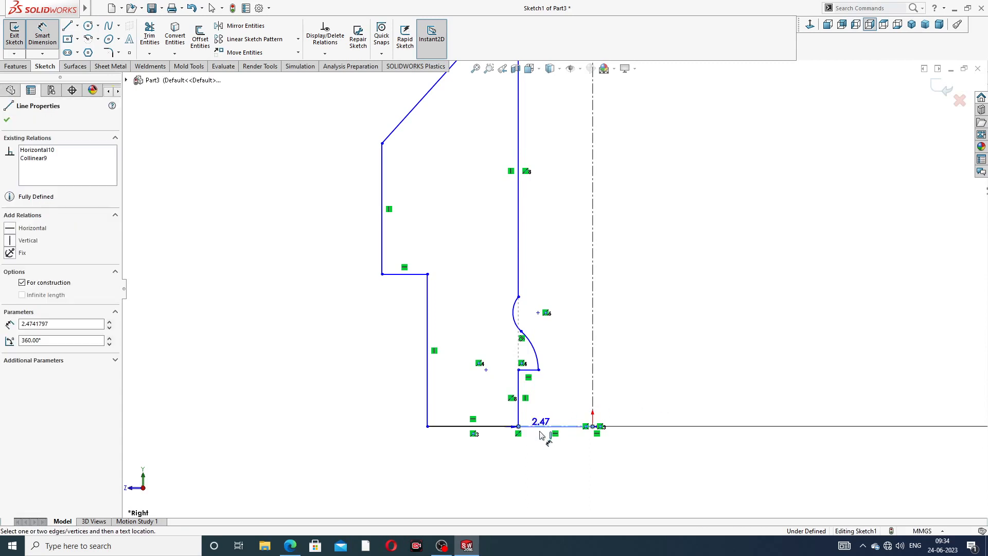
{"action": "left_click", "coordinate": [547, 463]}
{"action": "type", "text": "3"}
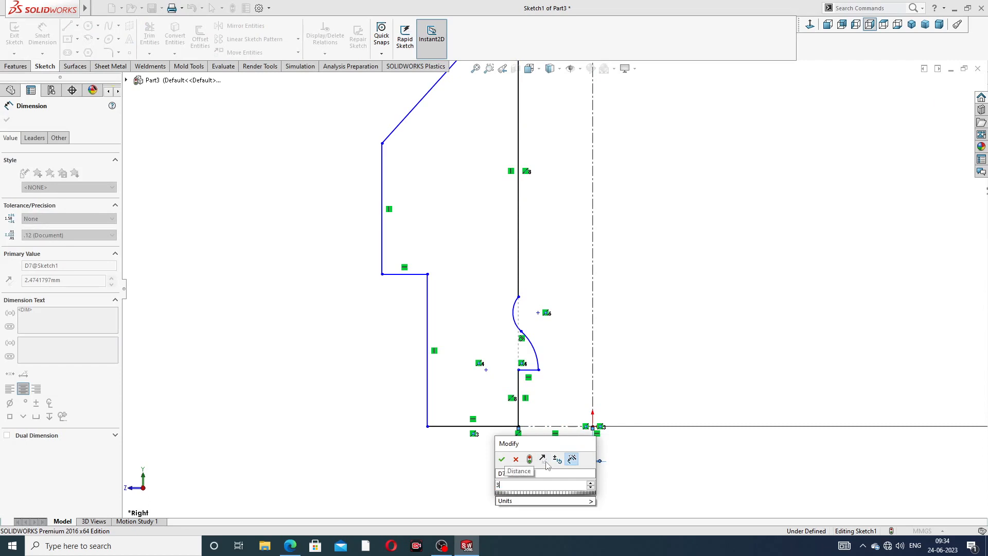
{"action": "key", "text": "Return"}
{"action": "left_click", "coordinate": [655, 468]}
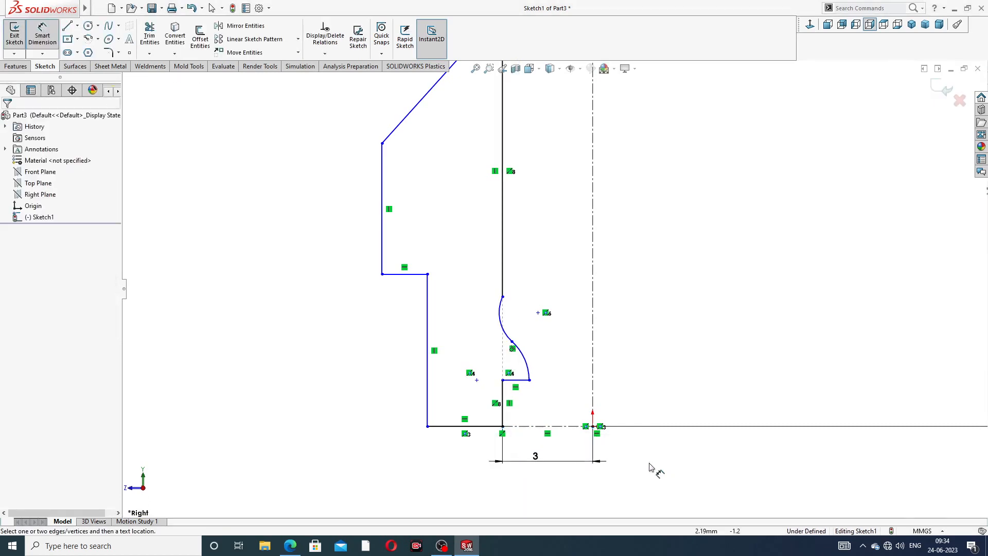
Step: Dimension the horizontal distance from the profile's outer bottom corner to the origin as 5 mm
{"action": "left_click", "coordinate": [427, 426]}
{"action": "left_click", "coordinate": [592, 426]}
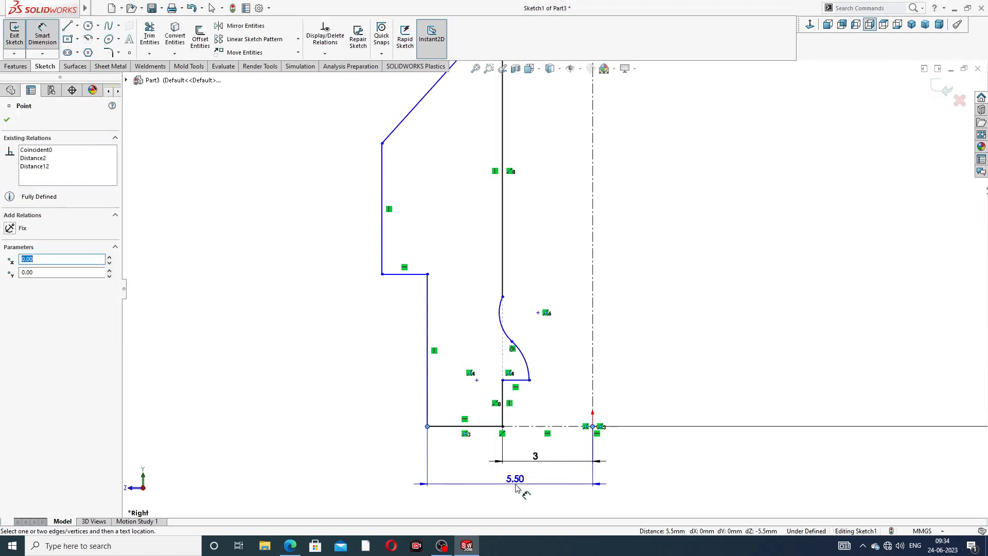
{"action": "left_click", "coordinate": [518, 483]}
{"action": "type", "text": "5"}
{"action": "key", "text": "Return"}
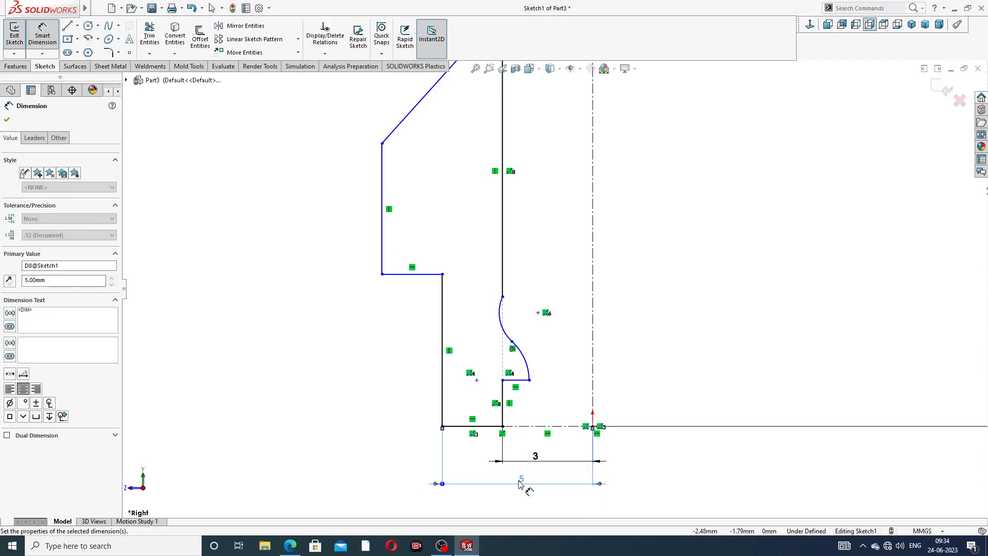
{"action": "left_click", "coordinate": [707, 337]}
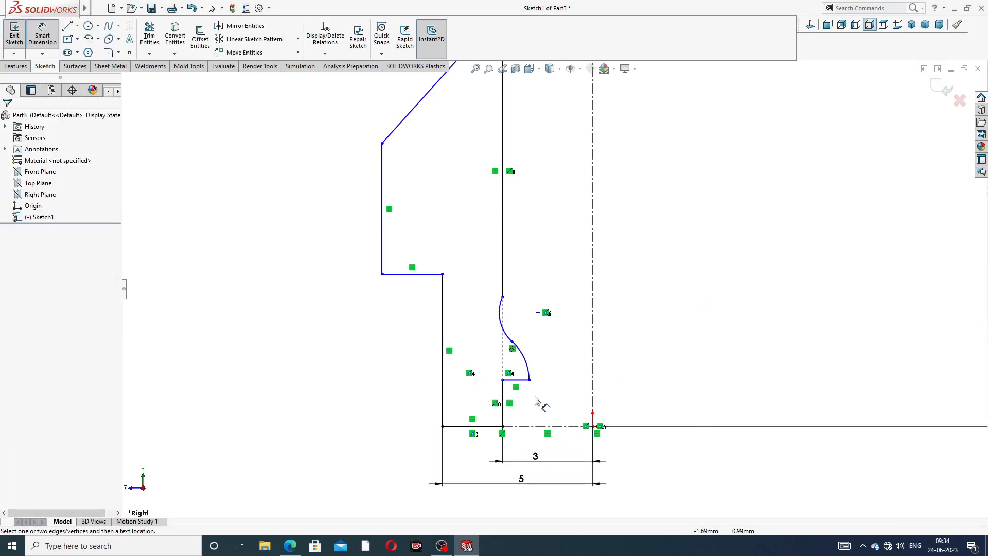
Step: Dimension the lower arc of the inner bore groove with a 0.8 mm radius, checking the value in the PDF drawing
{"action": "scroll", "coordinate": [521, 387], "scroll_direction": "down", "scroll_amount": 2}
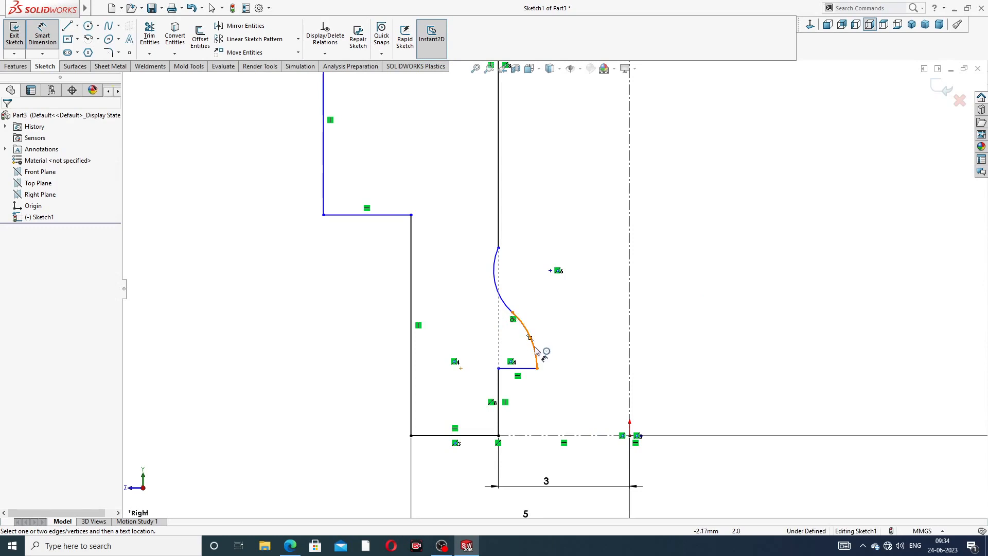
{"action": "left_click", "coordinate": [538, 346]}
{"action": "left_click", "coordinate": [557, 345]}
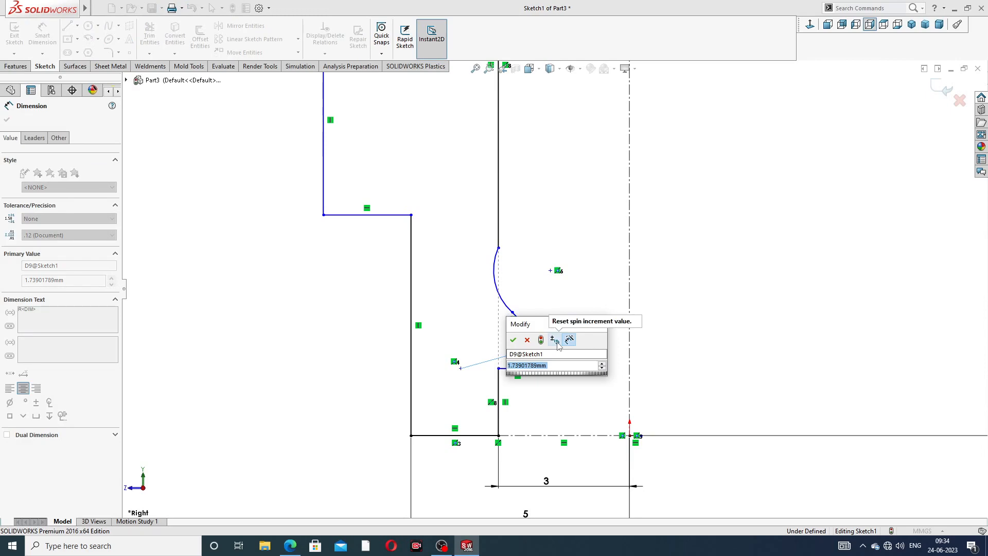
{"action": "left_click", "coordinate": [290, 545]}
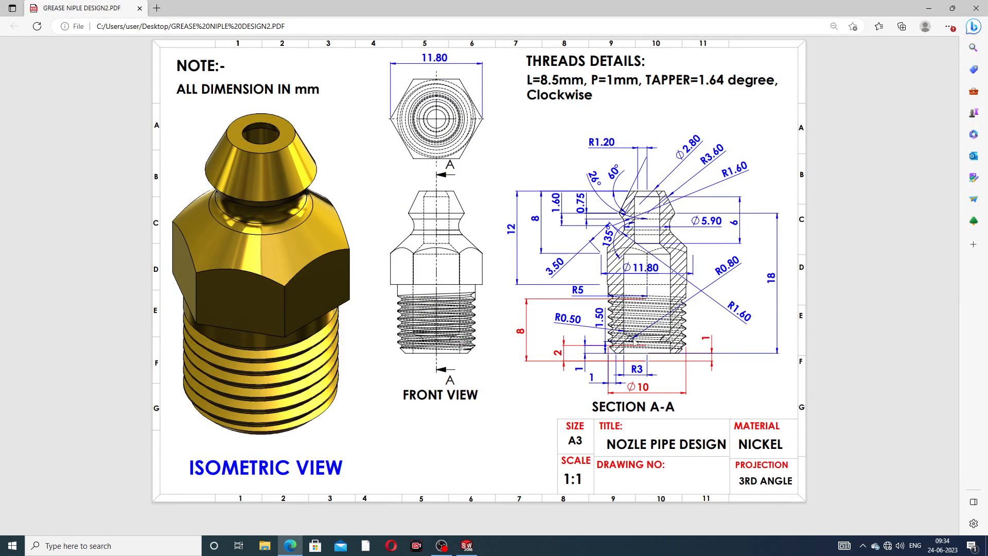
{"action": "left_click", "coordinate": [290, 546]}
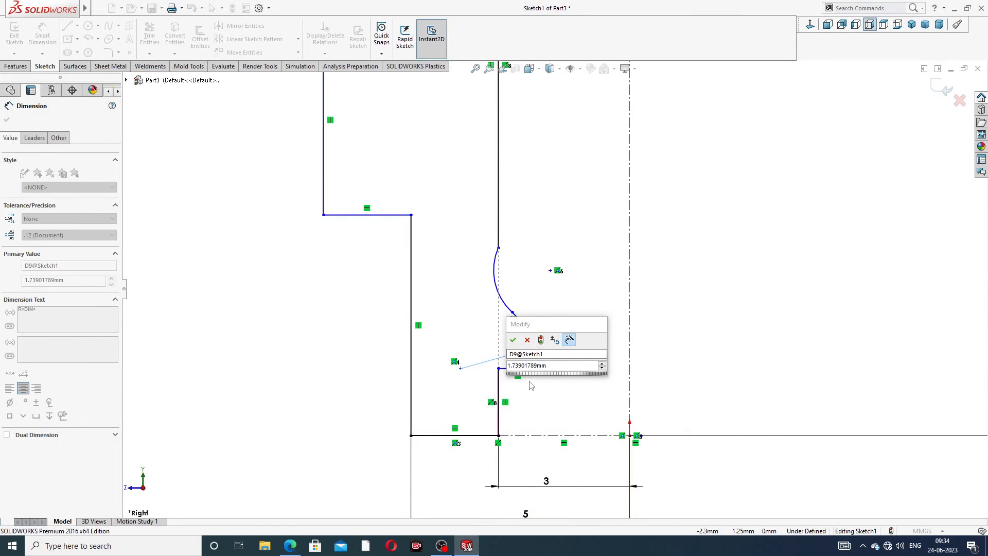
{"action": "left_click", "coordinate": [544, 367]}
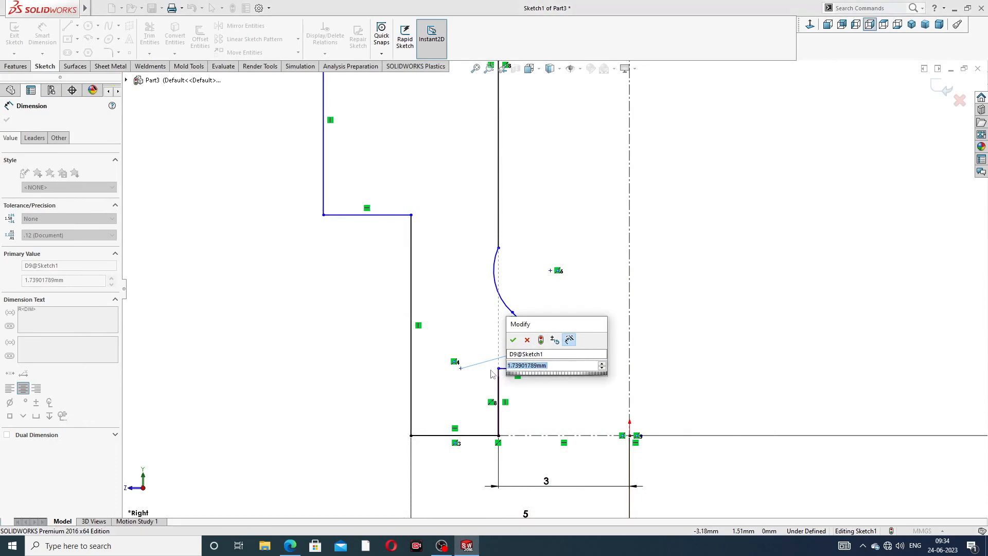
{"action": "type", "text": "0.8"}
{"action": "key", "text": "Return"}
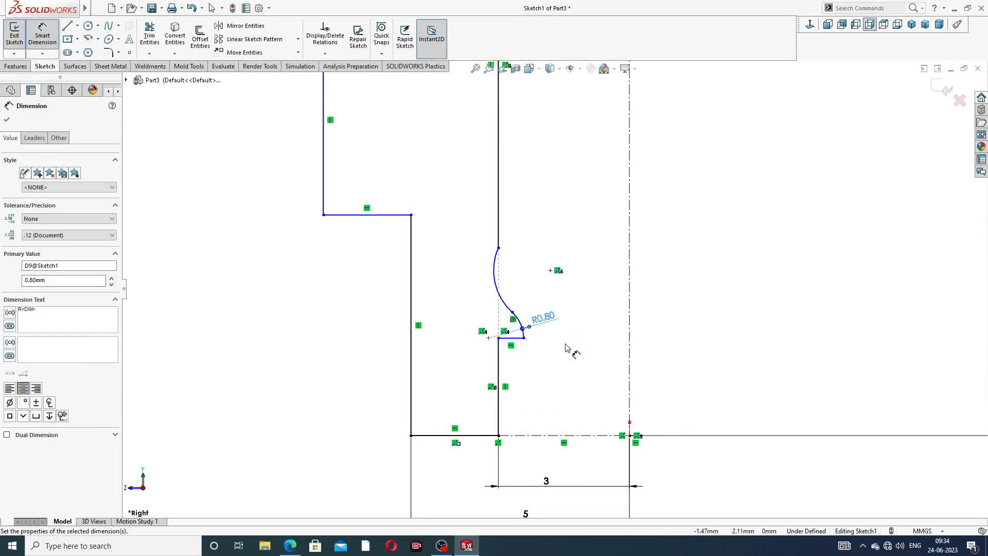
Step: Dimension the upper arc of the inner bore groove with a 0.5 mm radius
{"action": "left_click", "coordinate": [496, 280]}
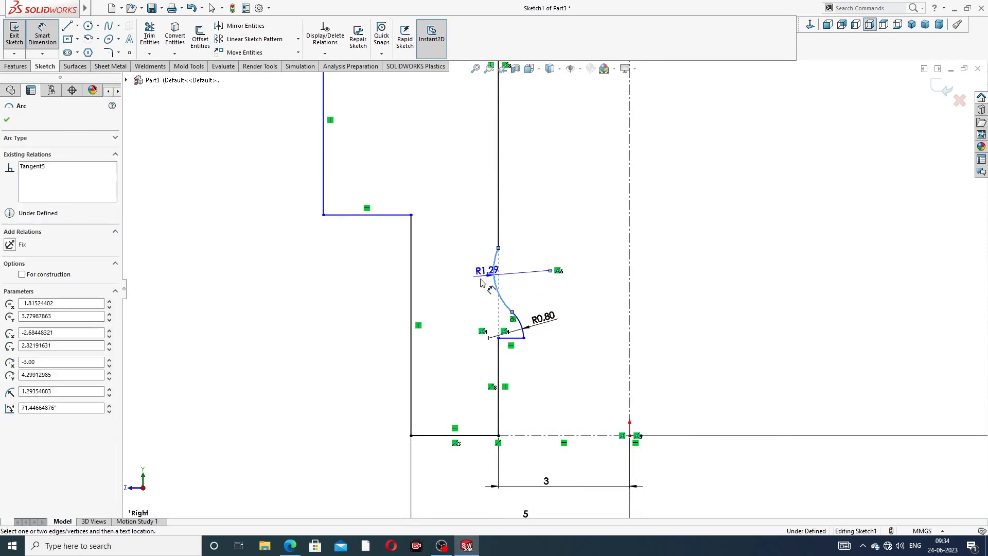
{"action": "left_click", "coordinate": [469, 282]}
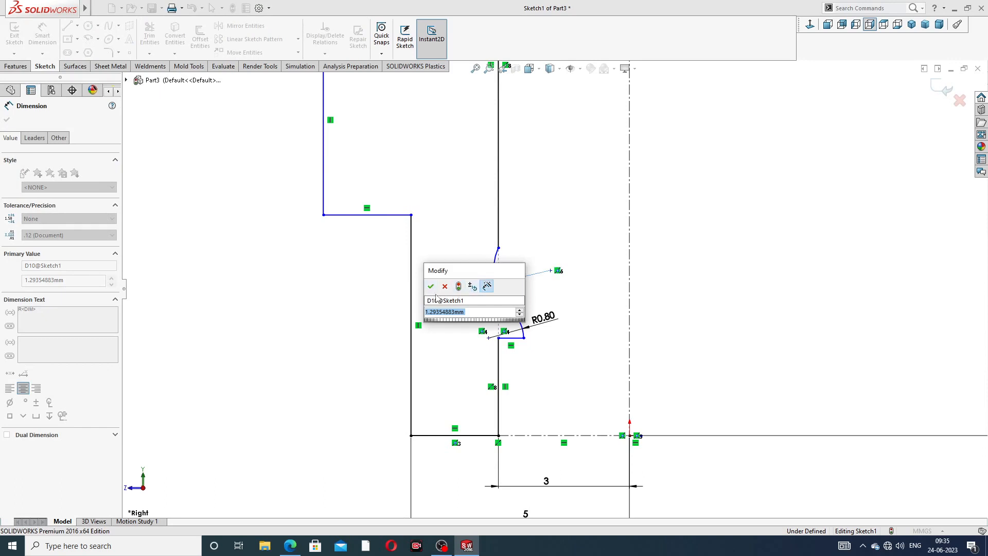
{"action": "type", "text": "."}
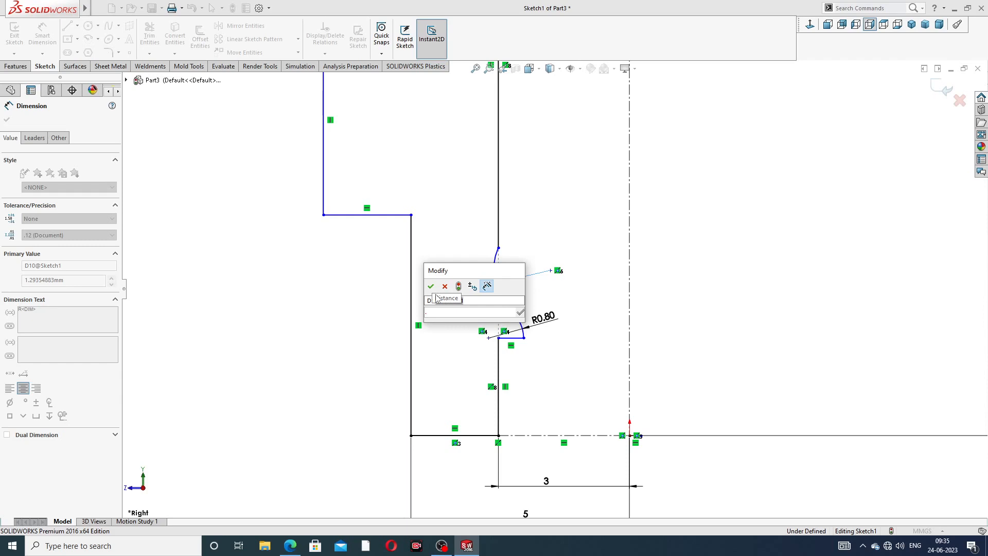
{"action": "type", "text": "5"}
{"action": "key", "text": "Return"}
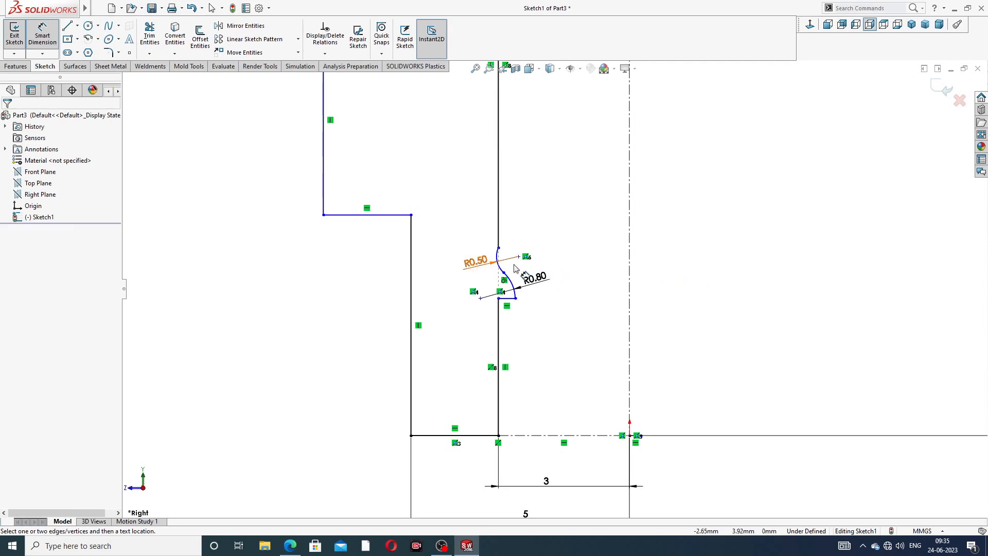
Step: Add a vertical relation between the R0.80 arc's center and the point where the two groove arcs meet
{"action": "scroll", "coordinate": [501, 273], "scroll_direction": "down", "scroll_amount": 2}
{"action": "scroll", "coordinate": [505, 269], "scroll_direction": "down", "scroll_amount": 1}
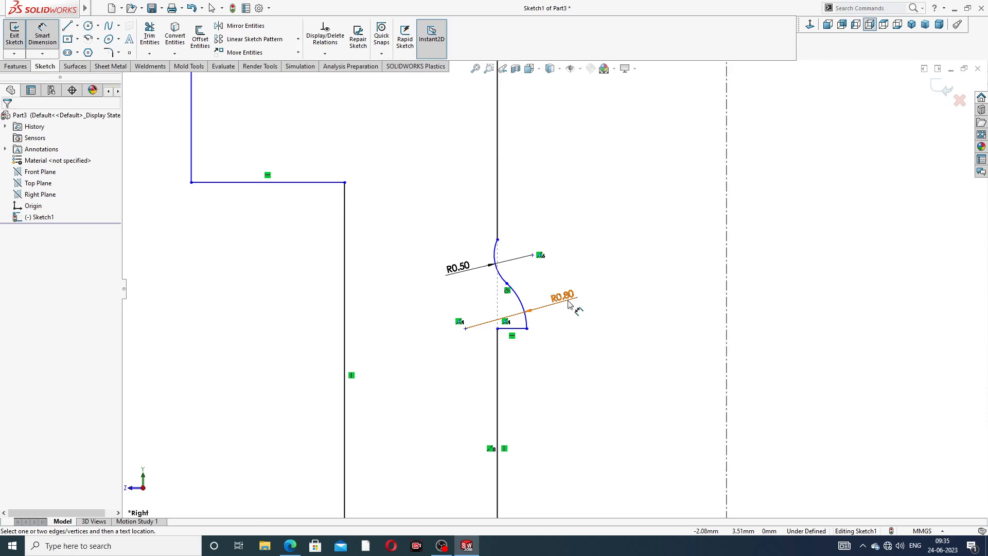
{"action": "scroll", "coordinate": [533, 337], "scroll_direction": "down", "scroll_amount": 2}
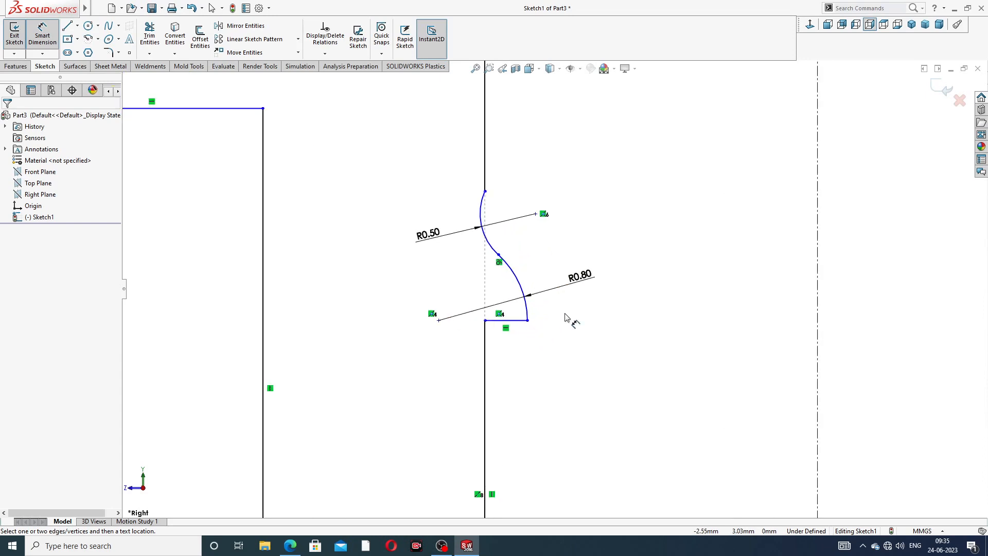
{"action": "right_click", "coordinate": [646, 231]}
{"action": "left_click", "coordinate": [675, 154]}
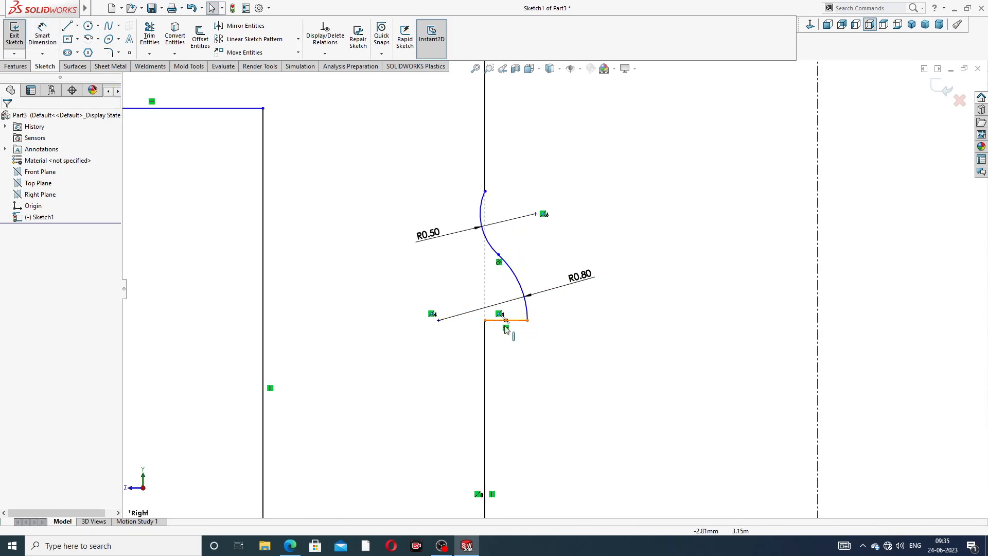
{"action": "left_click", "coordinate": [439, 321]}
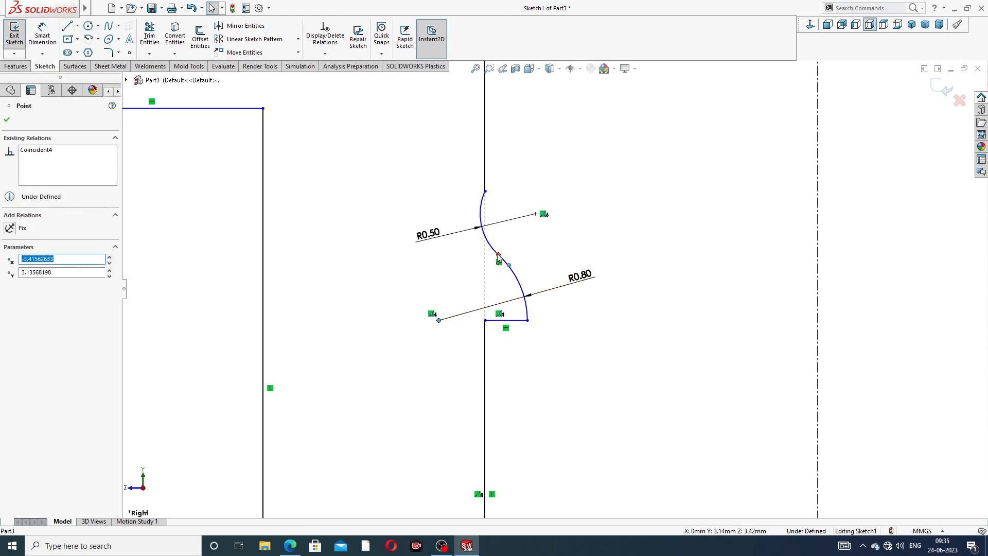
{"action": "left_click", "coordinate": [498, 255], "text": "ctrl"}
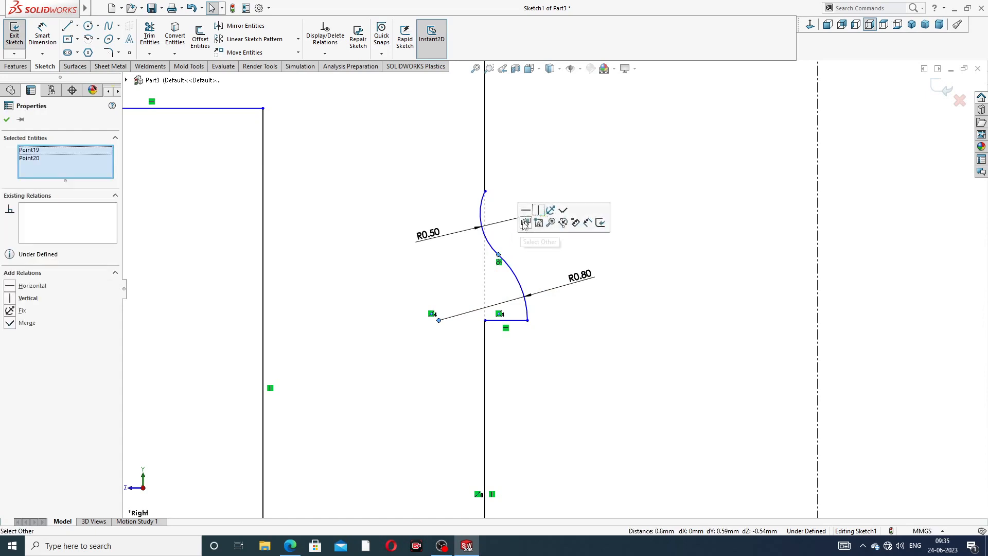
{"action": "left_click", "coordinate": [539, 211]}
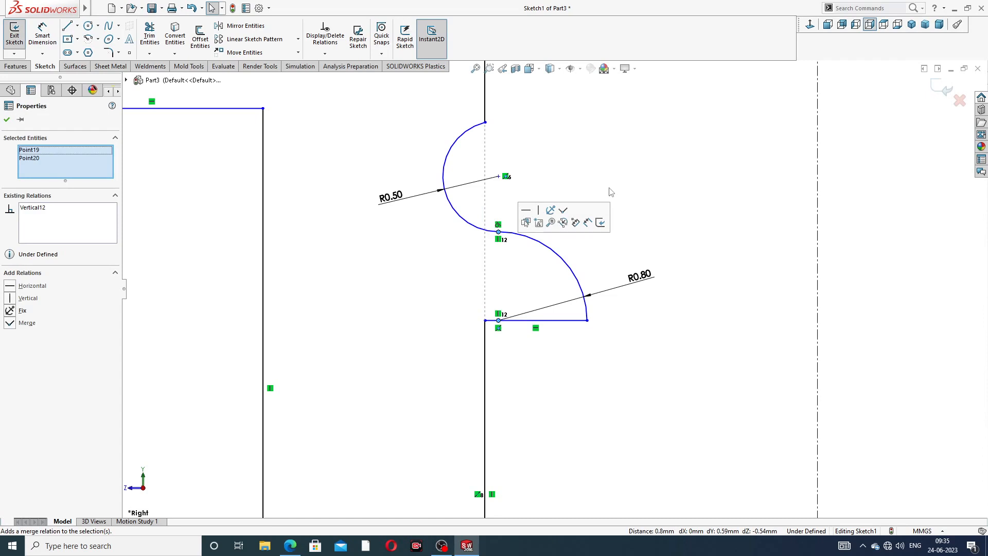
{"action": "left_click", "coordinate": [620, 180]}
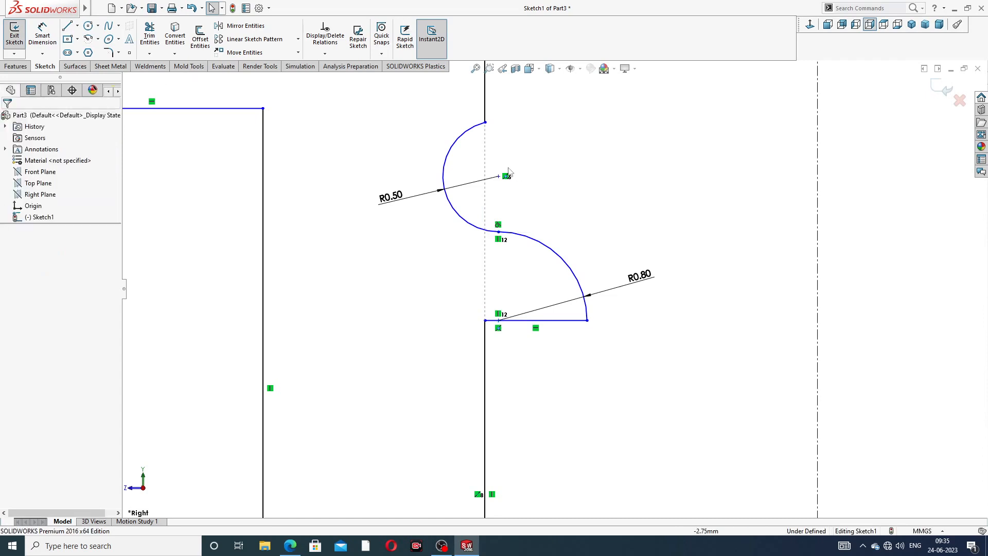
Step: Add a horizontal relation between the R0.50 arc's top endpoint and its center point
{"action": "left_click", "coordinate": [485, 123]}
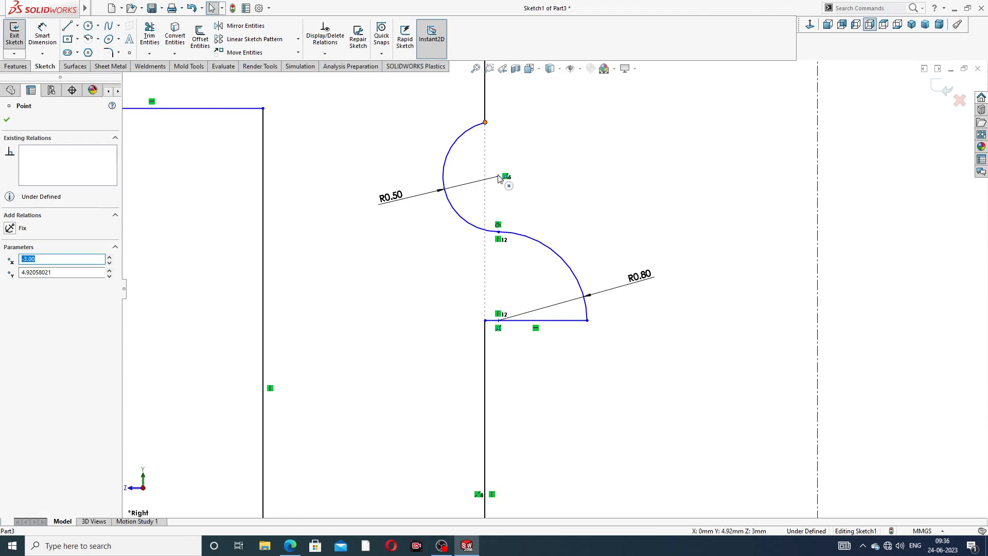
{"action": "left_click", "coordinate": [529, 148]}
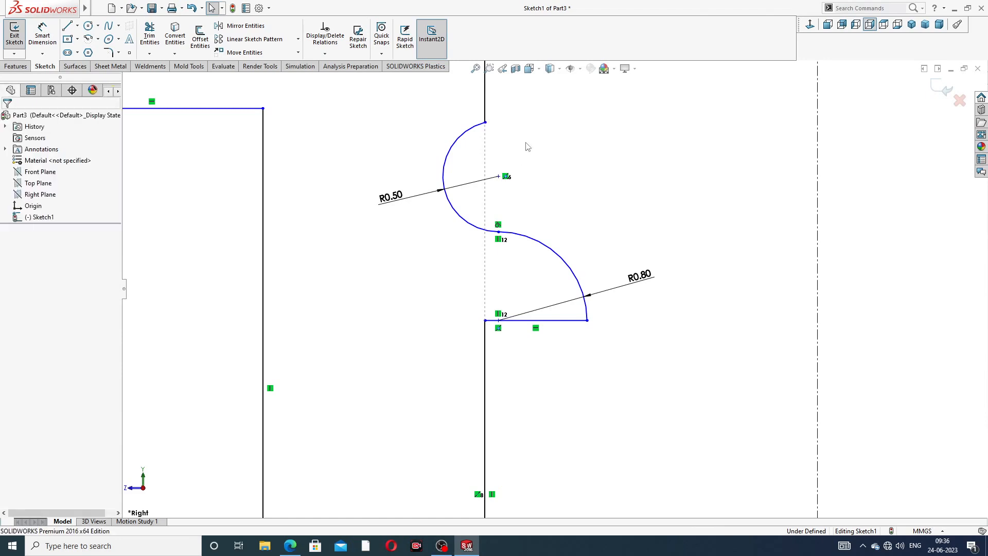
{"action": "left_click", "coordinate": [485, 123]}
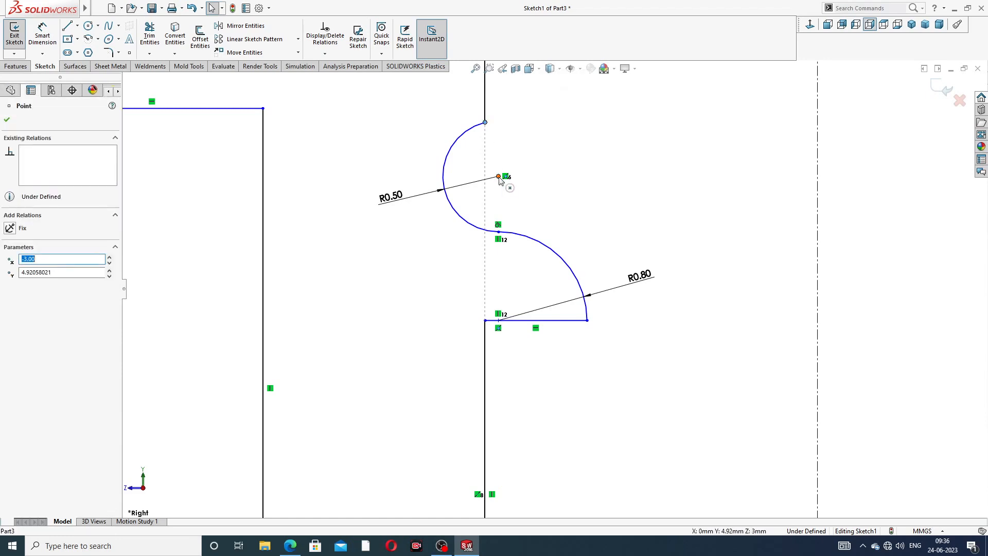
{"action": "left_click", "coordinate": [499, 177], "text": "ctrl"}
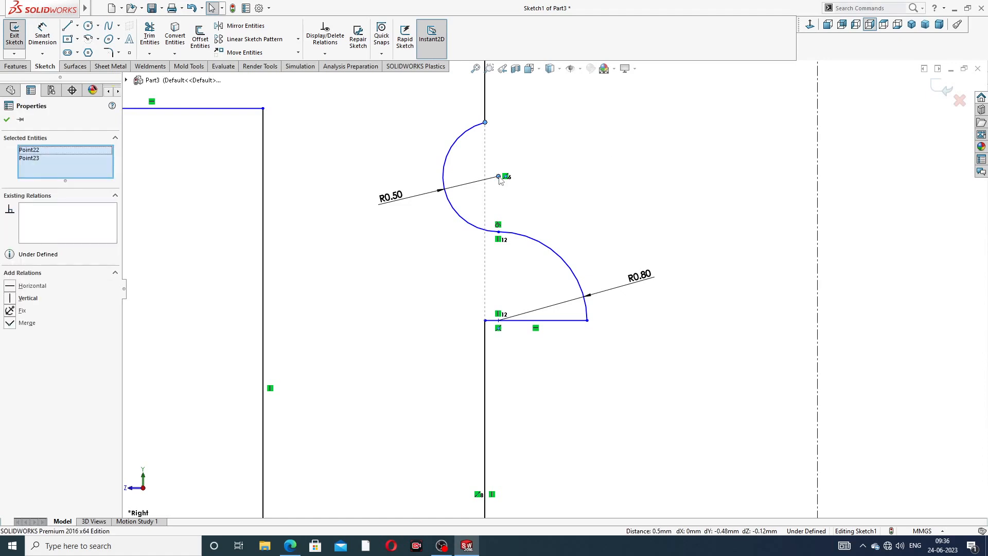
{"action": "left_click", "coordinate": [528, 134]}
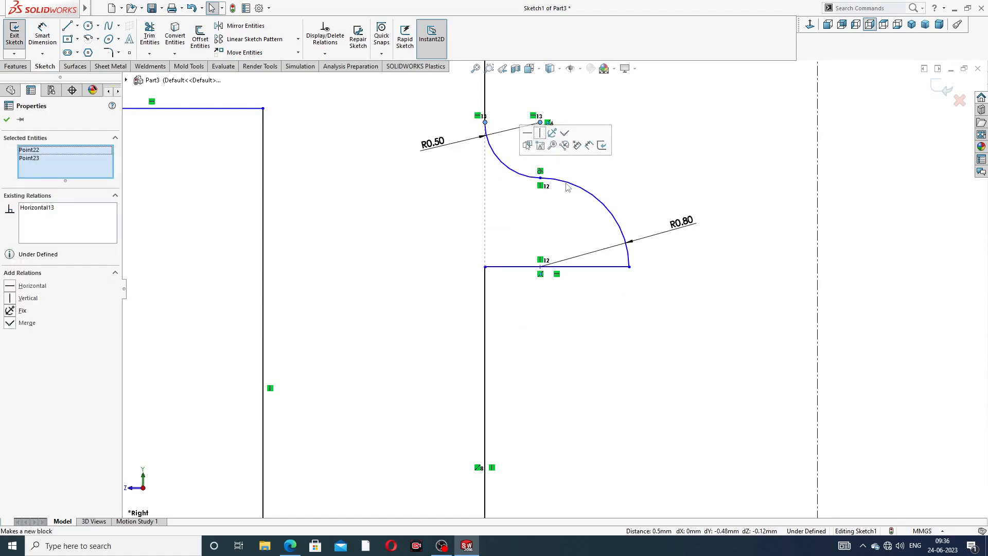
{"action": "key", "text": "Escape"}
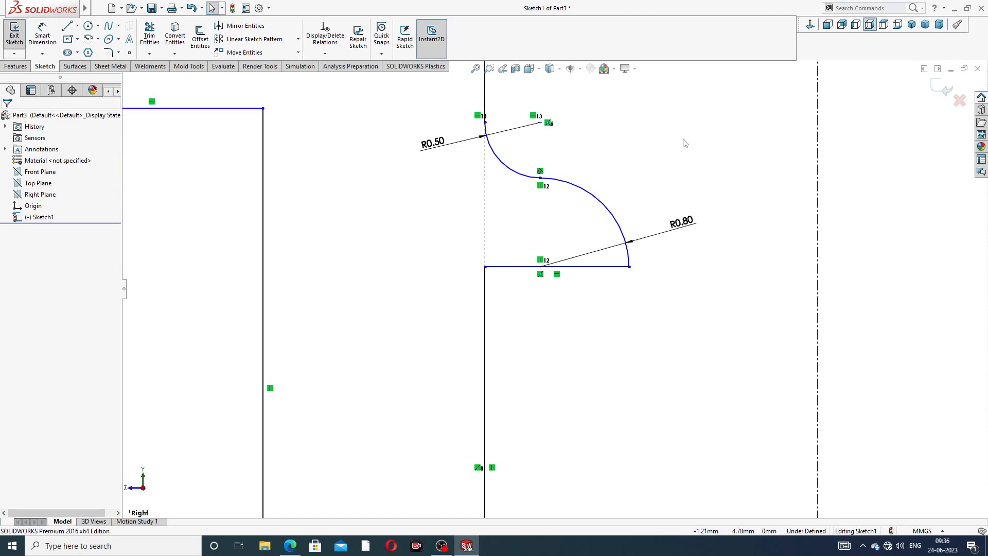
Step: Move the R0.80 dimension slightly upward beside its arc
{"action": "scroll", "coordinate": [596, 160], "scroll_direction": "up", "scroll_amount": 3}
{"action": "scroll", "coordinate": [597, 163], "scroll_direction": "up", "scroll_amount": 2}
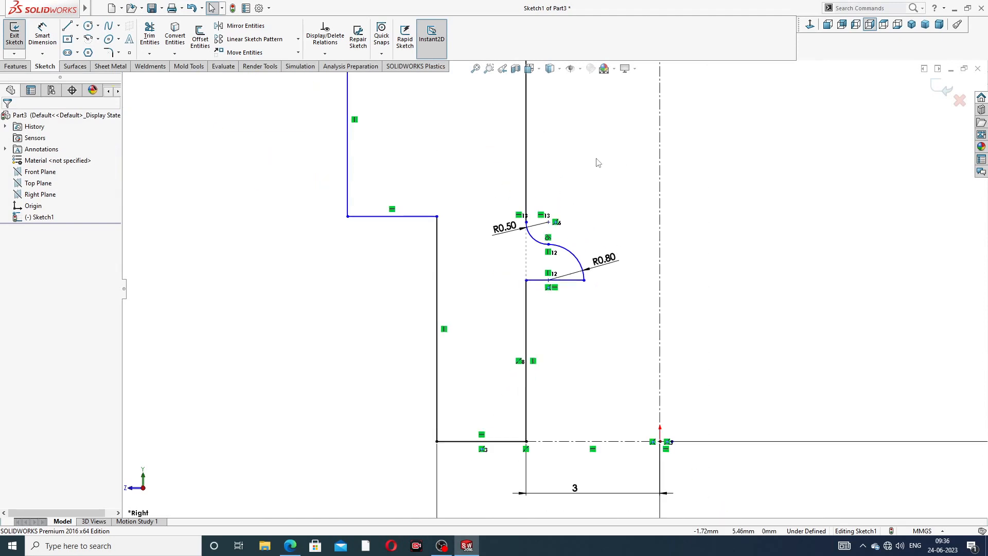
{"action": "left_click_drag", "start_coordinate": [623, 271], "coordinate": [623, 265]}
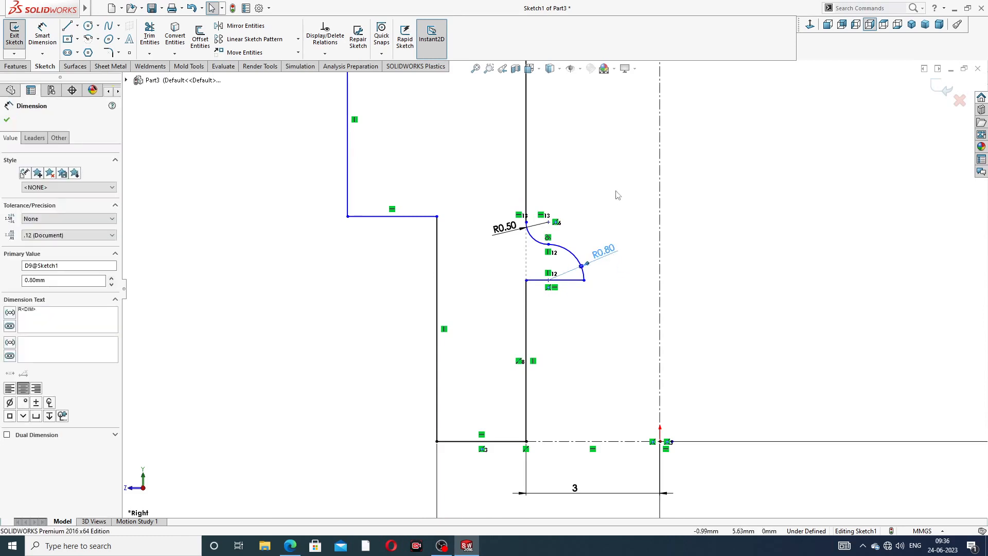
{"action": "key", "text": "Escape"}
{"action": "scroll", "coordinate": [600, 186], "scroll_direction": "up", "scroll_amount": 4}
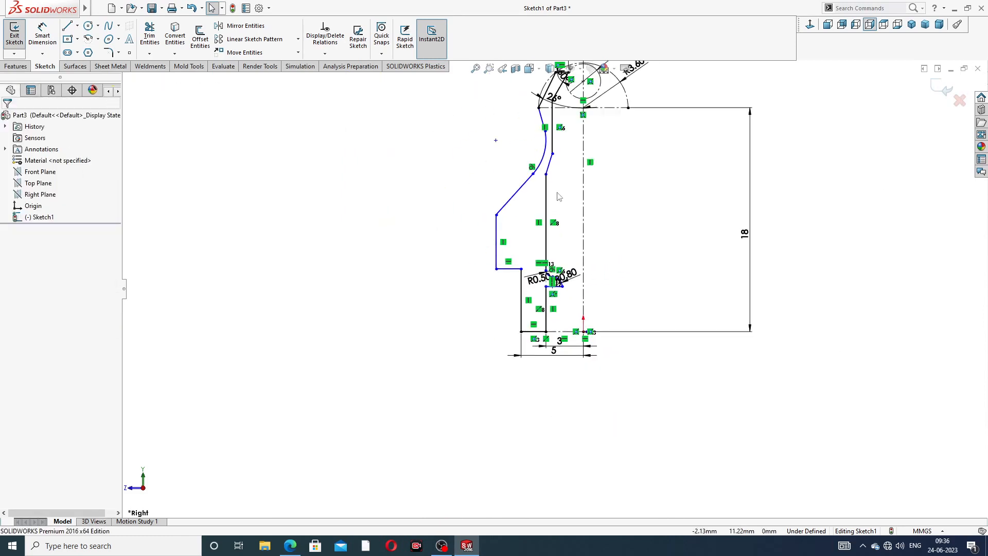
Step: Inspect the two dimensioned arcs of the inner bore groove and how they join the bore line
{"action": "scroll", "coordinate": [560, 196], "scroll_direction": "down", "scroll_amount": 2}
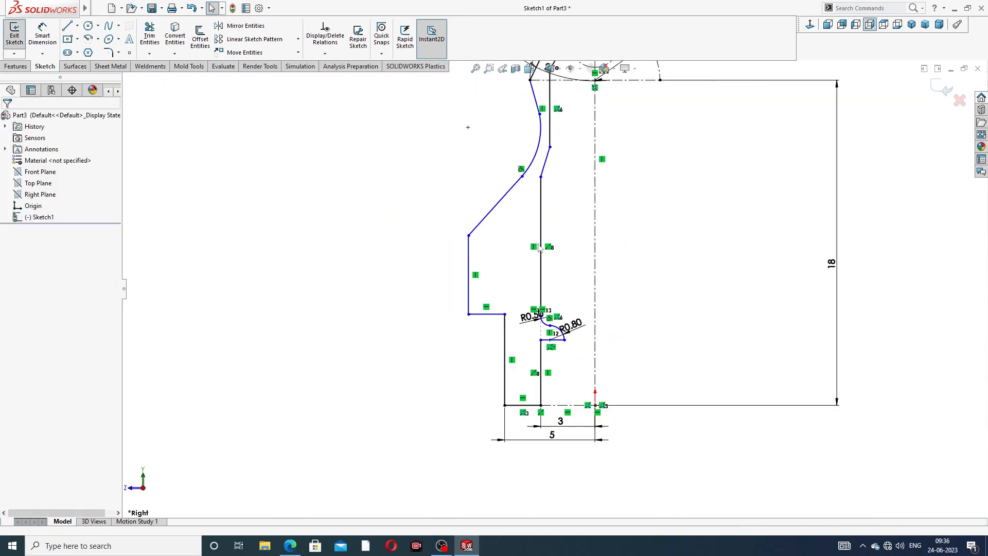
{"action": "scroll", "coordinate": [538, 330], "scroll_direction": "down", "scroll_amount": 3}
{"action": "scroll", "coordinate": [575, 287], "scroll_direction": "down", "scroll_amount": 2}
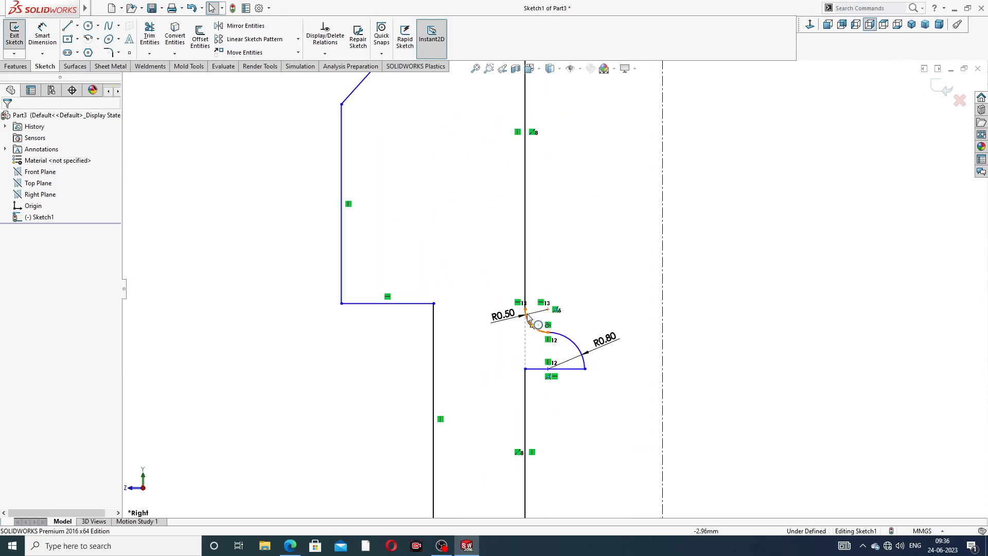
{"action": "scroll", "coordinate": [529, 315], "scroll_direction": "down", "scroll_amount": 2}
{"action": "scroll", "coordinate": [529, 314], "scroll_direction": "down", "scroll_amount": 1}
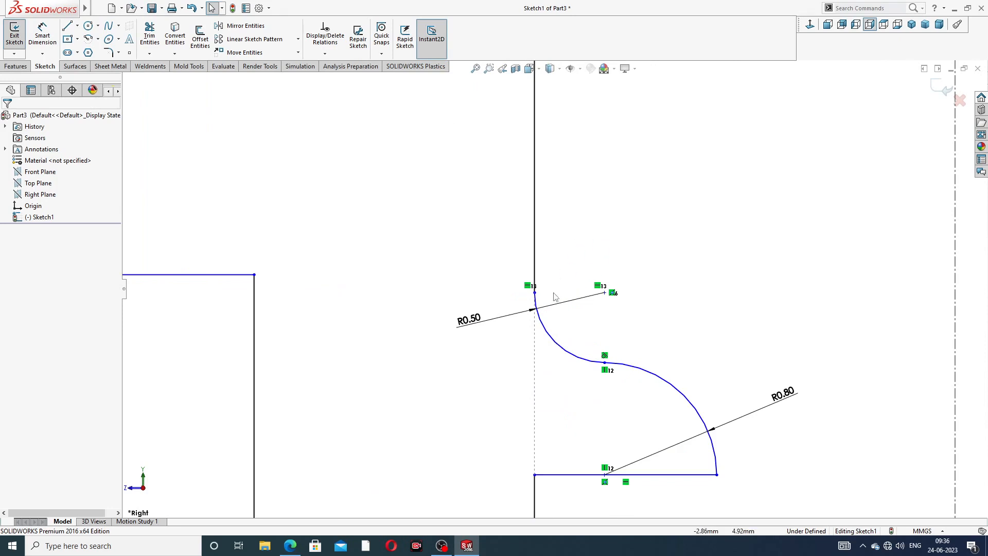
{"action": "scroll", "coordinate": [556, 310], "scroll_direction": "down", "scroll_amount": 2}
{"action": "scroll", "coordinate": [703, 337], "scroll_direction": "up", "scroll_amount": 3}
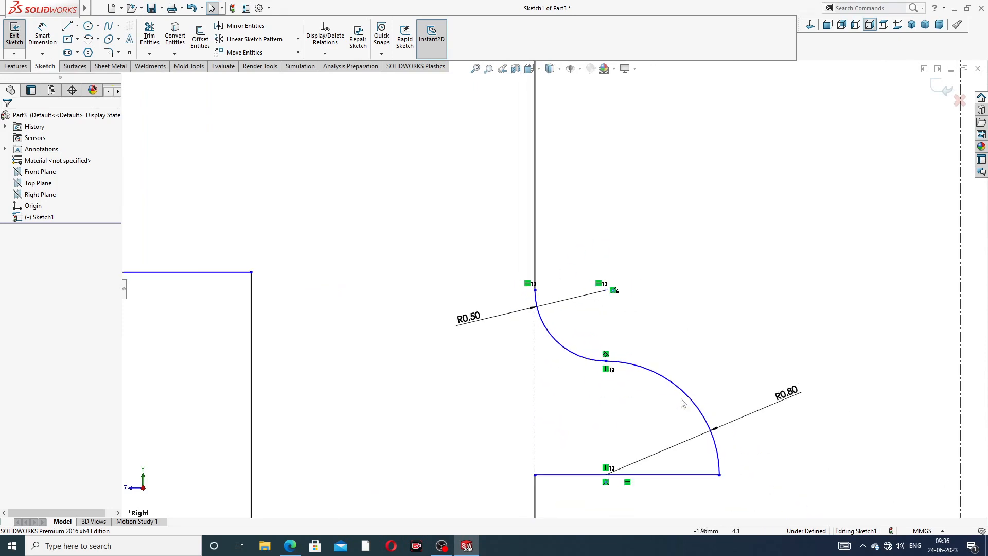
{"action": "scroll", "coordinate": [683, 399], "scroll_direction": "up", "scroll_amount": 1}
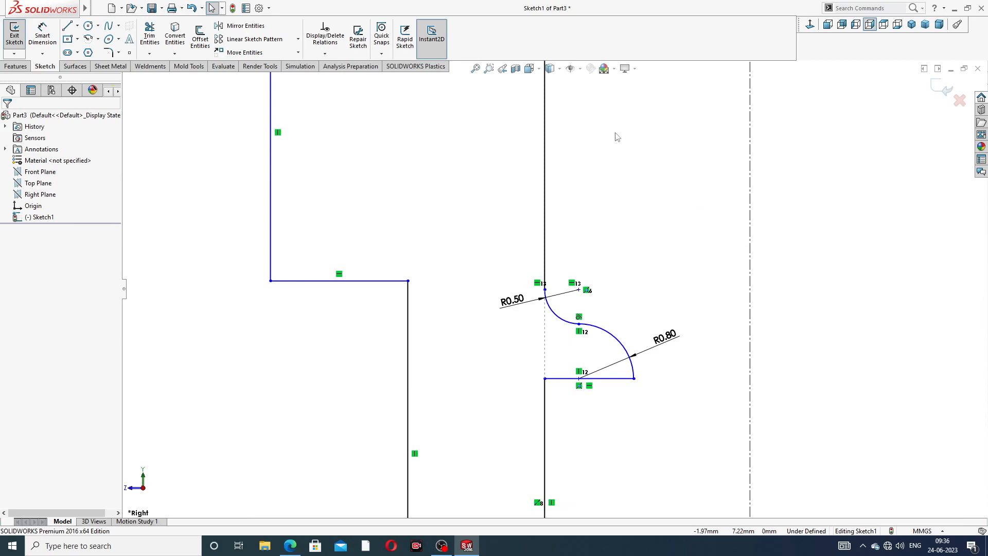
Step: Dimension the angle between the upper vertical bore line and the short slanted bore line as 135°, and move its label slightly up
{"action": "scroll", "coordinate": [613, 137], "scroll_direction": "up", "scroll_amount": 4}
{"action": "scroll", "coordinate": [566, 163], "scroll_direction": "down", "scroll_amount": 3}
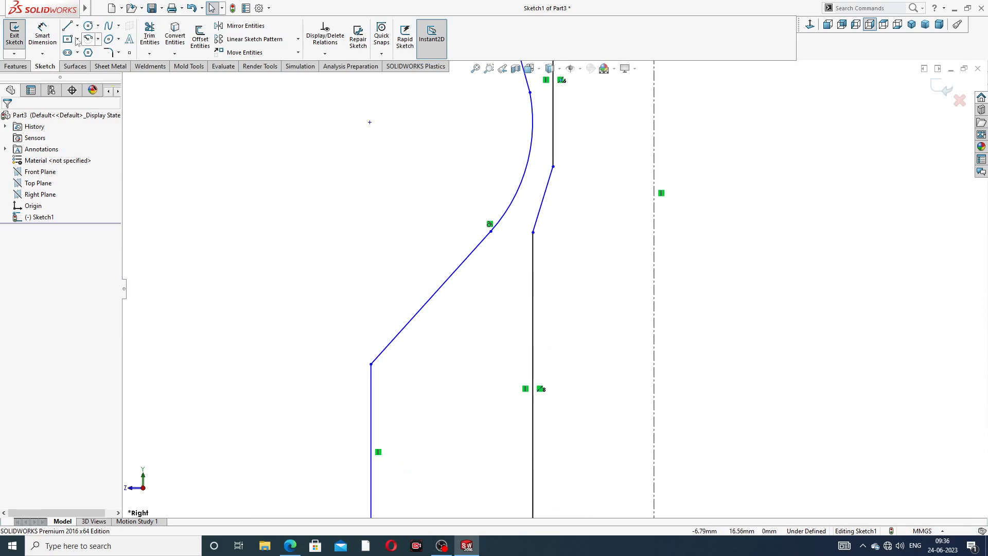
{"action": "left_click", "coordinate": [43, 33]}
{"action": "scroll", "coordinate": [581, 243], "scroll_direction": "down", "scroll_amount": 3}
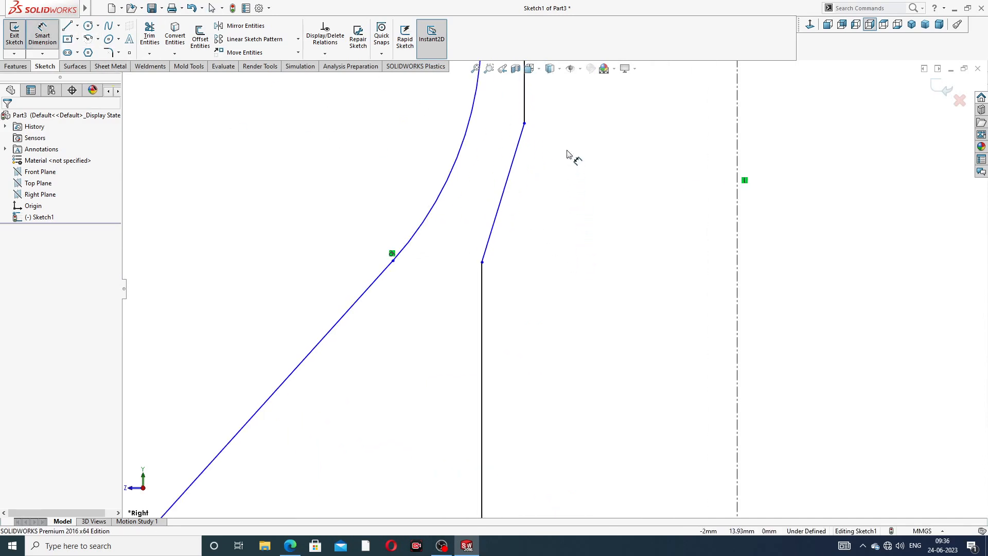
{"action": "left_click", "coordinate": [524, 117]}
{"action": "left_click", "coordinate": [518, 144]}
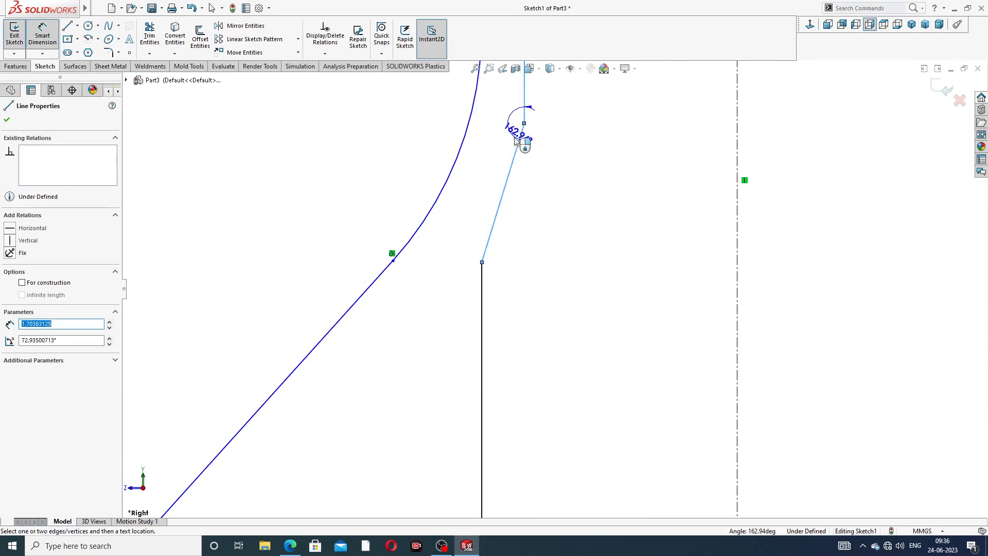
{"action": "left_click", "coordinate": [499, 131]}
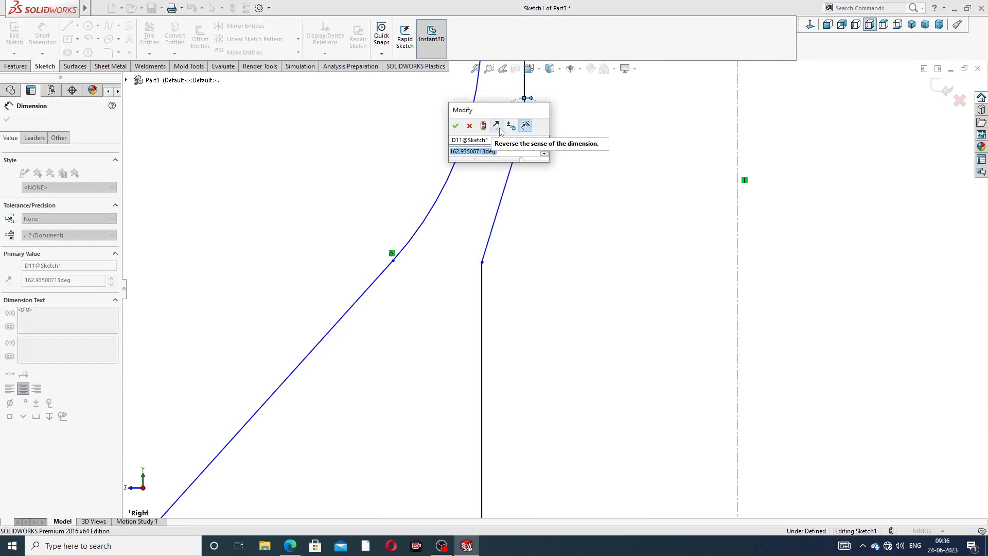
{"action": "type", "text": "135"}
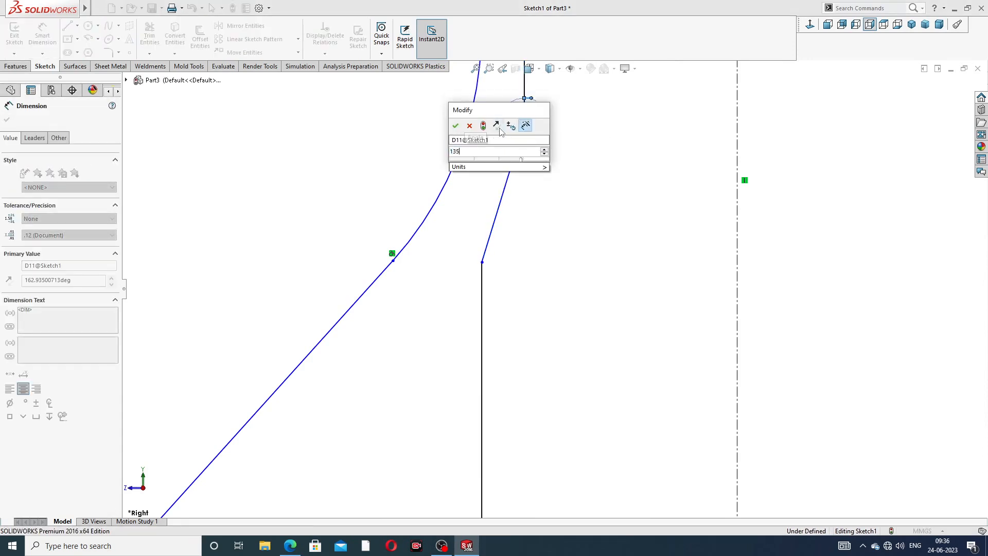
{"action": "key", "text": "Return"}
{"action": "left_click", "coordinate": [591, 157]}
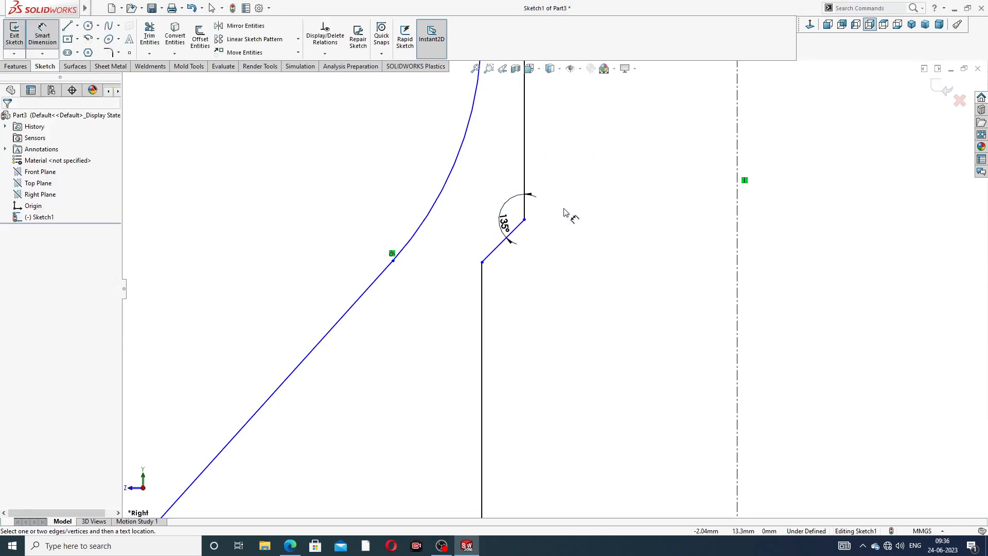
{"action": "left_click_drag", "start_coordinate": [505, 223], "coordinate": [494, 205]}
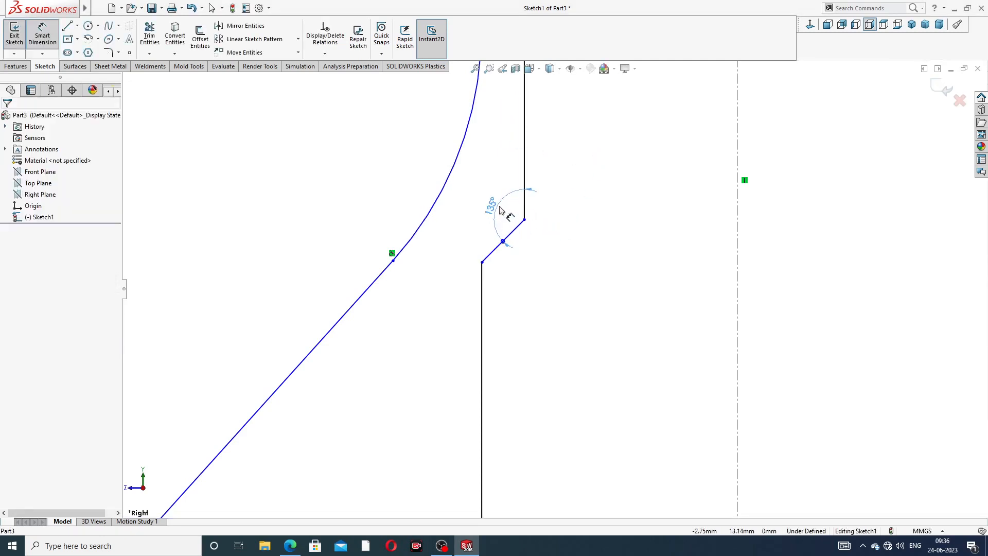
{"action": "left_click", "coordinate": [578, 219]}
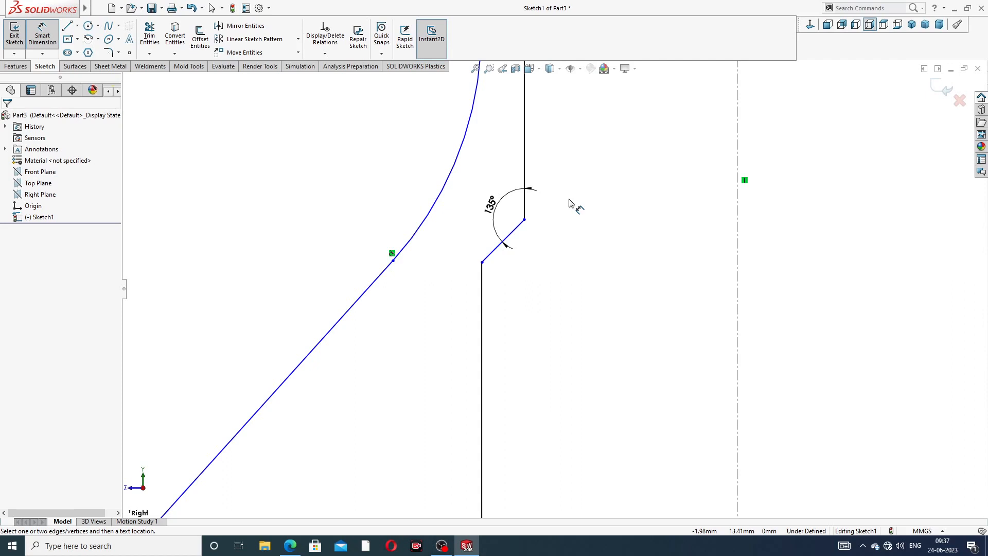
Step: Review the whole section profile, from the head down to the base, for geometry that still lacks dimensions
{"action": "scroll", "coordinate": [515, 237], "scroll_direction": "up", "scroll_amount": 3}
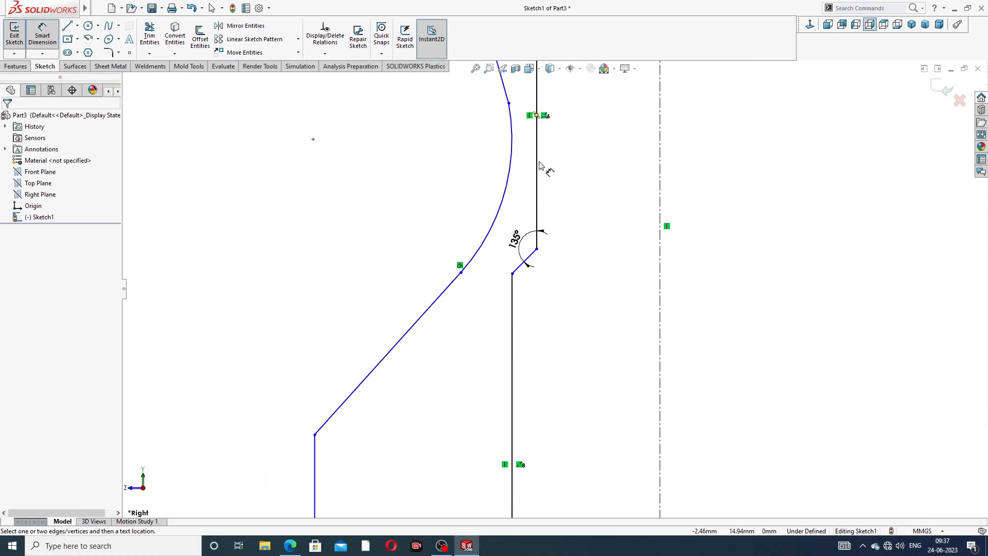
{"action": "scroll", "coordinate": [521, 238], "scroll_direction": "up", "scroll_amount": 3}
{"action": "scroll", "coordinate": [559, 234], "scroll_direction": "up", "scroll_amount": 2}
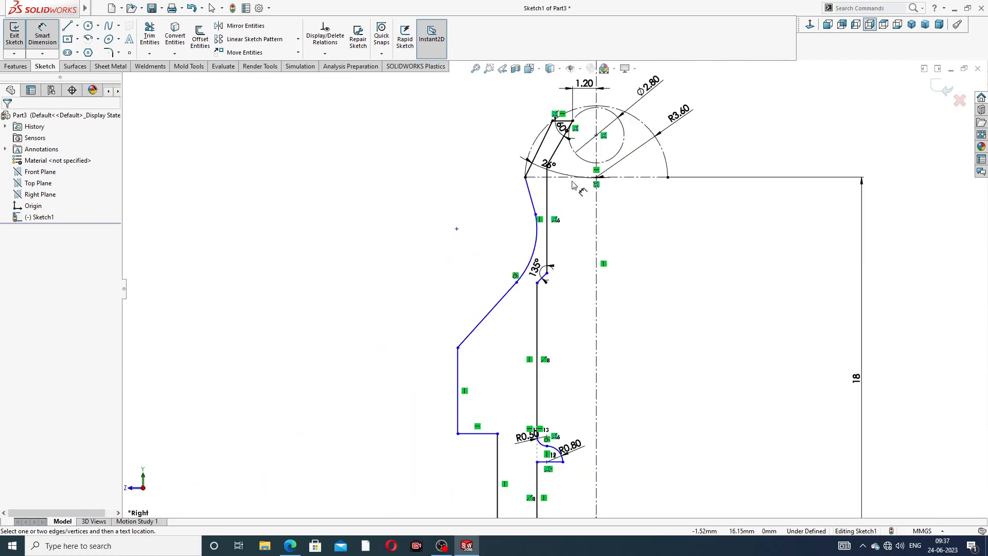
{"action": "scroll", "coordinate": [561, 238], "scroll_direction": "down", "scroll_amount": 2}
{"action": "scroll", "coordinate": [568, 309], "scroll_direction": "up", "scroll_amount": 4}
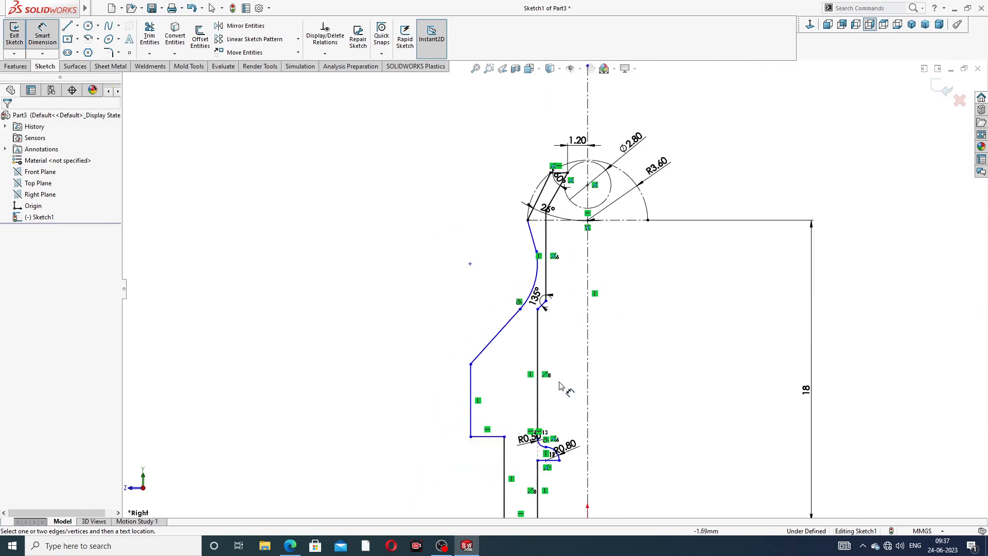
{"action": "scroll", "coordinate": [555, 406], "scroll_direction": "down", "scroll_amount": 1}
{"action": "scroll", "coordinate": [553, 408], "scroll_direction": "down", "scroll_amount": 1}
{"action": "scroll", "coordinate": [559, 391], "scroll_direction": "up", "scroll_amount": 2}
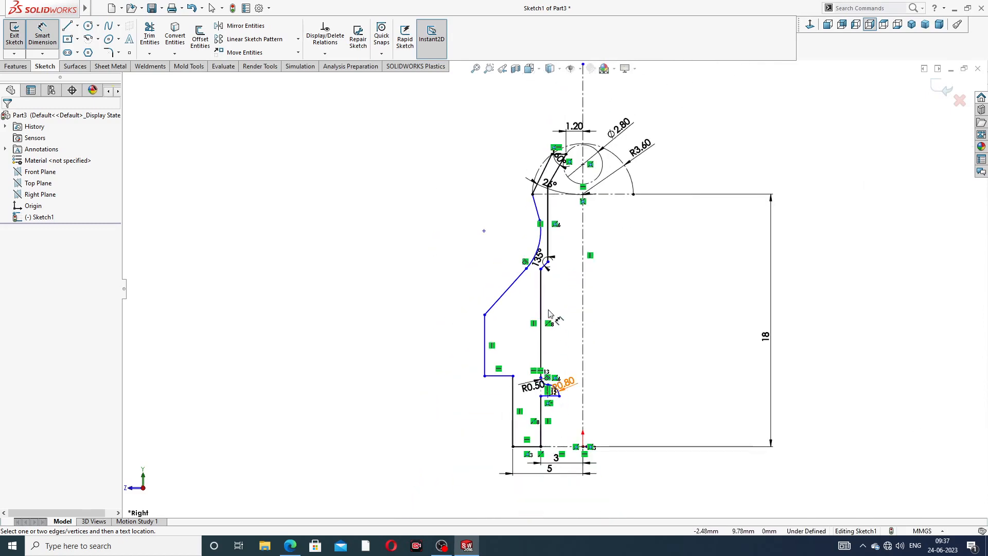
{"action": "scroll", "coordinate": [545, 438], "scroll_direction": "down", "scroll_amount": 3}
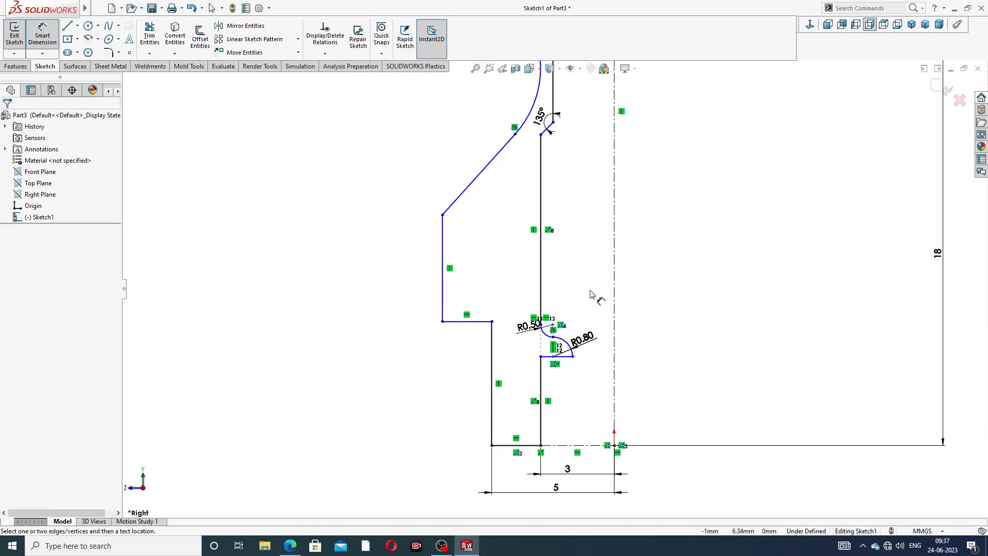
{"action": "scroll", "coordinate": [601, 225], "scroll_direction": "up", "scroll_amount": 2}
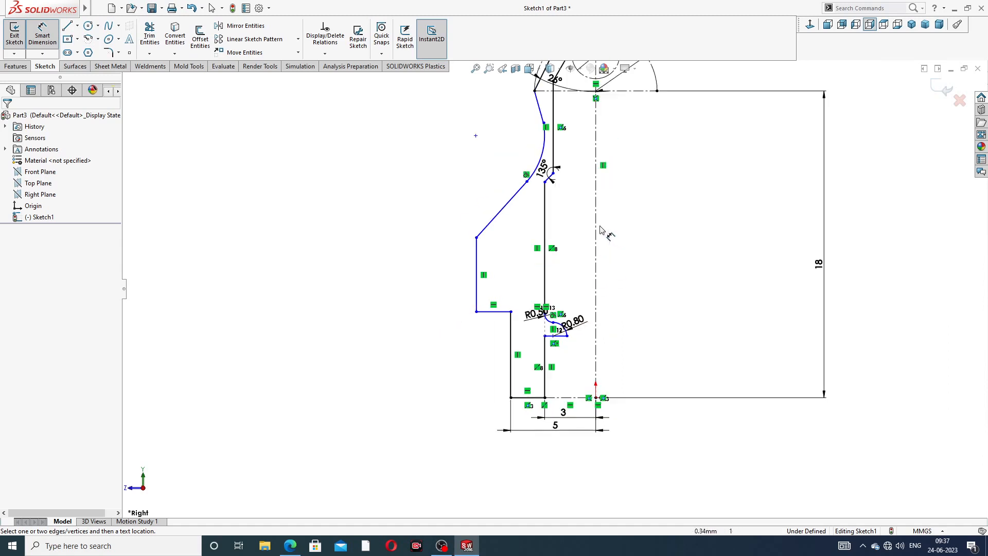
Step: Dimension the vertical distance from the Ø2.80 circle's center to the upper end of the slanted bore line as 6 mm
{"action": "scroll", "coordinate": [585, 190], "scroll_direction": "down", "scroll_amount": 2}
{"action": "scroll", "coordinate": [585, 193], "scroll_direction": "up", "scroll_amount": 2}
{"action": "scroll", "coordinate": [576, 206], "scroll_direction": "down", "scroll_amount": 3}
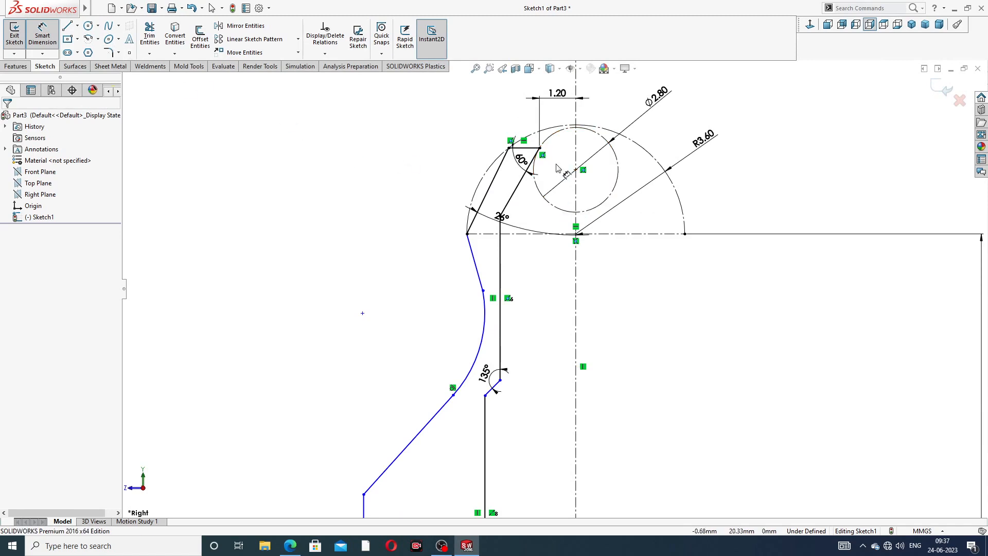
{"action": "left_click", "coordinate": [577, 171]}
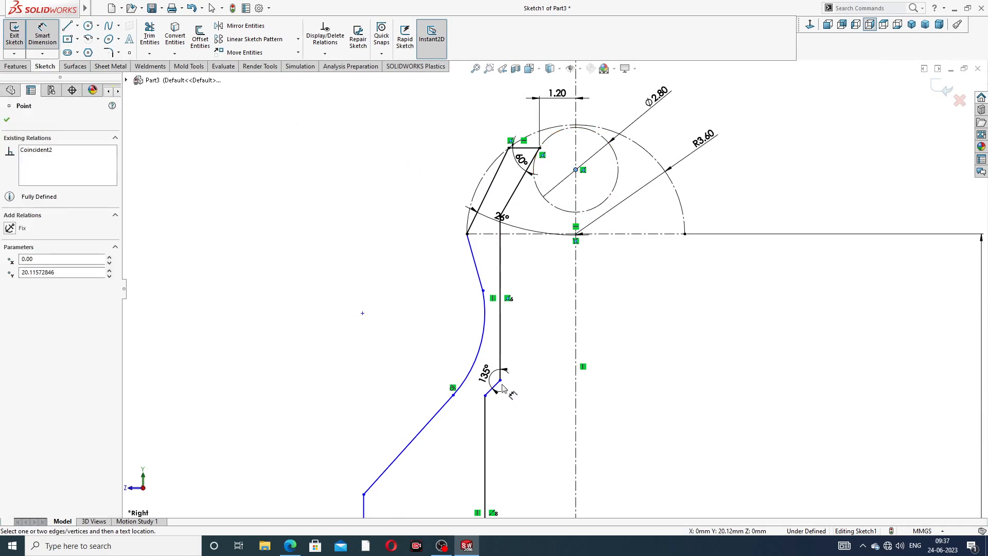
{"action": "left_click", "coordinate": [576, 169]}
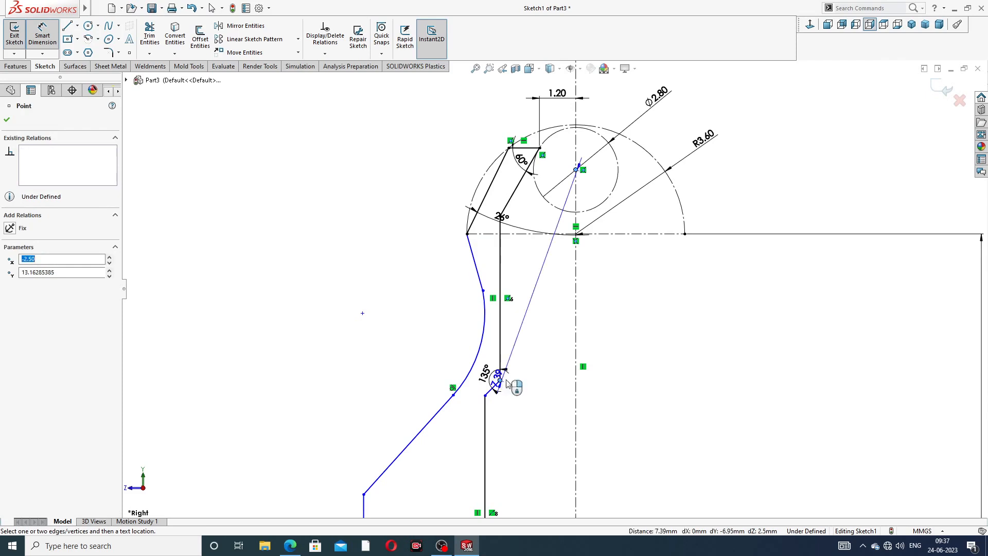
{"action": "left_click", "coordinate": [614, 298]}
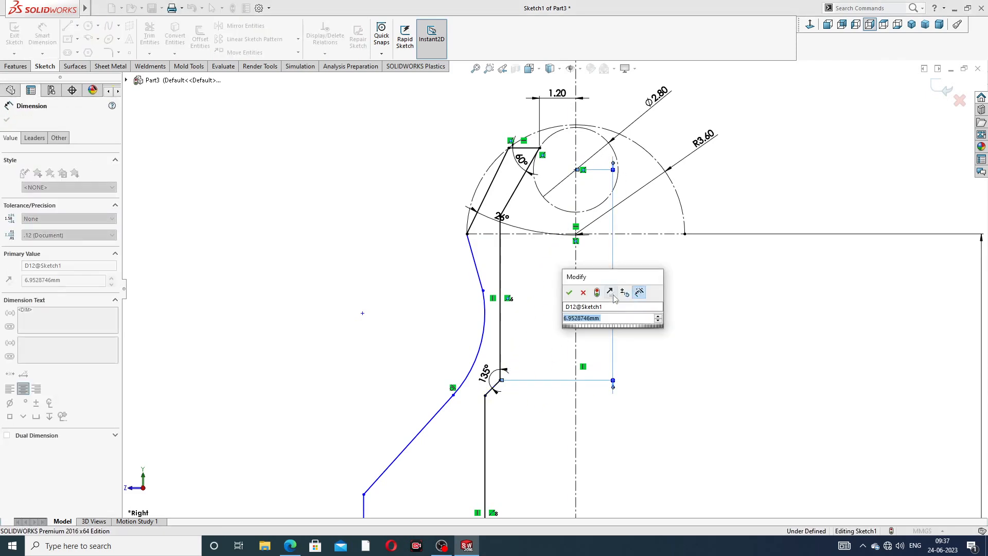
{"action": "type", "text": "6"}
{"action": "key", "text": "Return"}
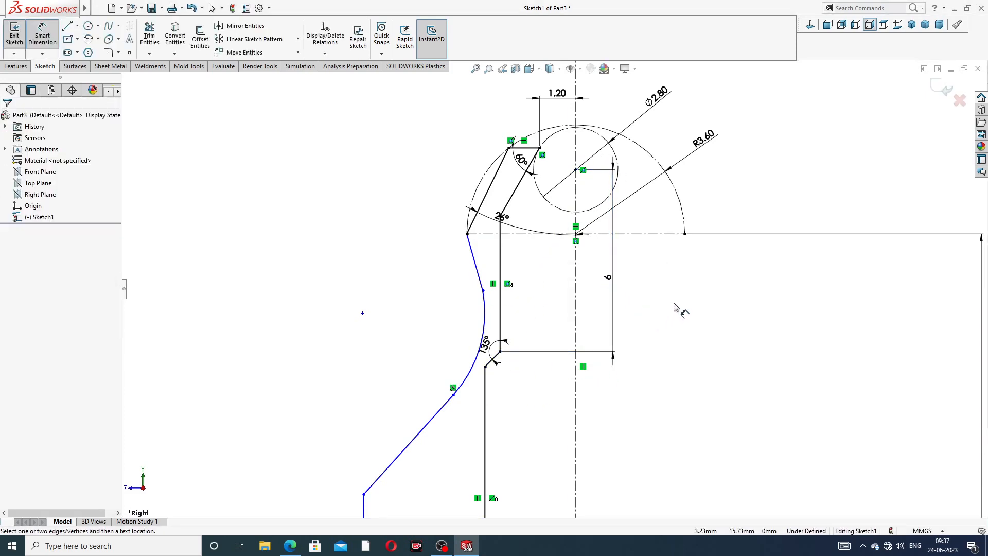
Step: Dimension the outer neck arc below the head with a 1.6 mm radius
{"action": "scroll", "coordinate": [675, 307], "scroll_direction": "up", "scroll_amount": 2}
{"action": "scroll", "coordinate": [525, 308], "scroll_direction": "down", "scroll_amount": 2}
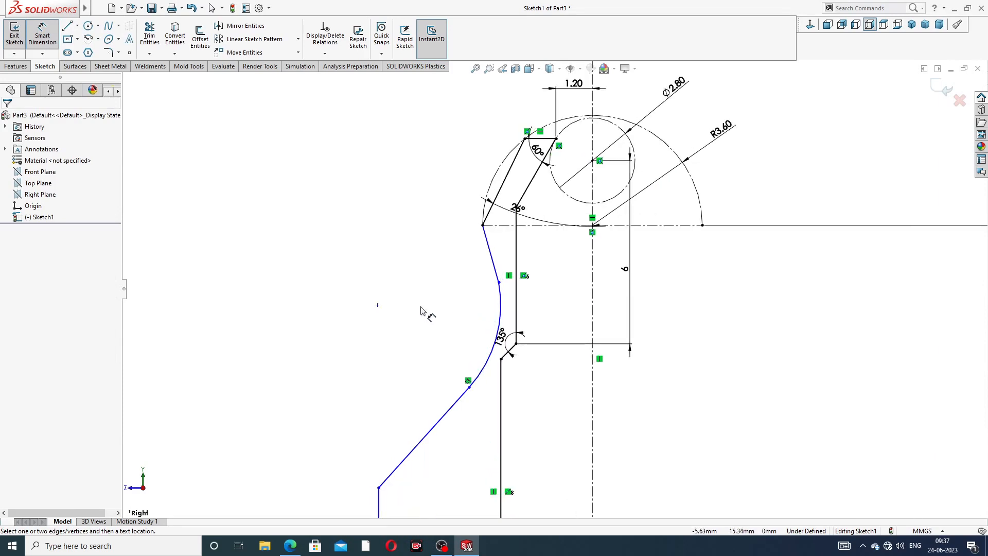
{"action": "scroll", "coordinate": [525, 314], "scroll_direction": "up", "scroll_amount": 5}
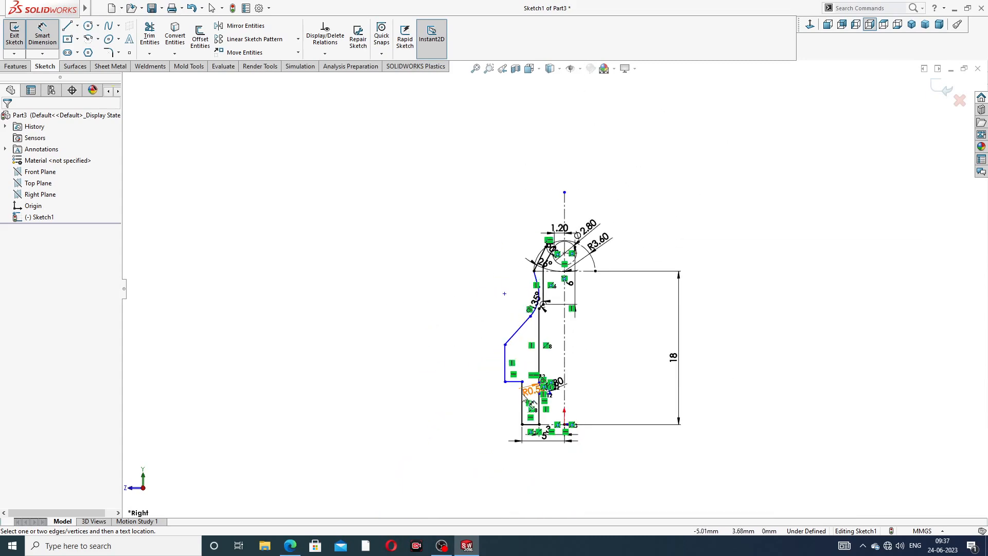
{"action": "scroll", "coordinate": [566, 322], "scroll_direction": "down", "scroll_amount": 2}
{"action": "scroll", "coordinate": [566, 231], "scroll_direction": "down", "scroll_amount": 2}
{"action": "scroll", "coordinate": [566, 190], "scroll_direction": "up", "scroll_amount": 3}
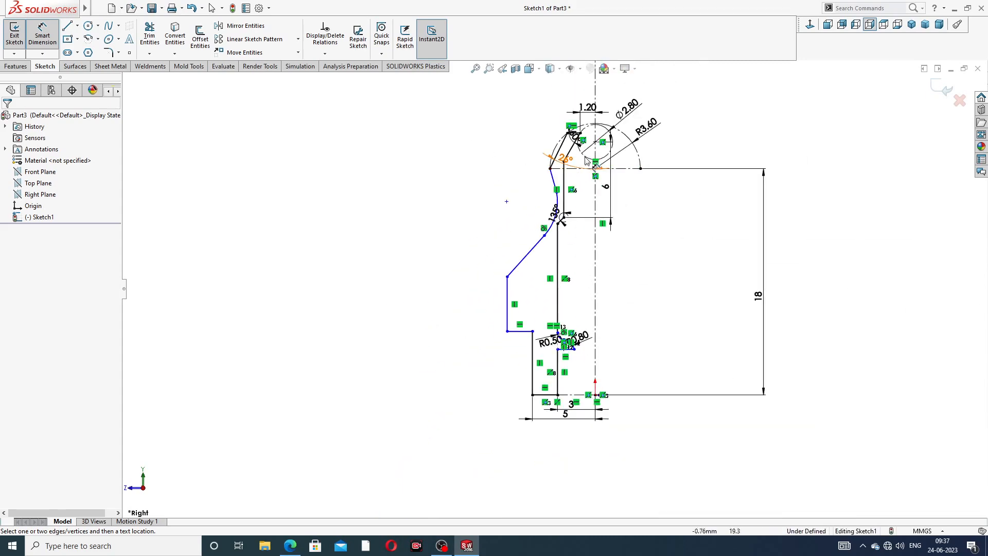
{"action": "scroll", "coordinate": [564, 185], "scroll_direction": "down", "scroll_amount": 2}
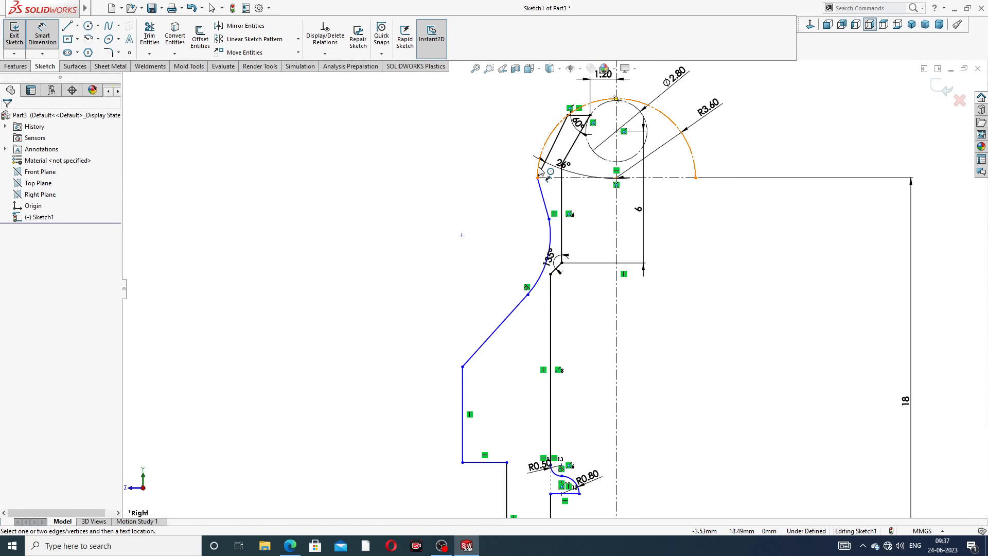
{"action": "left_click", "coordinate": [550, 242]}
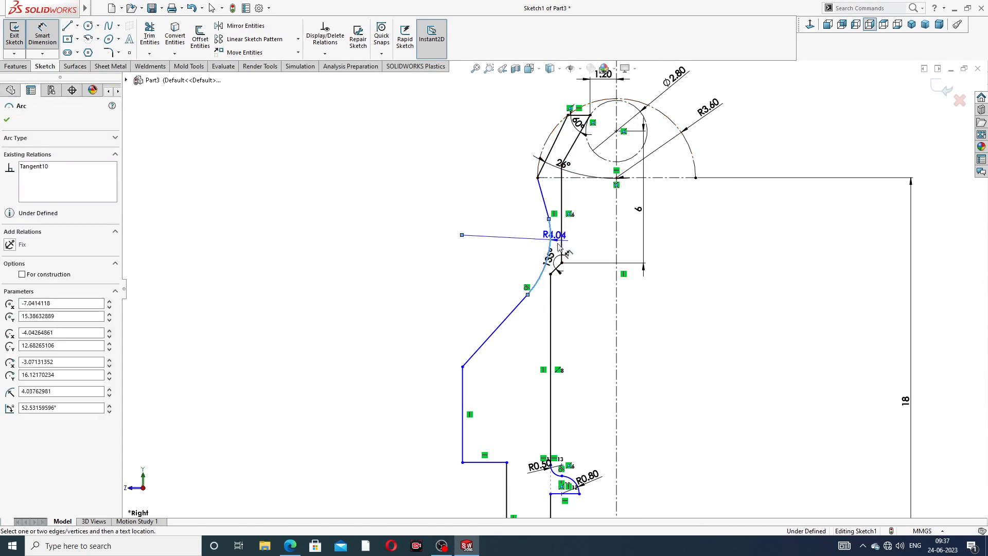
{"action": "left_click", "coordinate": [584, 288]}
{"action": "type", "text": "1."}
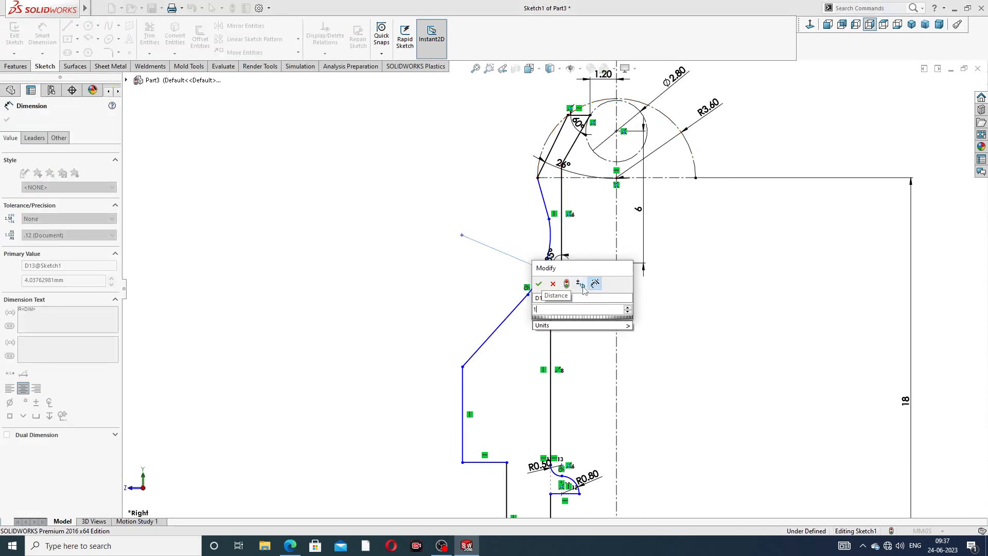
{"action": "type", "text": "6"}
{"action": "key", "text": "Return"}
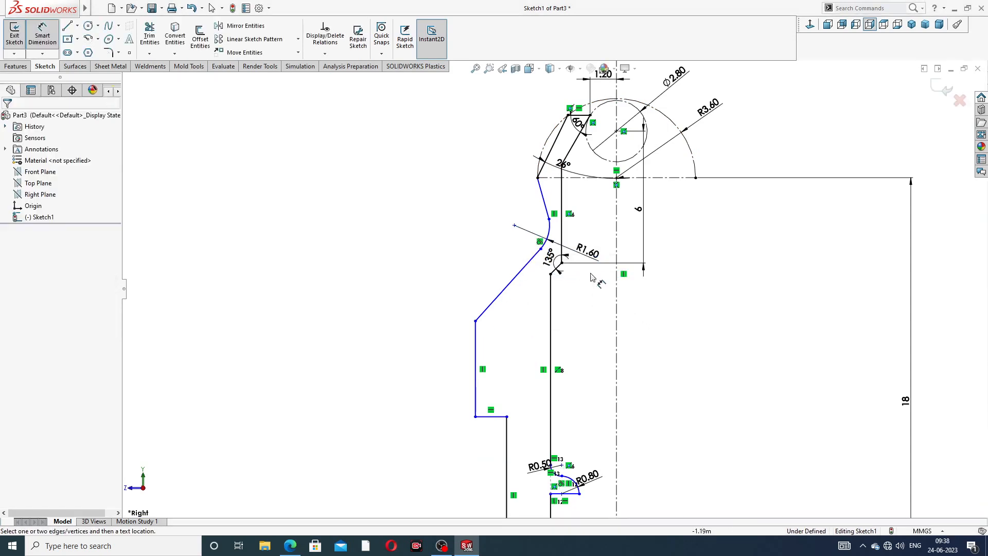
Step: Dimension the vertical distance from the head's lower outer corner to the R1.60 arc's center as 1.5 mm, and move its label outside the profile
{"action": "scroll", "coordinate": [583, 229], "scroll_direction": "down", "scroll_amount": 3}
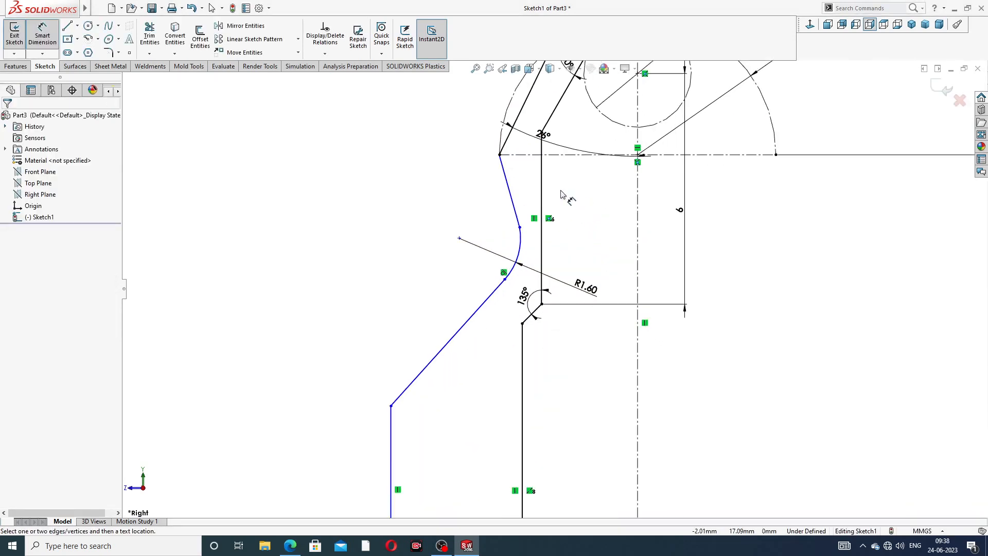
{"action": "left_click", "coordinate": [459, 238]}
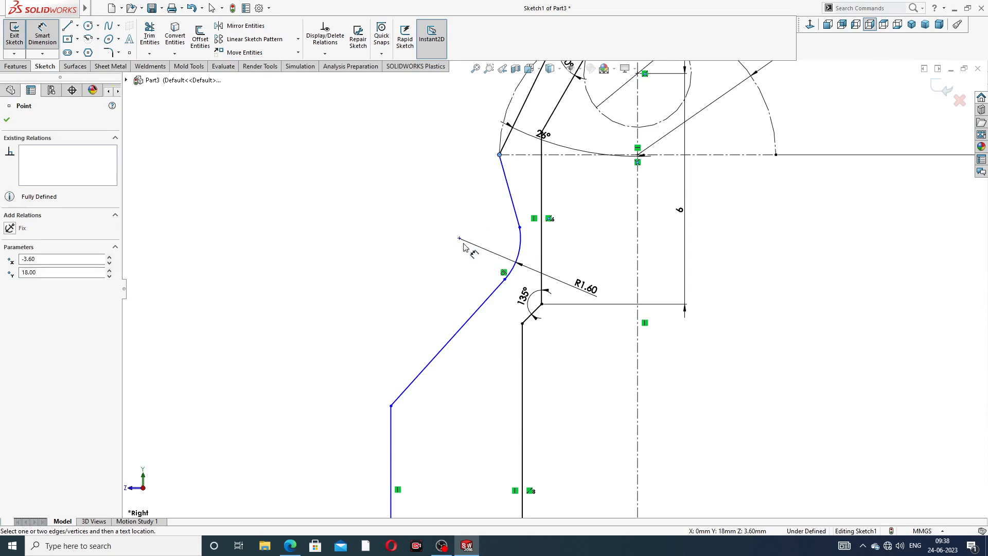
{"action": "left_click", "coordinate": [499, 154]}
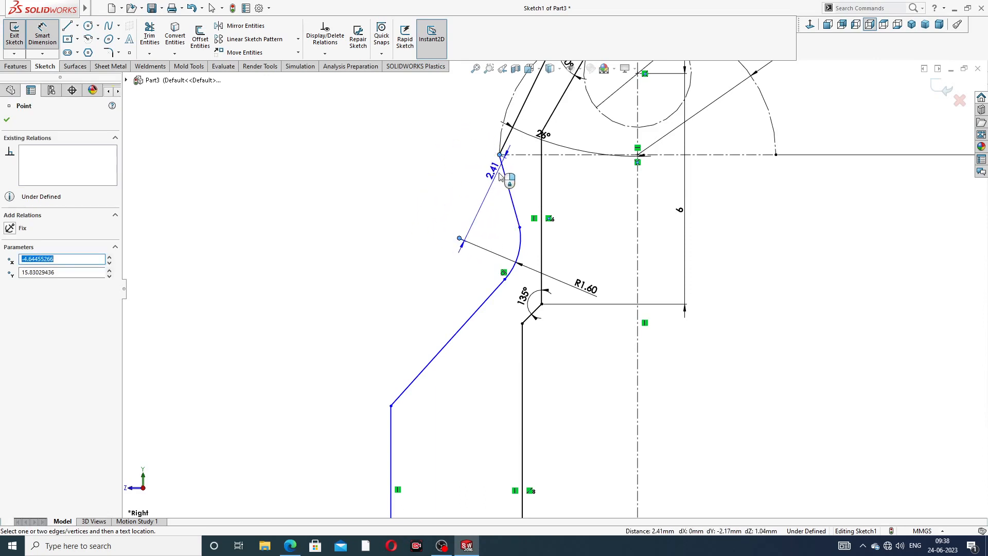
{"action": "left_click", "coordinate": [519, 188]}
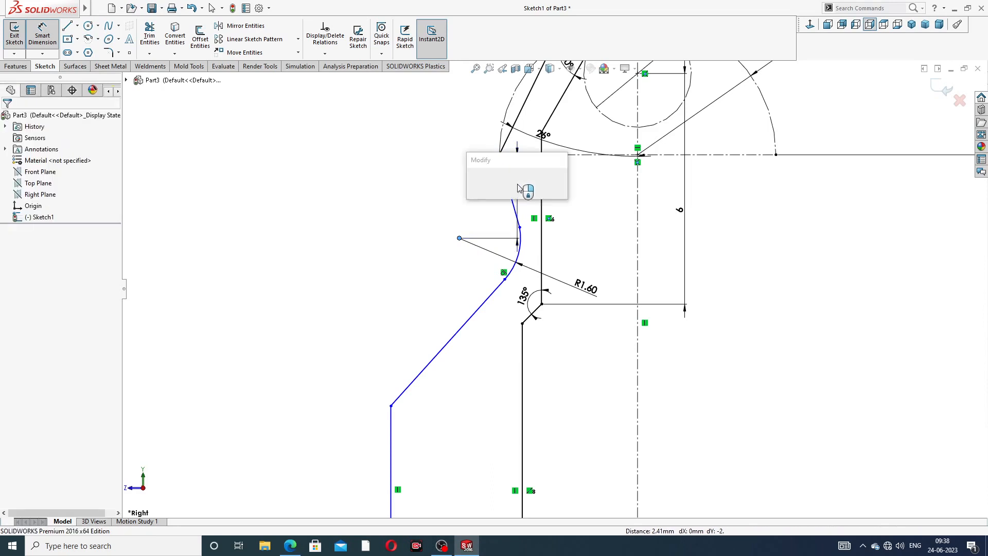
{"action": "type", "text": "1.5"}
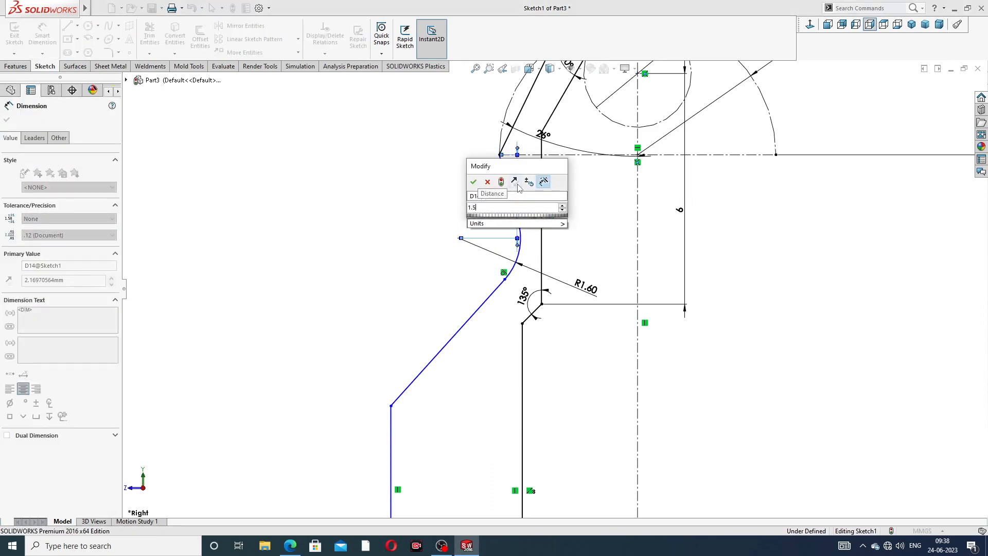
{"action": "key", "text": "Return"}
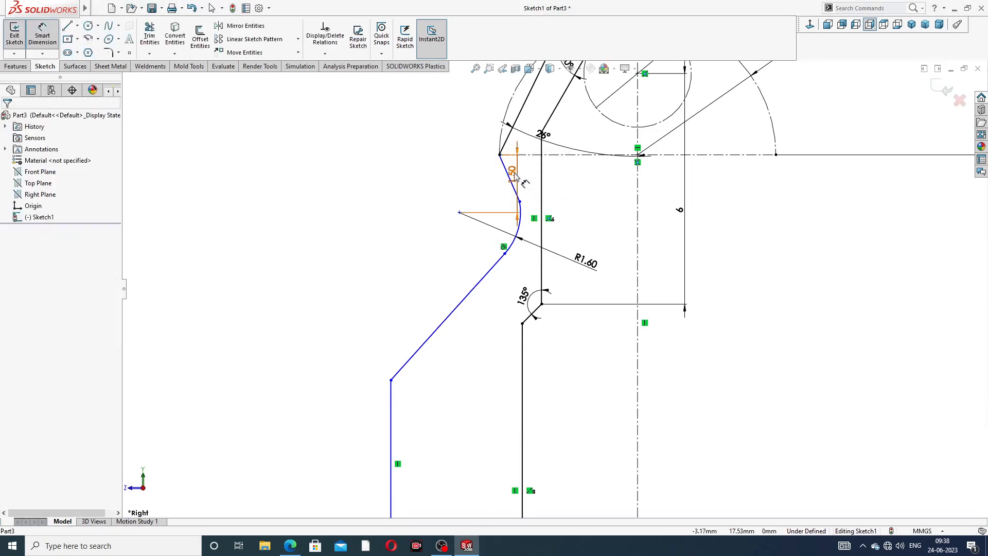
{"action": "left_click_drag", "start_coordinate": [512, 175], "coordinate": [441, 174]}
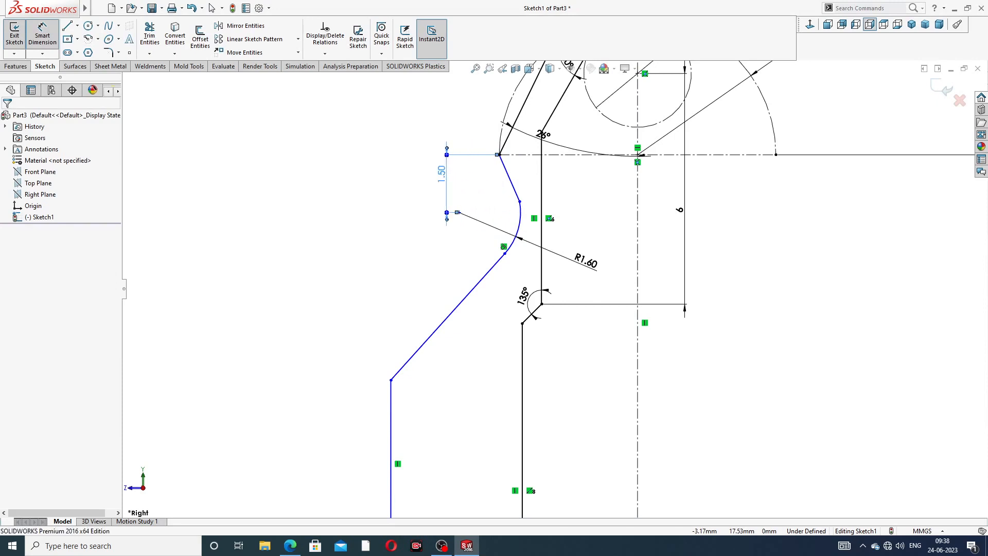
{"action": "left_click", "coordinate": [569, 191]}
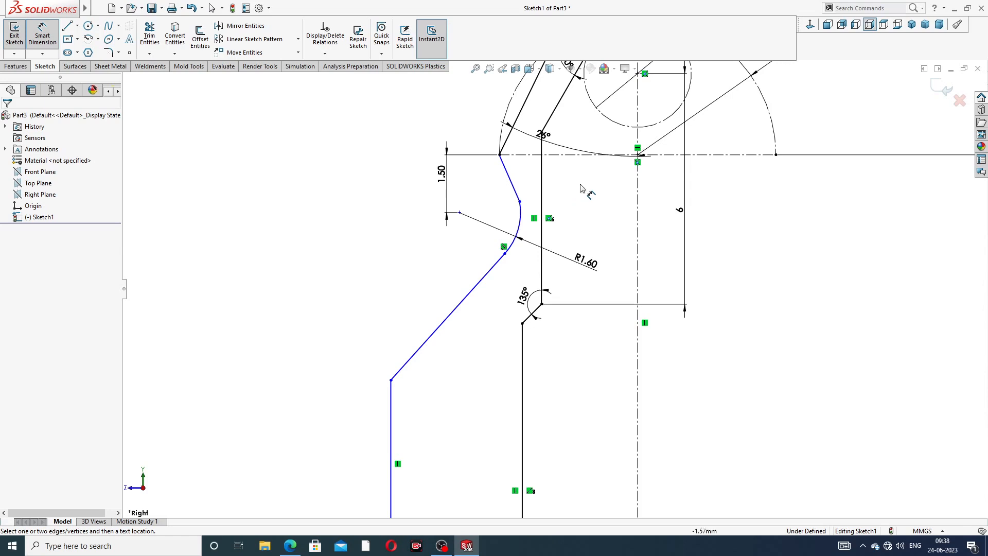
Step: Dimension the vertical distance from the head's lower outer corner to the upper end of the body's outer vertical line as 8 mm
{"action": "left_click", "coordinate": [500, 155]}
{"action": "left_click", "coordinate": [392, 381]}
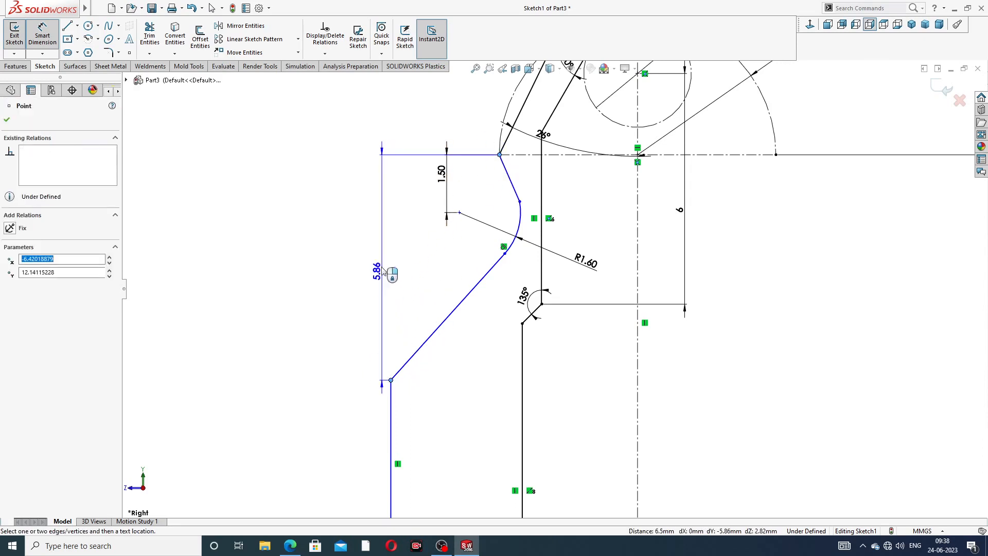
{"action": "left_click", "coordinate": [376, 242]}
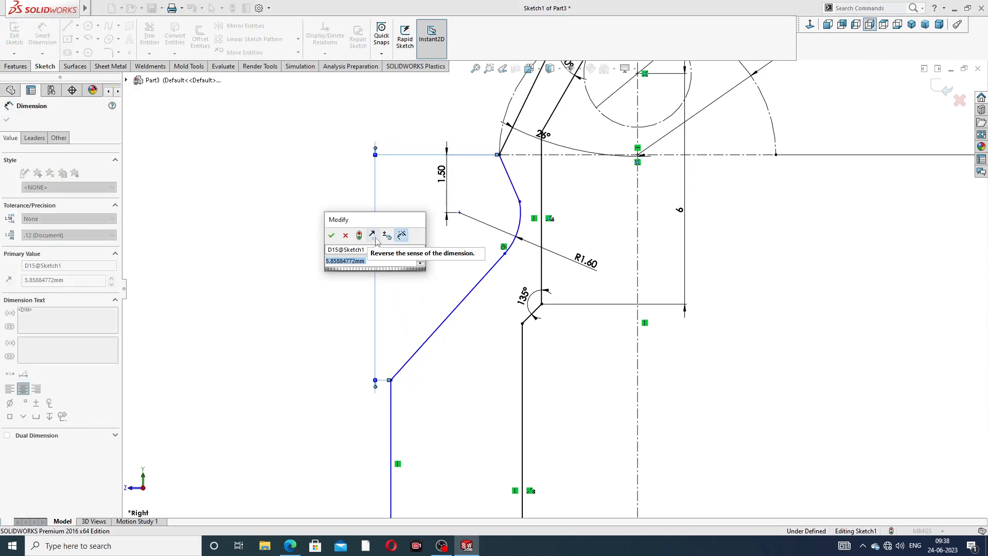
{"action": "type", "text": "8"}
{"action": "key", "text": "Return"}
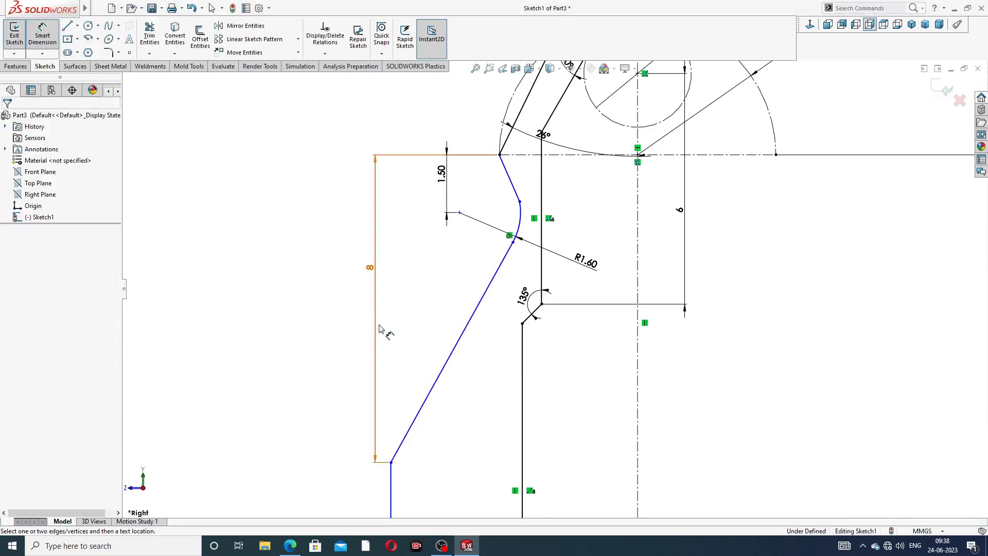
Step: Dimension the vertical distance from the head's lower outer corner to the lower end of the body's outer vertical line as 12 mm
{"action": "scroll", "coordinate": [442, 353], "scroll_direction": "up", "scroll_amount": 3}
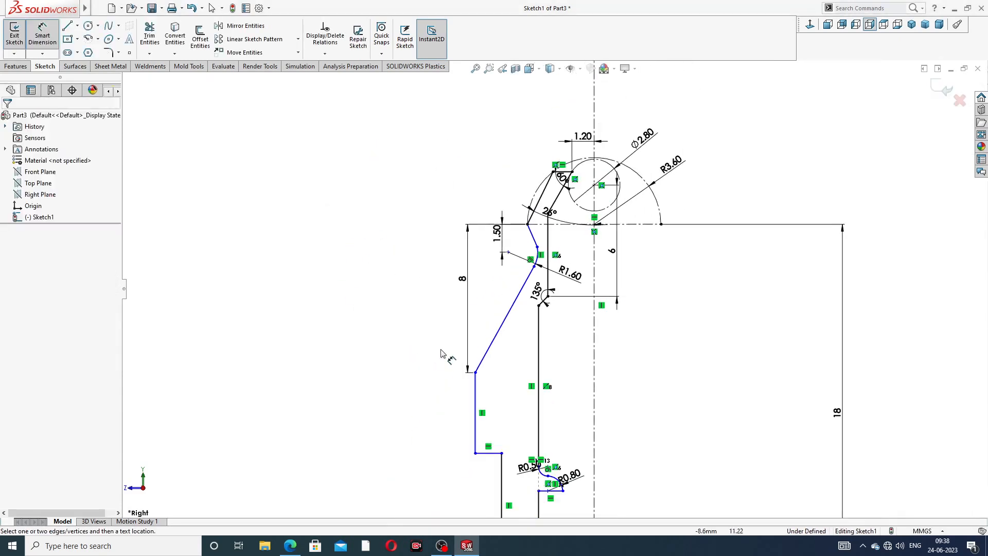
{"action": "left_click", "coordinate": [527, 225]}
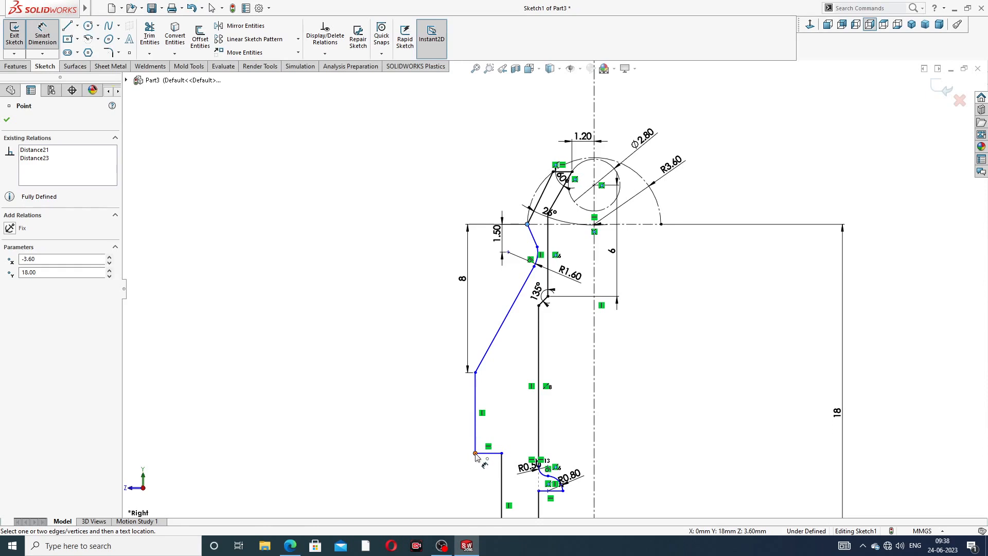
{"action": "left_click", "coordinate": [475, 455]}
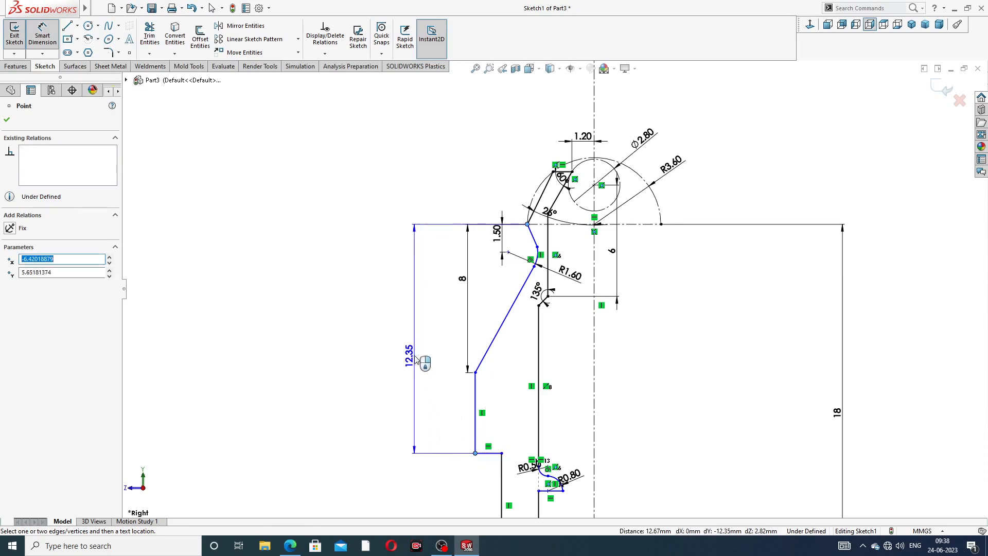
{"action": "left_click", "coordinate": [416, 359]}
{"action": "type", "text": "12"}
{"action": "key", "text": "Return"}
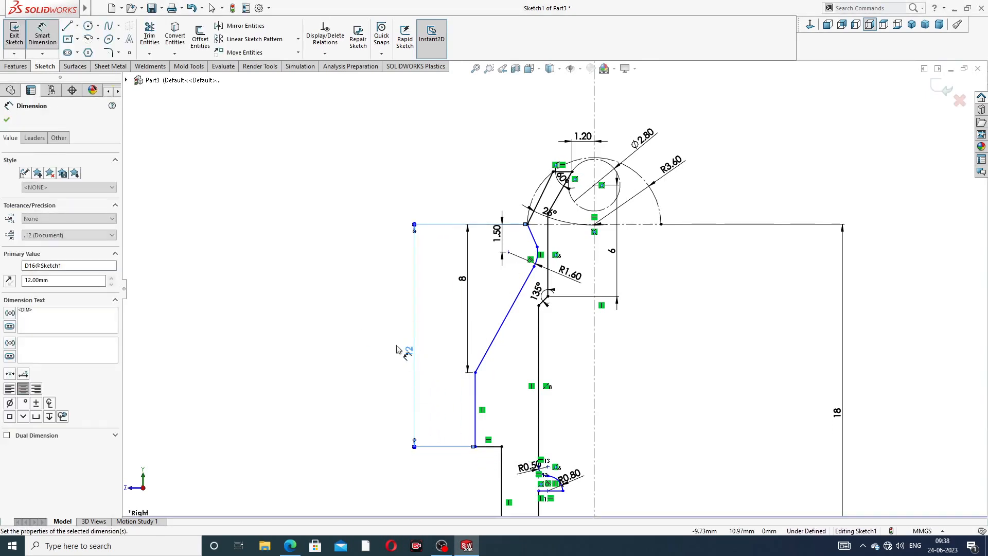
Step: Dimension the body's outer vertical line about the vertical centerline as an 11.8 mm doubled distance
{"action": "scroll", "coordinate": [637, 325], "scroll_direction": "up", "scroll_amount": 4}
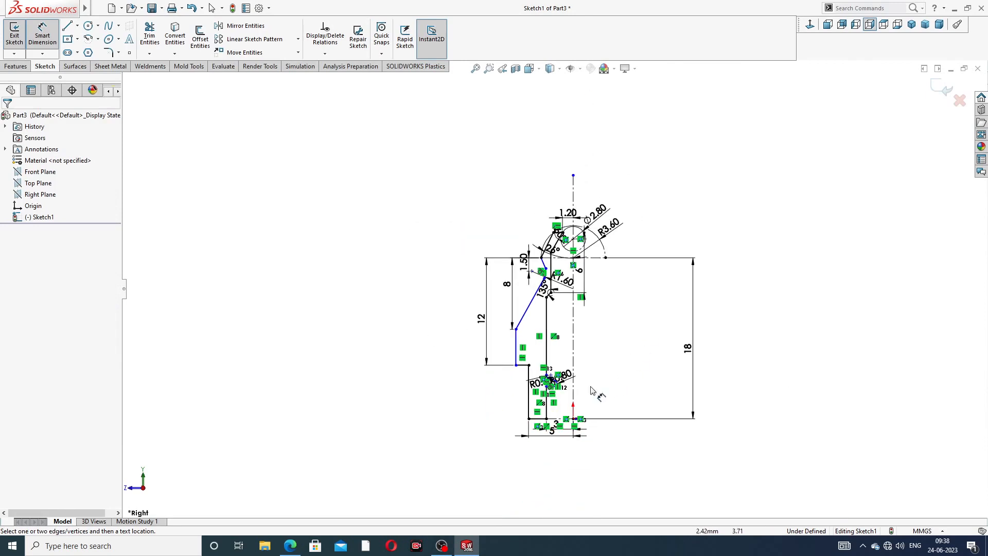
{"action": "scroll", "coordinate": [590, 390], "scroll_direction": "down", "scroll_amount": 6}
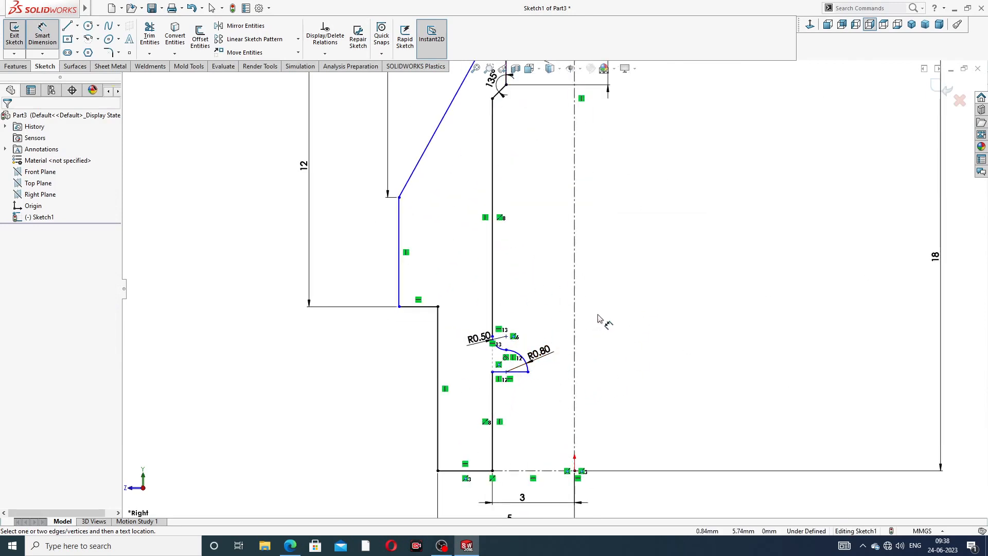
{"action": "left_click", "coordinate": [400, 244]}
{"action": "left_click", "coordinate": [574, 242]}
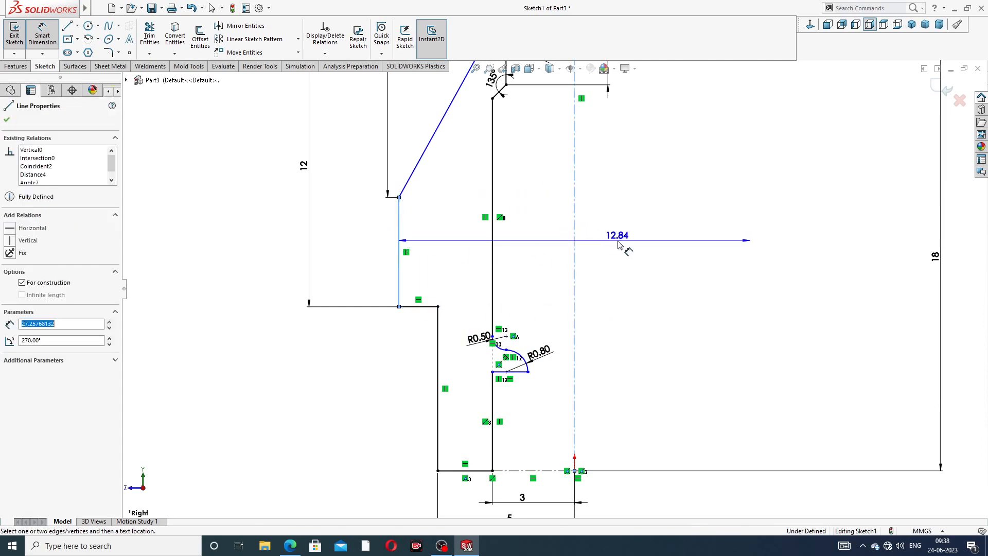
{"action": "left_click", "coordinate": [623, 246]}
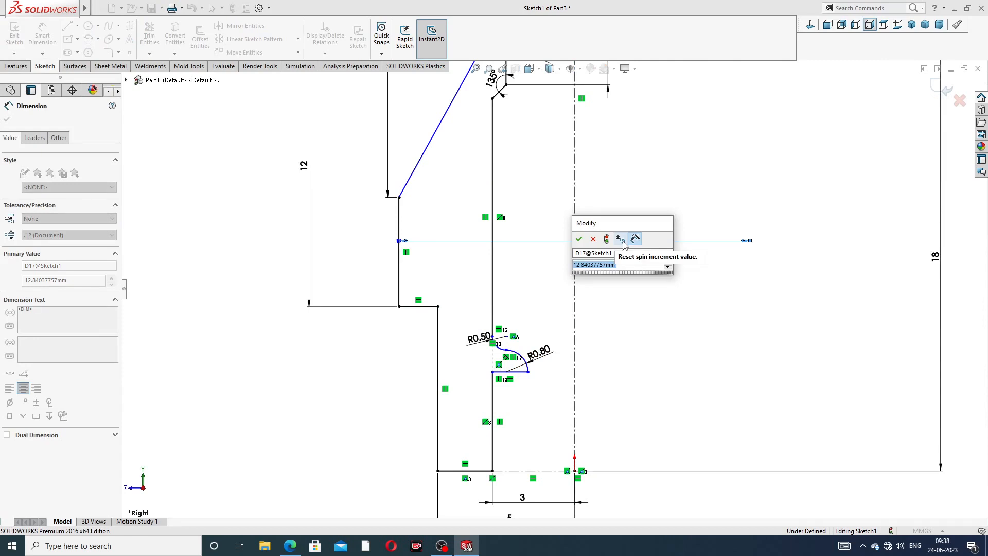
{"action": "type", "text": "11.8"}
{"action": "key", "text": "Return"}
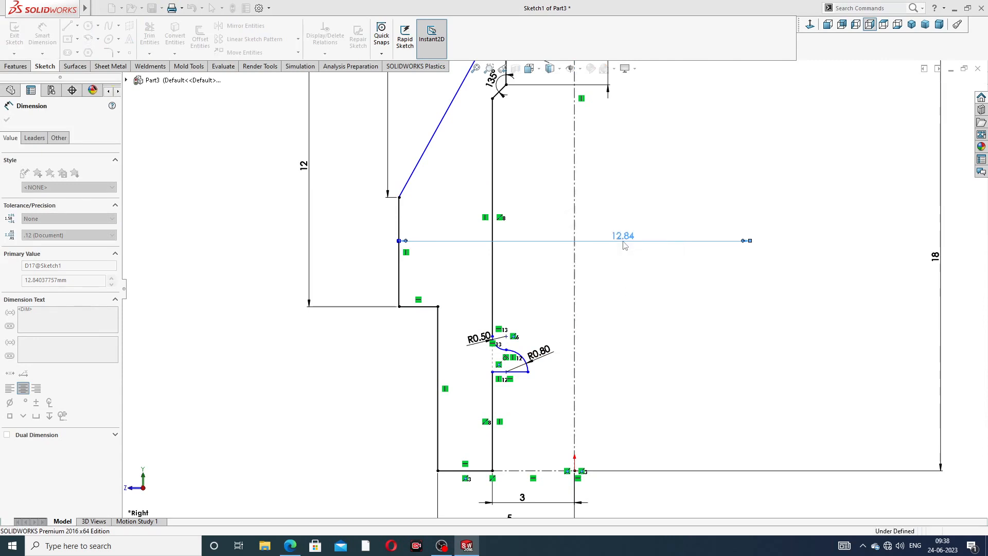
{"action": "left_click", "coordinate": [640, 273]}
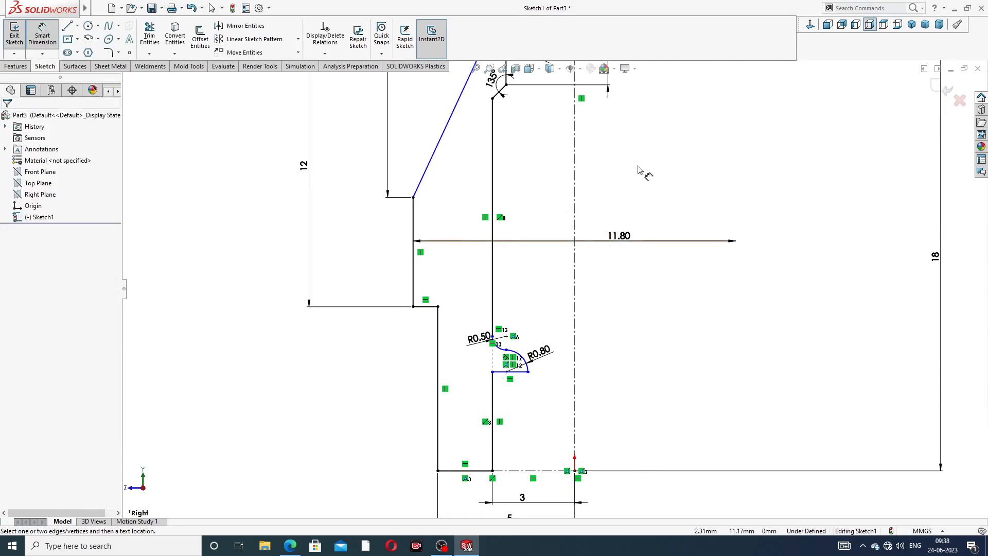
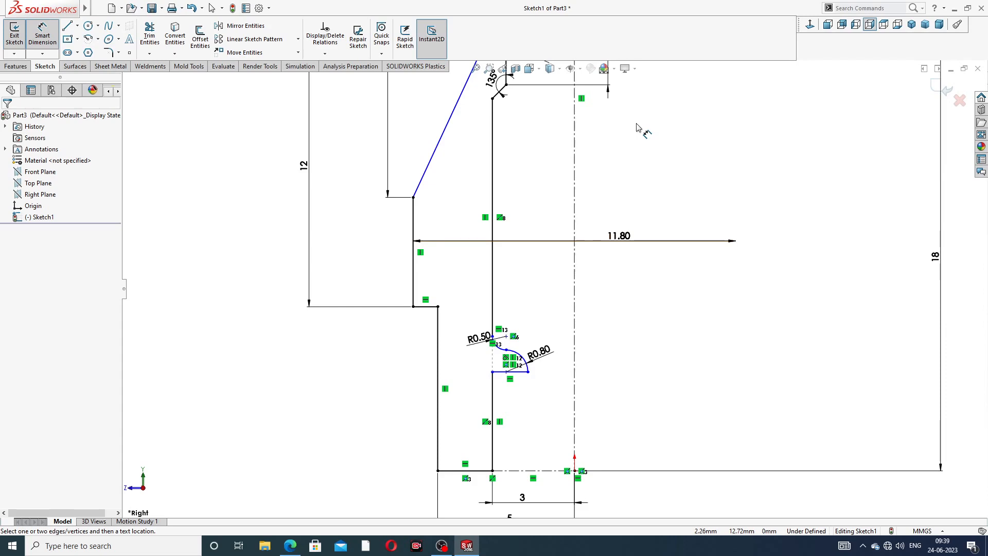
Step: Place a sketch point on the R1.60 neck arc, horizontally level with the arc's center
{"action": "scroll", "coordinate": [633, 130], "scroll_direction": "up", "scroll_amount": 3}
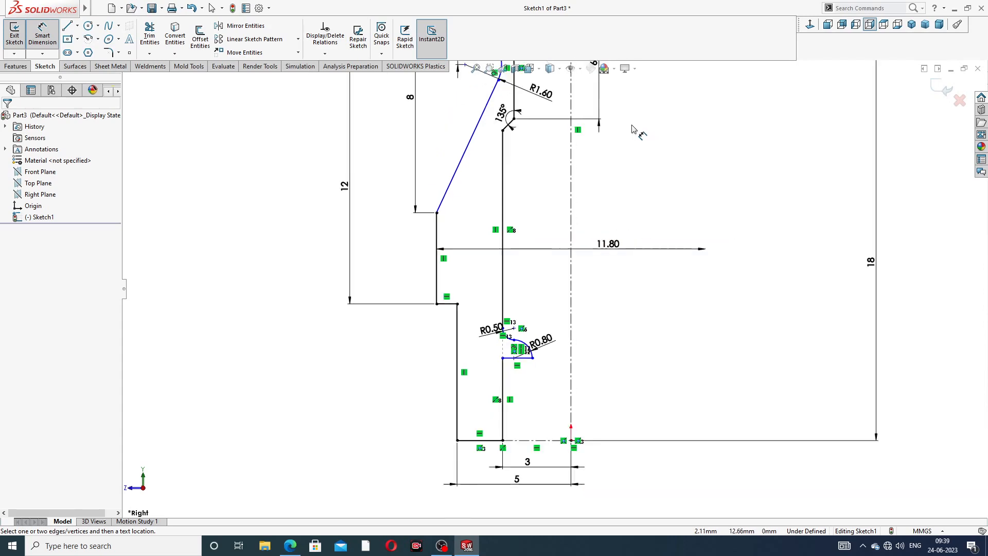
{"action": "scroll", "coordinate": [572, 139], "scroll_direction": "down", "scroll_amount": 6}
{"action": "scroll", "coordinate": [504, 178], "scroll_direction": "down", "scroll_amount": 2}
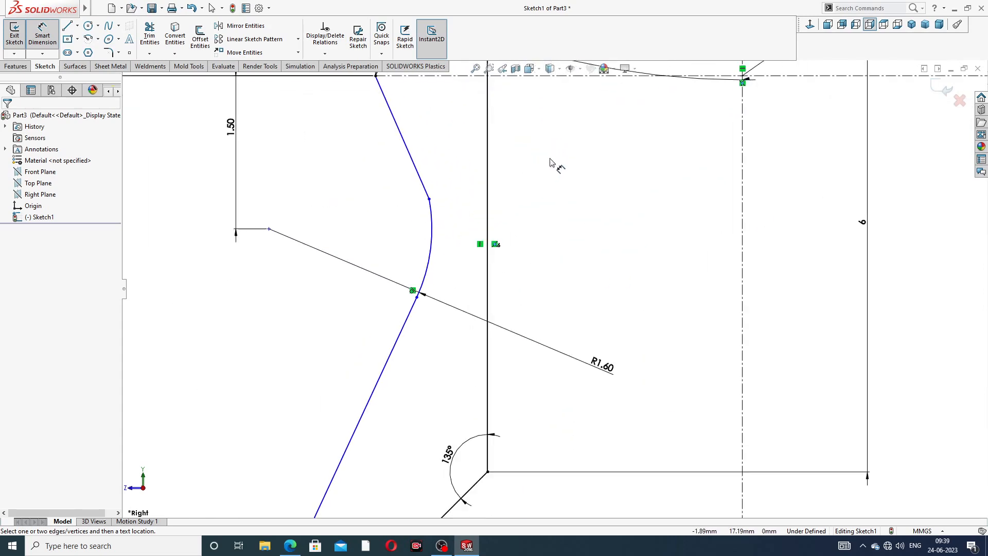
{"action": "right_click", "coordinate": [551, 162]}
{"action": "left_click", "coordinate": [566, 149]}
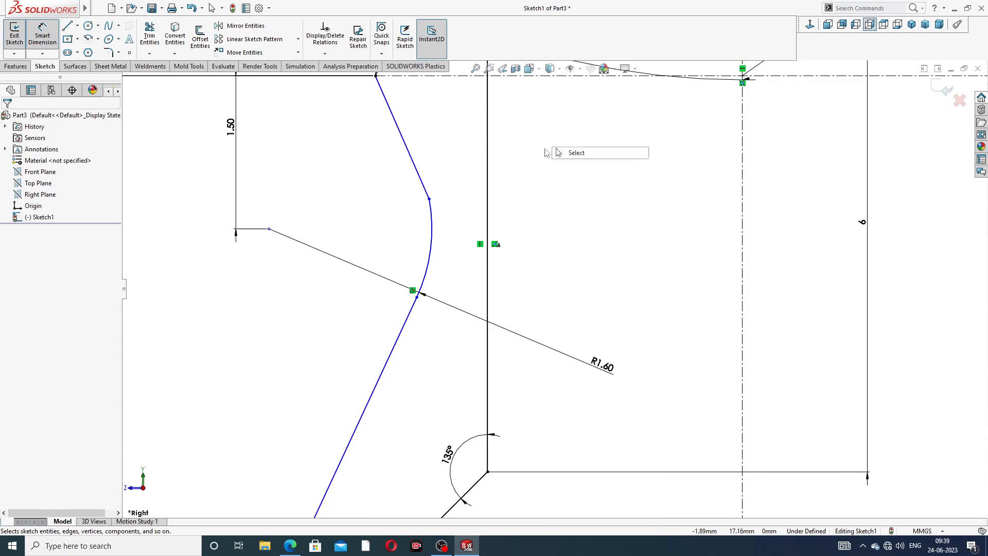
{"action": "left_click", "coordinate": [129, 53]}
{"action": "scroll", "coordinate": [481, 220], "scroll_direction": "down", "scroll_amount": 2}
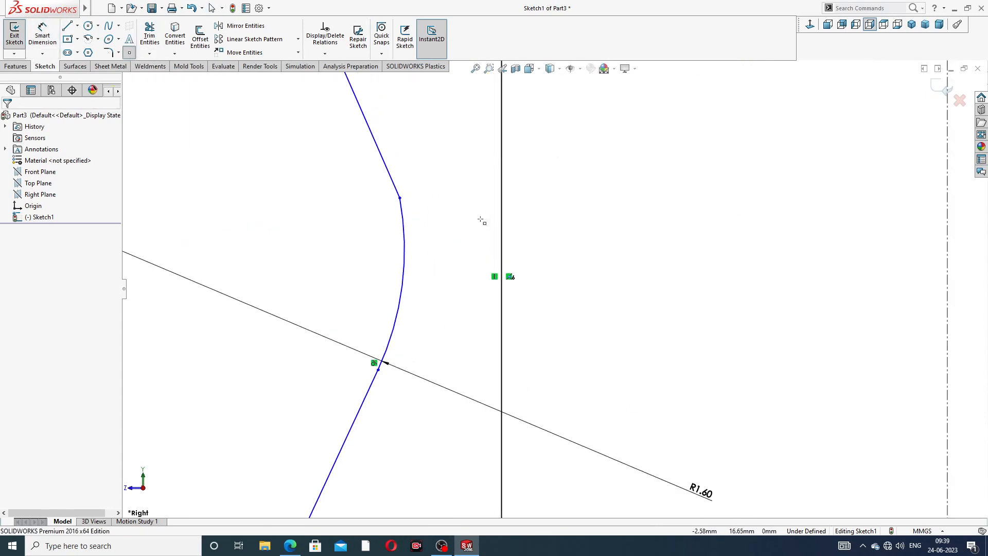
{"action": "left_click", "coordinate": [404, 251]}
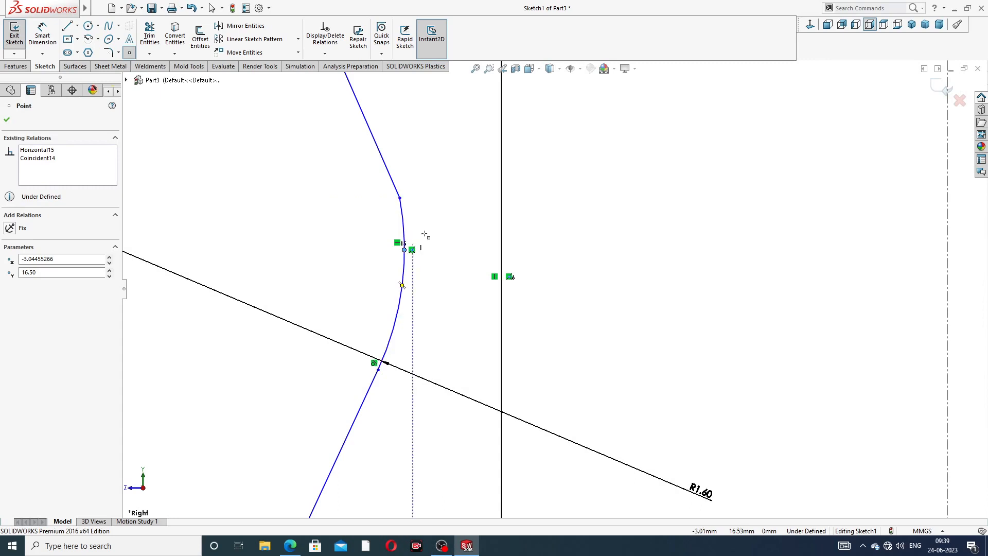
{"action": "right_click", "coordinate": [441, 206]}
{"action": "left_click", "coordinate": [474, 217]}
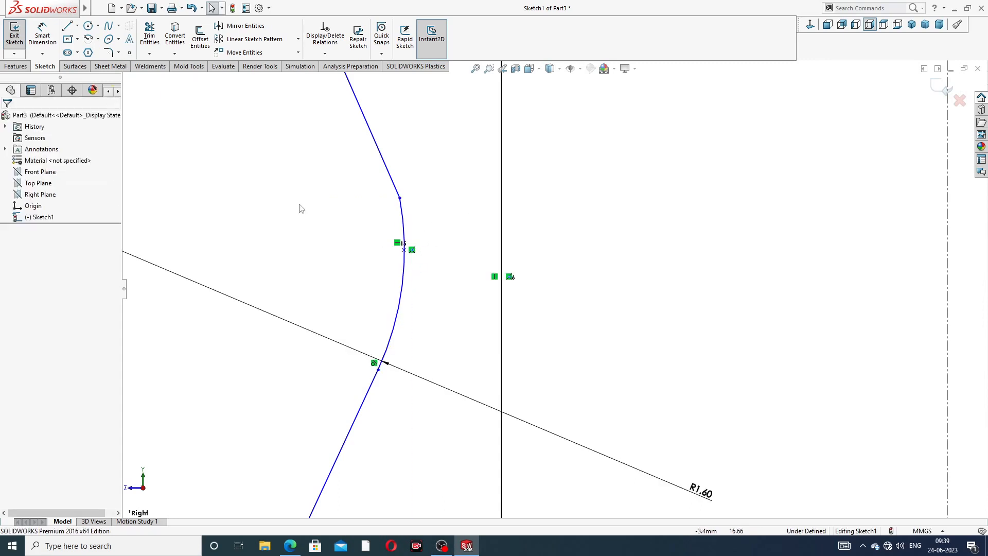
Step: Dimension the point on the neck arc about the vertical centerline as a 5.9 mm doubled distance
{"action": "left_click", "coordinate": [42, 35]}
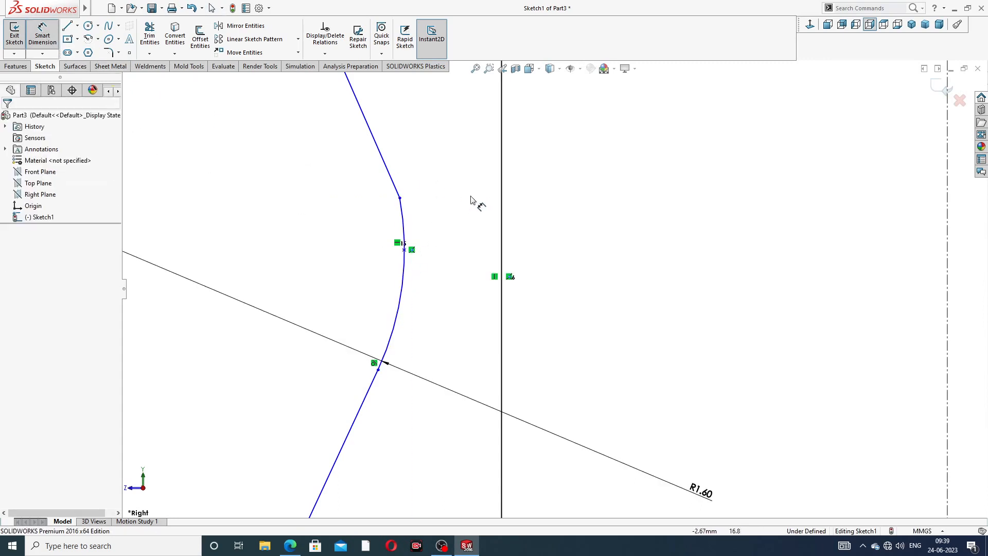
{"action": "left_click", "coordinate": [406, 251]}
{"action": "scroll", "coordinate": [908, 255], "scroll_direction": "up", "scroll_amount": 2}
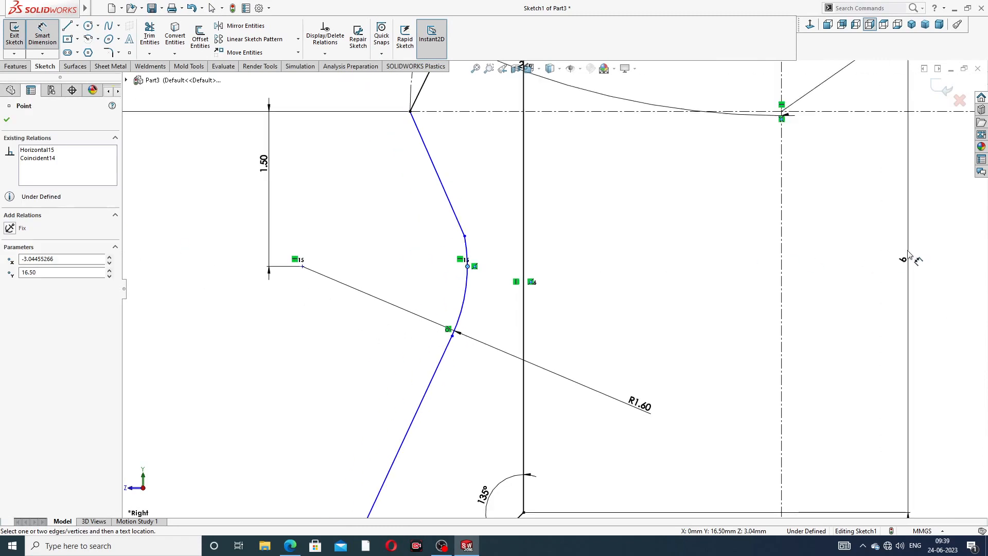
{"action": "left_click", "coordinate": [781, 251]}
{"action": "left_click", "coordinate": [829, 261]}
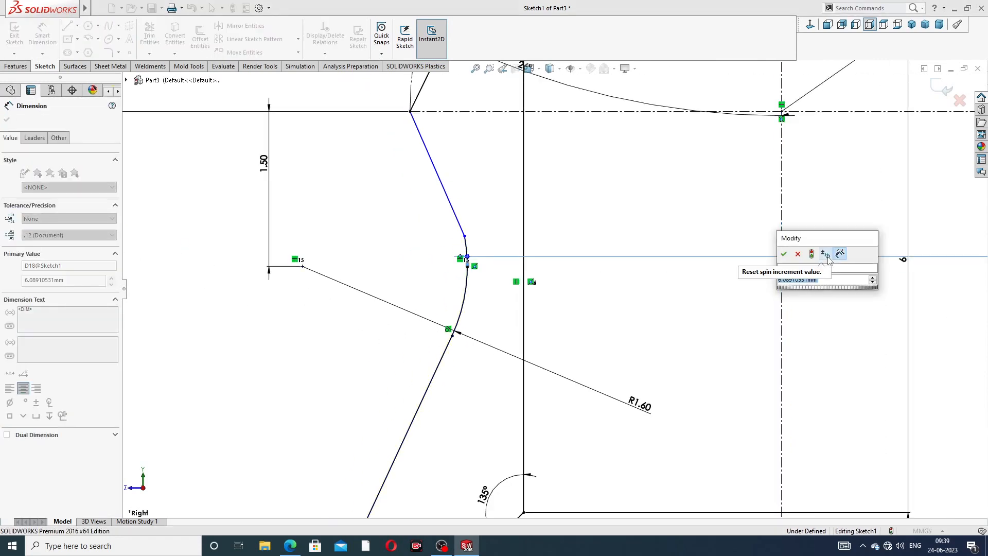
{"action": "type", "text": "5.9"}
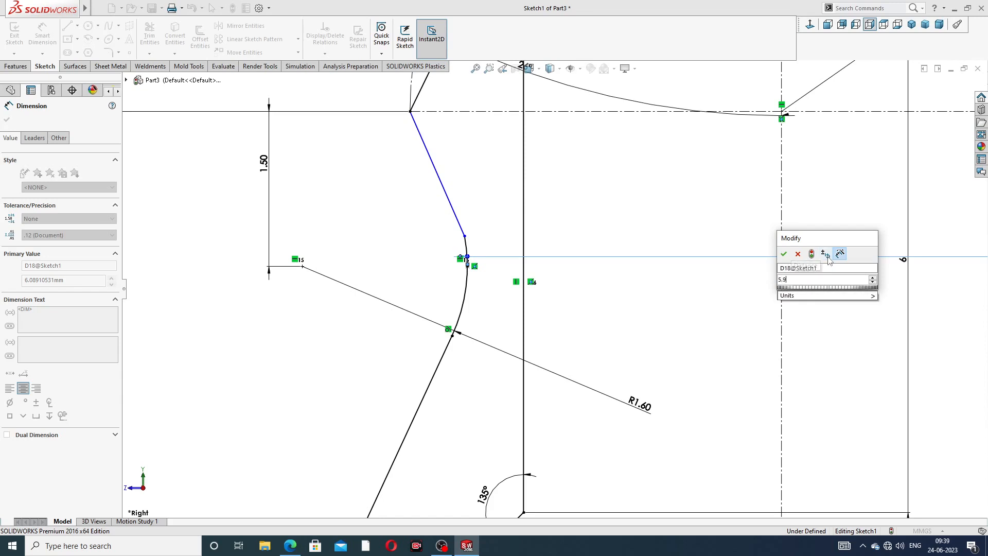
{"action": "key", "text": "Return"}
{"action": "scroll", "coordinate": [807, 298], "scroll_direction": "up", "scroll_amount": 3}
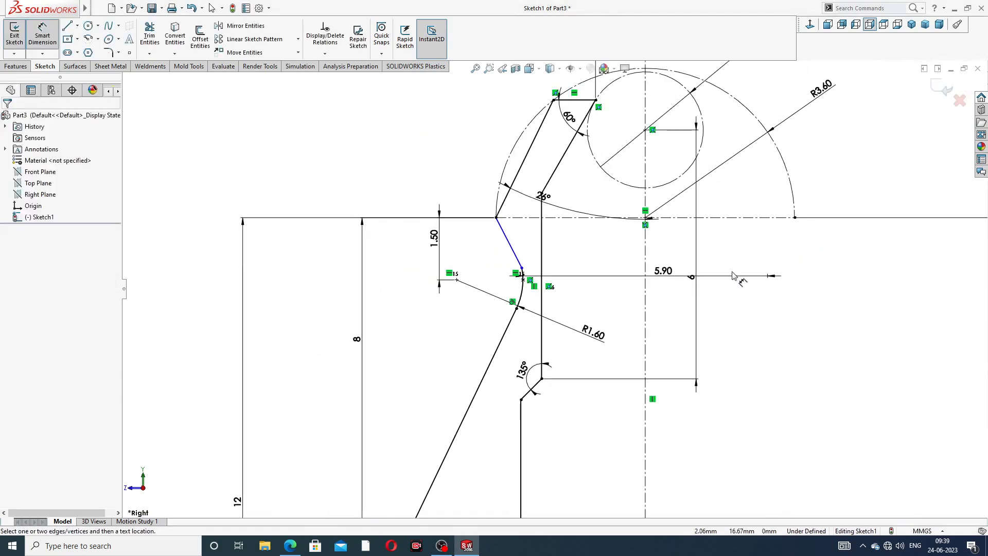
{"action": "scroll", "coordinate": [553, 246], "scroll_direction": "down", "scroll_amount": 2}
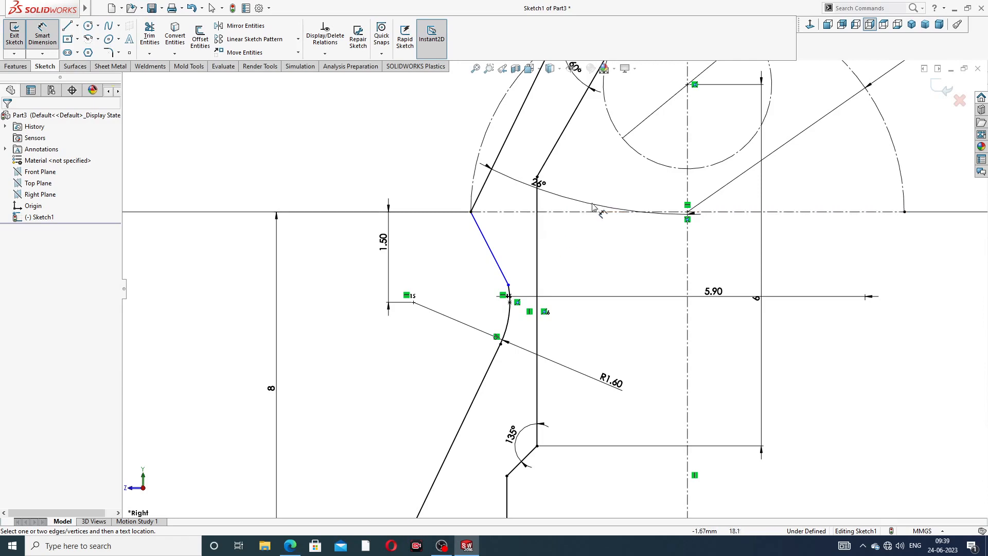
{"action": "scroll", "coordinate": [548, 263], "scroll_direction": "up", "scroll_amount": 6}
{"action": "scroll", "coordinate": [608, 228], "scroll_direction": "down", "scroll_amount": 4}
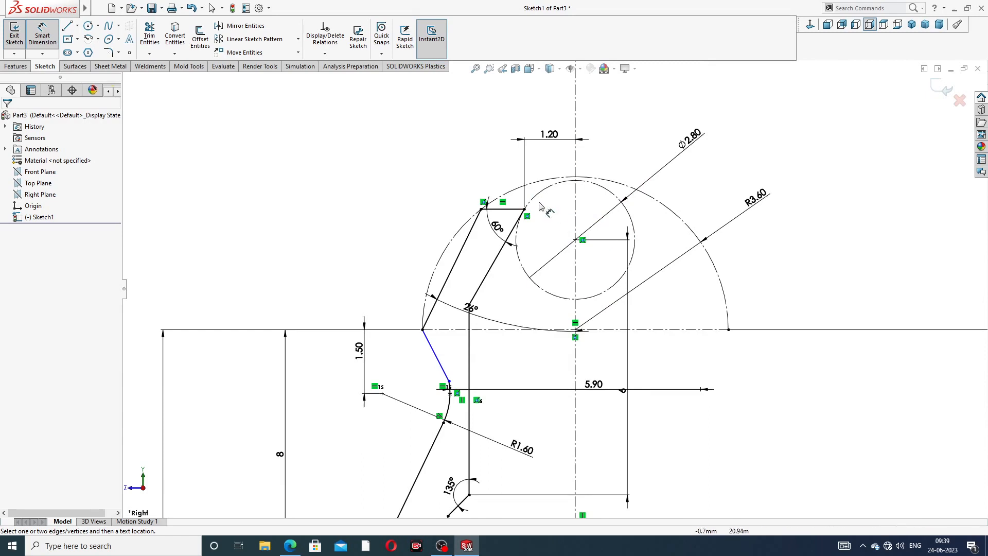
Step: Add a driven reference dimension between the head's upper outer corner and the vertical centerline
{"action": "left_click", "coordinate": [482, 209]}
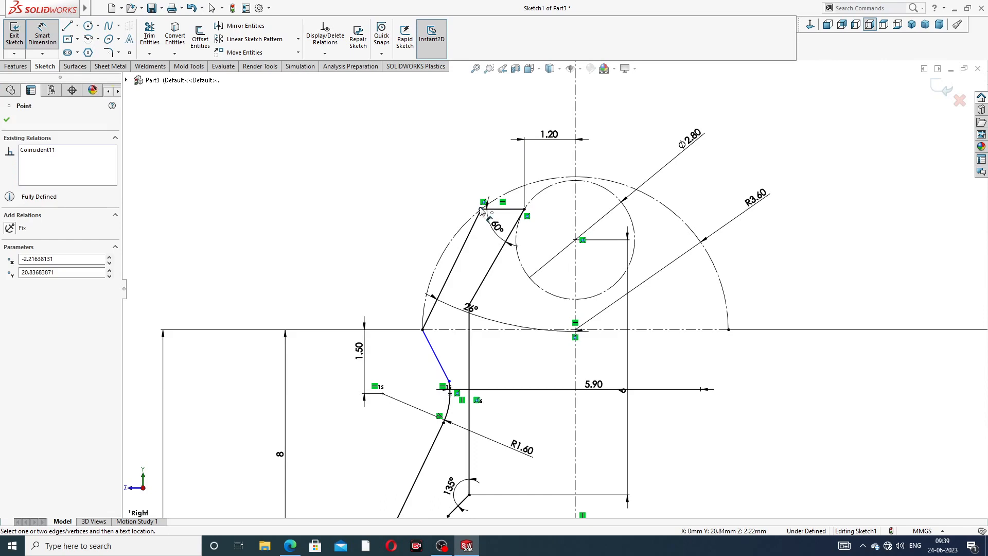
{"action": "left_click", "coordinate": [577, 210]}
{"action": "left_click", "coordinate": [535, 117]}
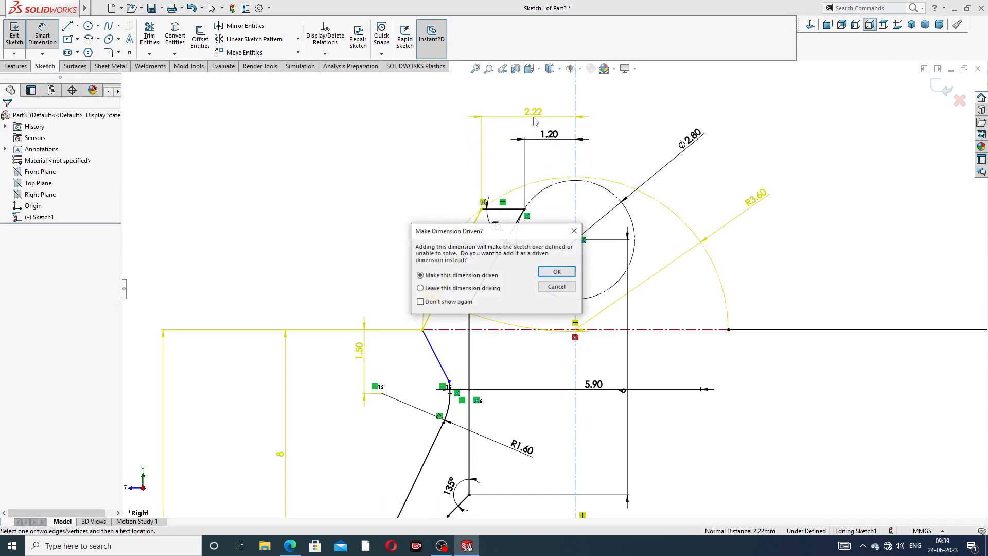
{"action": "left_click", "coordinate": [557, 272]}
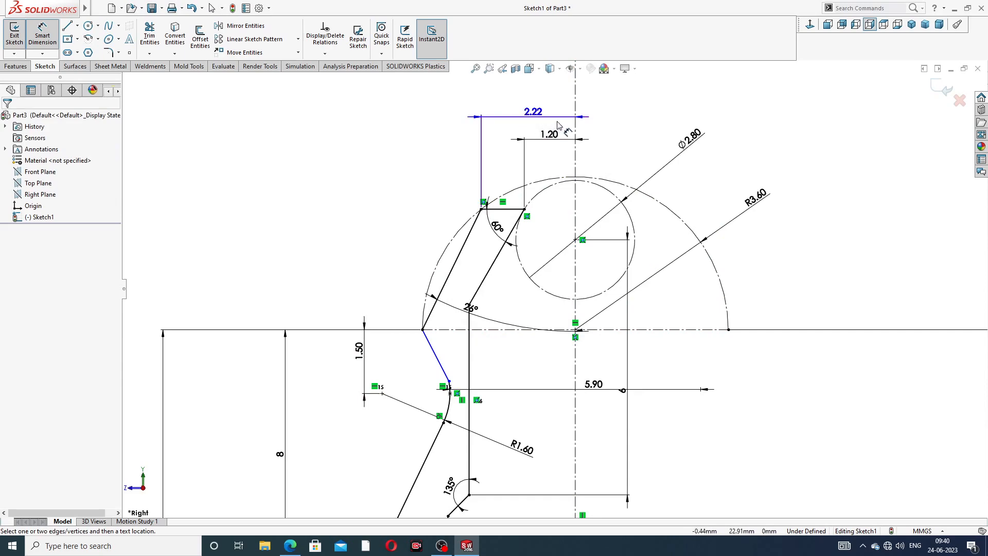
Step: Make the head's lower sloping line tangent to the R1.60 neck arc at their shared endpoint
{"action": "scroll", "coordinate": [604, 247], "scroll_direction": "up", "scroll_amount": 3}
{"action": "scroll", "coordinate": [509, 361], "scroll_direction": "down", "scroll_amount": 5}
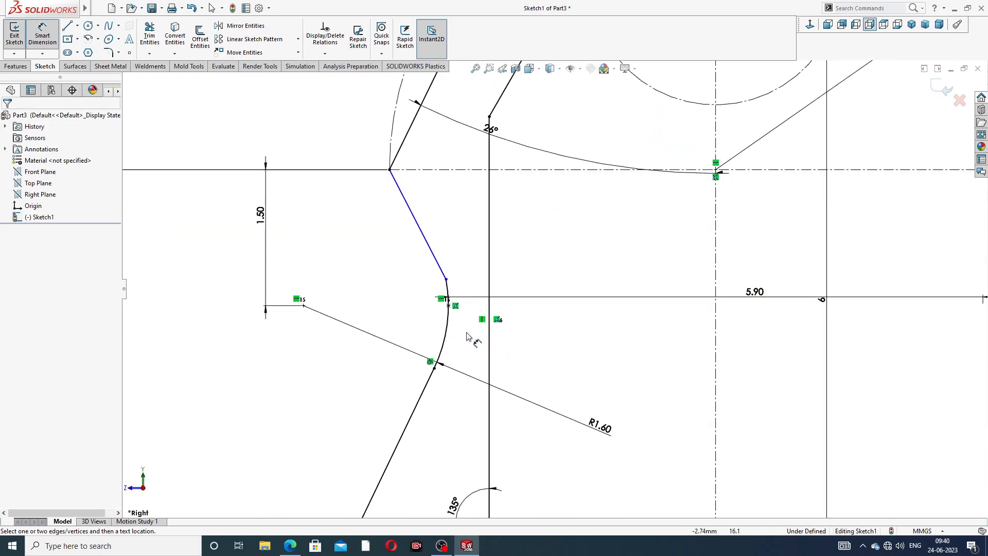
{"action": "right_click", "coordinate": [461, 253]}
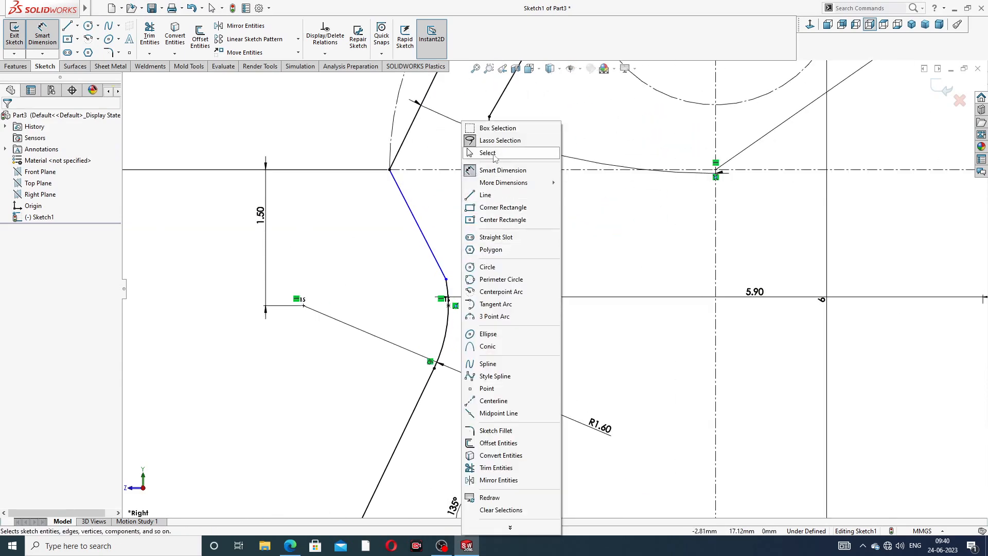
{"action": "left_click", "coordinate": [491, 153]}
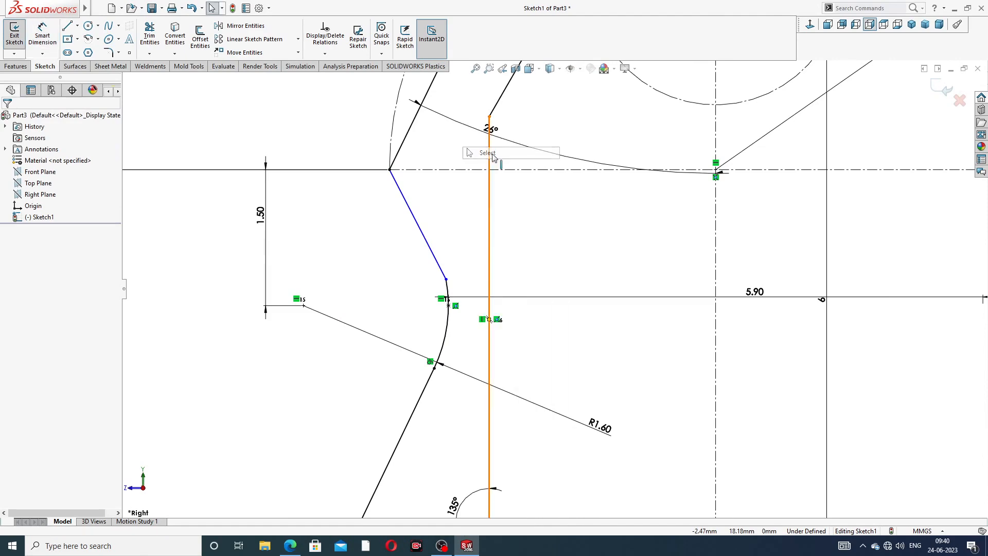
{"action": "left_click", "coordinate": [445, 281]}
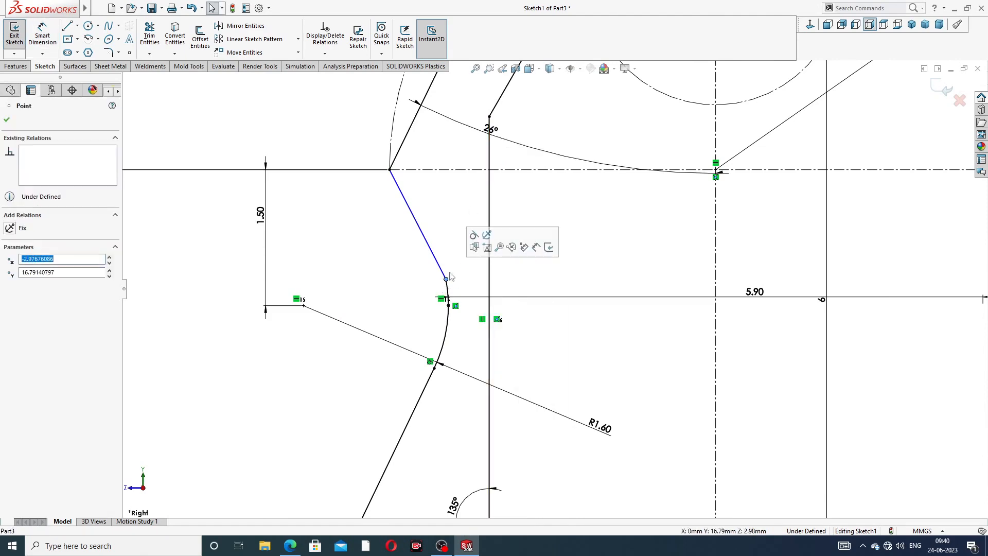
{"action": "left_click", "coordinate": [579, 271]}
Step: Make the long inner vertical line tangent to the R0.50 arc at their shared endpoint near the base
{"action": "scroll", "coordinate": [591, 361], "scroll_direction": "up", "scroll_amount": 5}
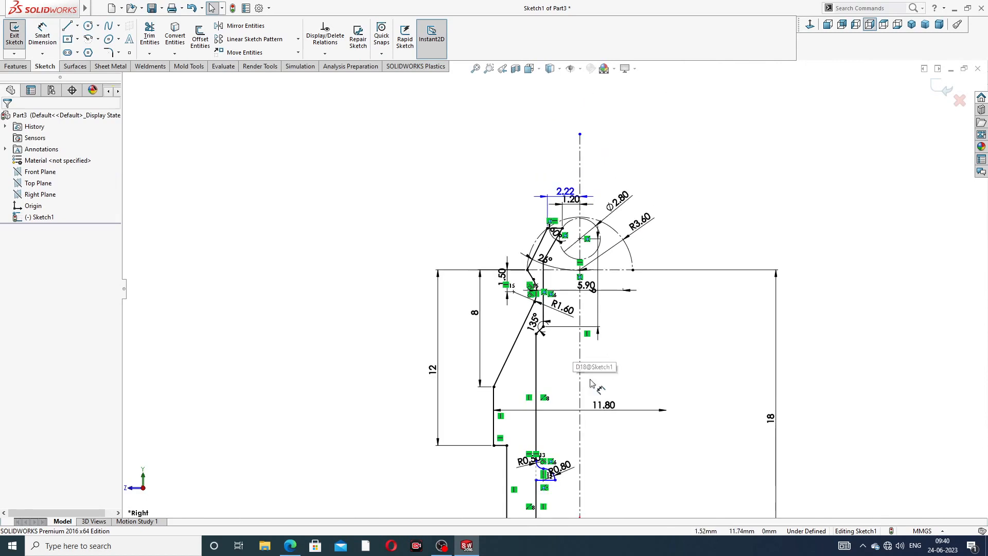
{"action": "scroll", "coordinate": [561, 483], "scroll_direction": "down", "scroll_amount": 5}
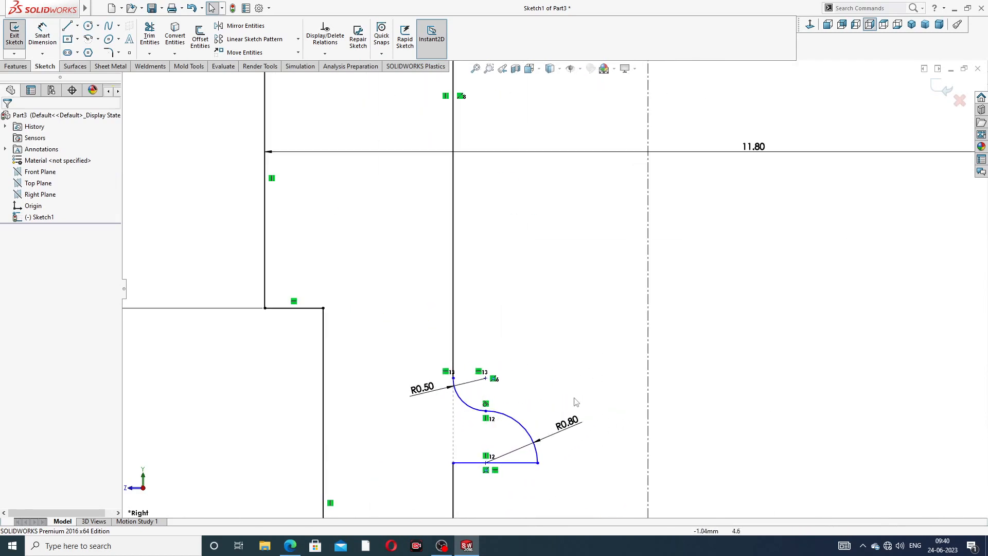
{"action": "scroll", "coordinate": [455, 395], "scroll_direction": "down", "scroll_amount": 3}
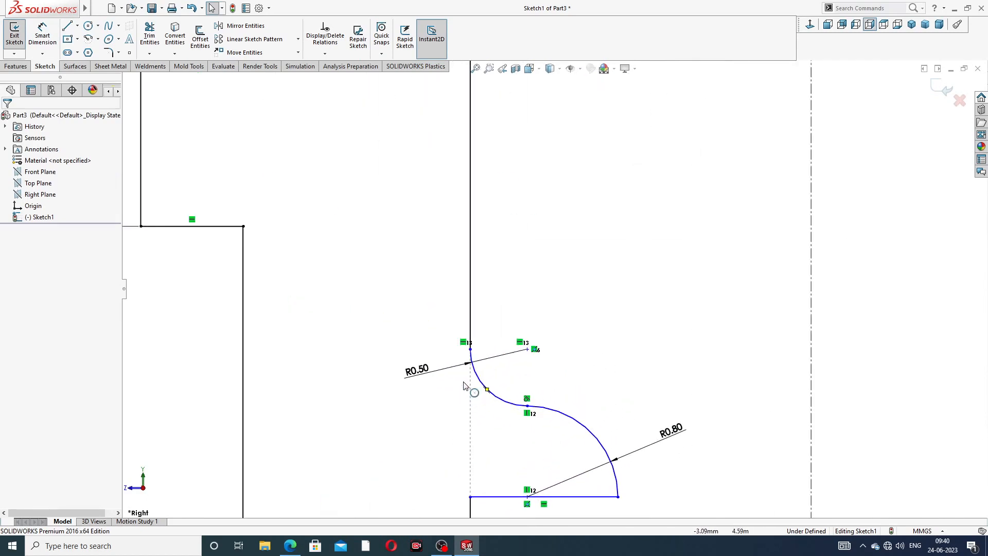
{"action": "left_click", "coordinate": [471, 350]}
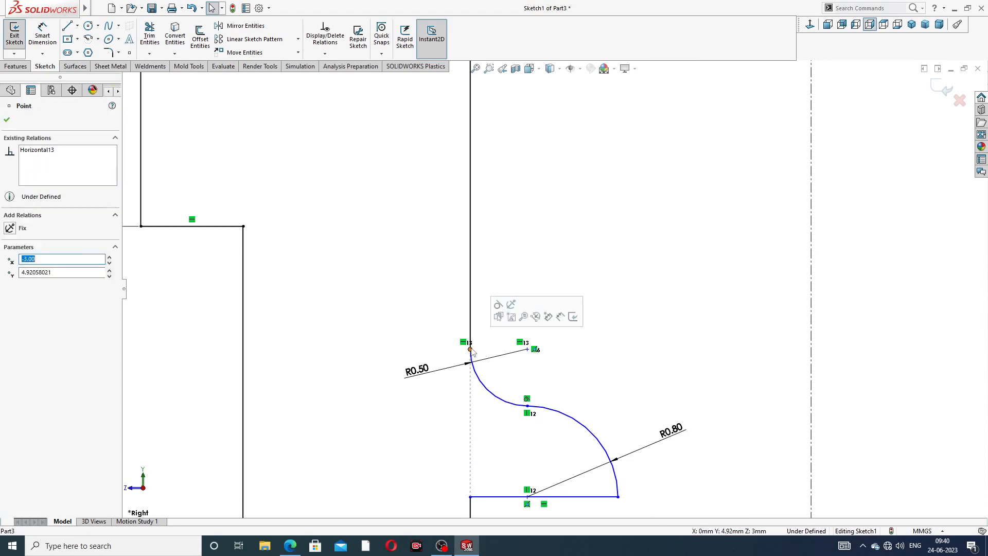
{"action": "left_click", "coordinate": [585, 372]}
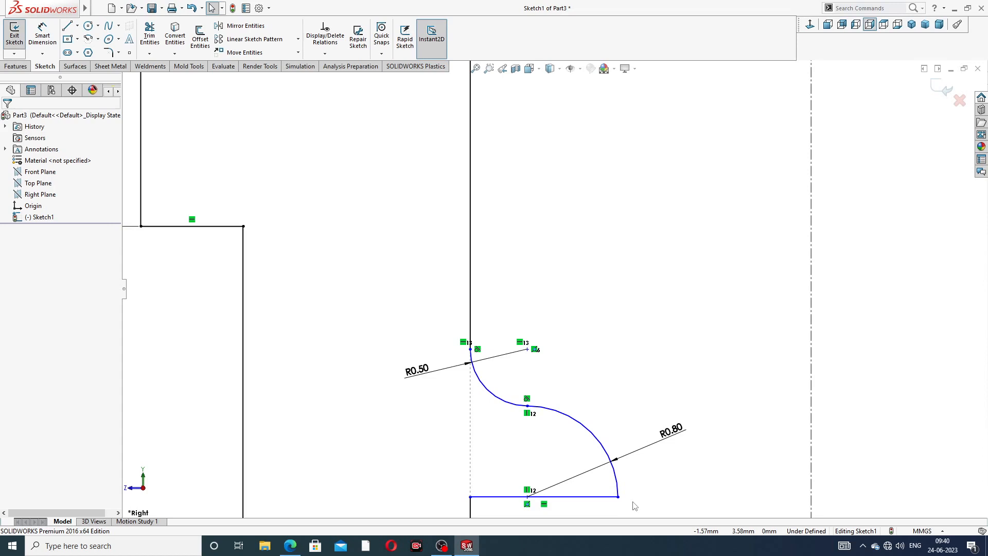
Step: Dimension the short inner vertical line between the base and the R0.80 arc's horizontal line as 1.5 mm
{"action": "scroll", "coordinate": [562, 441], "scroll_direction": "up", "scroll_amount": 2}
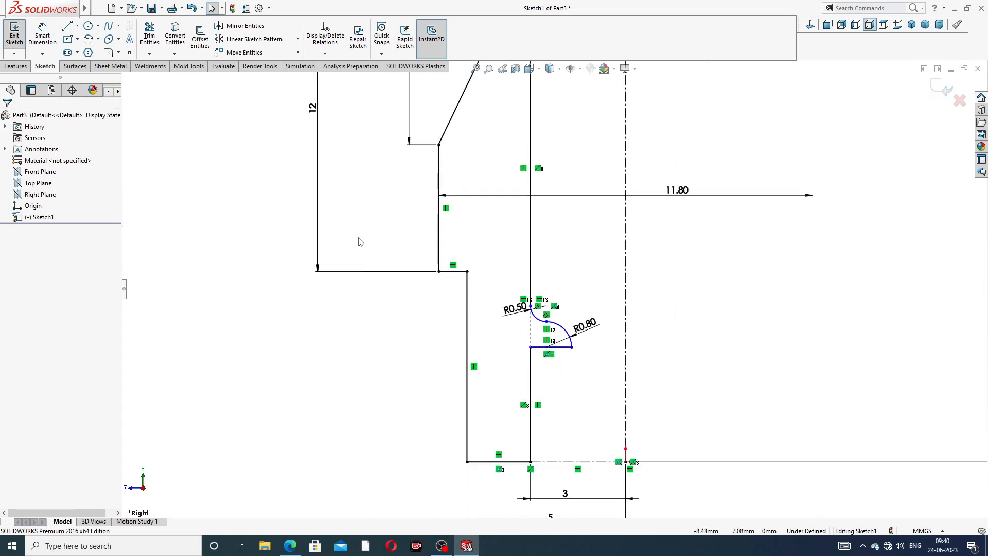
{"action": "left_click", "coordinate": [42, 35]}
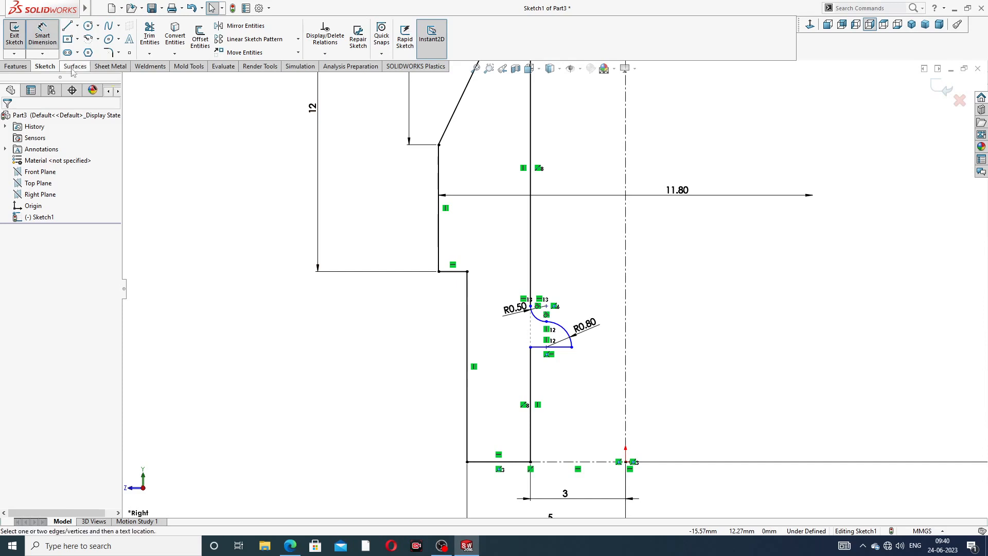
{"action": "left_click", "coordinate": [531, 381]}
{"action": "left_click", "coordinate": [564, 405]}
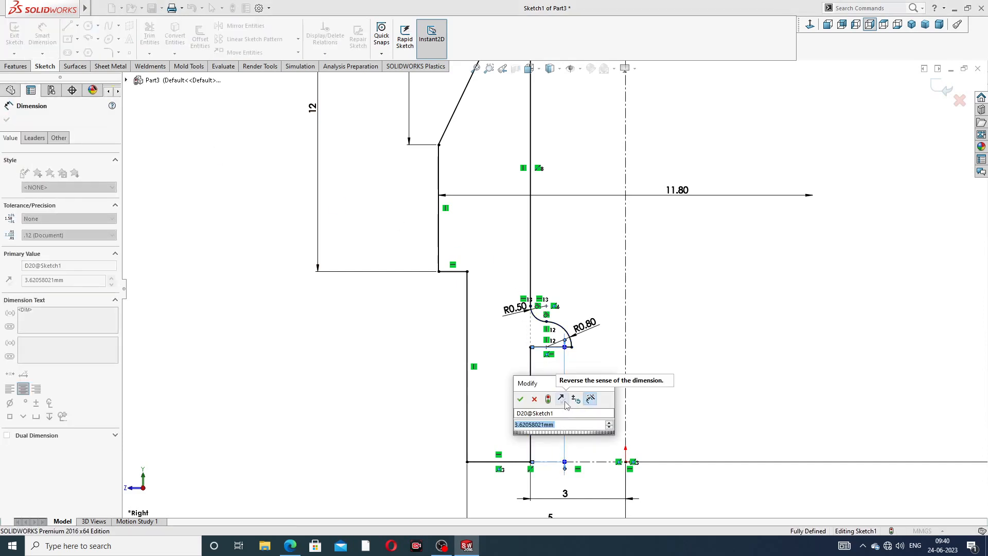
{"action": "type", "text": "1.5"}
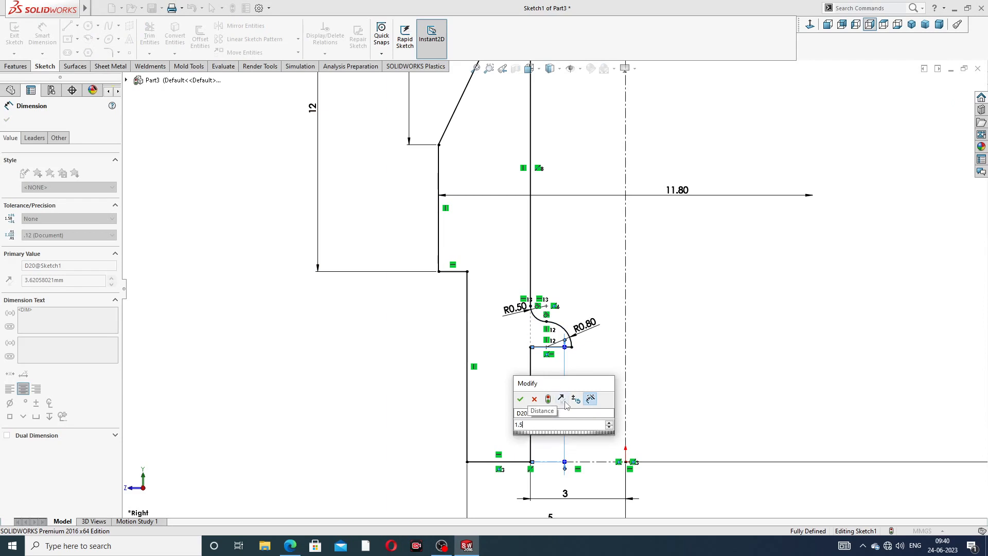
{"action": "key", "text": "Return"}
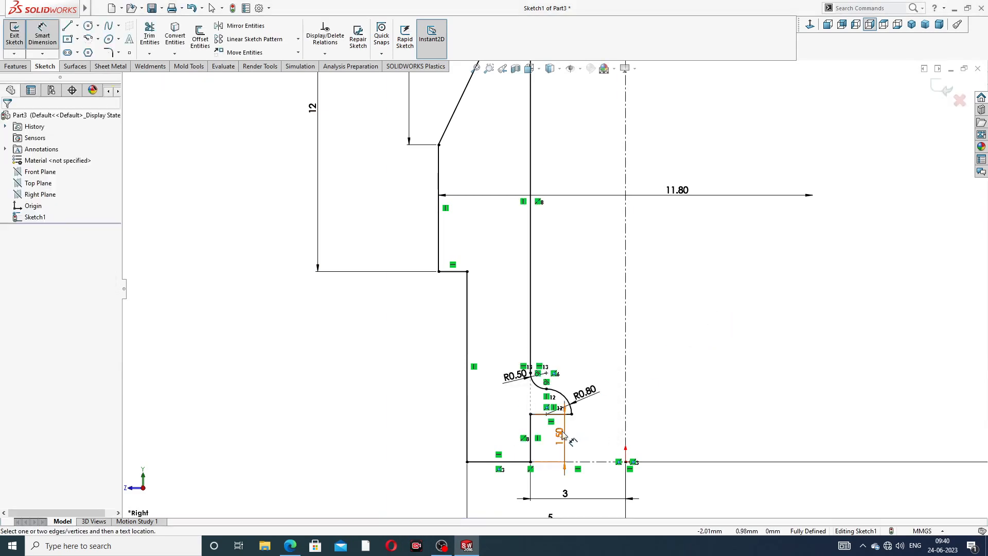
{"action": "key", "text": "f"}
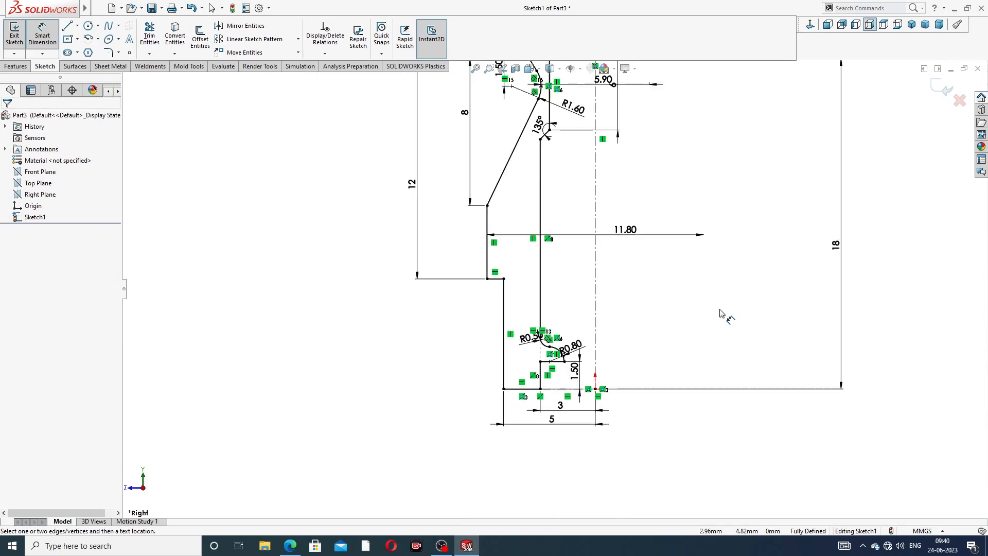
{"action": "scroll", "coordinate": [720, 298], "scroll_direction": "up", "scroll_amount": 3}
{"action": "scroll", "coordinate": [624, 164], "scroll_direction": "down", "scroll_amount": 2}
{"action": "right_click", "coordinate": [730, 120]}
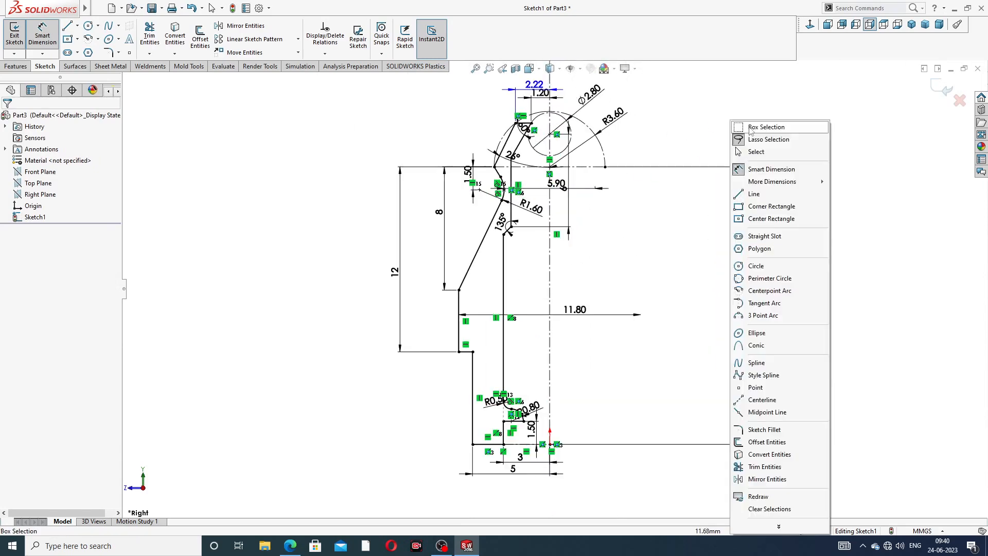
{"action": "left_click", "coordinate": [755, 151]}
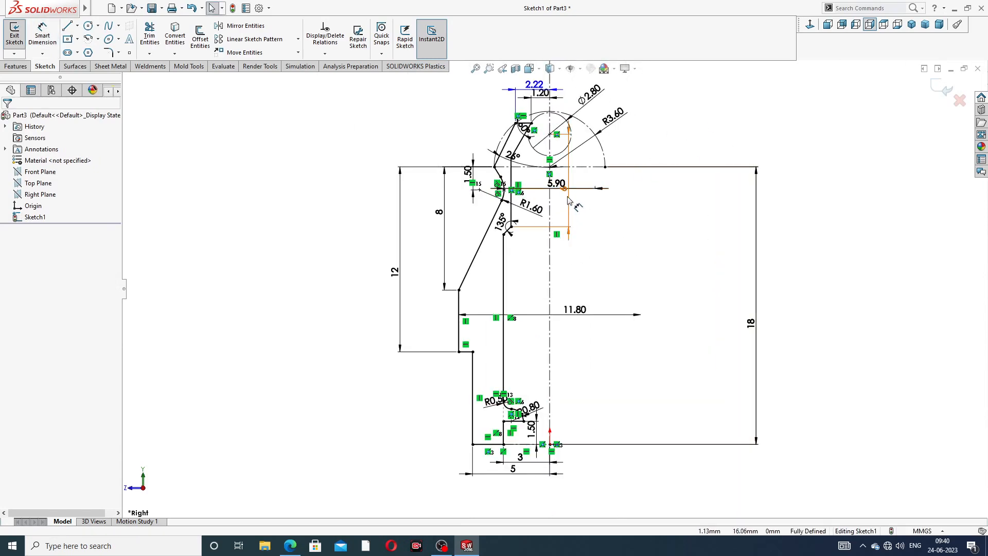
Step: Reposition the 6, 5.90, R1.60 and 135° dimensions around the neck so that they no longer overlap
{"action": "left_click_drag", "start_coordinate": [569, 196], "coordinate": [627, 195]}
{"action": "left_click", "coordinate": [749, 164]}
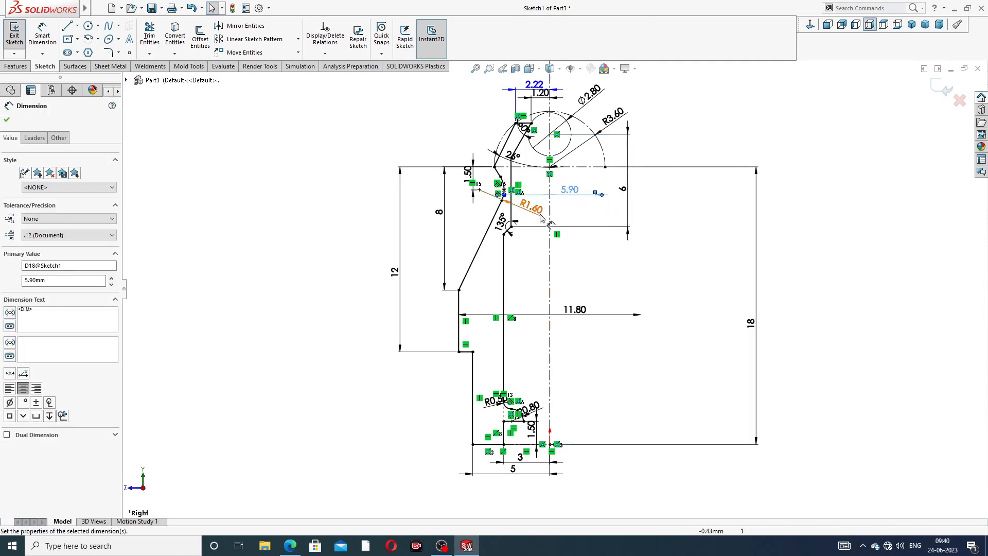
{"action": "left_click_drag", "start_coordinate": [535, 209], "coordinate": [599, 248]}
{"action": "left_click", "coordinate": [679, 232]}
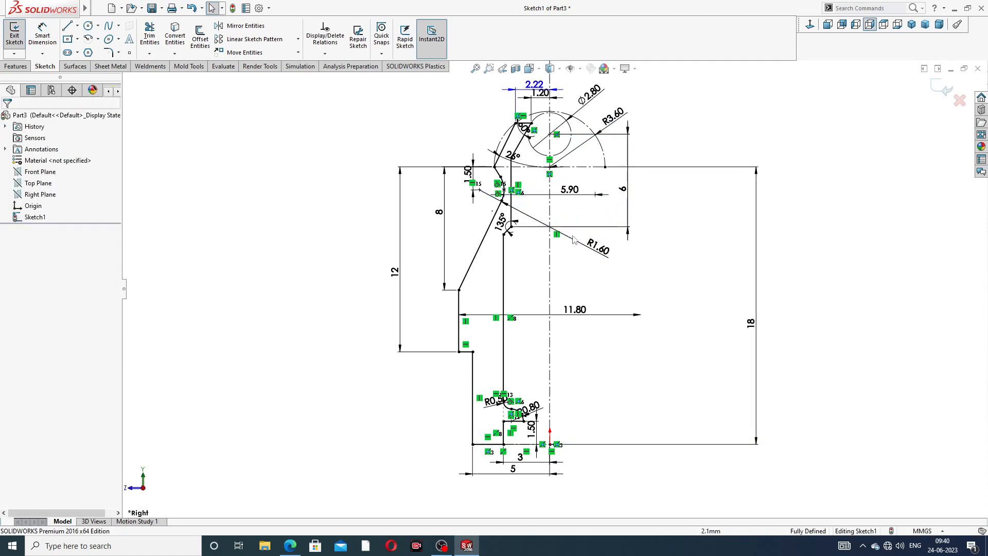
{"action": "left_click", "coordinate": [499, 226]}
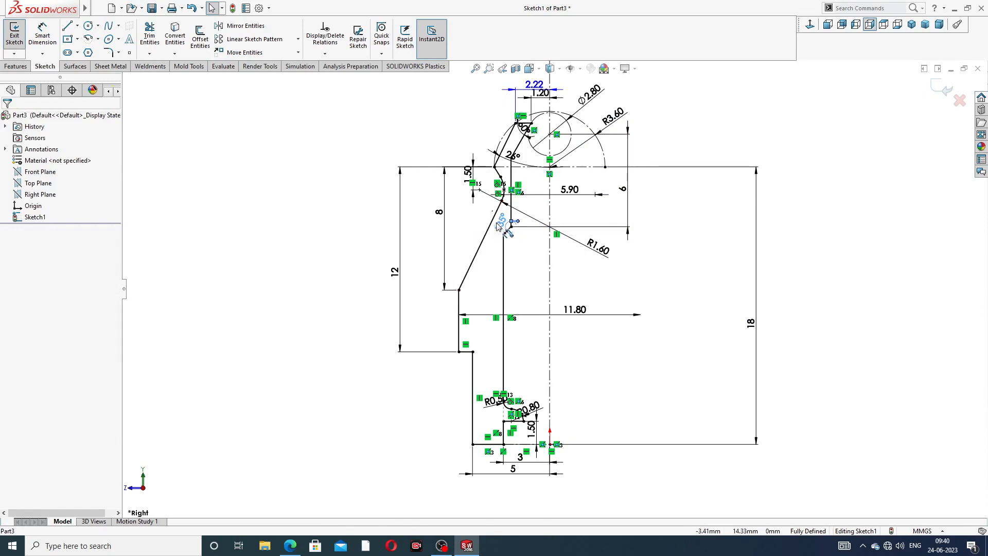
{"action": "left_click_drag", "start_coordinate": [497, 226], "coordinate": [498, 230]}
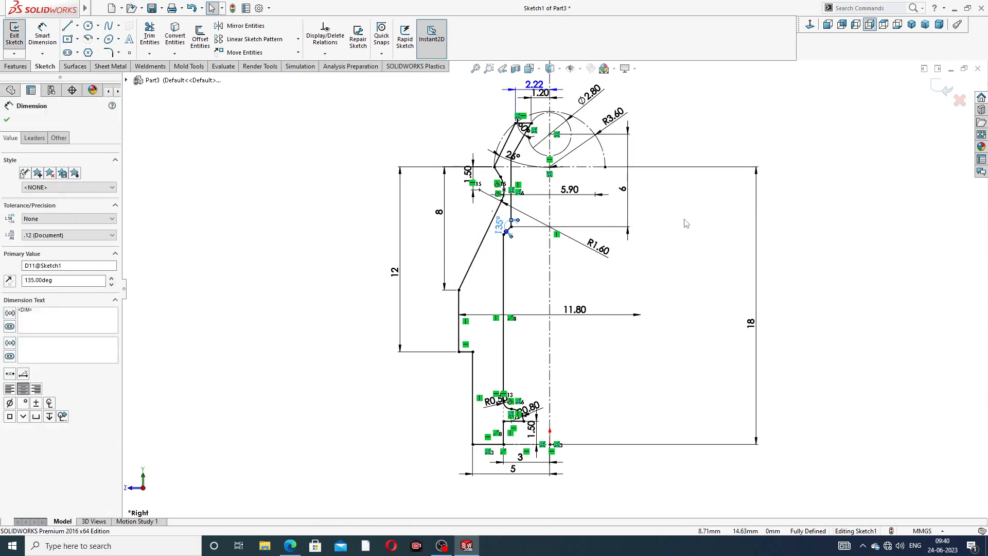
{"action": "left_click", "coordinate": [684, 220]}
Step: Move the 12, 8 and 1.50 mm vertical dimensions farther outward from the profile's outer side
{"action": "left_click_drag", "start_coordinate": [400, 270], "coordinate": [384, 238]}
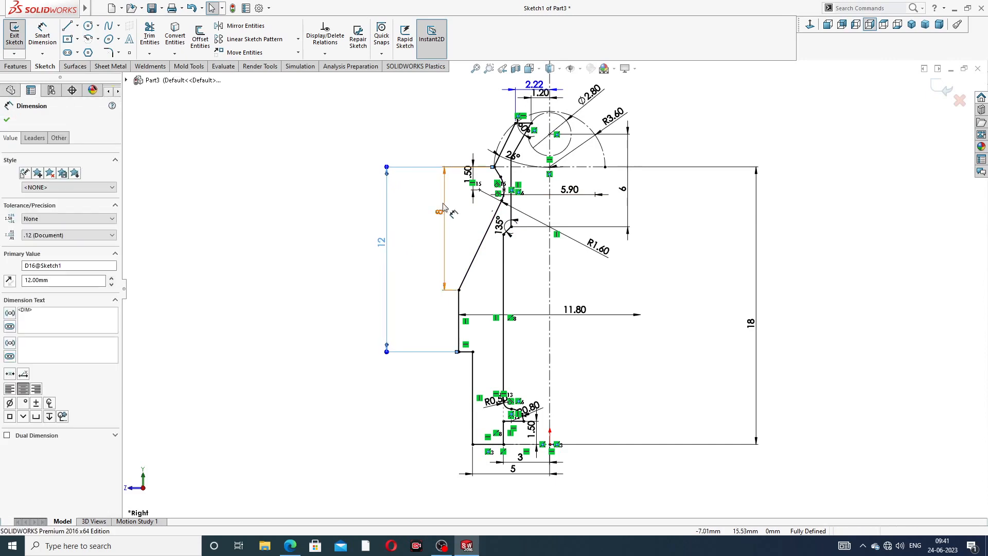
{"action": "left_click_drag", "start_coordinate": [440, 208], "coordinate": [423, 212]}
{"action": "left_click_drag", "start_coordinate": [467, 176], "coordinate": [451, 187]}
{"action": "left_click", "coordinate": [651, 137]}
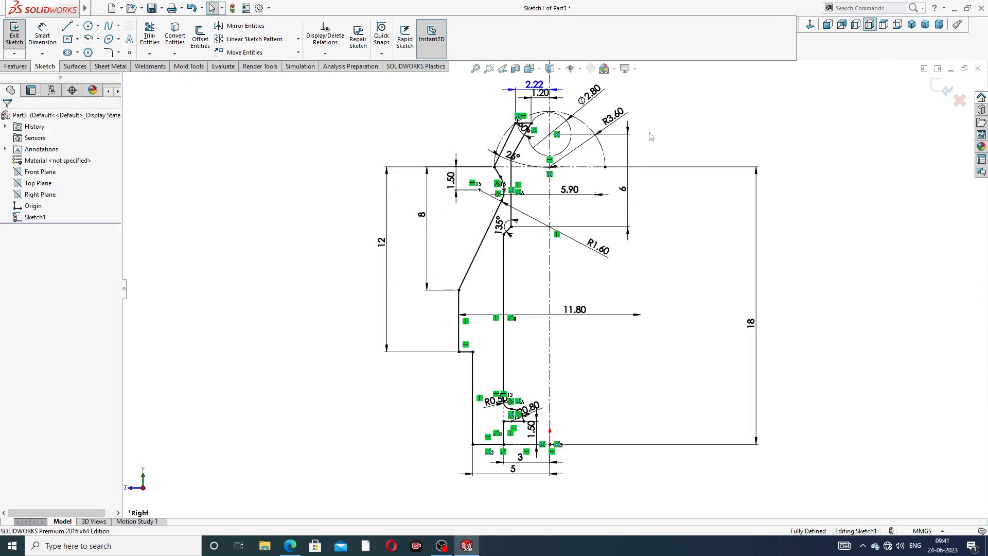
Step: Spread the R3.60 and Ø2.80 dimensions apart, bring the 18 mm dimension closer, and lower the 5 and 3 mm base dimensions
{"action": "mouse_move", "coordinate": [613, 118]}
{"action": "left_mouse_down"}
{"action": "mouse_move", "coordinate": [629, 99]}
{"action": "mouse_move", "coordinate": [598, 93]}
{"action": "left_mouse_up"}
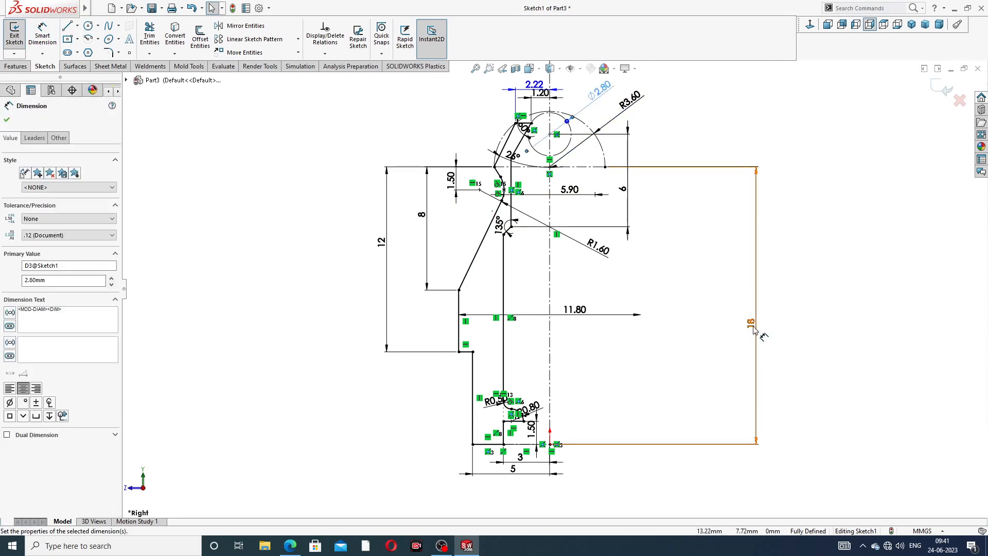
{"action": "left_click_drag", "start_coordinate": [756, 327], "coordinate": [685, 304]}
{"action": "left_click", "coordinate": [766, 291]}
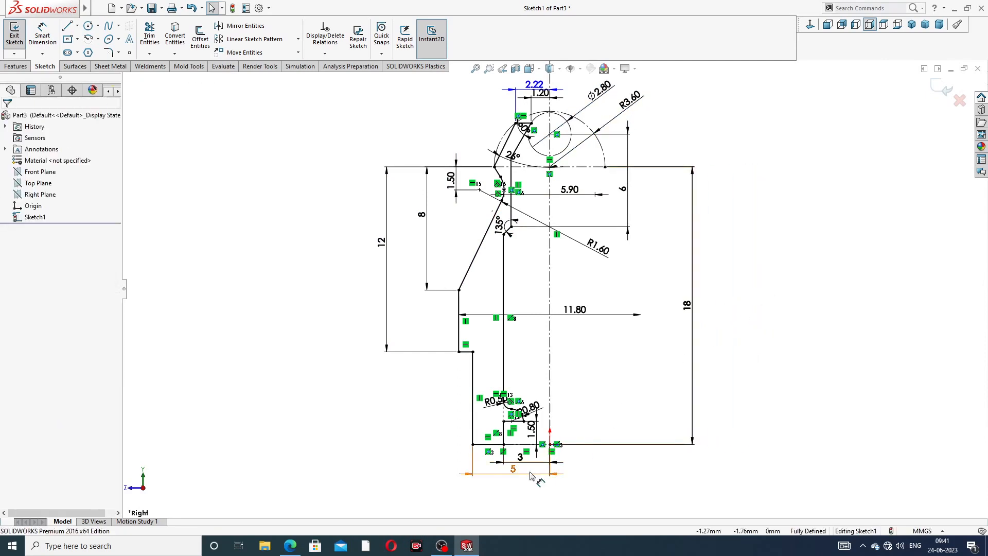
{"action": "mouse_move", "coordinate": [513, 472]}
{"action": "left_mouse_down"}
{"action": "mouse_move", "coordinate": [514, 498]}
{"action": "mouse_move", "coordinate": [520, 467]}
{"action": "left_mouse_up"}
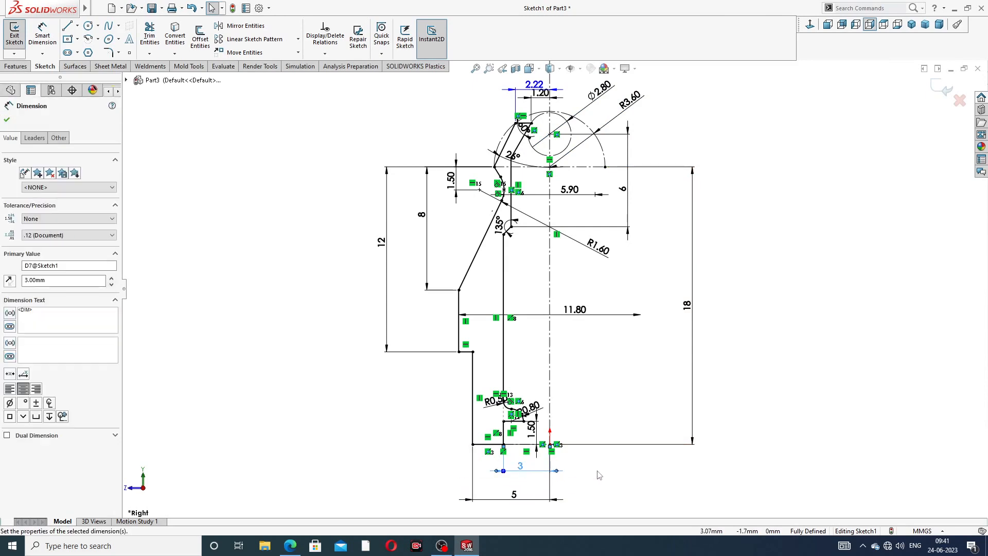
{"action": "left_click", "coordinate": [598, 471]}
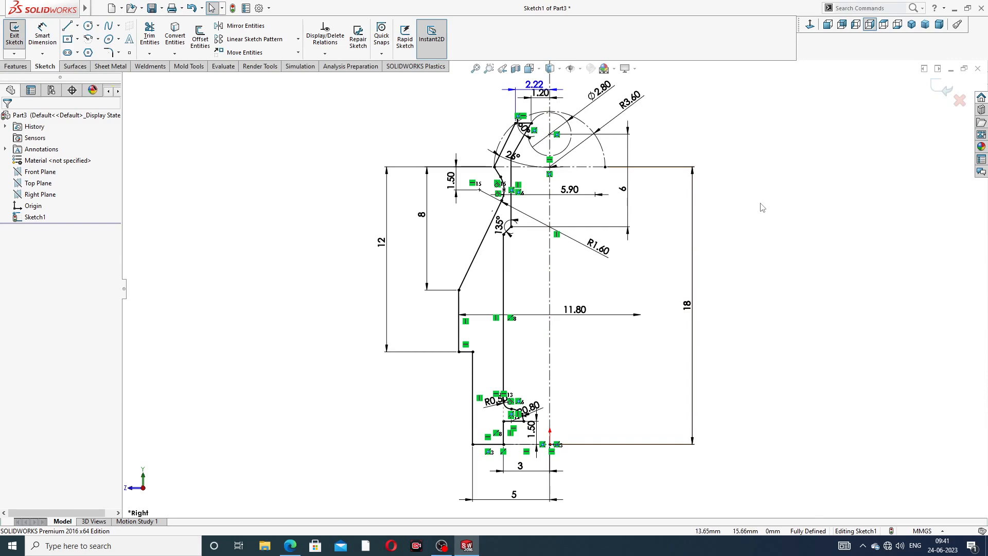
Step: Check the section profile against the PDF drawing and revolve it 360° about the vertical centerline into a solid body
{"action": "left_click", "coordinate": [290, 546]}
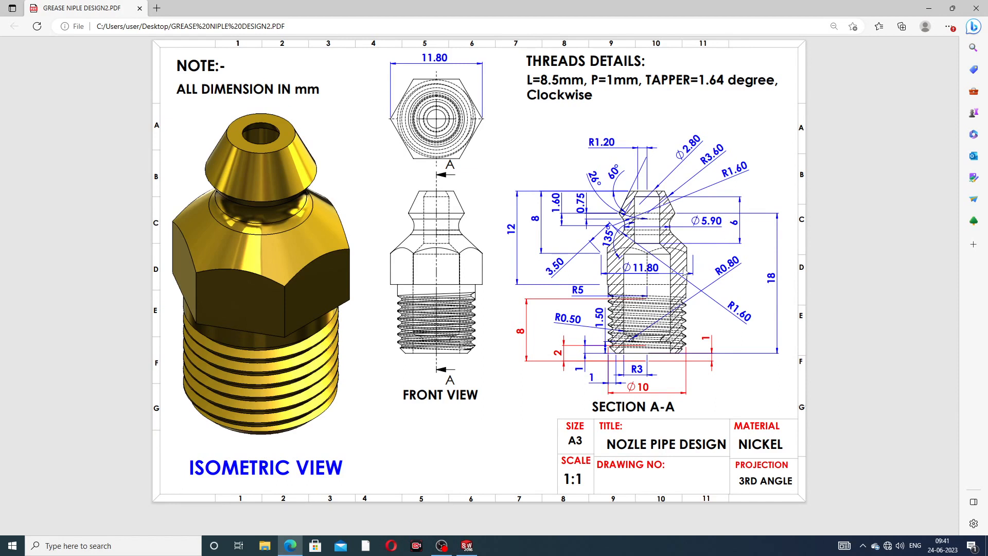
{"action": "left_click", "coordinate": [291, 546]}
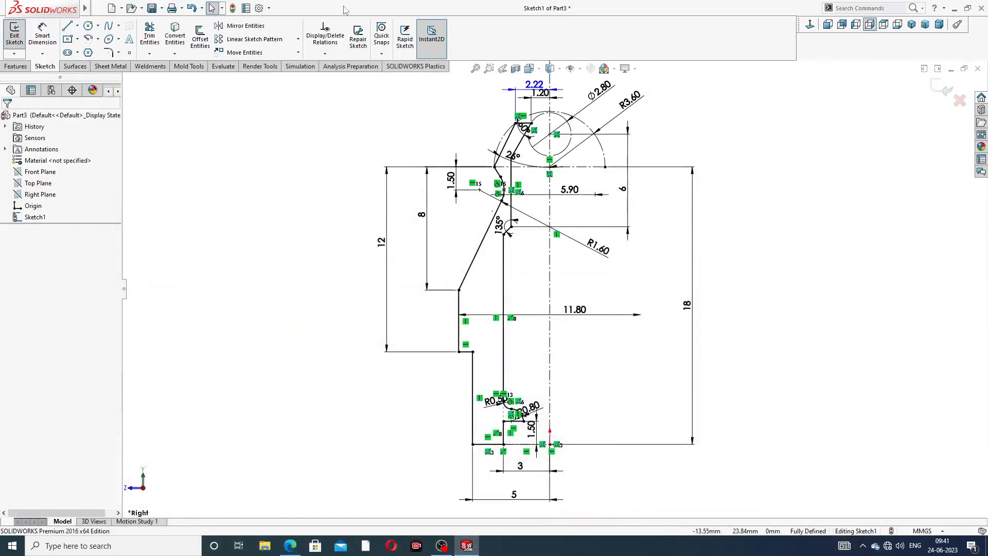
{"action": "key", "text": "f"}
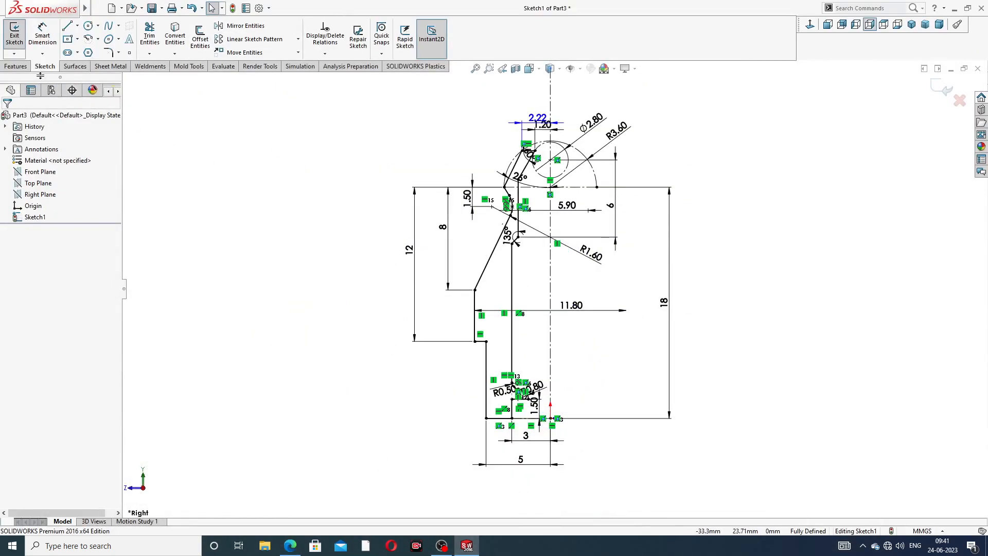
{"action": "left_click", "coordinate": [17, 66]}
{"action": "left_click", "coordinate": [50, 36]}
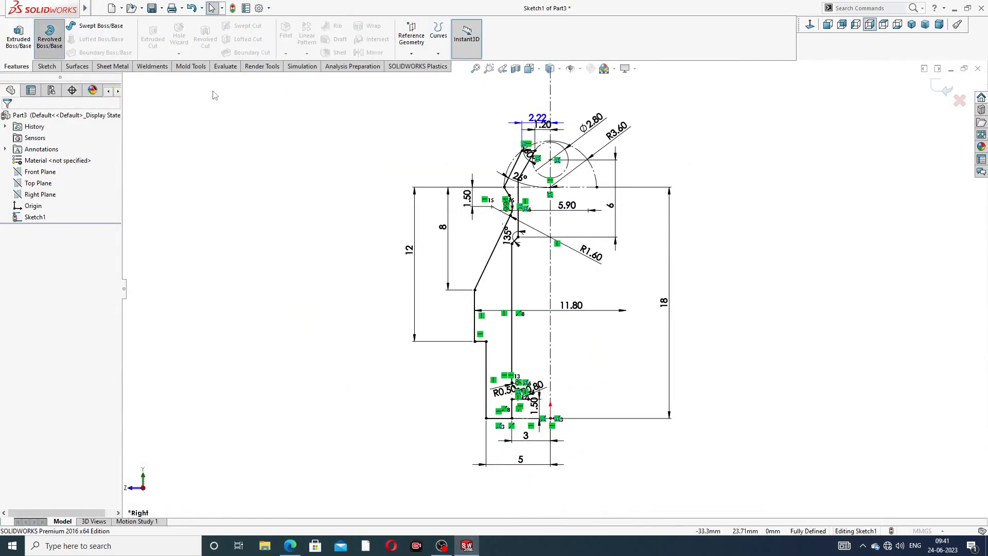
{"action": "left_click", "coordinate": [555, 291]}
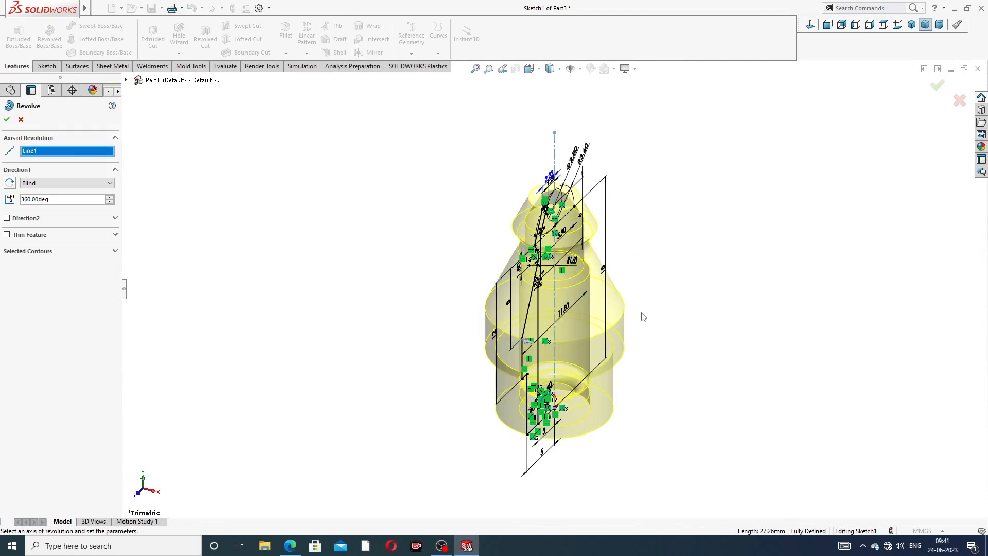
{"action": "left_click", "coordinate": [938, 86]}
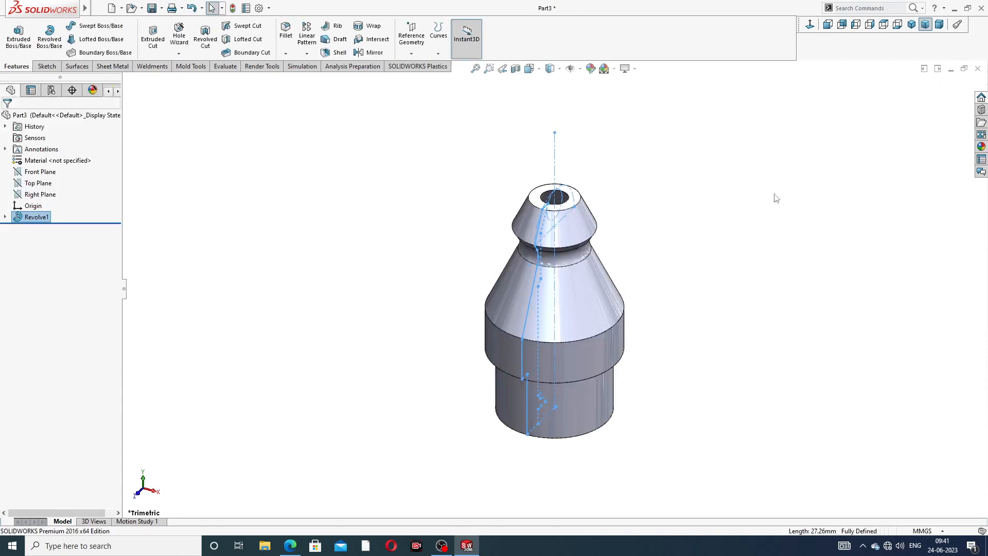
{"action": "left_click", "coordinate": [745, 253]}
{"action": "middle_click_drag", "start_coordinate": [729, 327], "coordinate": [755, 237]}
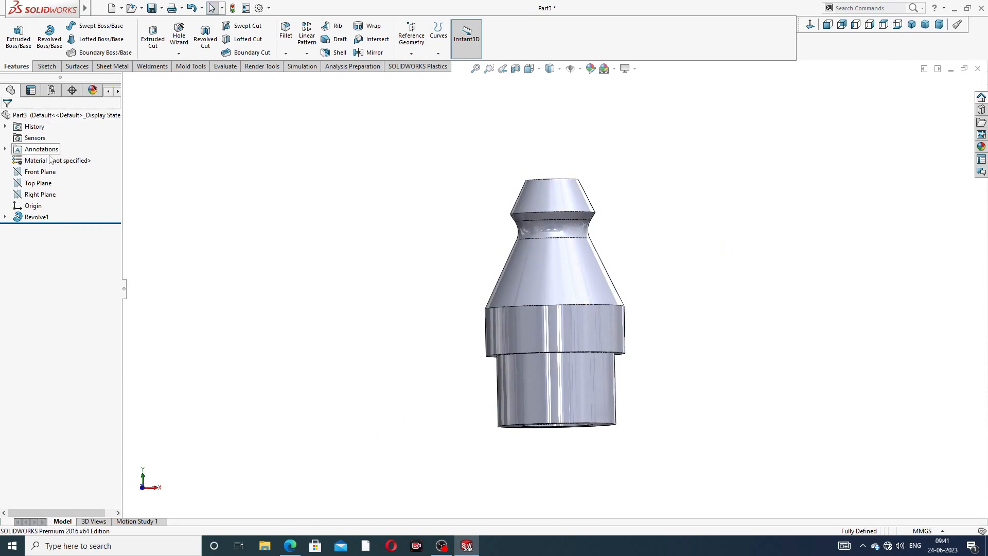
Step: Delete the revolve feature while keeping its sketch
{"action": "right_click", "coordinate": [37, 218]}
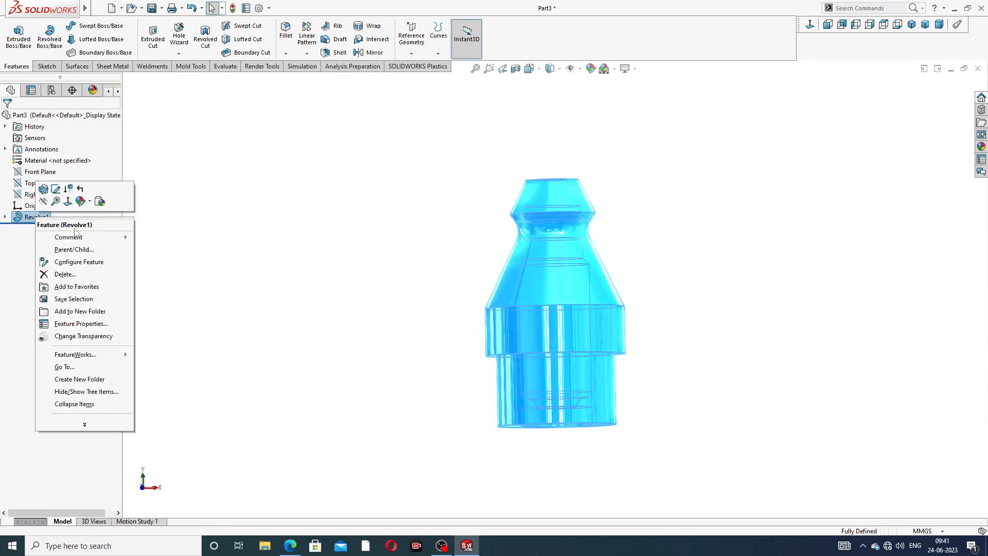
{"action": "left_click", "coordinate": [73, 277]}
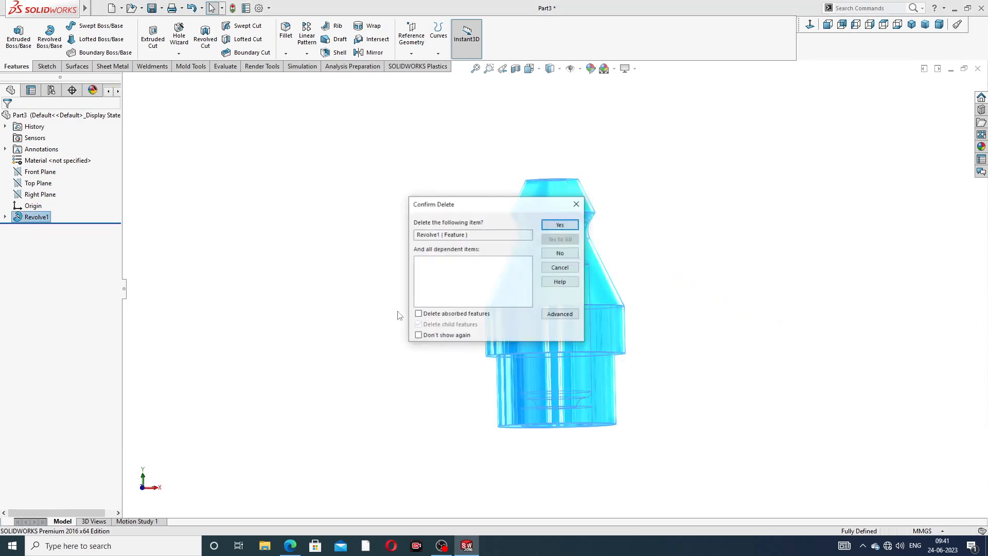
{"action": "left_click", "coordinate": [559, 226]}
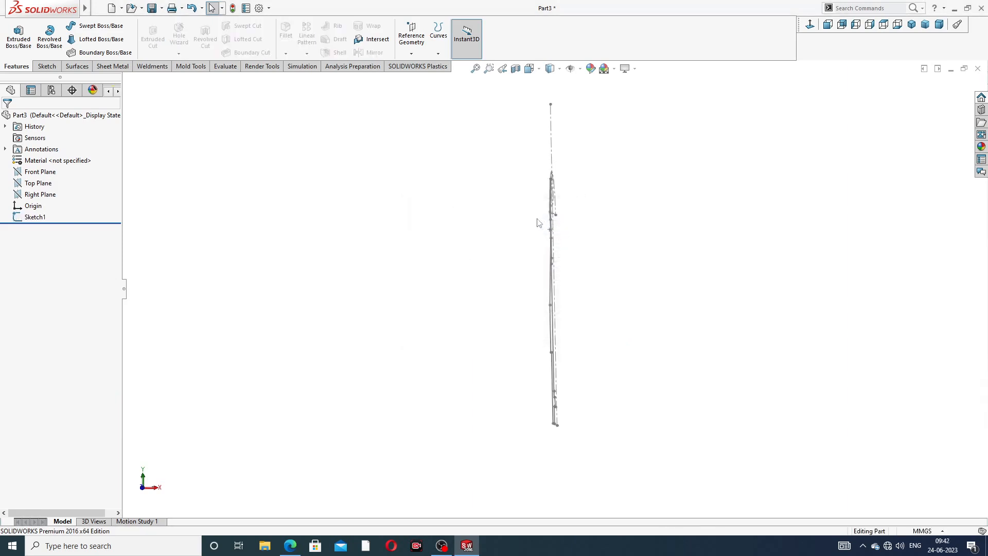
Step: Reopen the section profile sketch for editing and orient it to the Right view
{"action": "middle_click_drag", "start_coordinate": [699, 222], "coordinate": [673, 221]}
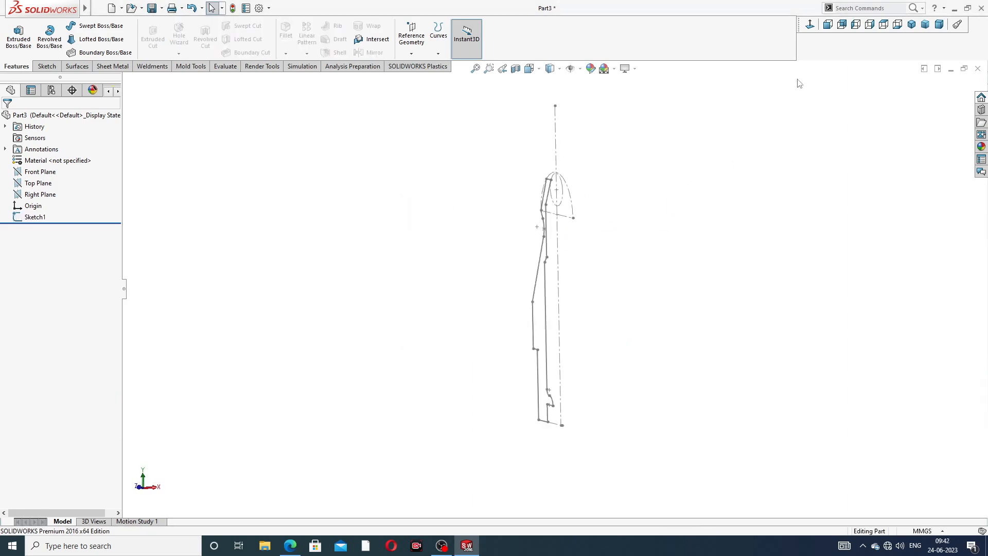
{"action": "left_click", "coordinate": [810, 26]}
{"action": "left_click", "coordinate": [32, 218]}
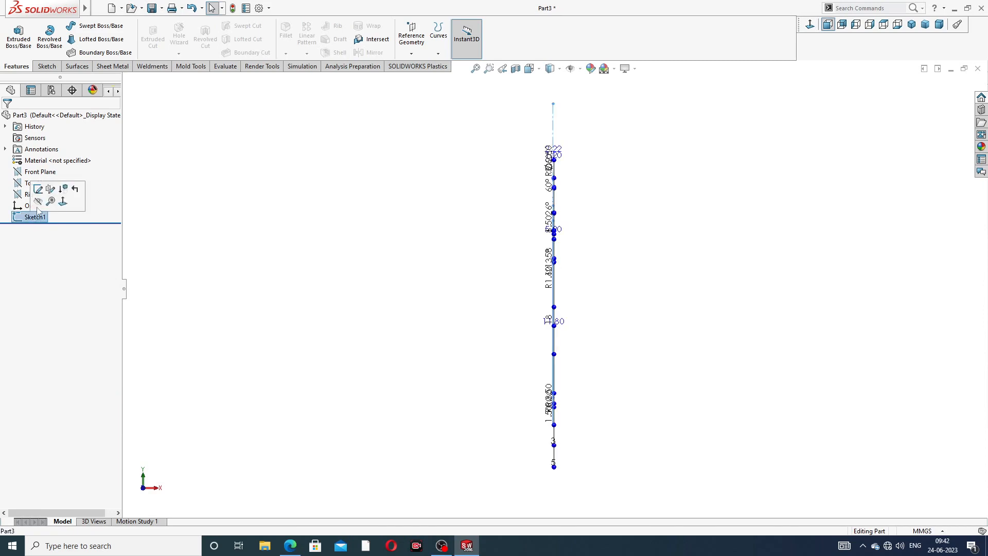
{"action": "left_click", "coordinate": [42, 193]}
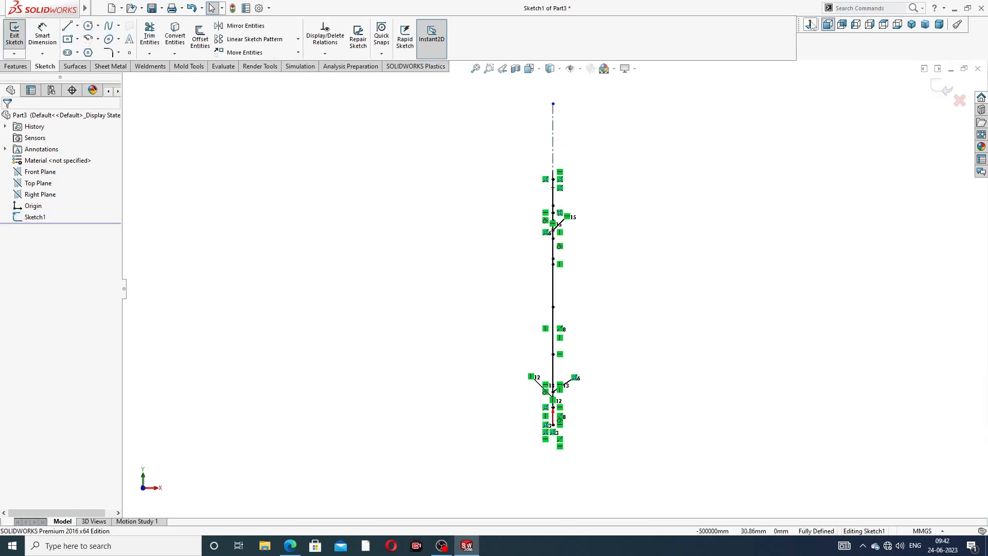
{"action": "left_click", "coordinate": [870, 25]}
Step: Compare the sketch's vertical dimensions and base geometry with section A-A in the PDF drawing
{"action": "scroll", "coordinate": [561, 403], "scroll_direction": "down", "scroll_amount": 2}
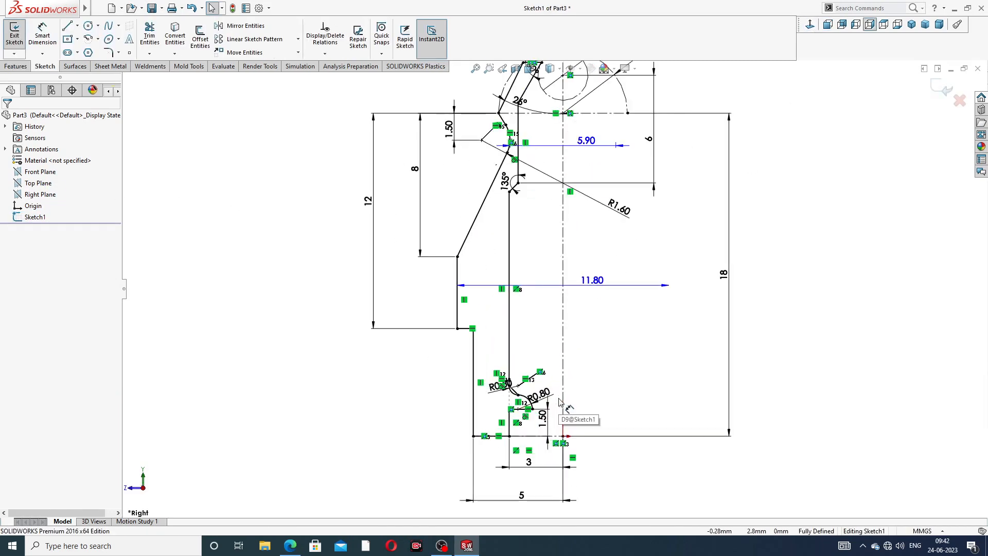
{"action": "scroll", "coordinate": [556, 339], "scroll_direction": "up", "scroll_amount": 1}
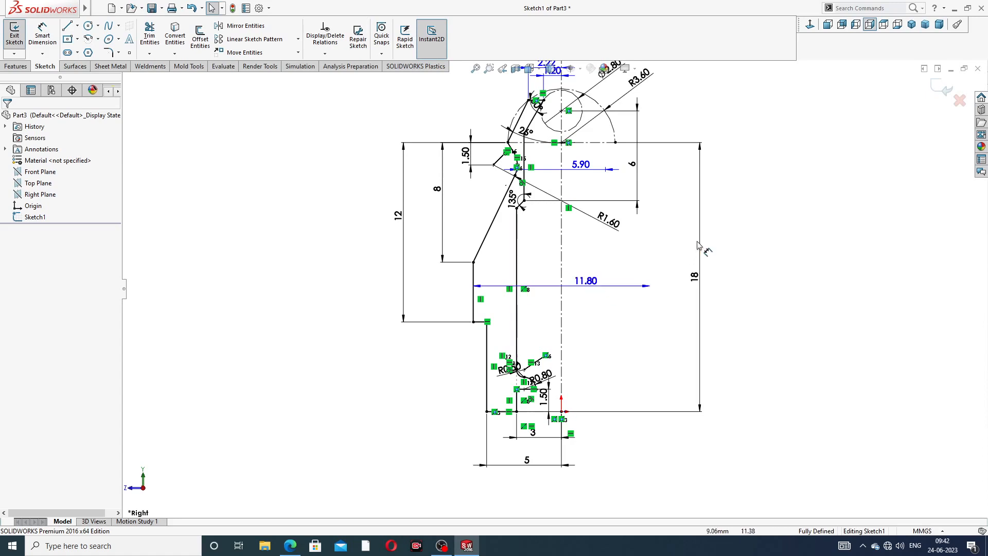
{"action": "scroll", "coordinate": [591, 320], "scroll_direction": "up", "scroll_amount": 1}
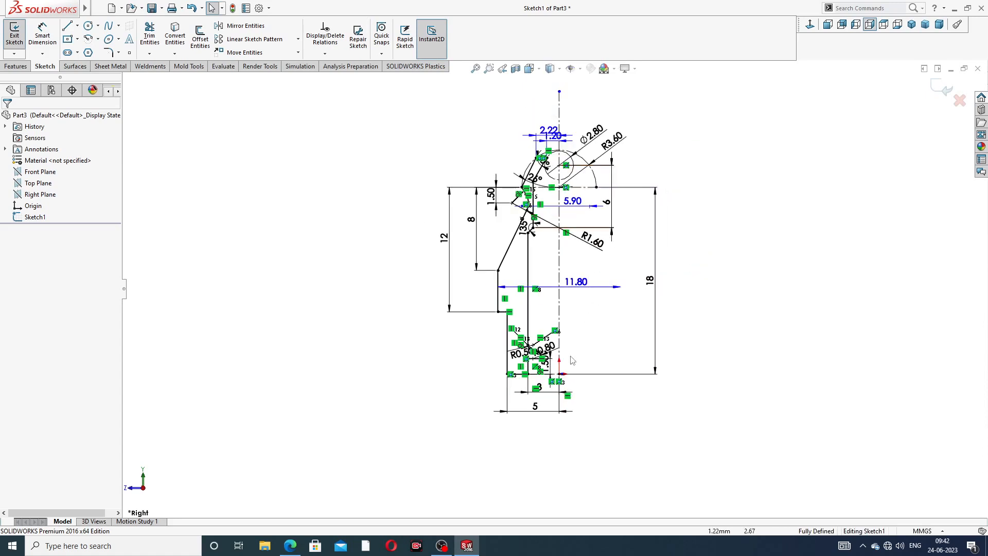
{"action": "scroll", "coordinate": [515, 324], "scroll_direction": "down", "scroll_amount": 3}
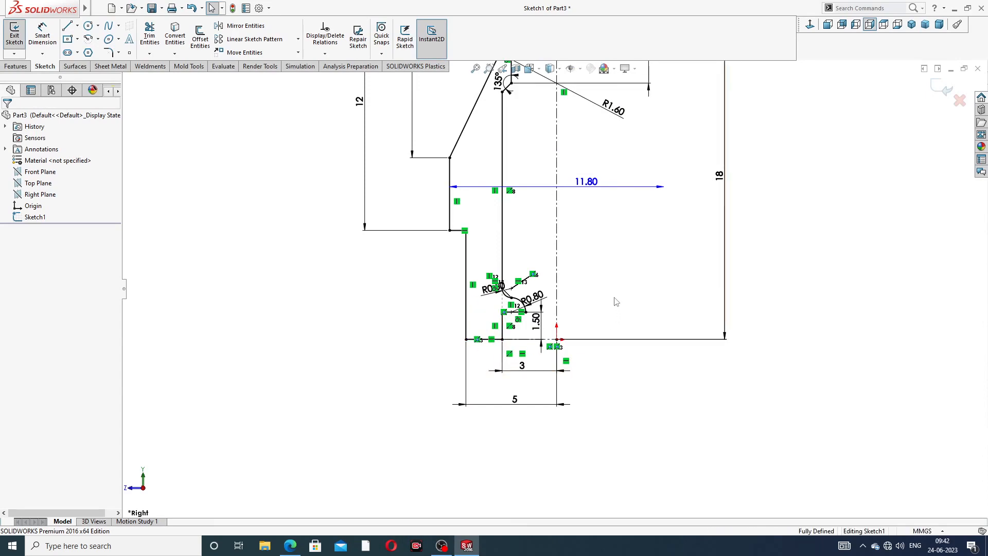
{"action": "left_click", "coordinate": [292, 546]}
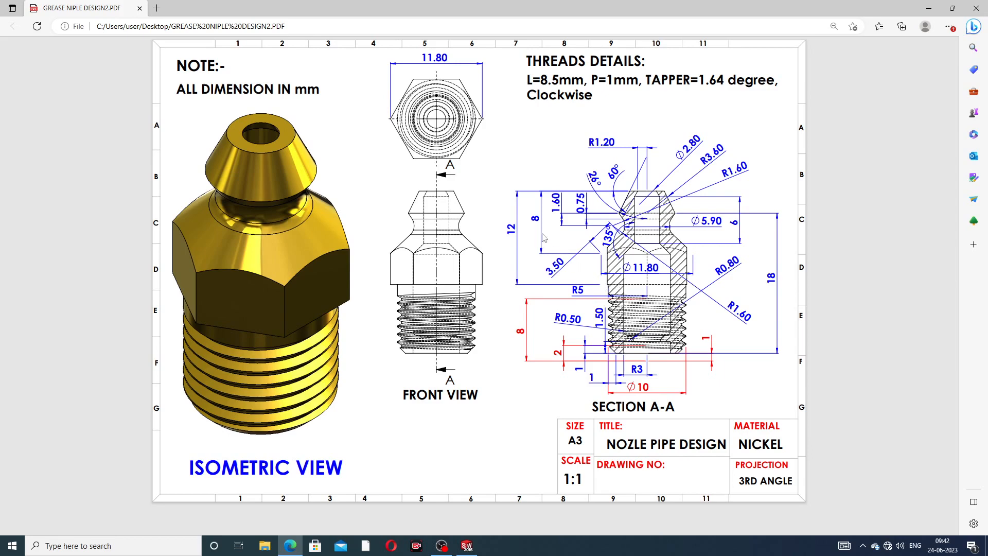
{"action": "left_click", "coordinate": [290, 545]}
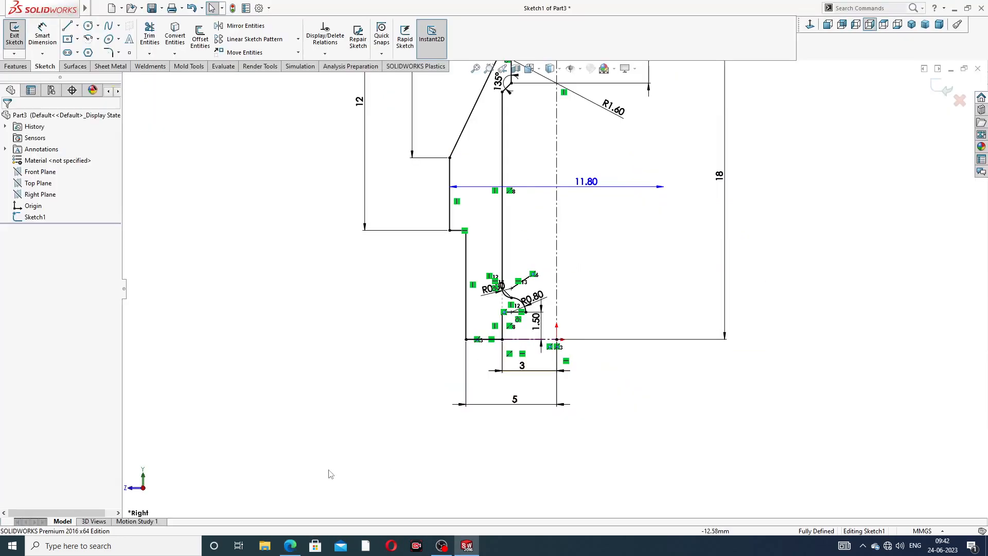
{"action": "scroll", "coordinate": [546, 192], "scroll_direction": "up", "scroll_amount": 5}
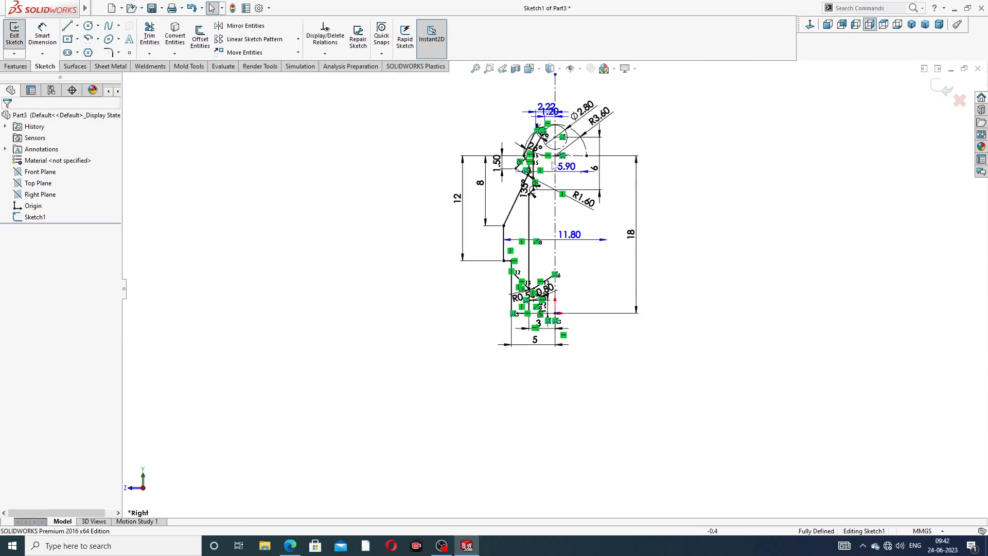
{"action": "scroll", "coordinate": [547, 246], "scroll_direction": "down", "scroll_amount": 5}
{"action": "scroll", "coordinate": [546, 246], "scroll_direction": "down", "scroll_amount": 1}
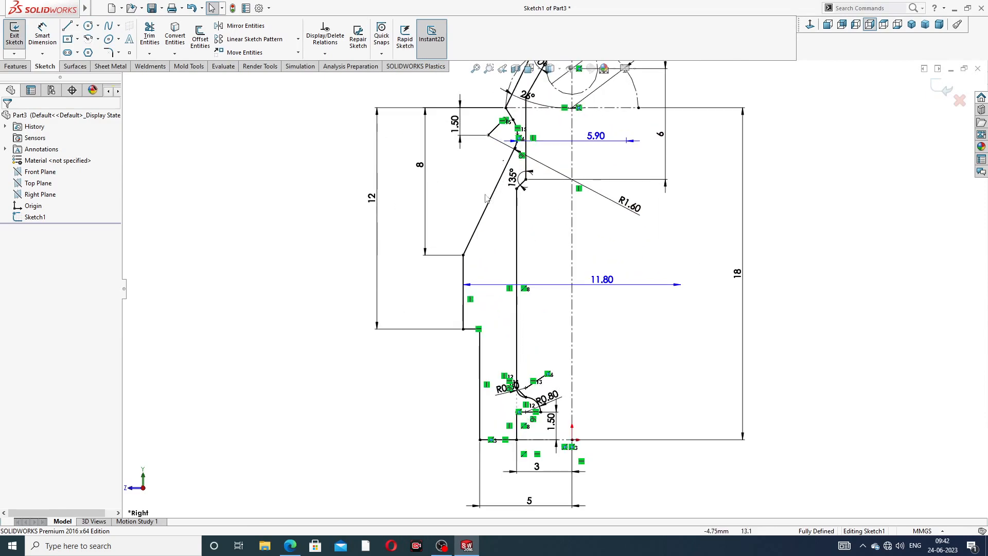
{"action": "scroll", "coordinate": [518, 153], "scroll_direction": "up", "scroll_amount": 1}
{"action": "scroll", "coordinate": [518, 153], "scroll_direction": "down", "scroll_amount": 2}
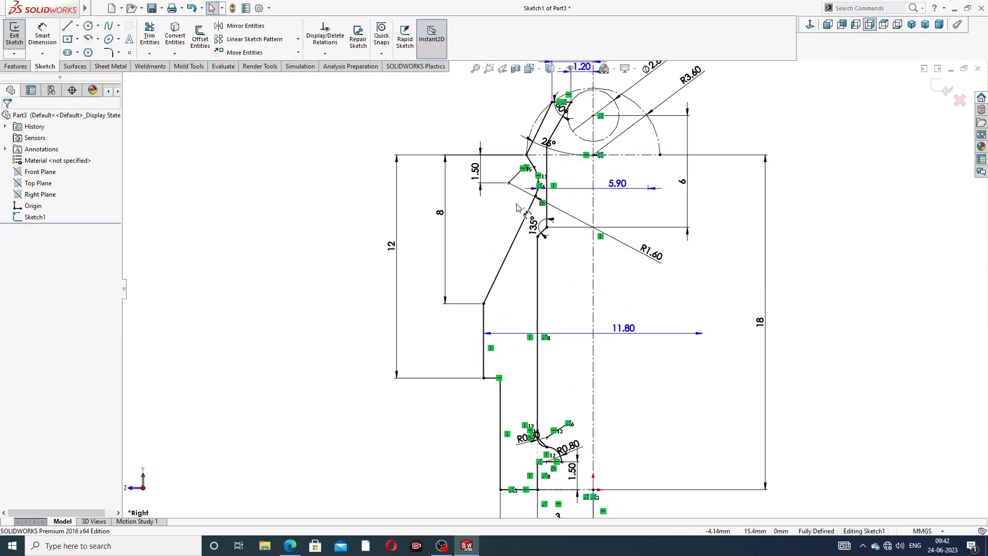
Step: Set the vertical dimension from the R3.60 center level down to the collar's lower edge to 10 mm
{"action": "left_click", "coordinate": [394, 249]}
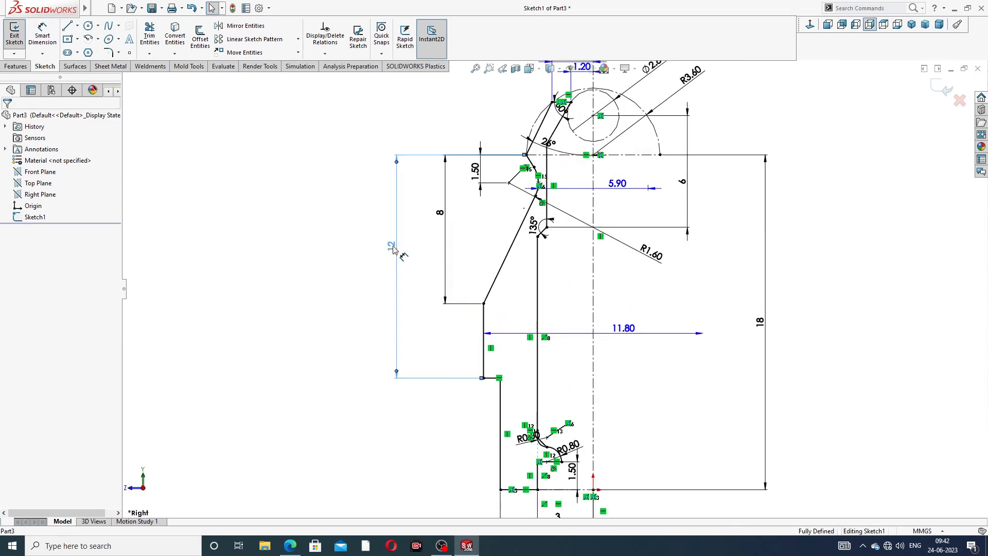
{"action": "double_click", "coordinate": [393, 246]}
{"action": "type", "text": "10"}
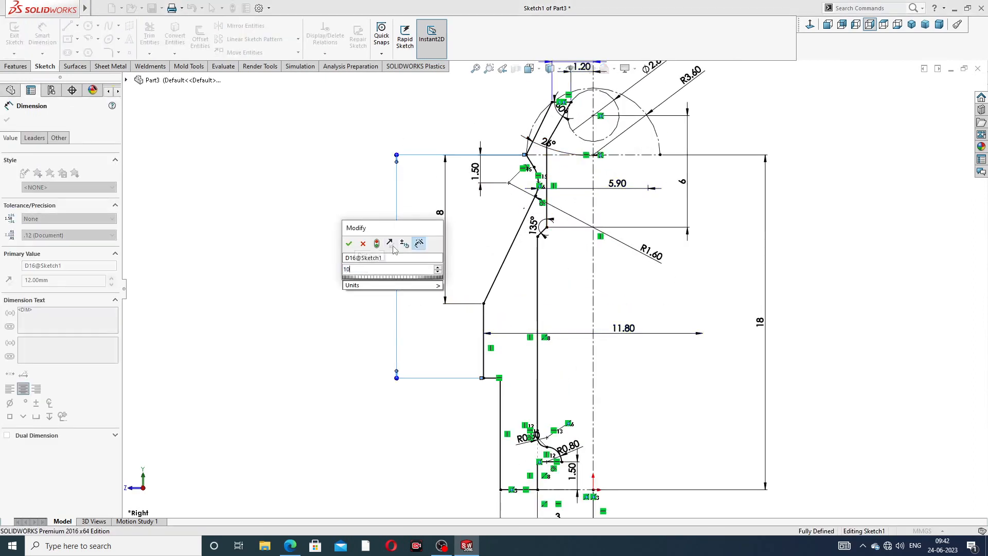
{"action": "key", "text": "Return"}
{"action": "left_click", "coordinate": [852, 249]}
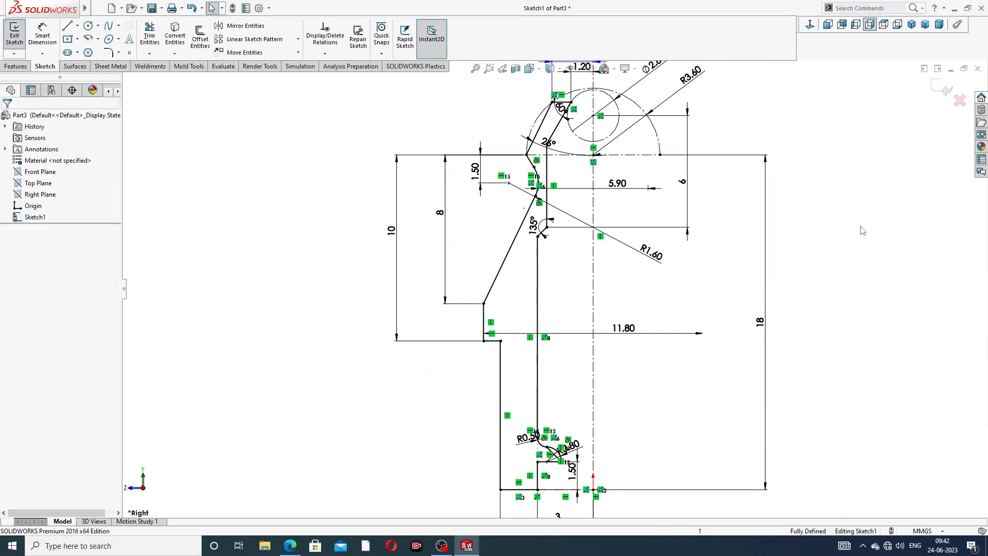
Step: Set the vertical dimension from the R3.60 center level down to the collar's upper corner to 7 mm
{"action": "left_click", "coordinate": [438, 214]}
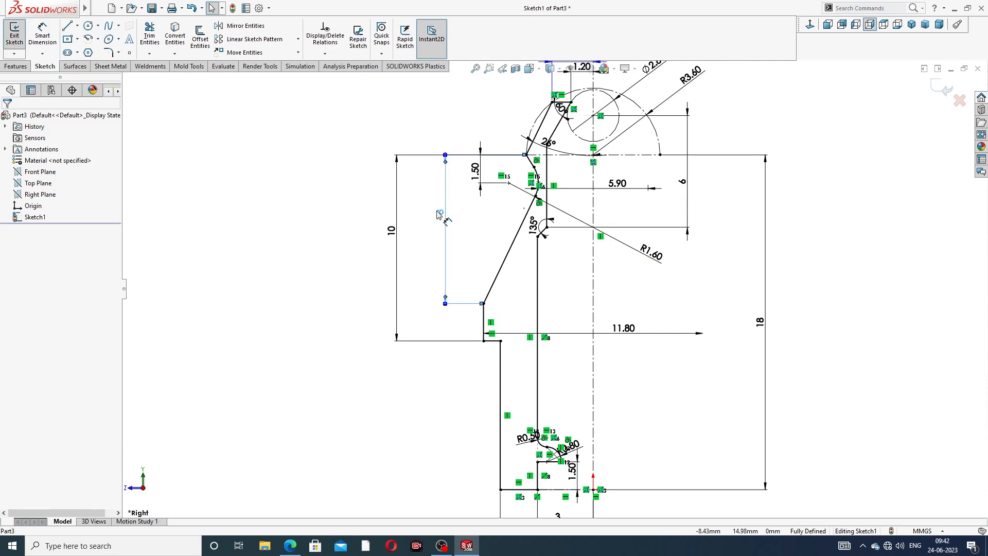
{"action": "left_click", "coordinate": [439, 211]}
{"action": "type", "text": "7"}
{"action": "key", "text": "Return"}
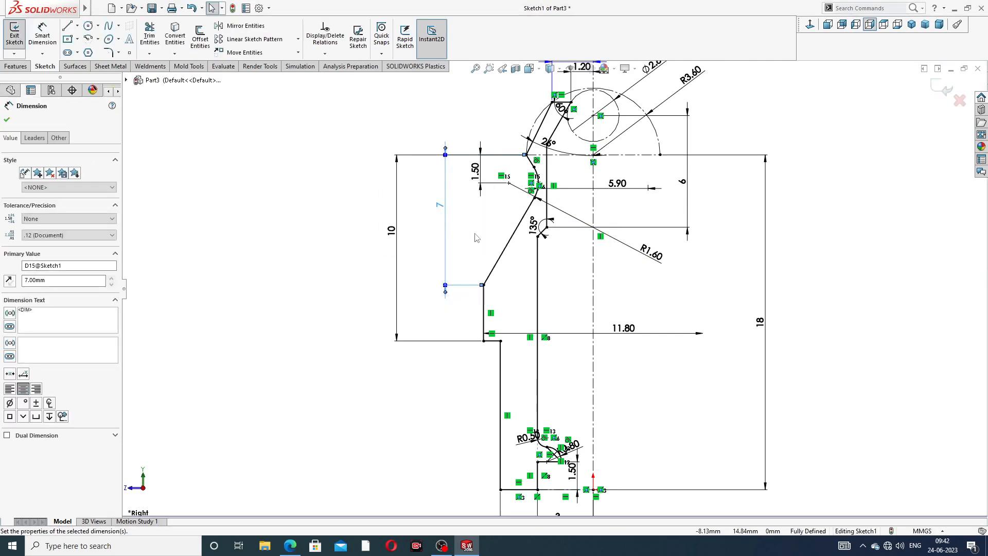
{"action": "left_click", "coordinate": [834, 231]}
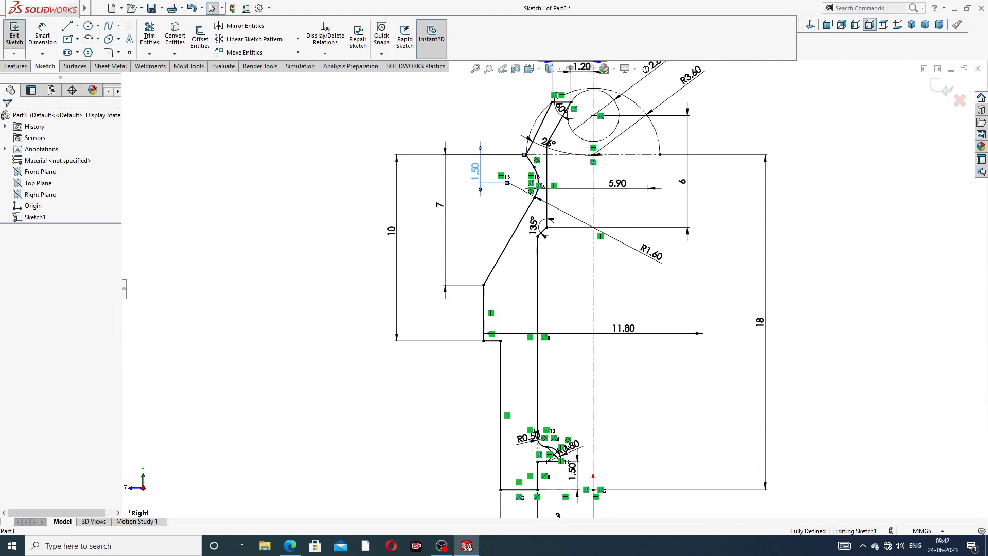
Step: Try to set the R1.60 arc center's vertical offset to 0.75 mm, and undo the recent changes to the profile's vertical dimensions
{"action": "double_click", "coordinate": [475, 172]}
{"action": "type", "text": ".7"}
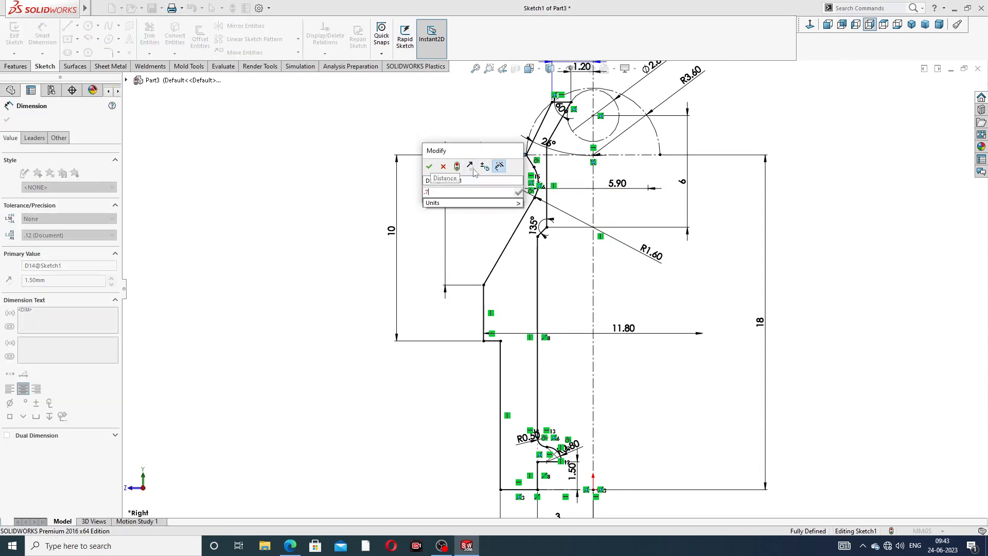
{"action": "type", "text": "5"}
{"action": "key", "text": "Return"}
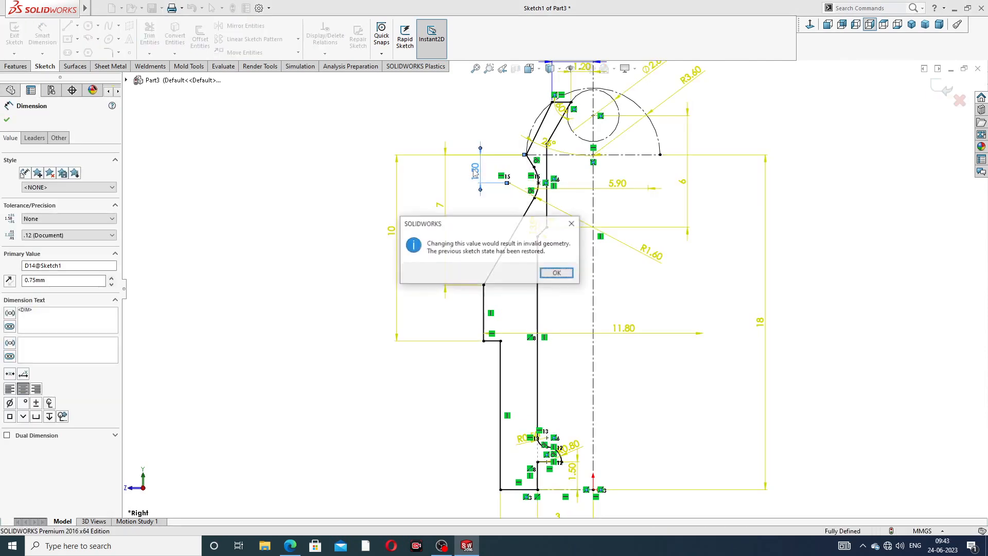
{"action": "left_click", "coordinate": [567, 223]}
{"action": "left_click", "coordinate": [889, 165]}
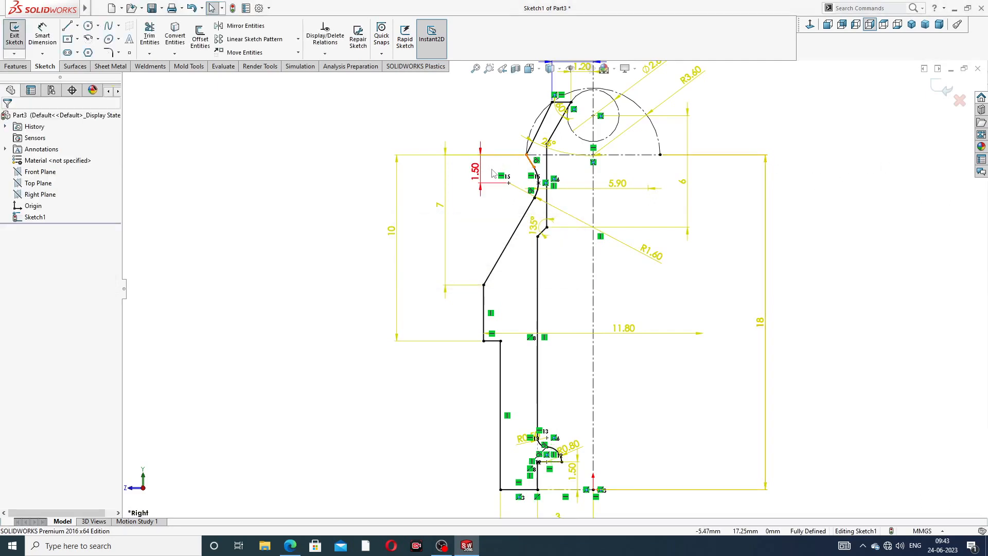
{"action": "key", "text": "ctrl+z"}
{"action": "key", "text": "ctrl+z"}
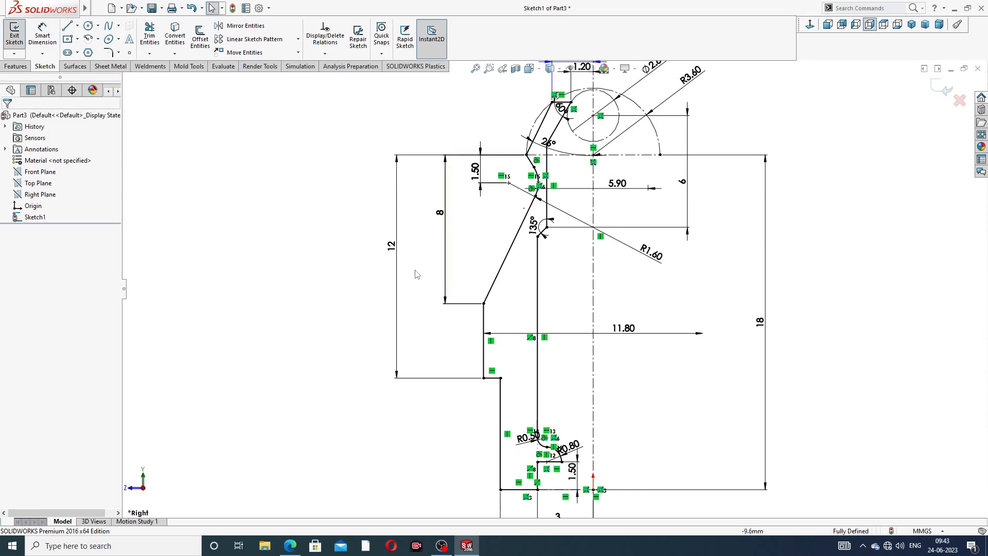
Step: Set the outermost vertical dimension, reaching the collar's lower edge, to 10 mm
{"action": "double_click", "coordinate": [391, 246]}
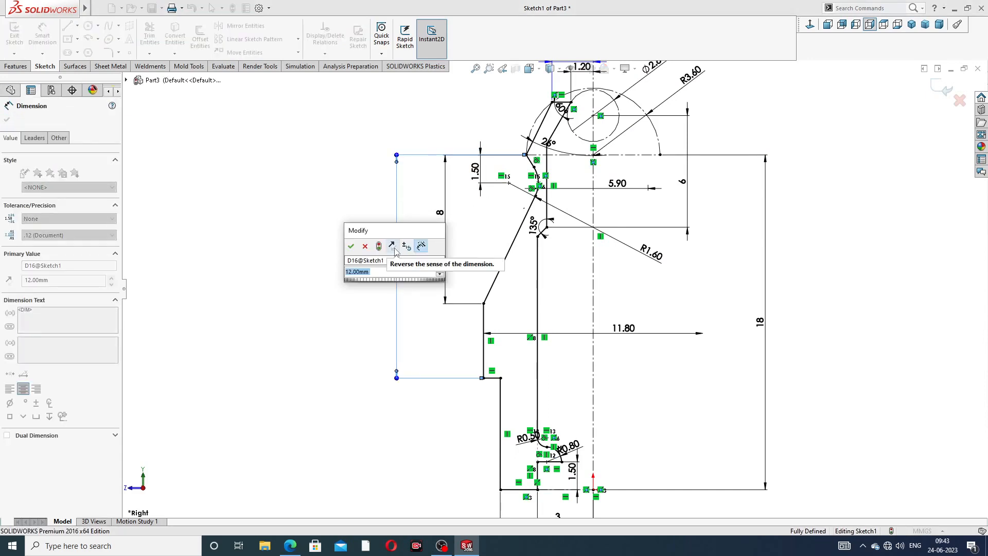
{"action": "type", "text": "10"}
{"action": "key", "text": "Return"}
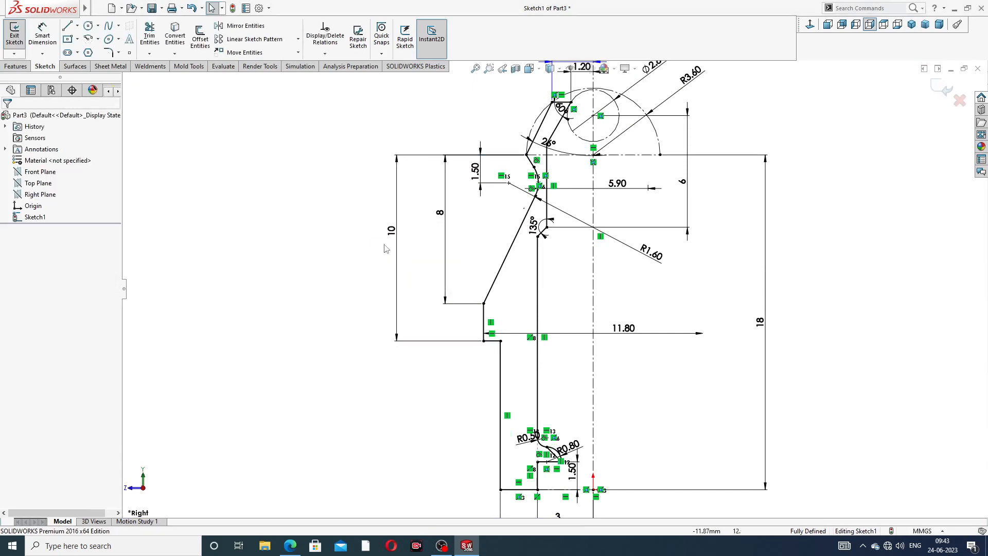
Step: Set the vertical dimension from the R3.60 center level down to the collar's upper corner to 7 mm
{"action": "double_click", "coordinate": [440, 213]}
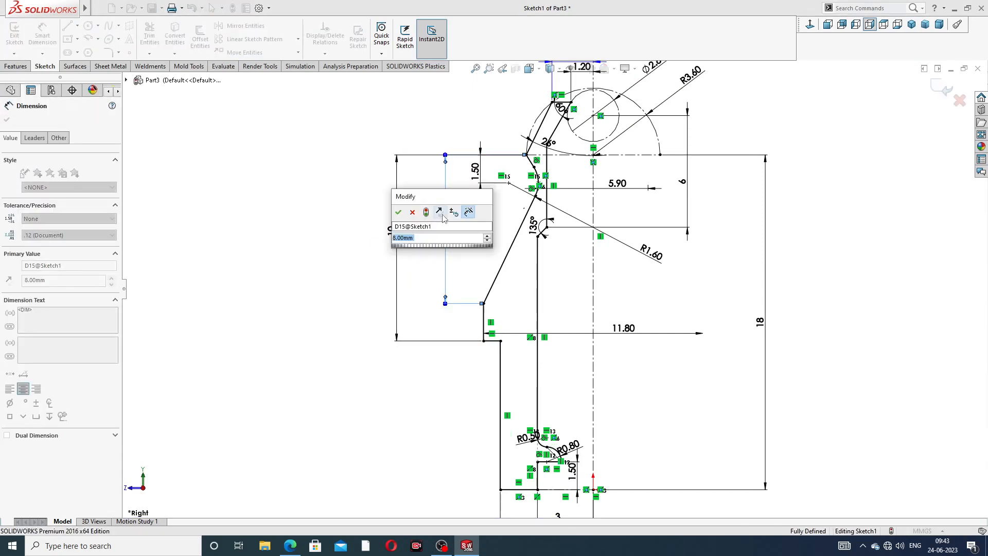
{"action": "type", "text": "7"}
{"action": "key", "text": "Return"}
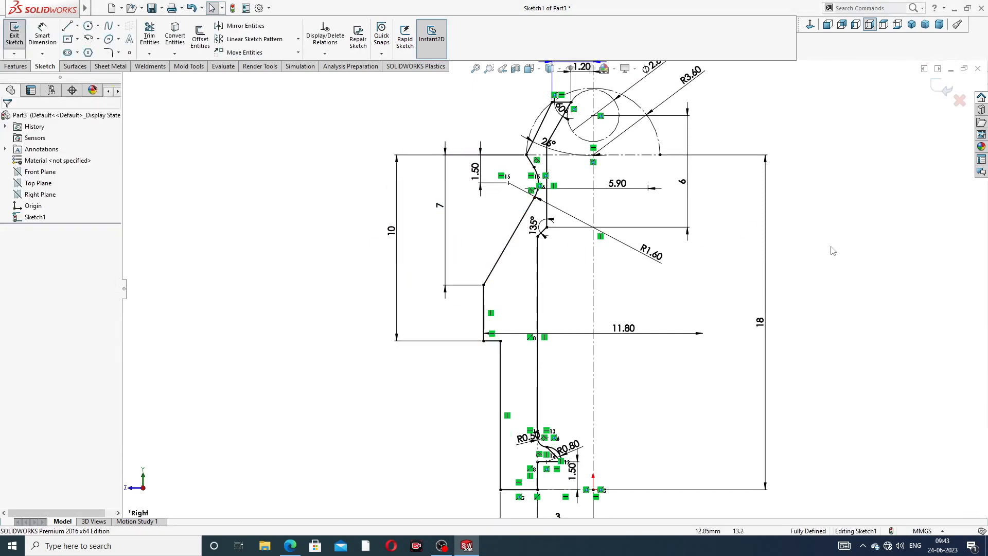
Step: Close the section profile sketch and revolve it 360 degrees around the vertical centerline into a solid
{"action": "key", "text": "f"}
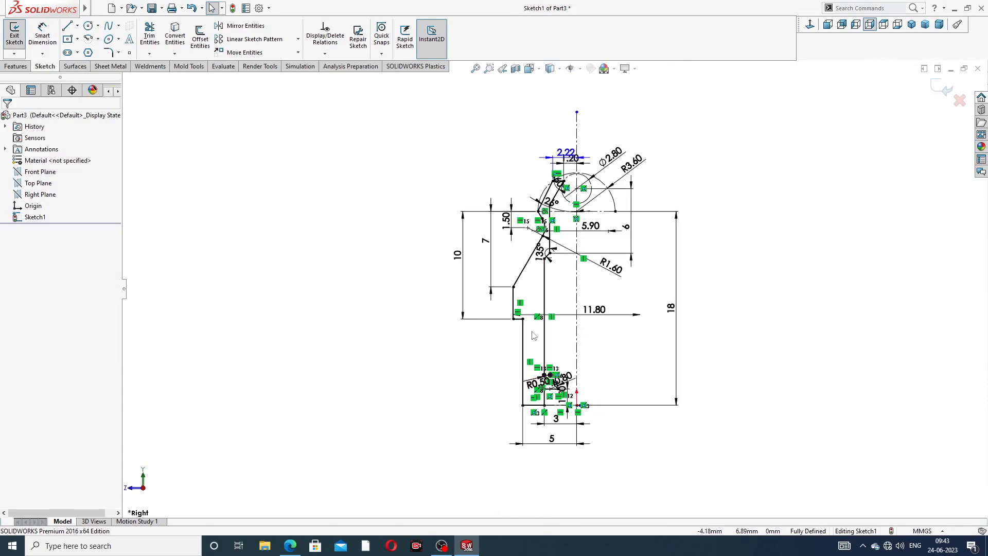
{"action": "scroll", "coordinate": [546, 247], "scroll_direction": "down", "scroll_amount": 5}
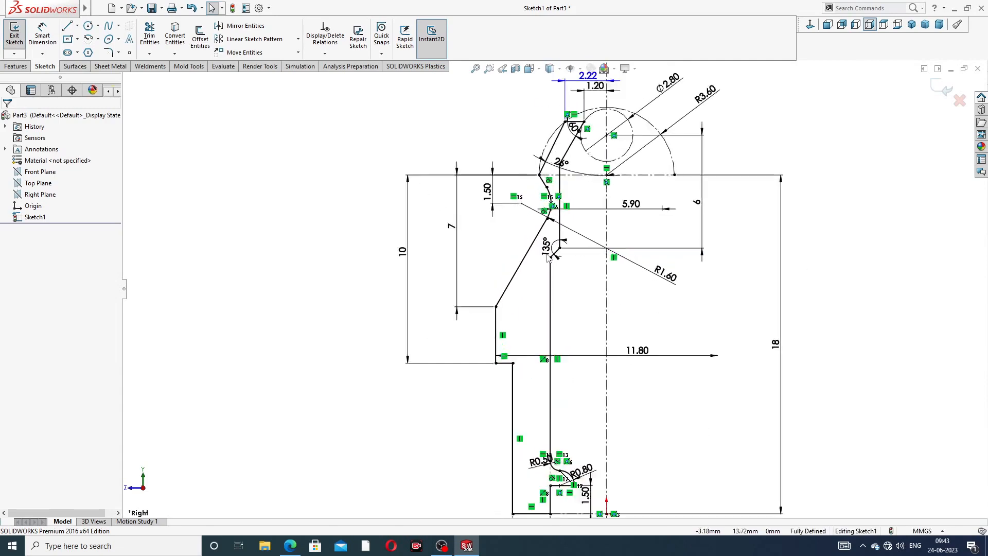
{"action": "scroll", "coordinate": [556, 287], "scroll_direction": "up", "scroll_amount": 3}
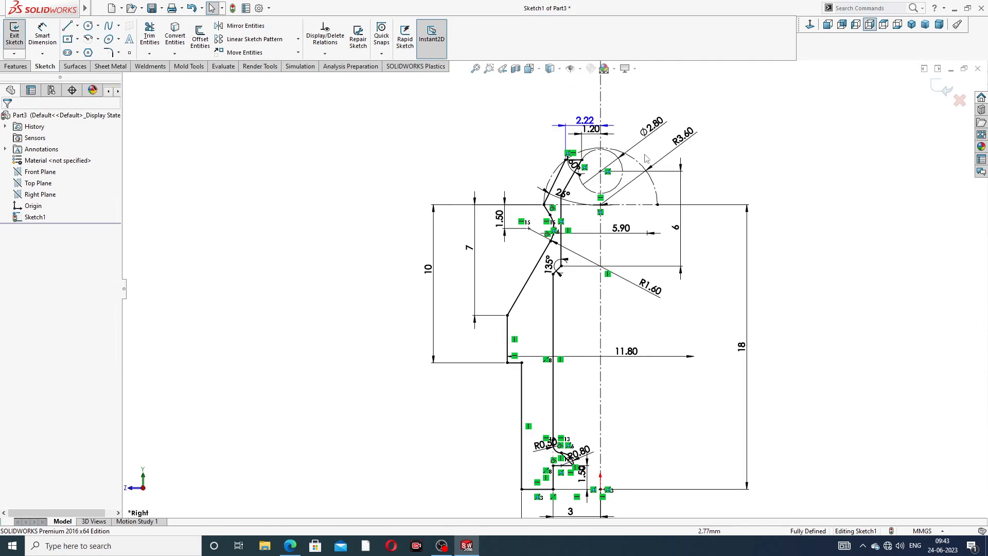
{"action": "scroll", "coordinate": [583, 141], "scroll_direction": "down", "scroll_amount": 3}
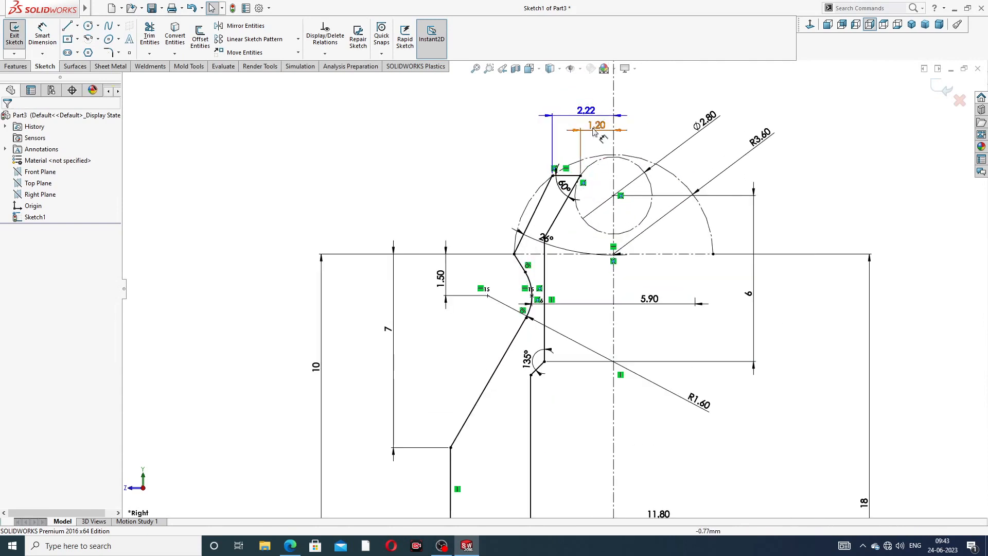
{"action": "scroll", "coordinate": [582, 223], "scroll_direction": "down", "scroll_amount": 2}
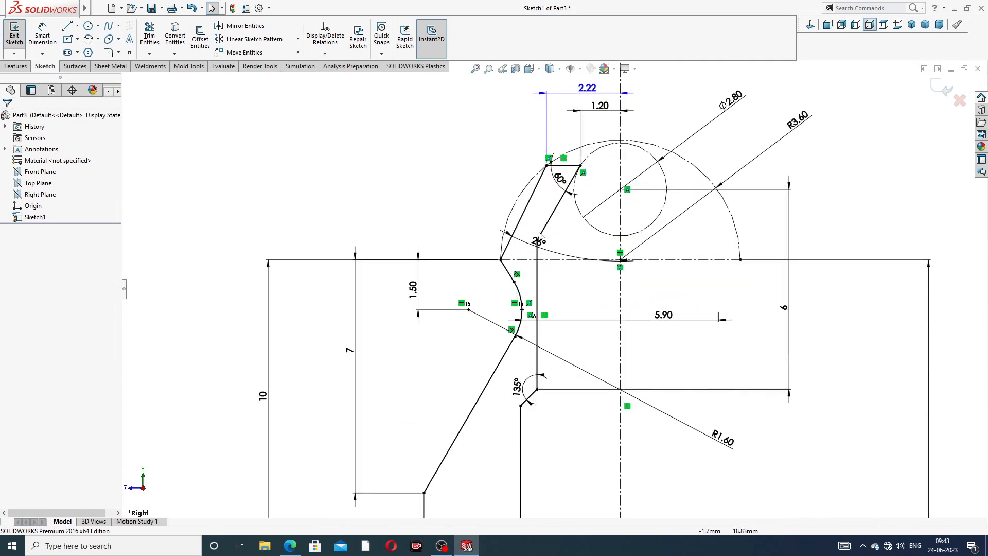
{"action": "left_click", "coordinate": [938, 92]}
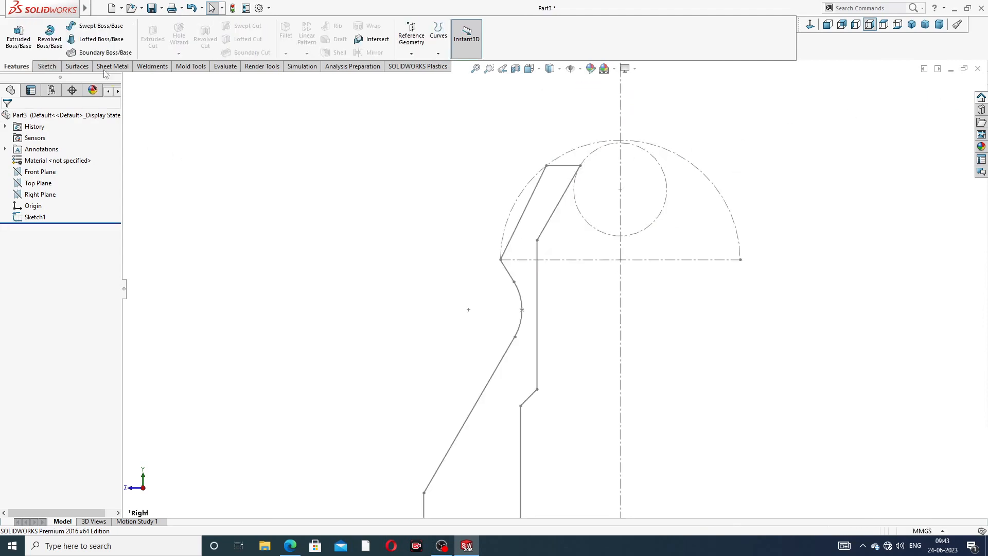
{"action": "left_click", "coordinate": [50, 39]}
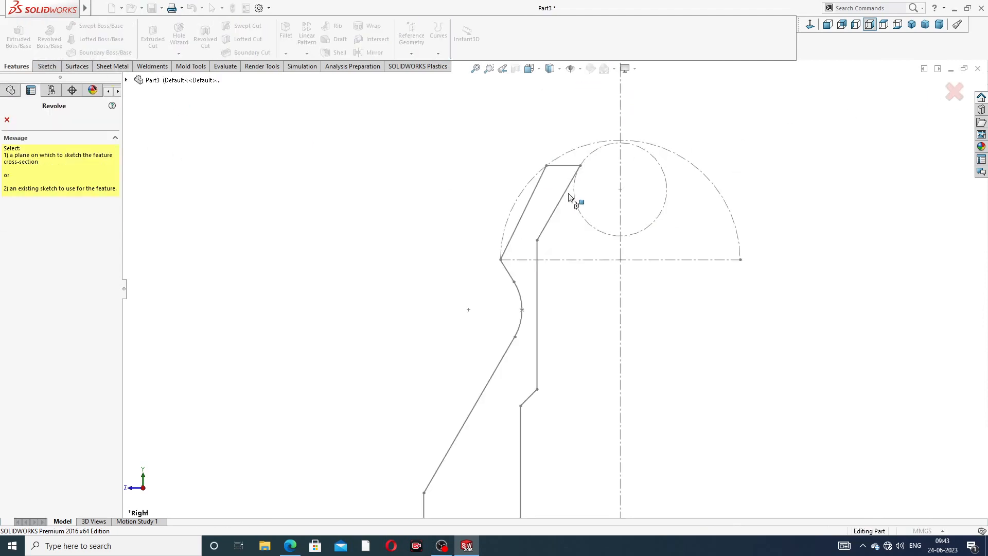
{"action": "left_click", "coordinate": [621, 279]}
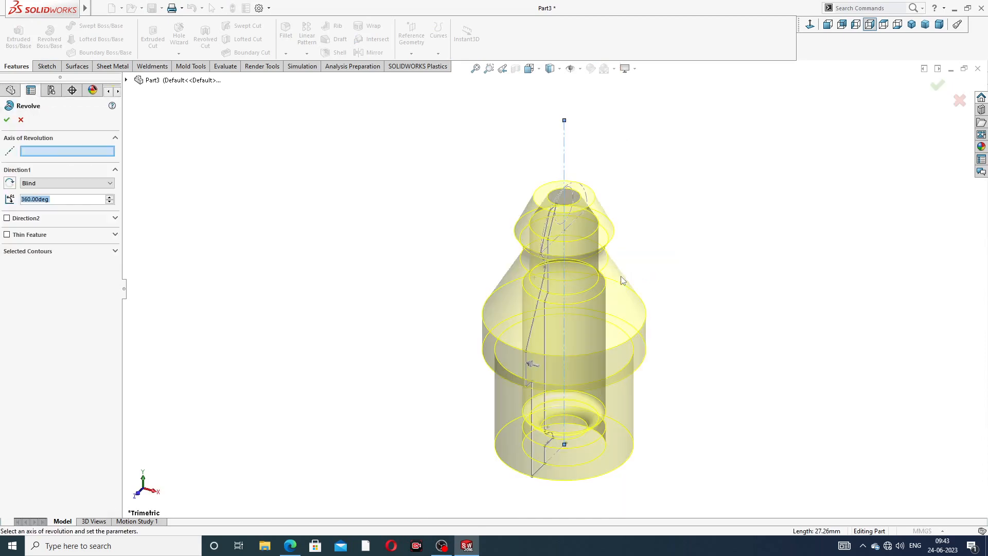
{"action": "middle_click_drag", "start_coordinate": [625, 360], "coordinate": [718, 258]}
{"action": "left_click", "coordinate": [938, 88]}
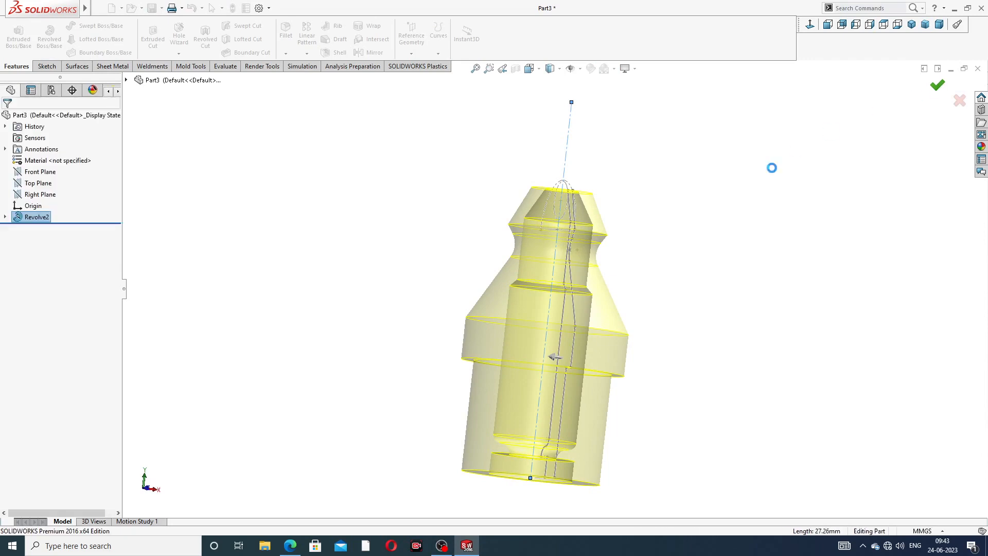
Step: Start a sketch on the collar's ring-shaped lower face and view it face-on
{"action": "middle_click_drag", "start_coordinate": [731, 304], "coordinate": [546, 326]}
{"action": "scroll", "coordinate": [644, 354], "scroll_direction": "up", "scroll_amount": 3}
{"action": "scroll", "coordinate": [546, 326], "scroll_direction": "down", "scroll_amount": 3}
{"action": "left_click", "coordinate": [554, 209]}
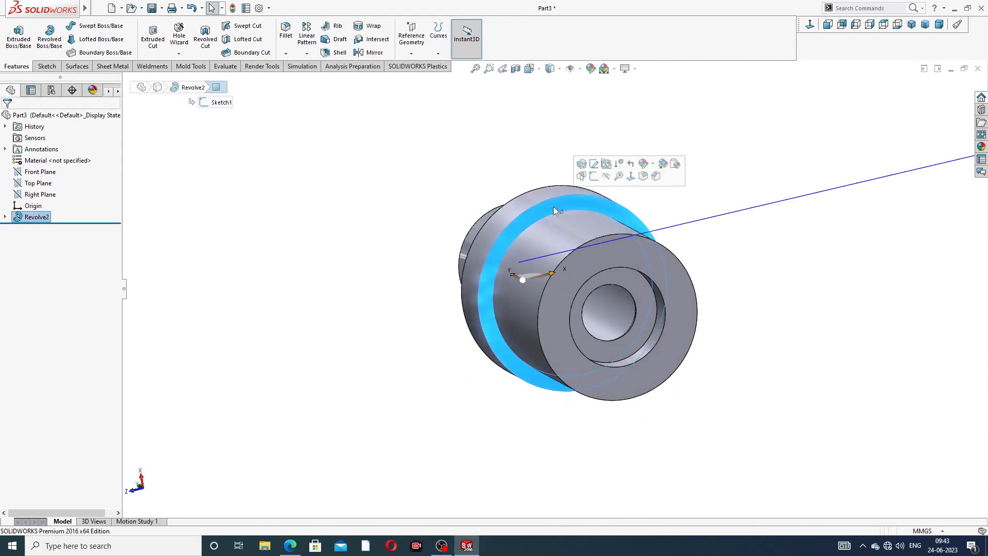
{"action": "left_click", "coordinate": [585, 171]}
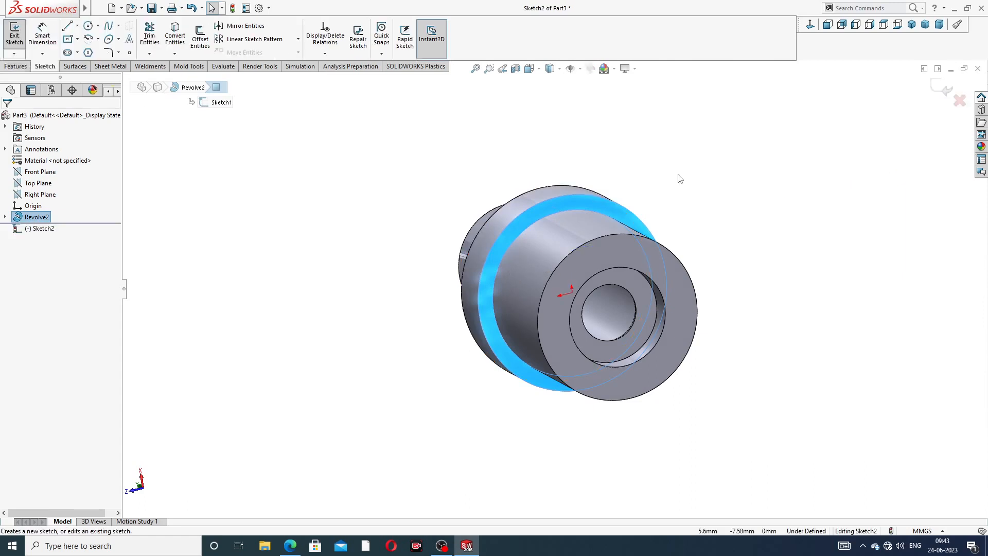
{"action": "left_click", "coordinate": [810, 27]}
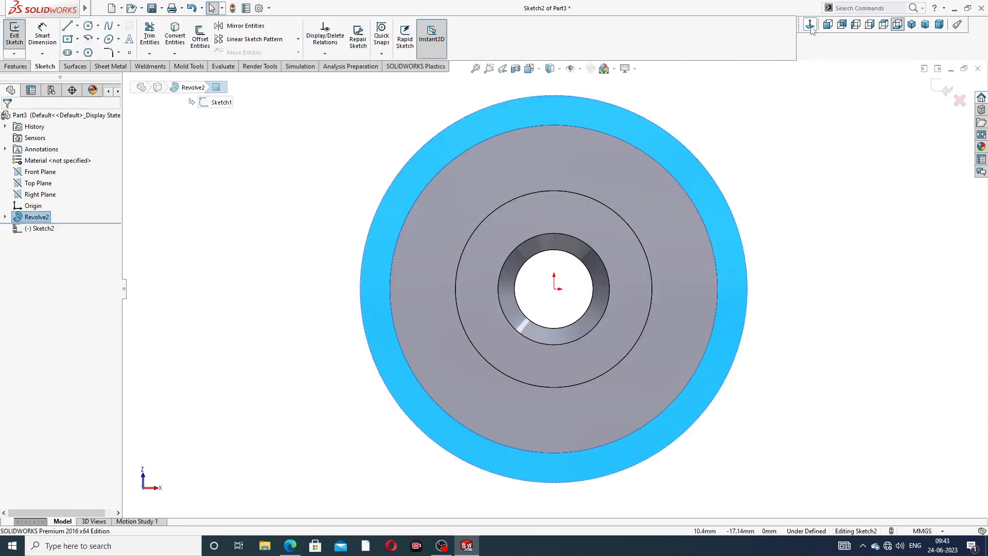
Step: Draw an inscribed-circle hexagon centered on the origin with a corner on the collar's outer edge, and make its upper side horizontal
{"action": "left_click", "coordinate": [88, 53]}
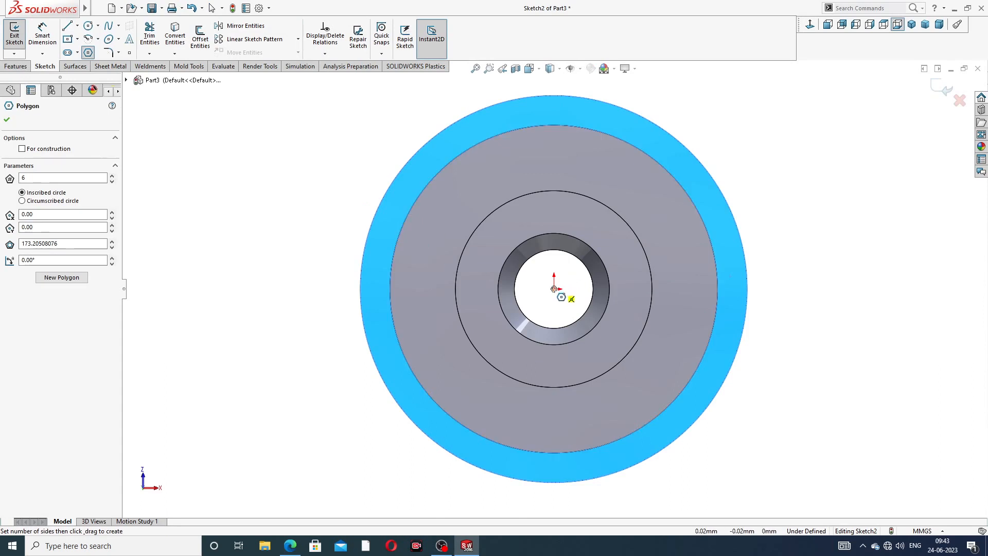
{"action": "left_click", "coordinate": [553, 288]}
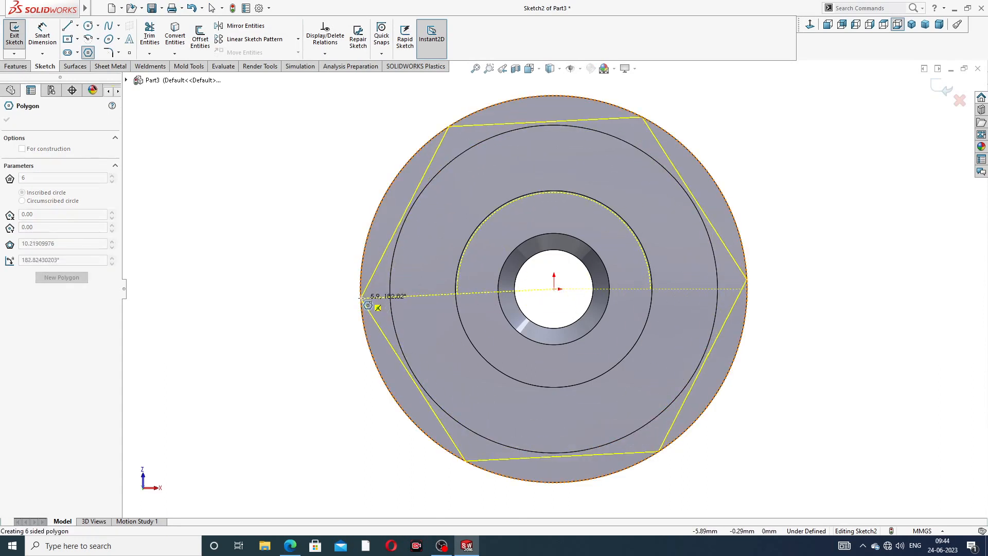
{"action": "left_click", "coordinate": [362, 288]}
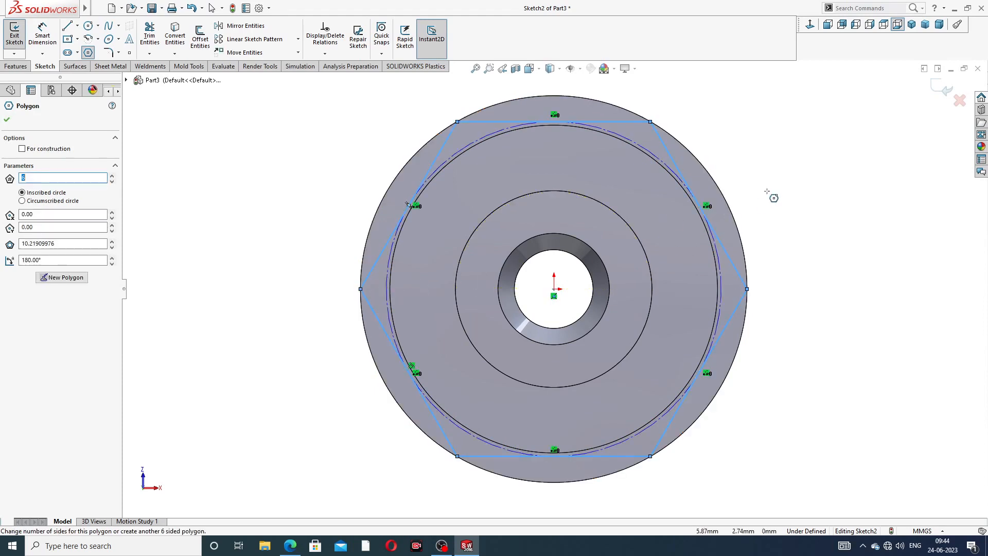
{"action": "right_click", "coordinate": [769, 191]}
{"action": "left_click", "coordinate": [785, 196]}
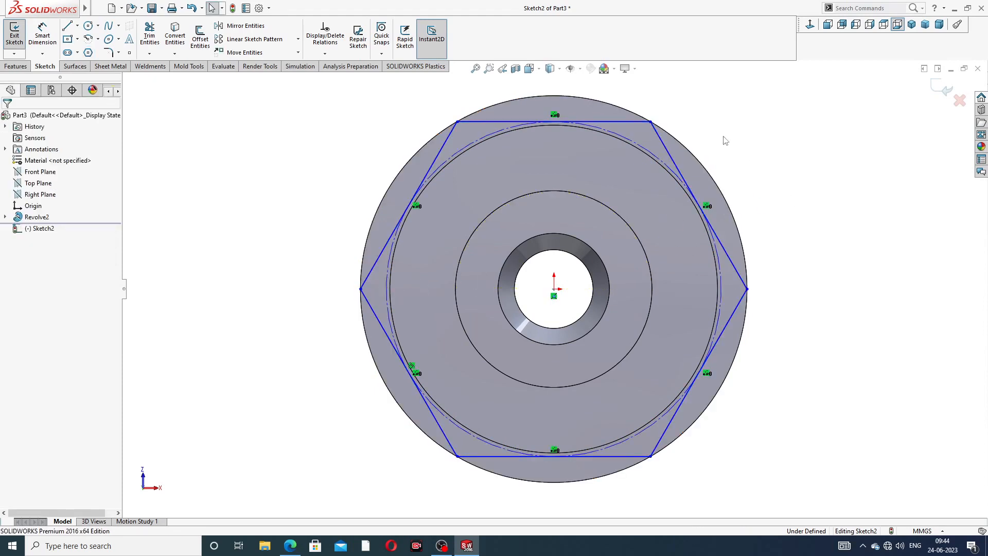
{"action": "left_click", "coordinate": [632, 123]}
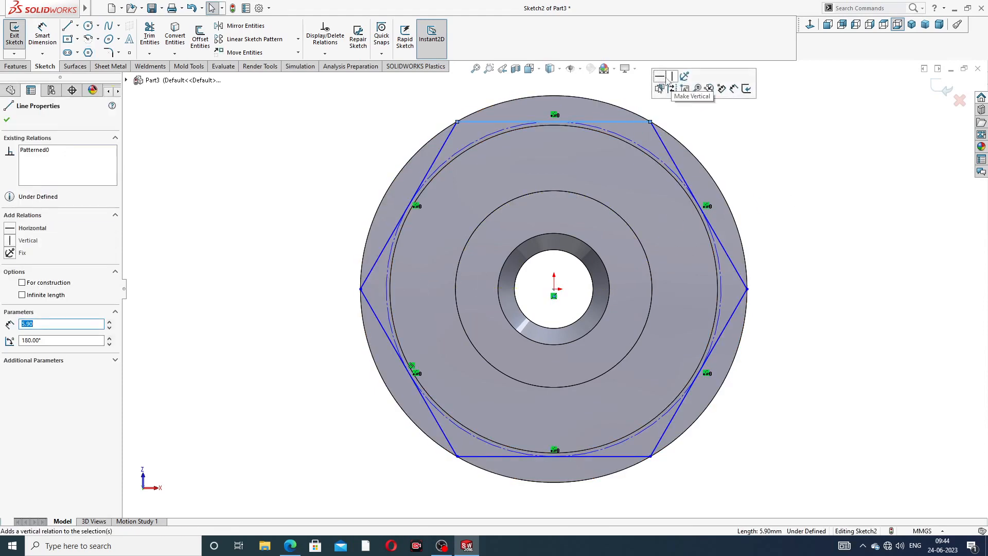
{"action": "left_click", "coordinate": [752, 134]}
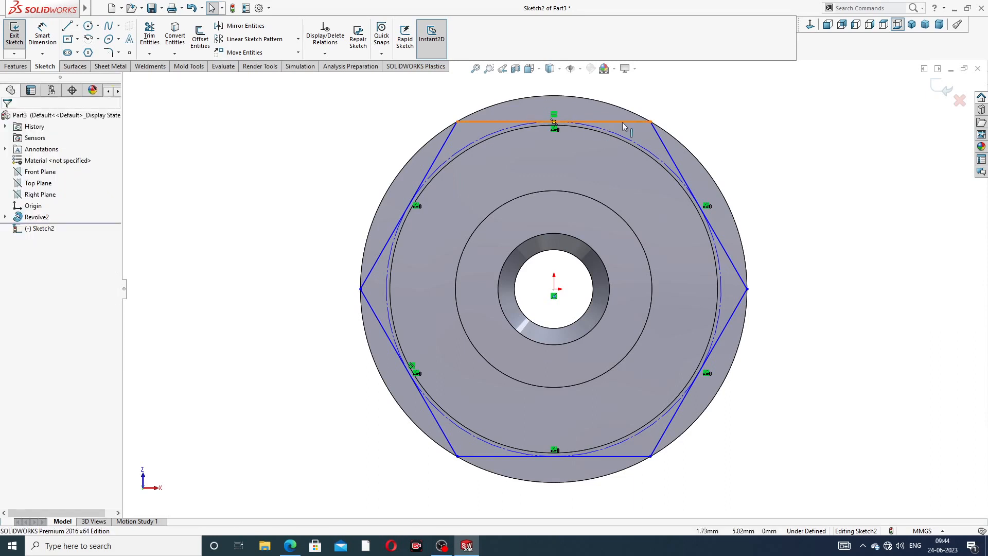
Step: Dimension the hexagon's width between its two opposite corners on the horizontal axis, placing the dimension above the collar
{"action": "left_click", "coordinate": [42, 34]}
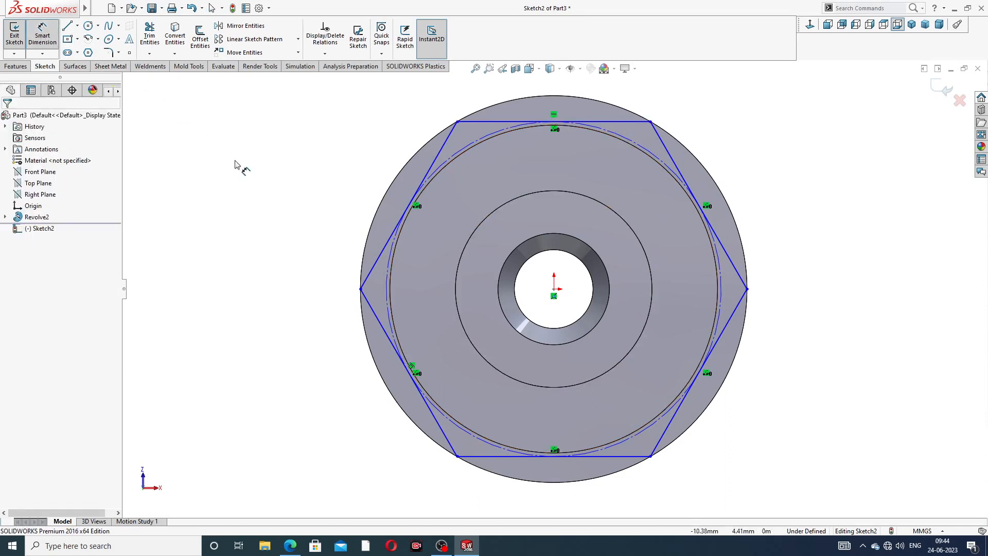
{"action": "left_click", "coordinate": [360, 289]}
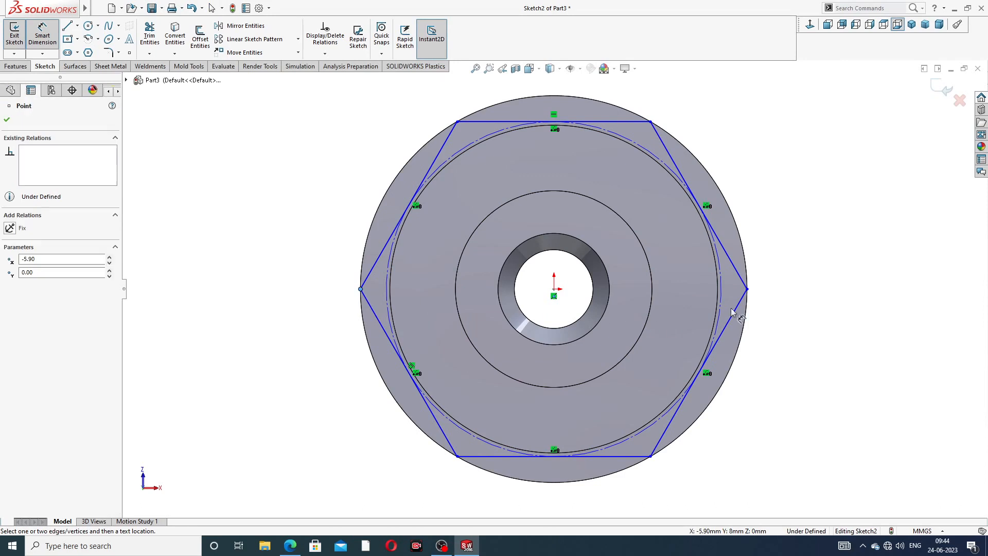
{"action": "left_click", "coordinate": [747, 289]}
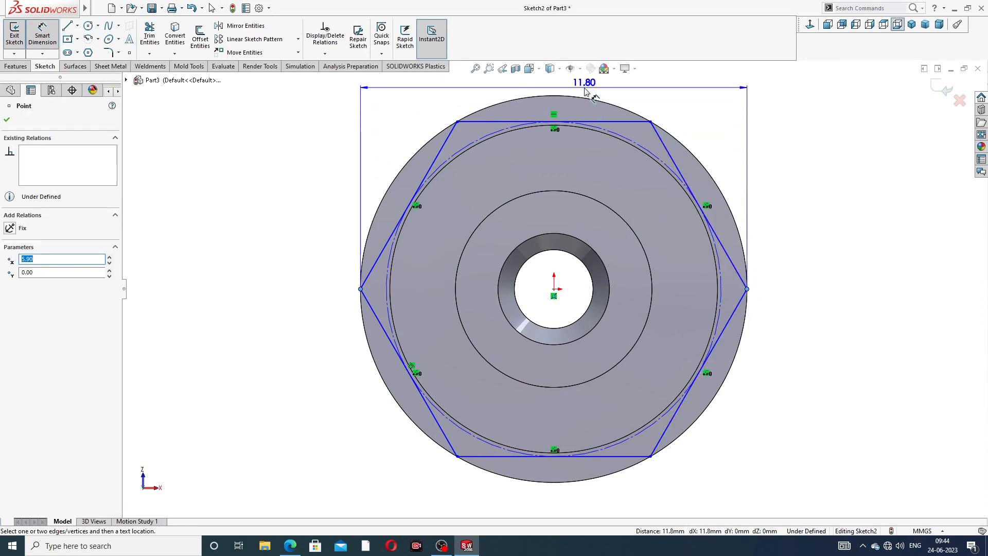
{"action": "scroll", "coordinate": [568, 136], "scroll_direction": "up", "scroll_amount": 2}
{"action": "left_click", "coordinate": [568, 136]}
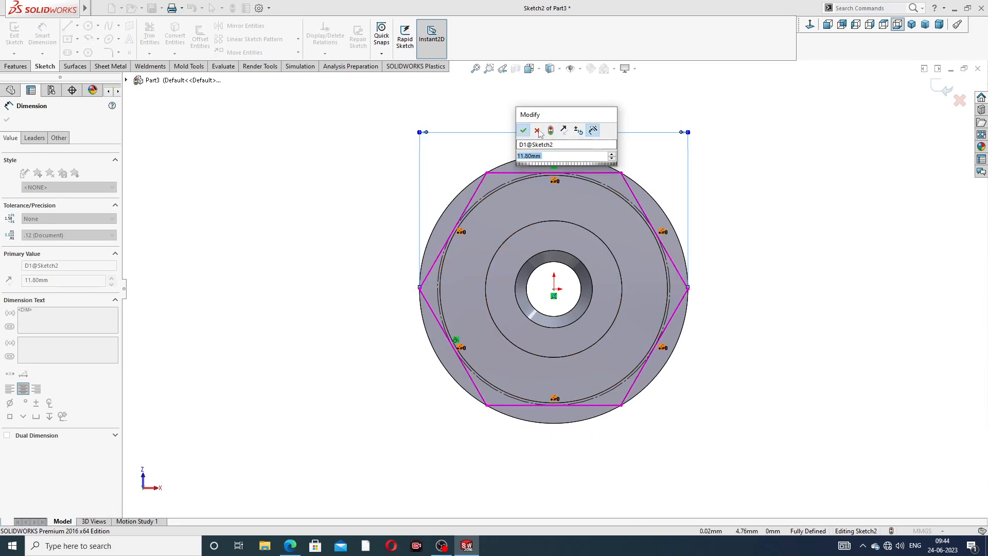
{"action": "left_click", "coordinate": [538, 131]}
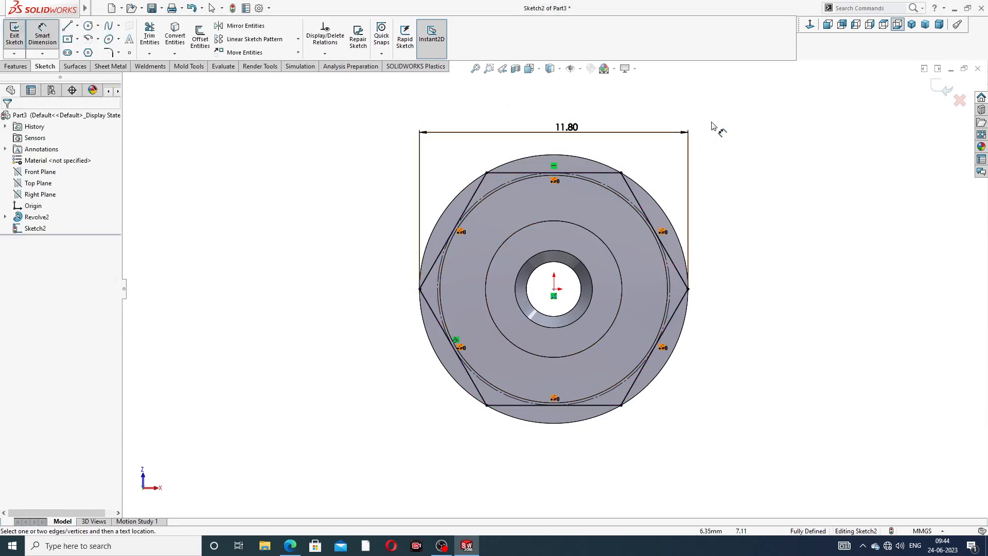
{"action": "right_click", "coordinate": [777, 128]}
{"action": "left_click", "coordinate": [804, 154]}
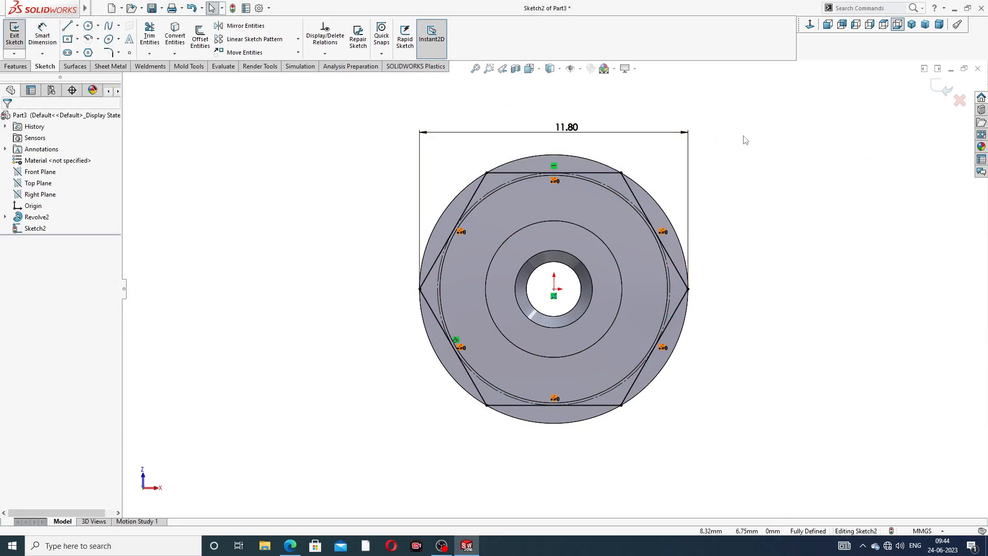
Step: Switch to the grease nipple PDF drawing in Edge to check the hexagonal collar
{"action": "left_click", "coordinate": [290, 545]}
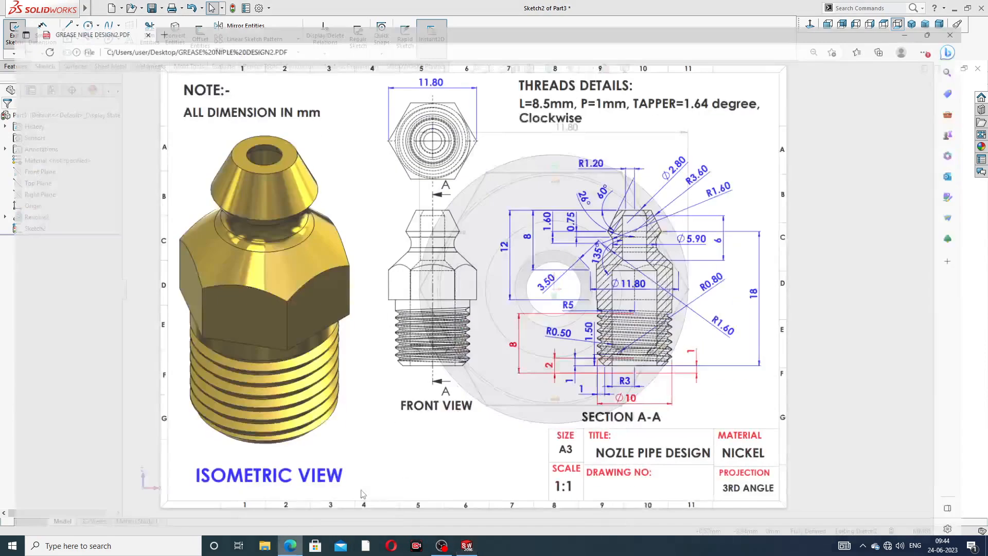
{"action": "left_click", "coordinate": [289, 545]}
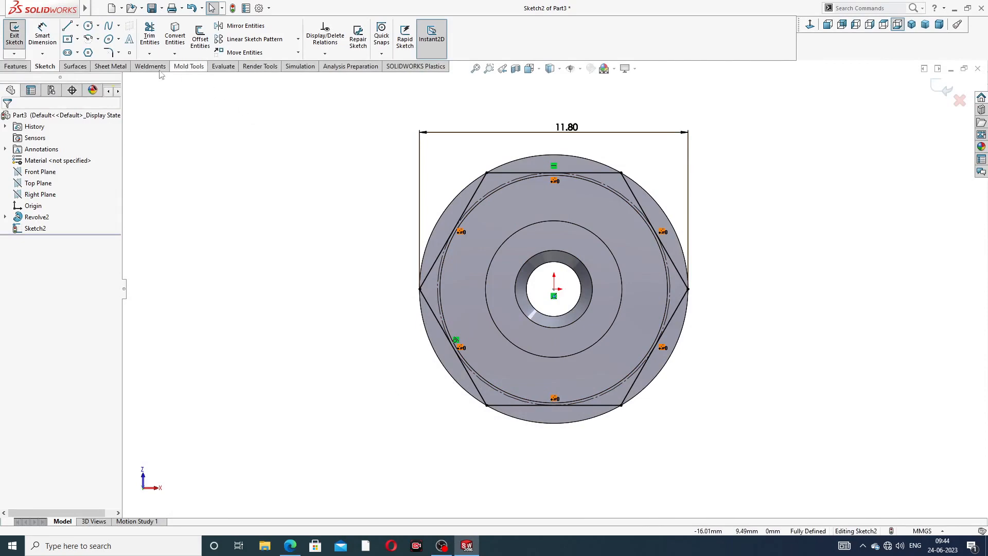
{"action": "left_click", "coordinate": [16, 66]}
{"action": "left_click", "coordinate": [153, 39]}
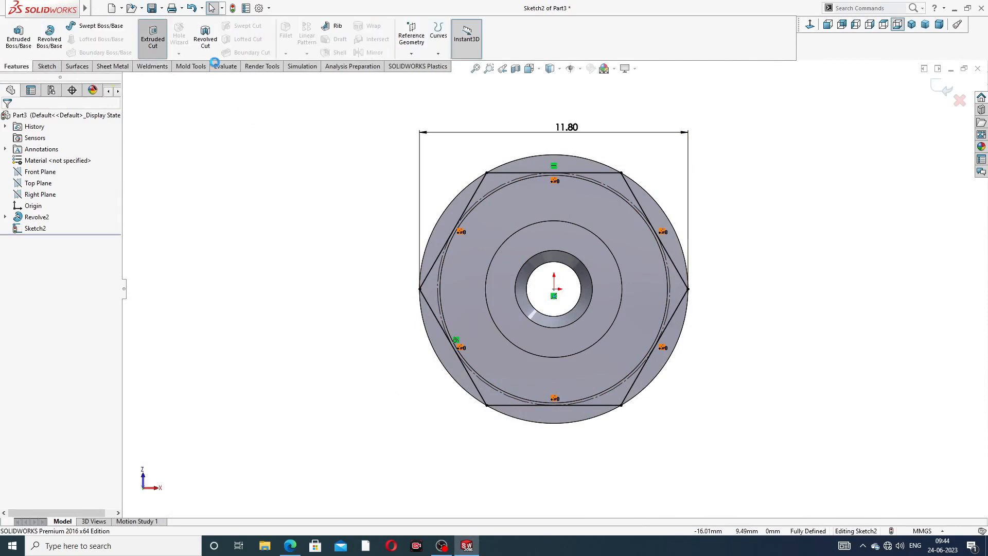
{"action": "mouse_move", "coordinate": [662, 165]}
{"action": "middle_mouse_down"}
{"action": "mouse_move", "coordinate": [663, 178]}
{"action": "mouse_move", "coordinate": [662, 165]}
{"action": "middle_mouse_up"}
{"action": "scroll", "coordinate": [515, 210], "scroll_direction": "up", "scroll_amount": 1}
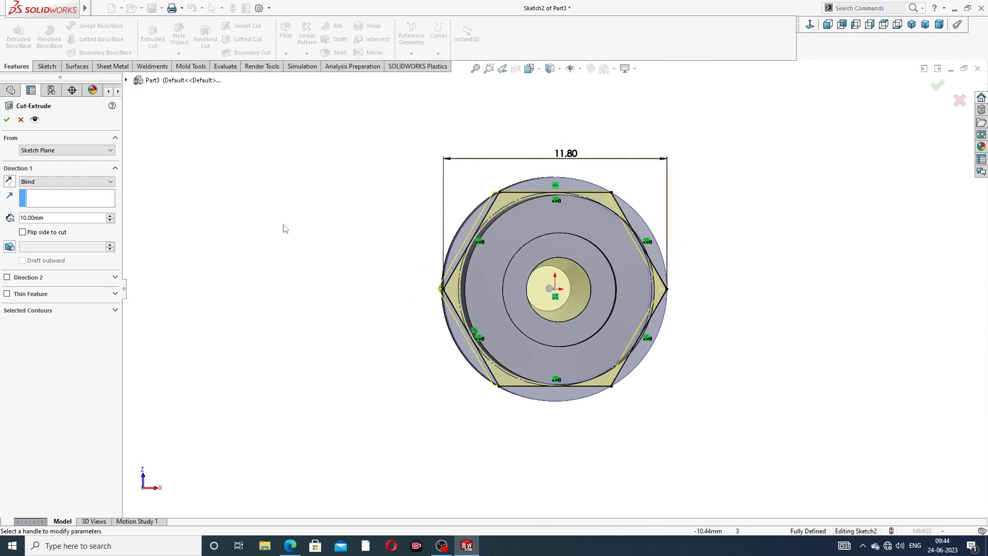
{"action": "left_click", "coordinate": [21, 120]}
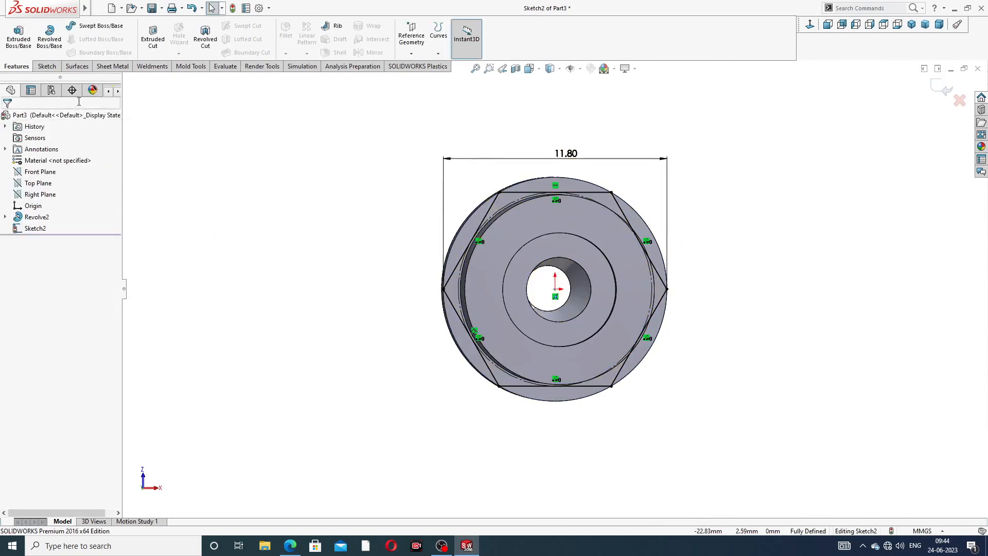
{"action": "left_click", "coordinate": [152, 36]}
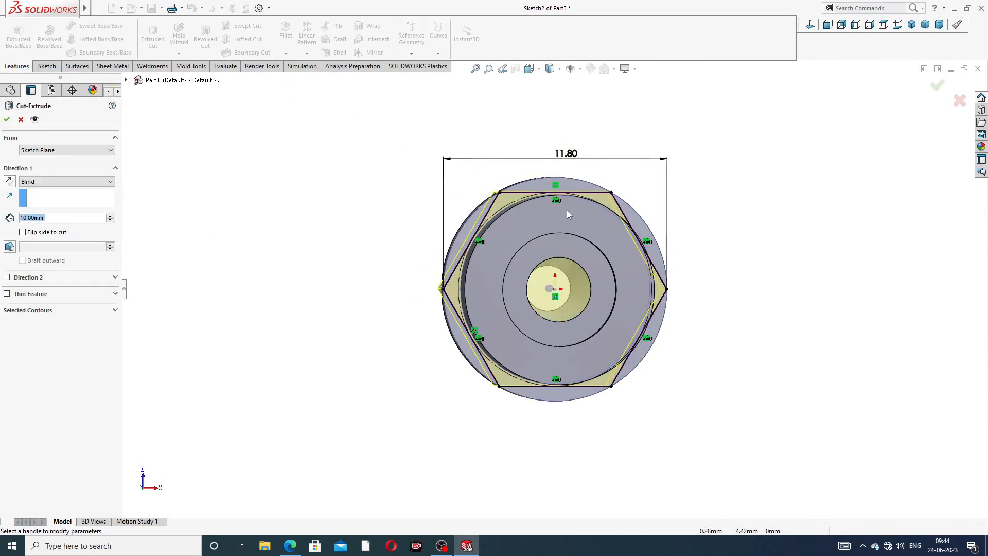
{"action": "scroll", "coordinate": [569, 214], "scroll_direction": "down", "scroll_amount": 3}
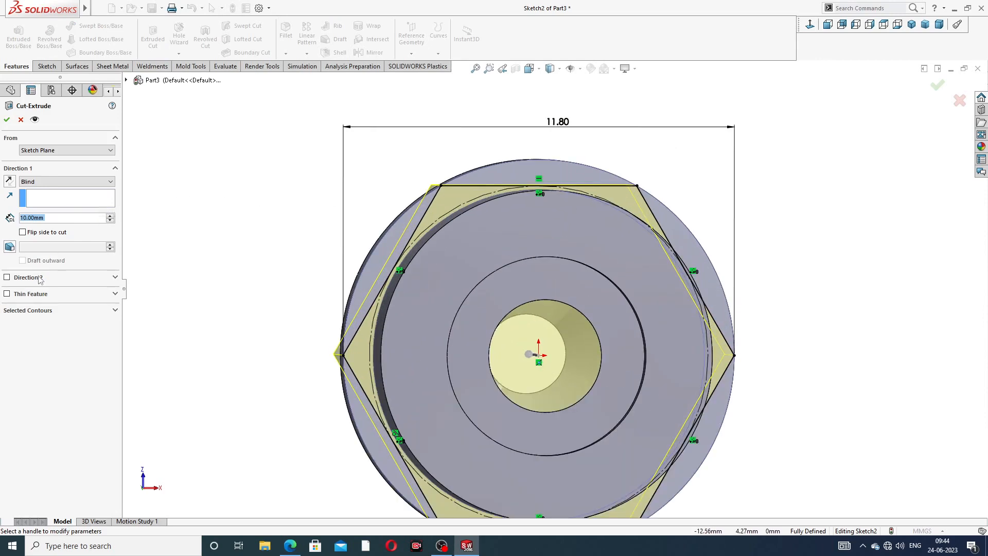
{"action": "left_click", "coordinate": [68, 199]}
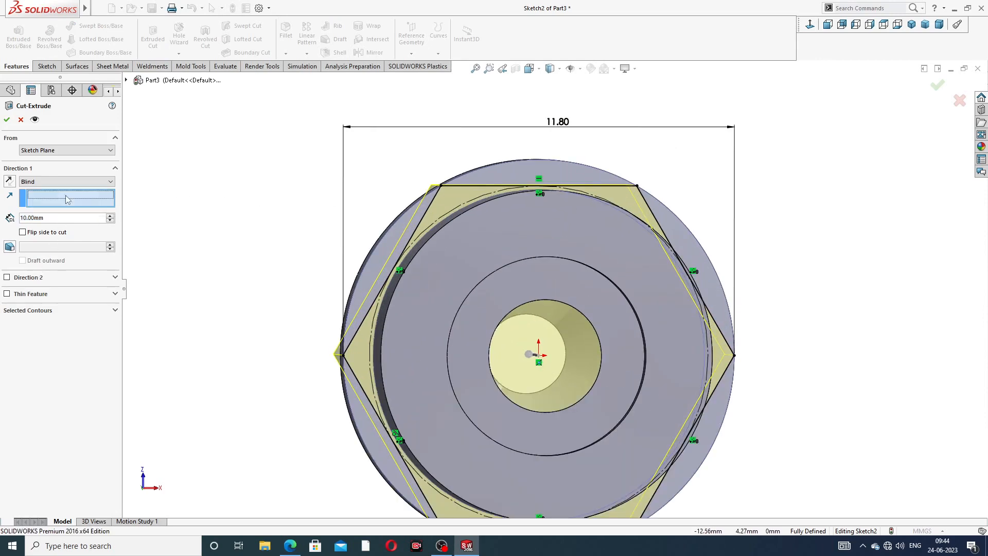
{"action": "left_click", "coordinate": [516, 175]}
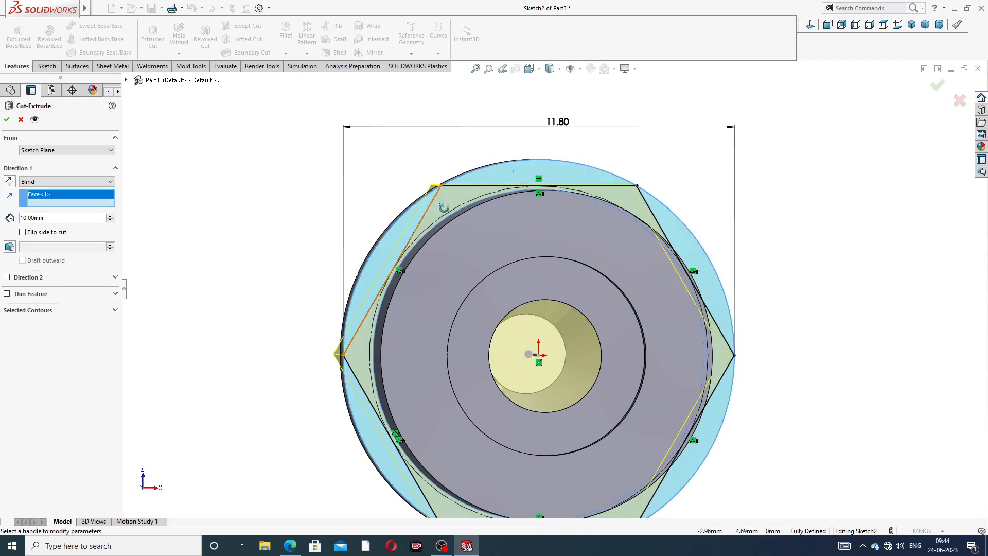
{"action": "mouse_move", "coordinate": [441, 203]}
{"action": "middle_mouse_down"}
{"action": "mouse_move", "coordinate": [549, 271]}
{"action": "mouse_move", "coordinate": [458, 246]}
{"action": "middle_mouse_up"}
{"action": "left_click", "coordinate": [22, 121]}
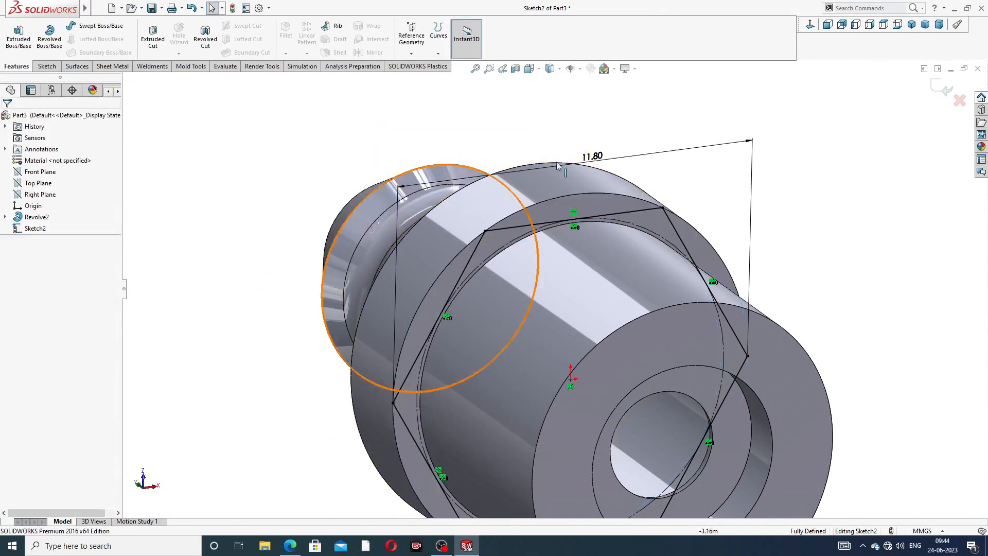
Step: Cut away the material outside the hexagon sketch with a blind Extruded Cut 10 mm deep, flipping the side to cut
{"action": "middle_click_drag", "start_coordinate": [670, 263], "coordinate": [654, 259]}
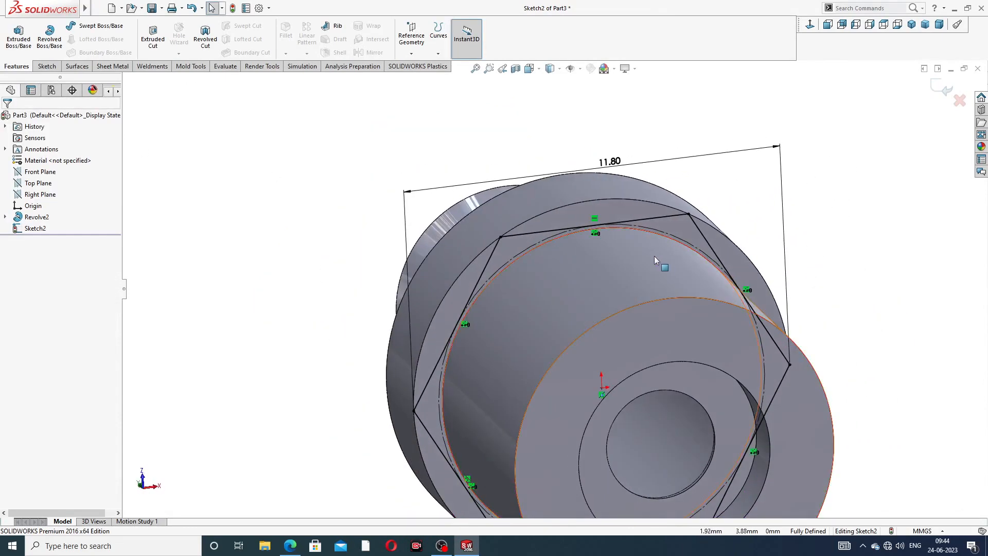
{"action": "left_click", "coordinate": [615, 156]}
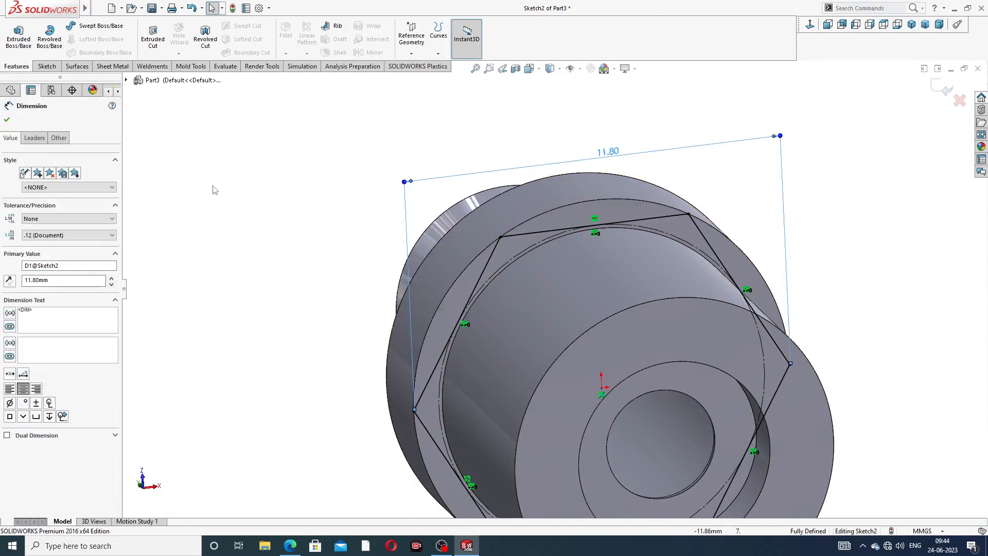
{"action": "left_click", "coordinate": [153, 46]}
{"action": "middle_click_drag", "start_coordinate": [447, 233], "coordinate": [551, 194]}
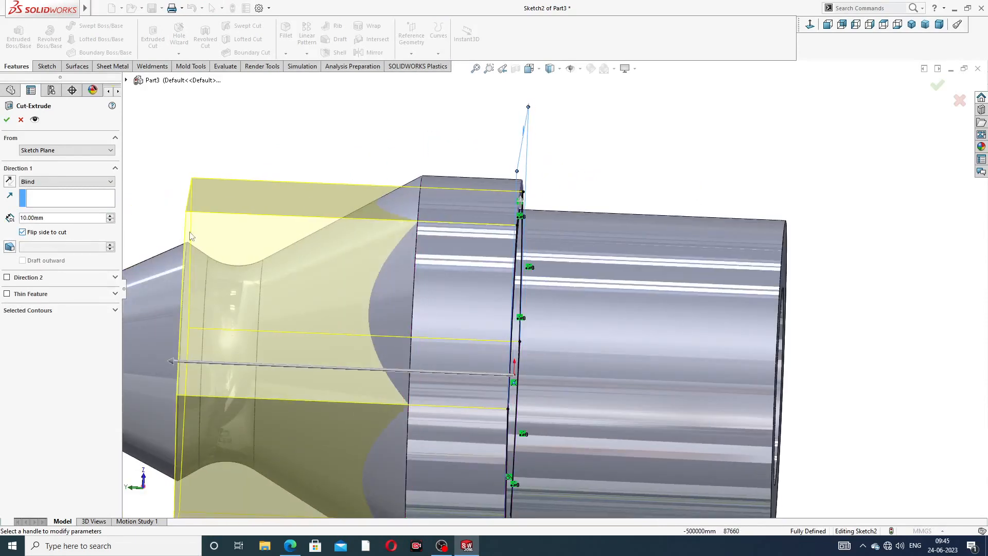
{"action": "middle_click_drag", "start_coordinate": [554, 233], "coordinate": [468, 230]}
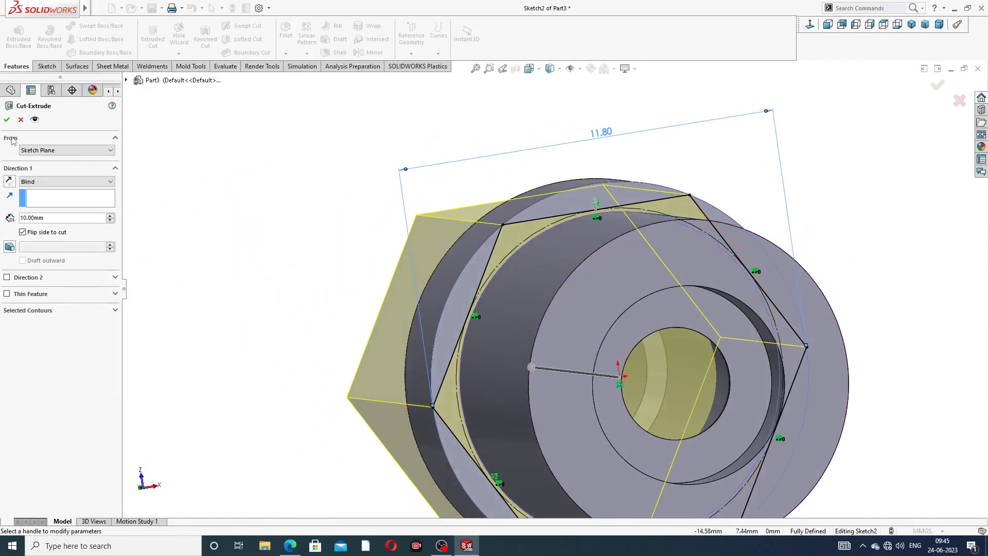
{"action": "left_click", "coordinate": [7, 120]}
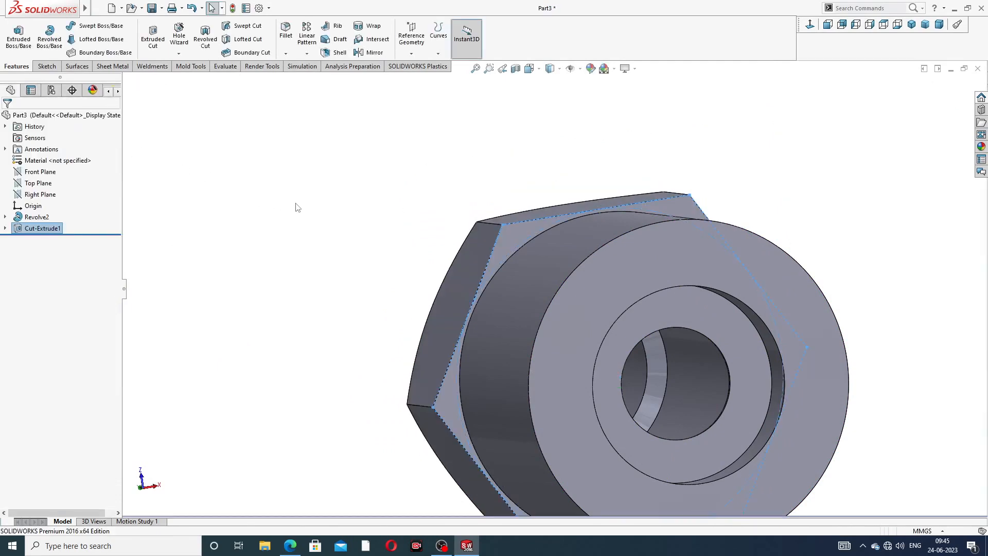
{"action": "middle_click_drag", "start_coordinate": [417, 227], "coordinate": [478, 212]}
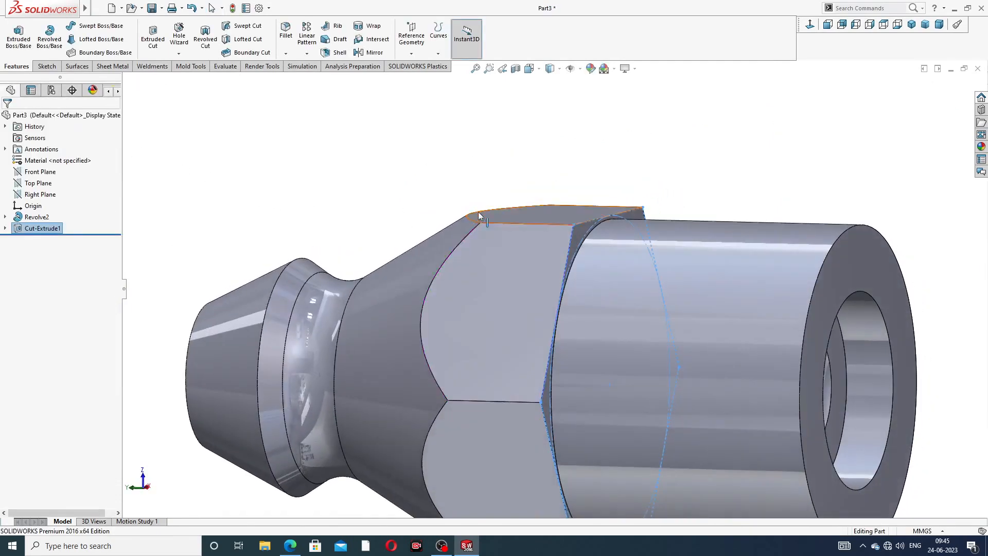
{"action": "left_click", "coordinate": [674, 160]}
Step: Open the revolve's profile sketch for editing and view it normal to its plane
{"action": "scroll", "coordinate": [683, 191], "scroll_direction": "up", "scroll_amount": 5}
{"action": "middle_click_drag", "start_coordinate": [673, 219], "coordinate": [684, 172]}
{"action": "scroll", "coordinate": [598, 325], "scroll_direction": "down", "scroll_amount": 3}
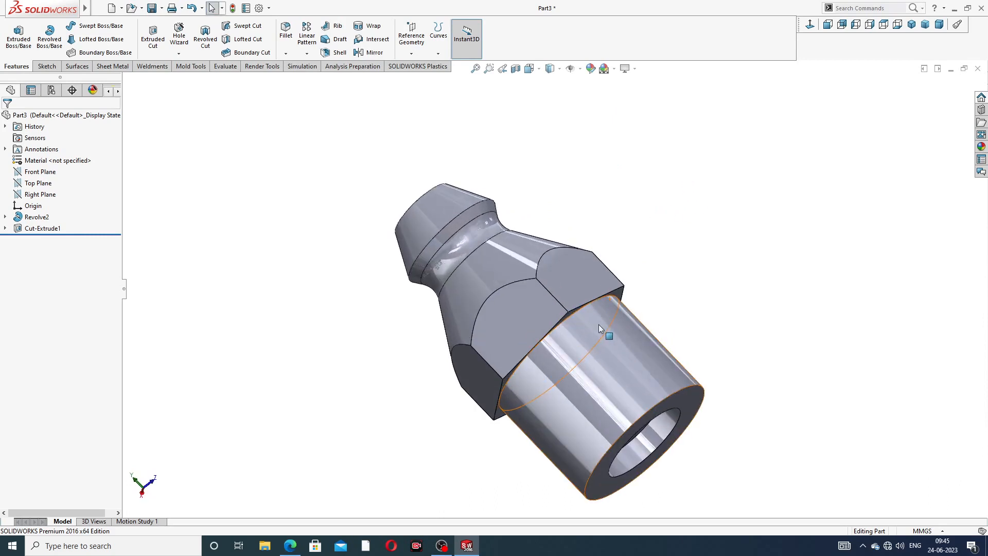
{"action": "left_click", "coordinate": [5, 216]}
{"action": "left_click", "coordinate": [46, 228]}
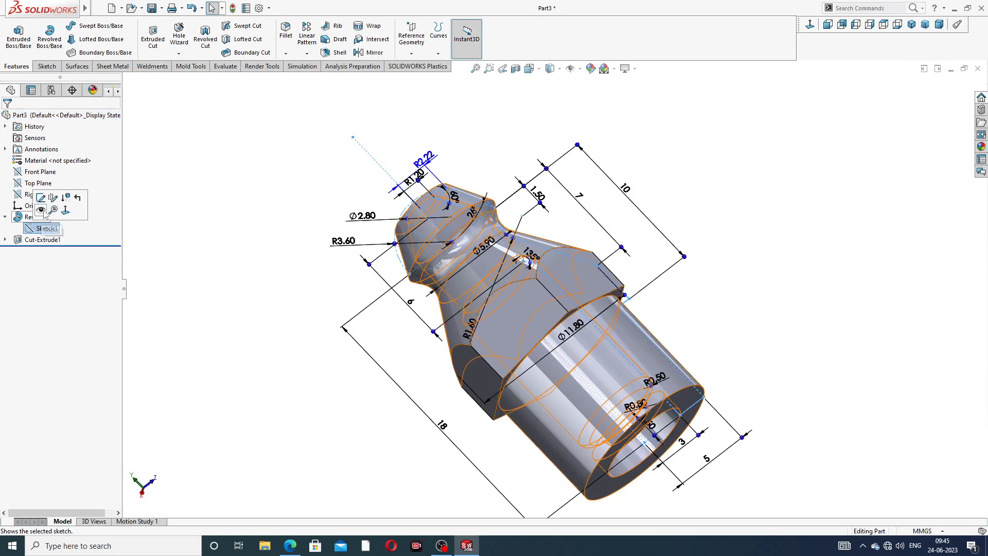
{"action": "left_click", "coordinate": [44, 202]}
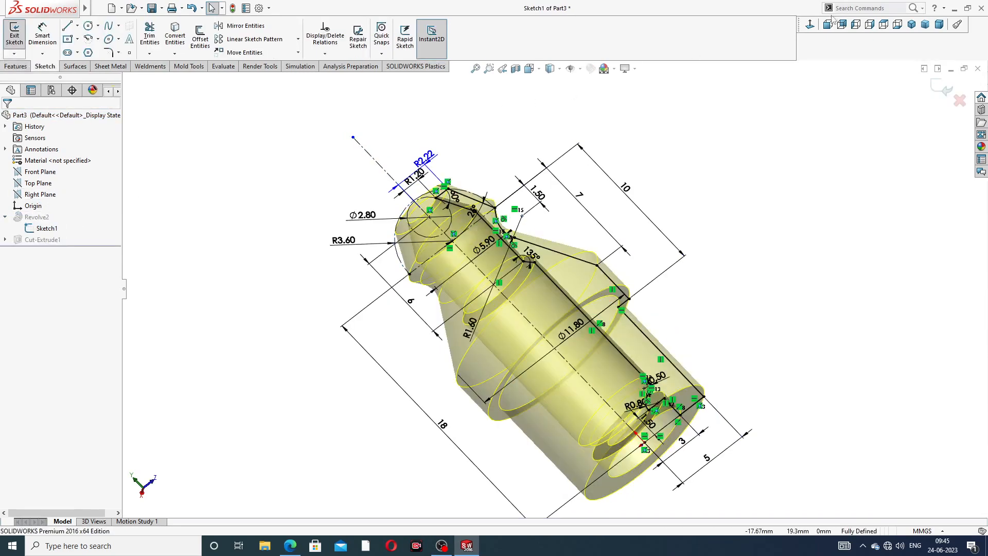
{"action": "left_click", "coordinate": [810, 24]}
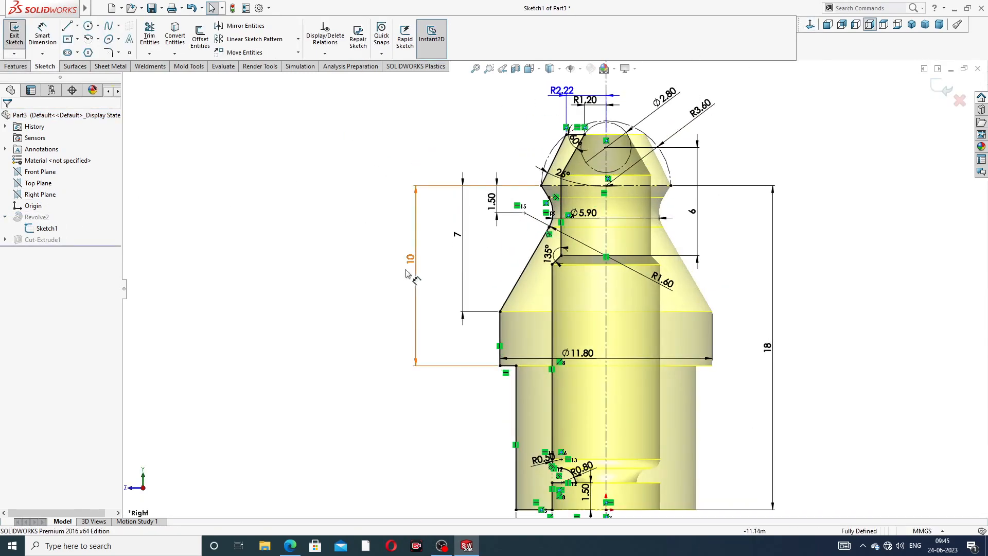
Step: Set the vertical distance from the head's widest edge to the shoulder under the hex section to 11 mm
{"action": "double_click", "coordinate": [410, 263]}
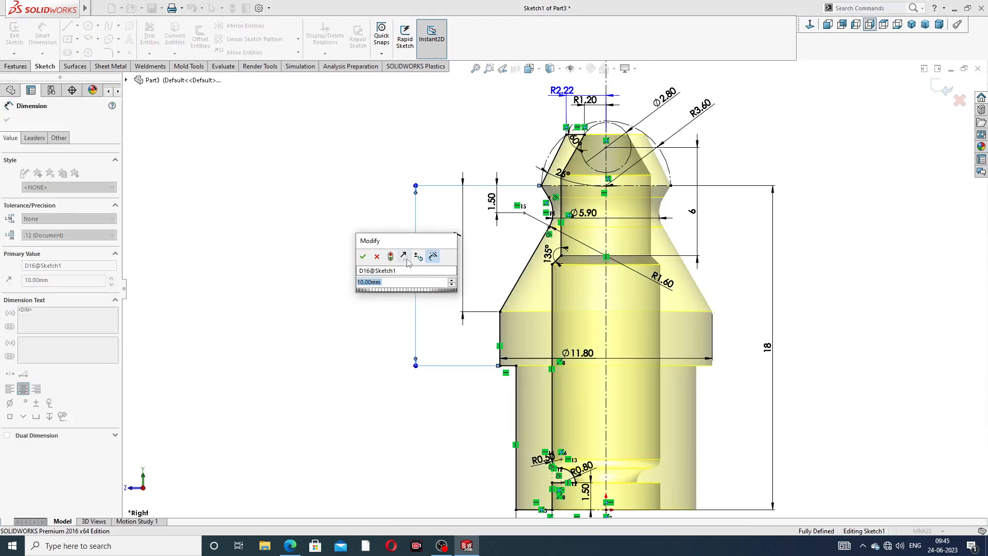
{"action": "type", "text": "1"}
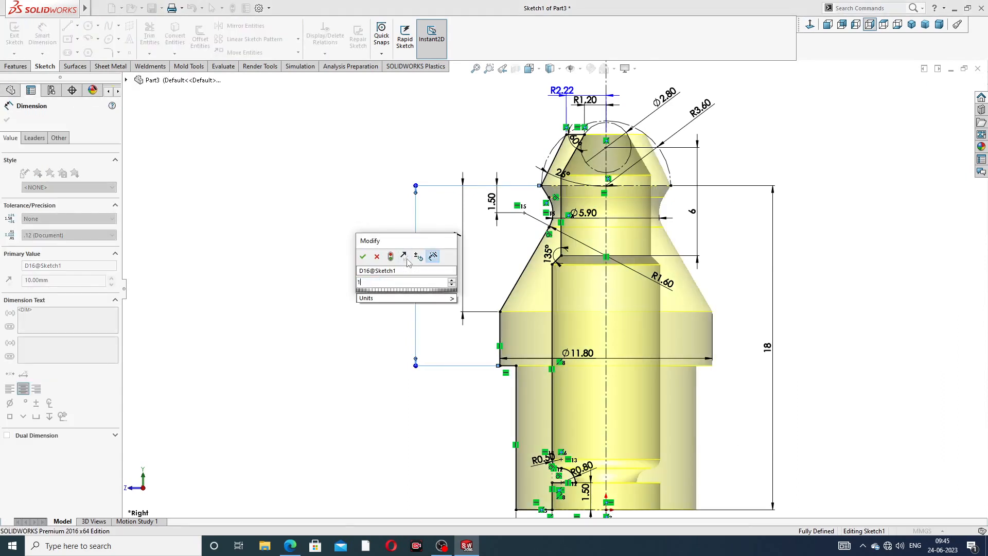
{"action": "type", "text": "1."}
{"action": "key", "text": "BackSpace"}
{"action": "key", "text": "Return"}
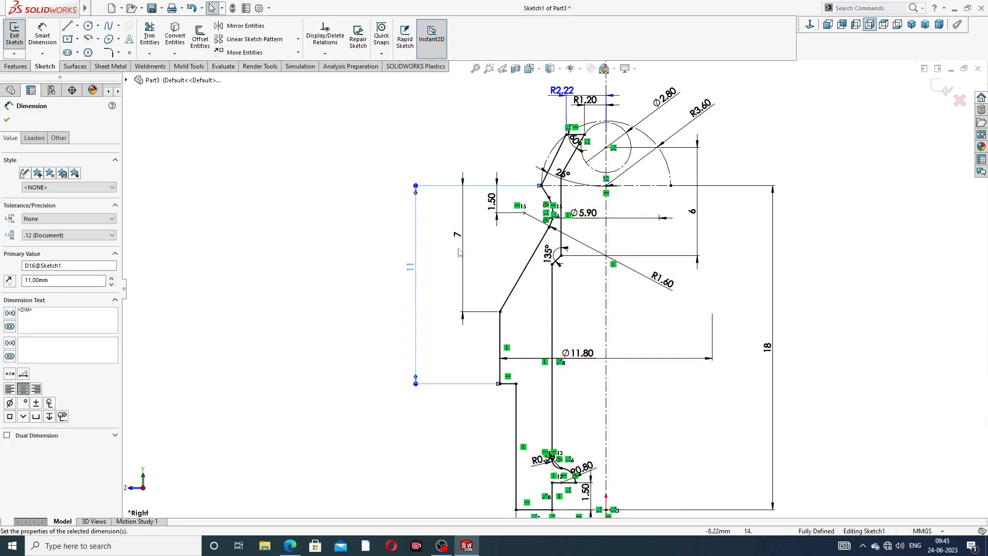
Step: Set the vertical distance from the head's widest edge to the lower end of the cone to 7.5 mm, and exit the sketch
{"action": "left_click", "coordinate": [458, 235]}
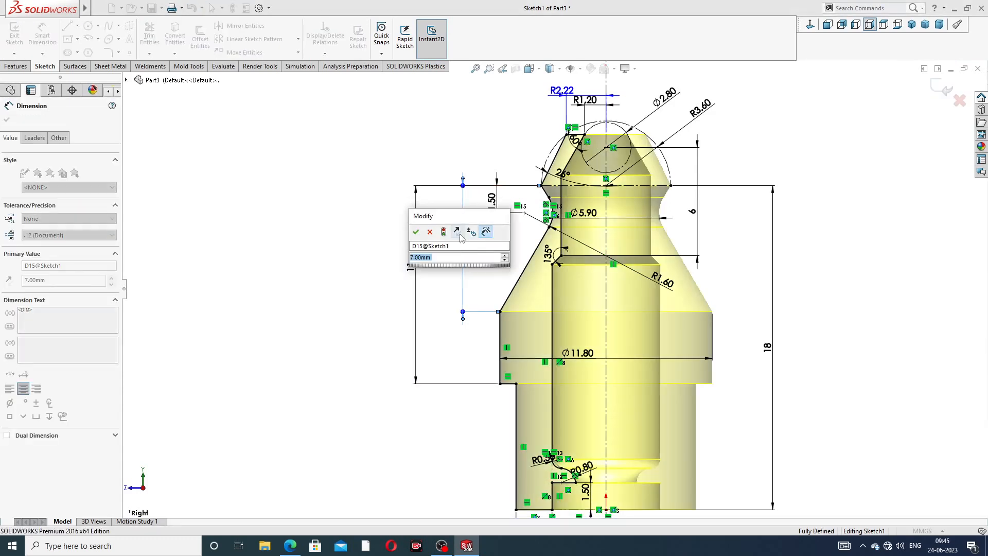
{"action": "type", "text": "7.5"}
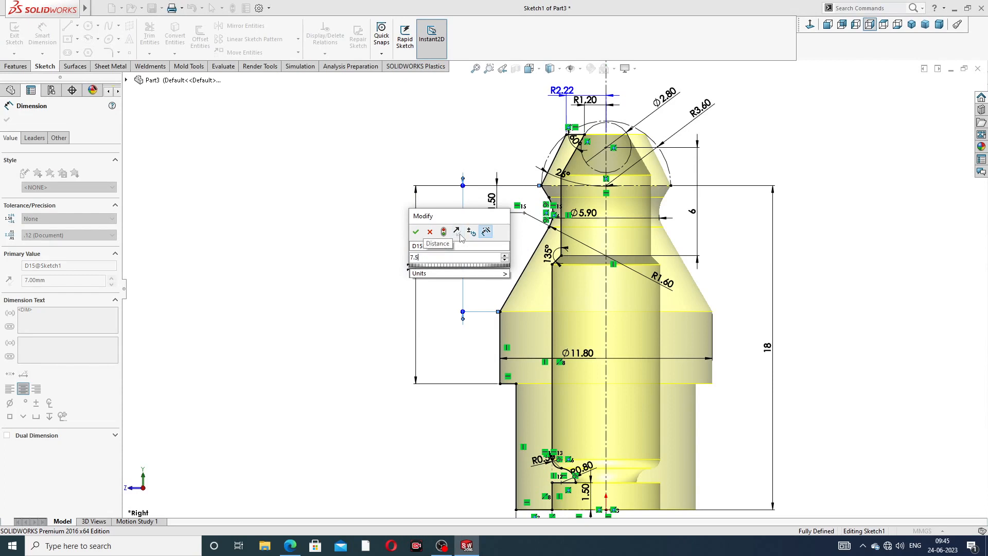
{"action": "key", "text": "Return"}
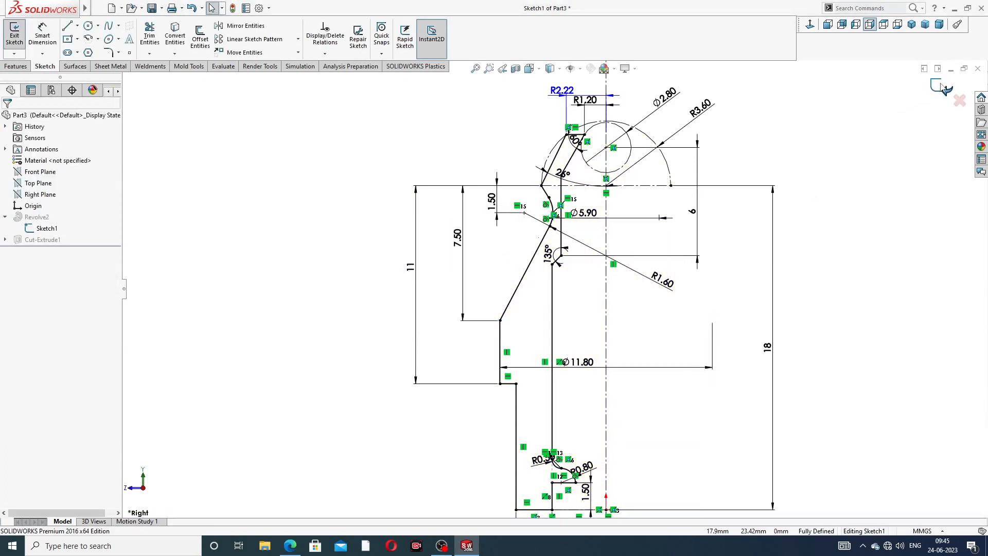
{"action": "left_click", "coordinate": [945, 88]}
{"action": "scroll", "coordinate": [772, 278], "scroll_direction": "up", "scroll_amount": 3}
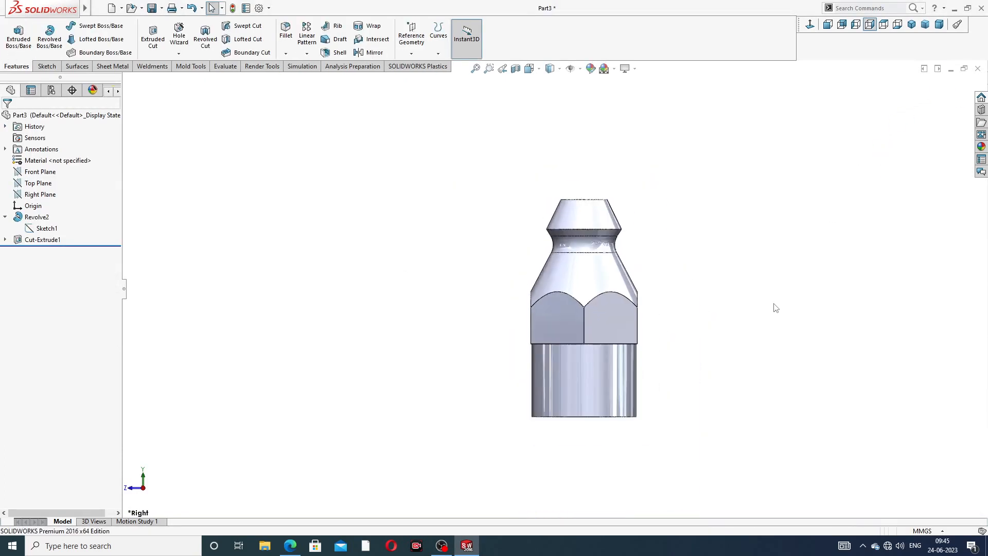
{"action": "middle_click_drag", "start_coordinate": [774, 307], "coordinate": [642, 196]}
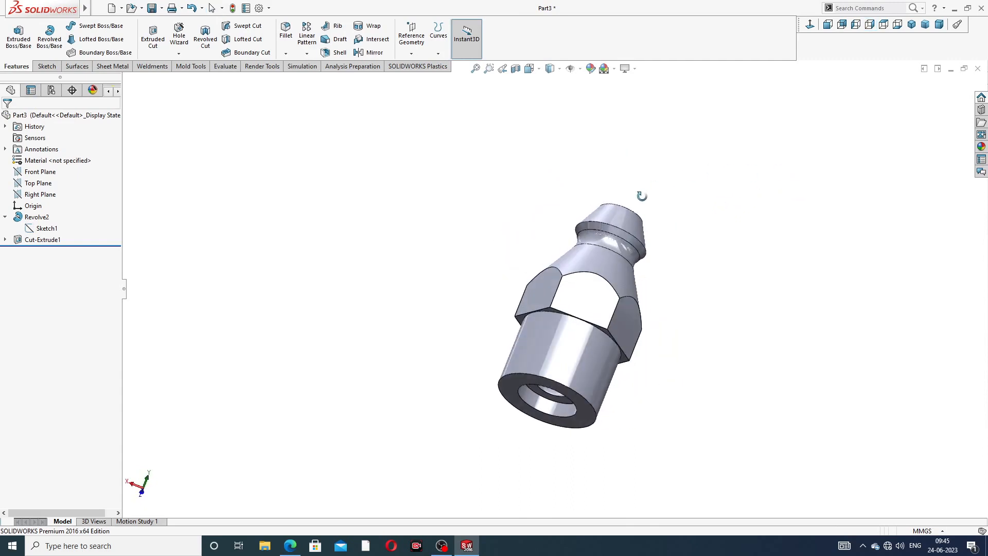
{"action": "mouse_move", "coordinate": [695, 236]}
{"action": "middle_mouse_down"}
{"action": "mouse_move", "coordinate": [709, 163]}
{"action": "mouse_move", "coordinate": [700, 216]}
{"action": "mouse_move", "coordinate": [822, 168]}
{"action": "mouse_move", "coordinate": [799, 160]}
{"action": "middle_mouse_up"}
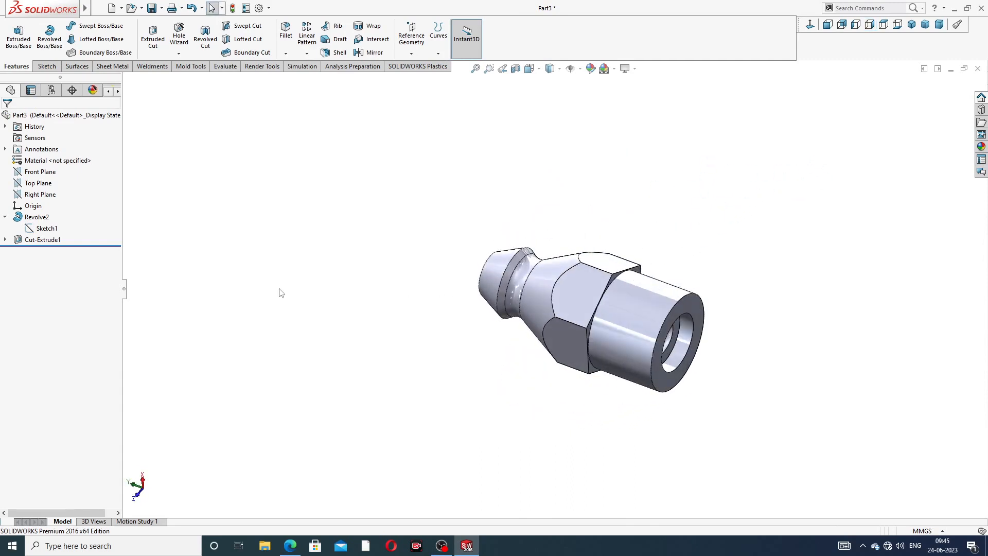
Step: Edit the hexagonal cut feature and set its blind depth to 8.5 mm
{"action": "left_click", "coordinate": [5, 217]}
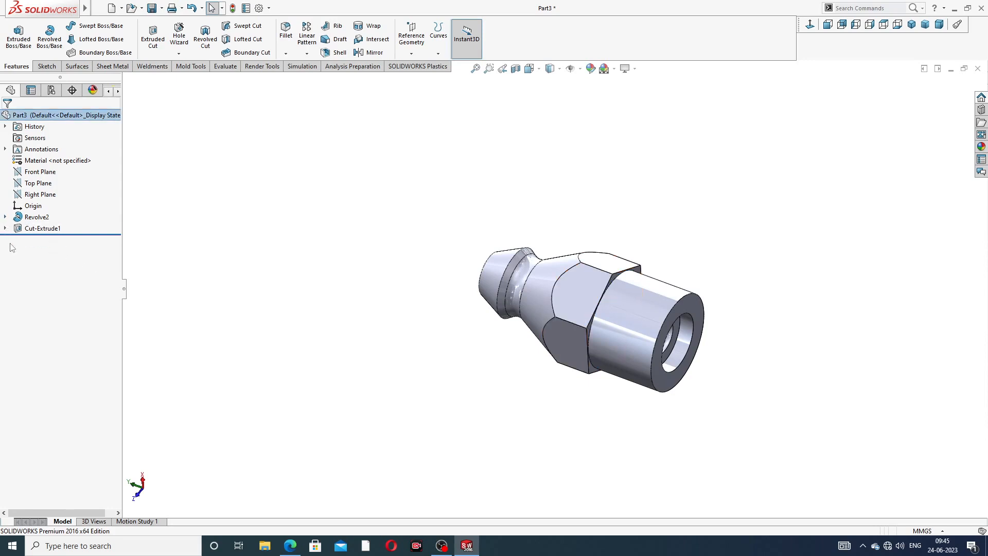
{"action": "left_click", "coordinate": [36, 229]}
{"action": "left_click", "coordinate": [49, 209]}
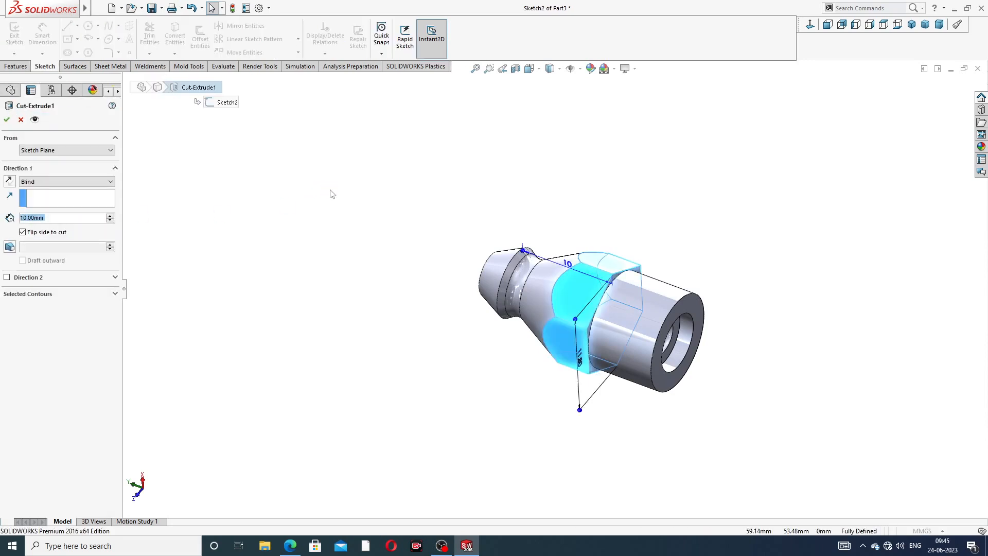
{"action": "middle_click_drag", "start_coordinate": [366, 217], "coordinate": [364, 249]}
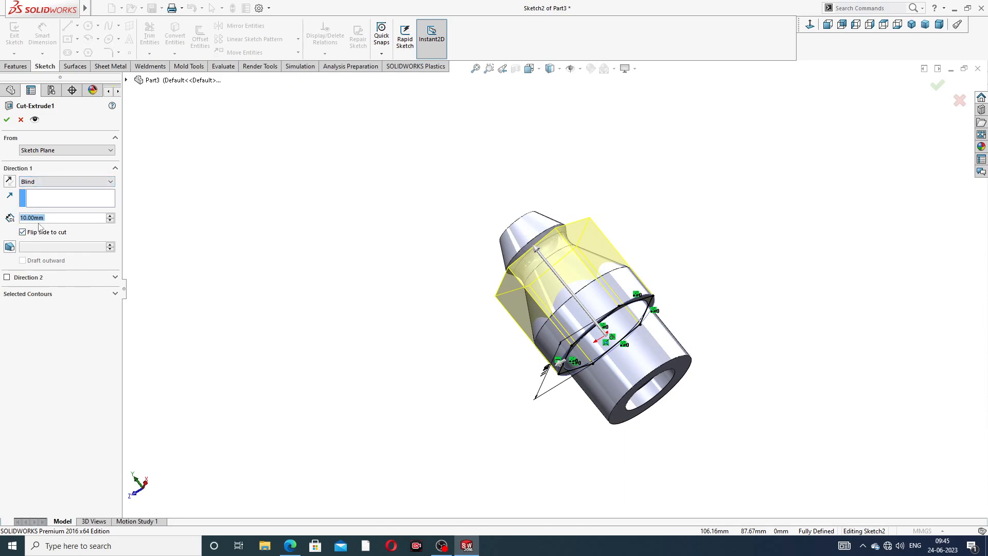
{"action": "type", "text": "8.5"}
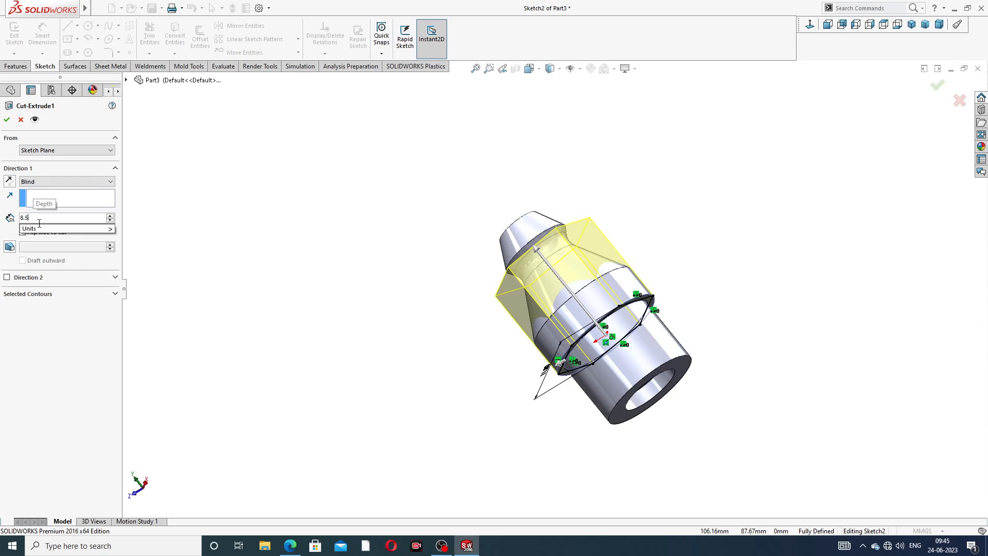
{"action": "key", "text": "Return"}
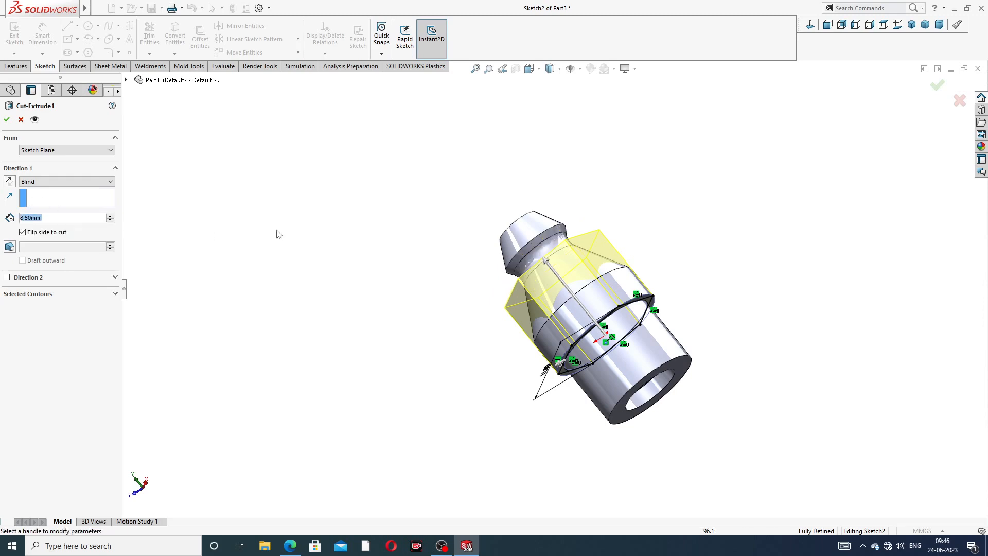
Step: Set the hexagonal cut's end condition to Through All and accept the feature
{"action": "middle_click_drag", "start_coordinate": [278, 234], "coordinate": [607, 152]}
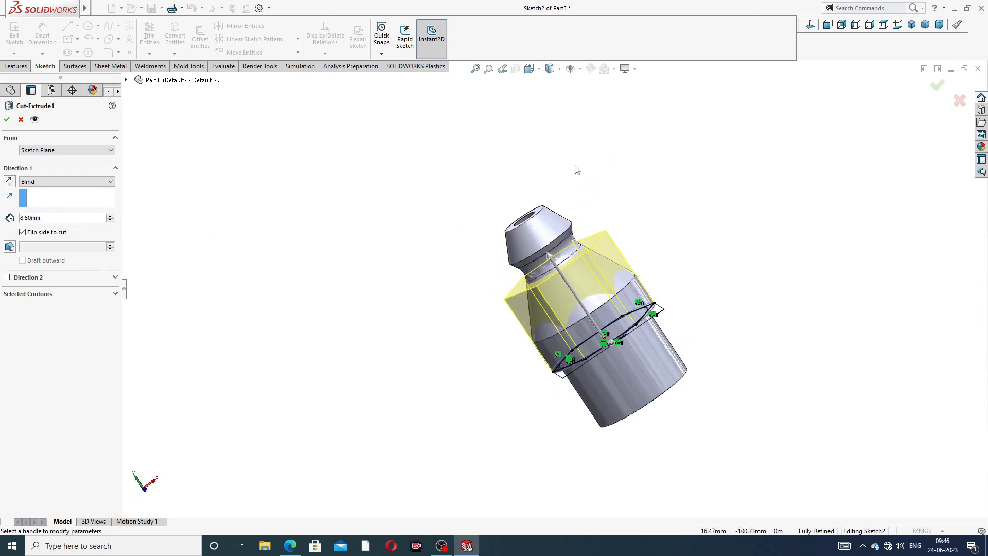
{"action": "left_click", "coordinate": [49, 183]}
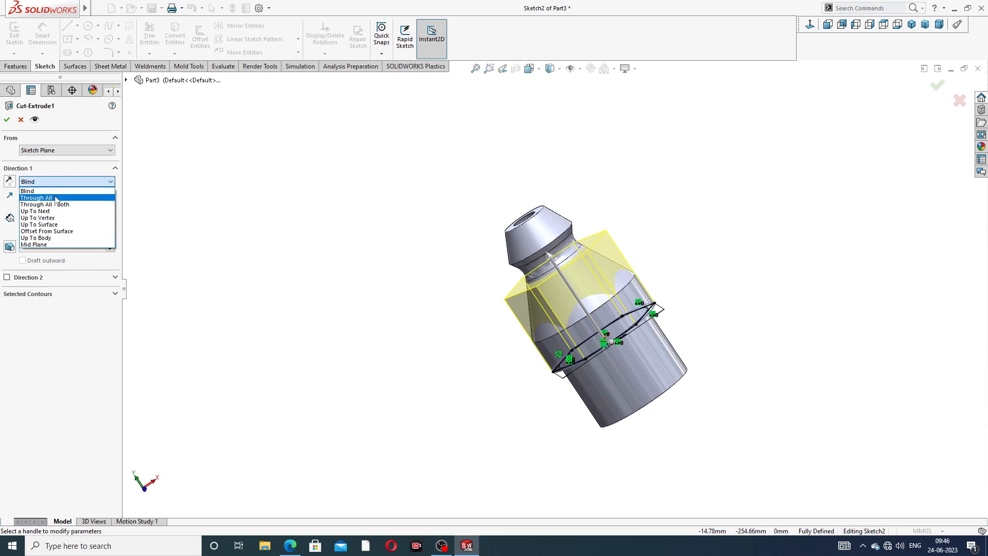
{"action": "left_click", "coordinate": [57, 198]}
{"action": "left_click", "coordinate": [7, 119]}
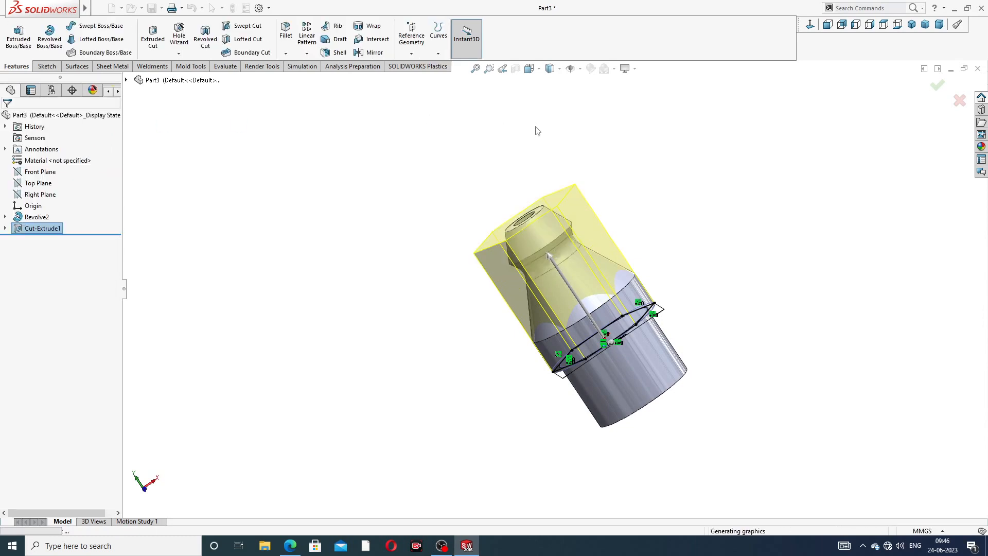
Step: Chamfer the outer edge at the open end of the cylindrical shank with 1 mm distance and 45° angle
{"action": "mouse_move", "coordinate": [703, 254]}
{"action": "middle_mouse_down"}
{"action": "mouse_move", "coordinate": [750, 80]}
{"action": "mouse_move", "coordinate": [783, 79]}
{"action": "mouse_move", "coordinate": [715, 253]}
{"action": "middle_mouse_up"}
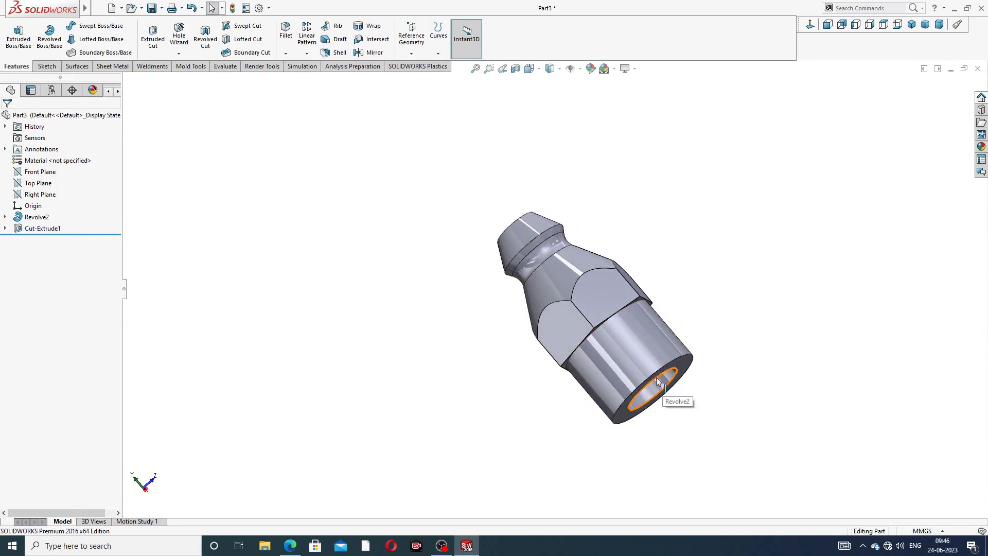
{"action": "scroll", "coordinate": [656, 378], "scroll_direction": "down", "scroll_amount": 2}
{"action": "middle_click_drag", "start_coordinate": [690, 210], "coordinate": [733, 83]}
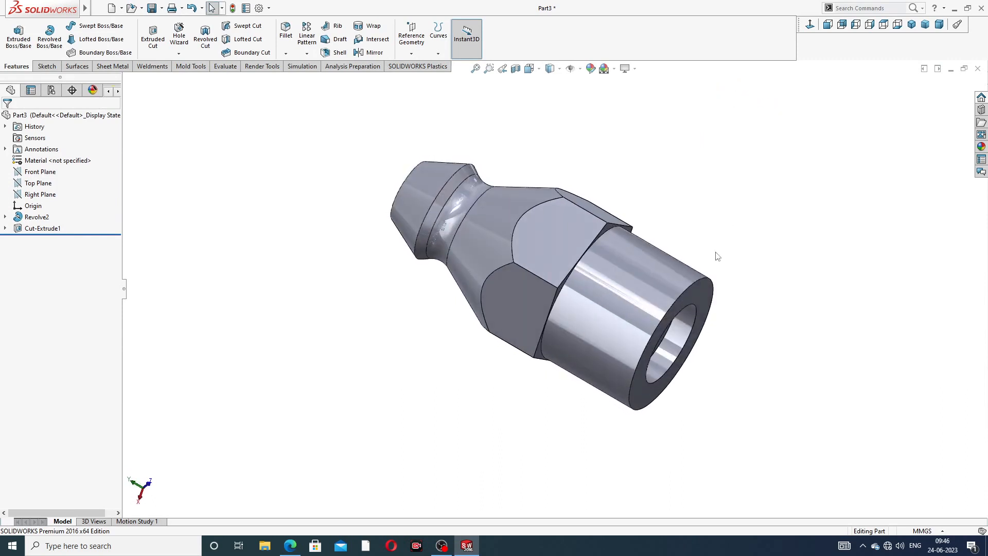
{"action": "scroll", "coordinate": [664, 280], "scroll_direction": "up", "scroll_amount": 1}
{"action": "scroll", "coordinate": [653, 278], "scroll_direction": "down", "scroll_amount": 2}
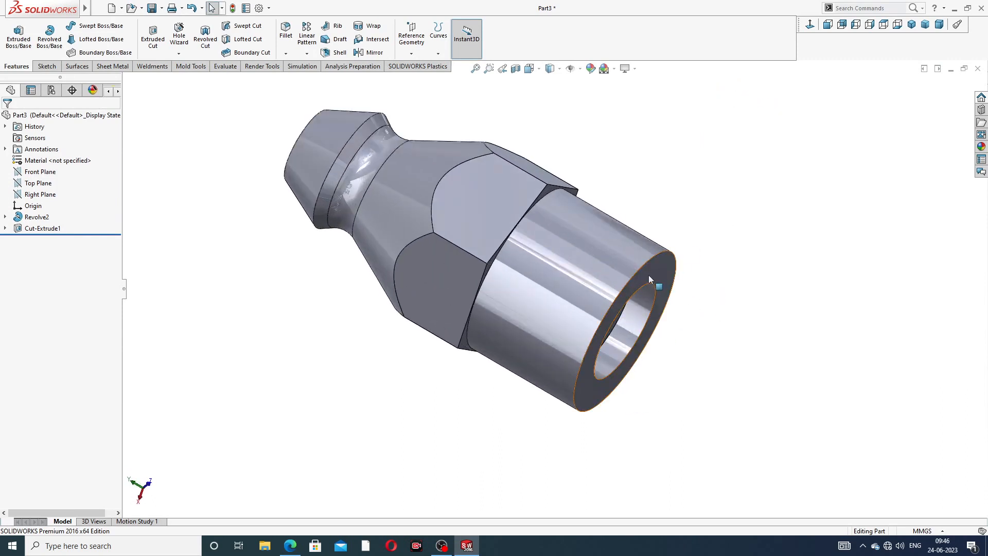
{"action": "middle_click_drag", "start_coordinate": [518, 278], "coordinate": [559, 159]}
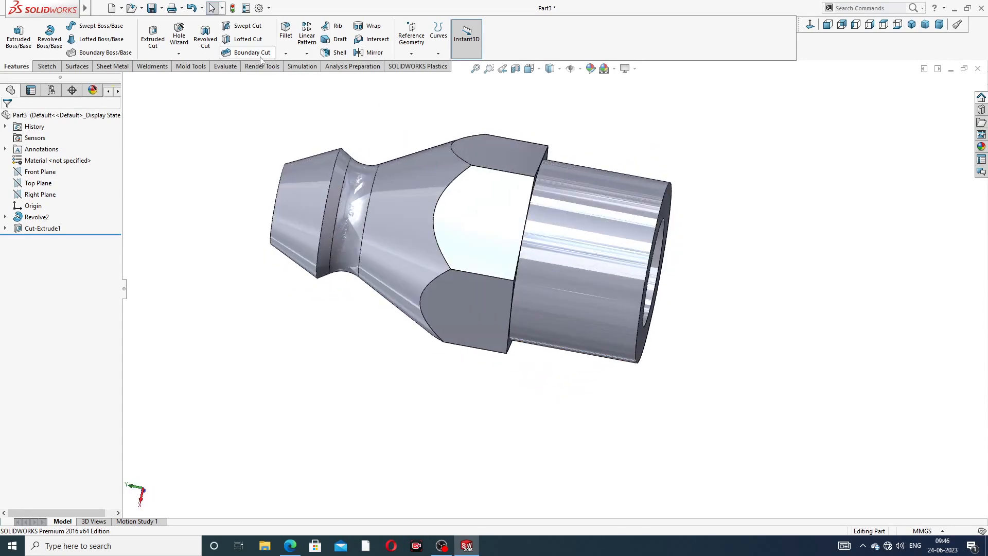
{"action": "left_click", "coordinate": [285, 53]}
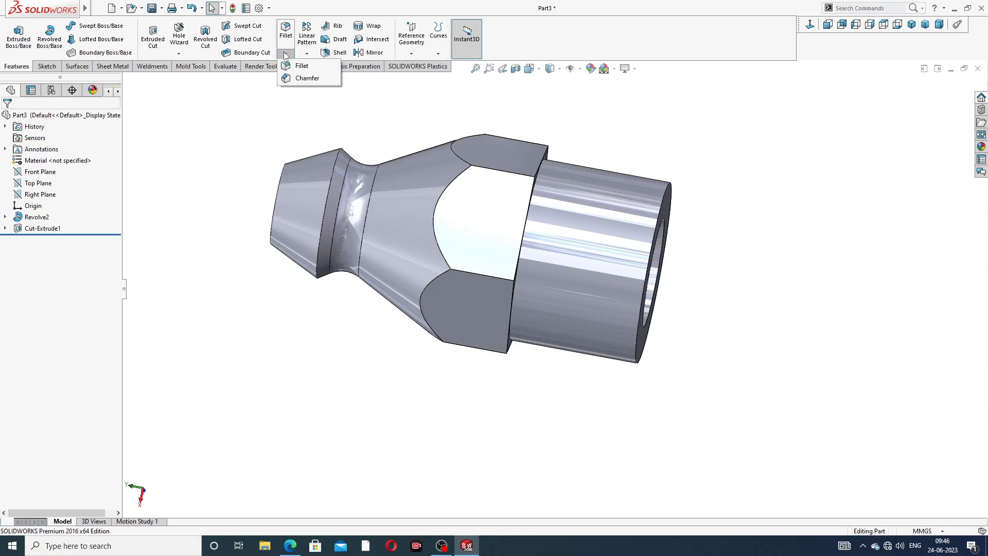
{"action": "left_click", "coordinate": [309, 77]}
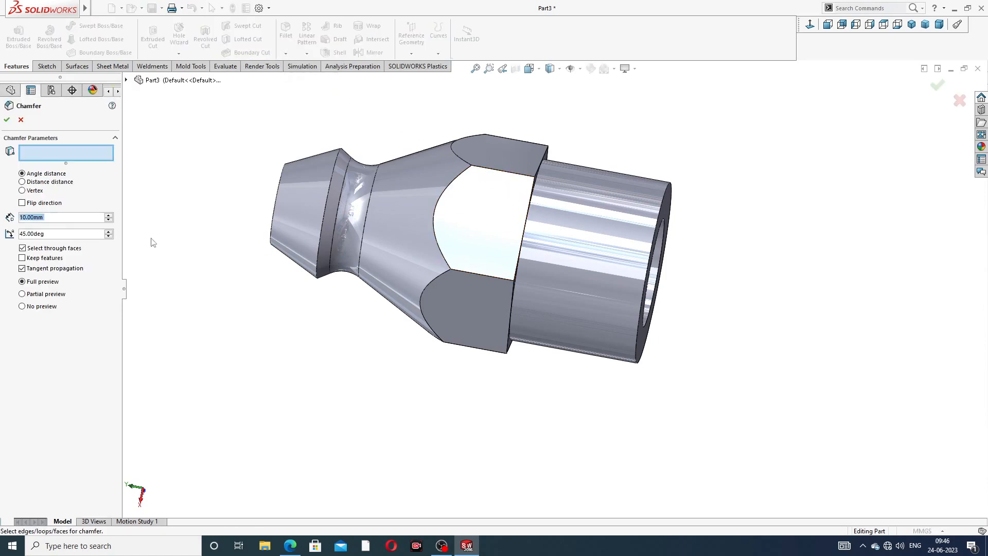
{"action": "type", "text": "1"}
{"action": "key", "text": "Return"}
{"action": "left_click", "coordinate": [667, 199]}
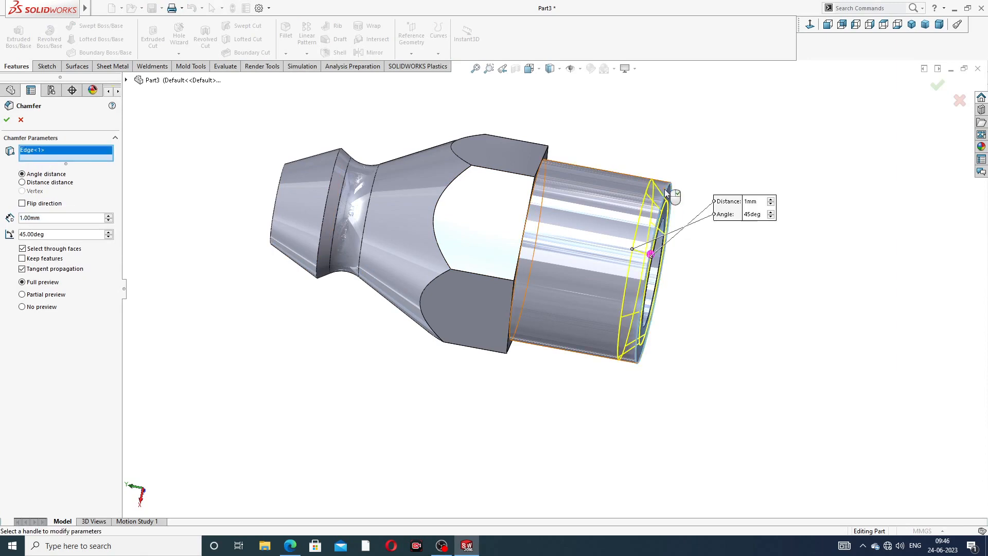
{"action": "left_click", "coordinate": [937, 88]}
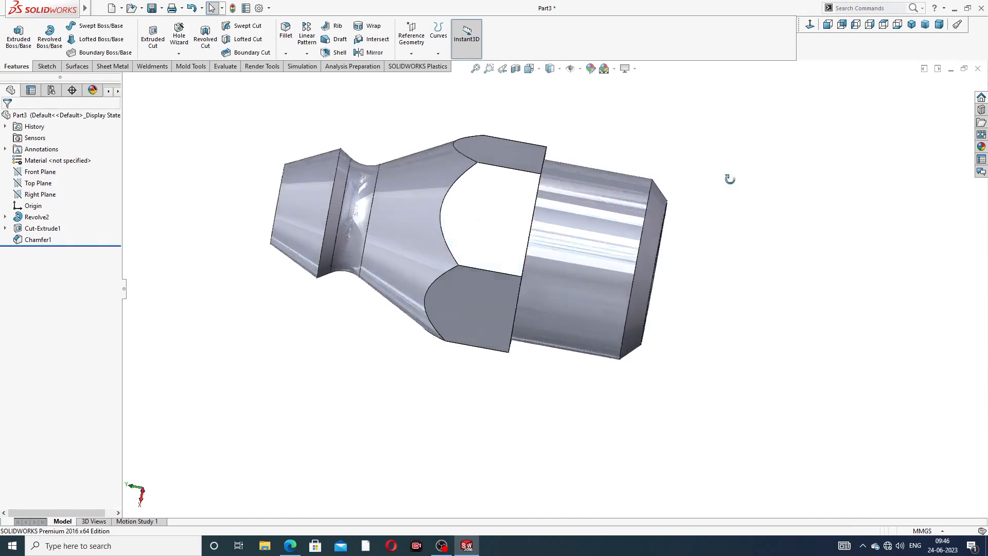
Step: Start a Metric Die M8x1.0 cut thread from the chamfer's edge on the shank, with a blind depth of 8 mm
{"action": "middle_click_drag", "start_coordinate": [730, 179], "coordinate": [710, 91]}
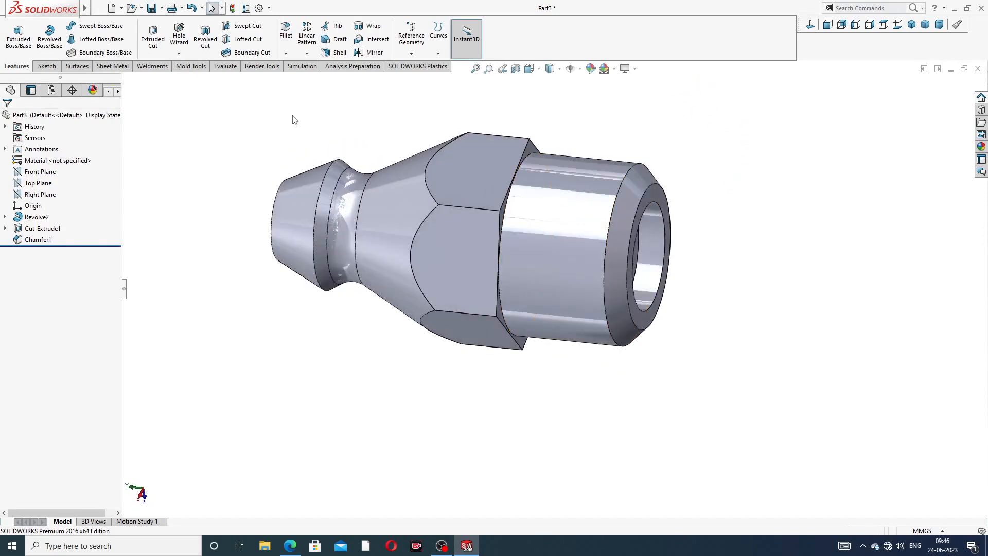
{"action": "left_click", "coordinate": [178, 54]}
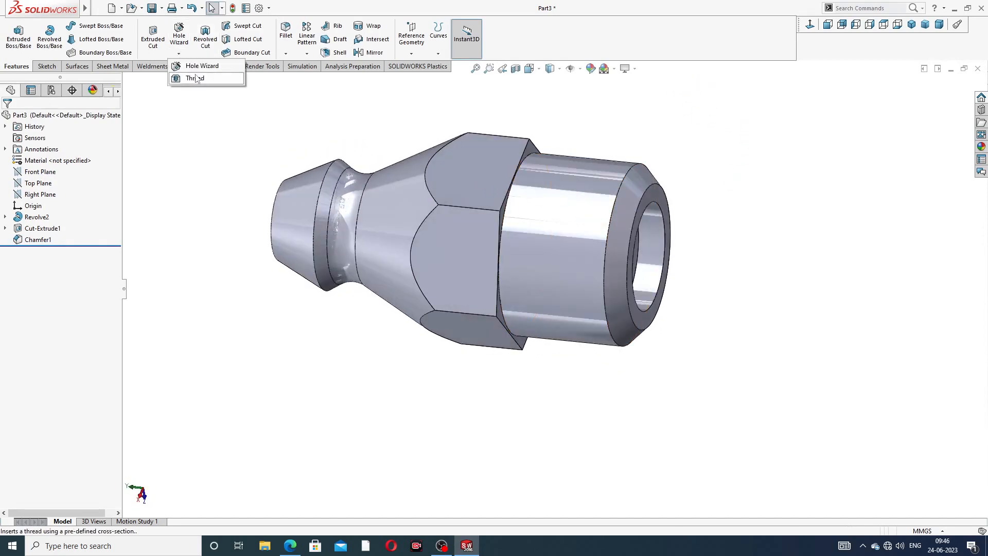
{"action": "left_click", "coordinate": [195, 78]}
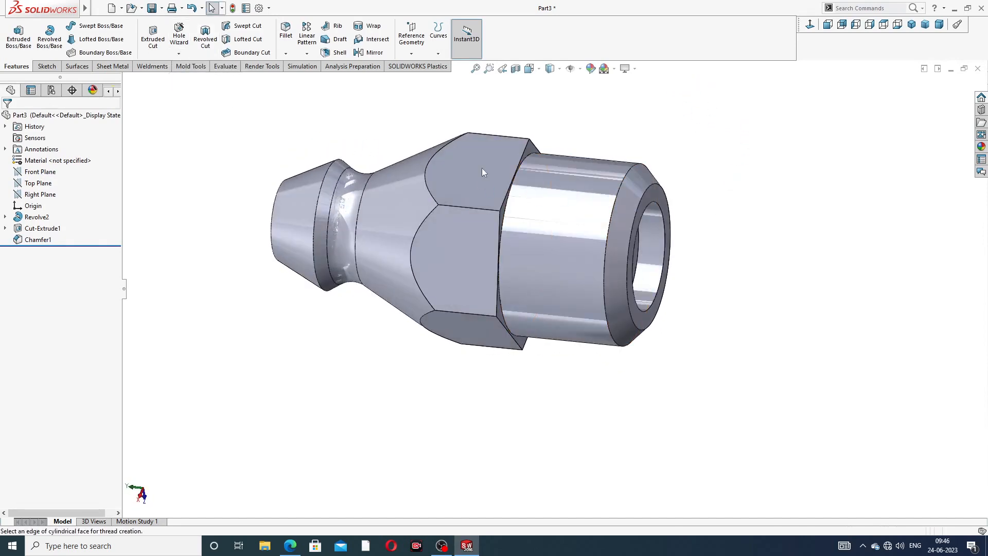
{"action": "left_click", "coordinate": [625, 176]}
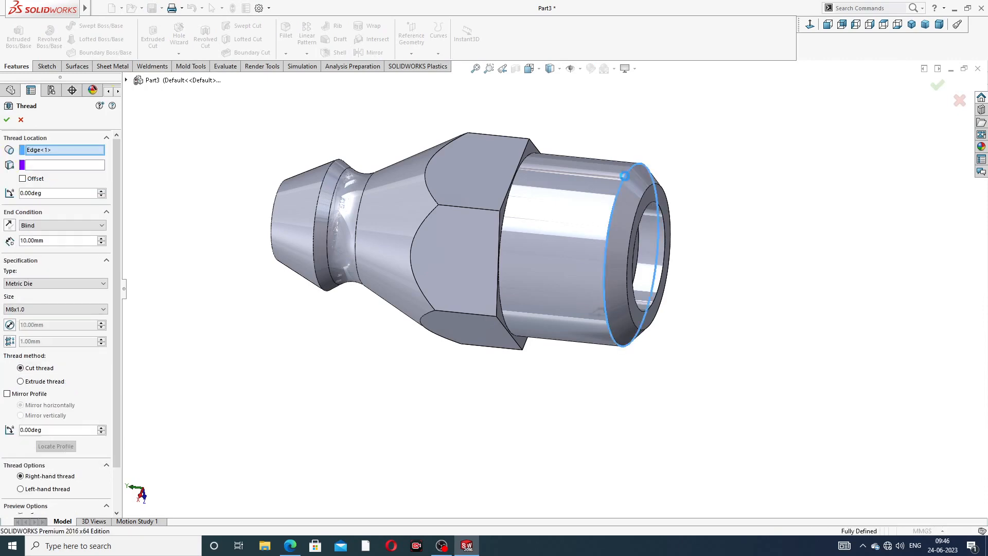
{"action": "middle_click_drag", "start_coordinate": [629, 196], "coordinate": [679, 196]}
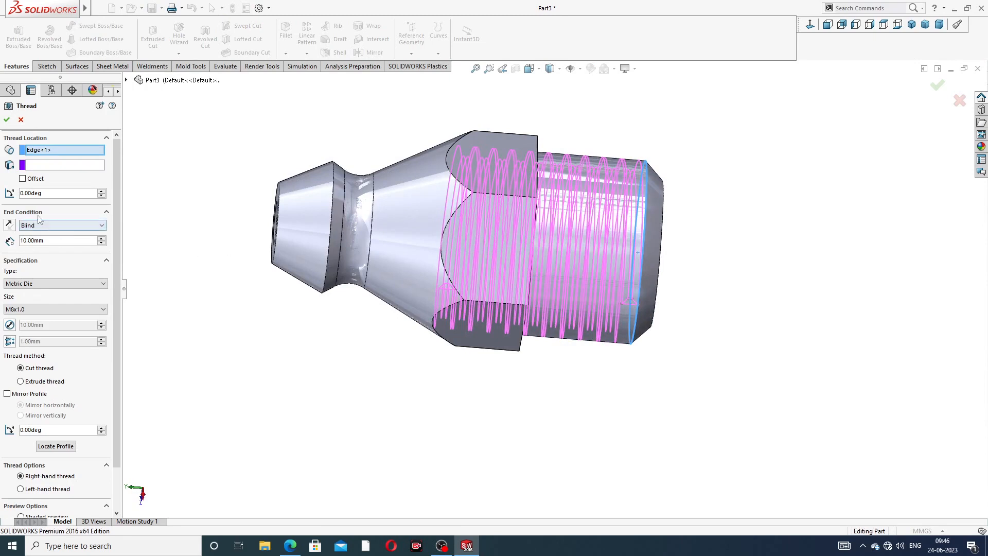
{"action": "left_click_drag", "start_coordinate": [46, 240], "coordinate": [11, 240]}
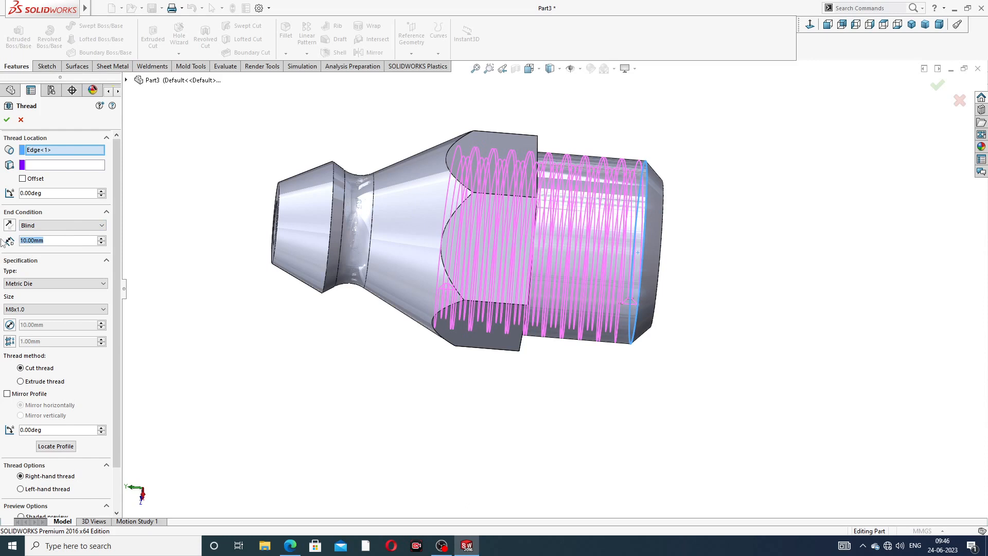
{"action": "type", "text": "8"}
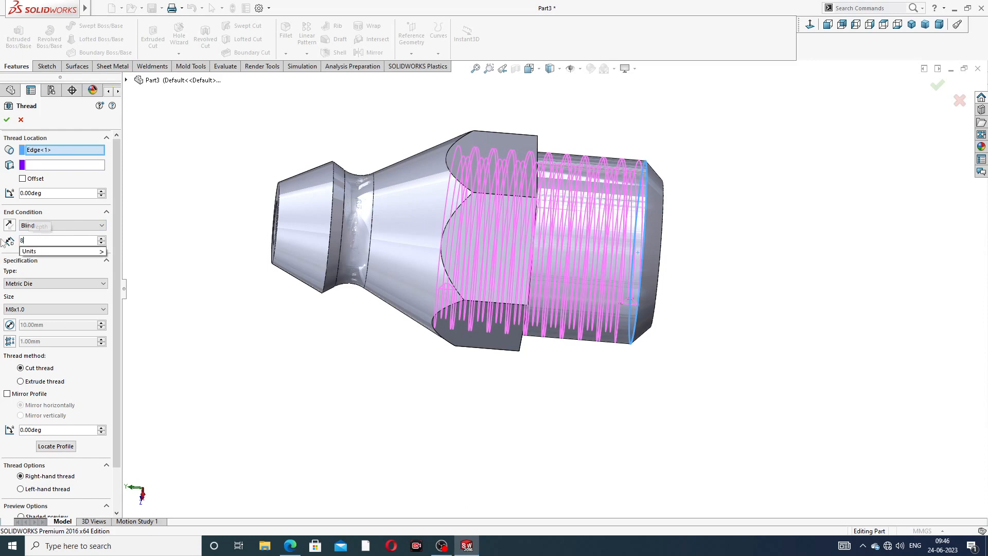
{"action": "key", "text": "Return"}
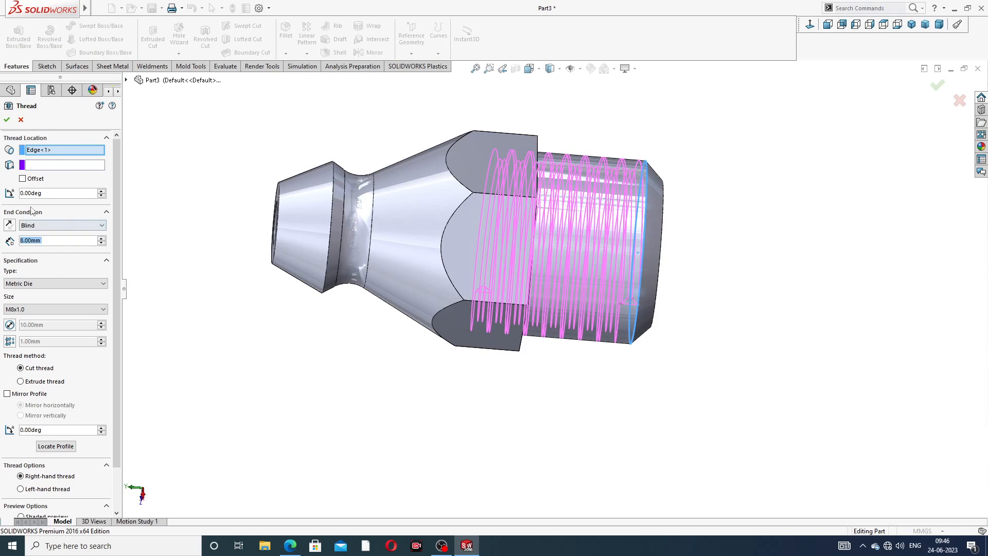
Step: Enable the thread's start offset, set it to 2 mm, and reverse its direction so the thread begins beyond the shank's open end
{"action": "left_click", "coordinate": [22, 179]}
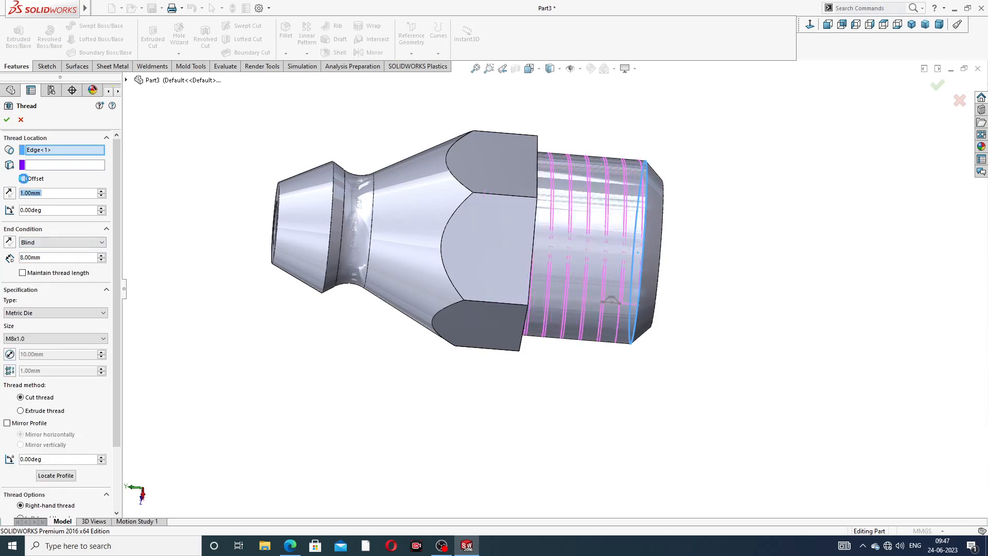
{"action": "type", "text": "2"}
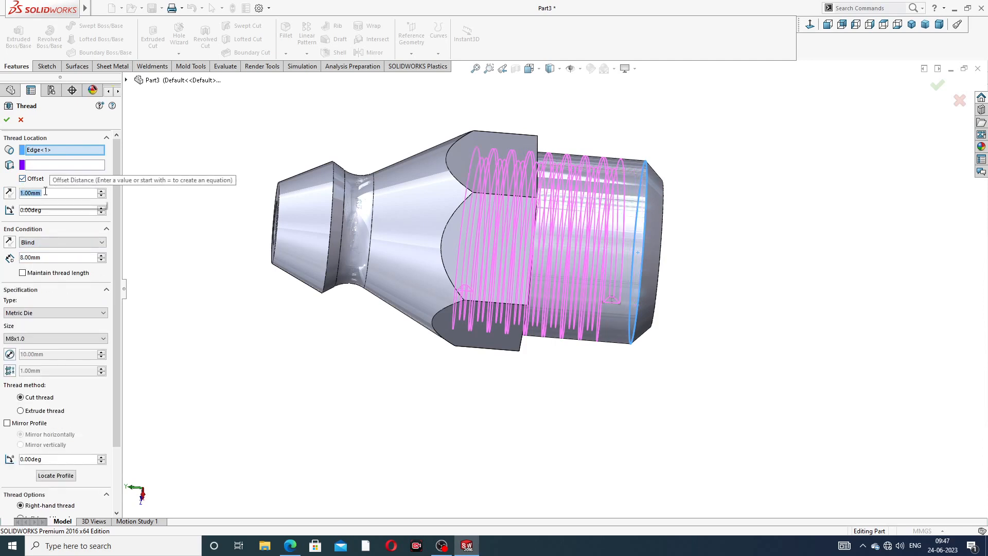
{"action": "key", "text": "Return"}
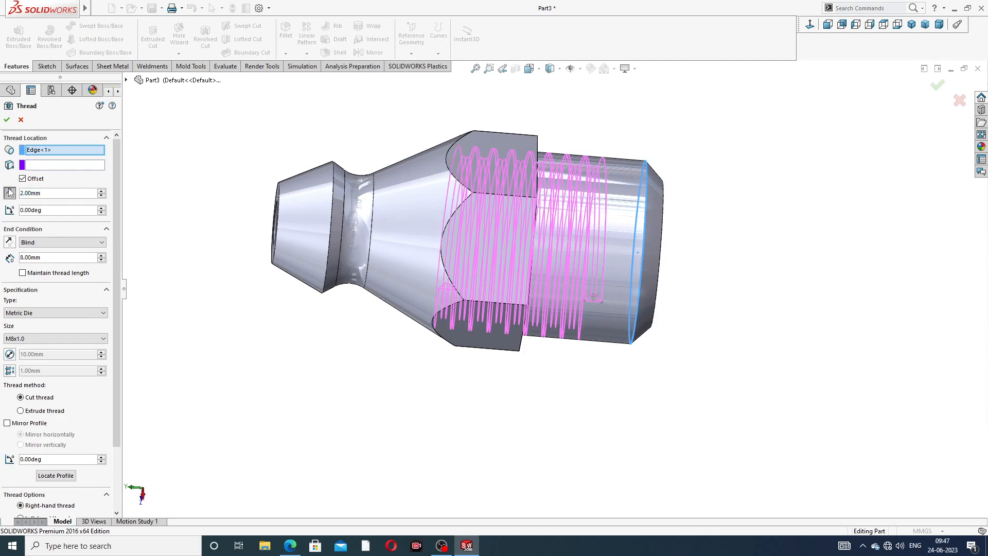
{"action": "left_click", "coordinate": [10, 192]}
Step: Set the thread's blind depth to 7 mm and create the right-hand cut thread
{"action": "middle_click_drag", "start_coordinate": [441, 256], "coordinate": [338, 236]}
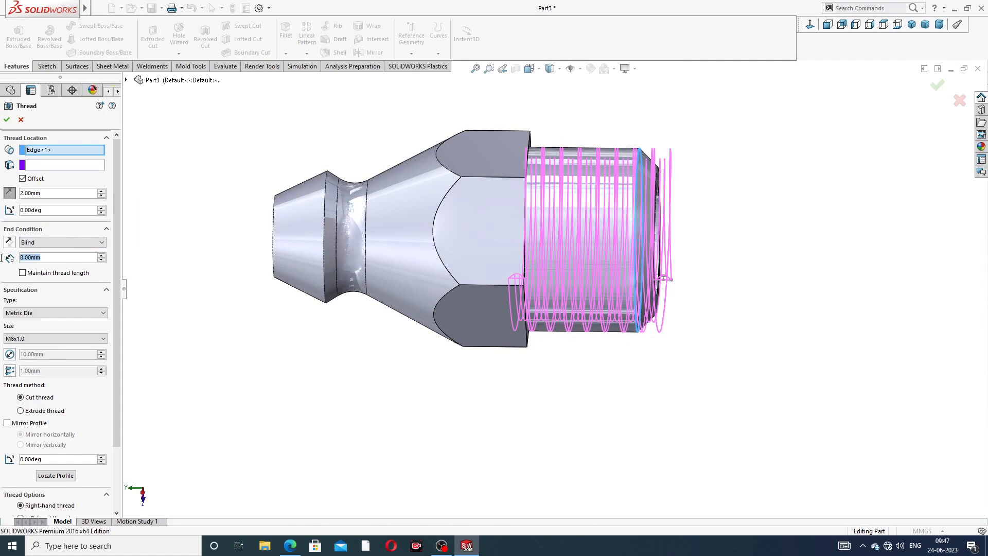
{"action": "type", "text": "6"}
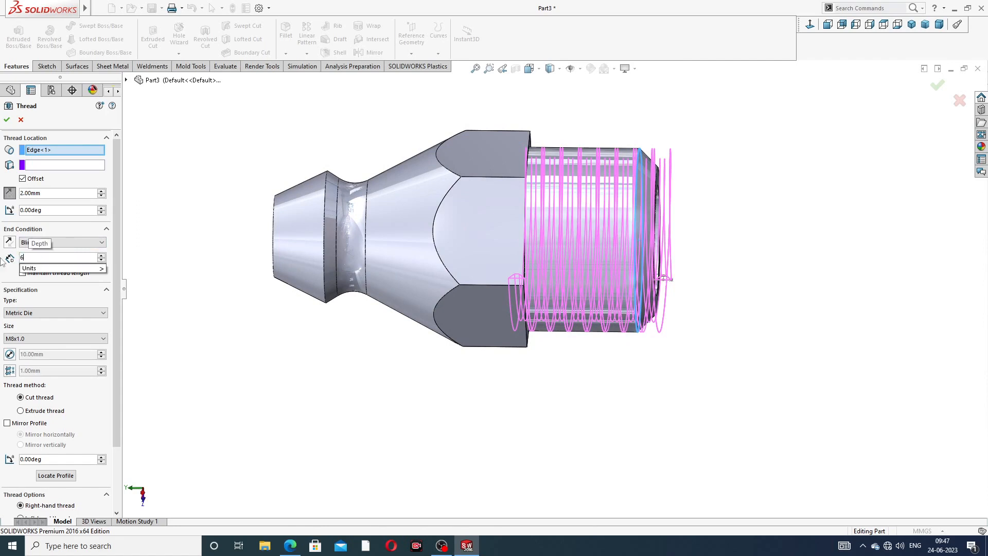
{"action": "key", "text": "Return"}
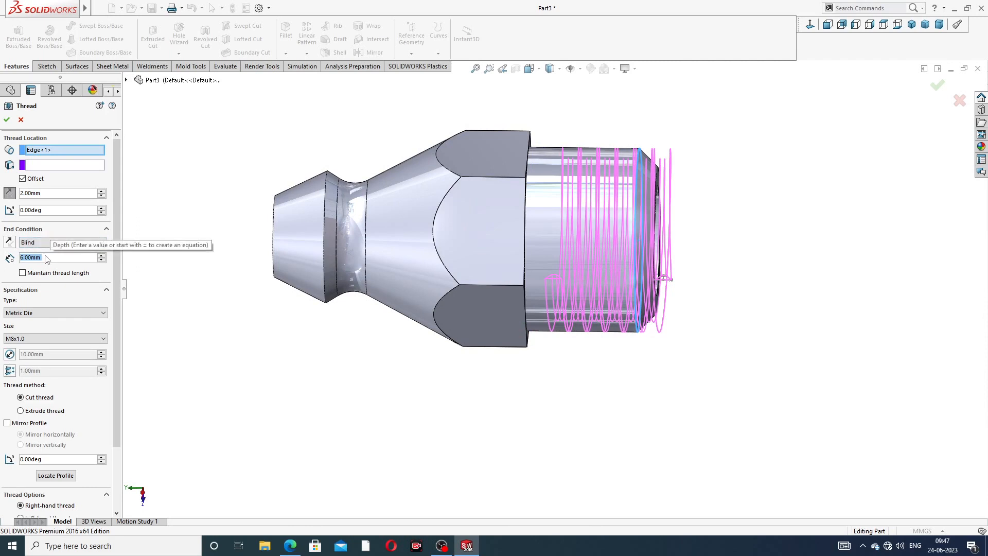
{"action": "type", "text": "7"}
{"action": "key", "text": "Return"}
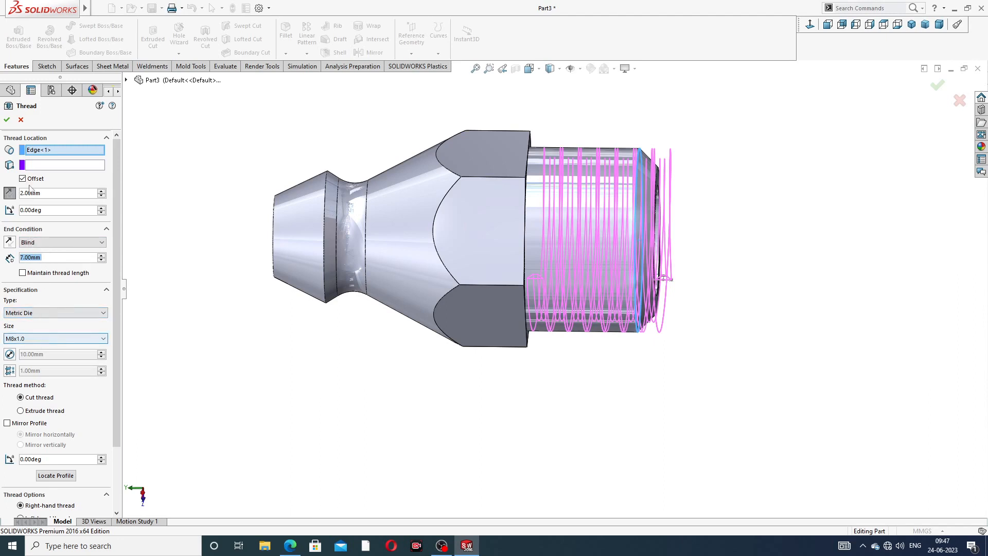
{"action": "left_click", "coordinate": [7, 120]}
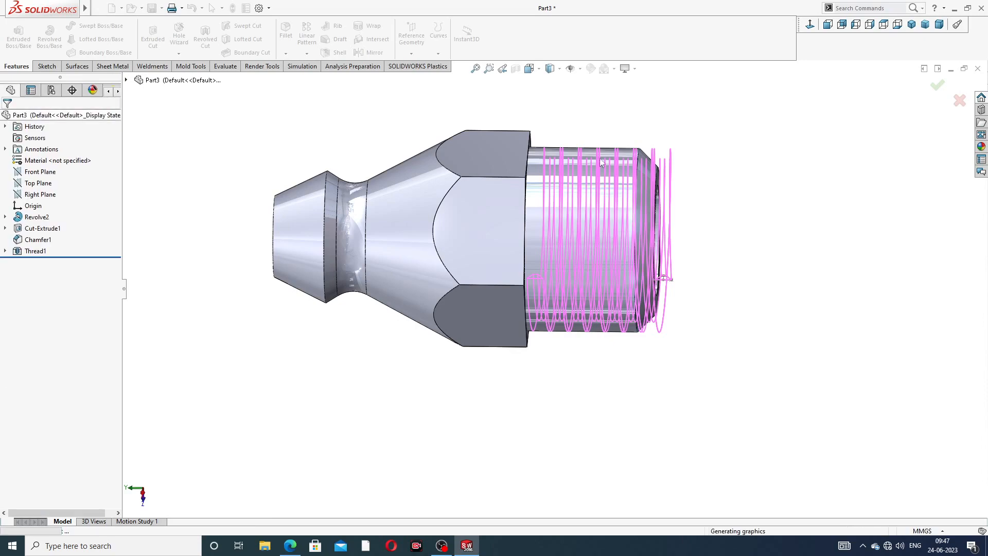
Step: Start a sketch on the flat end face of the thread groove beside the hex section and convert the face's outline into sketch entities
{"action": "middle_click_drag", "start_coordinate": [731, 187], "coordinate": [583, 234]}
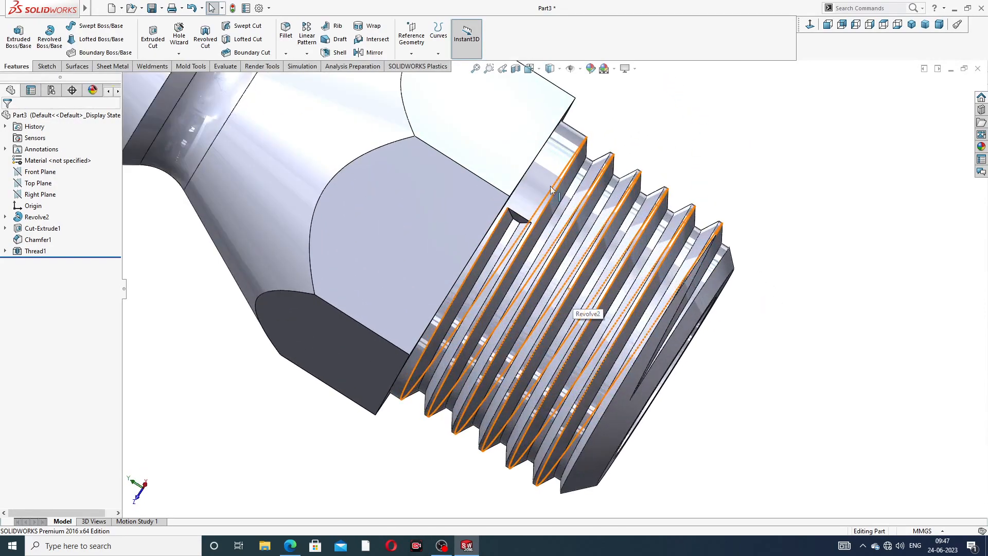
{"action": "middle_click_drag", "start_coordinate": [575, 299], "coordinate": [526, 214]}
{"action": "left_click", "coordinate": [526, 214]}
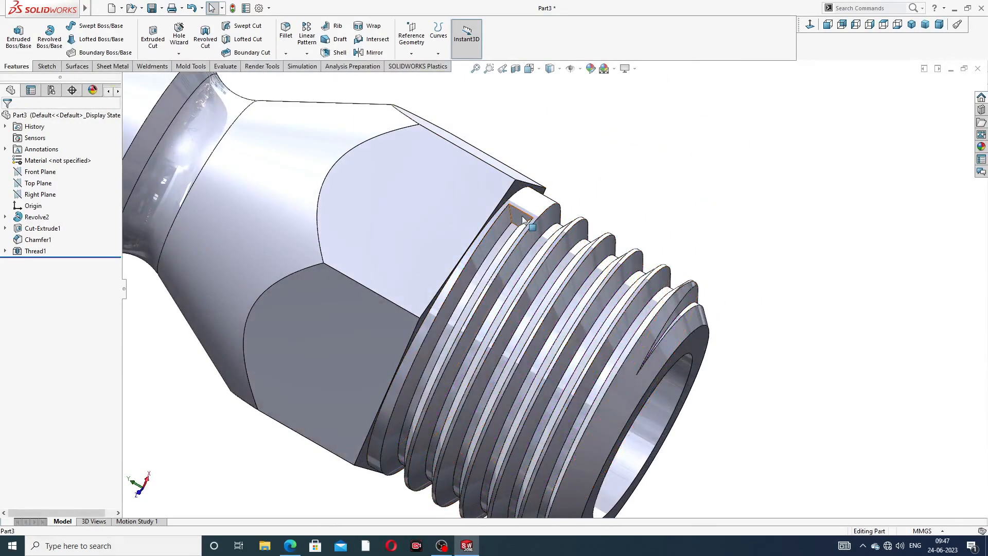
{"action": "left_click", "coordinate": [508, 181]}
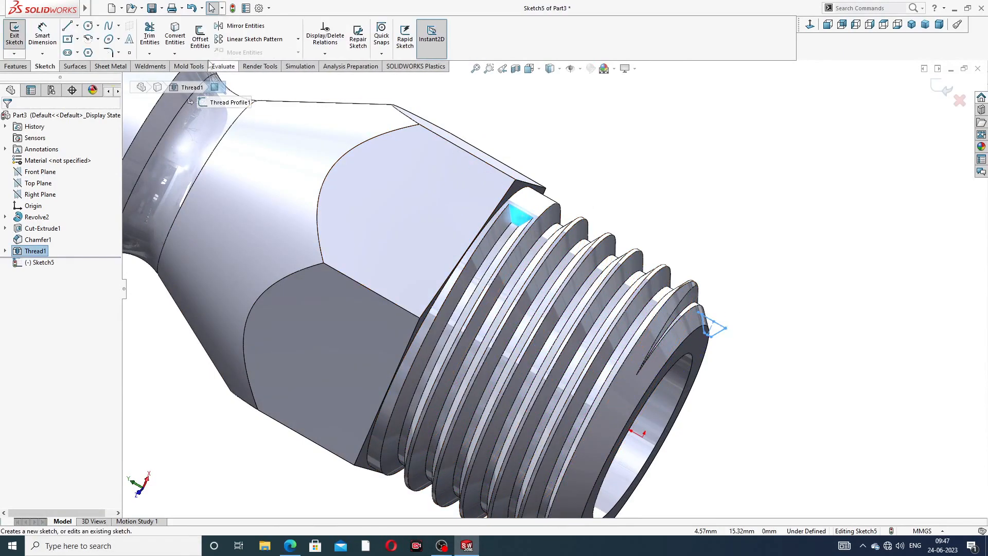
{"action": "left_click", "coordinate": [181, 42]}
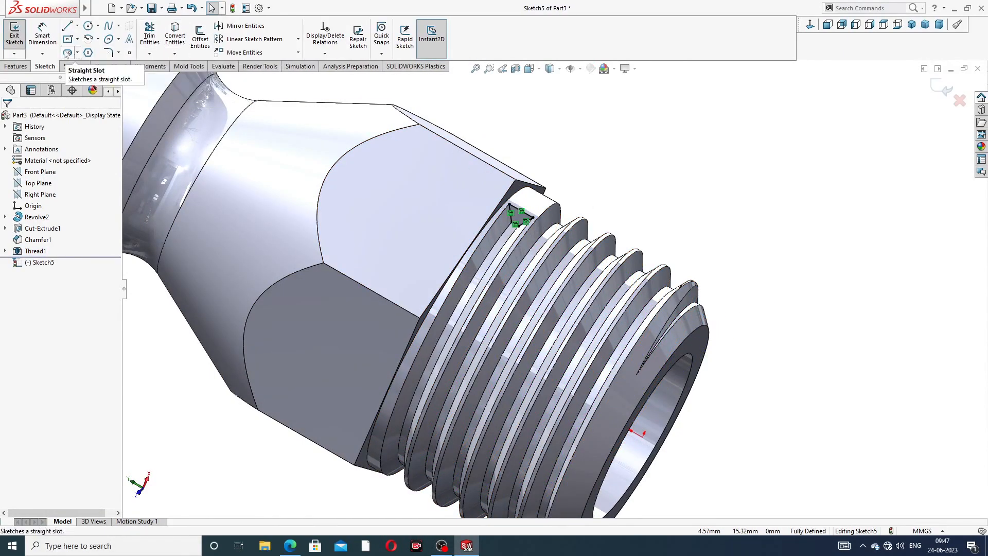
Step: Extrude-cut the converted groove outline 10 mm blind to run the thread's end out of the shank
{"action": "left_click", "coordinate": [16, 66]}
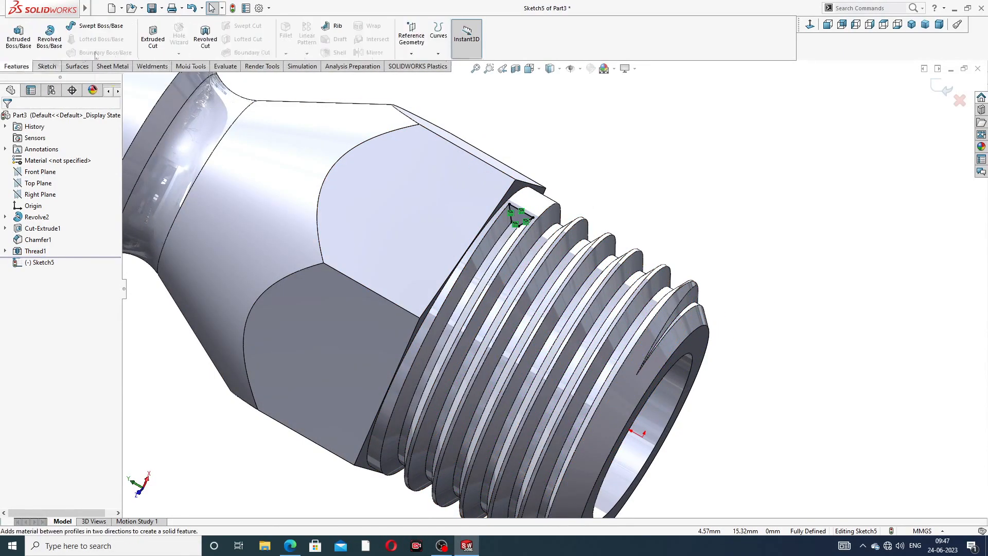
{"action": "left_click", "coordinate": [153, 38]}
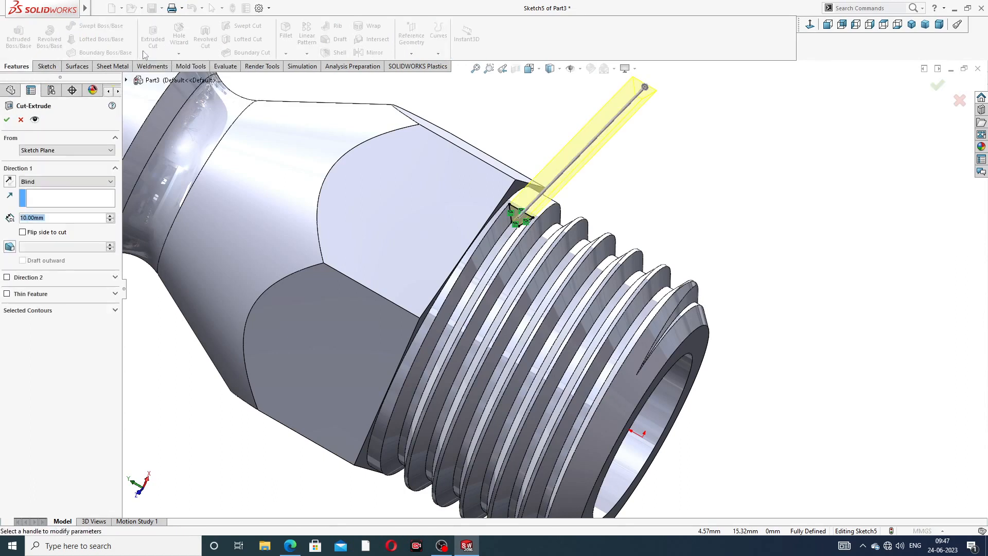
{"action": "left_click", "coordinate": [7, 120]}
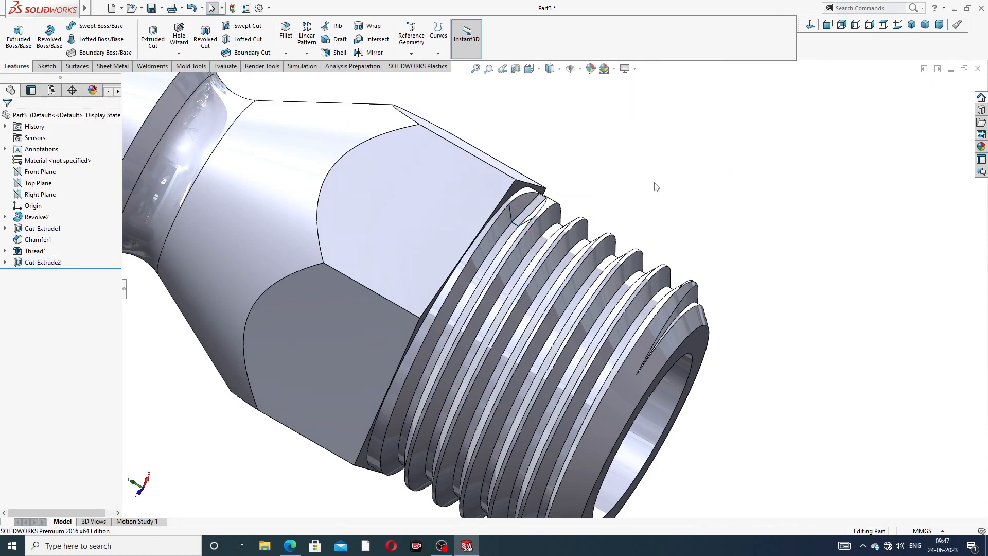
{"action": "scroll", "coordinate": [641, 209], "scroll_direction": "up", "scroll_amount": 5}
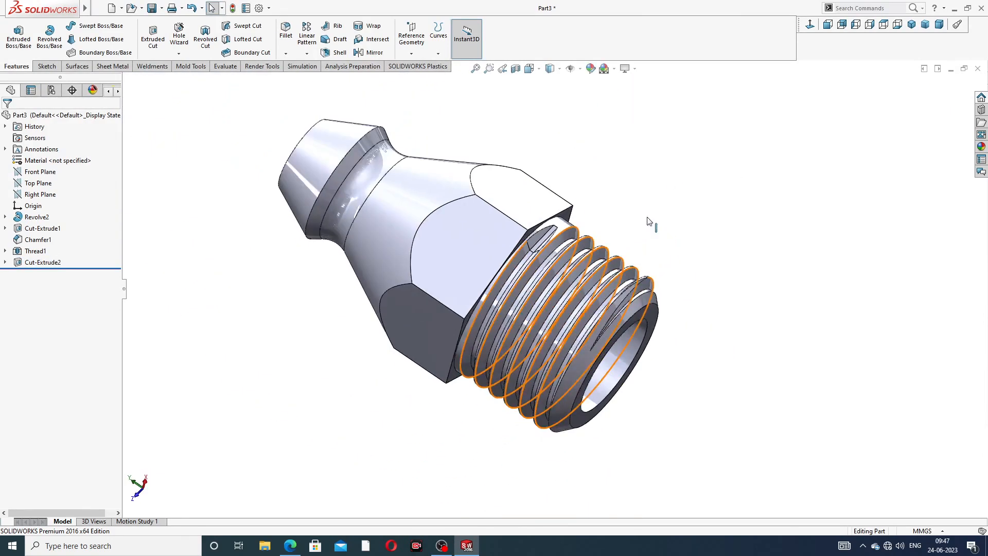
Step: Apply the polished brass appearance from the metal library to the whole nipple
{"action": "middle_click_drag", "start_coordinate": [660, 222], "coordinate": [682, 195]}
{"action": "middle_click_drag", "start_coordinate": [666, 232], "coordinate": [890, 159]}
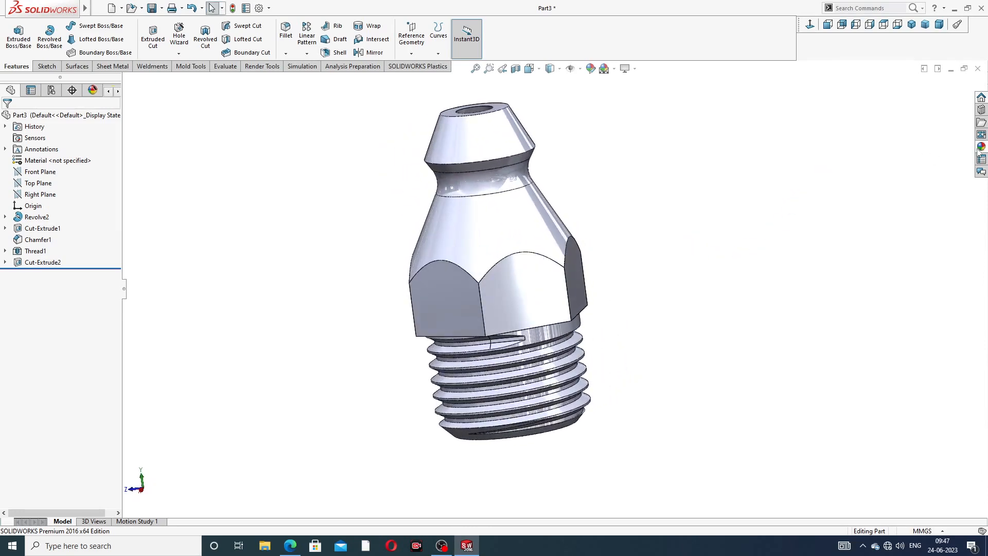
{"action": "left_click", "coordinate": [981, 146]}
{"action": "double_click", "coordinate": [921, 385]}
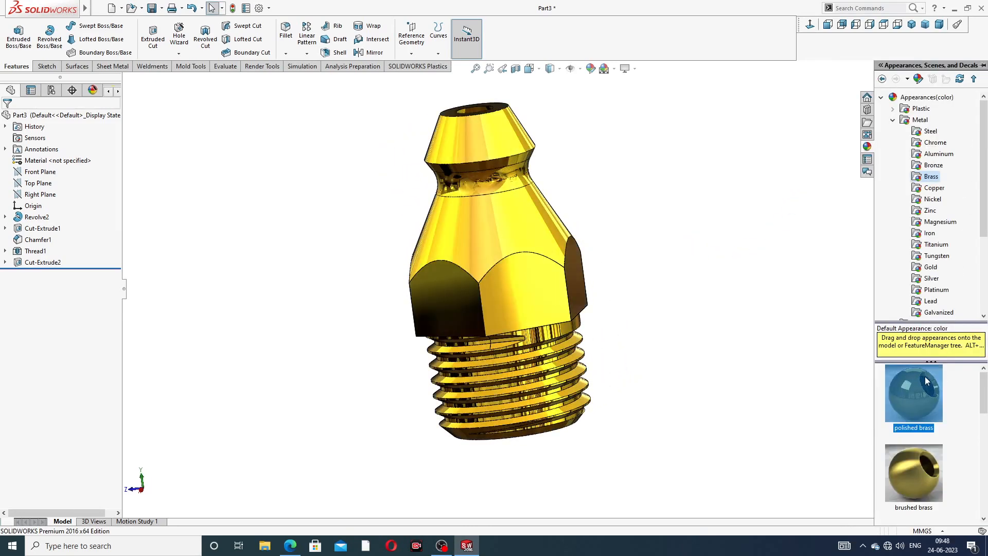
Step: Examine the brass nipple's hex section, thread and nozzle tip from the front and from several angles
{"action": "middle_click_drag", "start_coordinate": [673, 231], "coordinate": [836, 84]}
{"action": "middle_click_drag", "start_coordinate": [677, 196], "coordinate": [741, 163]}
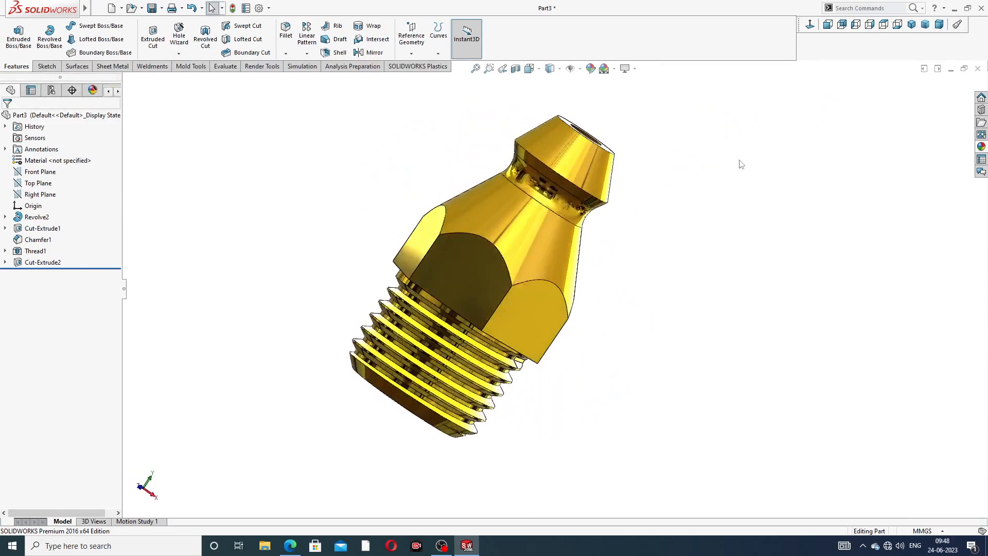
{"action": "left_click", "coordinate": [826, 25]}
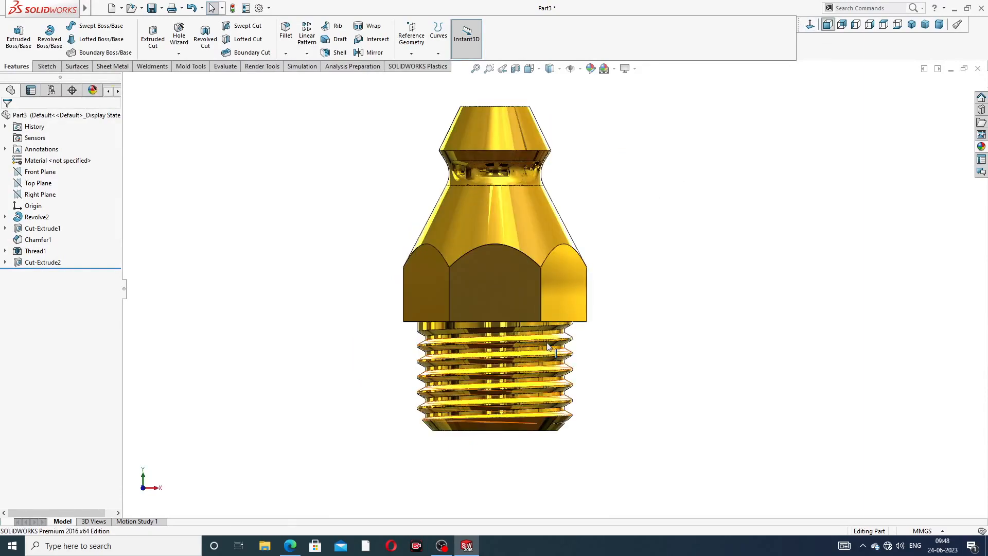
{"action": "middle_click_drag", "start_coordinate": [682, 292], "coordinate": [628, 269]}
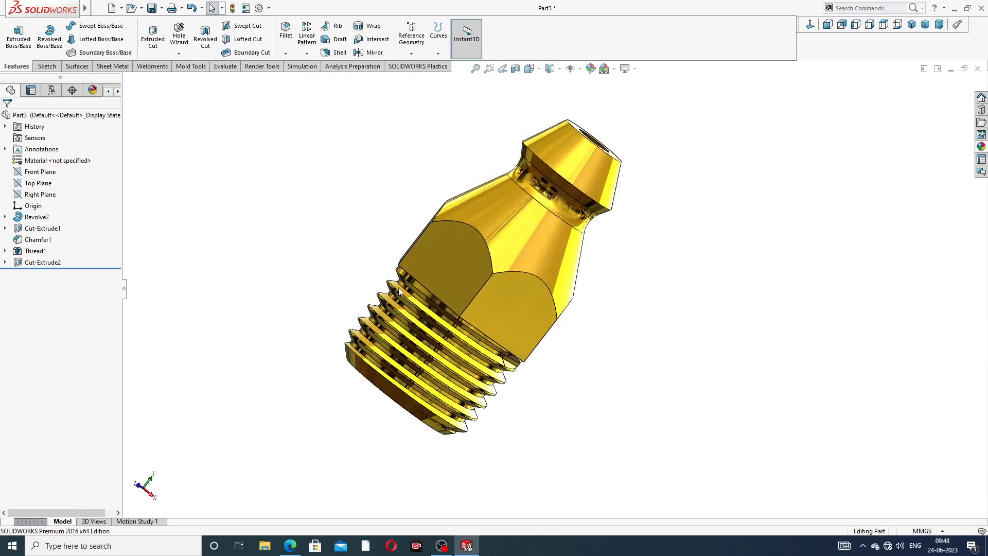
{"action": "middle_click_drag", "start_coordinate": [399, 292], "coordinate": [545, 232]}
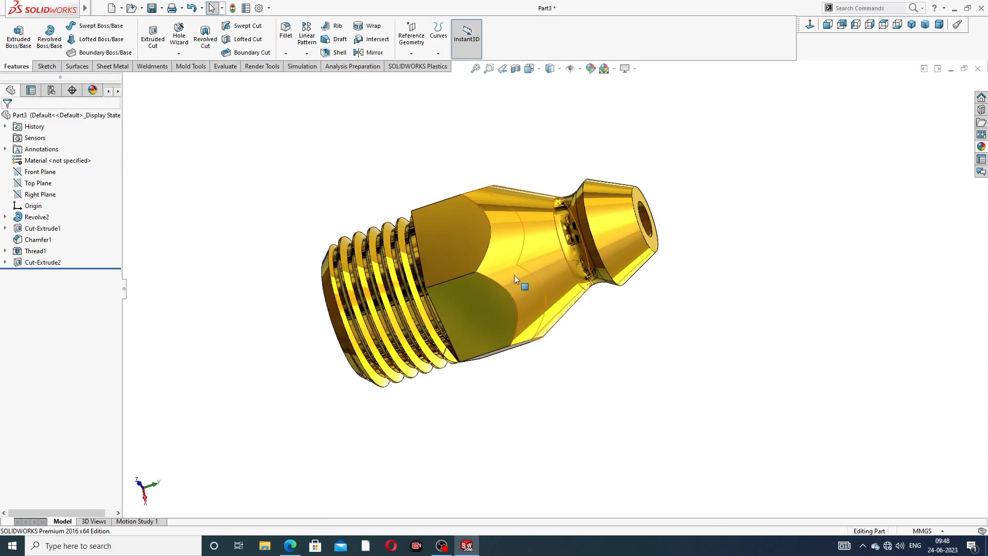
{"action": "middle_click_drag", "start_coordinate": [514, 275], "coordinate": [369, 286]}
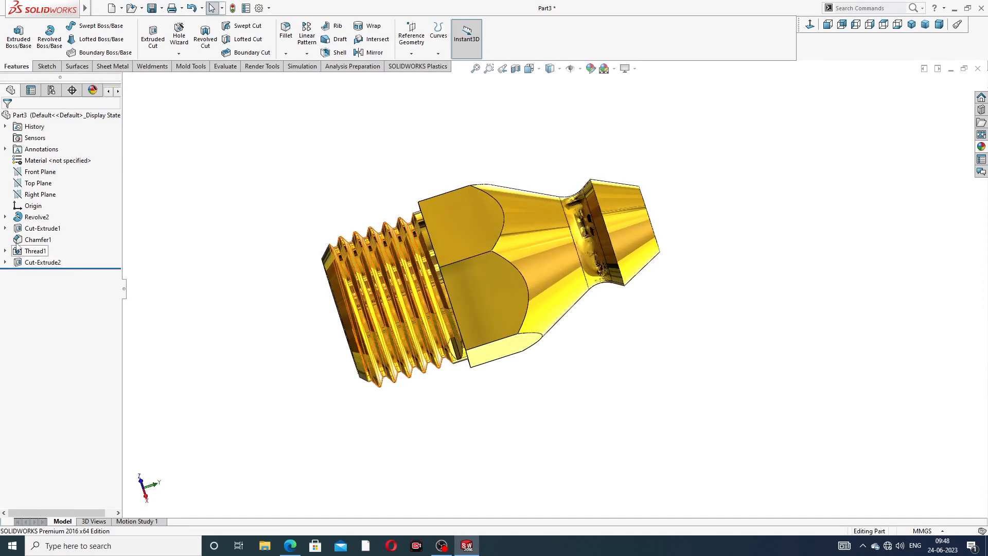
Step: Edit the revolve's profile sketch, set the 18 mm overall length dimension to 20 mm, and rebuild the part
{"action": "left_click", "coordinate": [6, 216]}
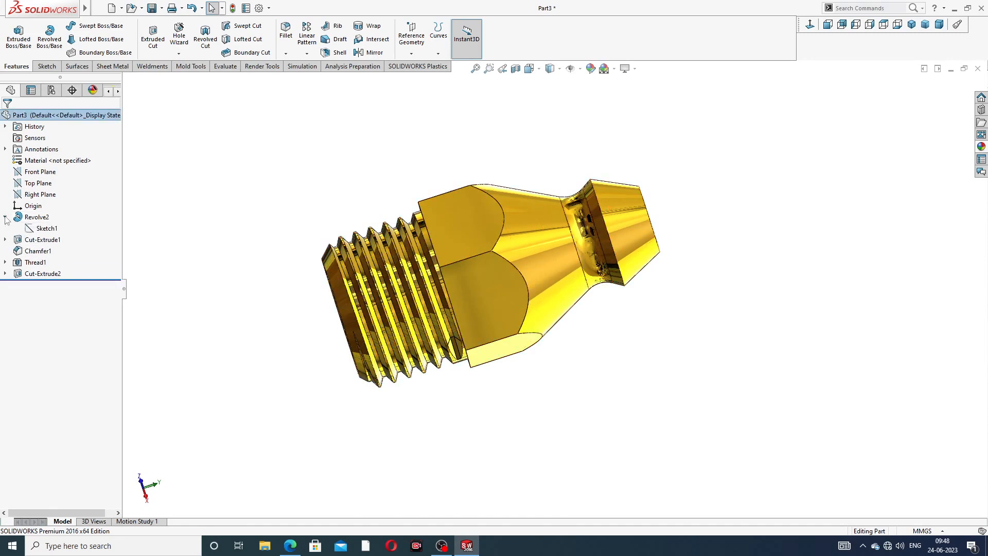
{"action": "left_click", "coordinate": [47, 228]}
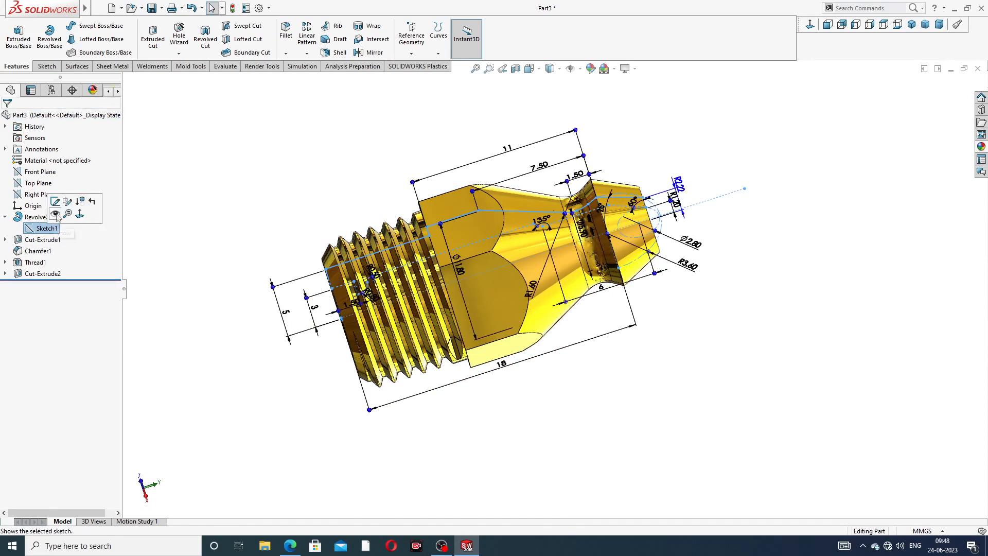
{"action": "left_click", "coordinate": [59, 205]}
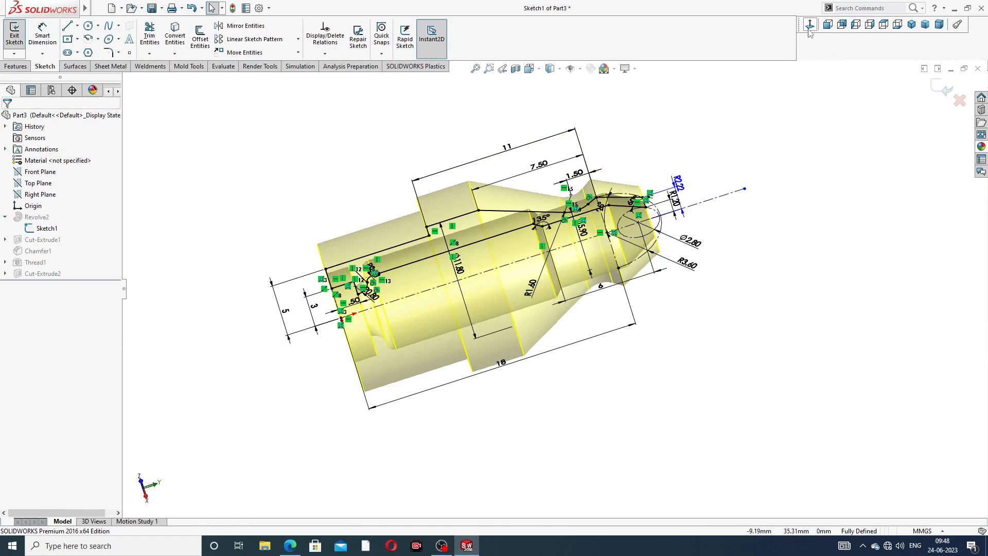
{"action": "left_click", "coordinate": [869, 24]}
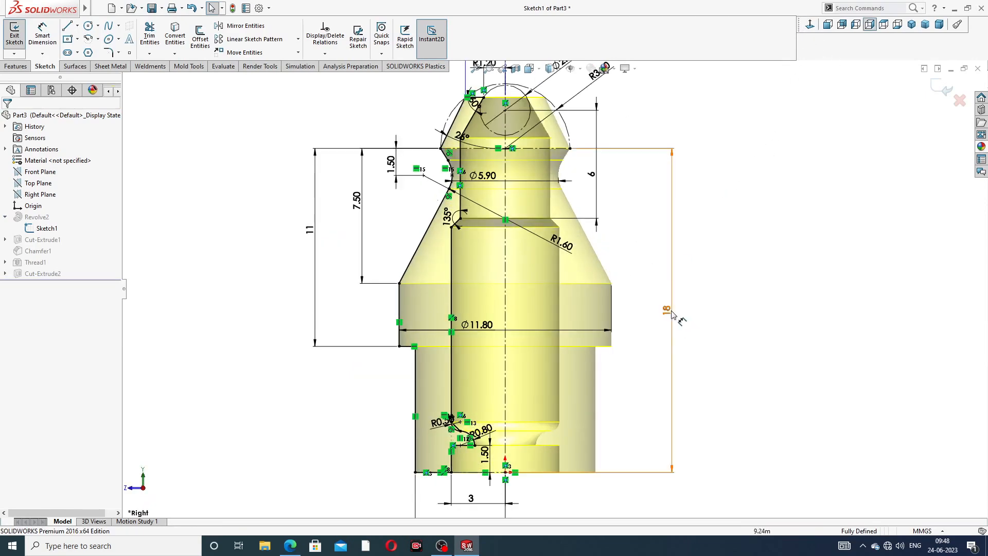
{"action": "double_click", "coordinate": [667, 311]}
{"action": "type", "text": "20"}
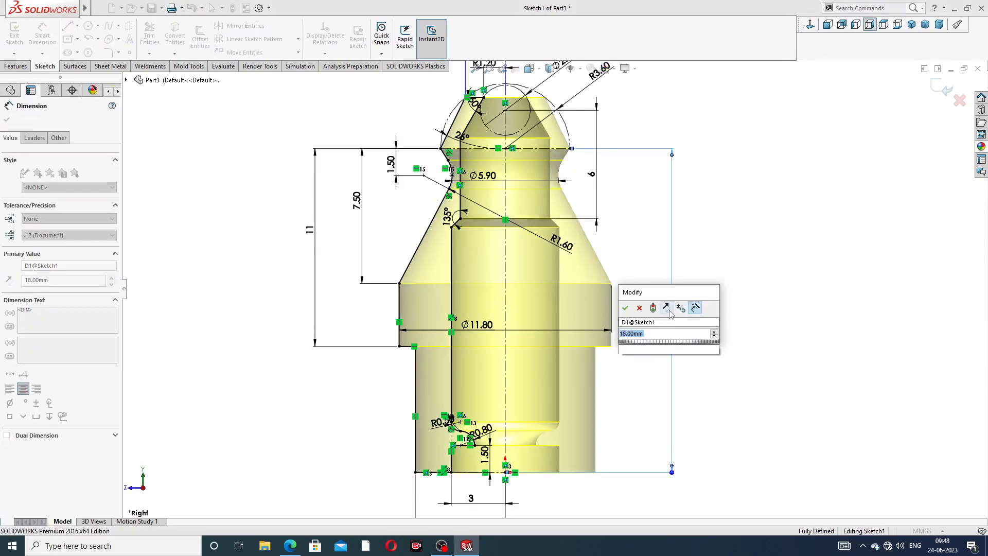
{"action": "key", "text": "Return"}
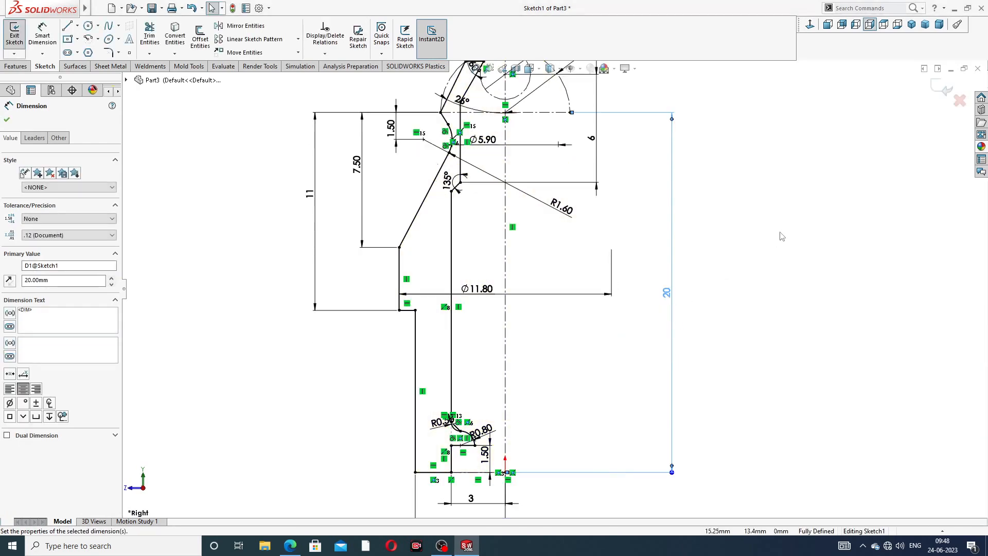
{"action": "left_click", "coordinate": [943, 89]}
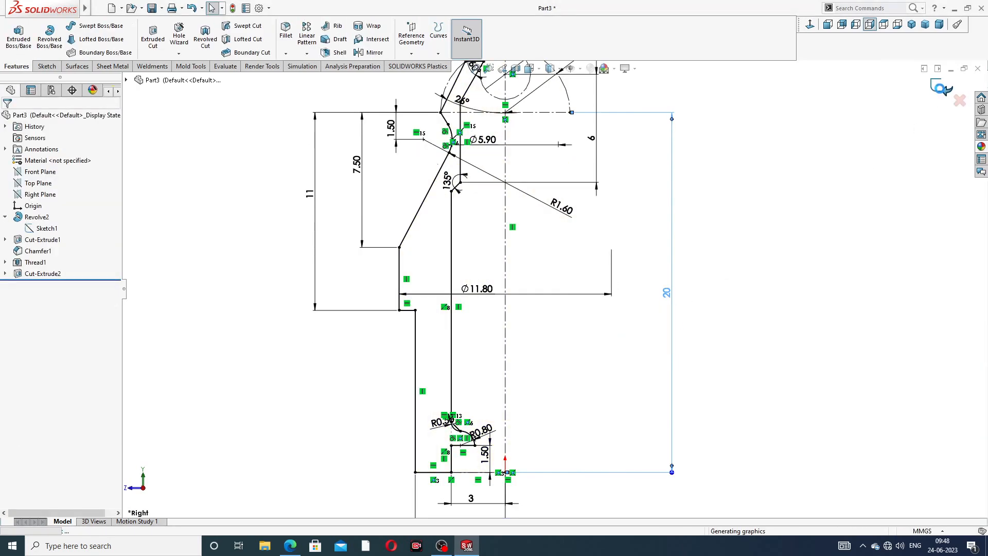
Step: Edit the thread feature on the shank and set its blind depth to 9 mm
{"action": "middle_click_drag", "start_coordinate": [703, 348], "coordinate": [723, 174]}
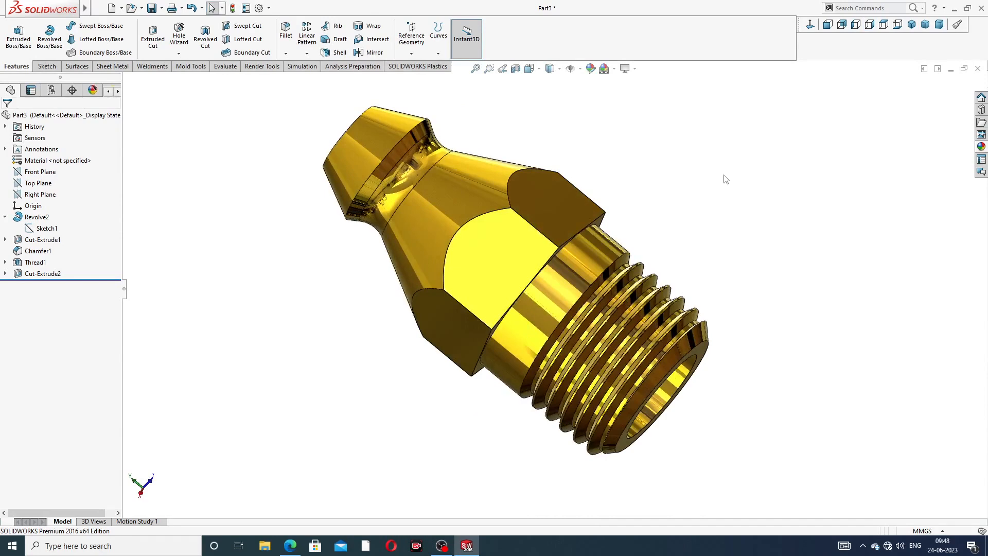
{"action": "left_click", "coordinate": [35, 262]}
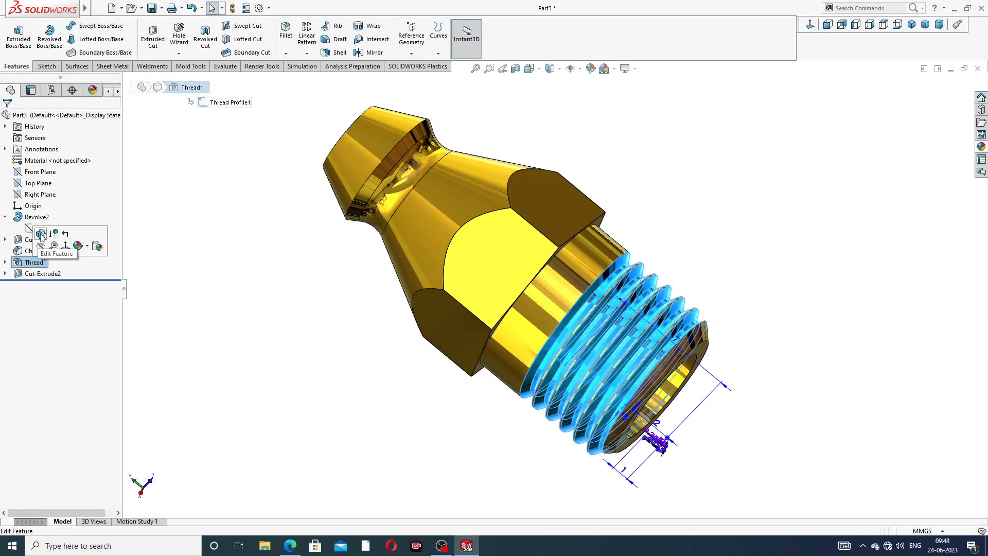
{"action": "left_click", "coordinate": [41, 234]}
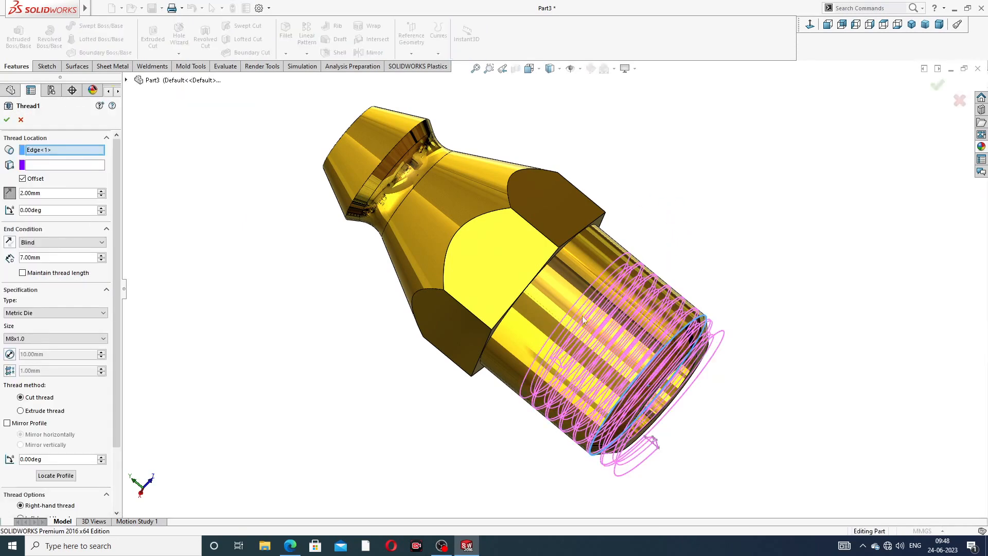
{"action": "left_click_drag", "start_coordinate": [44, 257], "coordinate": [11, 261]}
{"action": "type", "text": "9"}
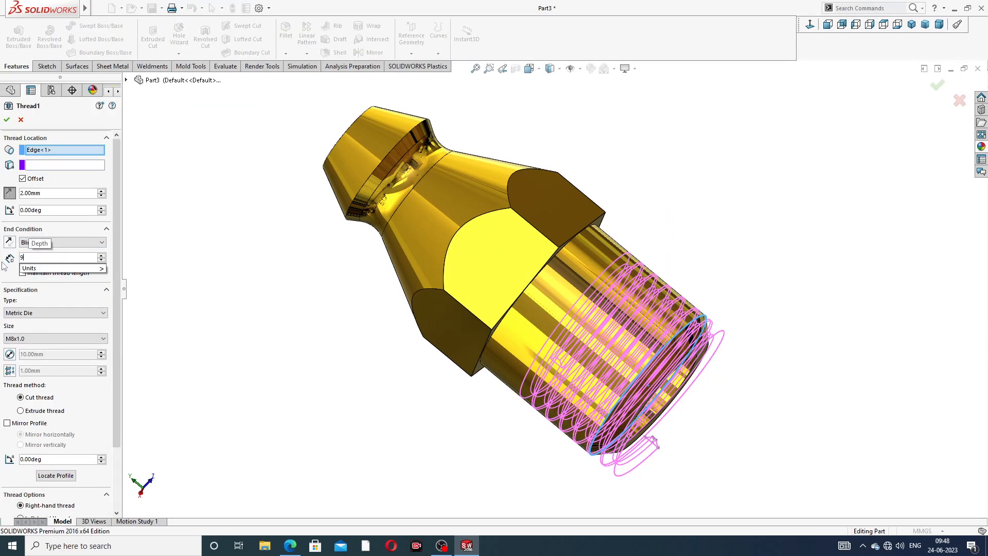
{"action": "key", "text": "Return"}
{"action": "middle_click_drag", "start_coordinate": [456, 300], "coordinate": [484, 243]}
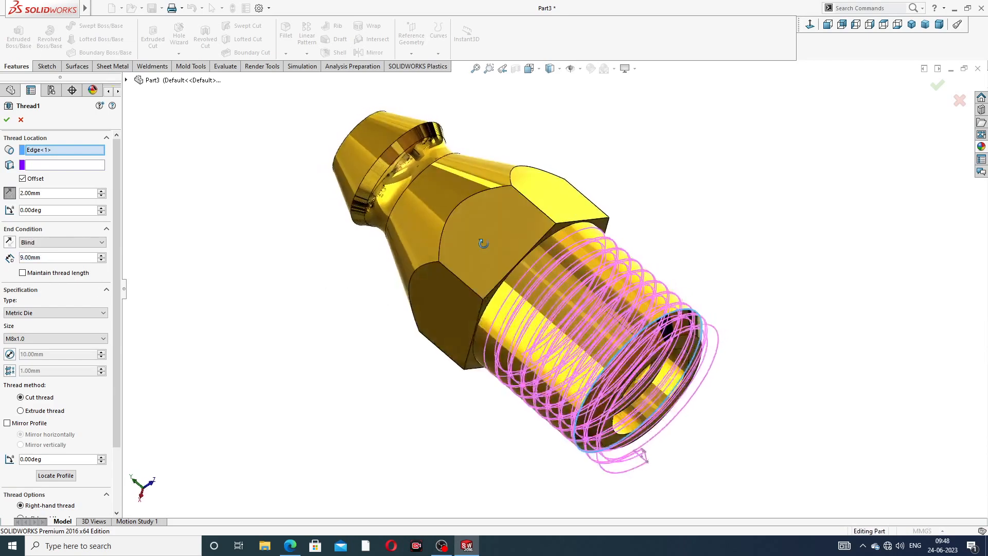
Step: Set the thread's blind depth to 8.5 mm and accept the edited thread
{"action": "left_click_drag", "start_coordinate": [46, 260], "coordinate": [15, 258]}
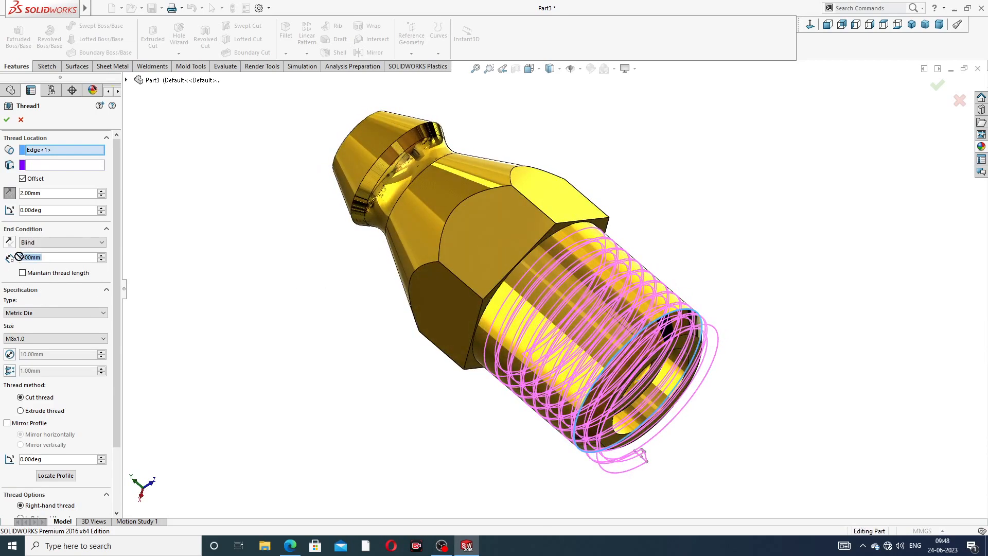
{"action": "type", "text": "8.5"}
{"action": "key", "text": "Return"}
{"action": "middle_click_drag", "start_coordinate": [275, 315], "coordinate": [340, 282]}
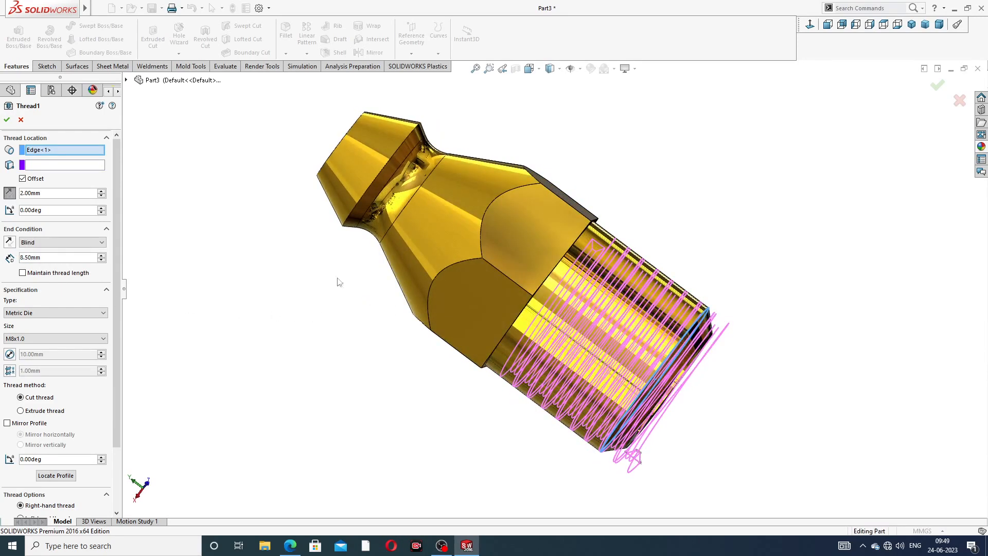
{"action": "left_click", "coordinate": [7, 119]}
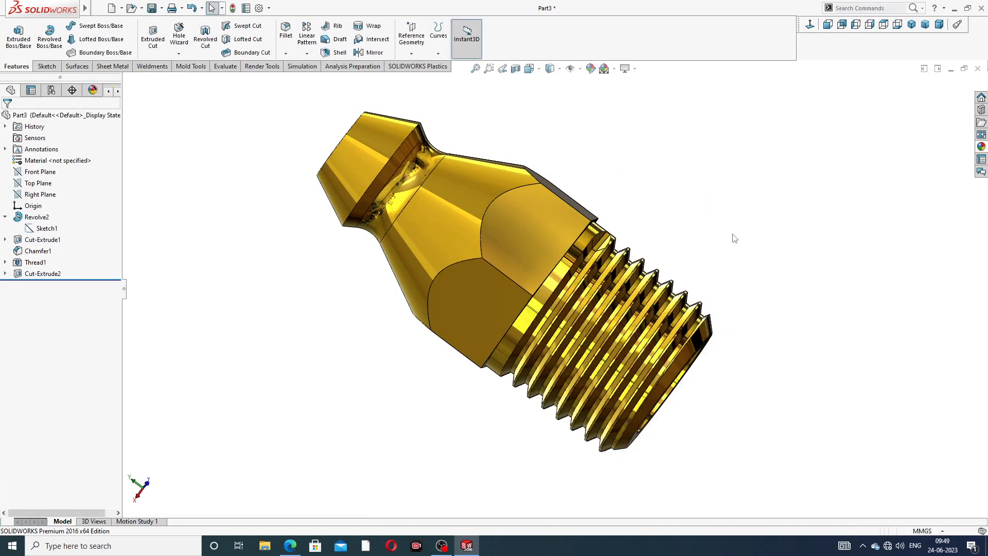
Step: Examine the updated nipple from all sides, checking the thread run-out beside the hex, the bore and the tip
{"action": "middle_click_drag", "start_coordinate": [734, 238], "coordinate": [569, 300]}
{"action": "scroll", "coordinate": [569, 299], "scroll_direction": "down", "scroll_amount": 2}
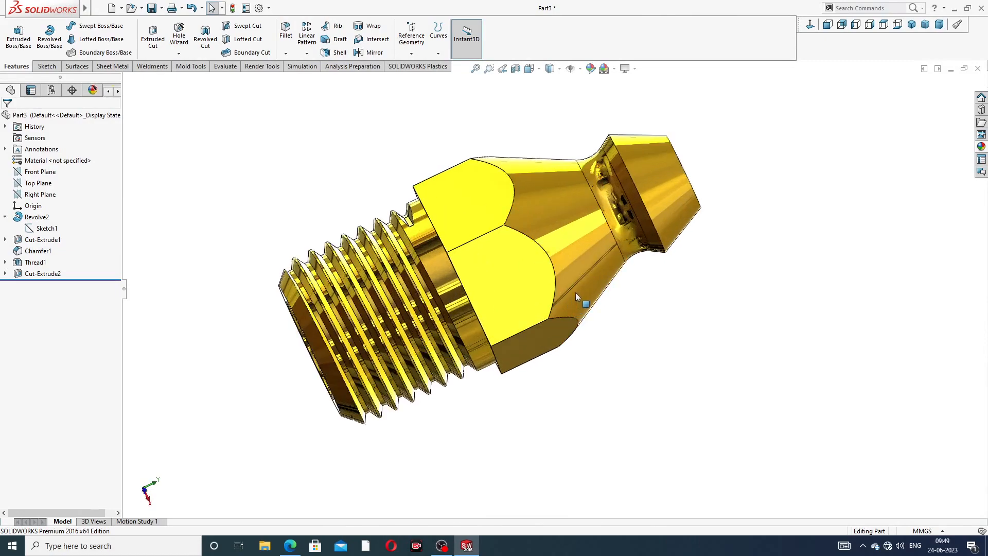
{"action": "middle_click_drag", "start_coordinate": [706, 237], "coordinate": [683, 218]}
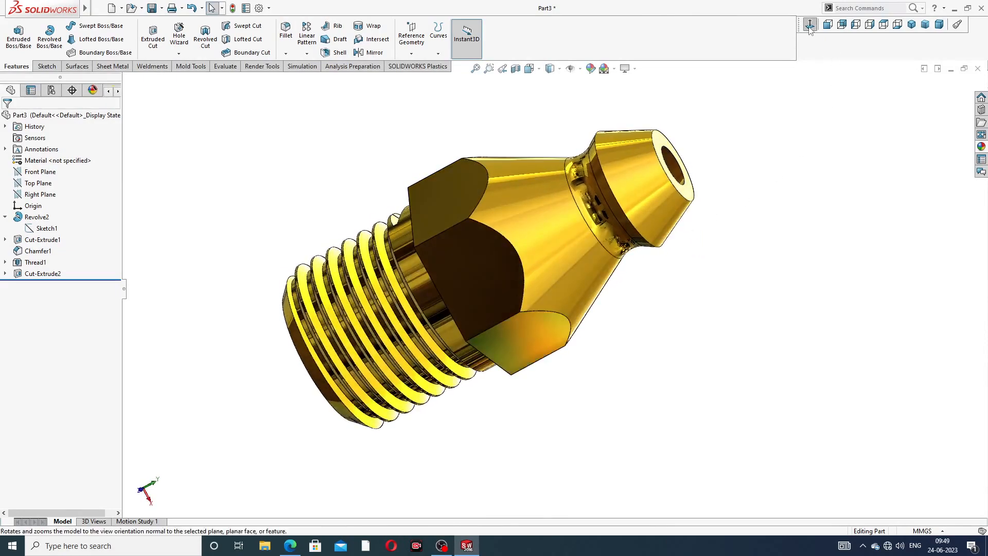
{"action": "left_click", "coordinate": [810, 26]}
{"action": "middle_click_drag", "start_coordinate": [699, 141], "coordinate": [734, 124]}
{"action": "scroll", "coordinate": [793, 126], "scroll_direction": "up", "scroll_amount": 1}
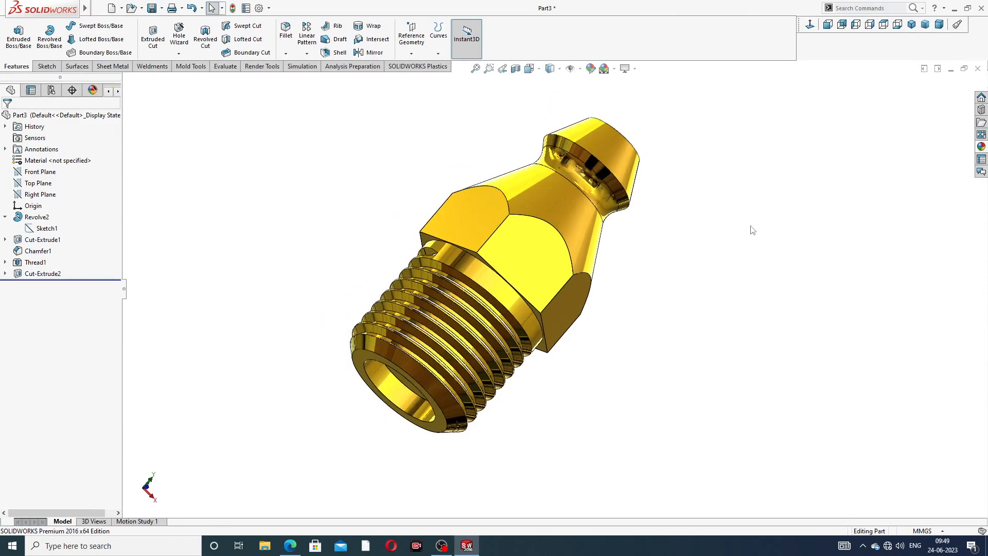
{"action": "middle_click_drag", "start_coordinate": [752, 230], "coordinate": [758, 203]}
{"action": "middle_click_drag", "start_coordinate": [658, 296], "coordinate": [600, 289]}
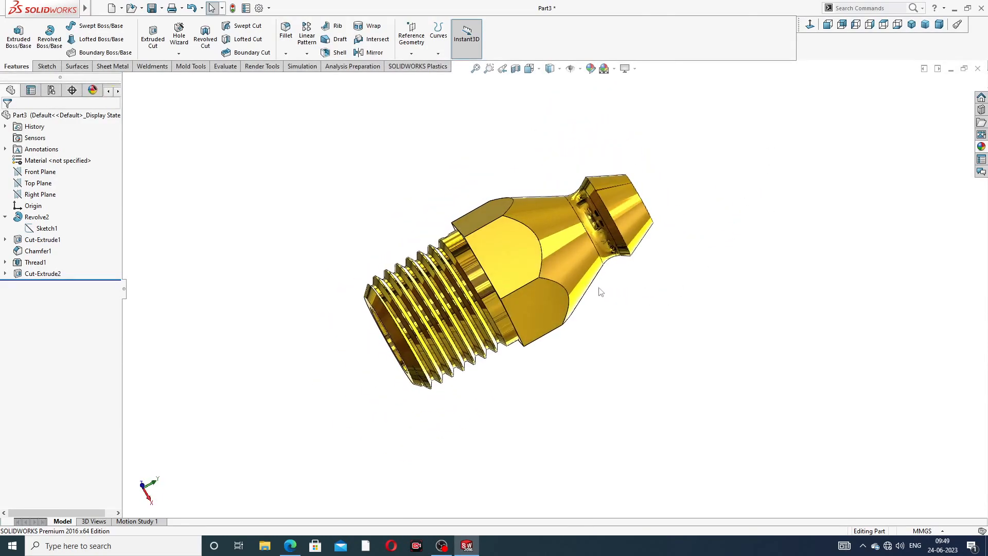
{"action": "scroll", "coordinate": [598, 287], "scroll_direction": "down", "scroll_amount": 2}
{"action": "middle_click_drag", "start_coordinate": [712, 205], "coordinate": [615, 214]}
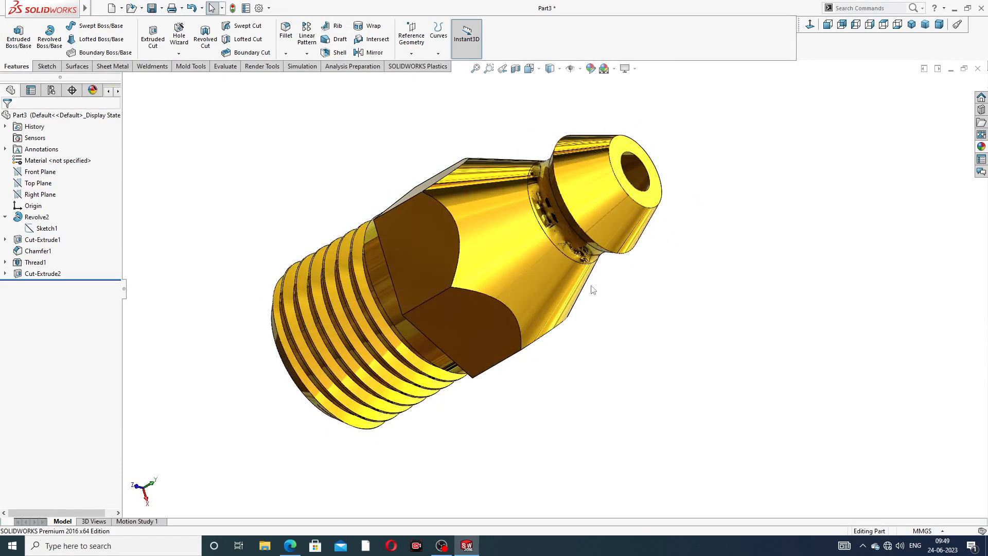
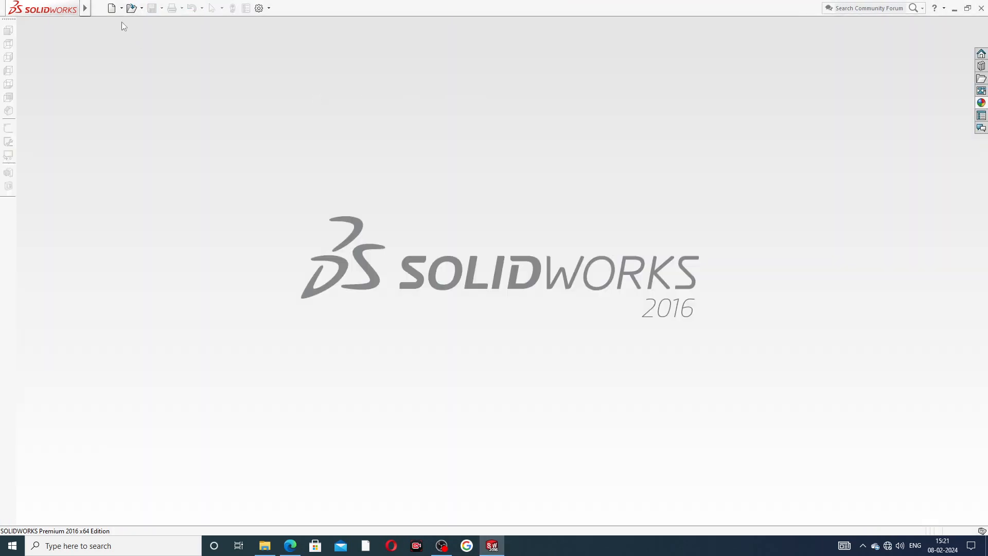
Step: Create a new part document and apply the Plain White scene to it
{"action": "left_click", "coordinate": [111, 7]}
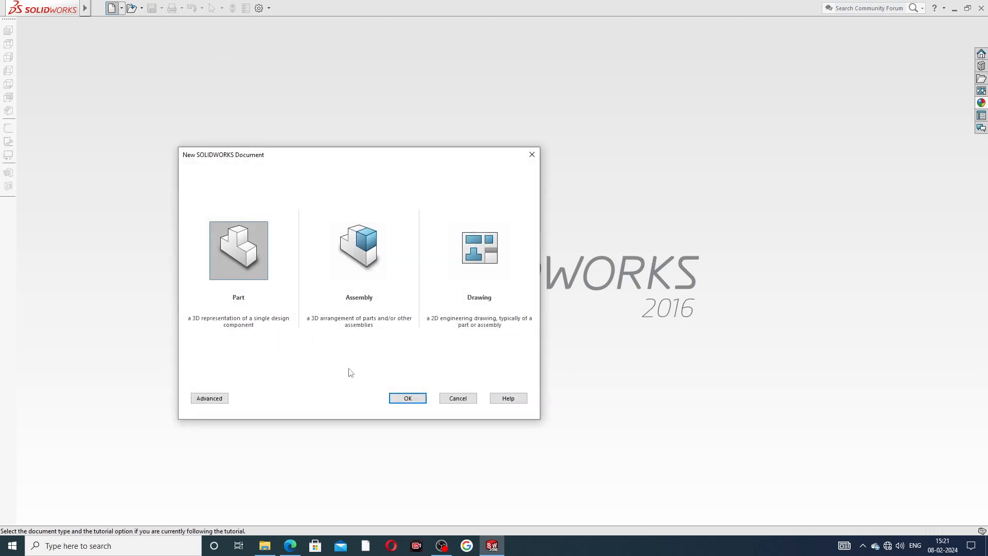
{"action": "left_click", "coordinate": [407, 400]}
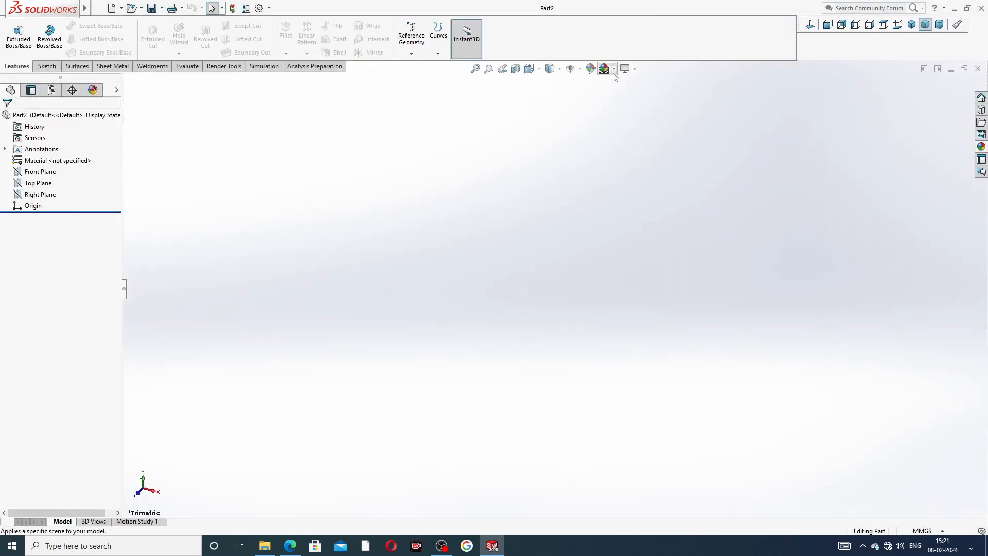
{"action": "left_click", "coordinate": [615, 72]}
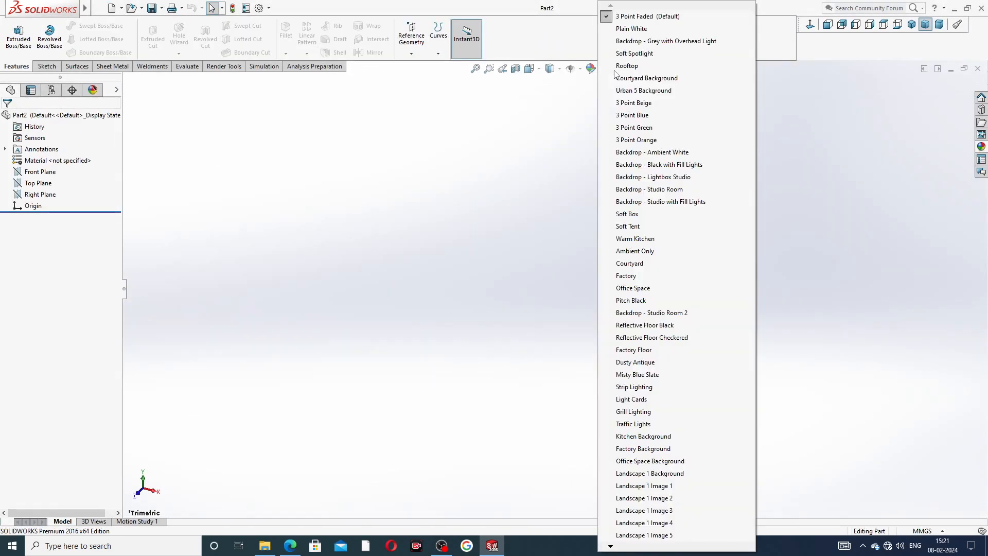
{"action": "left_click", "coordinate": [630, 29]}
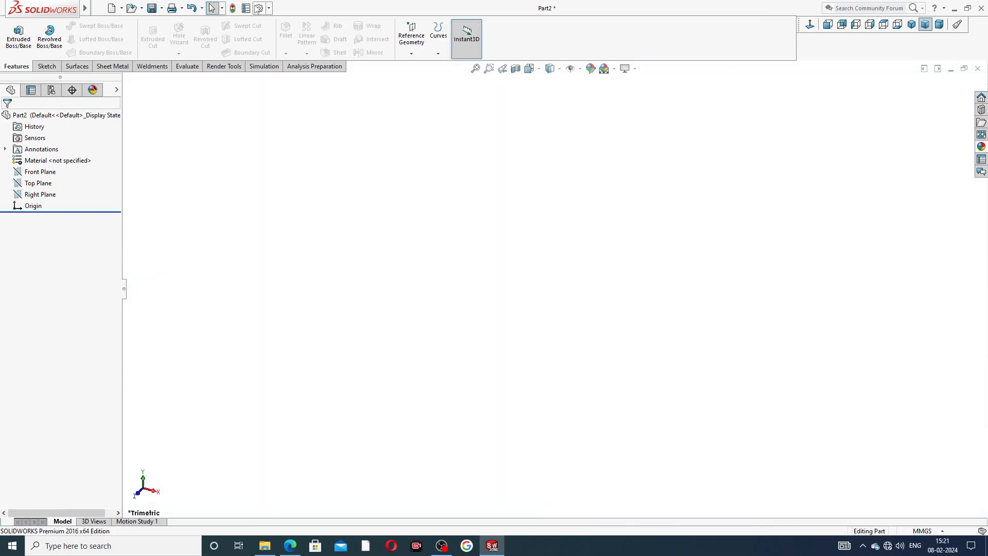
Step: Raise both image quality resolution settings to their maximum and set the document units to IPS (inch, pound, second)
{"action": "left_click", "coordinate": [261, 10]}
{"action": "left_click", "coordinate": [341, 99]}
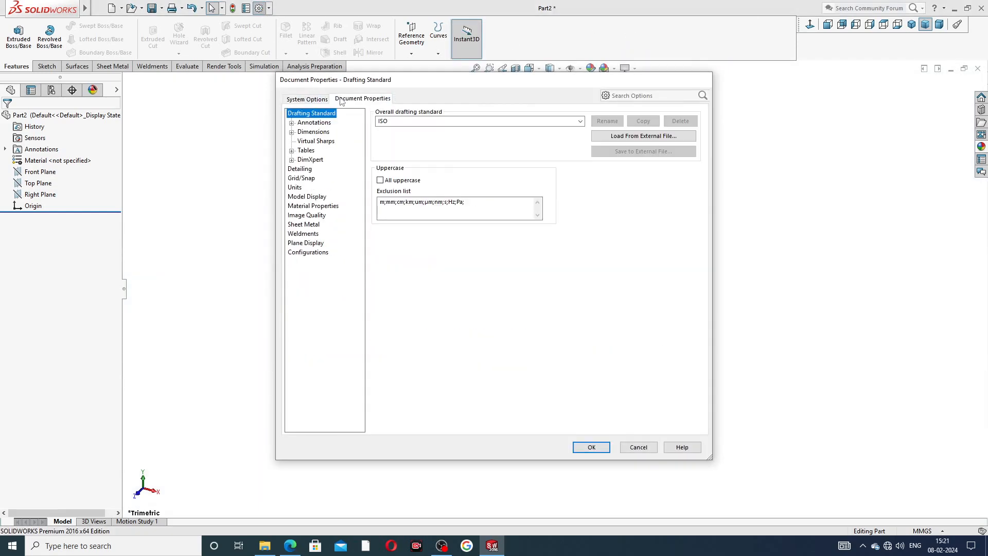
{"action": "left_click", "coordinate": [308, 215]}
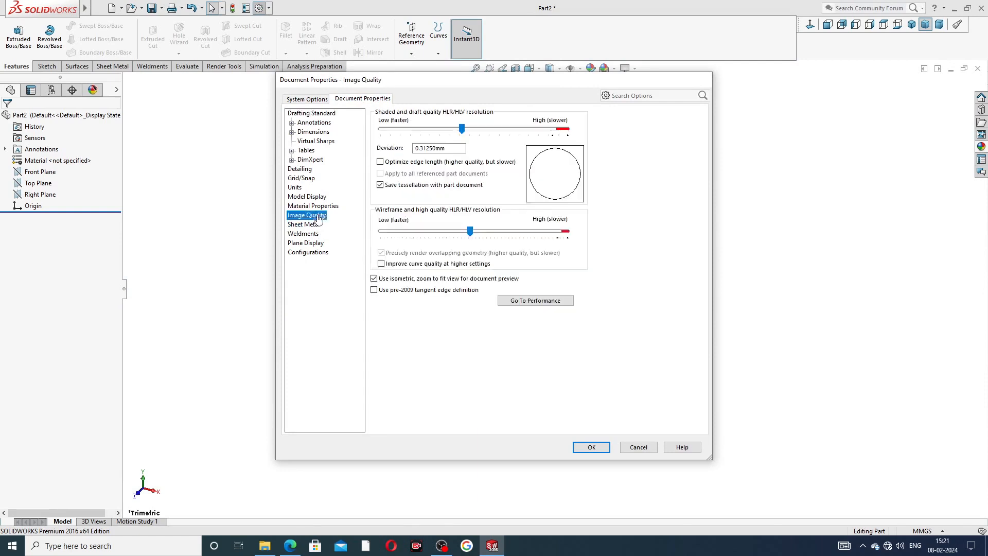
{"action": "left_click_drag", "start_coordinate": [462, 129], "coordinate": [567, 129]}
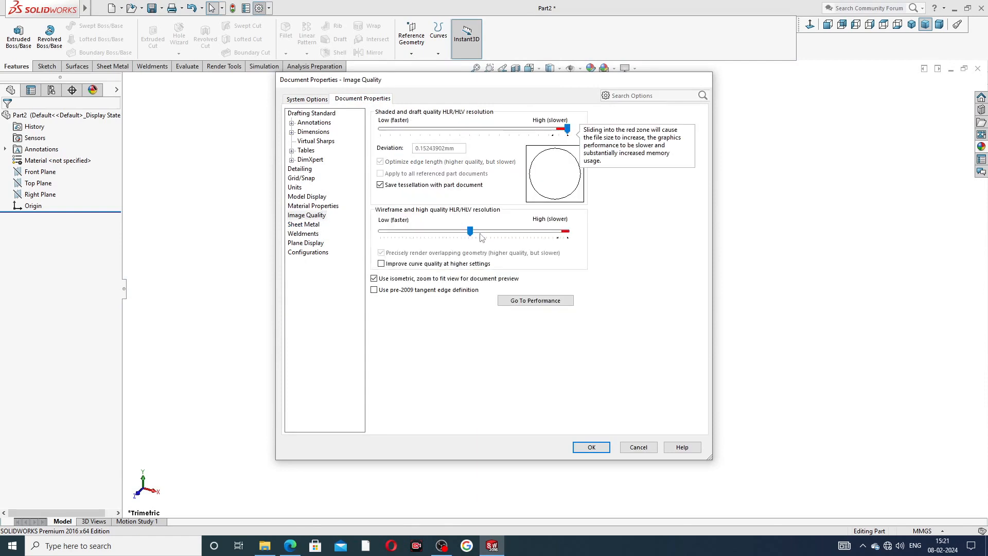
{"action": "left_click_drag", "start_coordinate": [472, 232], "coordinate": [567, 232]}
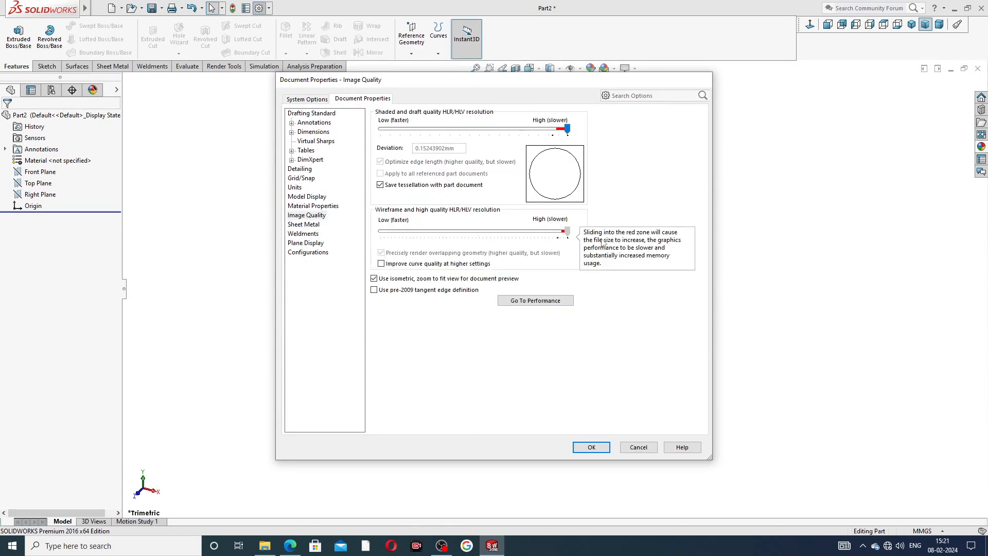
{"action": "left_click", "coordinate": [591, 447]}
{"action": "left_click", "coordinate": [918, 531]}
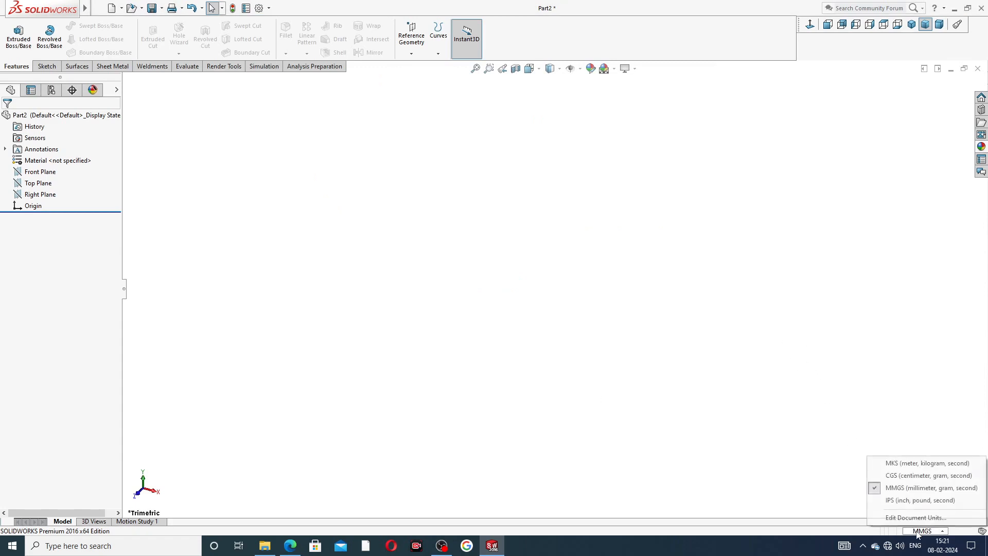
{"action": "left_click", "coordinate": [906, 502]}
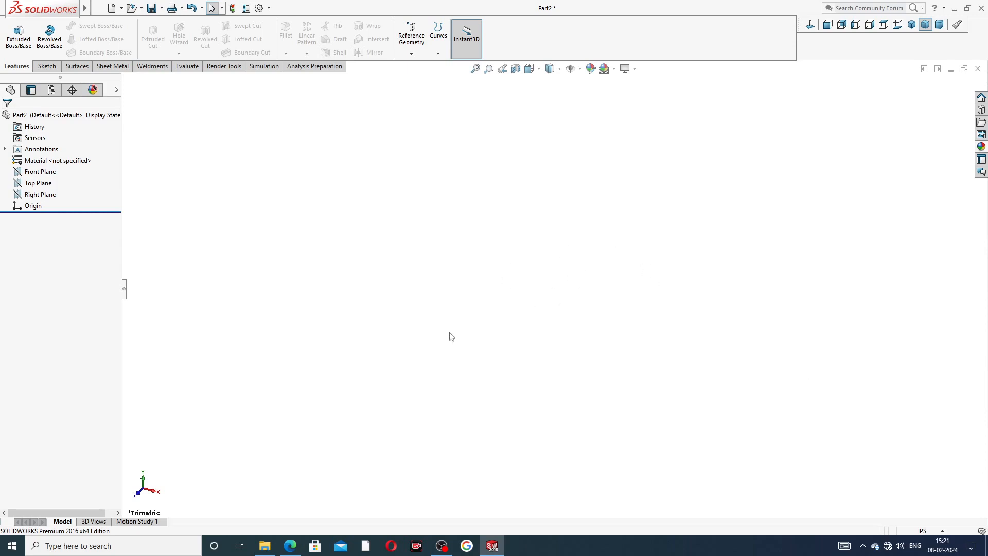
Step: Consult the Part-07 collar drawing, then sketch two concentric circles at the origin on the Front Plane, the outer about 4.61 in across
{"action": "left_click", "coordinate": [290, 546]}
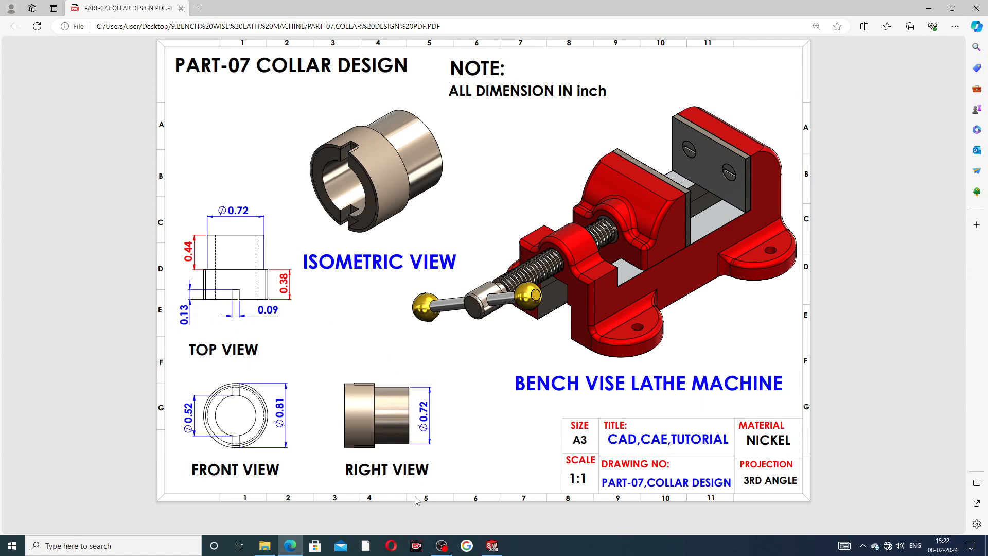
{"action": "left_click", "coordinate": [492, 547]}
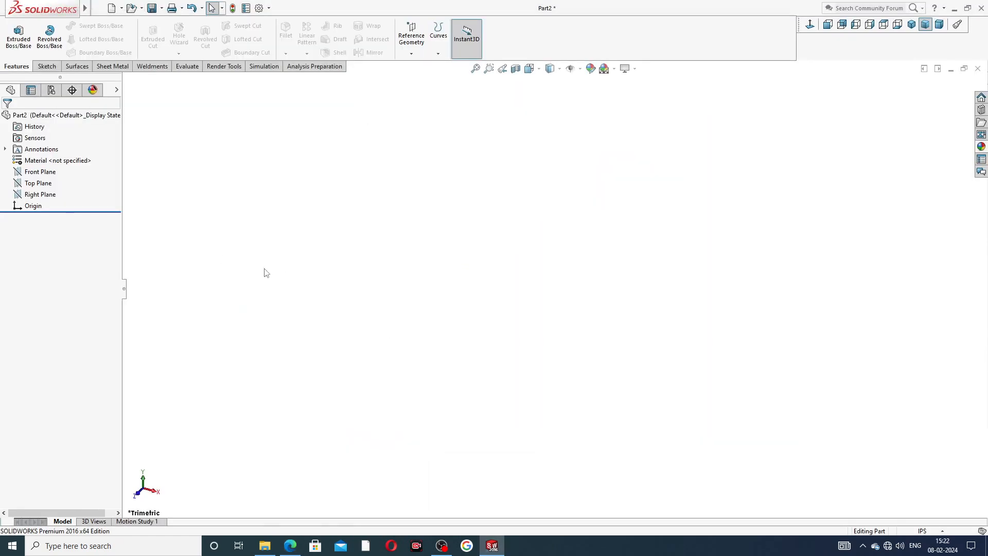
{"action": "left_click", "coordinate": [40, 172]}
{"action": "left_click", "coordinate": [55, 161]}
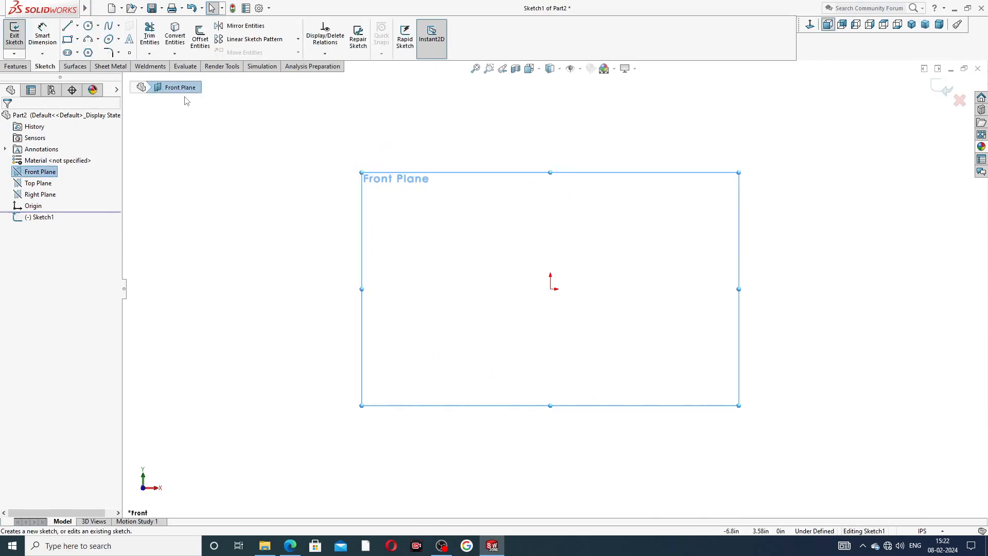
{"action": "left_click", "coordinate": [88, 26]}
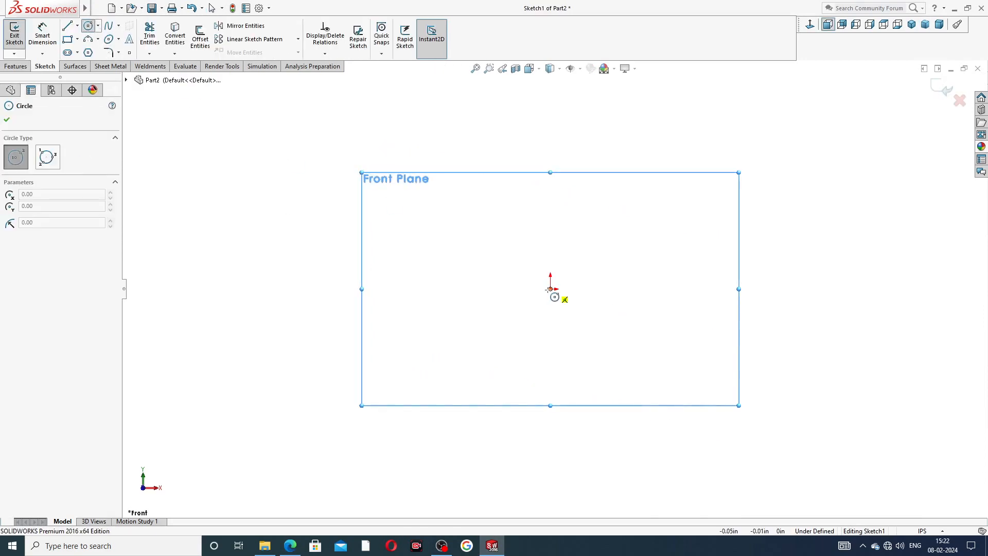
{"action": "left_click", "coordinate": [550, 289]}
{"action": "left_click", "coordinate": [590, 171]}
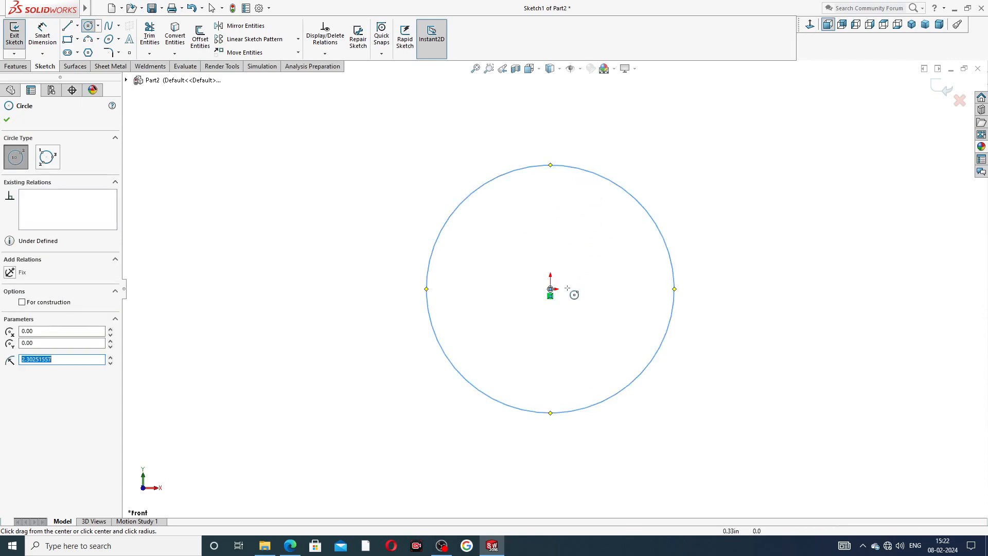
{"action": "left_click", "coordinate": [551, 290]}
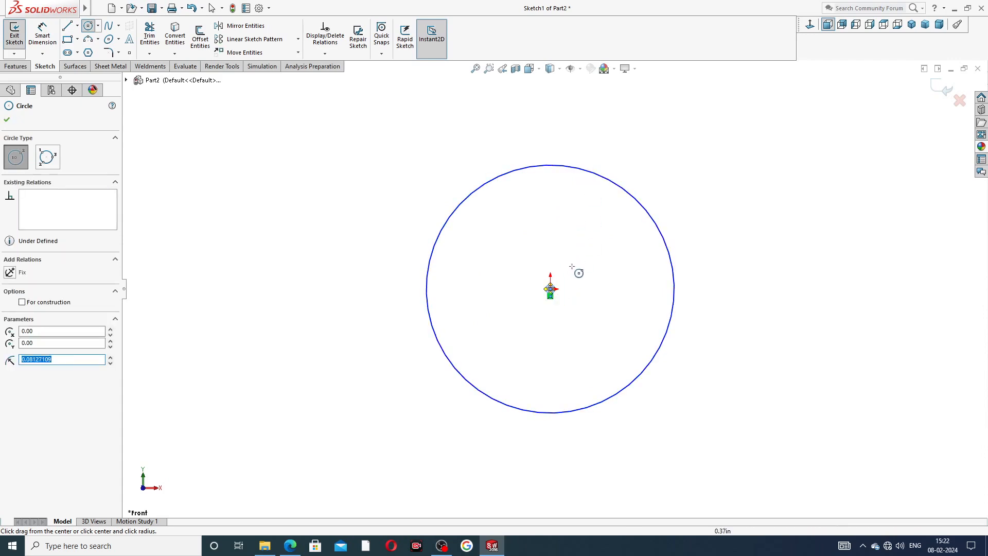
{"action": "right_click", "coordinate": [581, 272]}
{"action": "left_click", "coordinate": [581, 272]}
{"action": "left_click_drag", "start_coordinate": [553, 289], "coordinate": [563, 227]}
{"action": "key", "text": "Escape"}
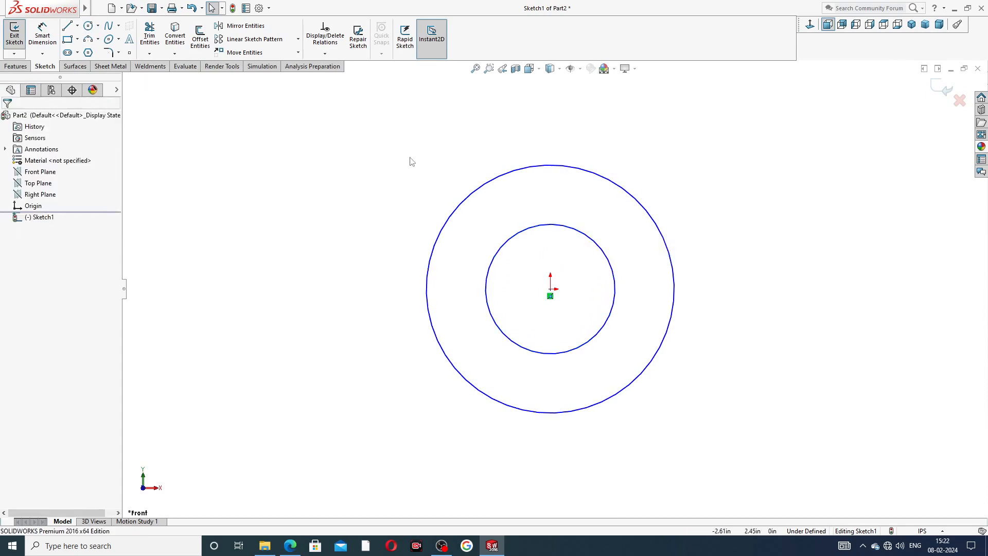
Step: Dimension the outer circle's diameter and set it to 0.81 in
{"action": "left_click", "coordinate": [43, 34]}
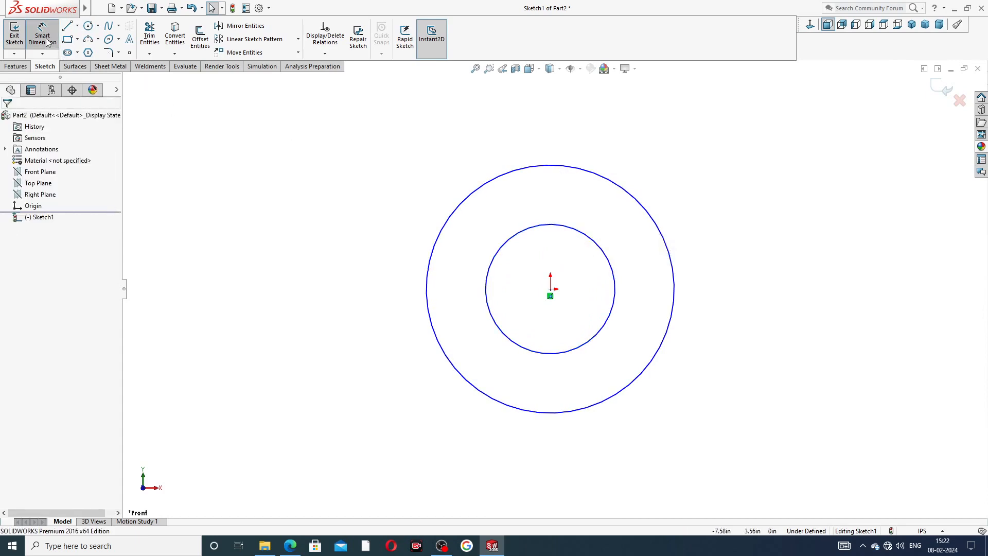
{"action": "left_click", "coordinate": [438, 238]}
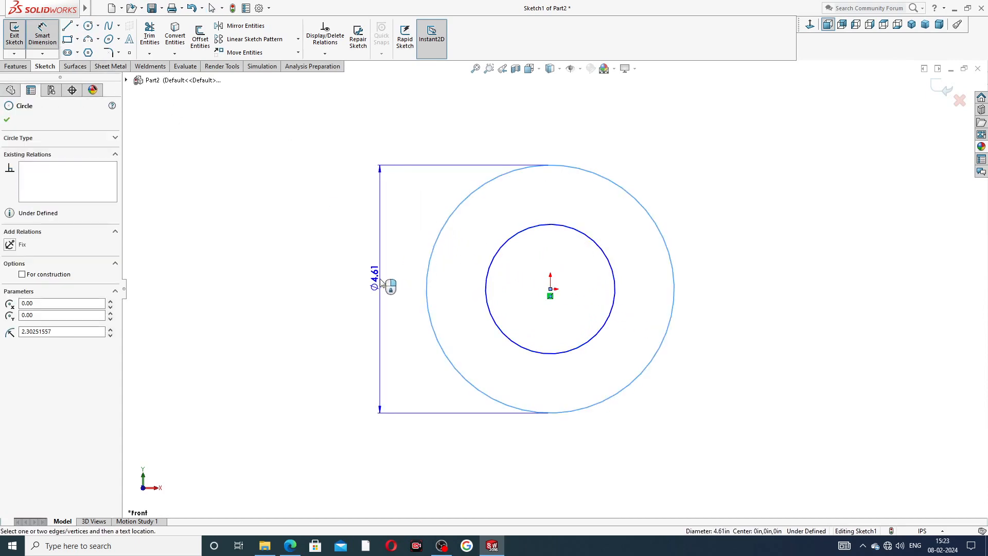
{"action": "left_click", "coordinate": [381, 282]}
{"action": "type", "text": "."}
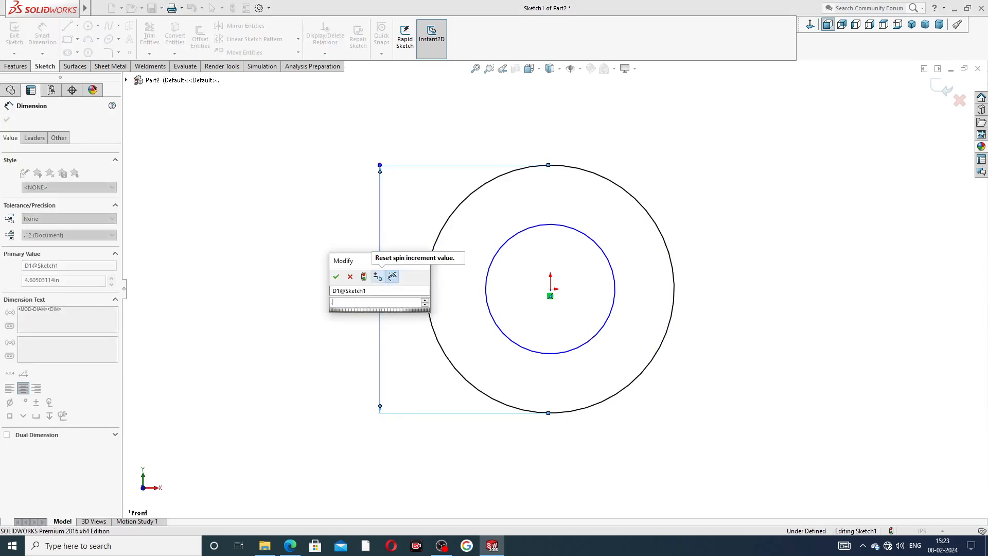
{"action": "type", "text": "81"}
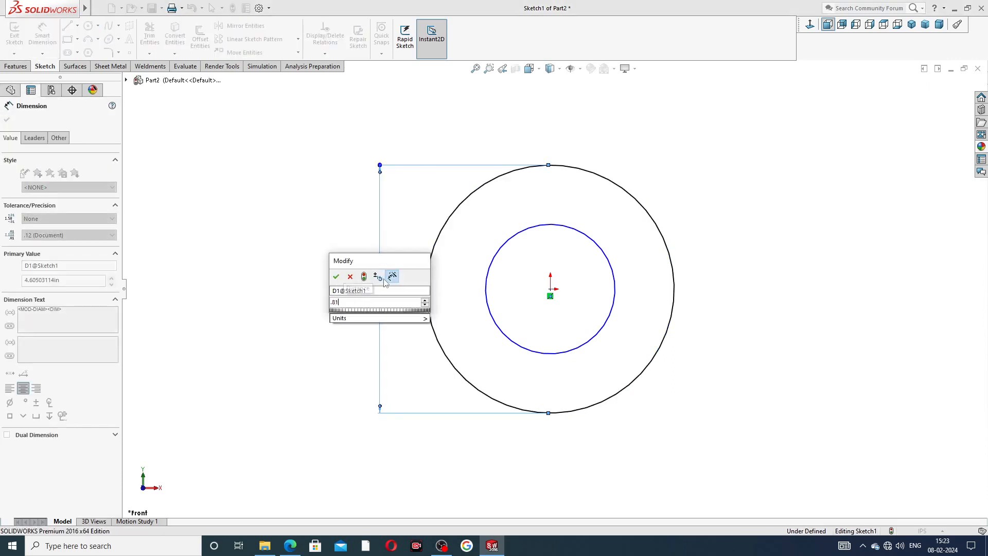
{"action": "key", "text": "Return"}
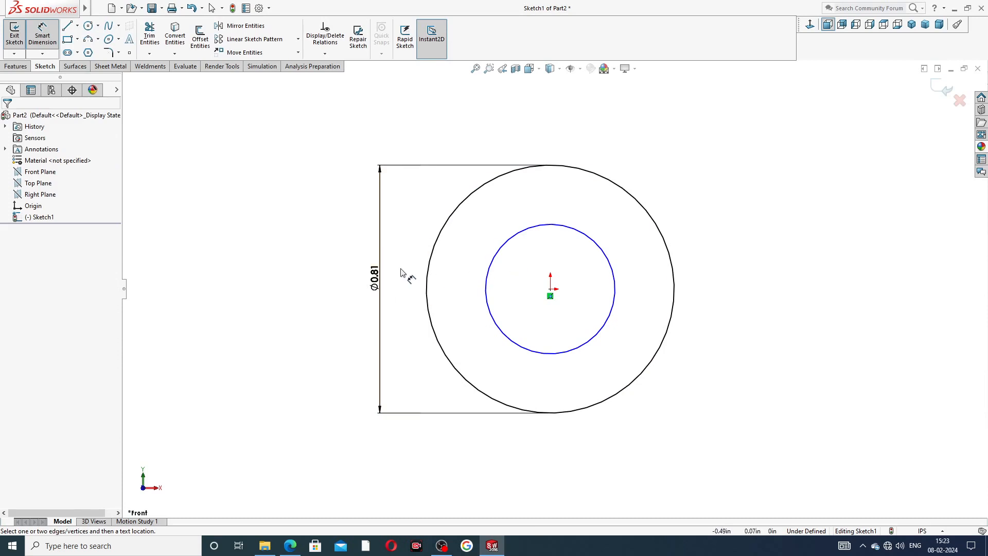
Step: Dimension the inner circle's diameter as 0.52 in and leave the dimension command
{"action": "left_click", "coordinate": [486, 280]}
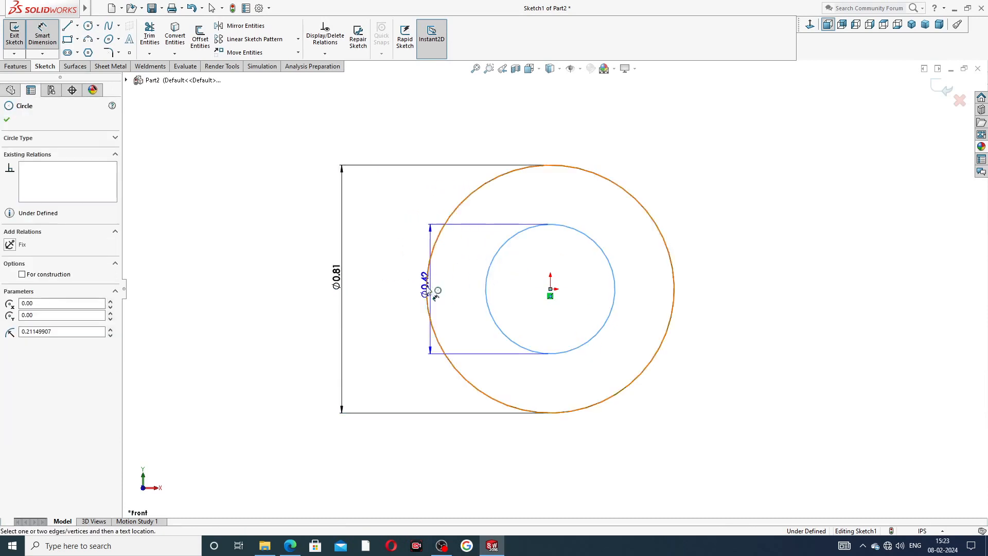
{"action": "left_click", "coordinate": [386, 288]}
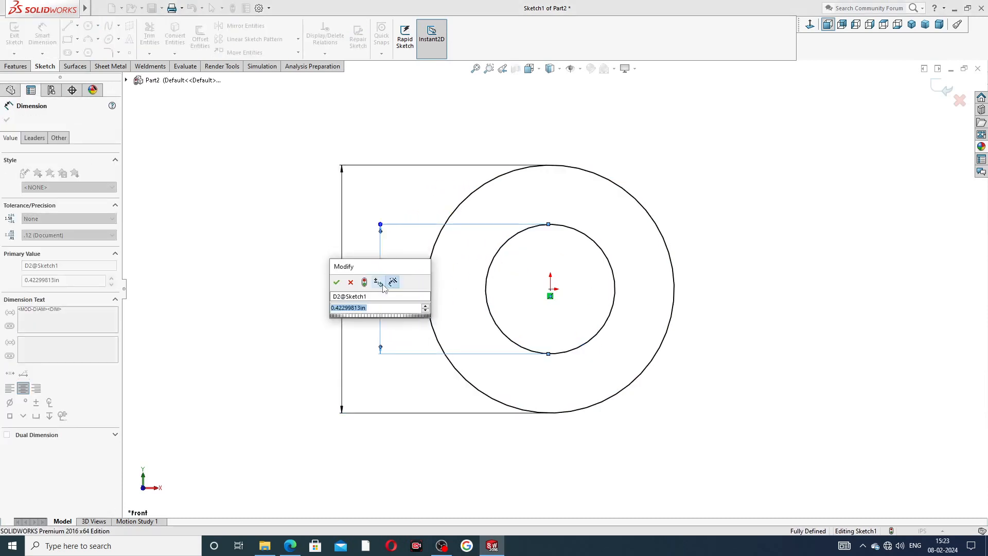
{"action": "type", "text": ".52"}
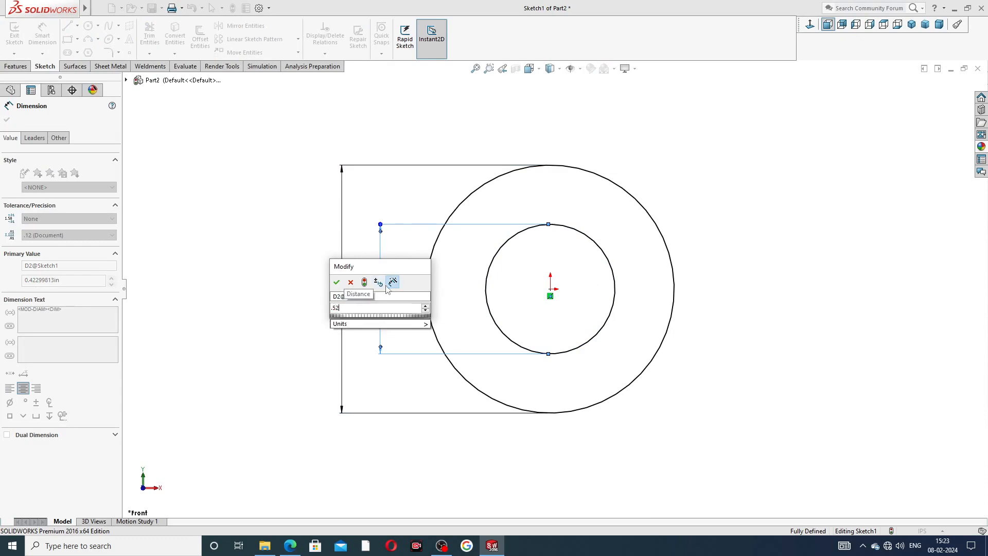
{"action": "key", "text": "Return"}
{"action": "left_click", "coordinate": [364, 307]}
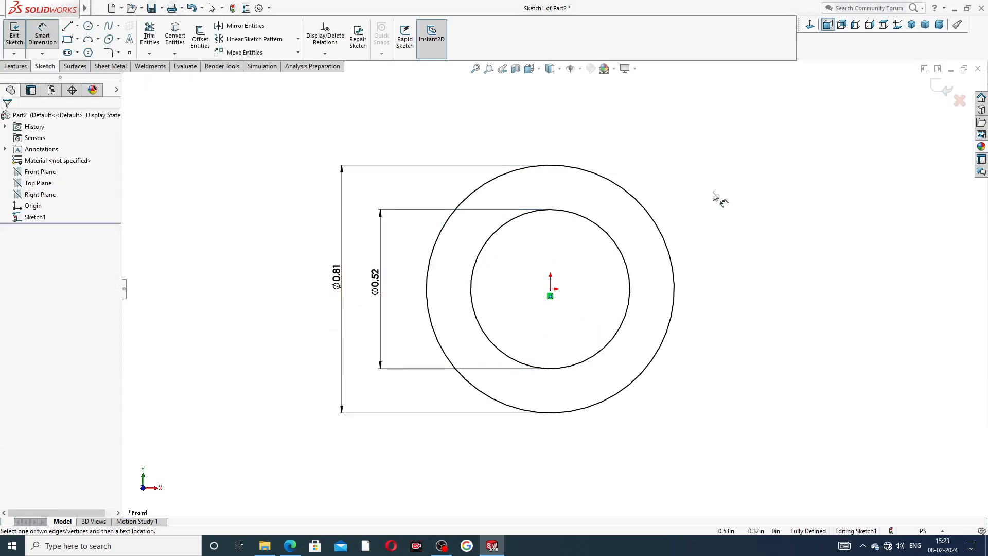
{"action": "left_click", "coordinate": [300, 545]}
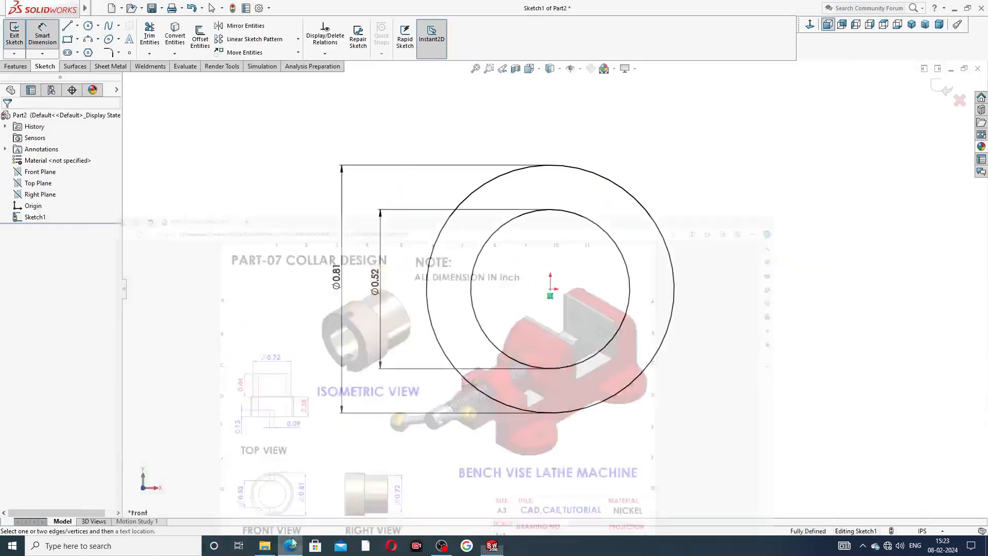
{"action": "left_click", "coordinate": [491, 545]}
{"action": "right_click", "coordinate": [749, 208]}
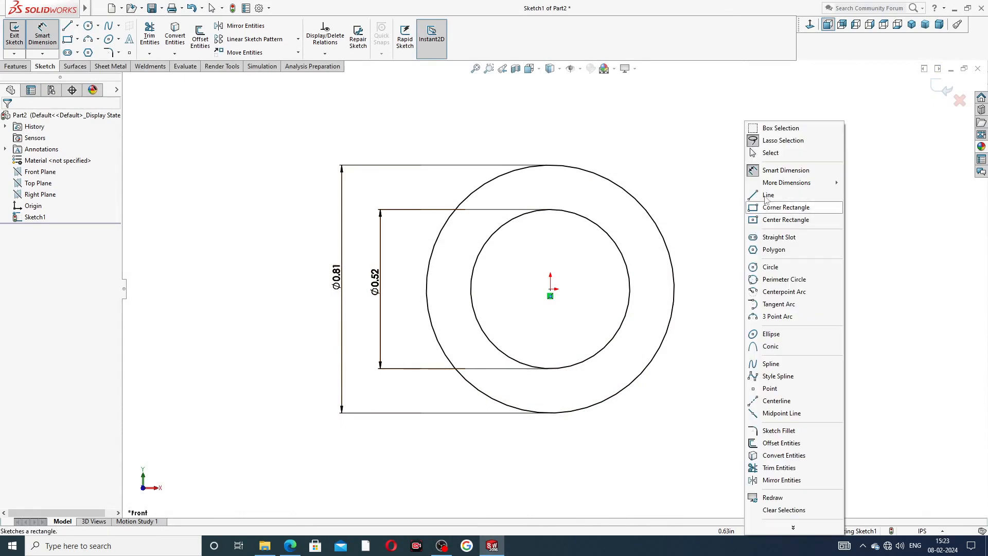
{"action": "left_click", "coordinate": [763, 149]}
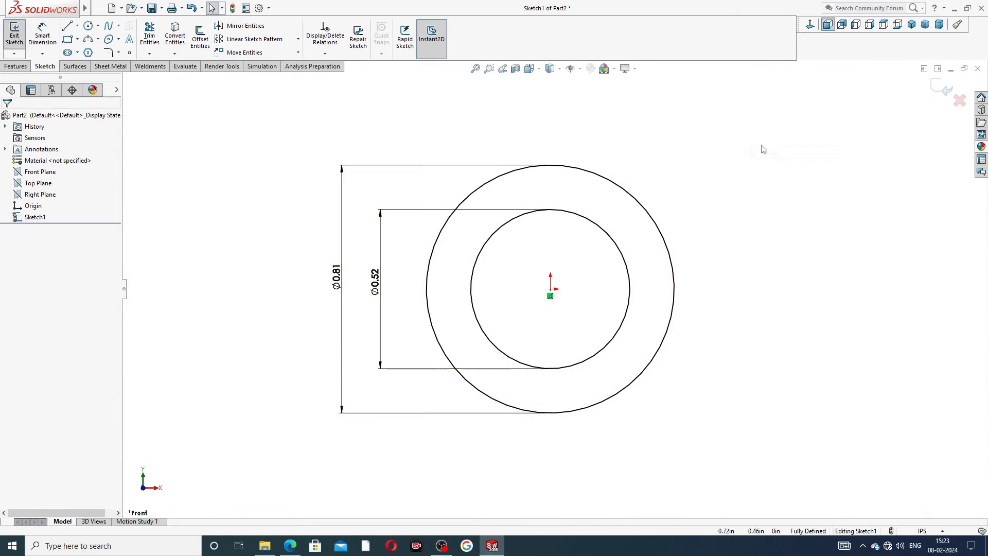
Step: Extrude the ring sketch as a boss with a blind depth of 0.38 in in the reversed direction, following the collar drawing
{"action": "left_click", "coordinate": [16, 66]}
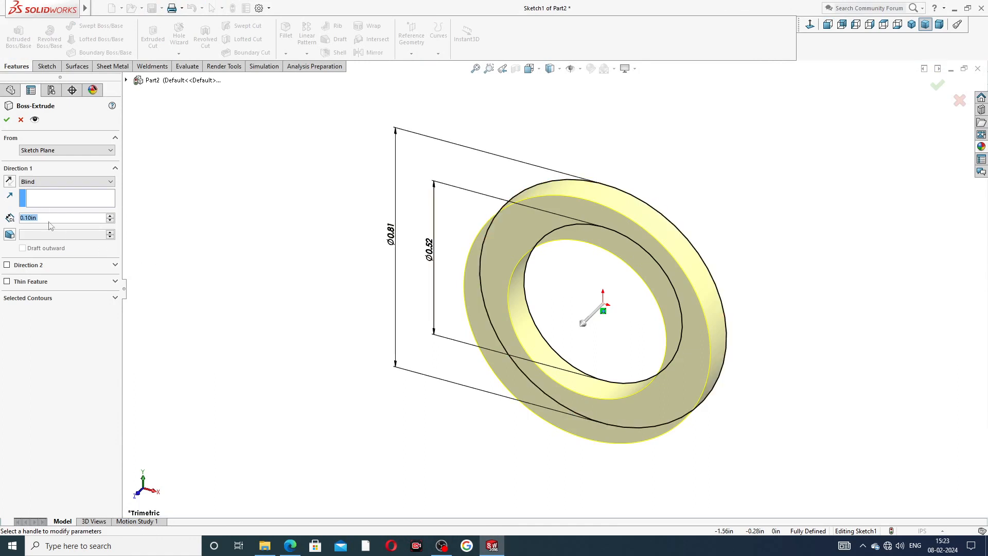
{"action": "left_click", "coordinate": [10, 181]}
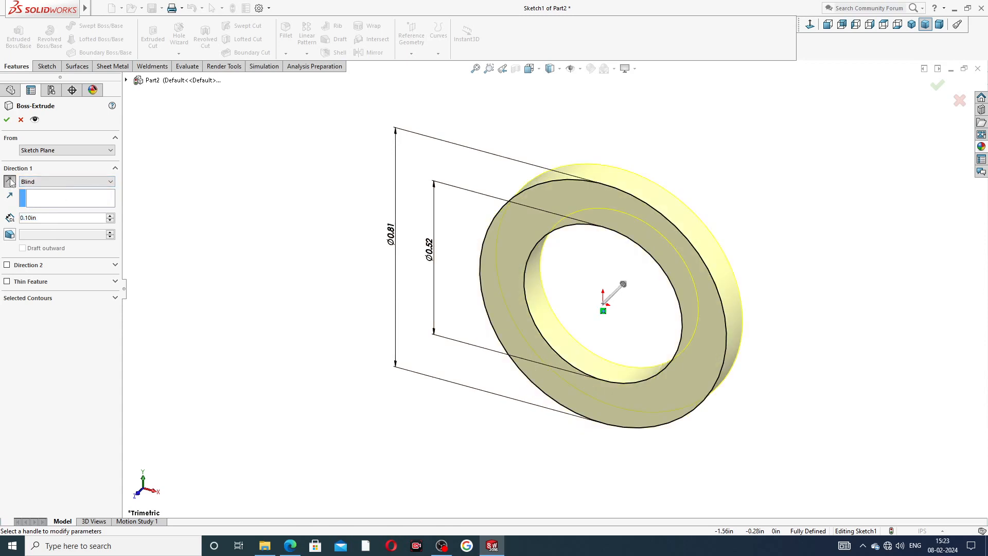
{"action": "left_click_drag", "start_coordinate": [44, 220], "coordinate": [1, 219]}
{"action": "type", "text": "."}
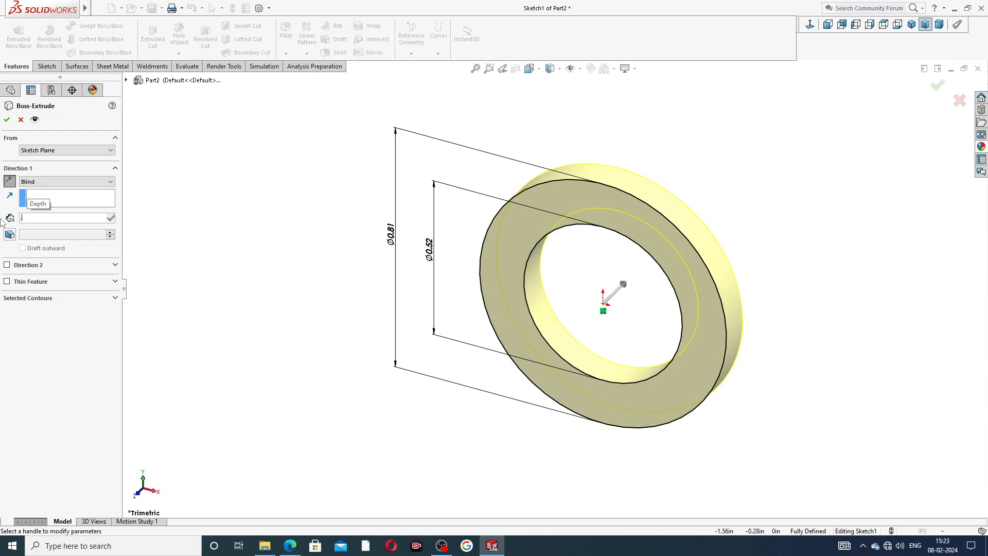
{"action": "left_click", "coordinate": [291, 546]}
{"action": "left_click", "coordinate": [291, 546]}
{"action": "type", "text": "38"}
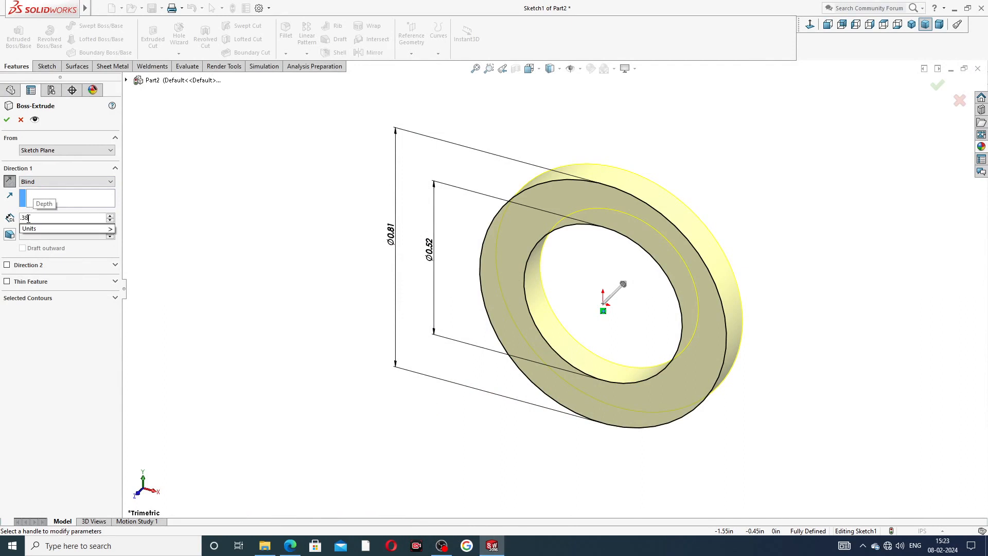
{"action": "key", "text": "Return"}
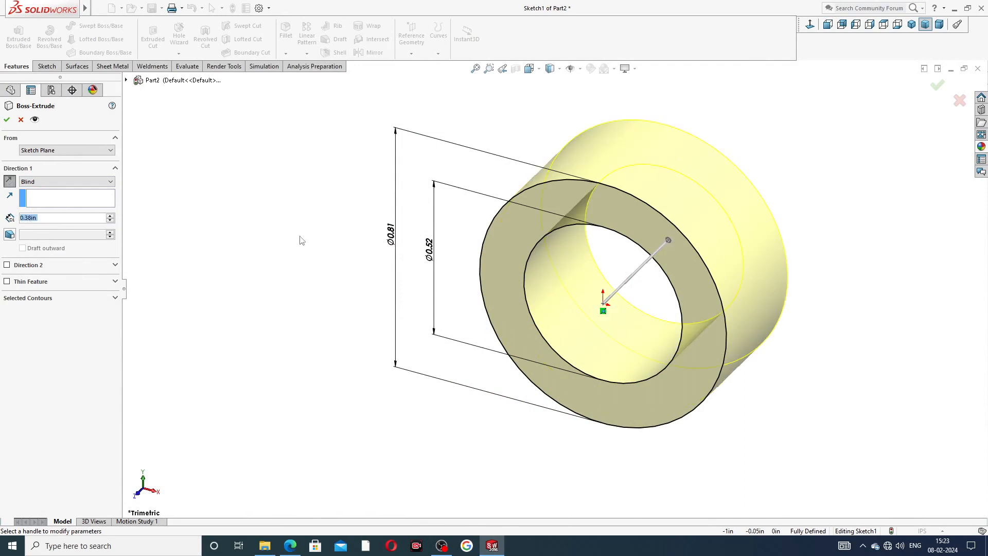
{"action": "left_click", "coordinate": [290, 547]}
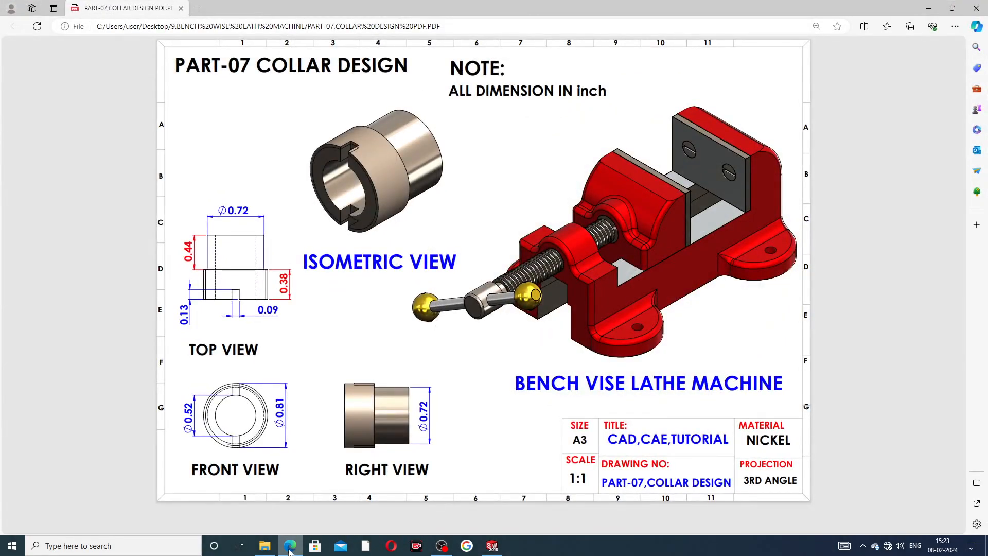
{"action": "left_click", "coordinate": [289, 547]}
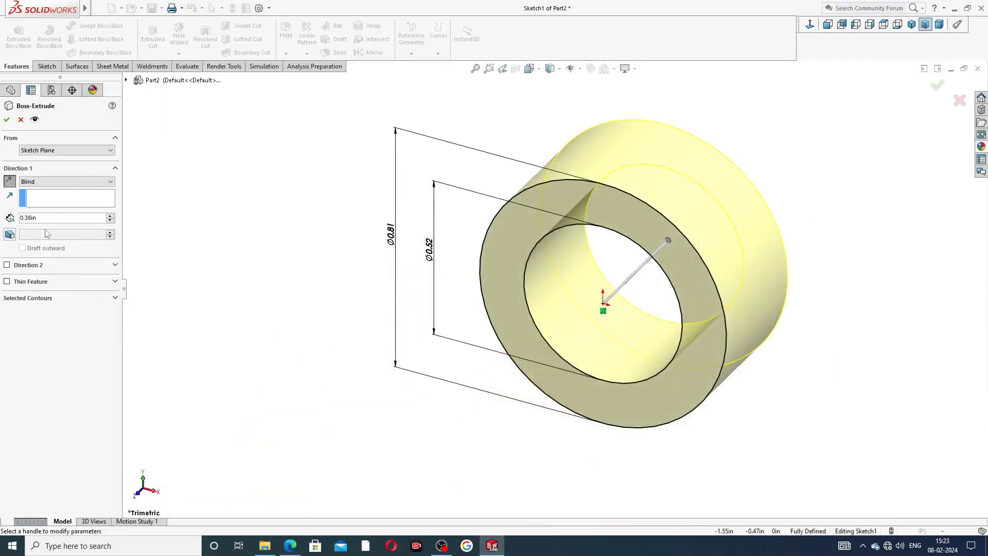
{"action": "left_click", "coordinate": [7, 121]}
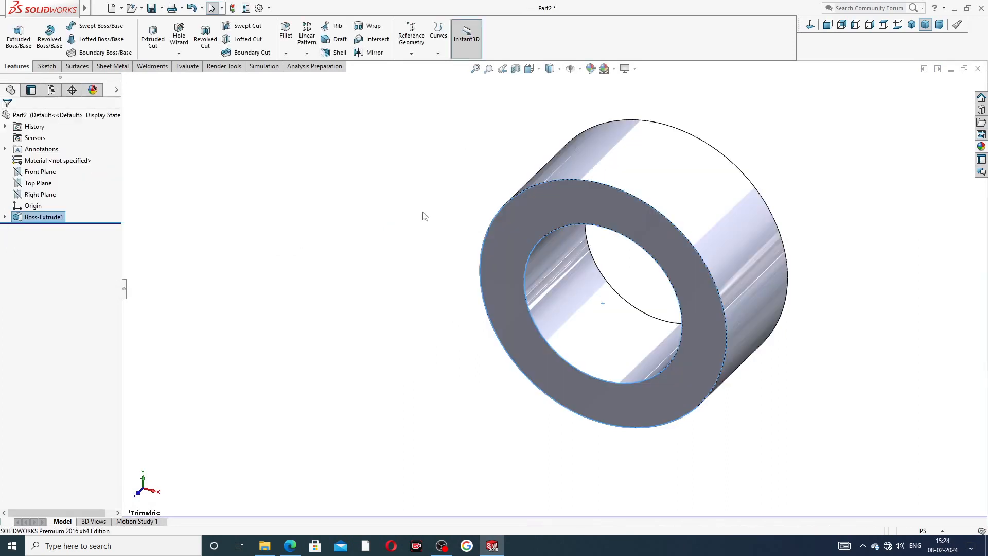
{"action": "left_click", "coordinate": [657, 155]}
{"action": "left_click", "coordinate": [760, 174]}
{"action": "scroll", "coordinate": [758, 169], "scroll_direction": "up", "scroll_amount": 3}
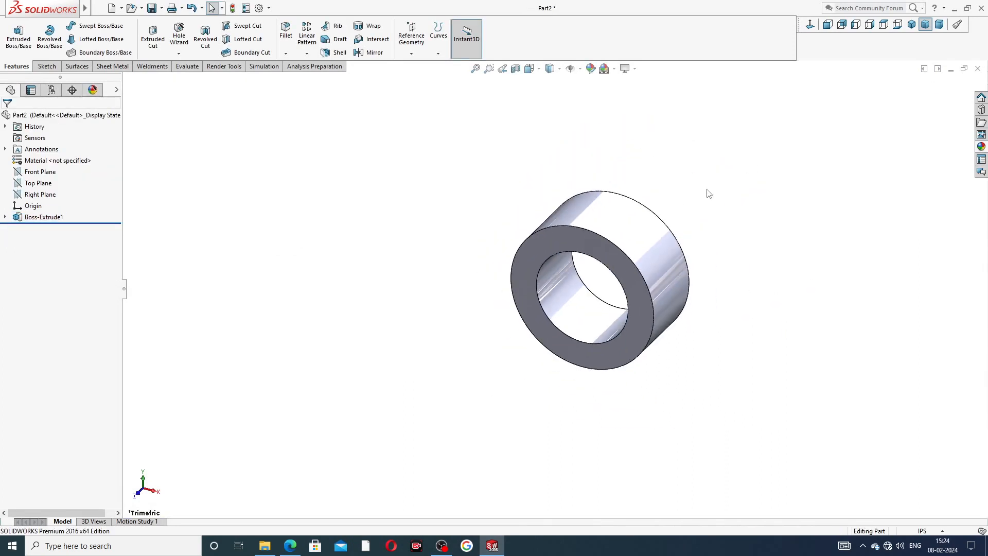
{"action": "mouse_move", "coordinate": [706, 190]}
{"action": "middle_mouse_down"}
{"action": "mouse_move", "coordinate": [603, 234]}
{"action": "mouse_move", "coordinate": [718, 176]}
{"action": "mouse_move", "coordinate": [689, 173]}
{"action": "mouse_move", "coordinate": [690, 197]}
{"action": "middle_mouse_up"}
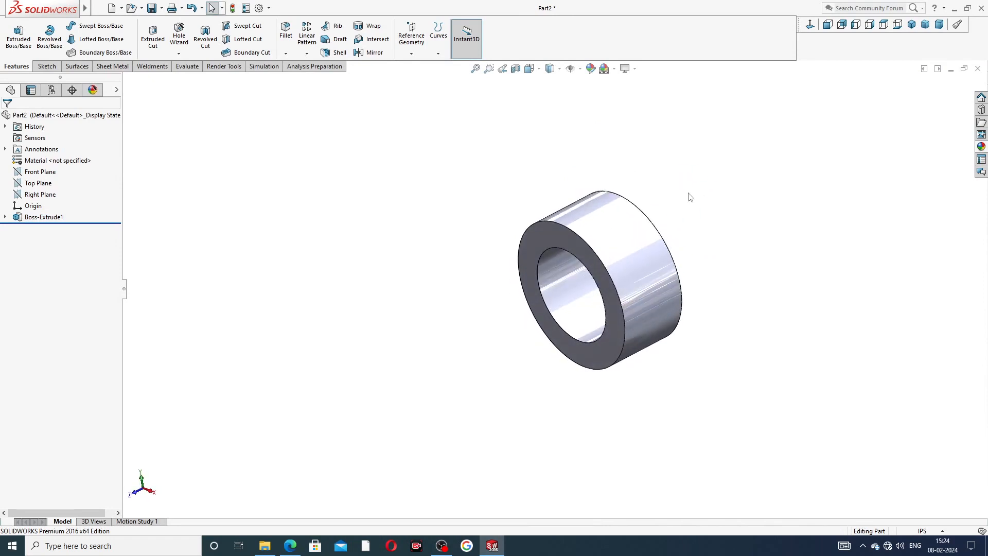
Step: Turn on the display of shaded cosmetic threads in the part's detailing properties
{"action": "scroll", "coordinate": [658, 223], "scroll_direction": "down", "scroll_amount": 2}
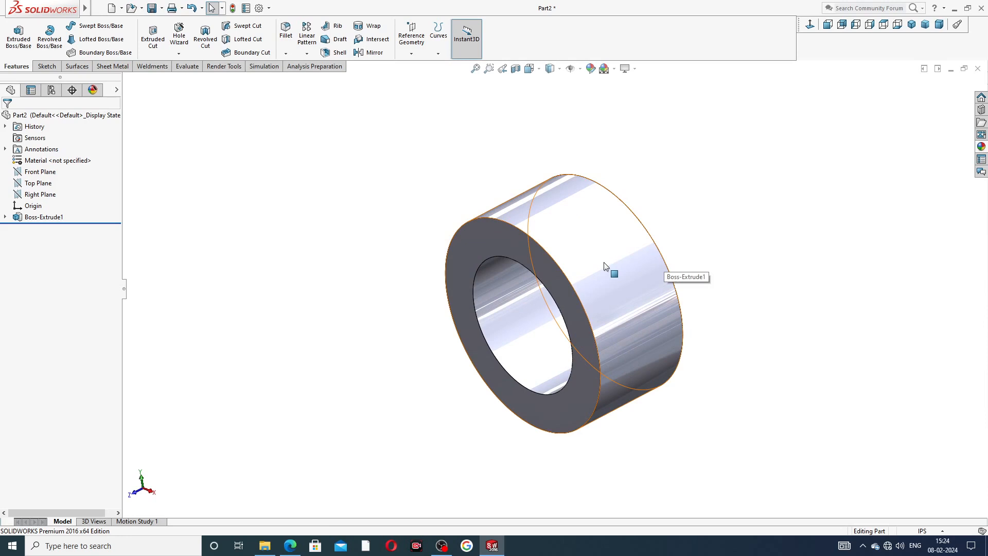
{"action": "left_click", "coordinate": [260, 8]}
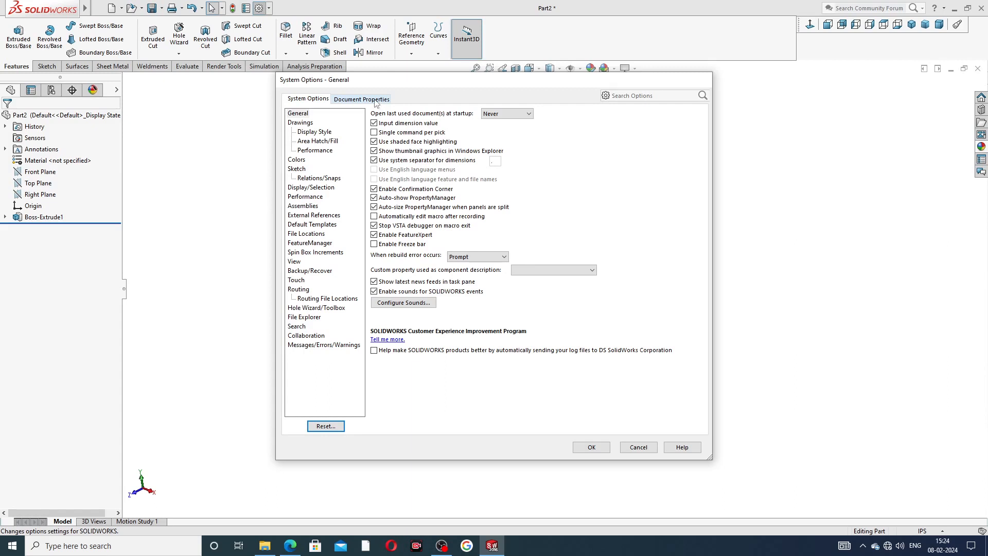
{"action": "left_click", "coordinate": [373, 99]}
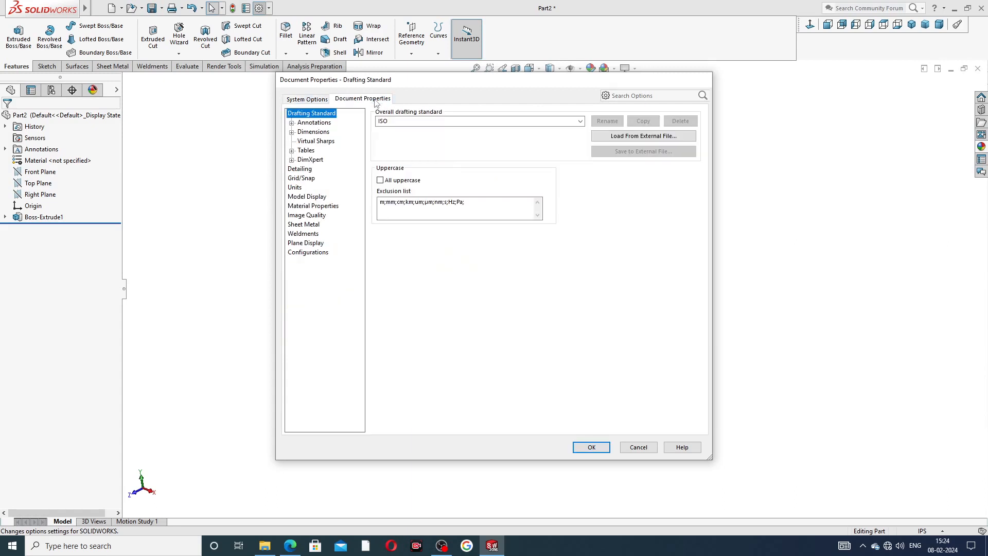
{"action": "left_click", "coordinate": [300, 169]}
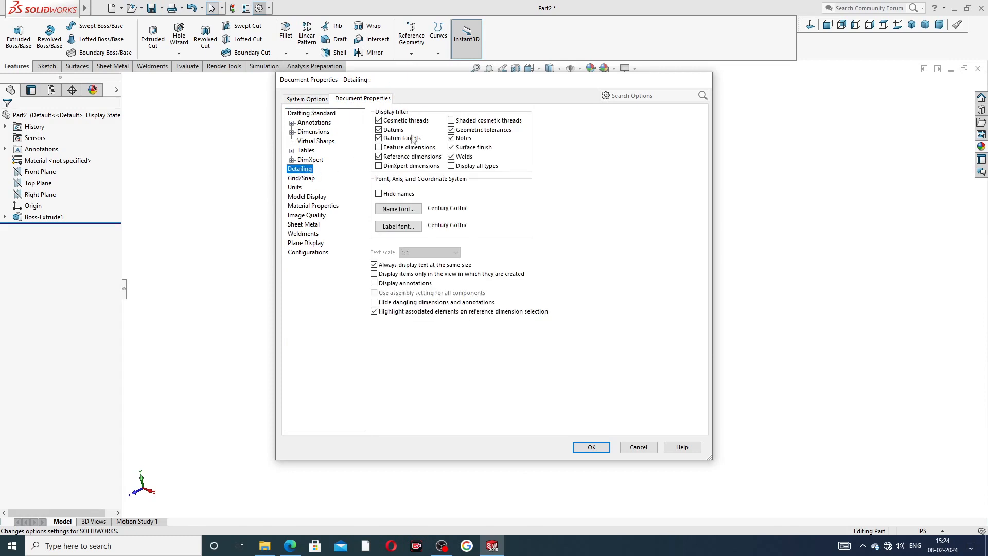
{"action": "left_click", "coordinate": [454, 121]}
{"action": "left_click", "coordinate": [592, 447]}
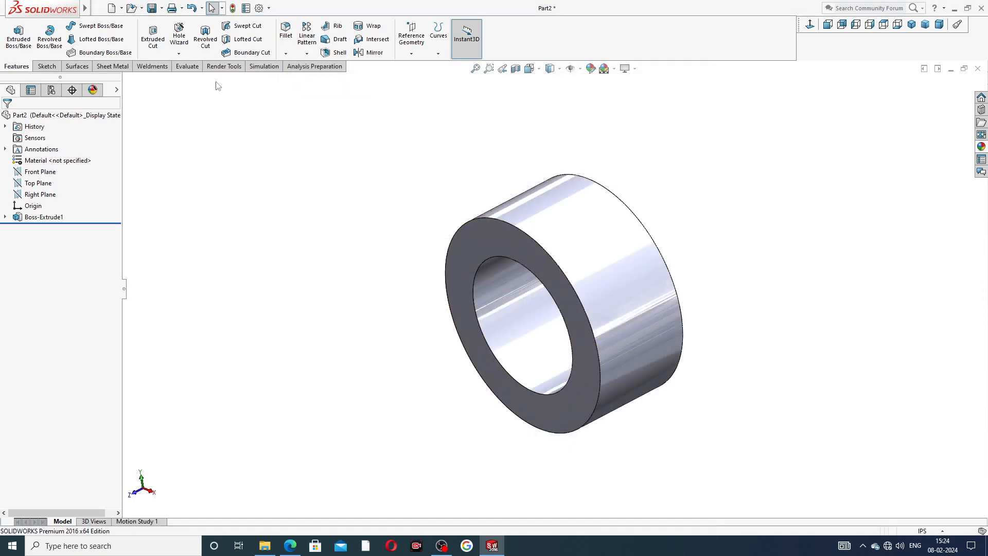
Step: Add a cosmetic thread to the ring's front outer edge with standard None, 0.76 in diameter and a blind depth of 0.375 in
{"action": "left_click", "coordinate": [136, 8]}
{"action": "mouse_move", "coordinate": [160, 9]}
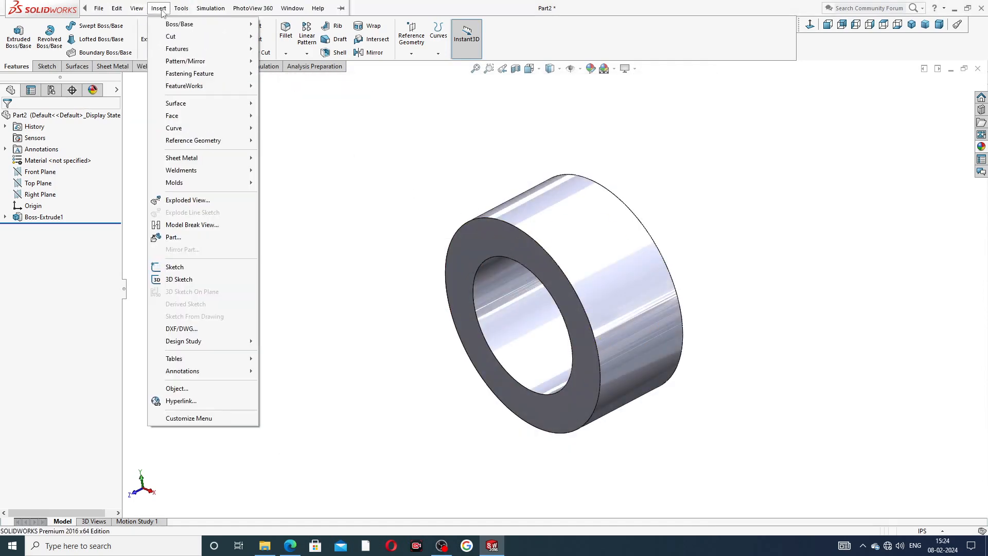
{"action": "mouse_move", "coordinate": [191, 371]}
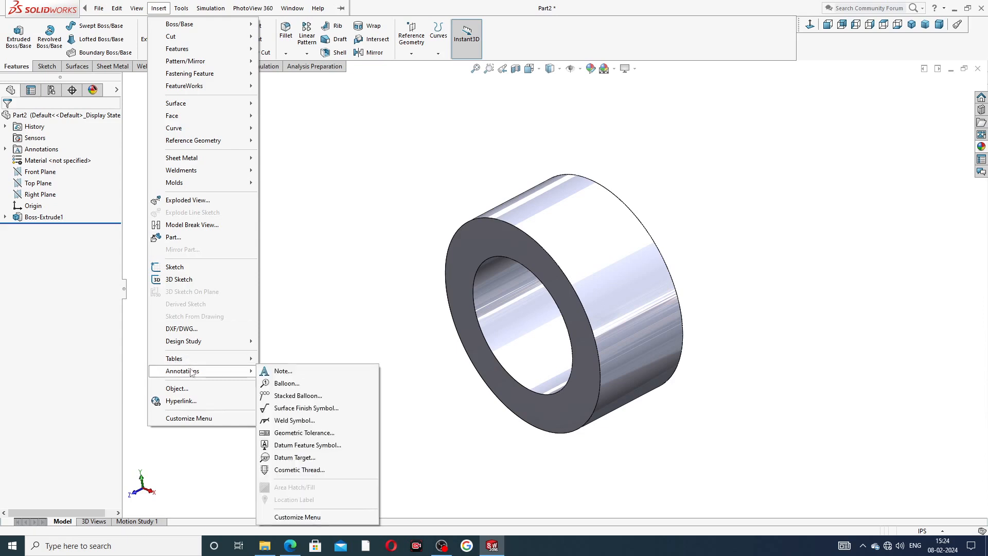
{"action": "left_click", "coordinate": [295, 470]}
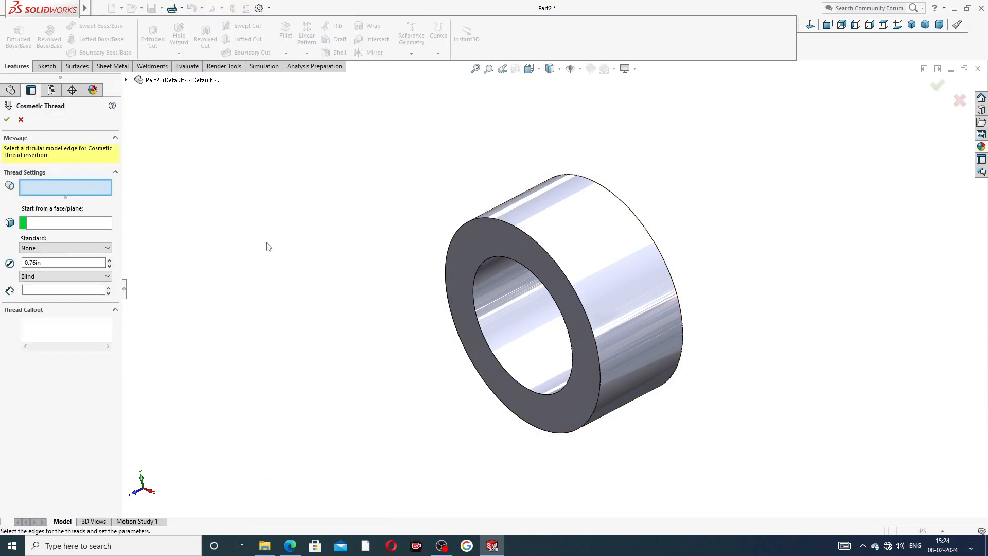
{"action": "middle_click_drag", "start_coordinate": [291, 231], "coordinate": [309, 221]}
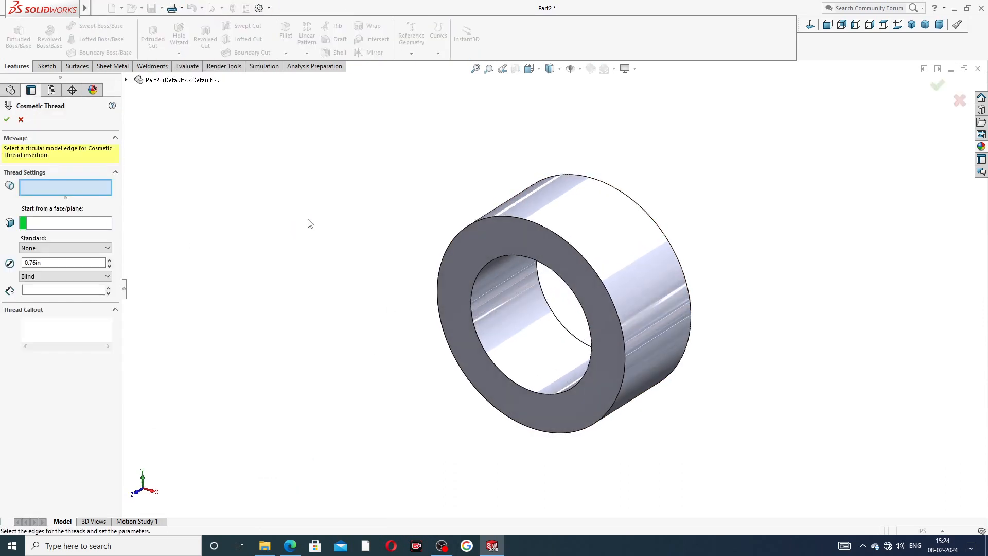
{"action": "left_click", "coordinate": [556, 237]}
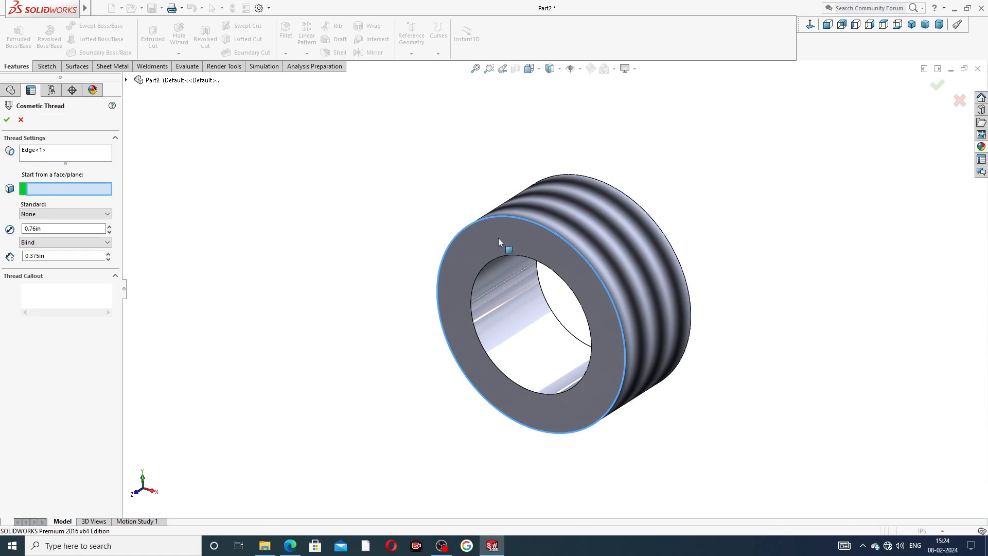
{"action": "left_click", "coordinate": [44, 217]}
{"action": "left_click", "coordinate": [43, 216]}
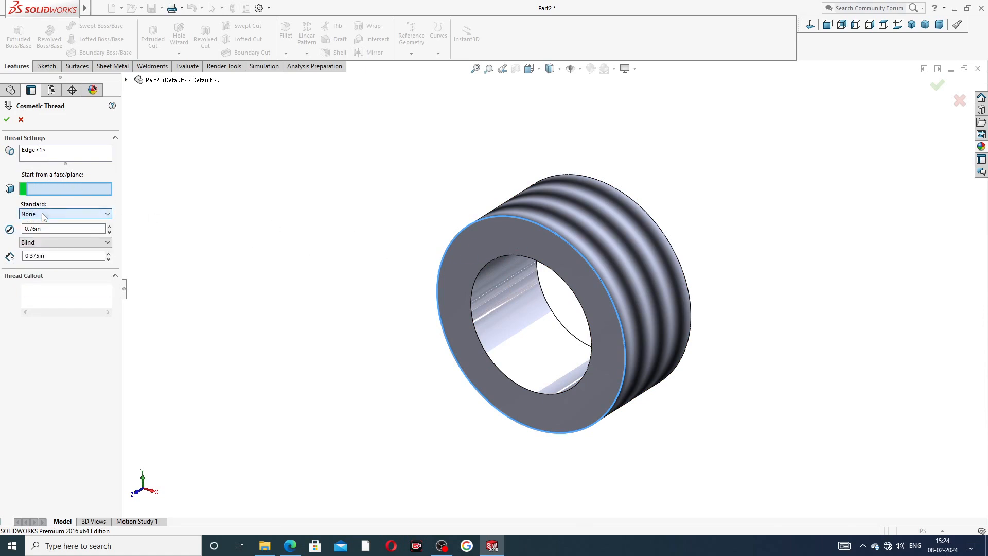
{"action": "left_click", "coordinate": [44, 242]}
{"action": "left_click", "coordinate": [45, 247]}
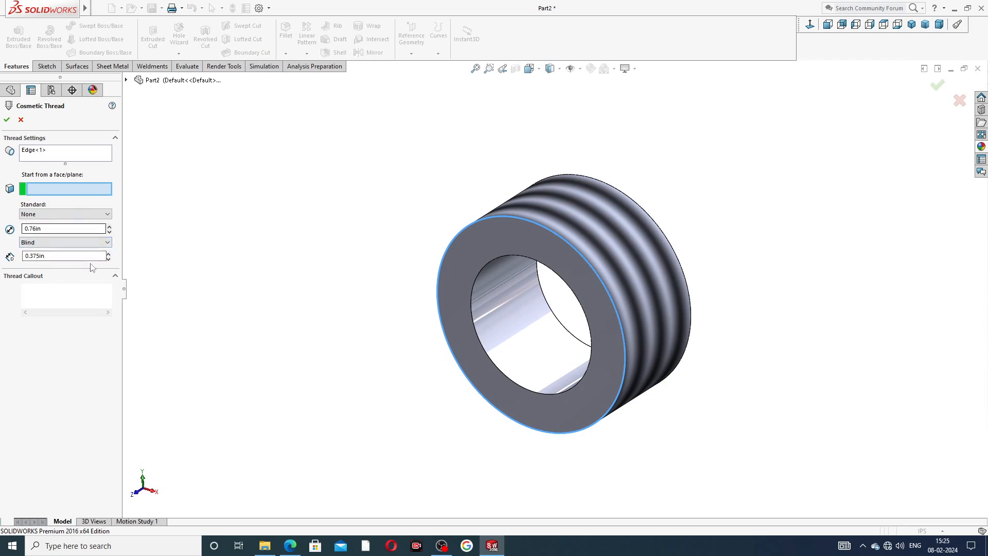
{"action": "left_click", "coordinate": [7, 120]}
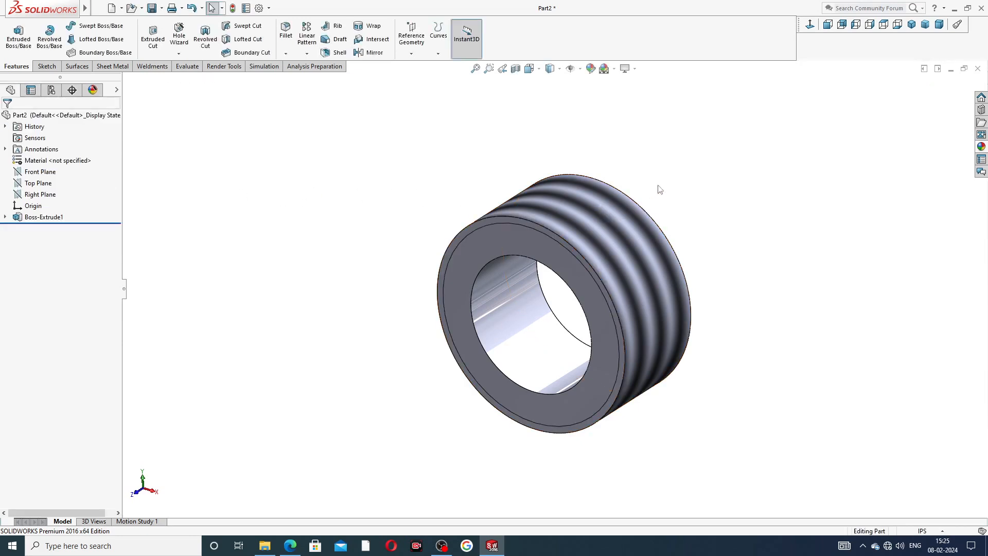
Step: Start a sketch on the threaded ring's rear face and convert the edge of its bore into a sketch circle
{"action": "middle_click_drag", "start_coordinate": [670, 240], "coordinate": [574, 190]}
{"action": "left_click", "coordinate": [588, 194]}
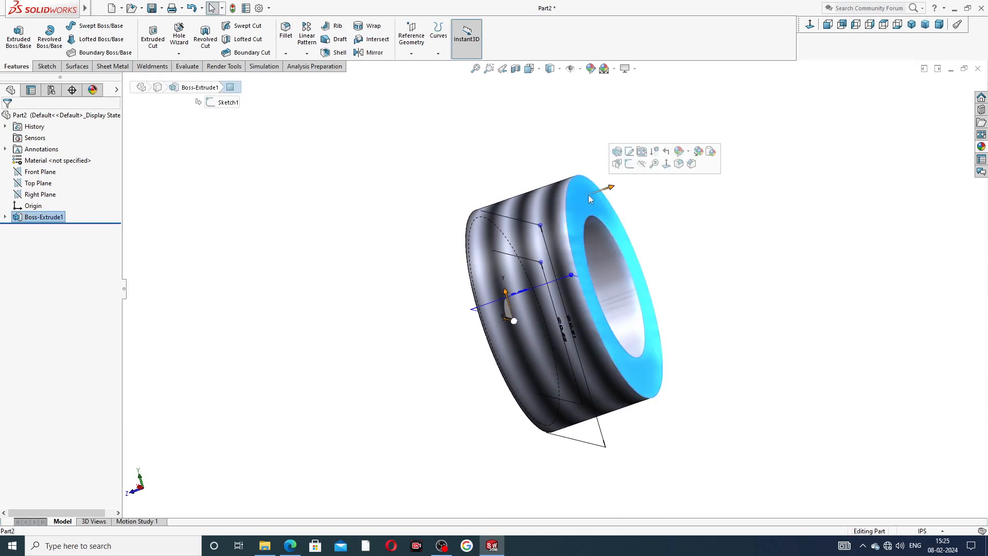
{"action": "left_click", "coordinate": [628, 164]}
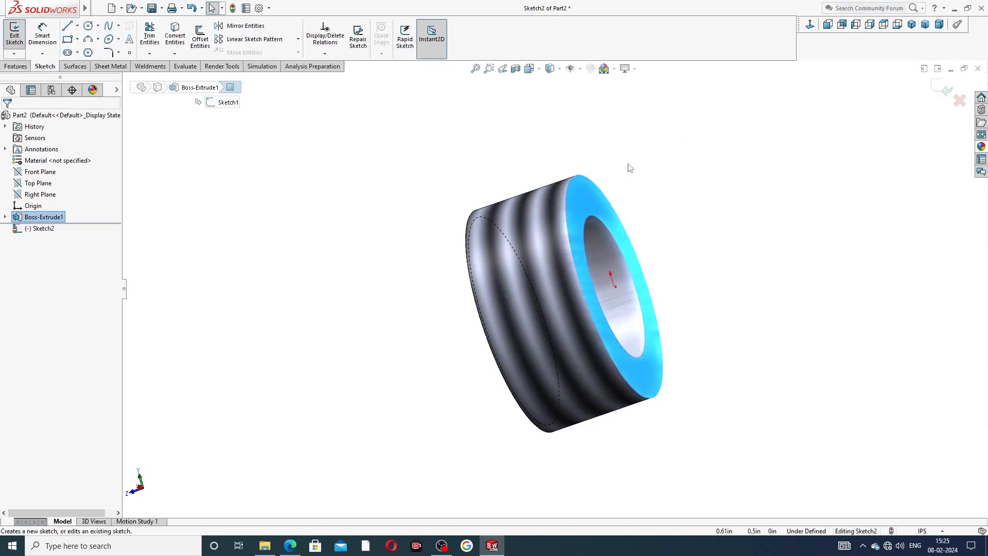
{"action": "left_click", "coordinate": [811, 23]}
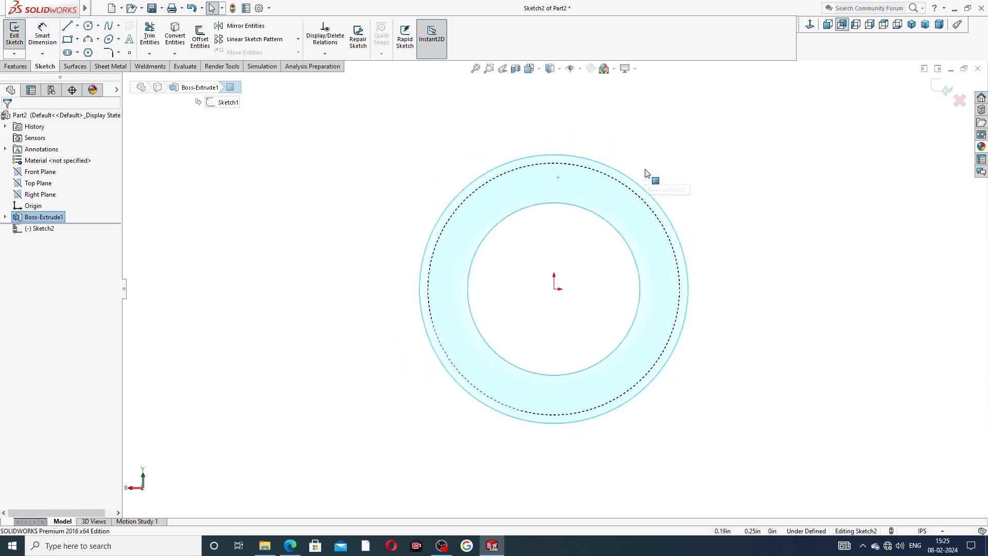
{"action": "left_click", "coordinate": [554, 203]}
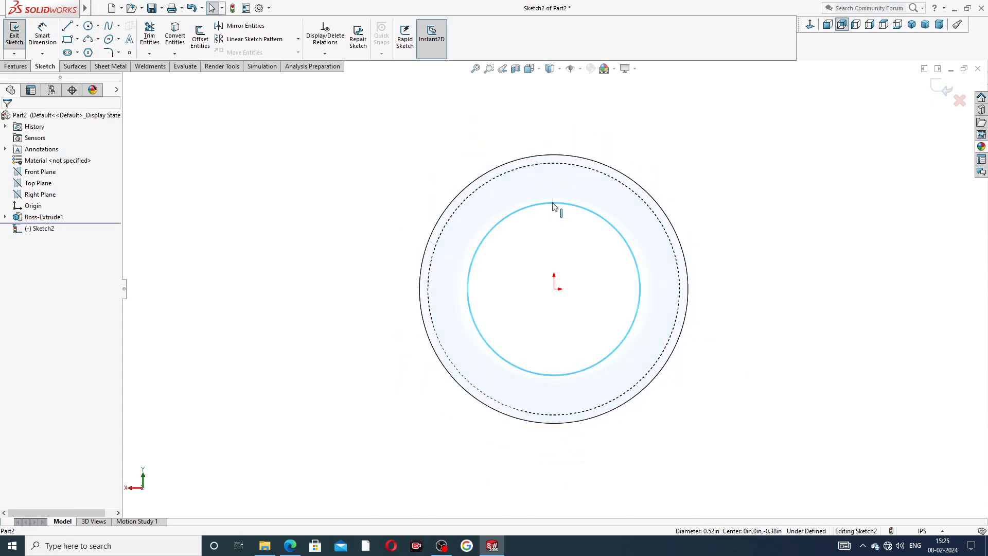
{"action": "left_click", "coordinate": [180, 42]}
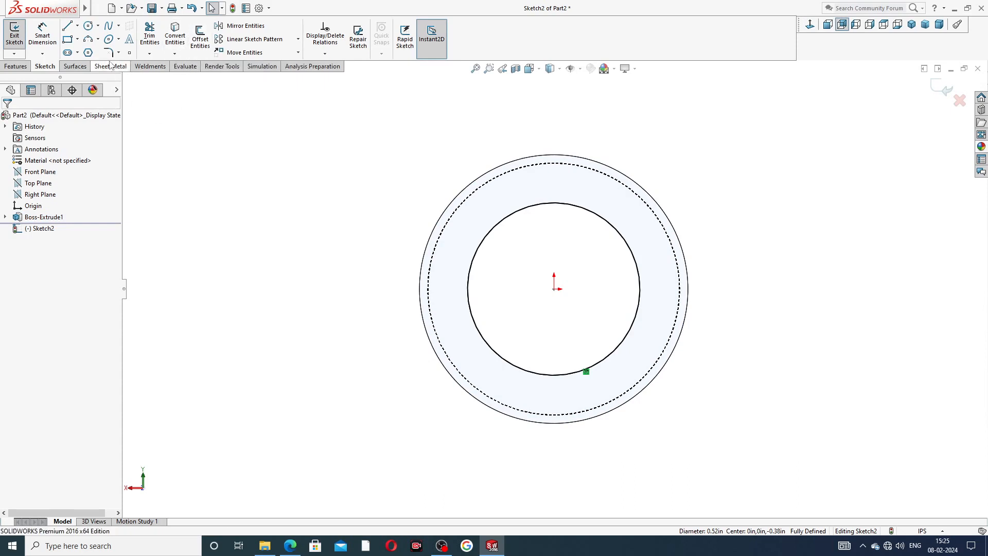
Step: Sketch a circle about 0.64 in across at the origin, between the bore and the ring's outer edge
{"action": "left_click", "coordinate": [89, 26]}
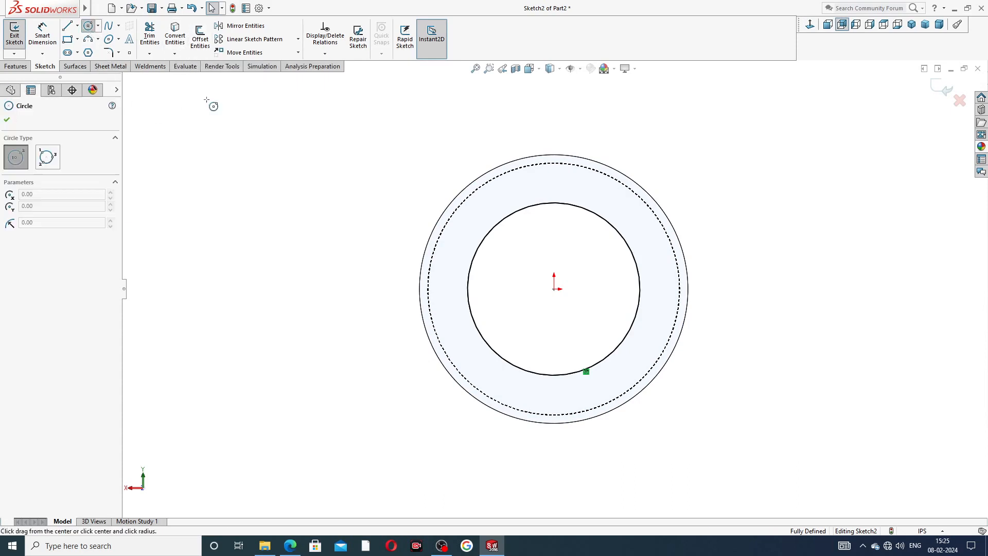
{"action": "left_click", "coordinate": [553, 289]}
{"action": "left_click", "coordinate": [549, 186]}
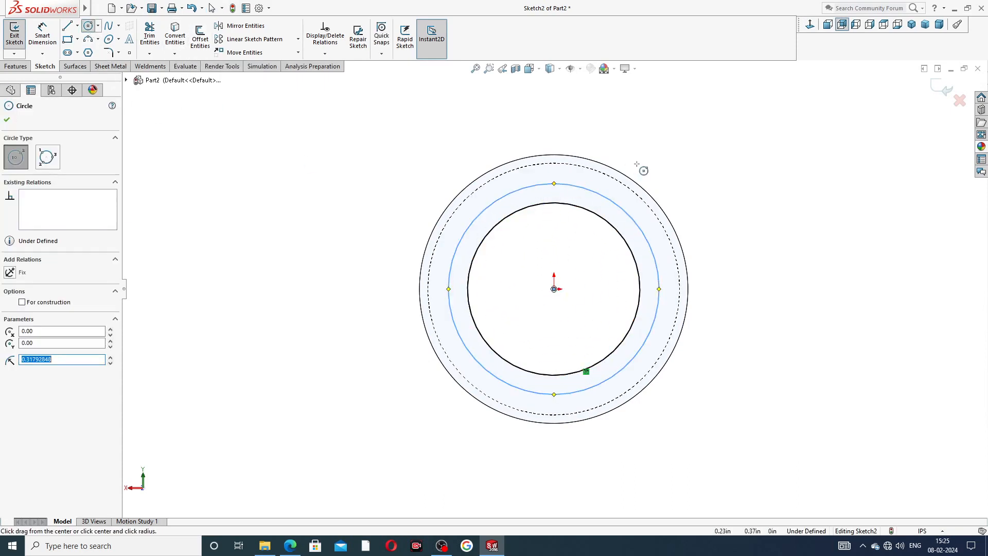
{"action": "right_click", "coordinate": [657, 170]}
{"action": "left_click", "coordinate": [675, 170]}
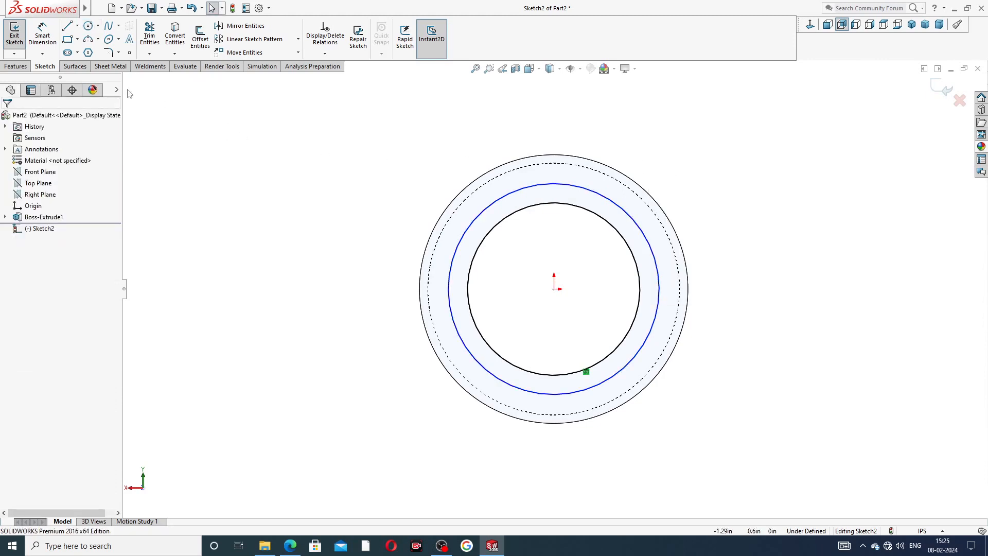
Step: Dimension the new circle's diameter as 0.72 in and leave the dimension command
{"action": "left_click", "coordinate": [42, 32]}
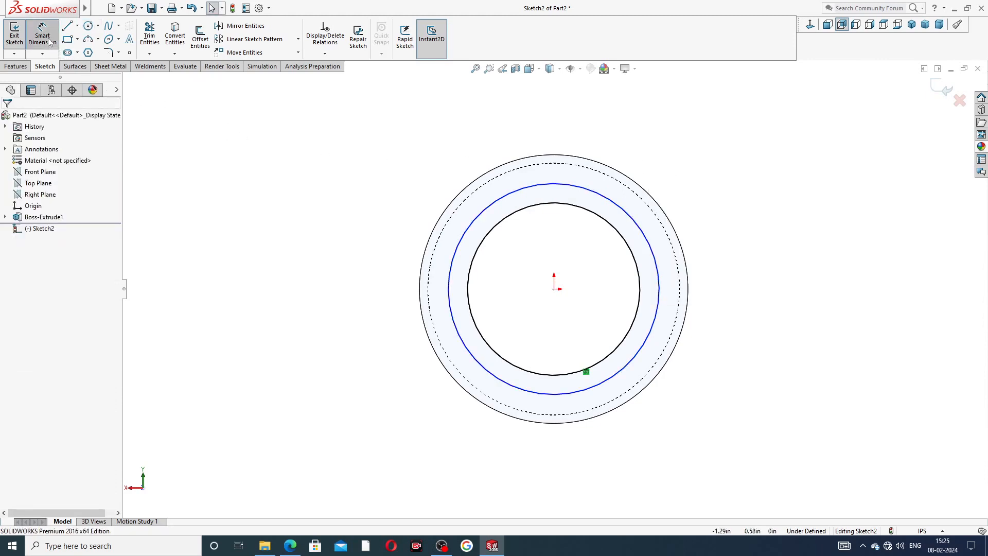
{"action": "left_click", "coordinate": [527, 193]}
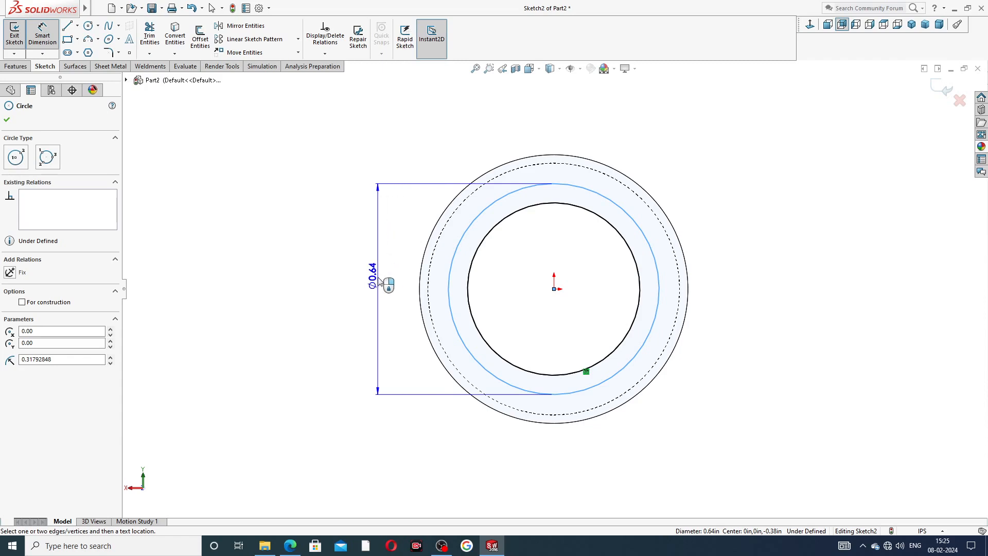
{"action": "left_click", "coordinate": [381, 283]}
{"action": "type", "text": ".72"}
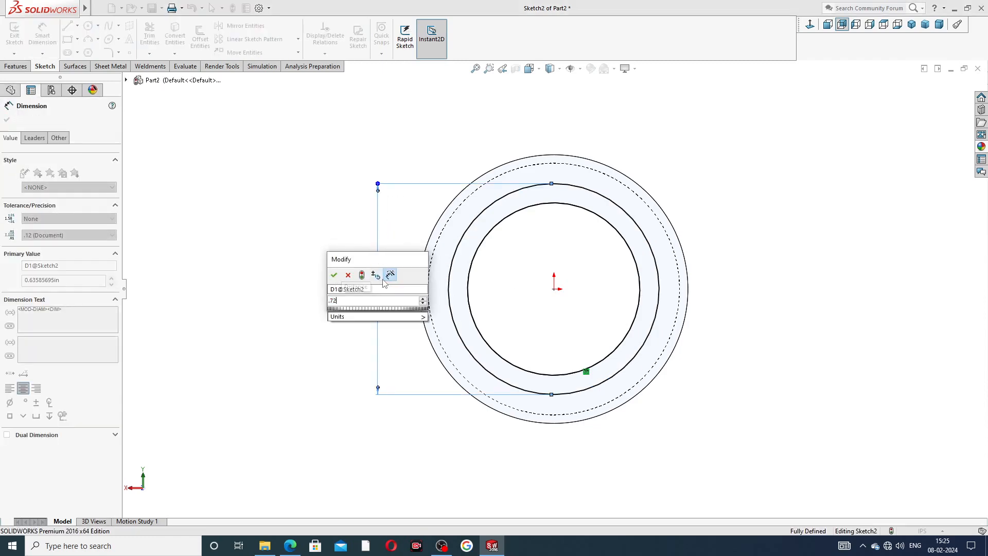
{"action": "key", "text": "Return"}
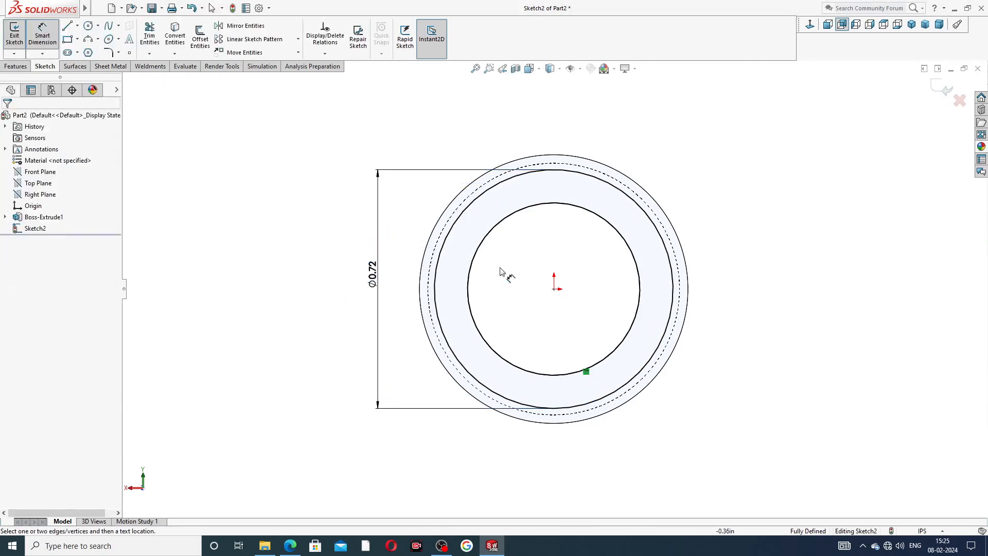
{"action": "right_click", "coordinate": [703, 189]}
{"action": "left_click", "coordinate": [732, 154]}
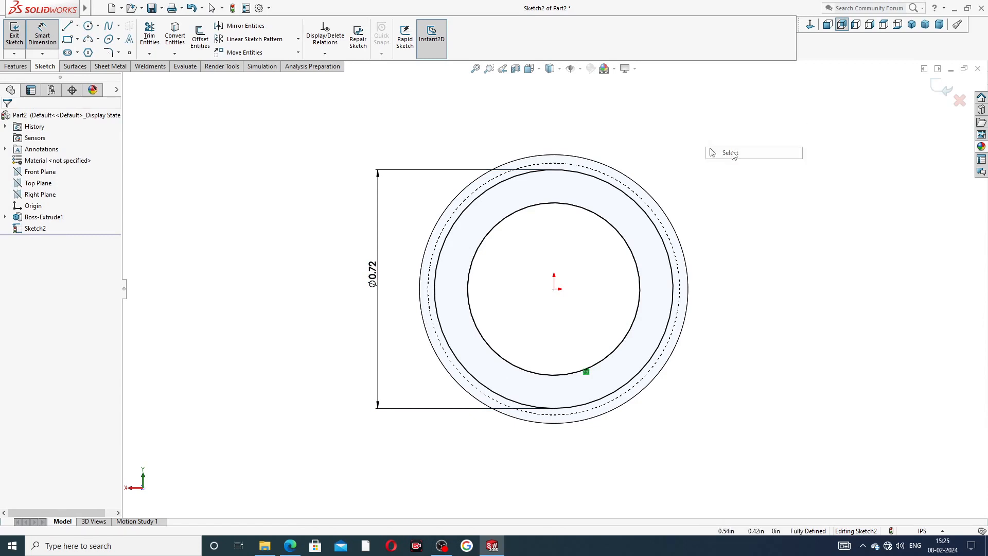
Step: Extrude the rear-face sketch as a boss with a blind depth of 0.44 in, following the collar drawing
{"action": "left_click", "coordinate": [16, 67]}
{"action": "left_click", "coordinate": [20, 37]}
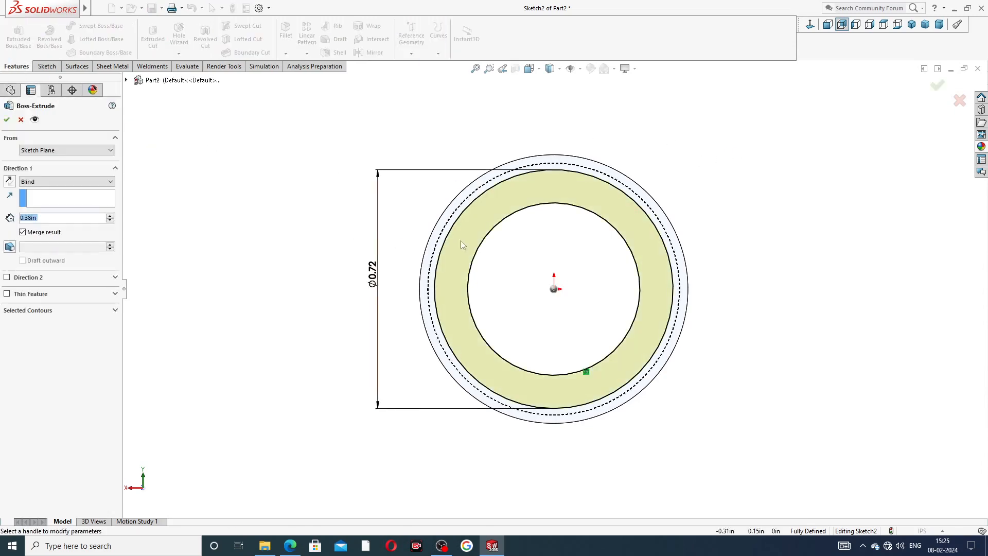
{"action": "mouse_move", "coordinate": [480, 244]}
{"action": "middle_mouse_down"}
{"action": "mouse_move", "coordinate": [585, 262]}
{"action": "mouse_move", "coordinate": [568, 254]}
{"action": "mouse_move", "coordinate": [609, 286]}
{"action": "middle_mouse_up"}
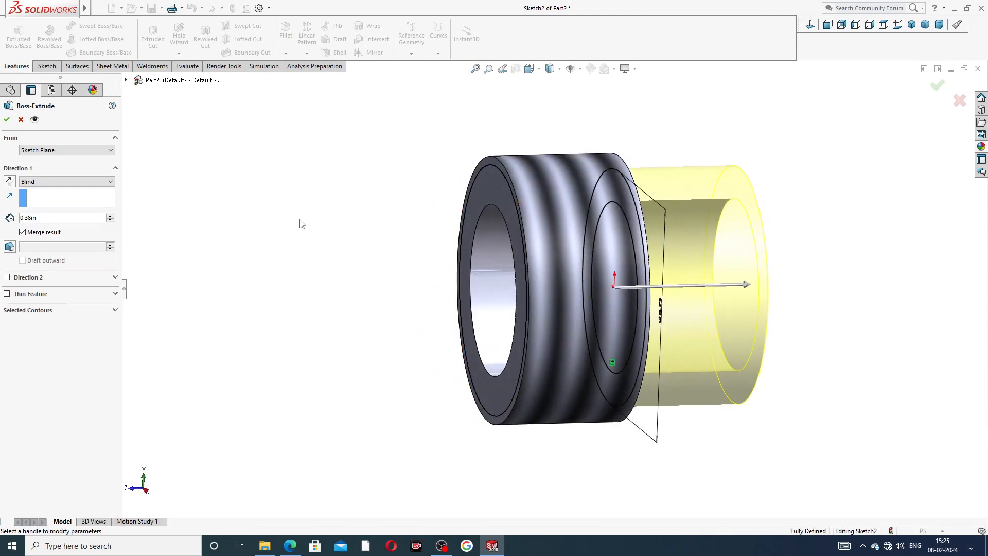
{"action": "left_click", "coordinate": [290, 546]}
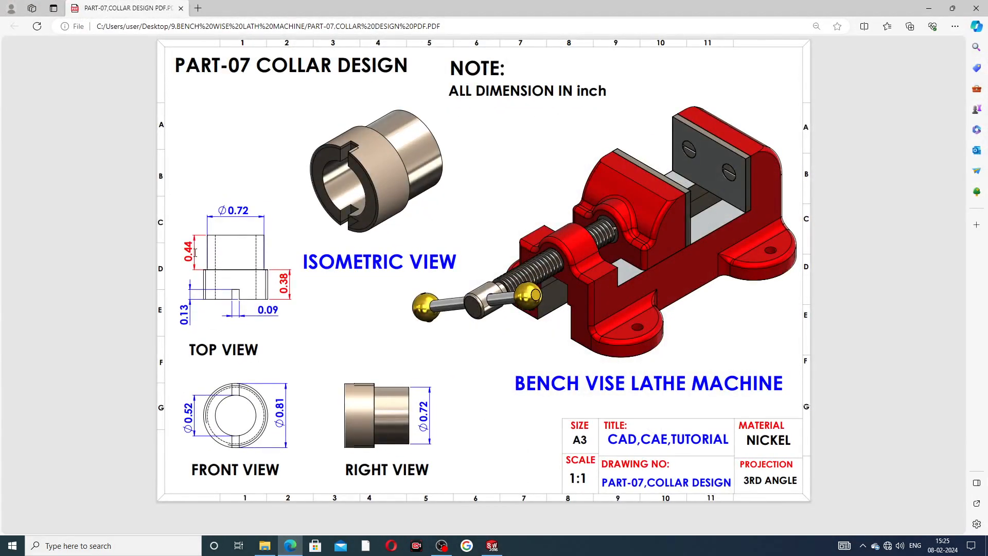
{"action": "left_click", "coordinate": [290, 545]}
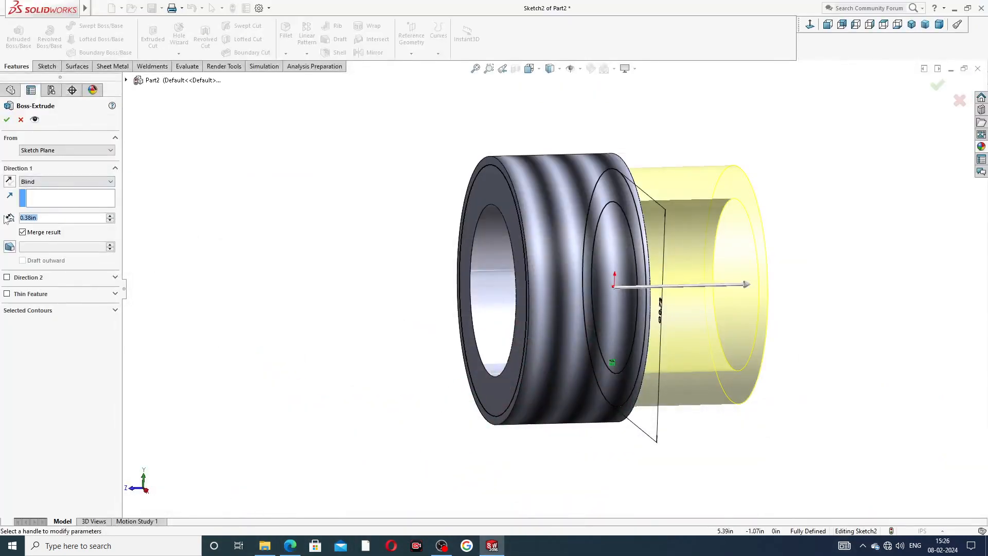
{"action": "type", "text": "0.44"}
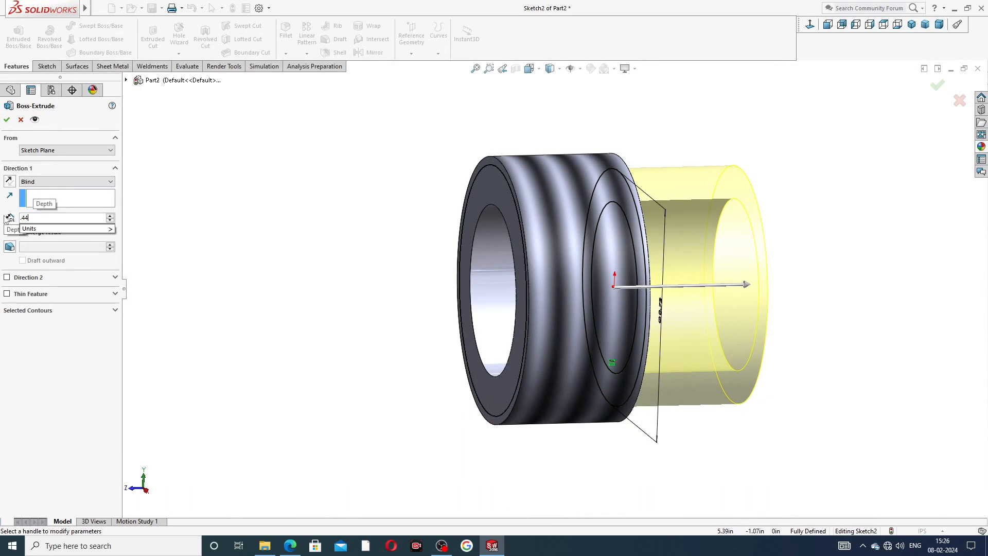
{"action": "key", "text": "Return"}
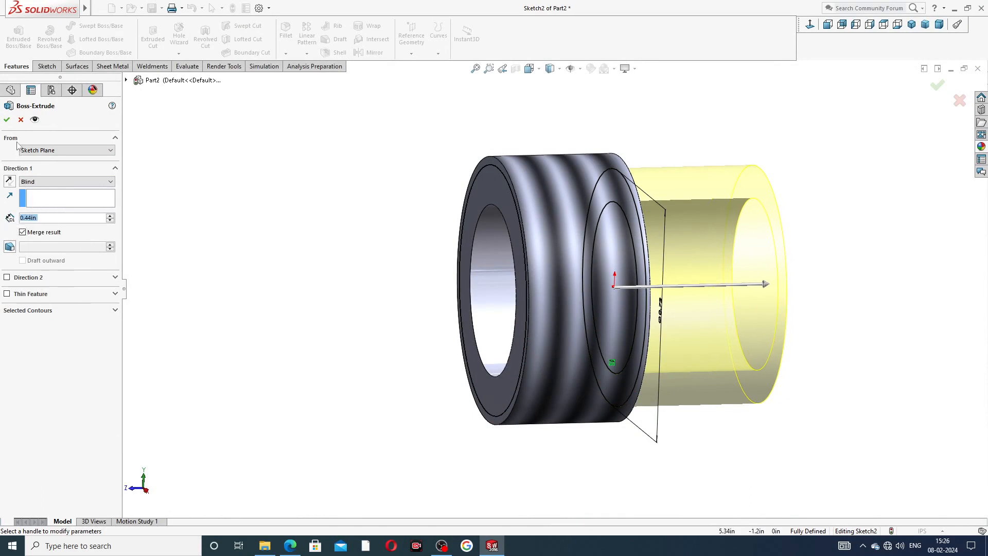
{"action": "key", "text": "Return"}
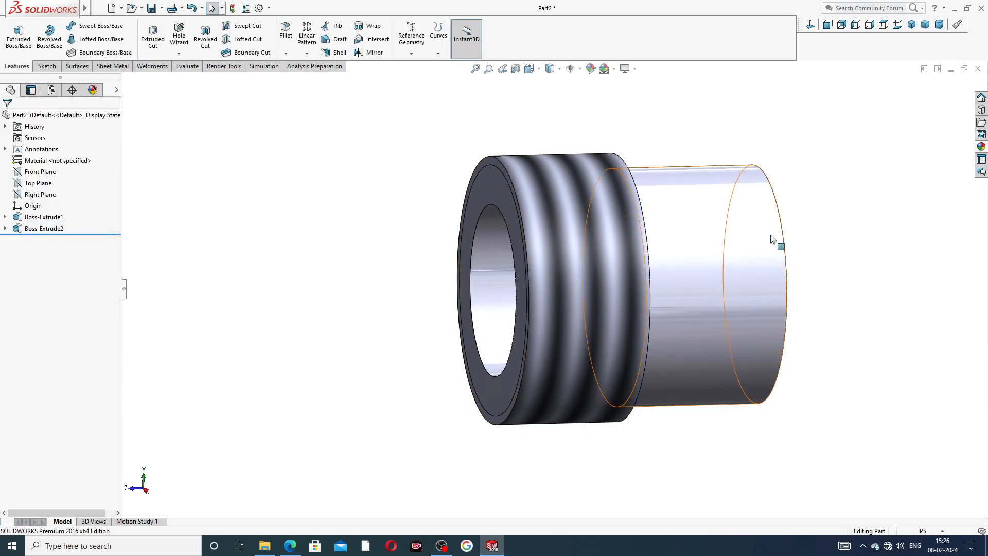
{"action": "middle_click_drag", "start_coordinate": [777, 208], "coordinate": [810, 211]}
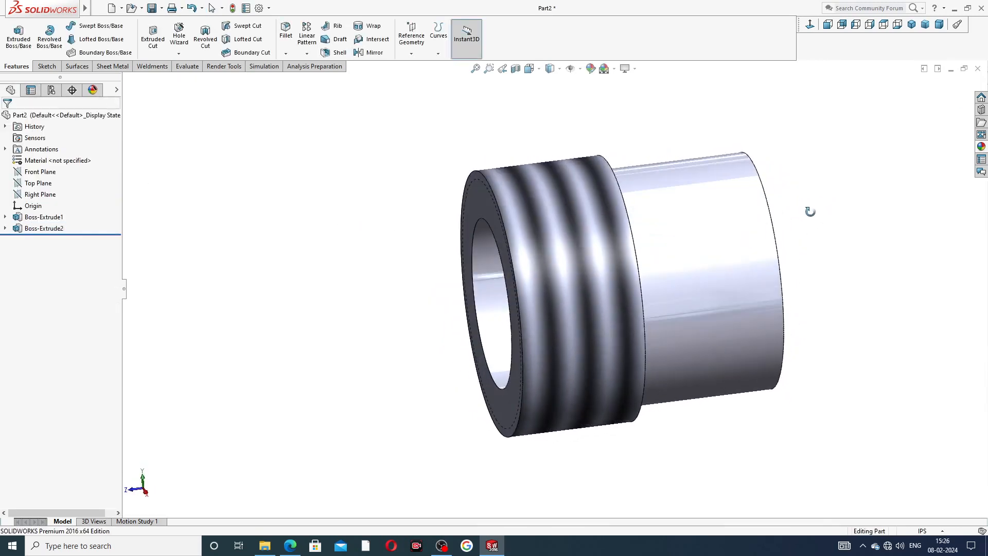
{"action": "scroll", "coordinate": [750, 258], "scroll_direction": "up", "scroll_amount": 2}
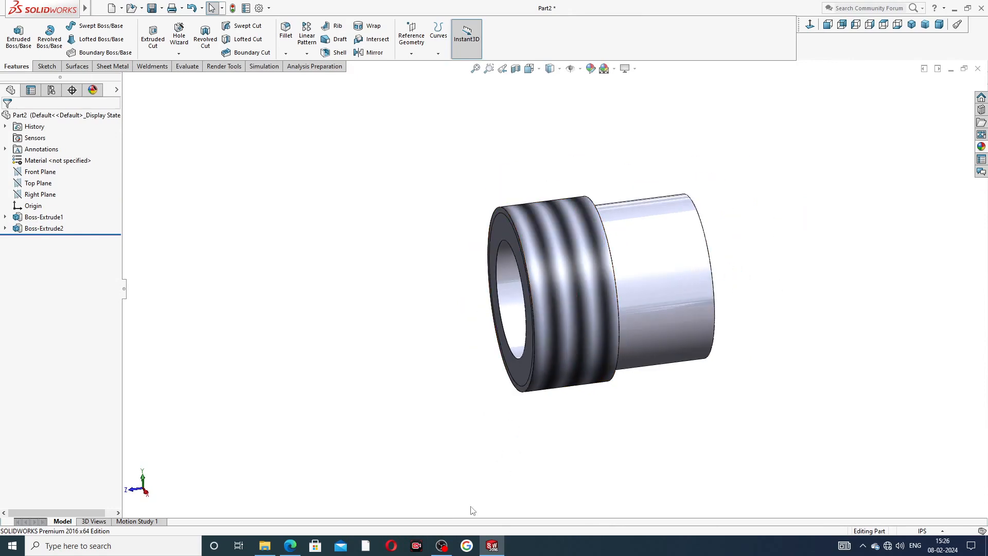
Step: Check the slot on the collar drawing and start a sketch on the Top Plane
{"action": "left_click", "coordinate": [289, 545]}
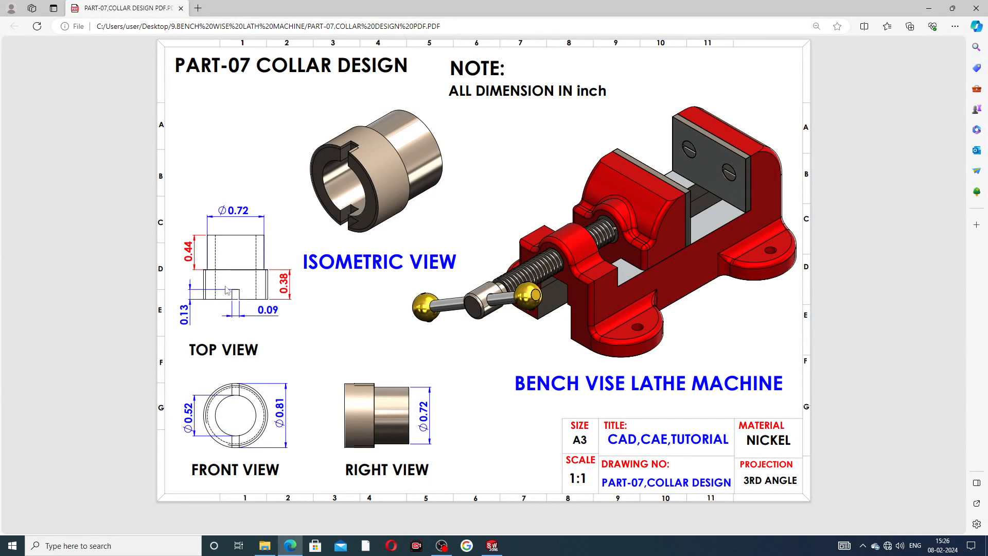
{"action": "left_click", "coordinate": [293, 546]}
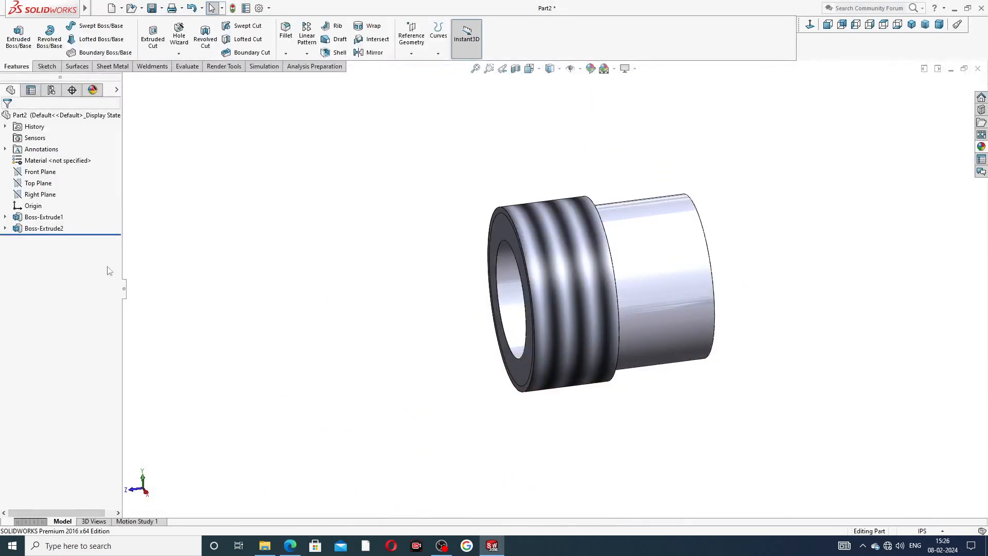
{"action": "left_click", "coordinate": [38, 183]}
{"action": "left_click", "coordinate": [62, 176]}
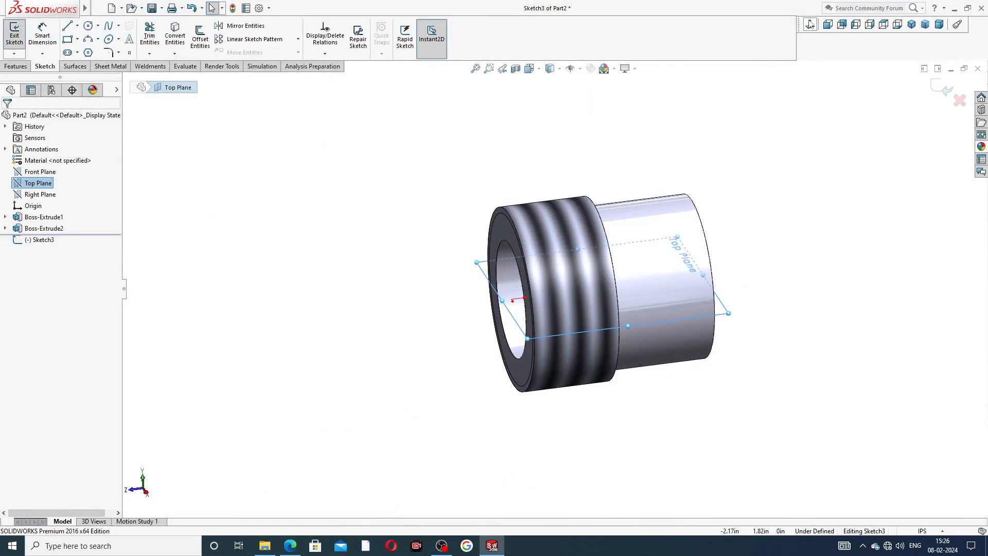
{"action": "scroll", "coordinate": [620, 372], "scroll_direction": "down", "scroll_amount": 6}
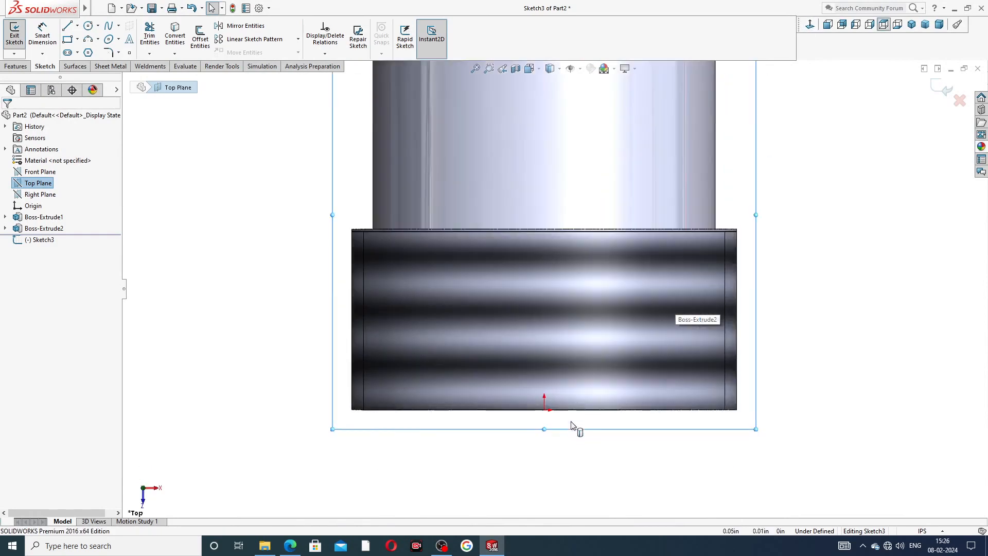
Step: Sketch a corner rectangle about 0.18 by 0.10 in, with its base on the threaded ring's front edge and spanning the origin
{"action": "left_click", "coordinate": [77, 40]}
{"action": "left_click", "coordinate": [86, 54]}
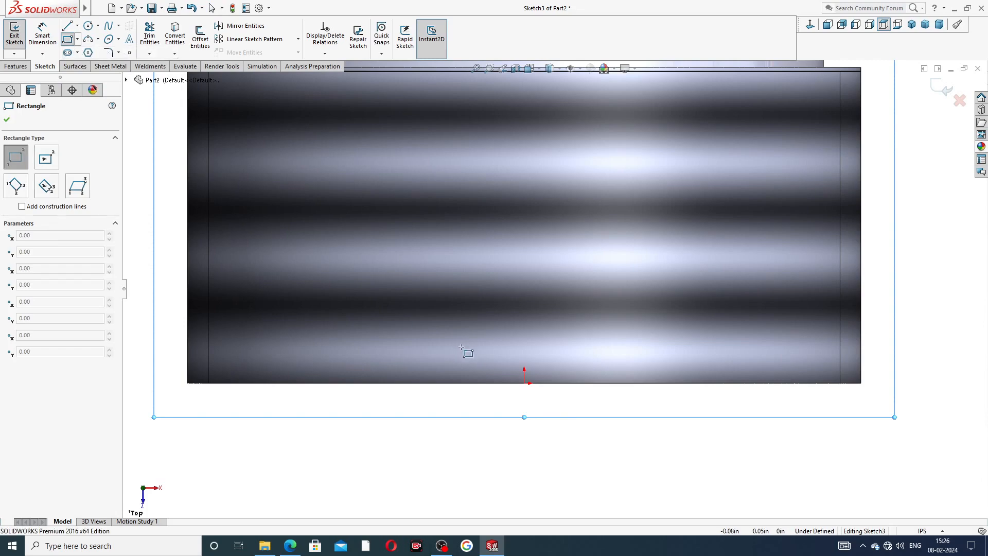
{"action": "scroll", "coordinate": [460, 383], "scroll_direction": "down", "scroll_amount": 2}
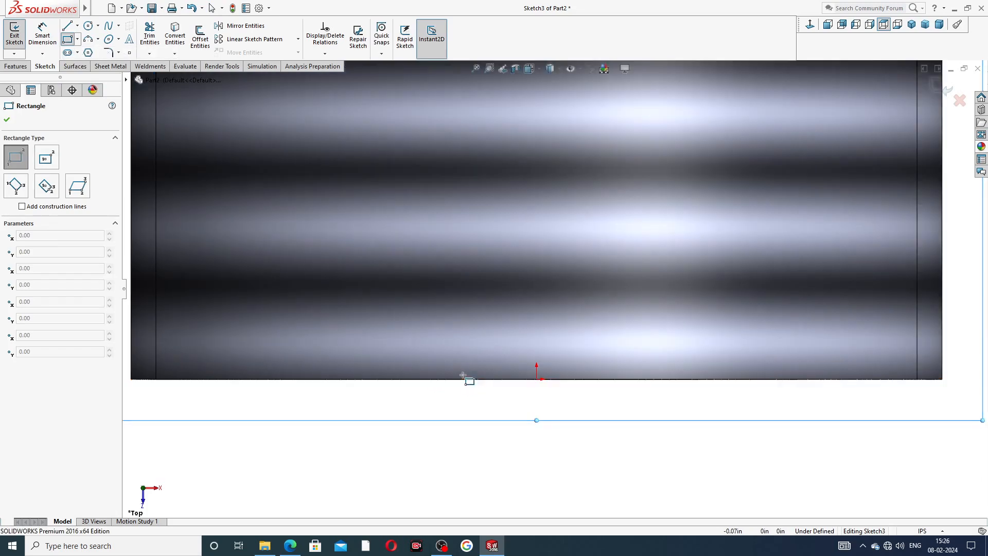
{"action": "mouse_move", "coordinate": [453, 378]}
{"action": "left_mouse_down"}
{"action": "mouse_move", "coordinate": [638, 360]}
{"action": "mouse_move", "coordinate": [637, 283]}
{"action": "left_mouse_up"}
{"action": "right_click", "coordinate": [676, 287]}
{"action": "left_click", "coordinate": [694, 293]}
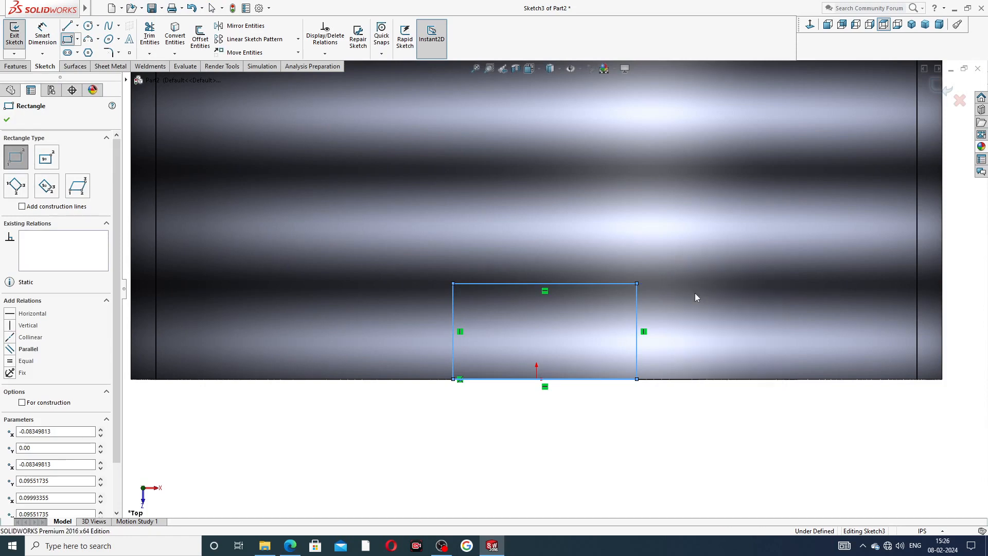
Step: Add a midpoint relation between the rectangle's base line and the origin
{"action": "left_click", "coordinate": [537, 380]}
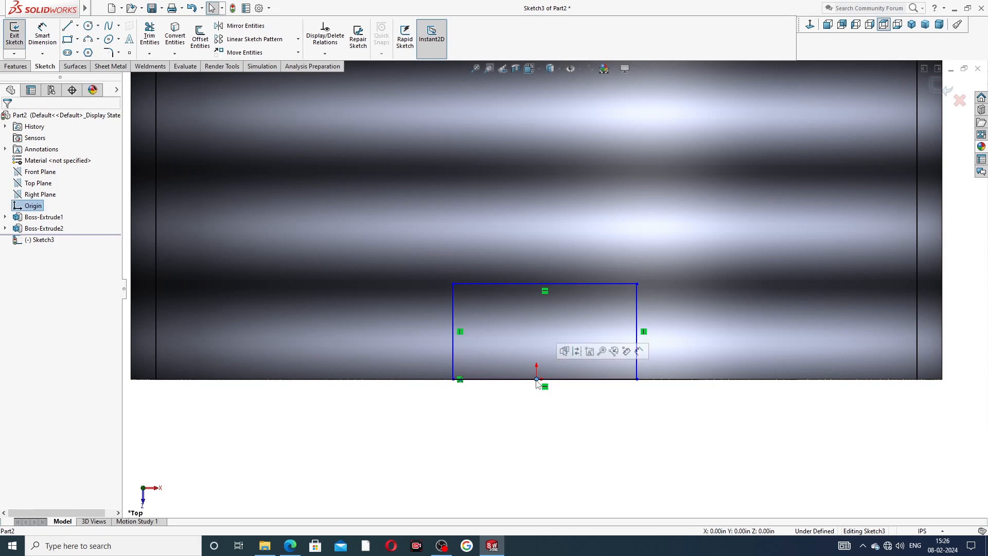
{"action": "left_click", "coordinate": [571, 383], "text": "ctrl"}
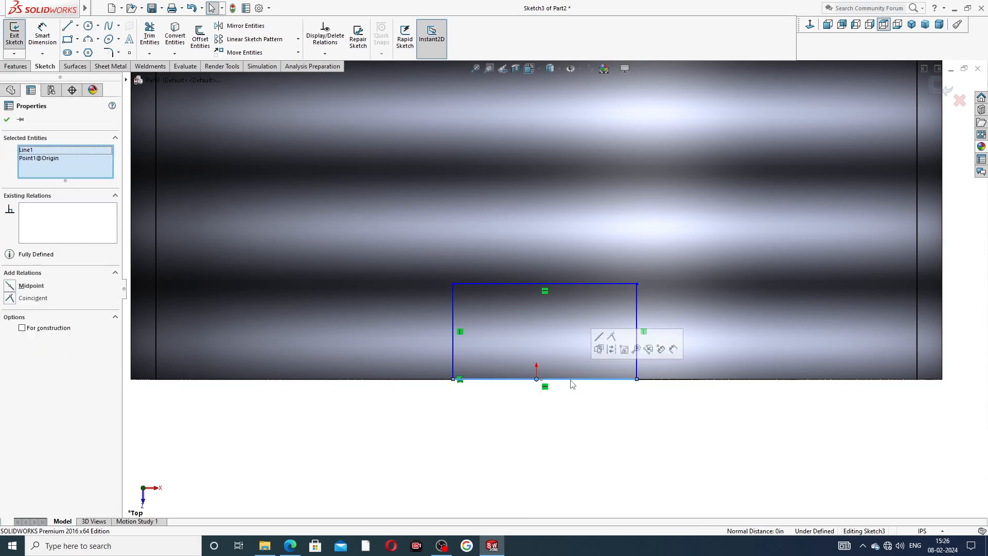
{"action": "left_click", "coordinate": [598, 349]}
{"action": "left_click", "coordinate": [532, 339]}
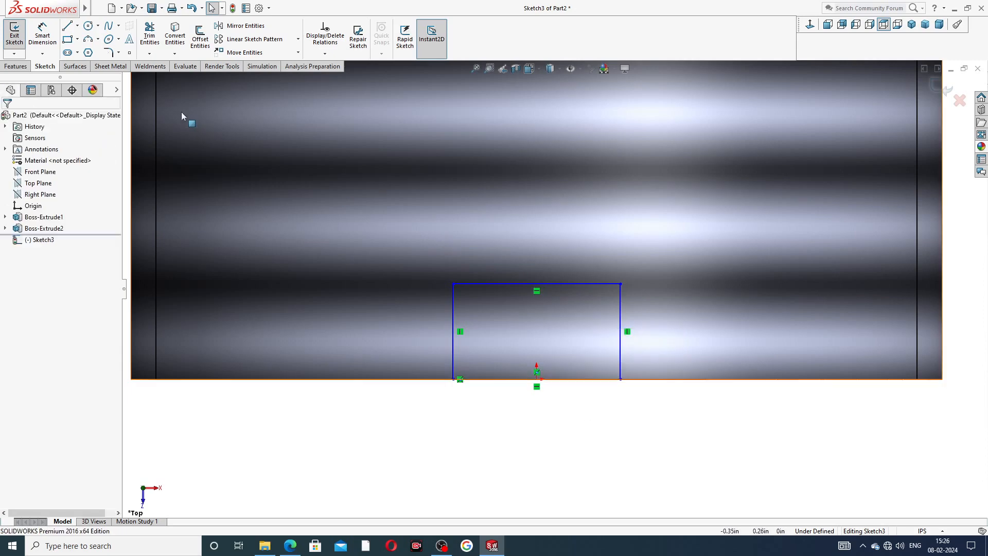
Step: Dimension the rectangle's width as 0.09 in
{"action": "left_click", "coordinate": [42, 36]}
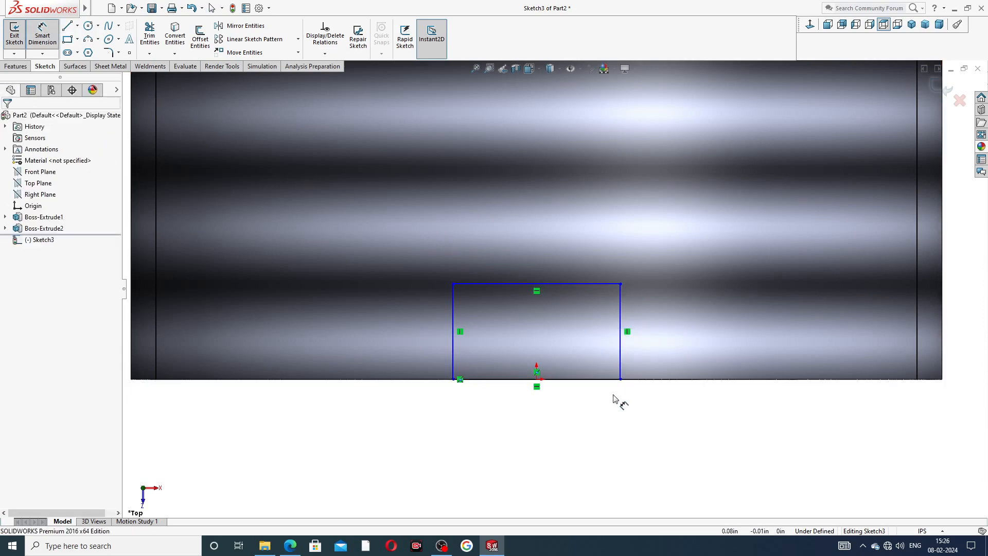
{"action": "left_click", "coordinate": [592, 382]}
{"action": "left_click", "coordinate": [538, 409]}
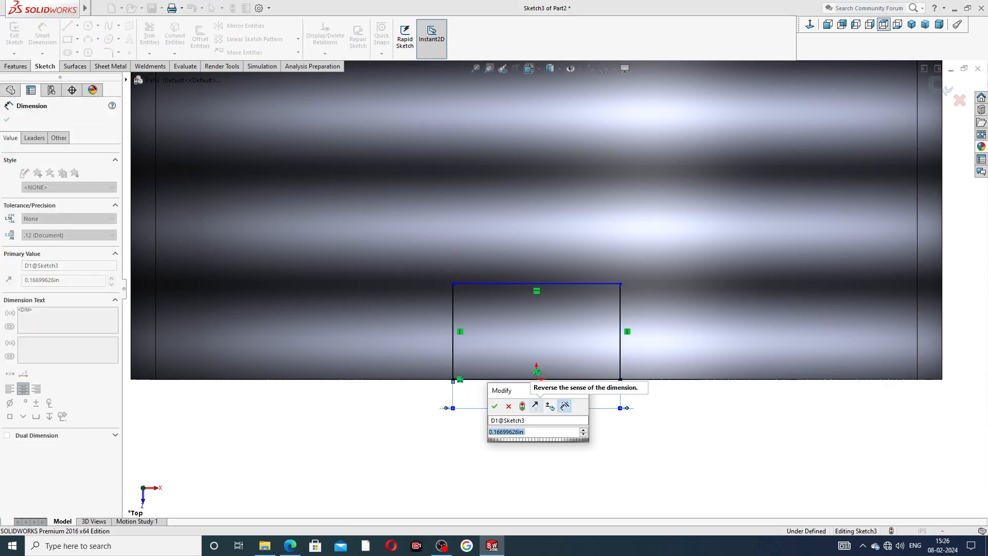
{"action": "type", "text": ".09"}
{"action": "key", "text": "Return"}
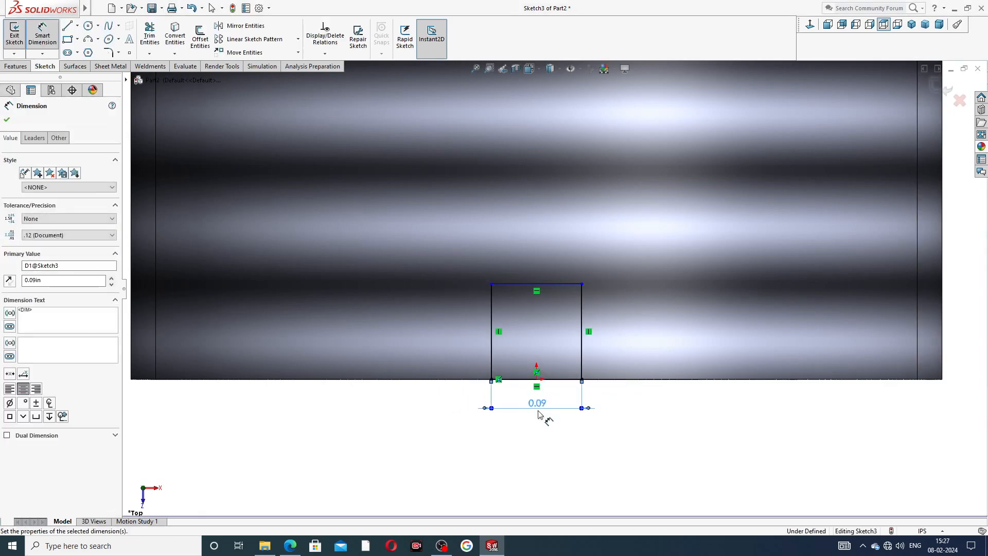
Step: Dimension the rectangle's height as 0.13 in and place the dimension clear of the profile
{"action": "left_click", "coordinate": [582, 319]}
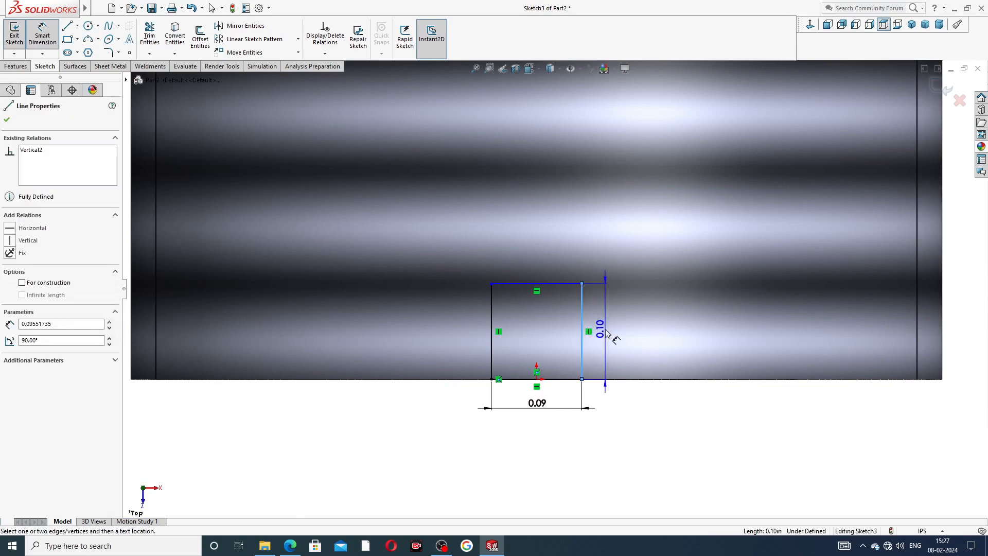
{"action": "left_click", "coordinate": [608, 332]}
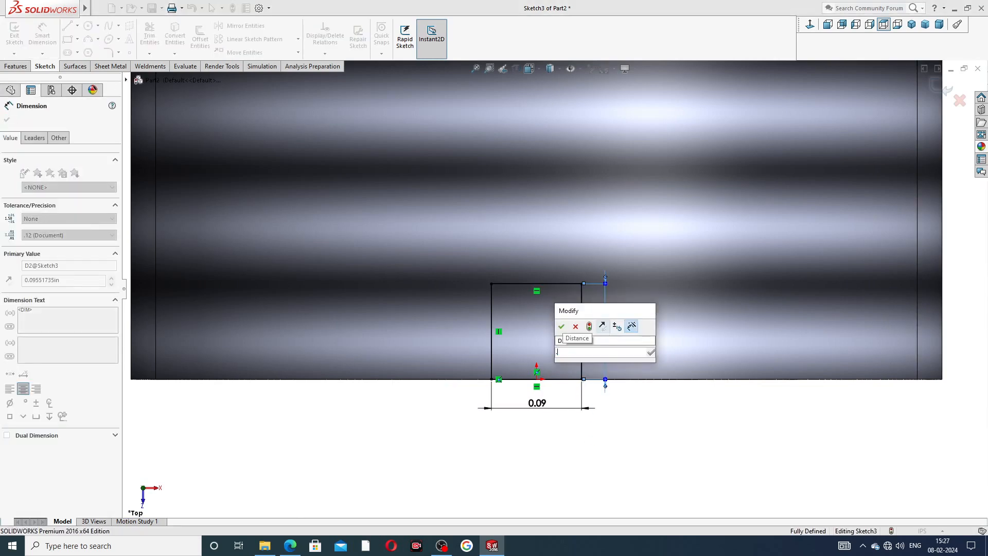
{"action": "type", "text": ".13"}
{"action": "key", "text": "Return"}
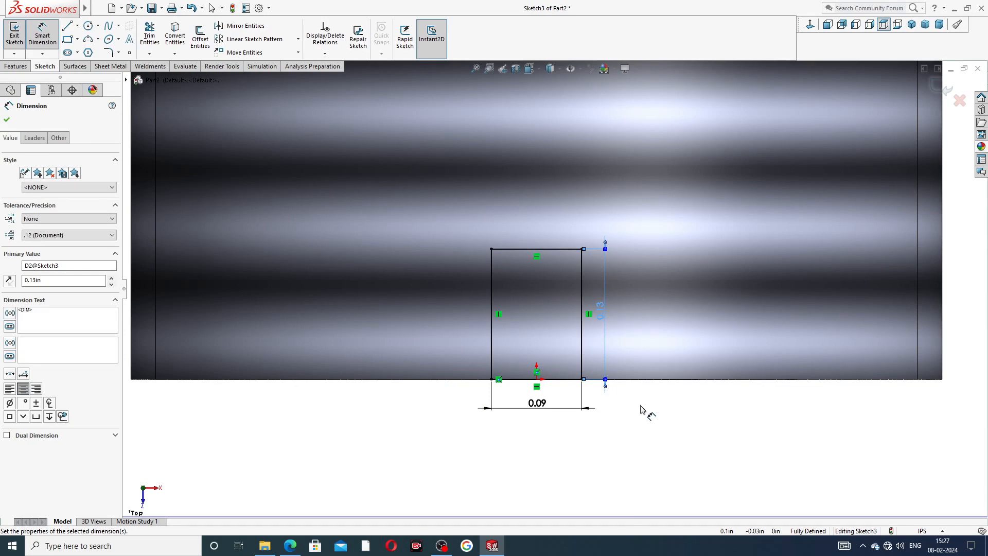
{"action": "left_click", "coordinate": [640, 406]}
{"action": "left_click_drag", "start_coordinate": [603, 308], "coordinate": [611, 314]}
{"action": "left_click", "coordinate": [640, 410]}
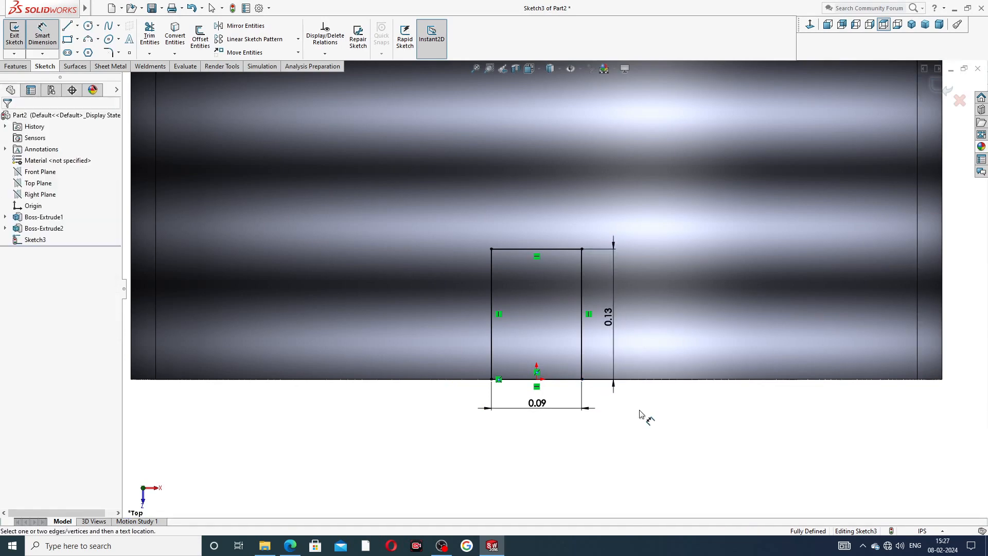
Step: Recheck the slot on the collar drawing and cut the rectangle through the ring with an Extruded Cut set to Through All - Both
{"action": "left_click", "coordinate": [290, 545]}
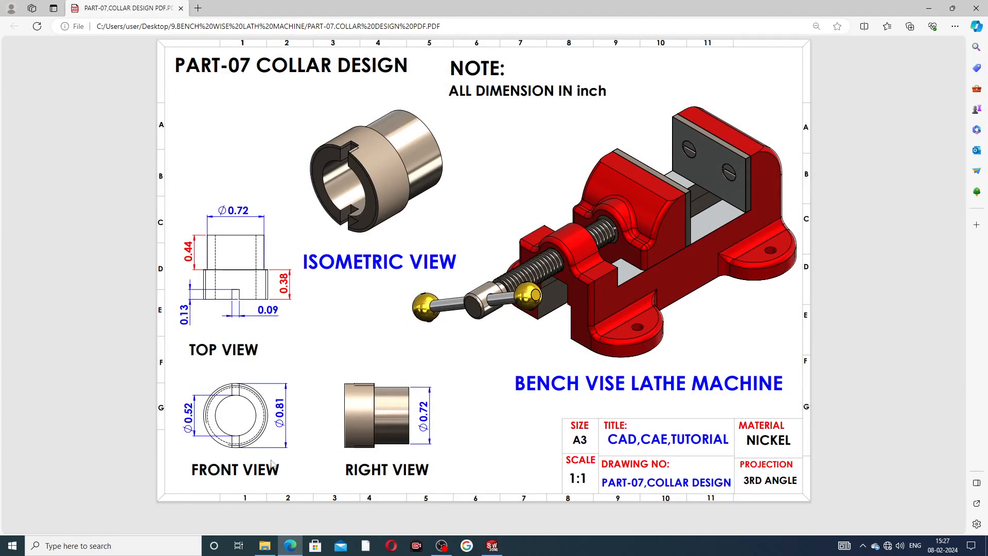
{"action": "left_click", "coordinate": [290, 545]}
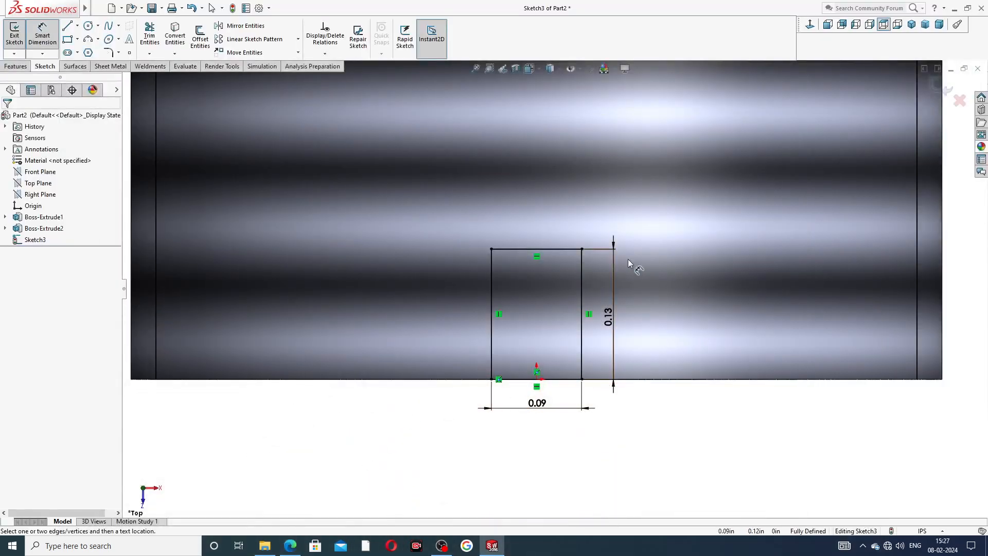
{"action": "right_click", "coordinate": [593, 436]}
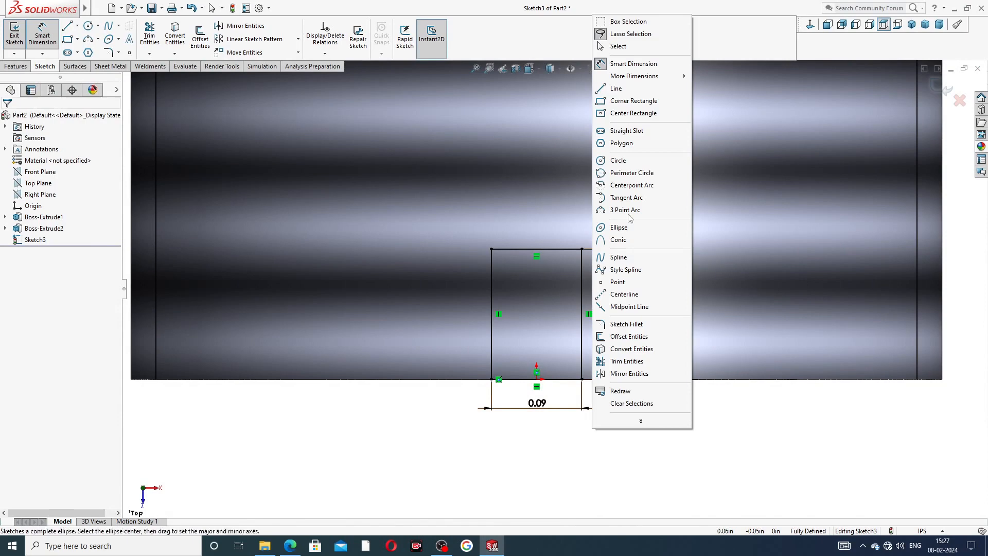
{"action": "left_click", "coordinate": [631, 50]}
{"action": "scroll", "coordinate": [563, 165], "scroll_direction": "up", "scroll_amount": 3}
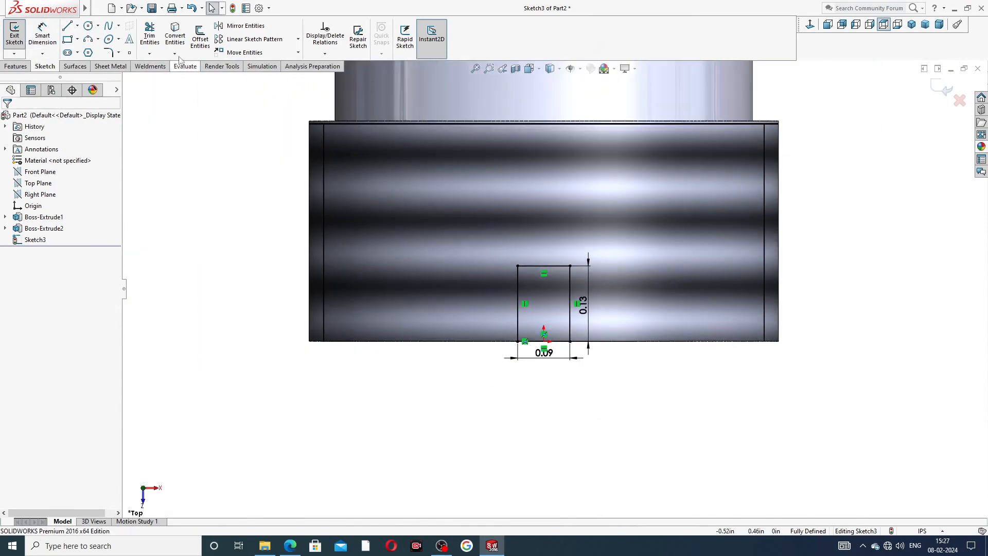
{"action": "left_click", "coordinate": [23, 67]}
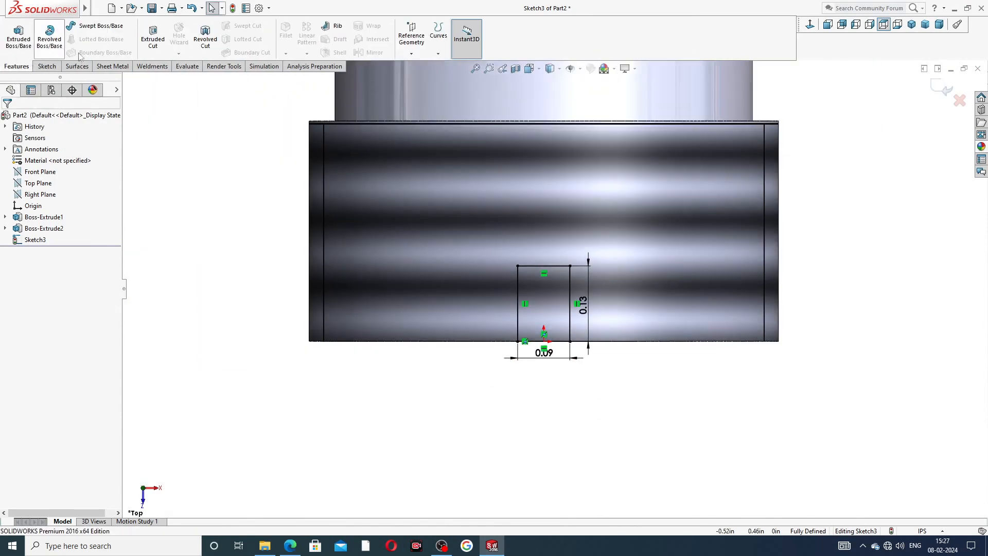
{"action": "left_click", "coordinate": [157, 49]}
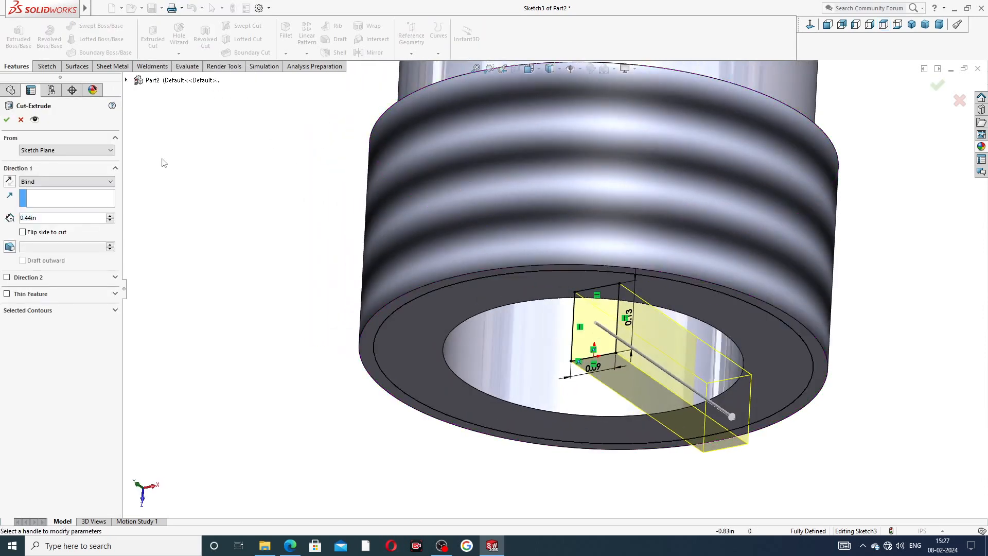
{"action": "left_click", "coordinate": [83, 181]}
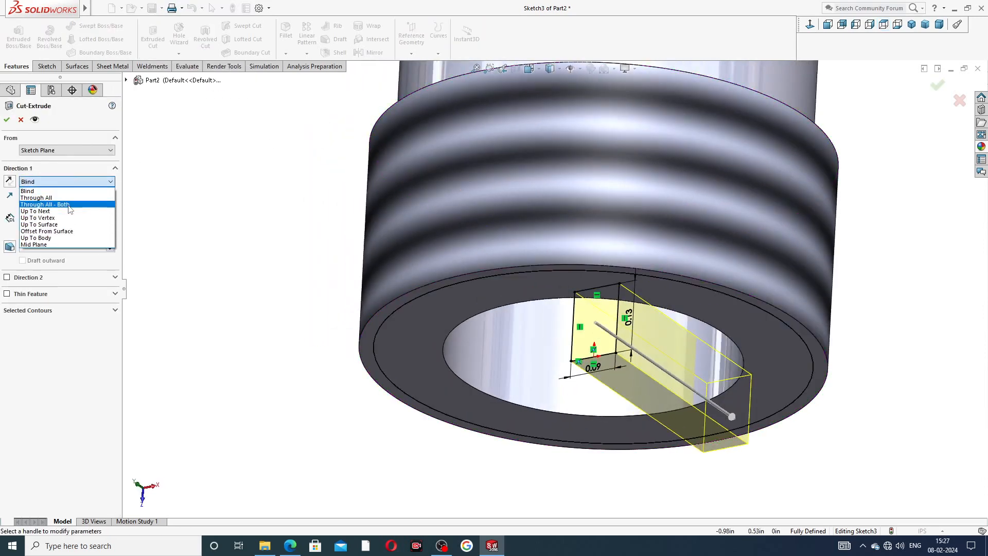
{"action": "left_click", "coordinate": [45, 205]}
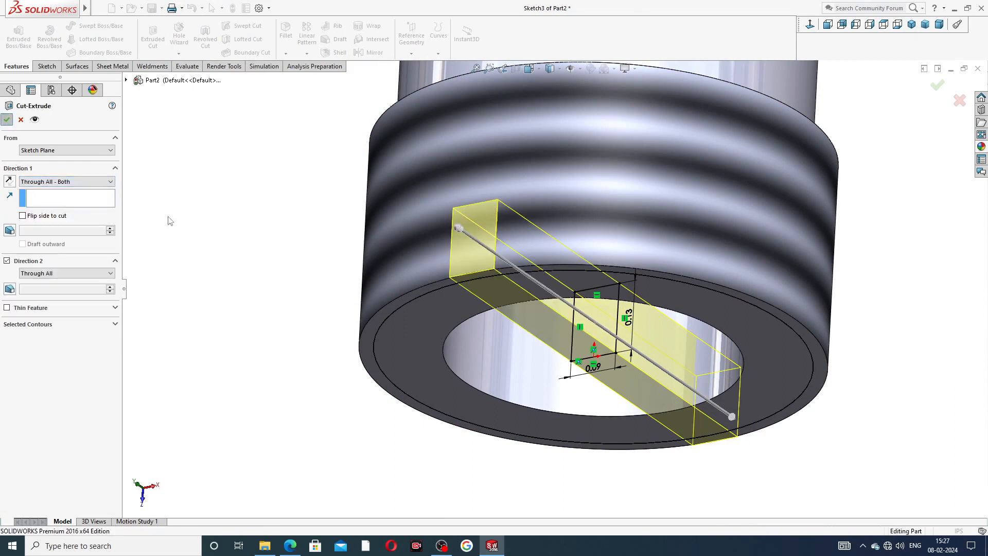
{"action": "key", "text": "Return"}
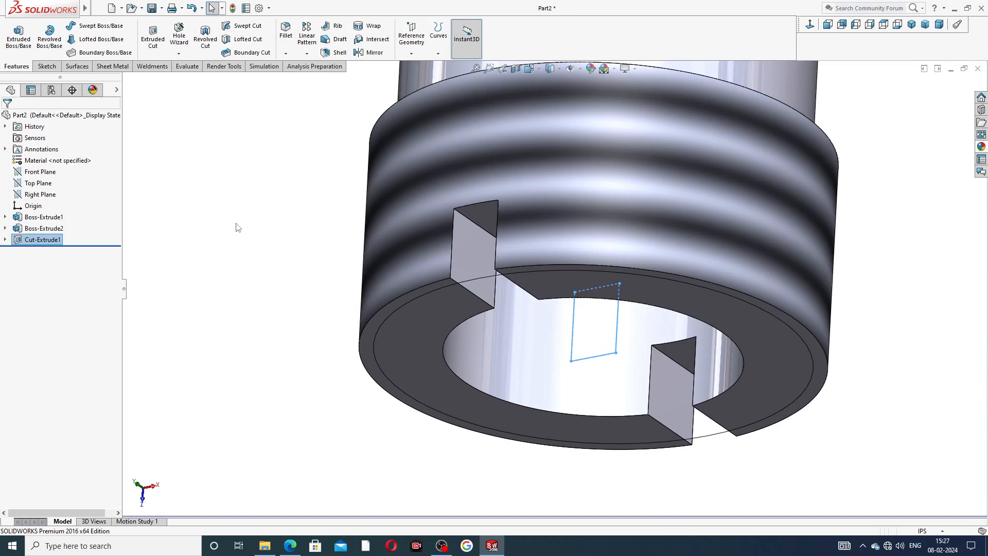
{"action": "left_click", "coordinate": [238, 228]}
Step: Apply the polished nickel appearance to the whole collar and compare the part with its drawing
{"action": "scroll", "coordinate": [434, 268], "scroll_direction": "up", "scroll_amount": 6}
{"action": "mouse_move", "coordinate": [483, 226]}
{"action": "middle_mouse_down"}
{"action": "mouse_move", "coordinate": [624, 171]}
{"action": "mouse_move", "coordinate": [638, 152]}
{"action": "mouse_move", "coordinate": [650, 221]}
{"action": "mouse_move", "coordinate": [743, 177]}
{"action": "mouse_move", "coordinate": [676, 148]}
{"action": "mouse_move", "coordinate": [468, 216]}
{"action": "middle_mouse_up"}
{"action": "scroll", "coordinate": [602, 203], "scroll_direction": "down", "scroll_amount": 2}
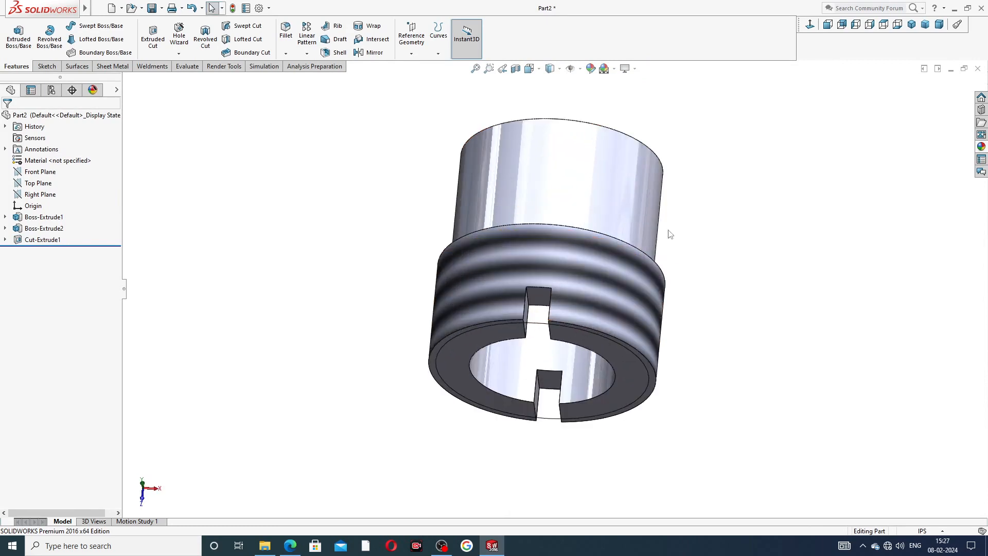
{"action": "middle_click_drag", "start_coordinate": [670, 234], "coordinate": [826, 198]}
{"action": "left_click", "coordinate": [981, 147]}
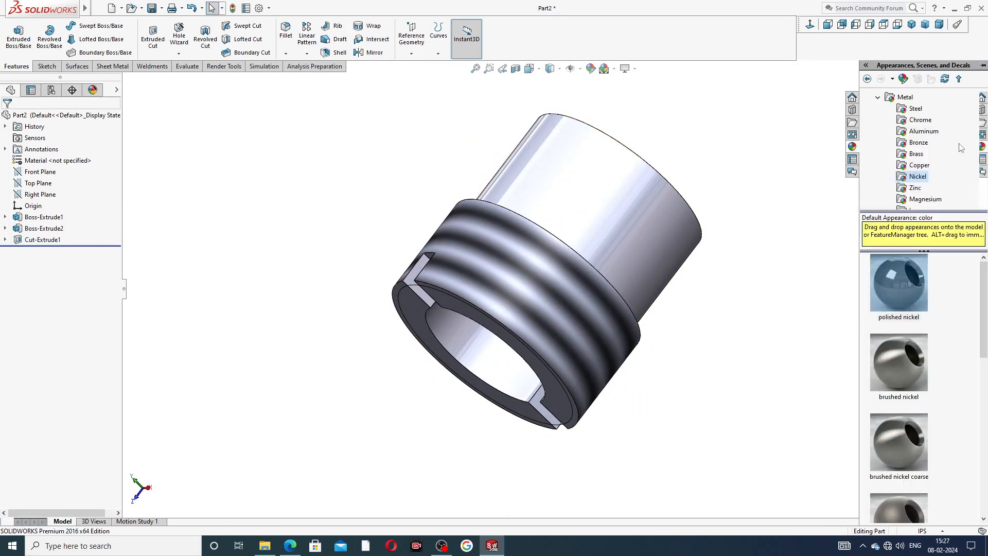
{"action": "scroll", "coordinate": [922, 111], "scroll_direction": "up", "scroll_amount": 1}
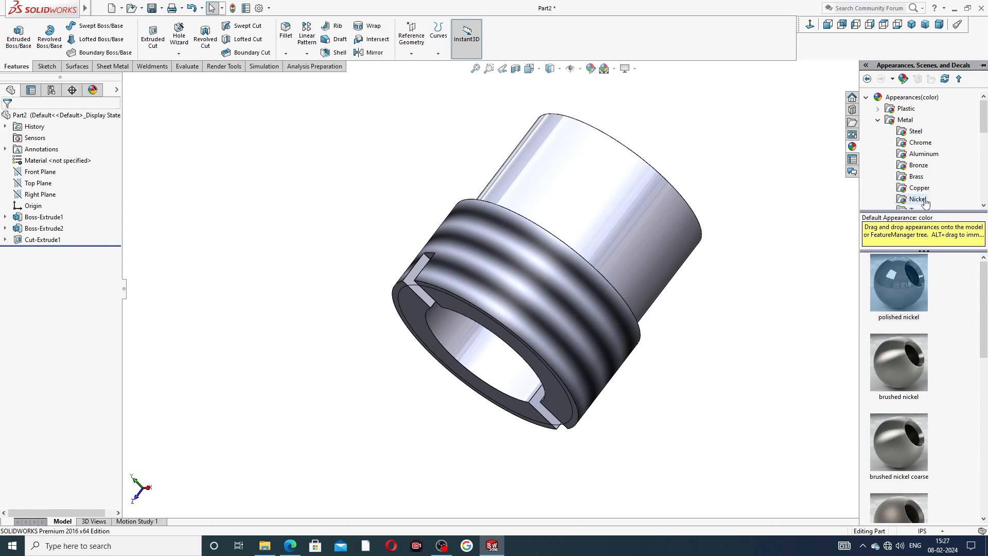
{"action": "double_click", "coordinate": [899, 282]}
{"action": "middle_click_drag", "start_coordinate": [771, 136], "coordinate": [780, 240]}
{"action": "left_click", "coordinate": [909, 27]}
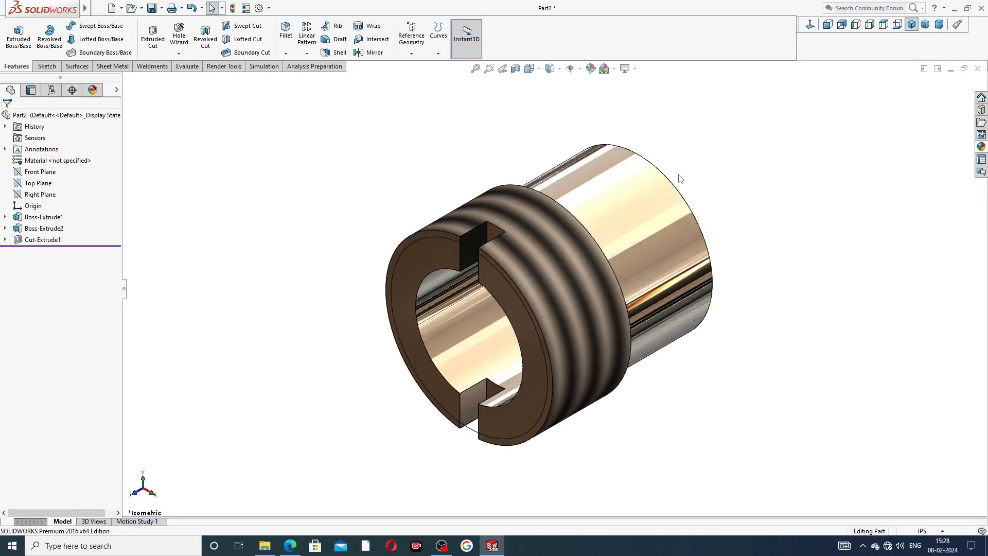
{"action": "scroll", "coordinate": [602, 217], "scroll_direction": "down", "scroll_amount": 2}
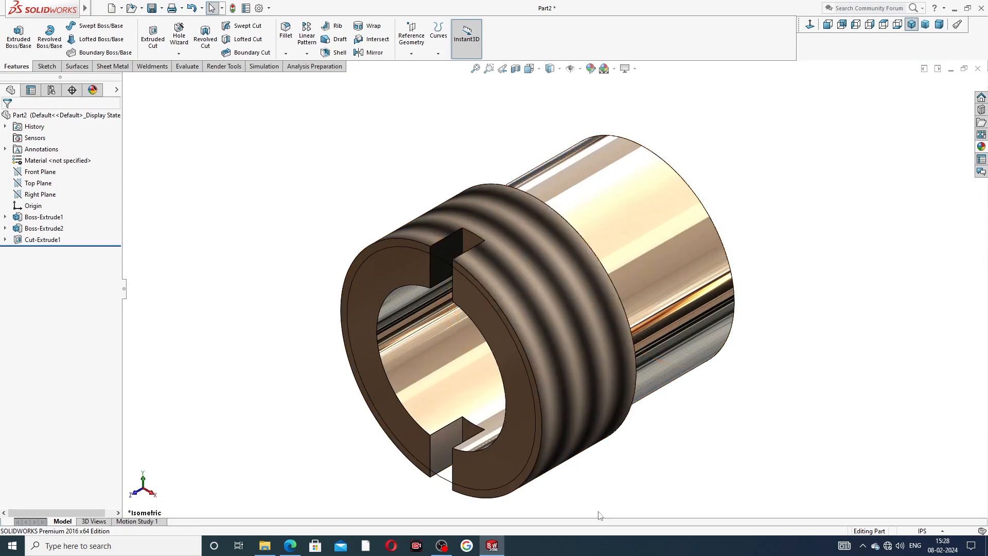
{"action": "left_click", "coordinate": [292, 546]}
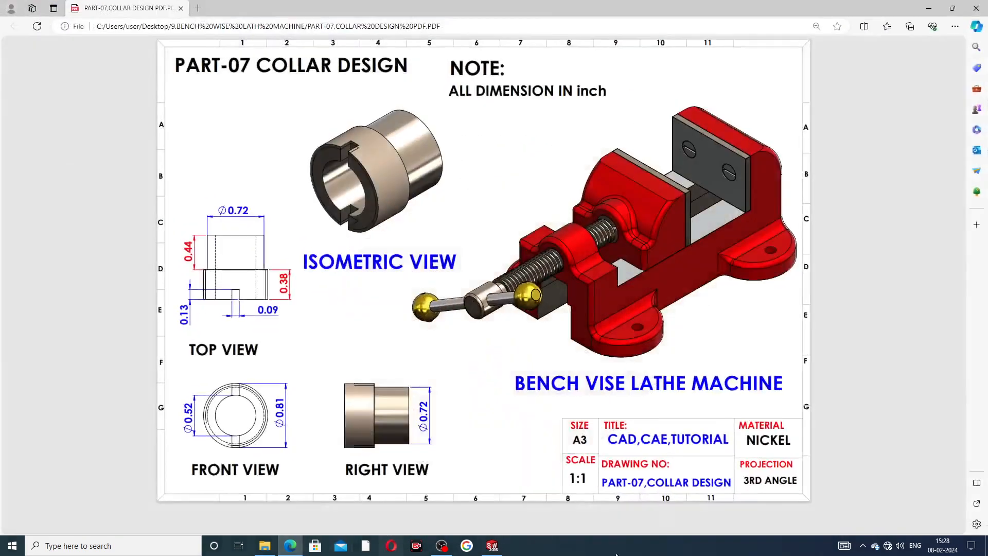
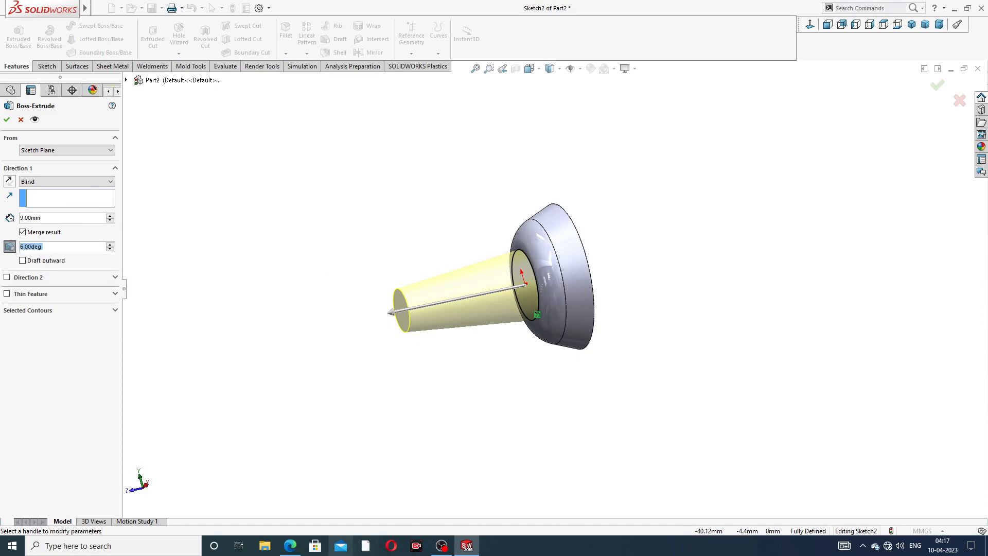
Step: Check the neck's taper on the pin drawing and complete its 9 mm extrusion with a 6° draft
{"action": "left_click", "coordinate": [290, 547]}
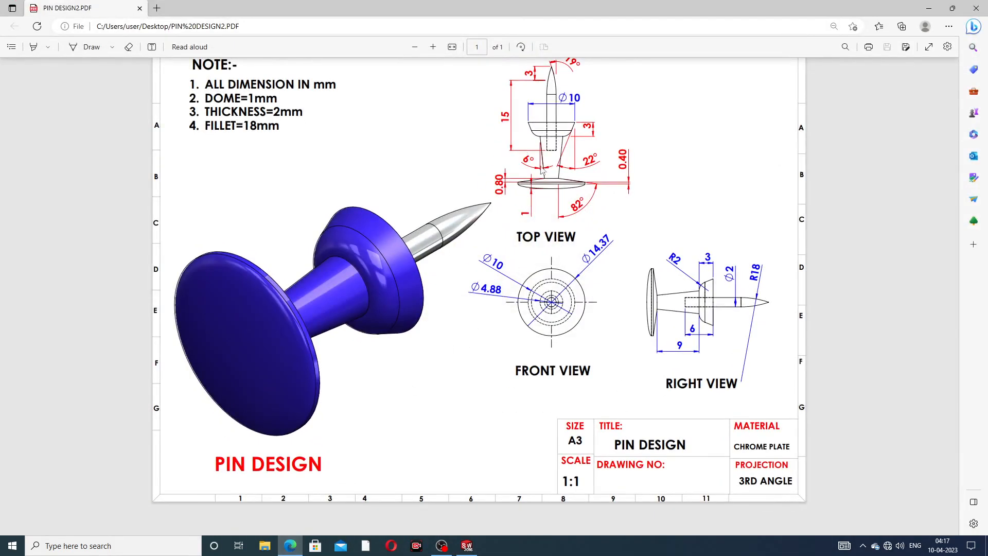
{"action": "left_click", "coordinate": [289, 544]}
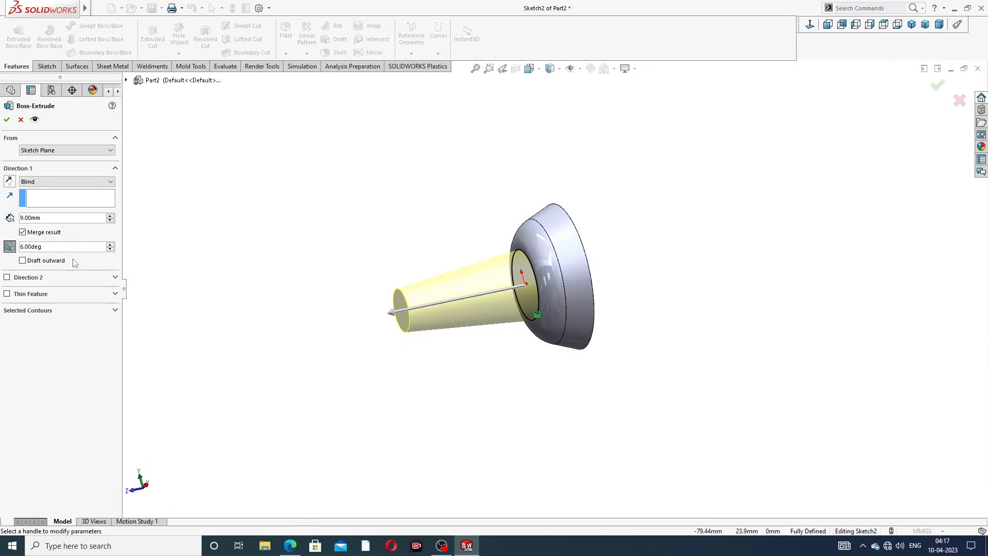
{"action": "middle_click_drag", "start_coordinate": [318, 293], "coordinate": [322, 240]}
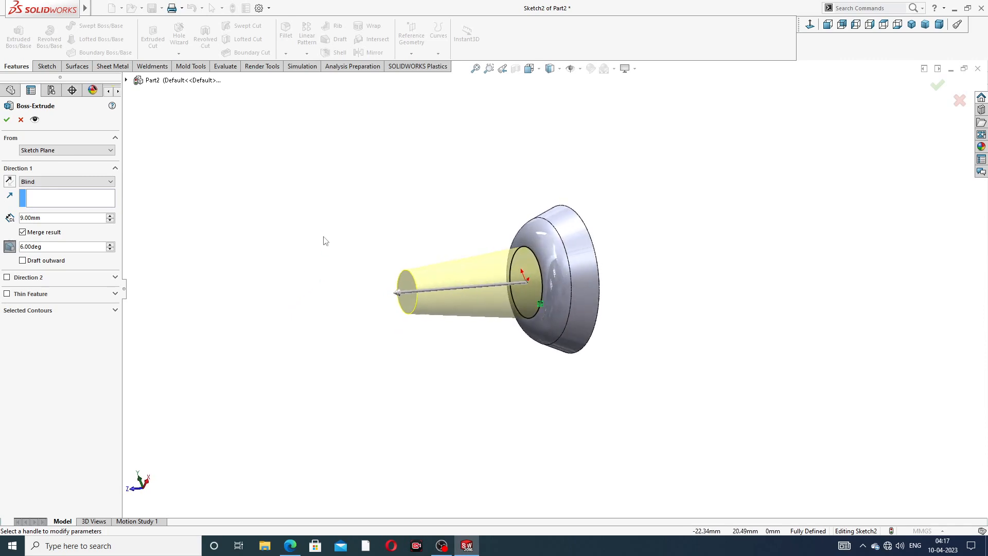
{"action": "left_click", "coordinate": [7, 119]}
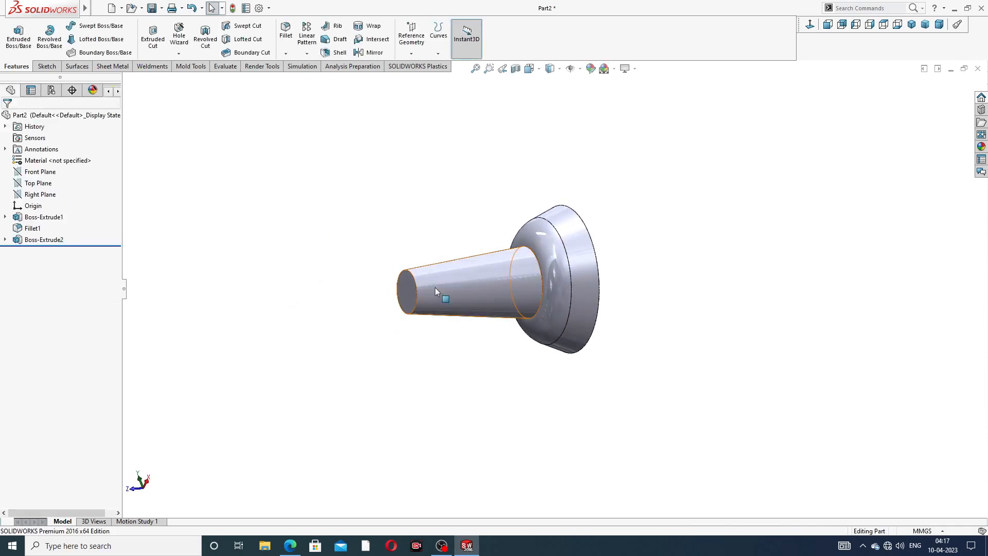
Step: Open a sketch on the narrow end face of the tapered neck and convert its circular edge into sketch geometry
{"action": "scroll", "coordinate": [433, 309], "scroll_direction": "down", "scroll_amount": 5}
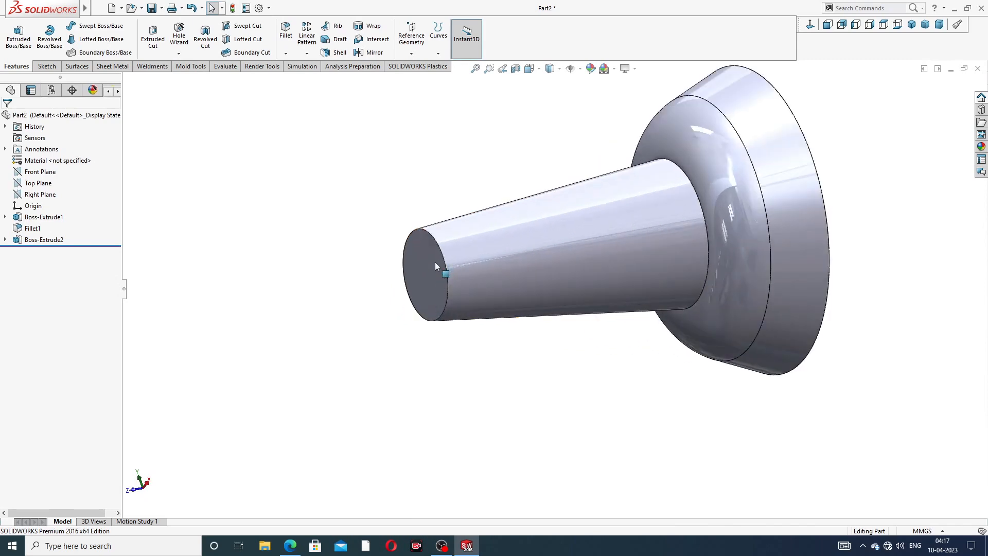
{"action": "left_click", "coordinate": [436, 263]}
{"action": "left_click", "coordinate": [476, 233]}
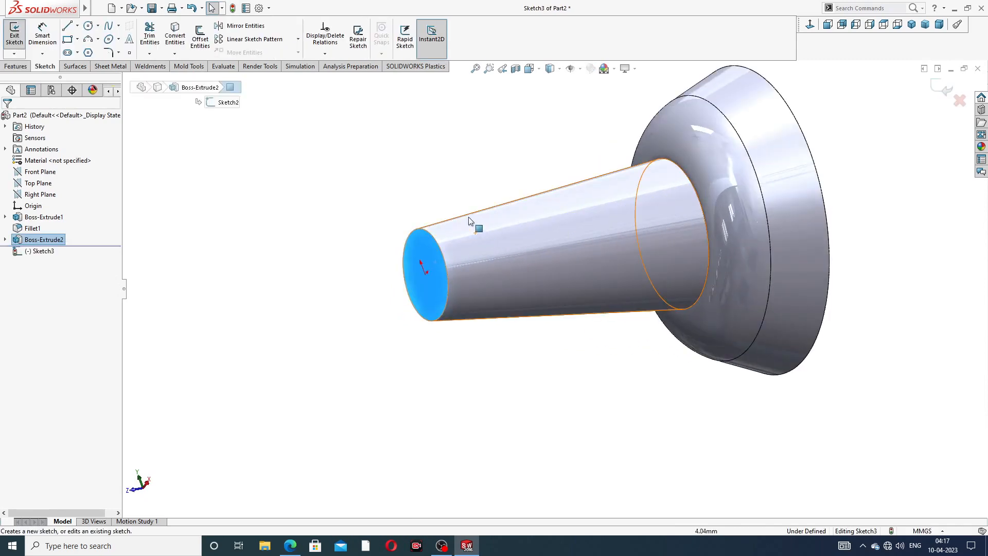
{"action": "left_click", "coordinate": [174, 41]}
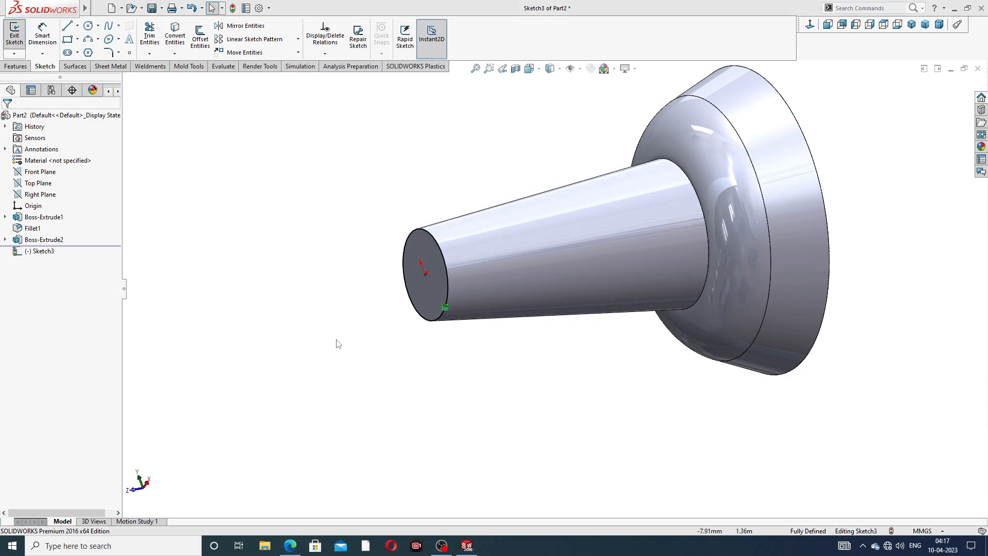
Step: Check the head's thickness on the pin drawing and set up a Boss-Extrude of the converted circle with a blind depth of 0.8 mm
{"action": "left_click", "coordinate": [291, 547]}
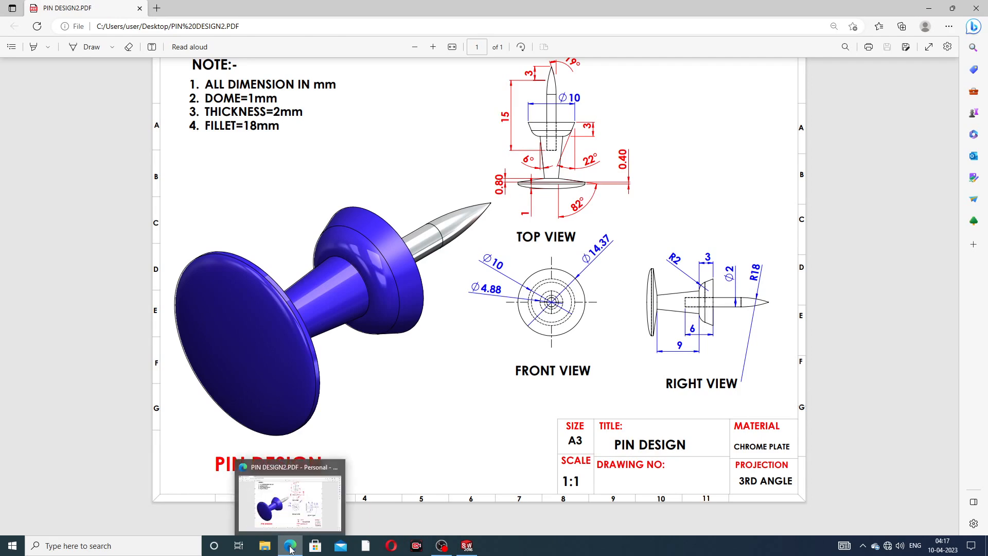
{"action": "key", "text": "alt+Tab"}
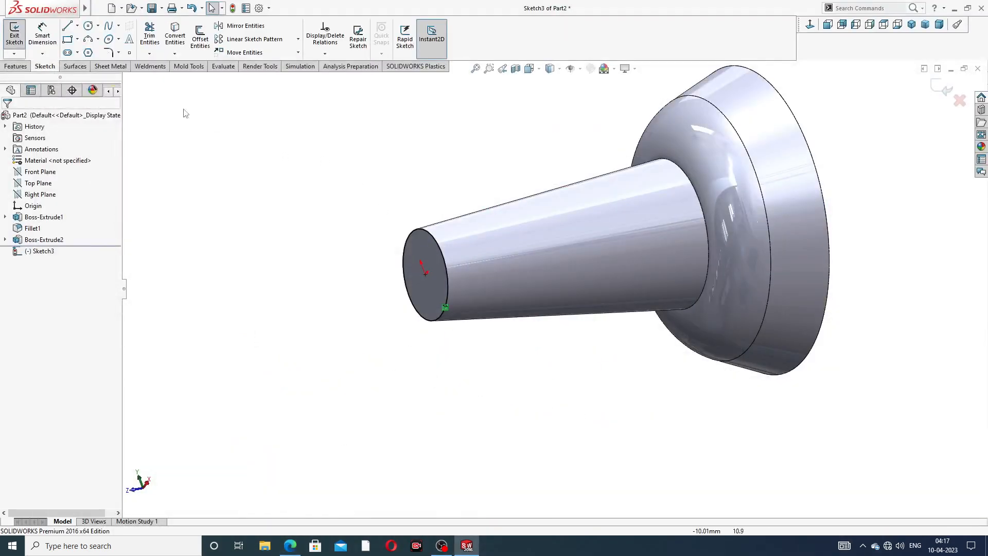
{"action": "left_click", "coordinate": [16, 66]}
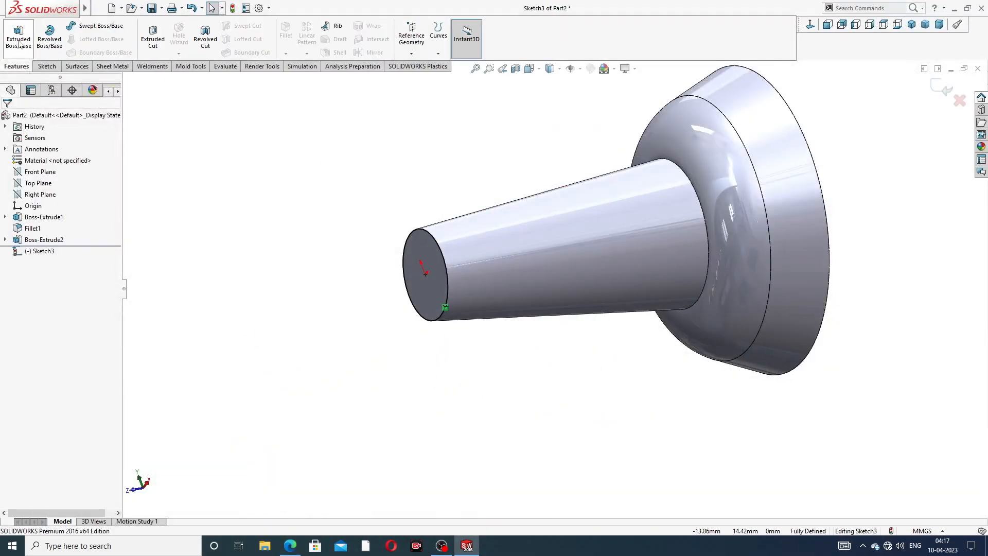
{"action": "left_click", "coordinate": [18, 36]}
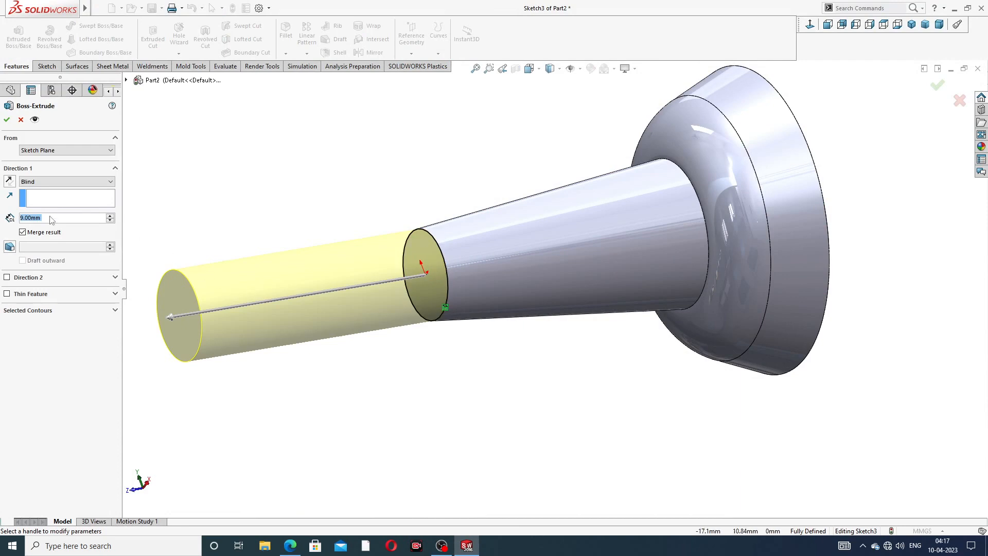
{"action": "key", "text": "BackSpace"}
{"action": "type", "text": "0.88"}
{"action": "key", "text": "Return"}
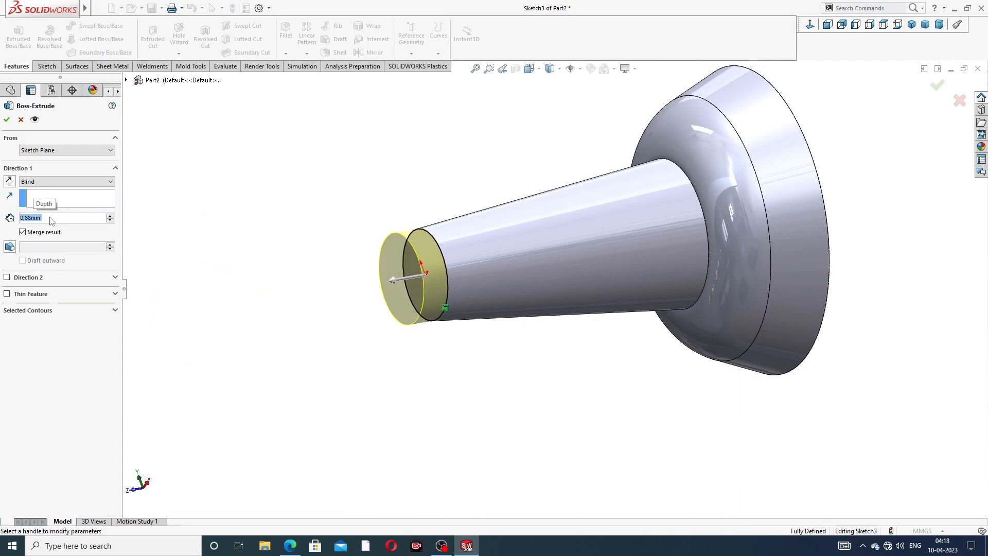
{"action": "left_click", "coordinate": [291, 545]}
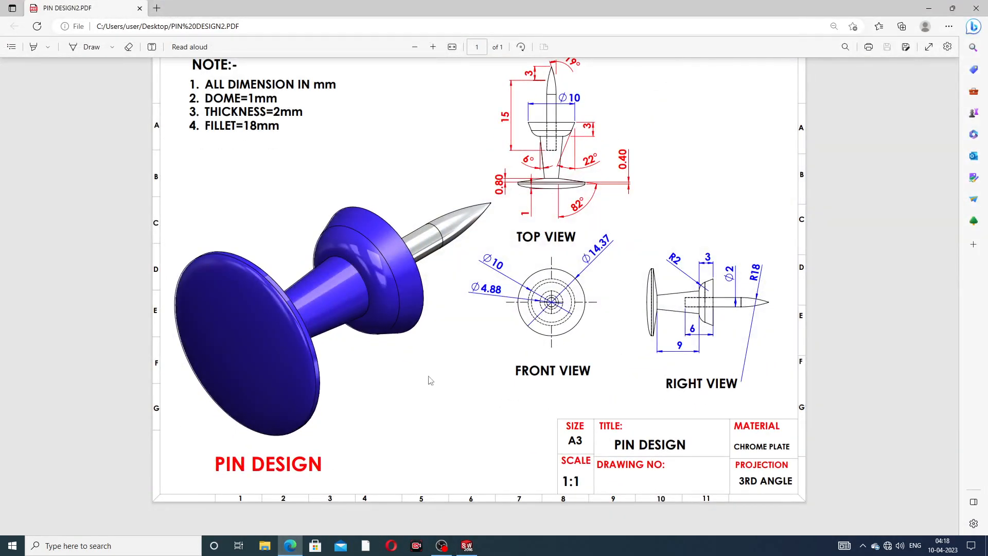
{"action": "left_click", "coordinate": [291, 546]}
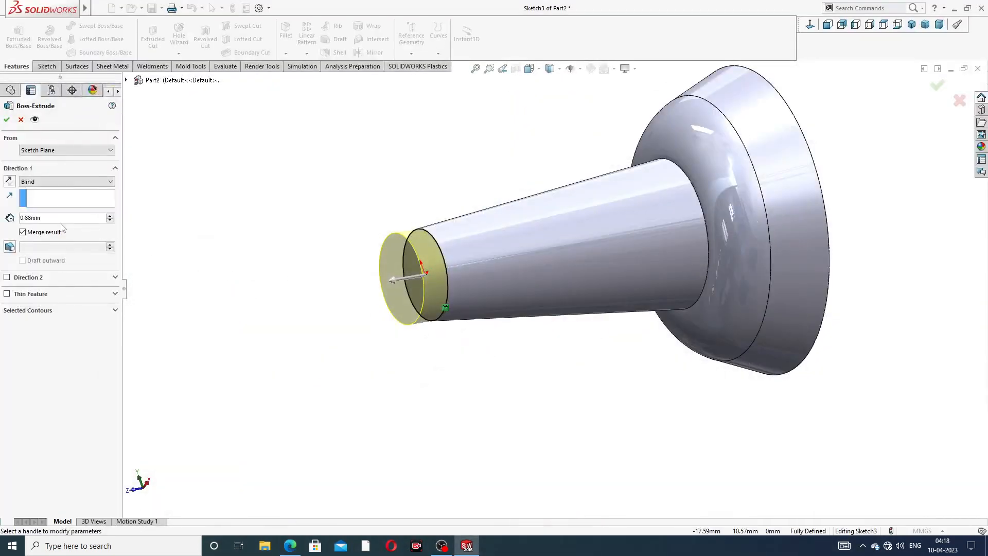
{"action": "left_click_drag", "start_coordinate": [45, 220], "coordinate": [21, 219]}
{"action": "key", "text": "BackSpace"}
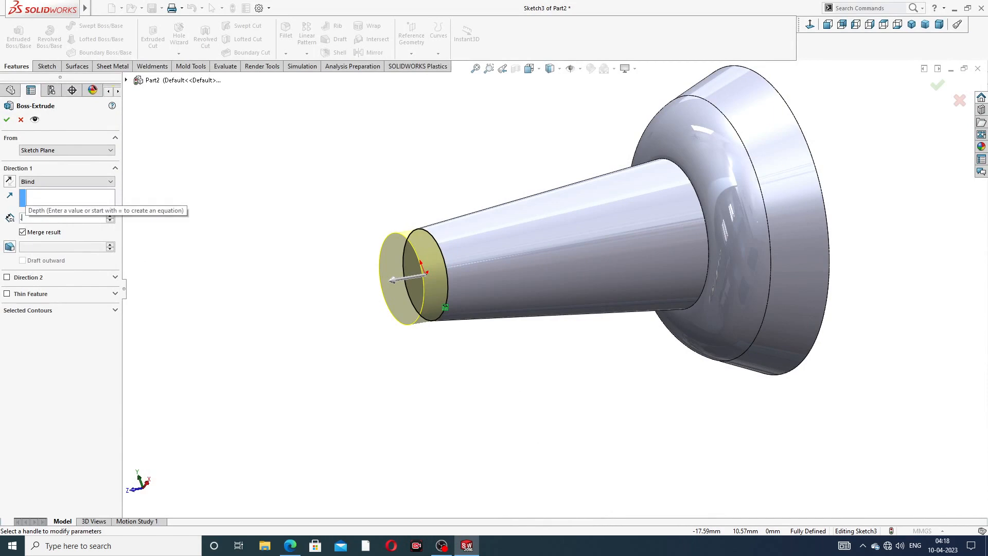
{"action": "type", "text": "0.8"}
{"action": "key", "text": "Return"}
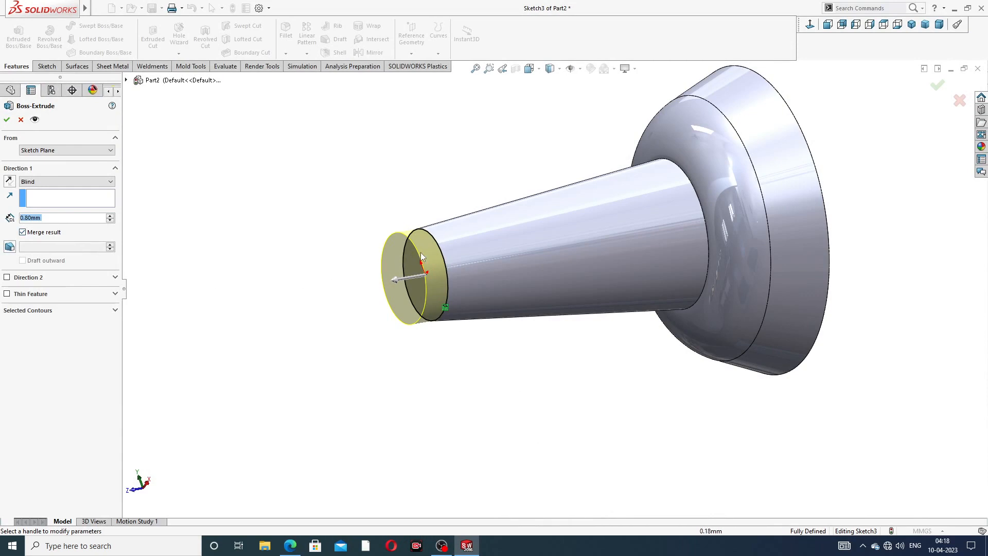
{"action": "middle_click_drag", "start_coordinate": [369, 260], "coordinate": [345, 260]}
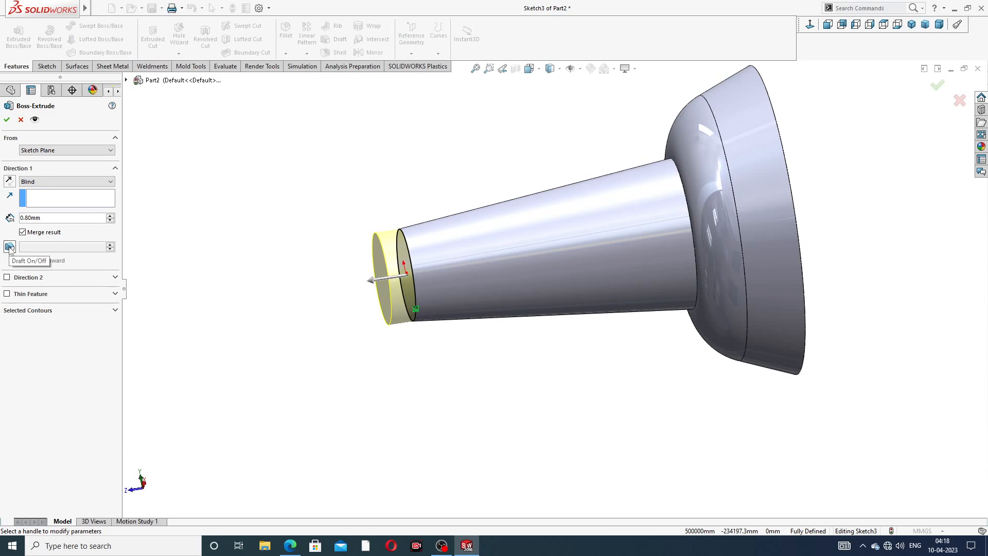
Step: Recheck the head's angle on the drawing and complete the extrusion with an 82° outward draft
{"action": "left_click", "coordinate": [290, 547]}
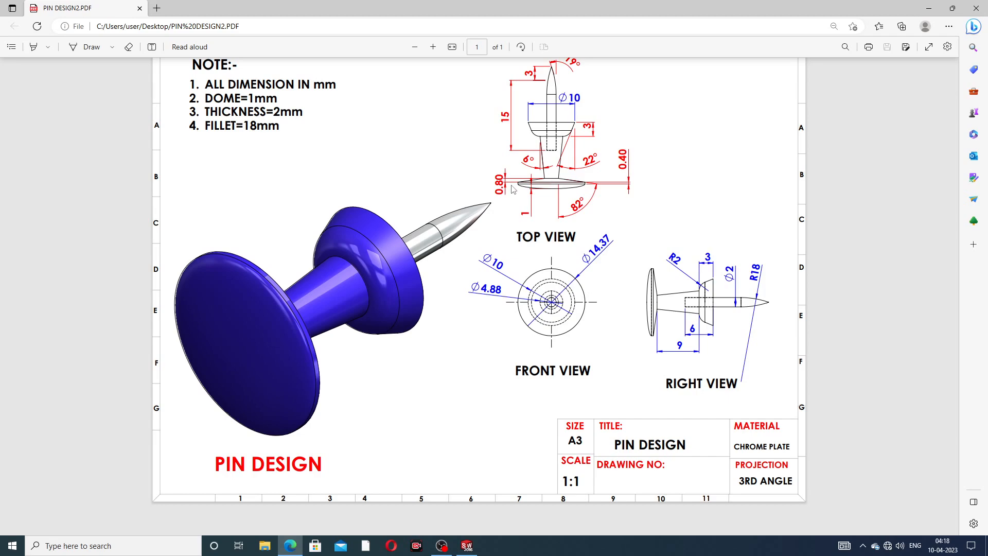
{"action": "left_click", "coordinate": [291, 545]}
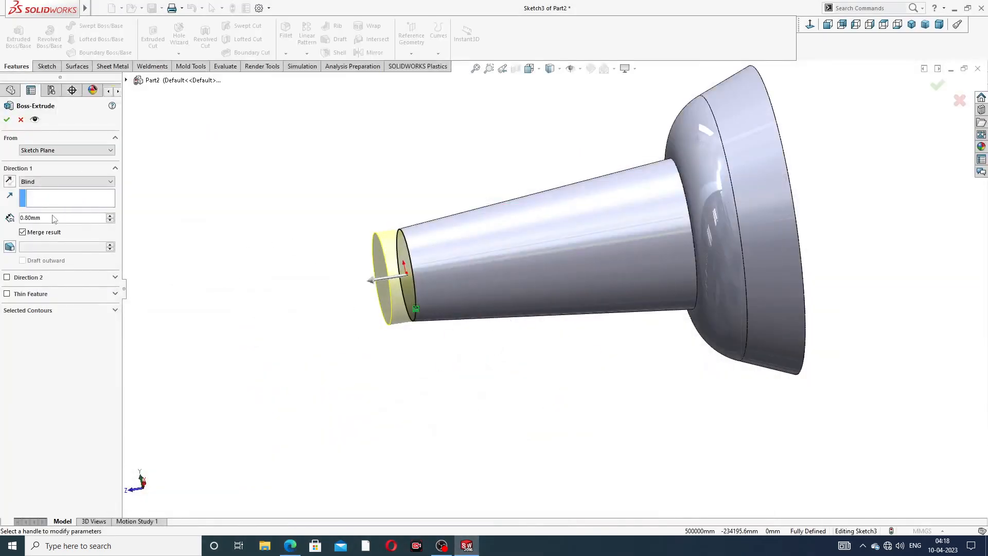
{"action": "left_click", "coordinate": [10, 247]}
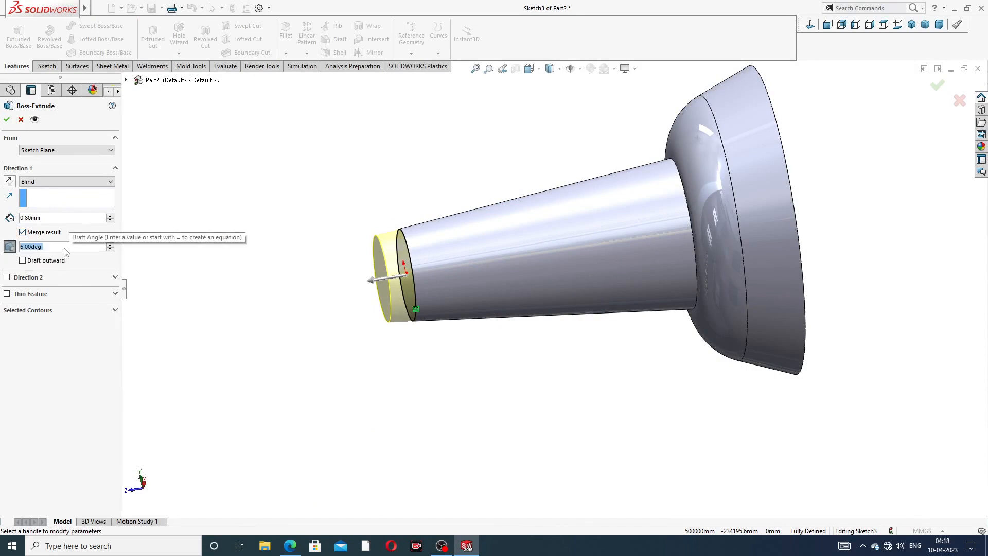
{"action": "type", "text": "82"}
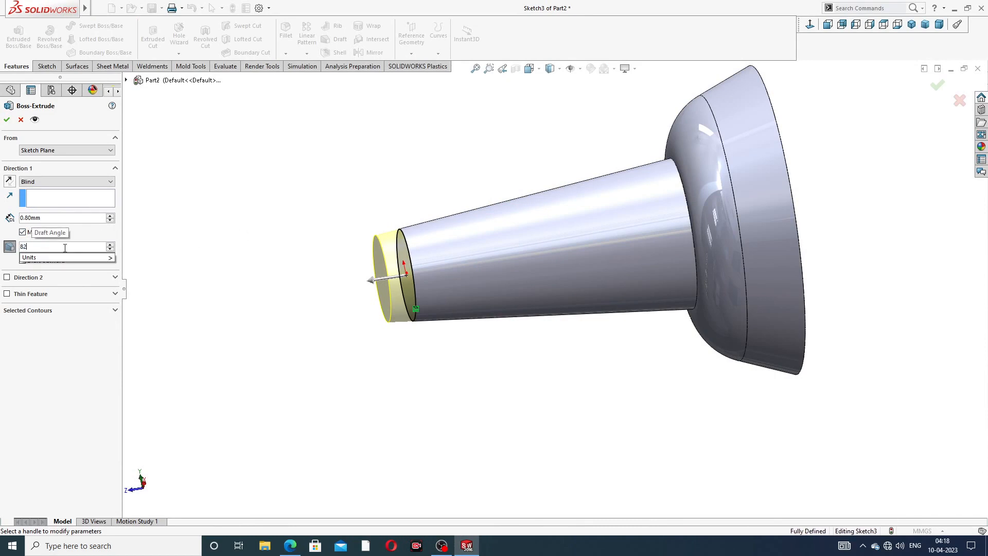
{"action": "key", "text": "Return"}
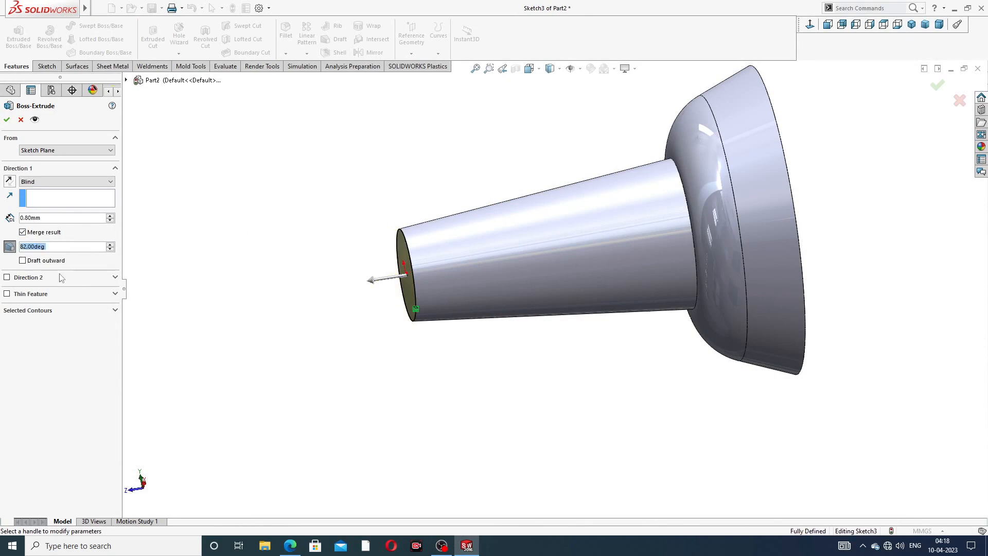
{"action": "left_click", "coordinate": [22, 260]}
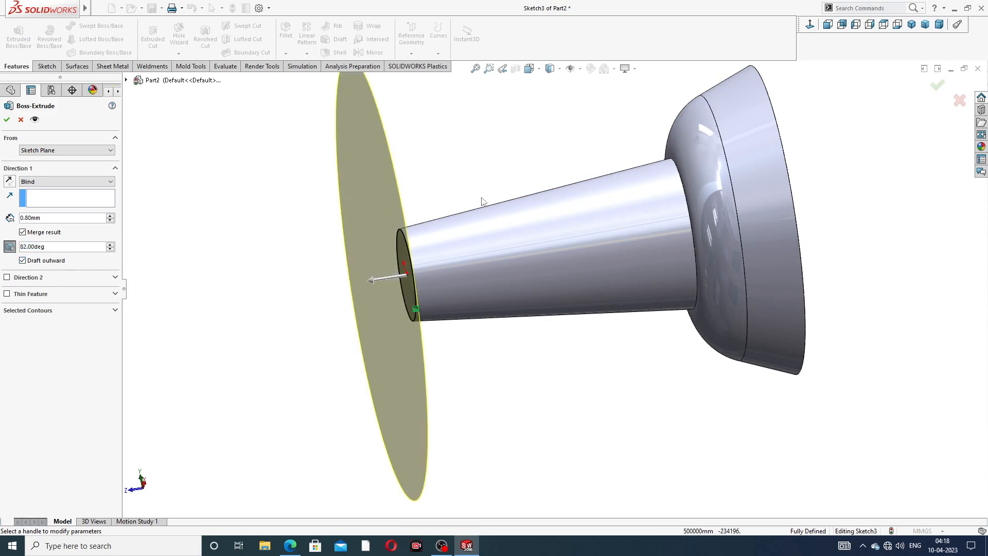
{"action": "middle_click_drag", "start_coordinate": [502, 203], "coordinate": [477, 199]}
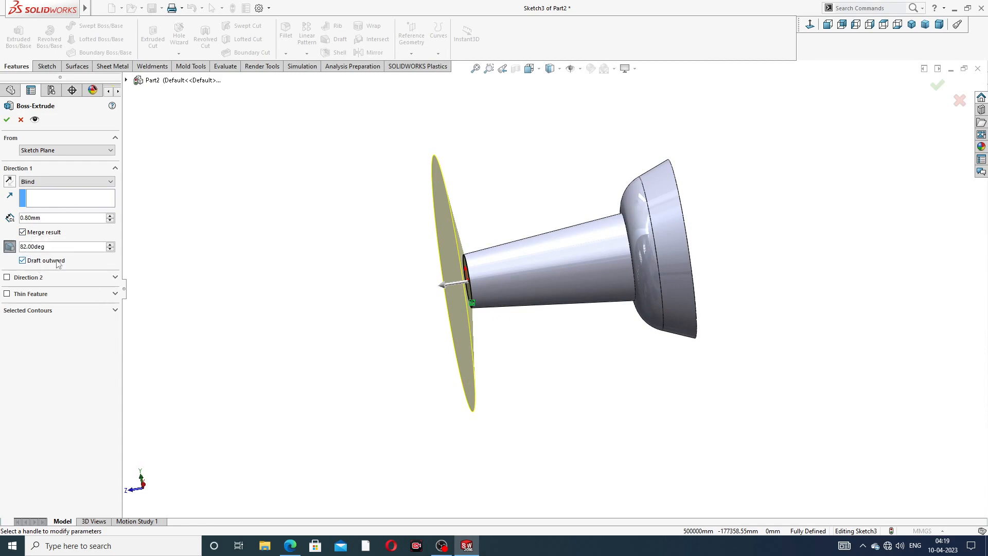
{"action": "left_click", "coordinate": [7, 120]}
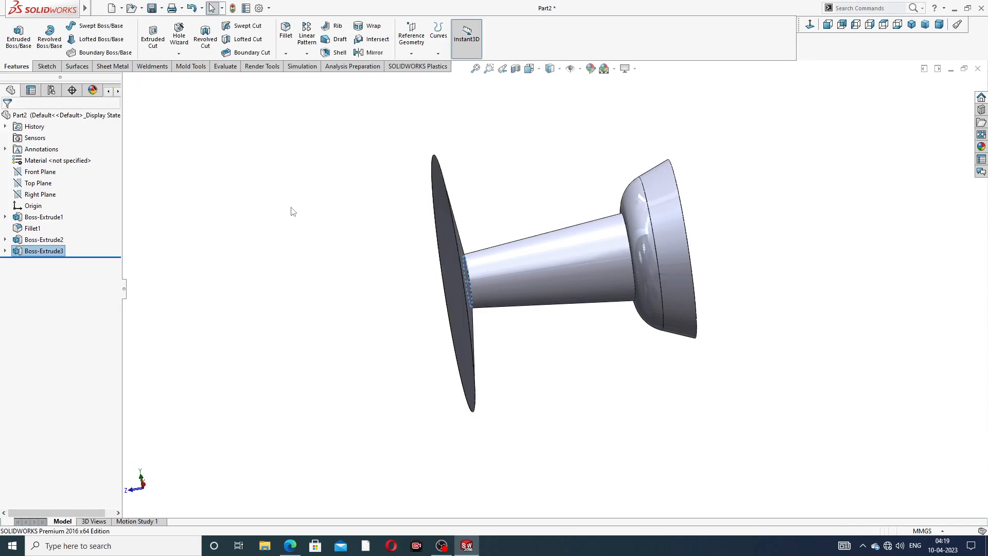
Step: Open a sketch on the outer face of the flared head and convert its circular edge into sketch geometry
{"action": "mouse_move", "coordinate": [358, 265]}
{"action": "middle_mouse_down"}
{"action": "mouse_move", "coordinate": [298, 278]}
{"action": "mouse_move", "coordinate": [377, 264]}
{"action": "middle_mouse_up"}
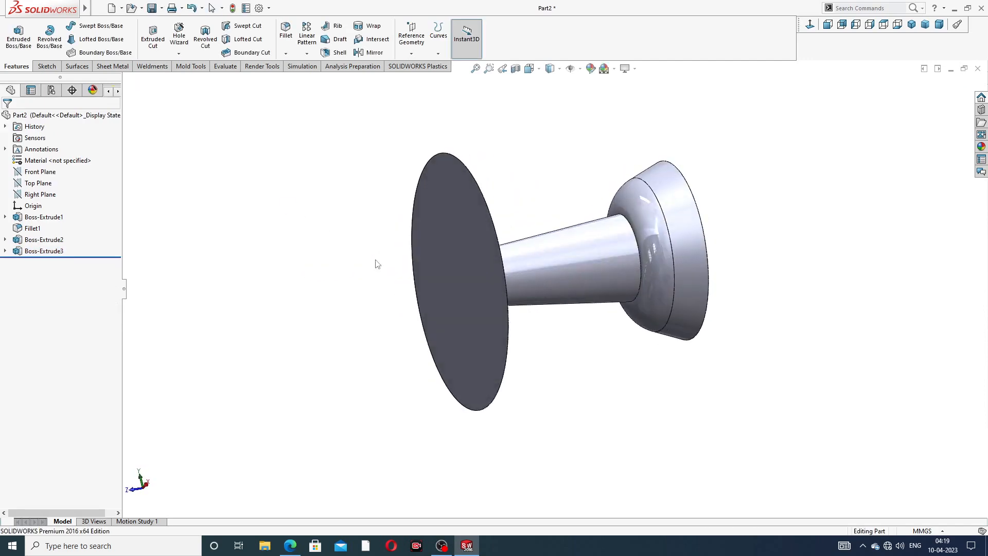
{"action": "left_click", "coordinate": [467, 221]}
{"action": "left_click", "coordinate": [508, 191]}
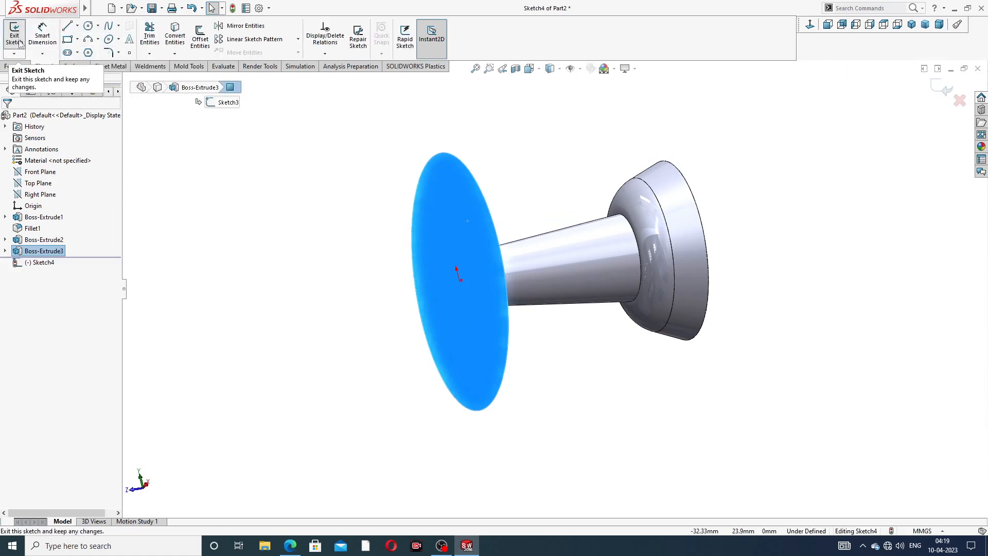
{"action": "left_click", "coordinate": [19, 66]}
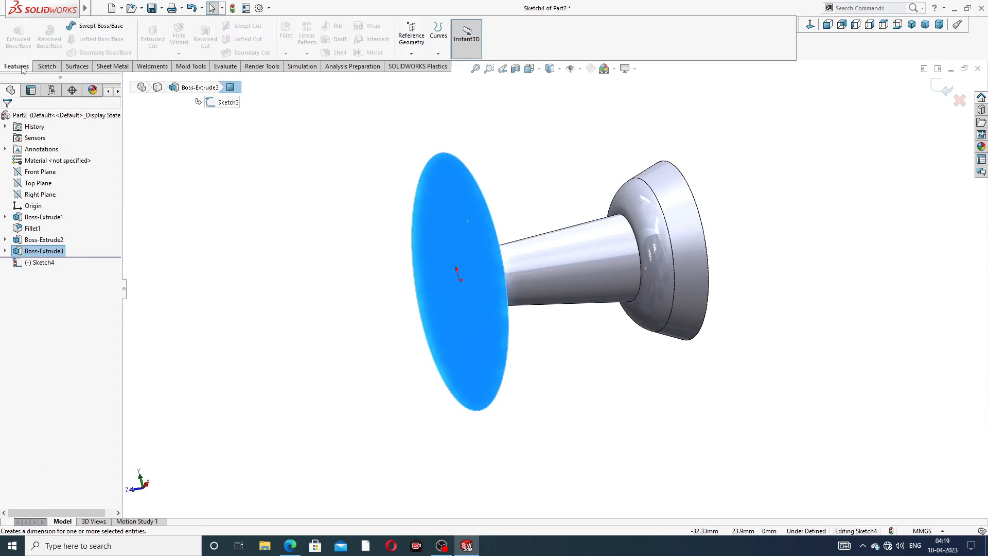
{"action": "left_click", "coordinate": [47, 67]}
{"action": "left_click", "coordinate": [177, 42]}
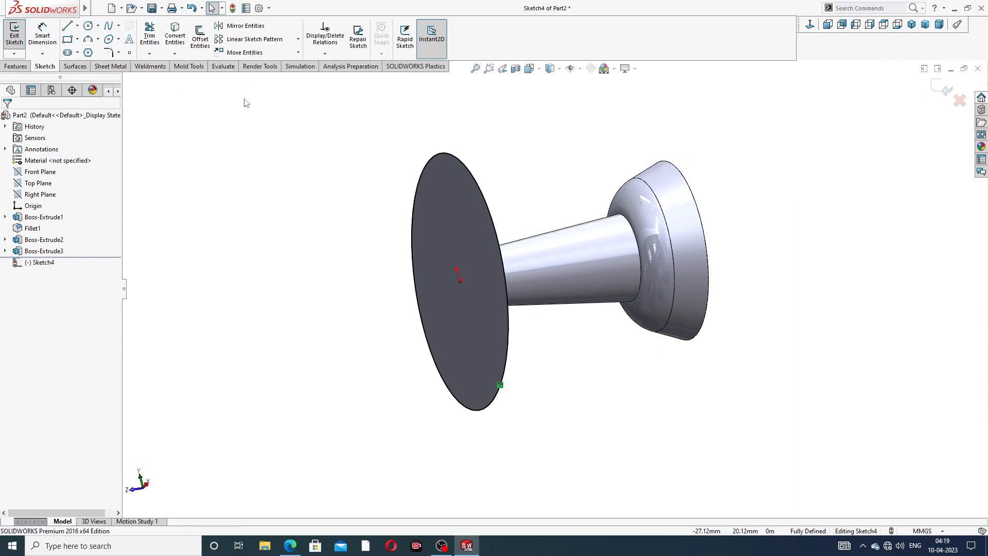
Step: Extrude the head's converted outline outward by 0.4 mm to form its straight rim
{"action": "left_click", "coordinate": [15, 67]}
{"action": "left_click", "coordinate": [18, 36]}
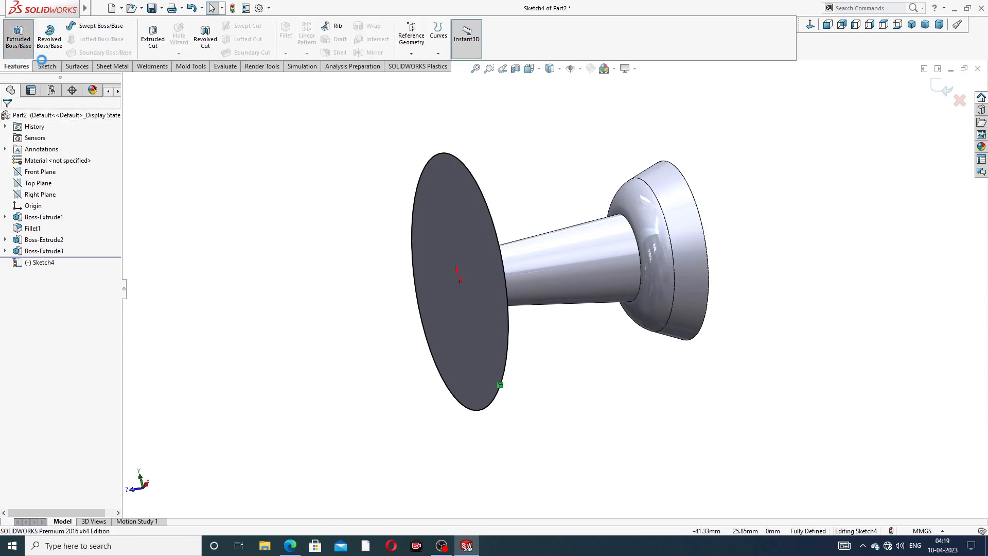
{"action": "middle_click_drag", "start_coordinate": [426, 184], "coordinate": [403, 194]}
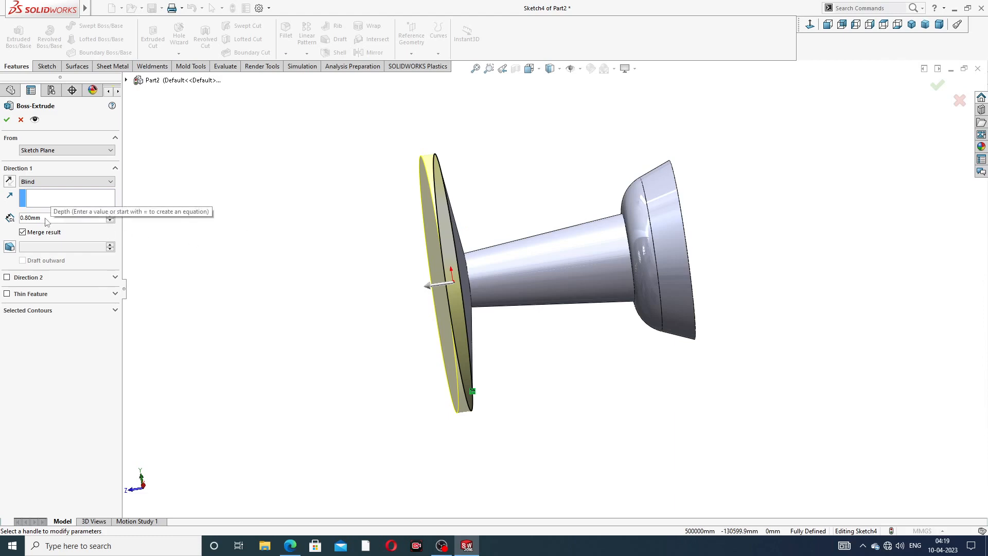
{"action": "left_click", "coordinate": [23, 218]}
{"action": "type", "text": ".4"}
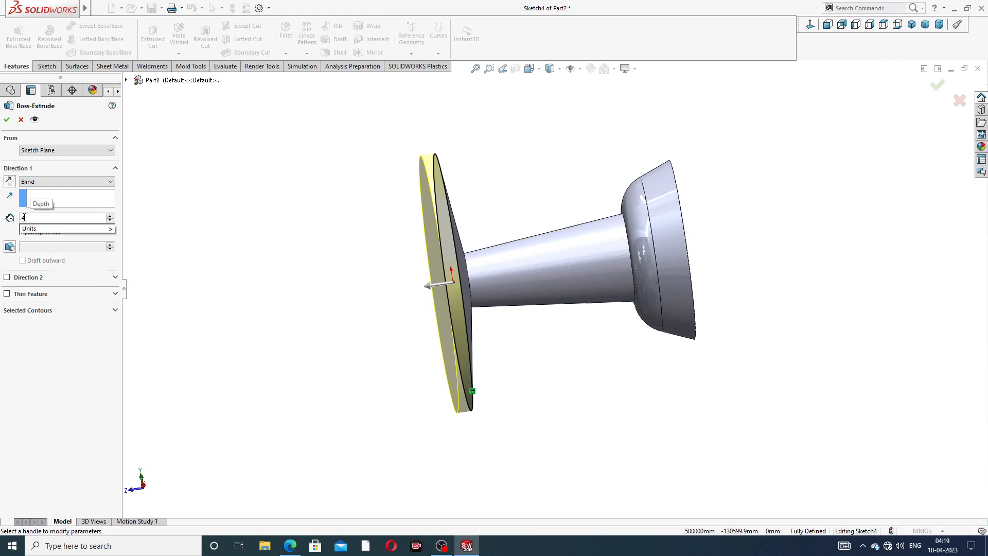
{"action": "key", "text": "Return"}
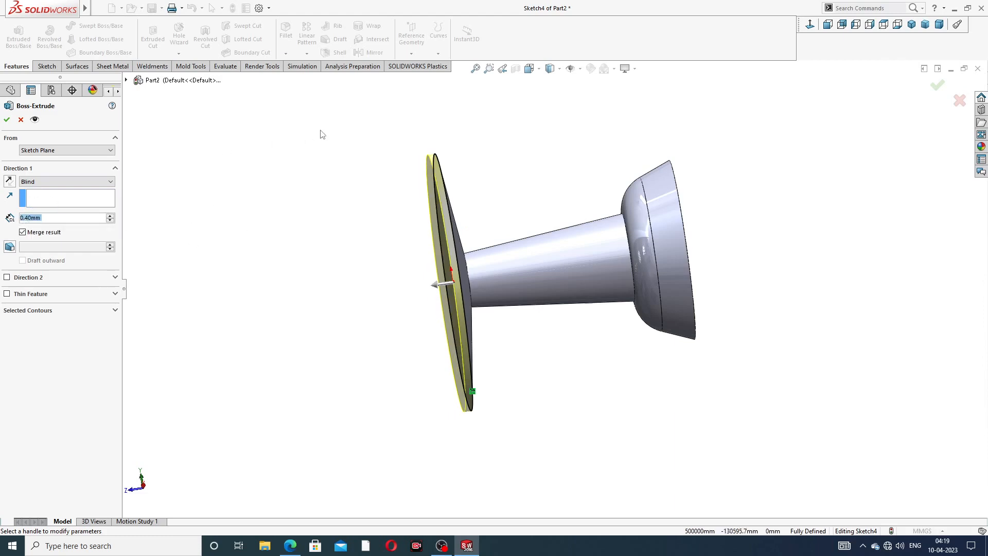
{"action": "left_click", "coordinate": [6, 119]}
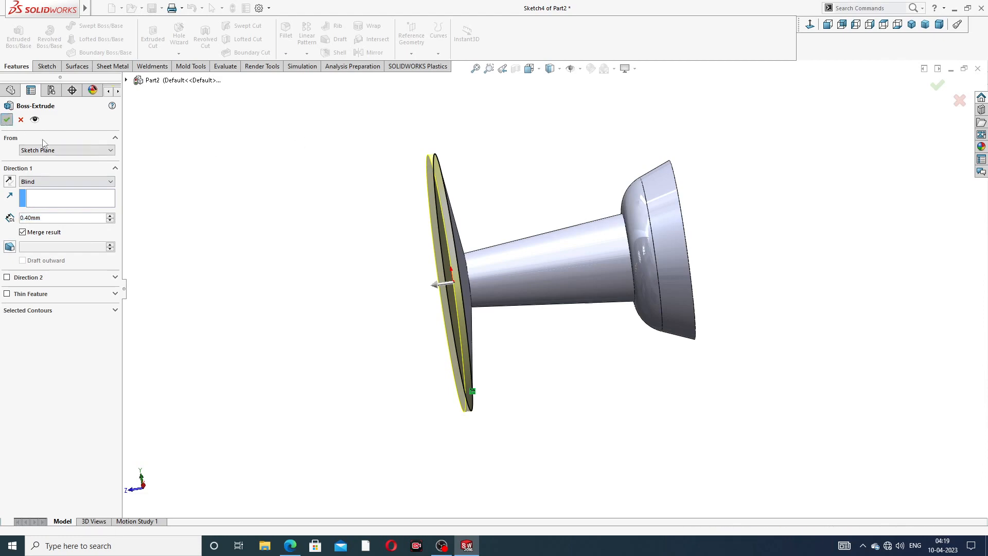
{"action": "mouse_move", "coordinate": [501, 197]}
{"action": "middle_mouse_down"}
{"action": "mouse_move", "coordinate": [513, 199]}
{"action": "mouse_move", "coordinate": [569, 143]}
{"action": "mouse_move", "coordinate": [494, 194]}
{"action": "mouse_move", "coordinate": [504, 214]}
{"action": "middle_mouse_up"}
{"action": "scroll", "coordinate": [465, 252], "scroll_direction": "down", "scroll_amount": 3}
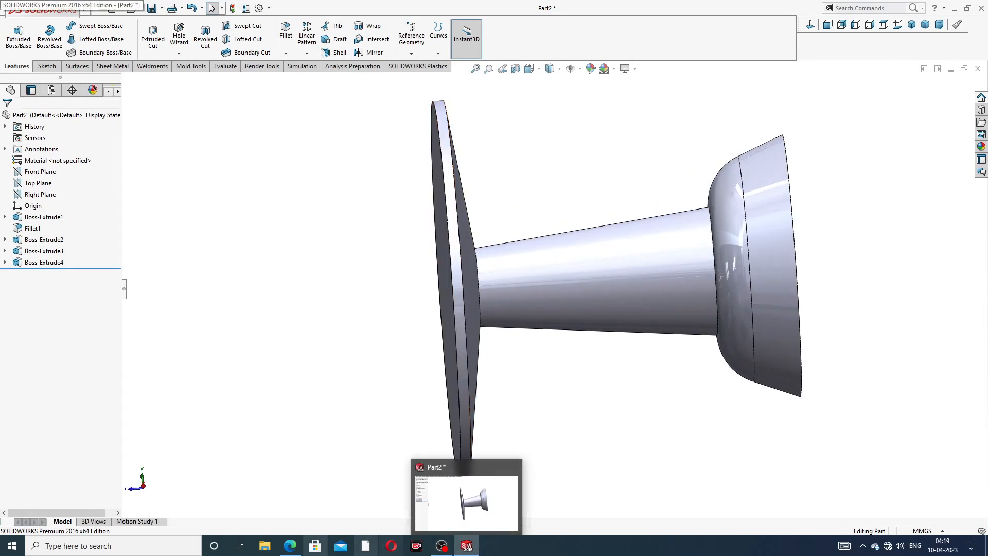
Step: Check the head's dome value on the pin drawing and set up a Dome feature with a height of 1 mm
{"action": "left_click", "coordinate": [290, 547]}
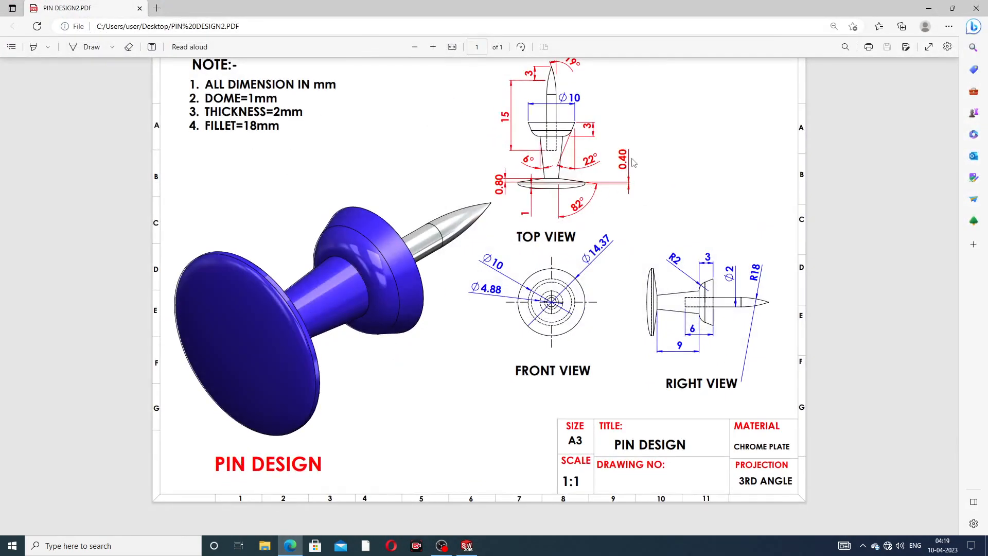
{"action": "left_click", "coordinate": [291, 544]}
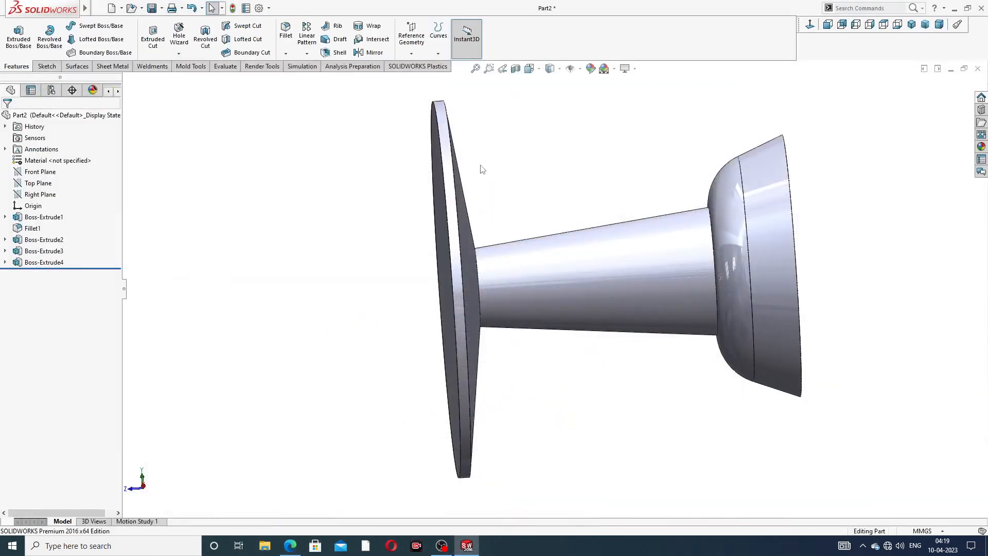
{"action": "middle_click_drag", "start_coordinate": [482, 170], "coordinate": [511, 194]}
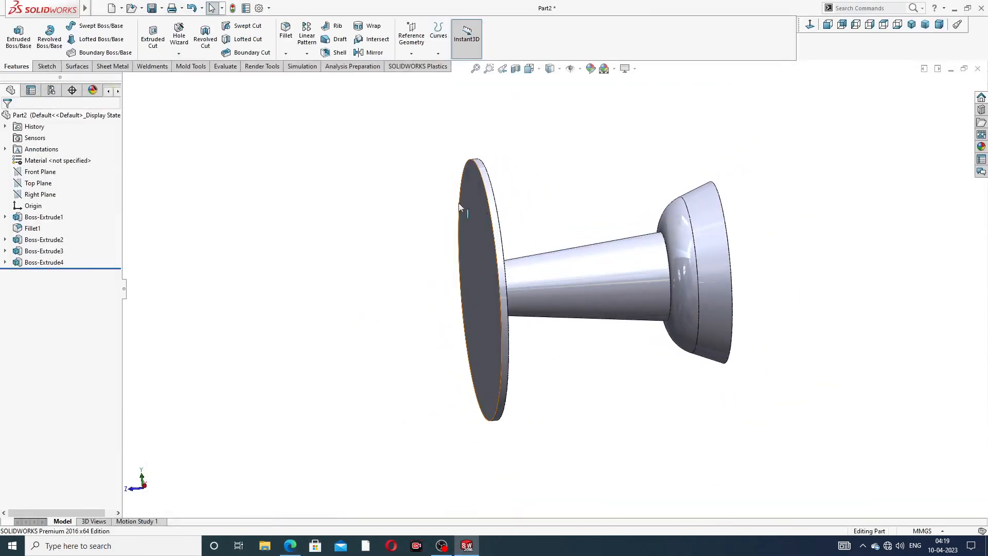
{"action": "mouse_move", "coordinate": [84, 8]}
{"action": "left_click", "coordinate": [137, 8]}
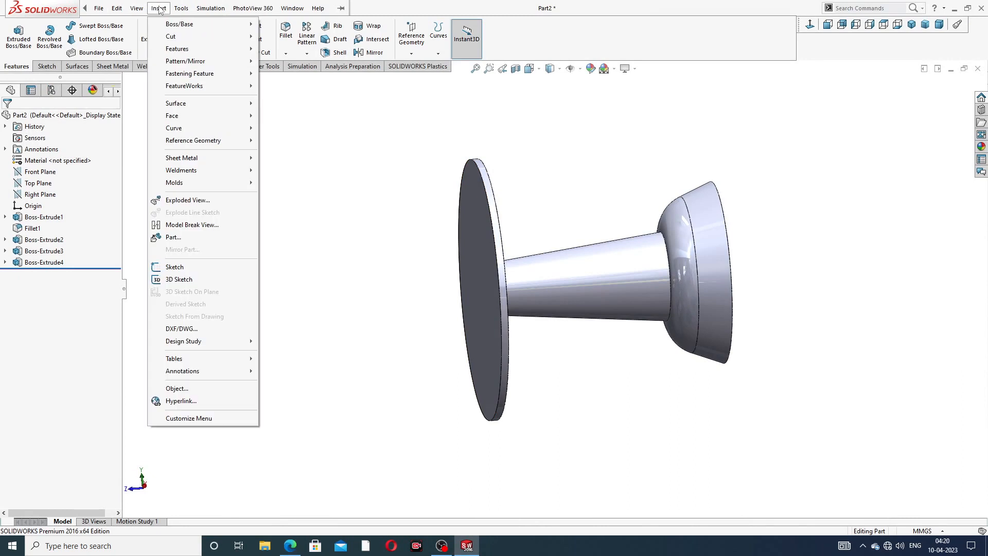
{"action": "mouse_move", "coordinate": [180, 49]}
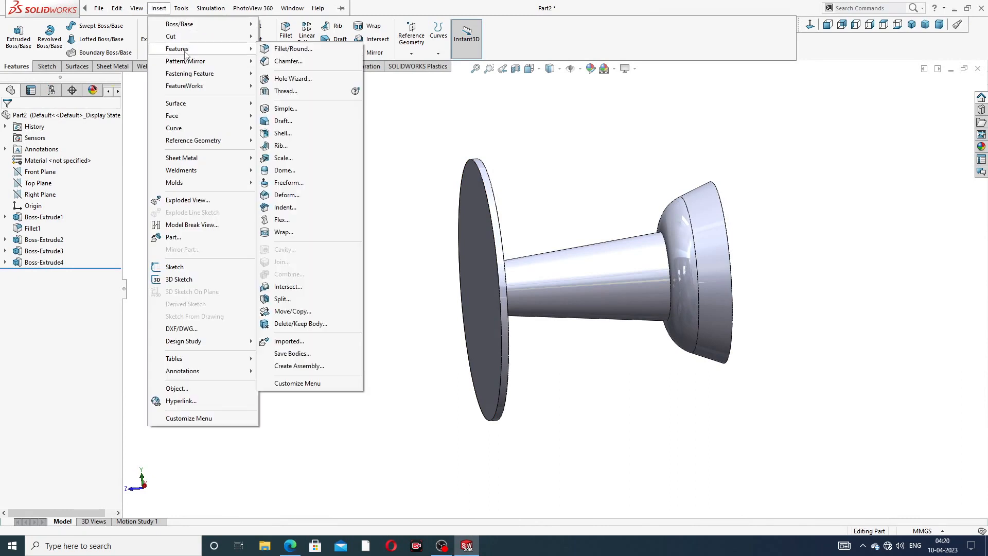
{"action": "left_click", "coordinate": [291, 173]}
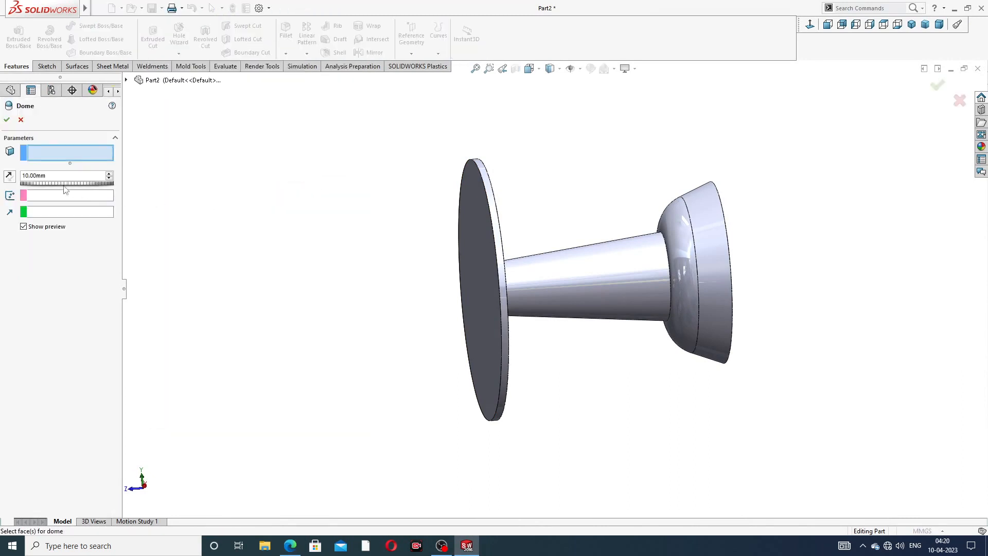
{"action": "double_click", "coordinate": [47, 176]}
{"action": "type", "text": "1"}
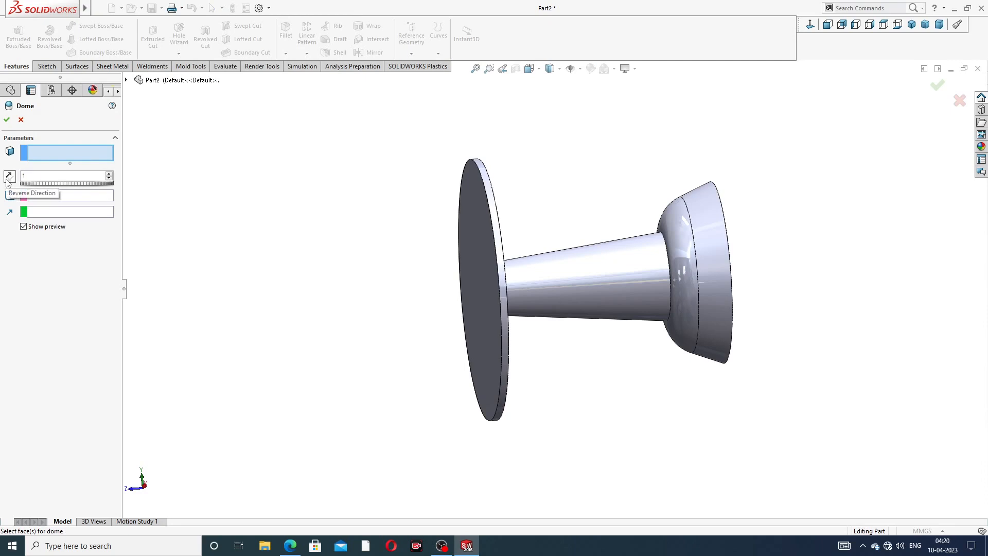
{"action": "key", "text": "Return"}
Step: Apply the dome to the flat outer face of the head as an elliptical dome
{"action": "middle_click_drag", "start_coordinate": [417, 231], "coordinate": [424, 223]}
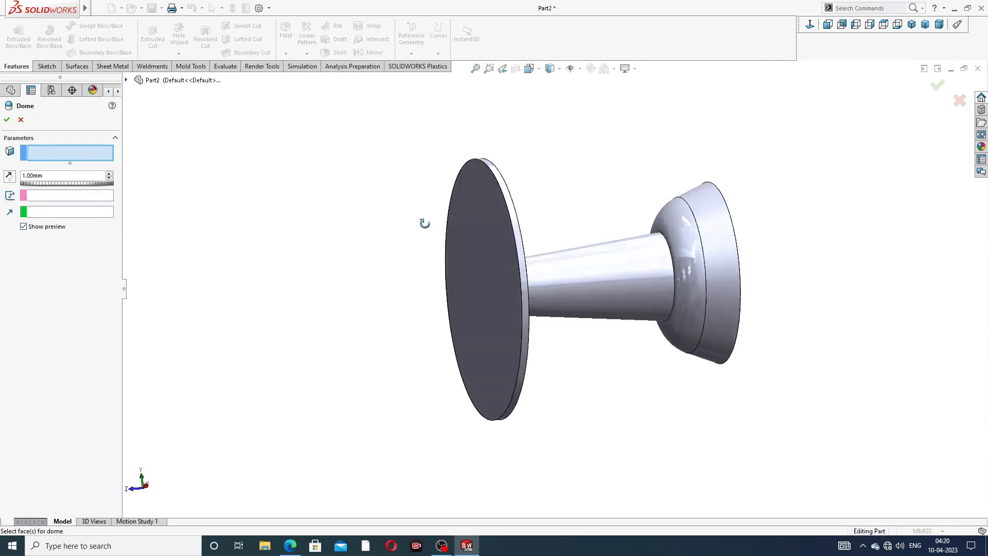
{"action": "left_click", "coordinate": [492, 222]}
{"action": "middle_click_drag", "start_coordinate": [492, 221], "coordinate": [522, 240]}
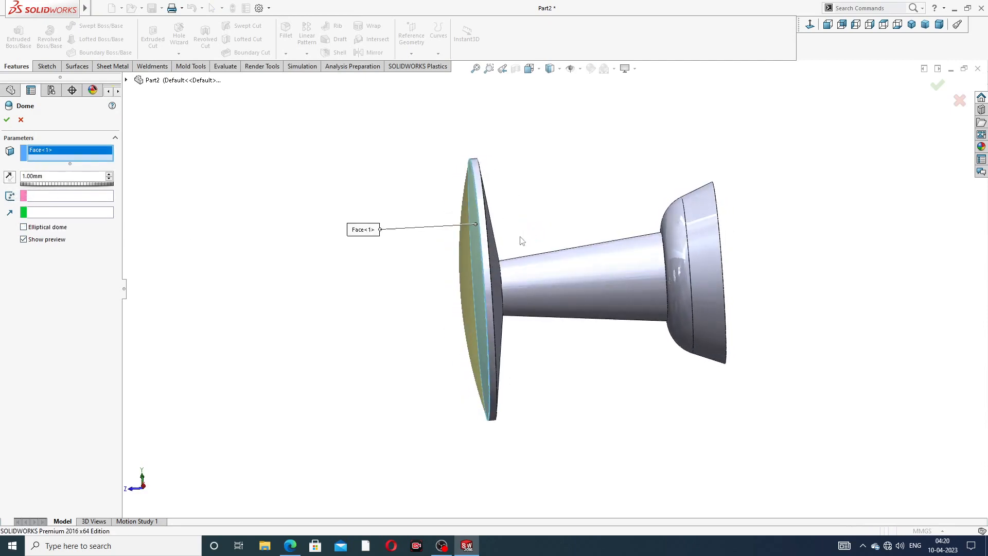
{"action": "left_click", "coordinate": [49, 228]}
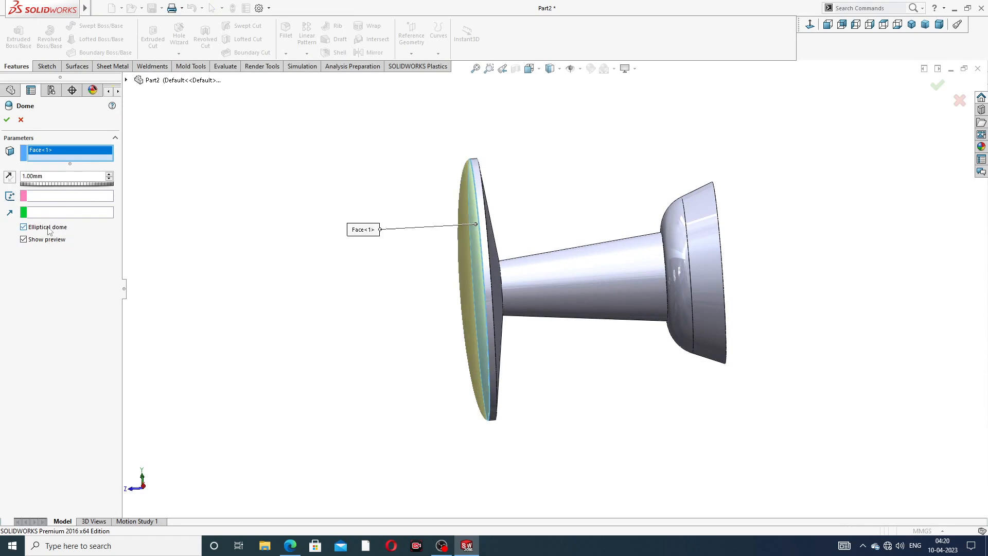
{"action": "scroll", "coordinate": [488, 248], "scroll_direction": "down", "scroll_amount": 3}
{"action": "scroll", "coordinate": [552, 238], "scroll_direction": "up", "scroll_amount": 2}
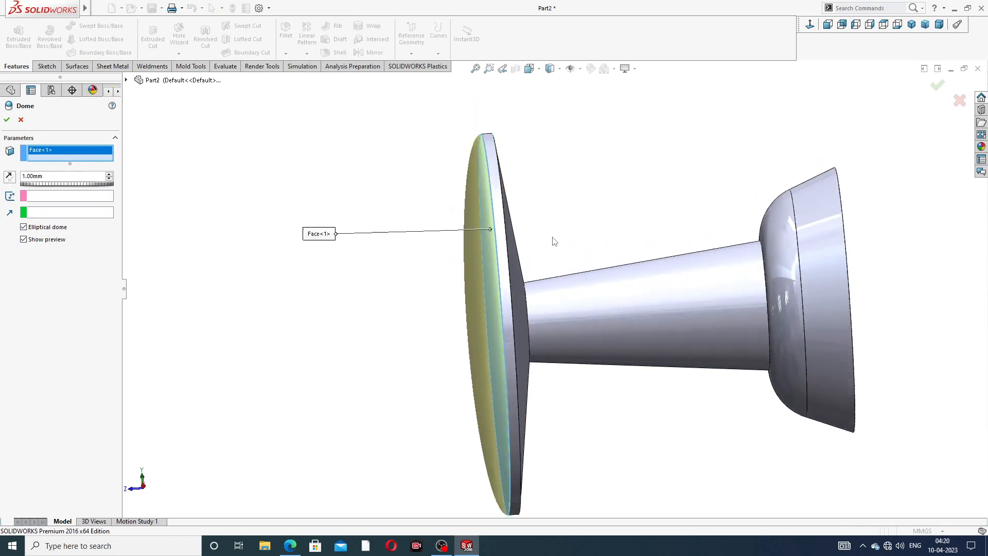
{"action": "left_click", "coordinate": [7, 119]}
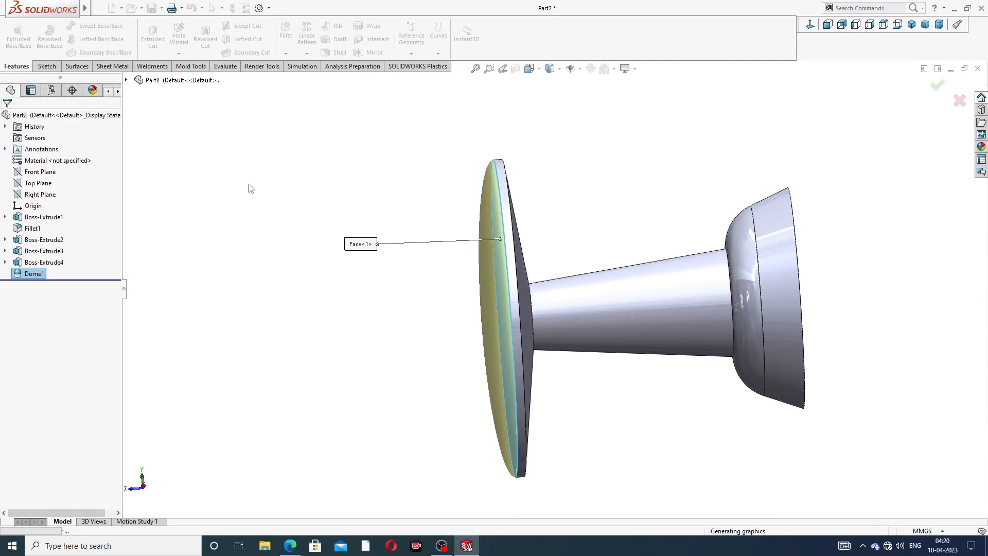
{"action": "left_click", "coordinate": [566, 180]}
Step: Color the whole part blue from the standard swatches, with red 0, blue 255 and a slightly raised green component
{"action": "scroll", "coordinate": [588, 265], "scroll_direction": "up", "scroll_amount": 3}
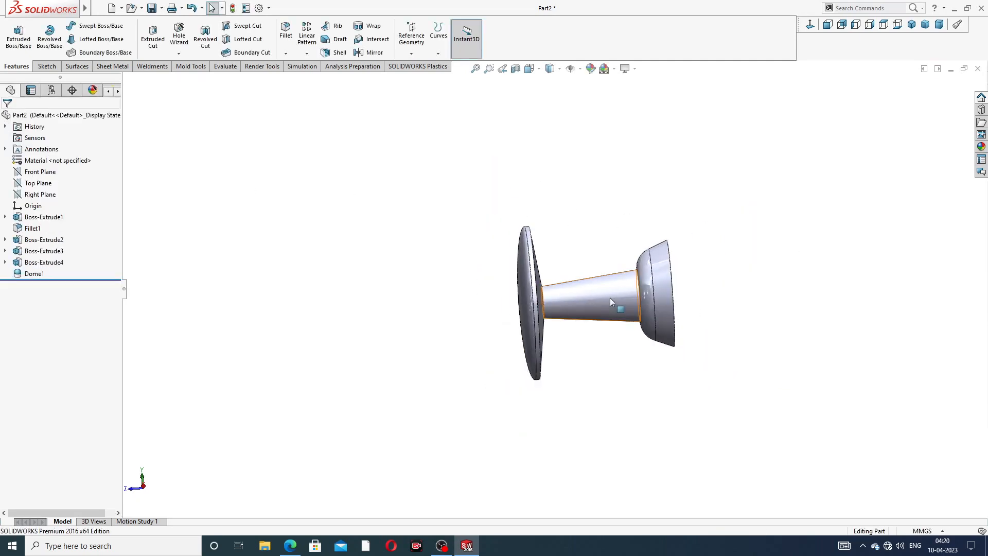
{"action": "middle_click_drag", "start_coordinate": [609, 298], "coordinate": [590, 319]}
{"action": "scroll", "coordinate": [589, 319], "scroll_direction": "down", "scroll_amount": 3}
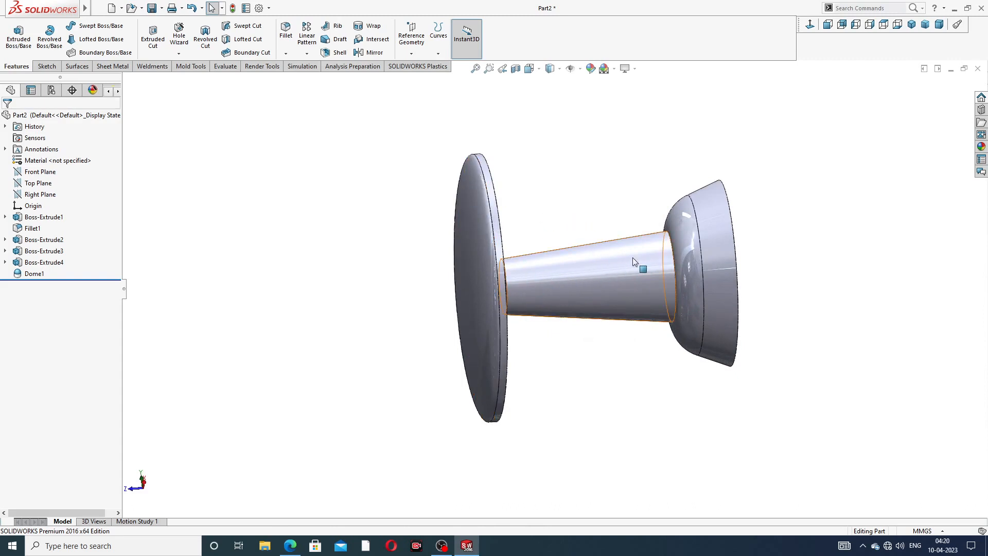
{"action": "middle_click_drag", "start_coordinate": [632, 260], "coordinate": [601, 268]}
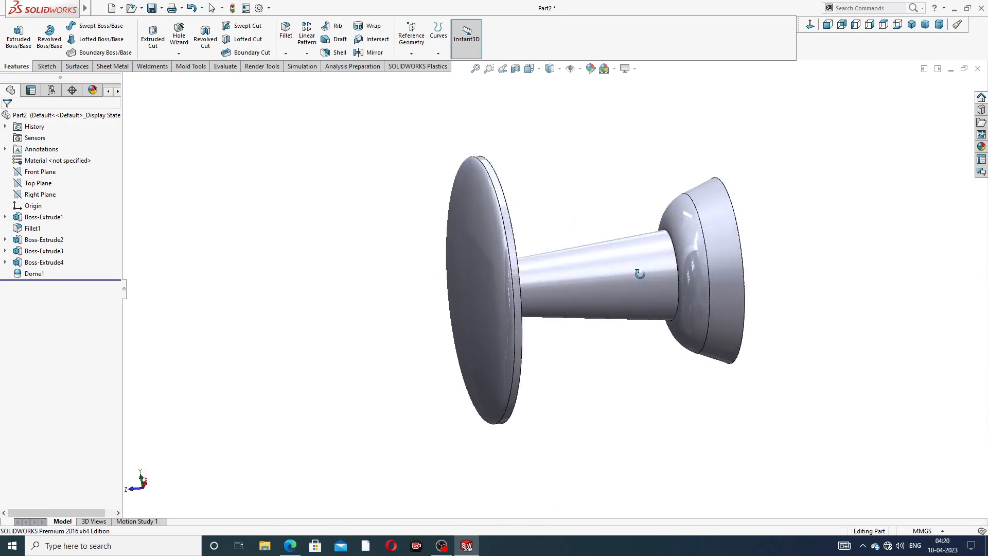
{"action": "mouse_move", "coordinate": [640, 273]}
{"action": "middle_mouse_down"}
{"action": "mouse_move", "coordinate": [630, 272]}
{"action": "mouse_move", "coordinate": [654, 266]}
{"action": "middle_mouse_up"}
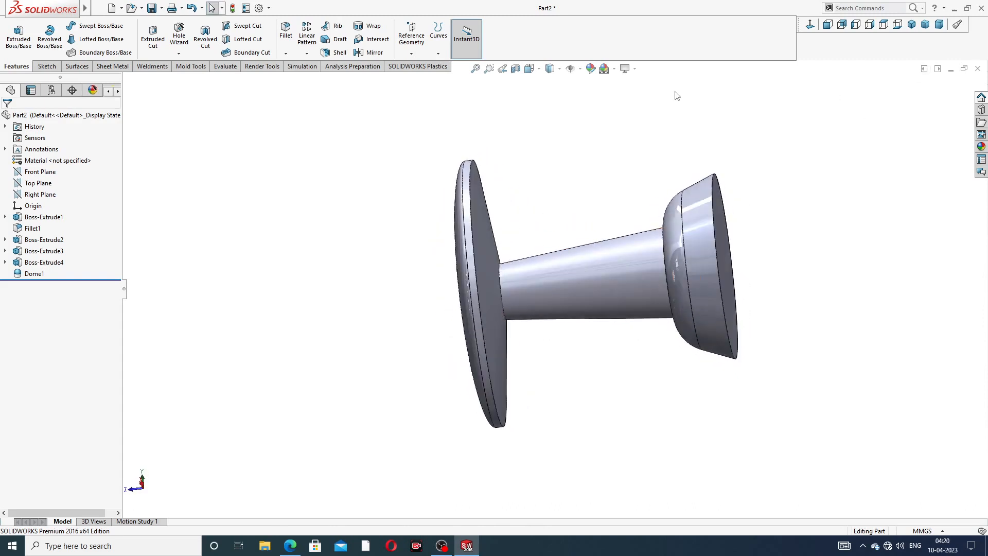
{"action": "left_click", "coordinate": [591, 69]}
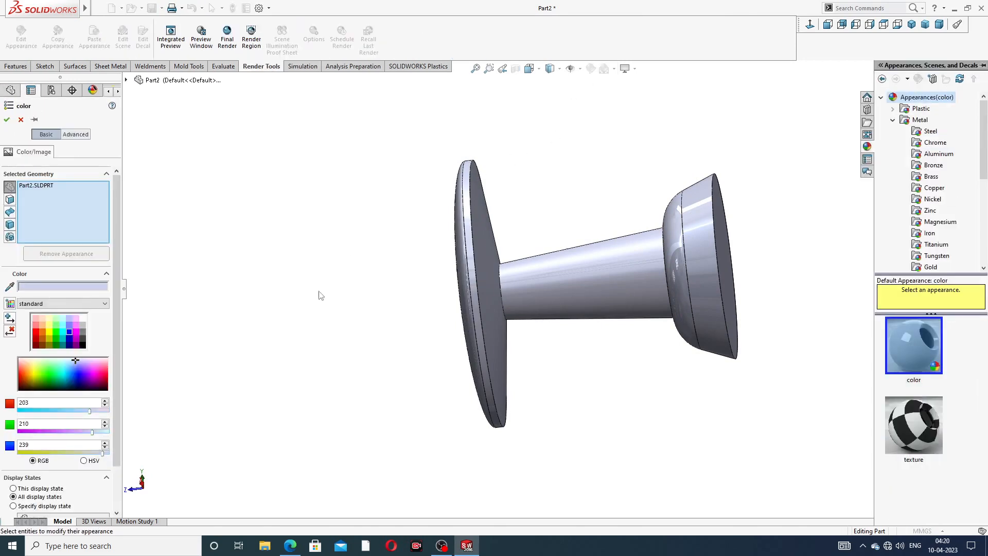
{"action": "left_click", "coordinate": [69, 333]}
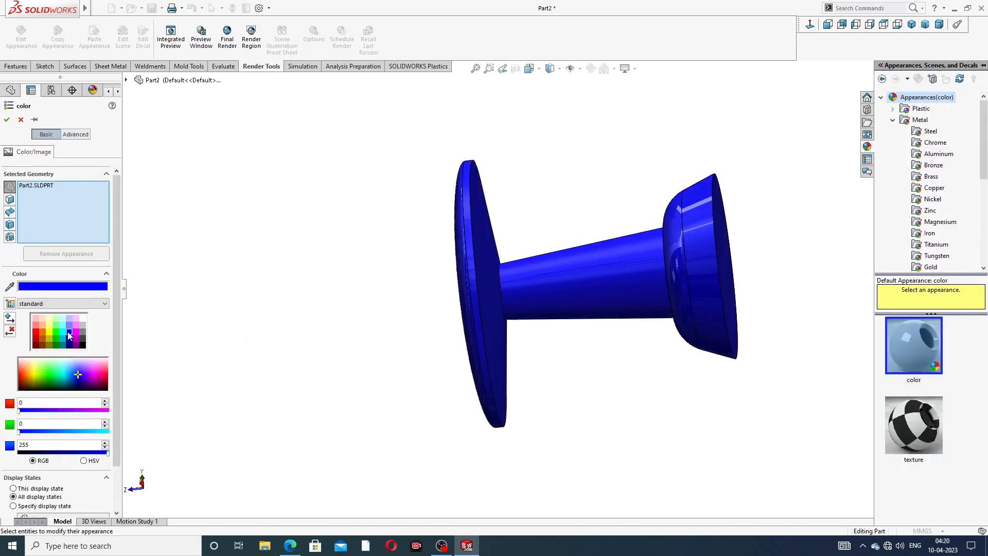
{"action": "left_click", "coordinate": [30, 431]}
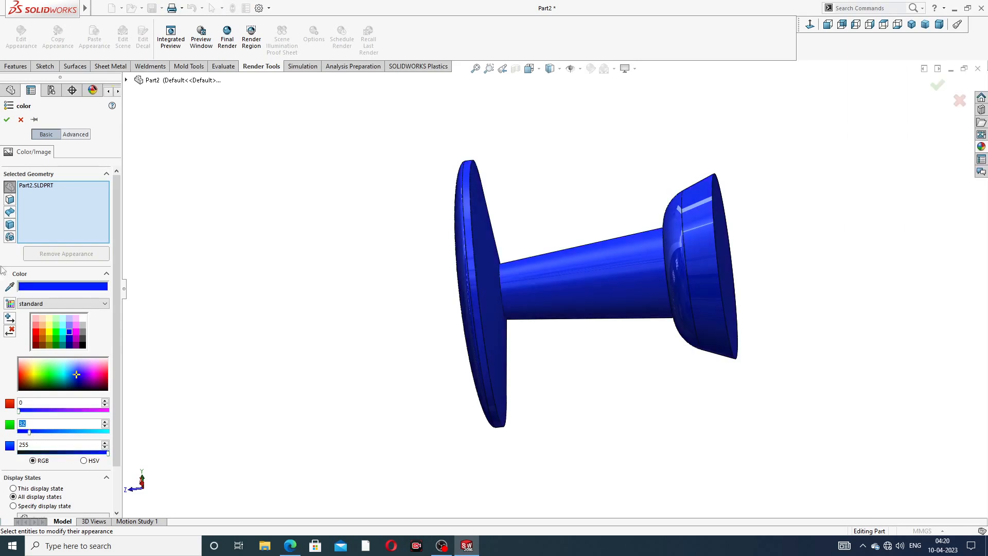
{"action": "left_click", "coordinate": [7, 119]}
{"action": "middle_click_drag", "start_coordinate": [543, 216], "coordinate": [576, 237]}
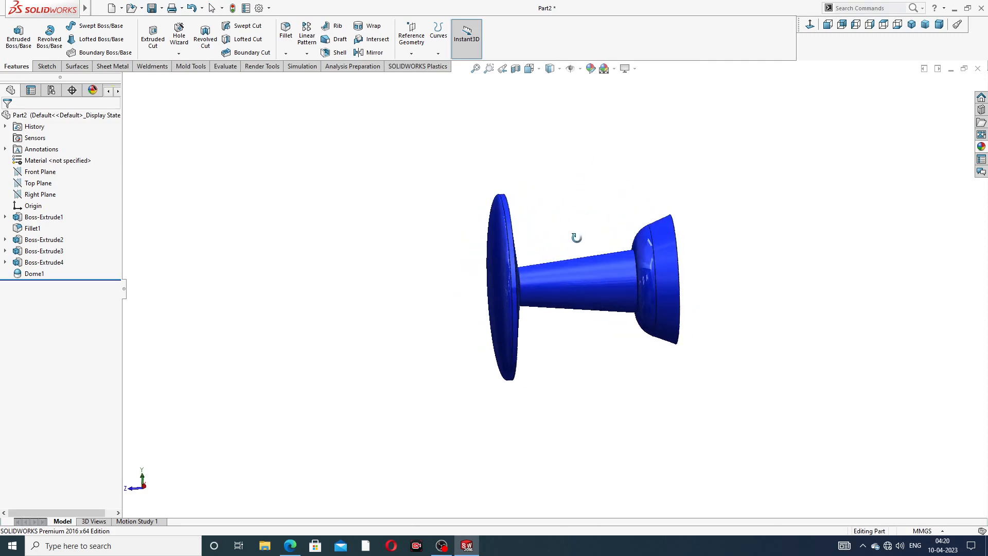
Step: Check the needle hole's dimensions on the pin drawing and open a sketch on the collar's flat end face, viewed straight on
{"action": "left_click", "coordinate": [291, 545]}
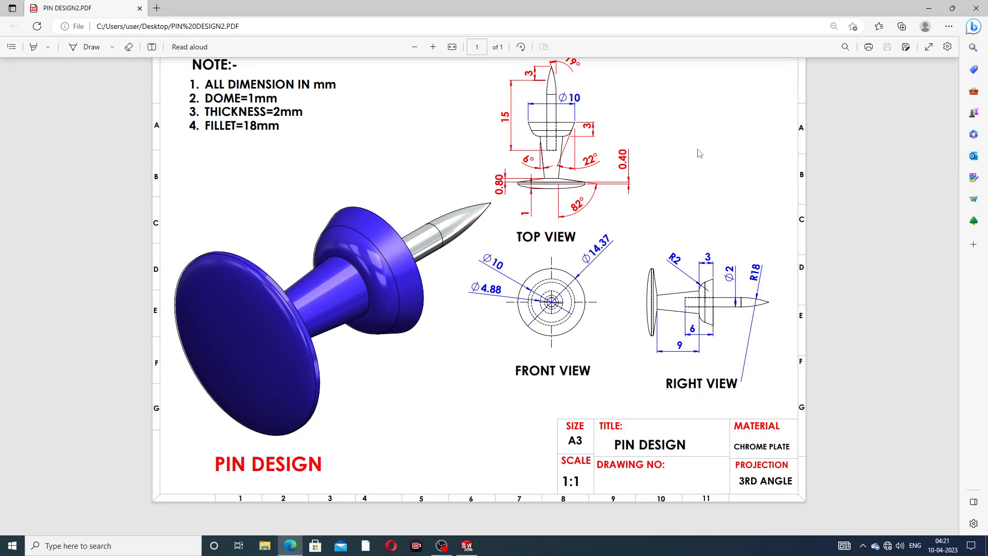
{"action": "left_click", "coordinate": [290, 546]}
{"action": "middle_click_drag", "start_coordinate": [724, 309], "coordinate": [668, 273]}
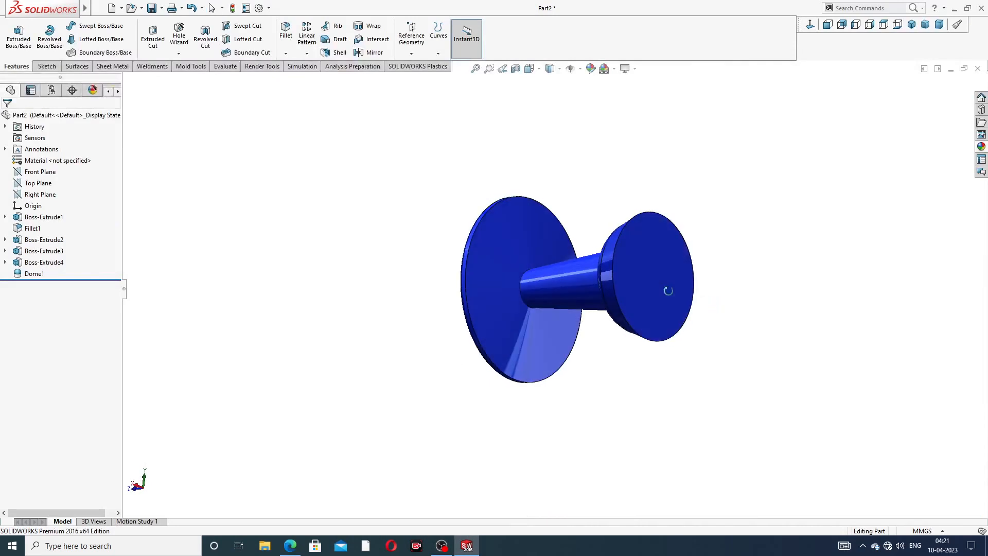
{"action": "left_click", "coordinate": [668, 268]}
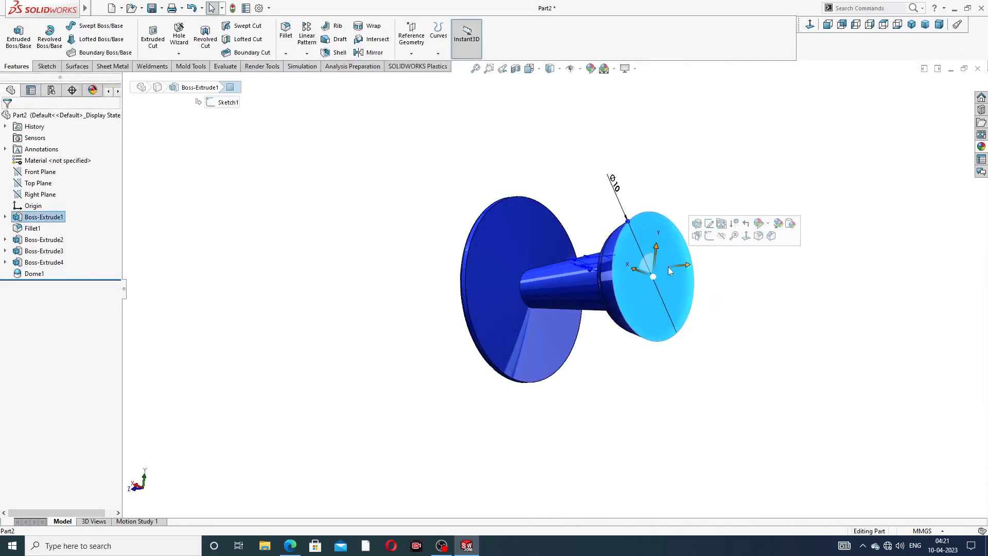
{"action": "left_click", "coordinate": [697, 235]}
{"action": "left_click", "coordinate": [810, 25]}
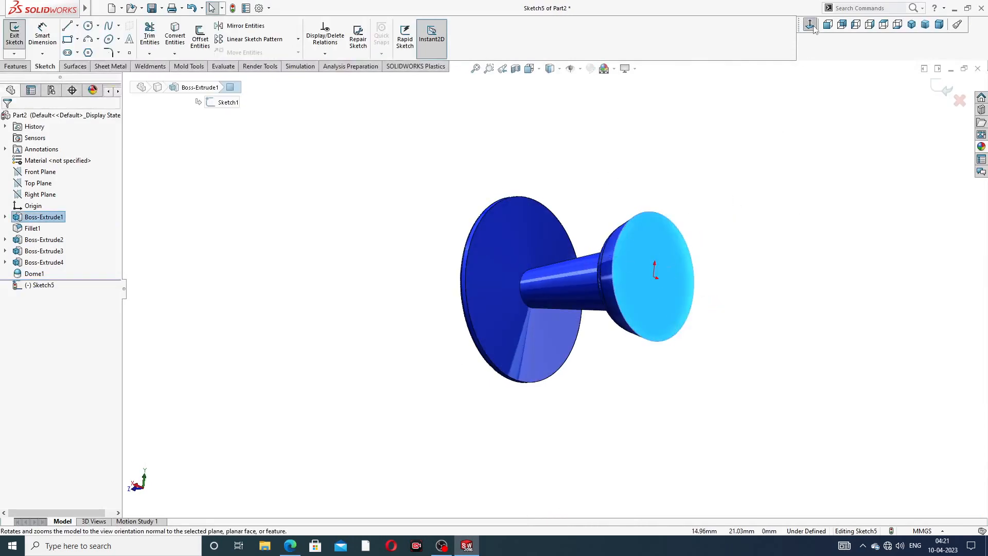
Step: Sketch a circle about 4.2 mm in diameter centred on the origin of the collar's end face
{"action": "left_click", "coordinate": [89, 25]}
{"action": "left_click", "coordinate": [555, 290]}
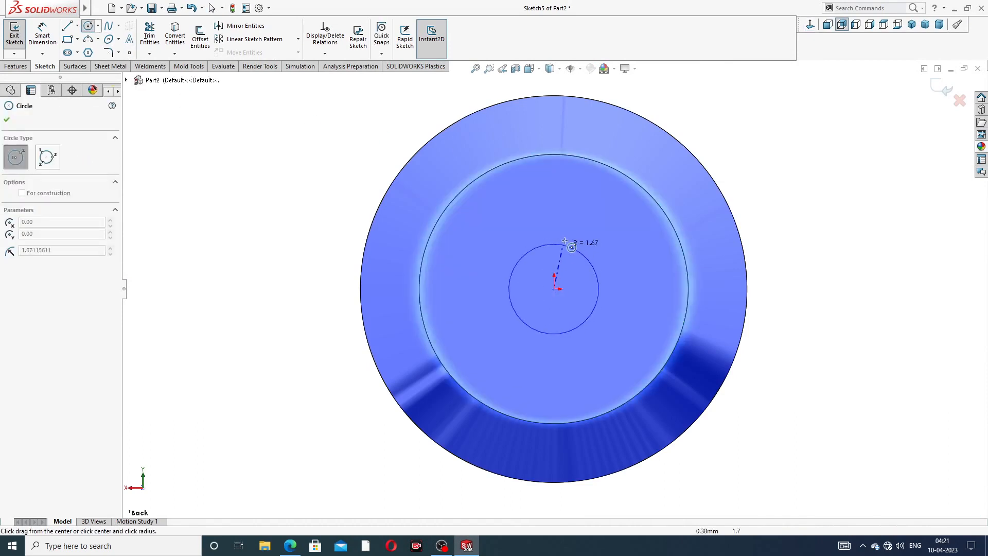
{"action": "left_click", "coordinate": [566, 234]}
{"action": "right_click", "coordinate": [731, 161]}
{"action": "left_click", "coordinate": [756, 165]}
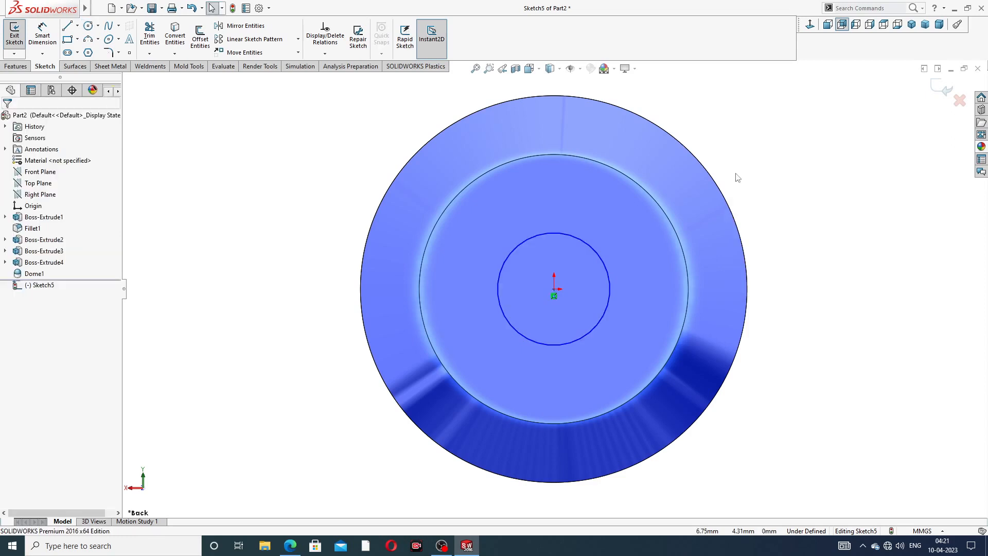
Step: Dimension the circle's diameter to 2 mm
{"action": "left_click", "coordinate": [43, 36]}
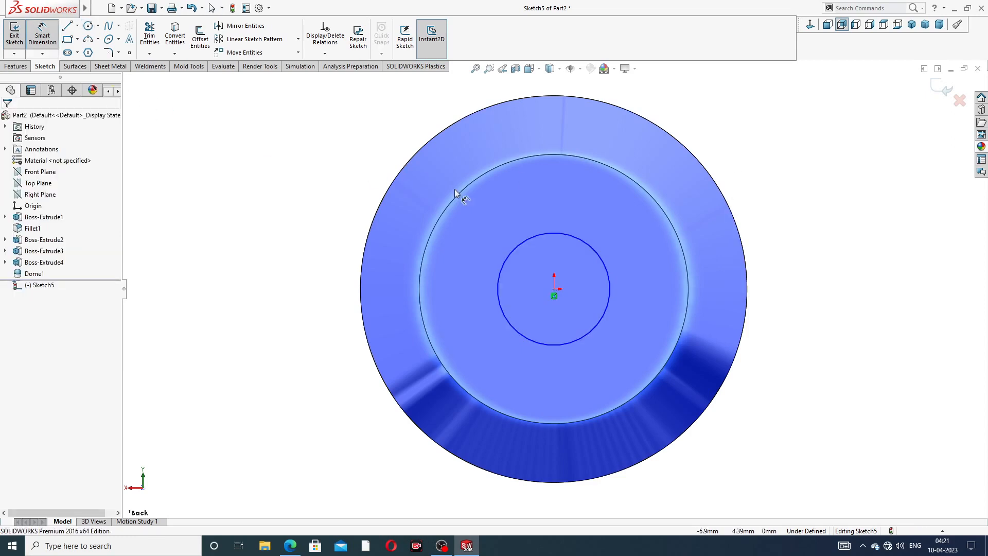
{"action": "left_click", "coordinate": [579, 239]}
{"action": "left_click", "coordinate": [736, 175]}
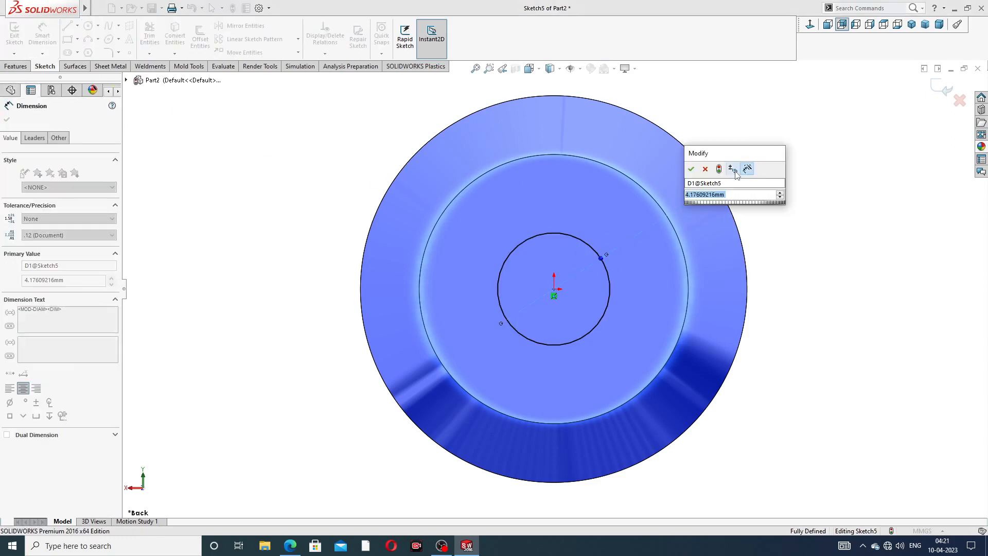
{"action": "type", "text": "2"}
{"action": "key", "text": "Return"}
{"action": "right_click", "coordinate": [774, 140]}
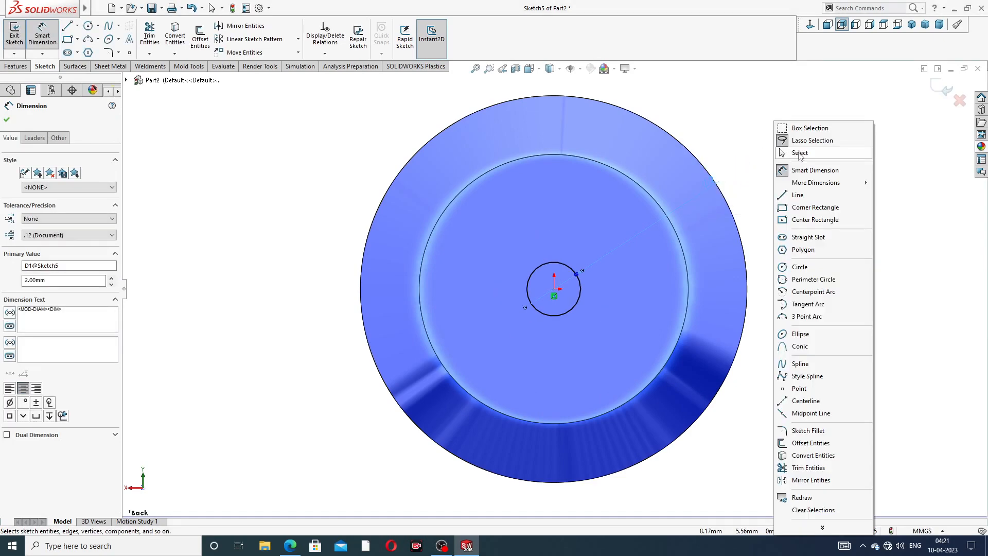
{"action": "left_click", "coordinate": [799, 153]}
Step: Cut the 2 mm circle into the collar with a blind Extruded Cut 6 mm deep to form the needle hole
{"action": "left_click", "coordinate": [15, 66]}
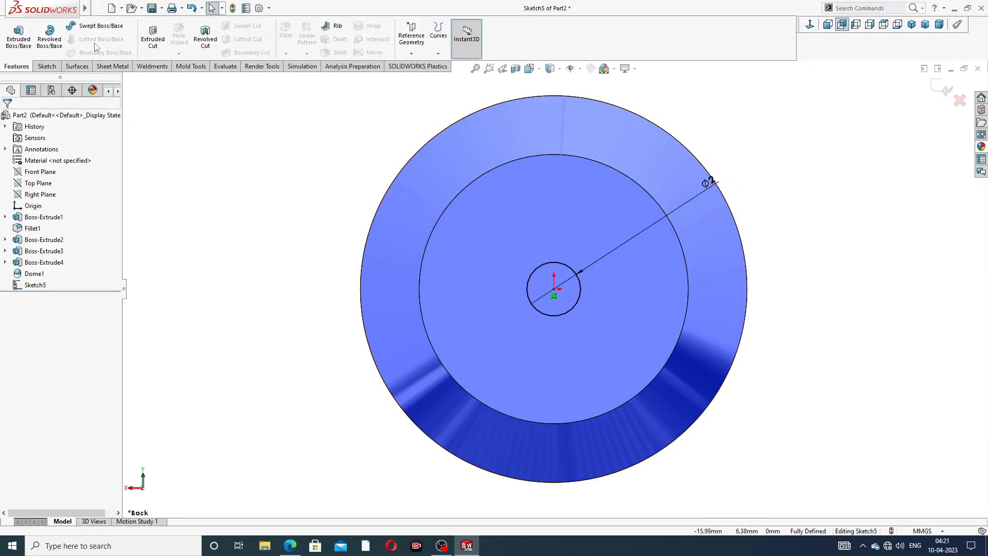
{"action": "left_click", "coordinate": [153, 36]}
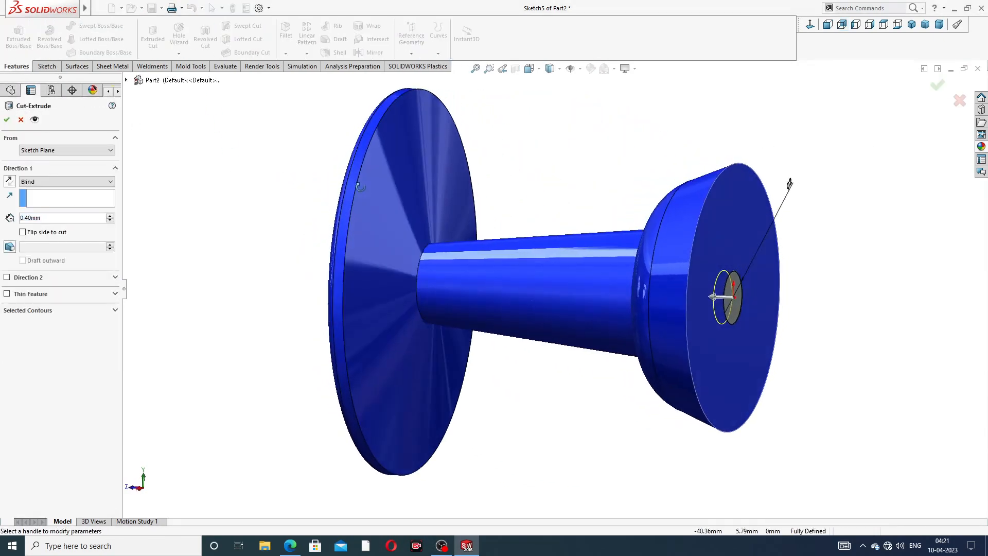
{"action": "left_click", "coordinate": [52, 218]}
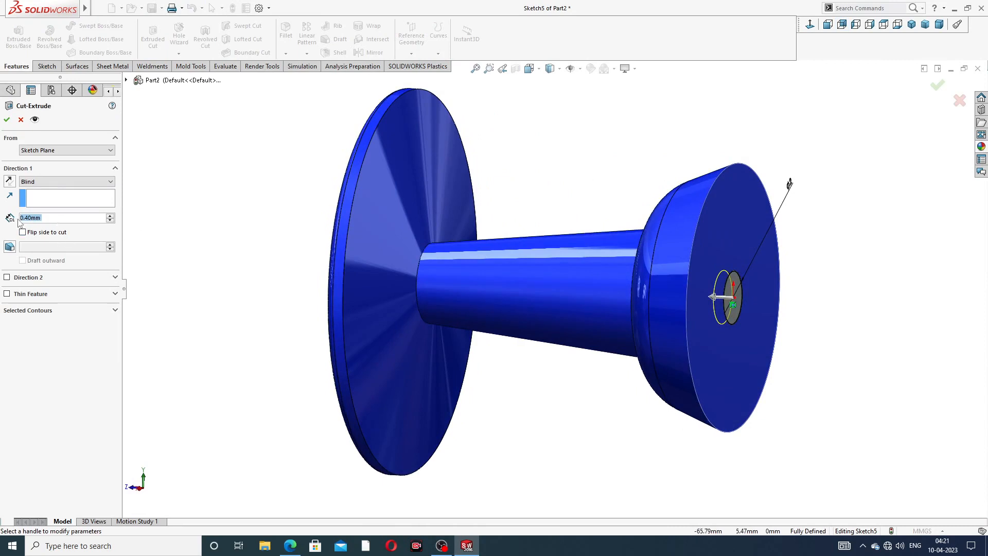
{"action": "type", "text": "6"}
{"action": "key", "text": "Return"}
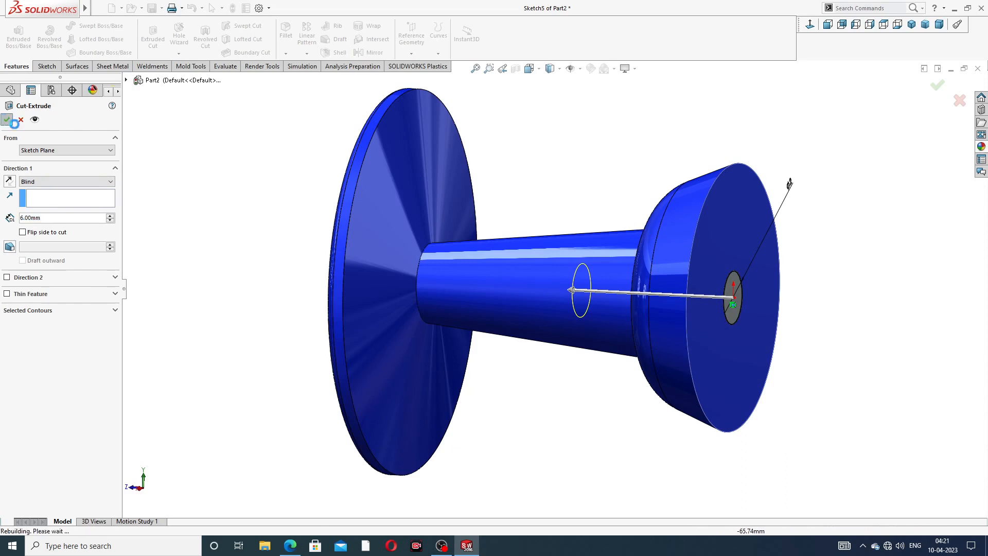
{"action": "left_click", "coordinate": [6, 119]}
{"action": "scroll", "coordinate": [569, 175], "scroll_direction": "up", "scroll_amount": 3}
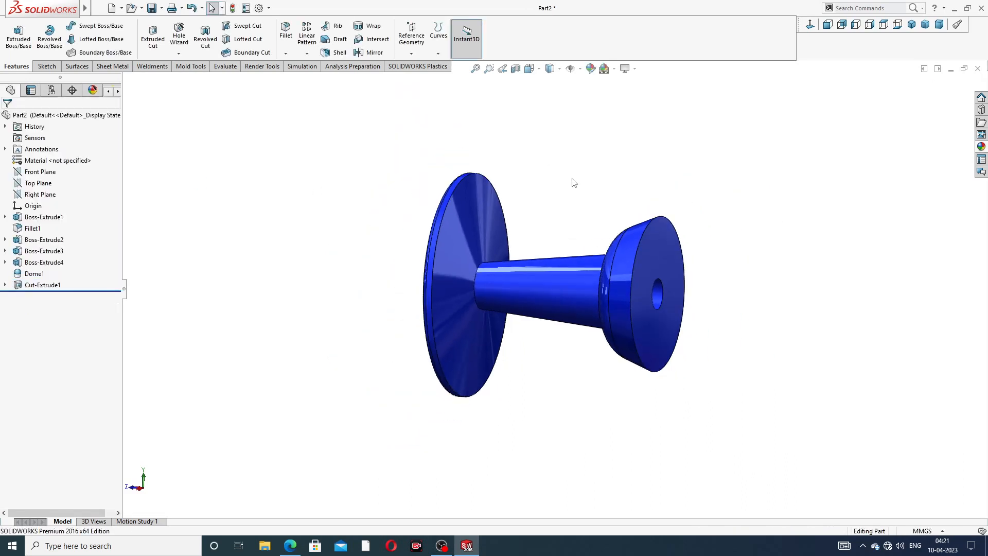
{"action": "middle_click_drag", "start_coordinate": [571, 180], "coordinate": [497, 158]}
{"action": "scroll", "coordinate": [556, 300], "scroll_direction": "down", "scroll_amount": 4}
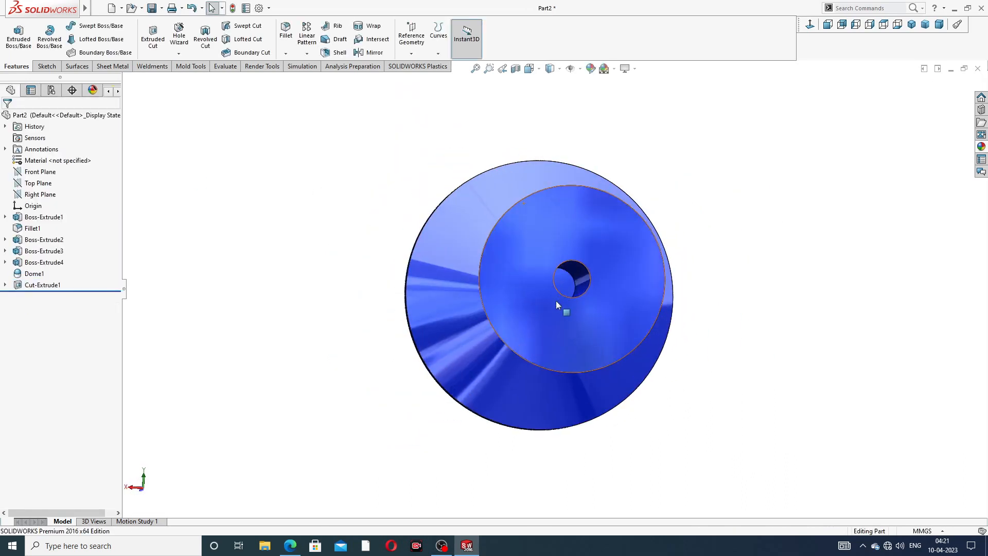
Step: Open a sketch on the floor of the 2 mm needle hole, viewed straight on, and convert its circular edge into sketch geometry
{"action": "left_click", "coordinate": [579, 264]}
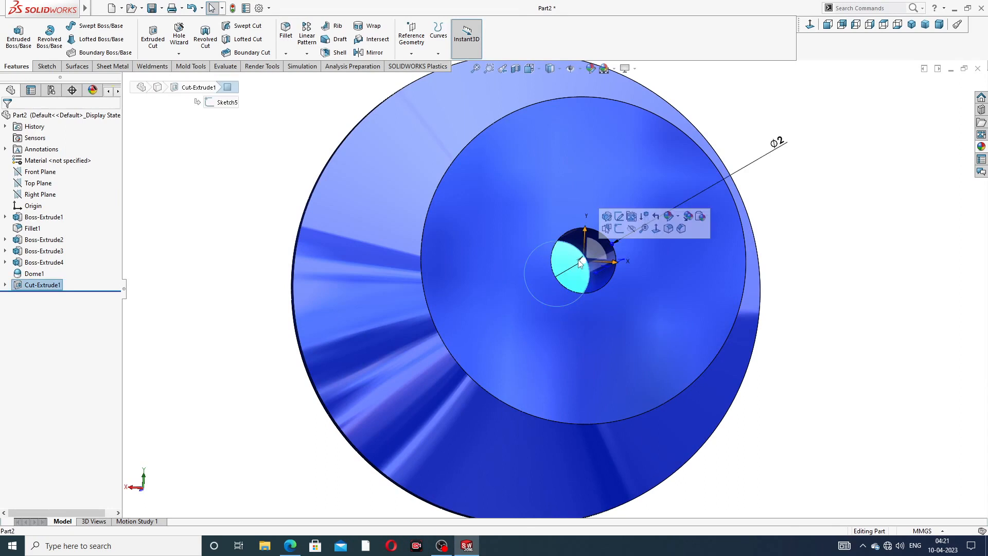
{"action": "left_click", "coordinate": [615, 226]}
{"action": "left_click", "coordinate": [810, 24]}
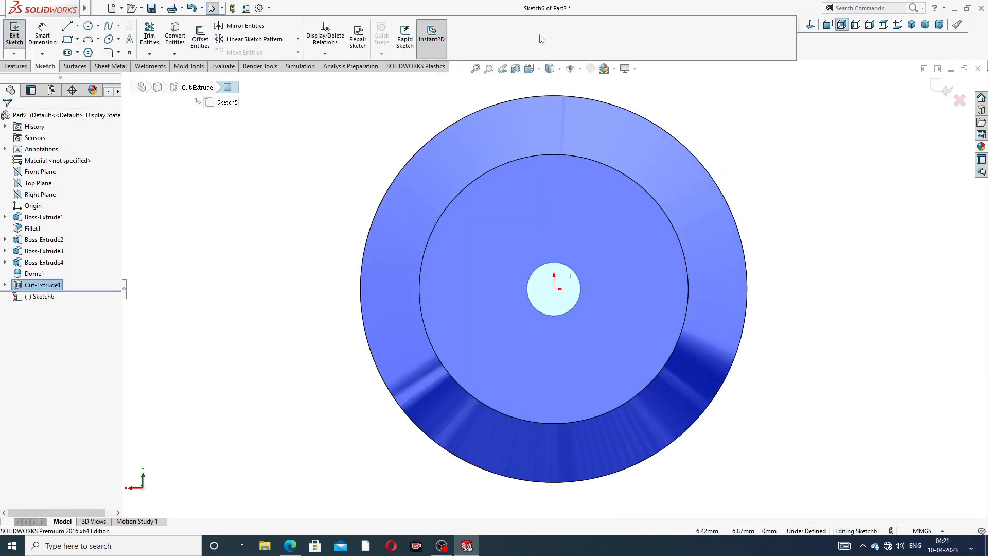
{"action": "left_click", "coordinate": [175, 39]}
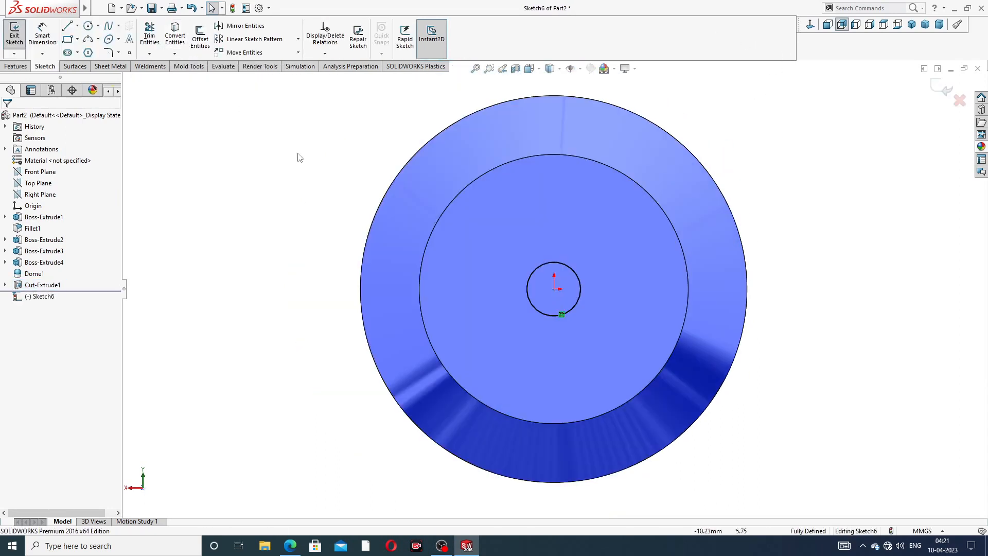
Step: Extrude the converted circle 15 mm blind out of the hole as a separate, unmerged body to form the needle
{"action": "mouse_move", "coordinate": [298, 155]}
{"action": "middle_mouse_down"}
{"action": "mouse_move", "coordinate": [331, 176]}
{"action": "mouse_move", "coordinate": [387, 176]}
{"action": "mouse_move", "coordinate": [398, 188]}
{"action": "middle_mouse_up"}
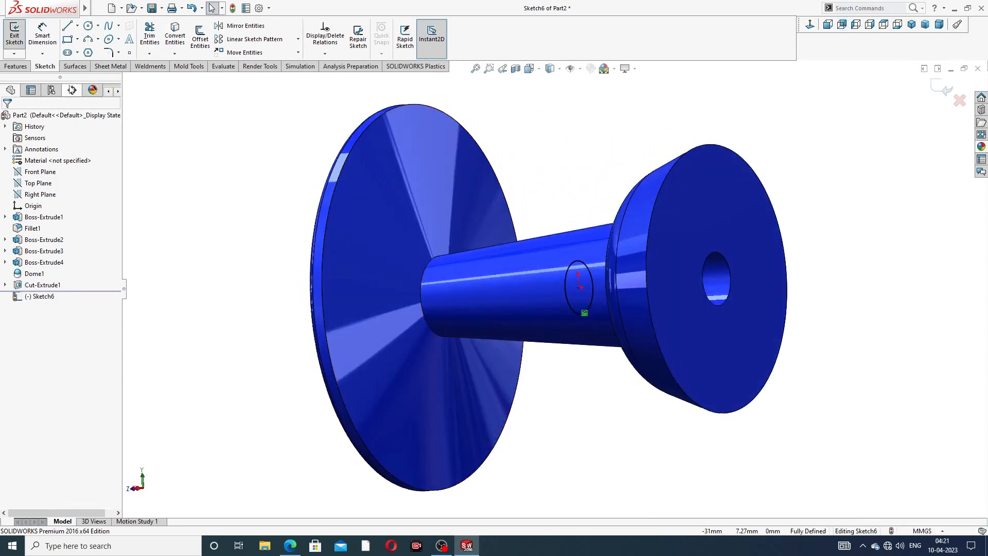
{"action": "left_click", "coordinate": [16, 66]}
{"action": "left_click", "coordinate": [20, 43]}
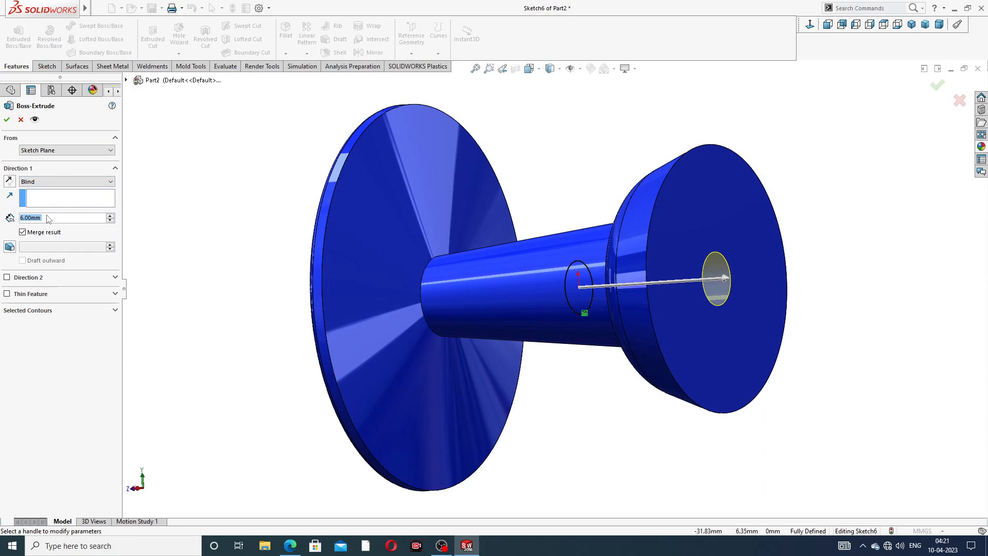
{"action": "type", "text": "1"}
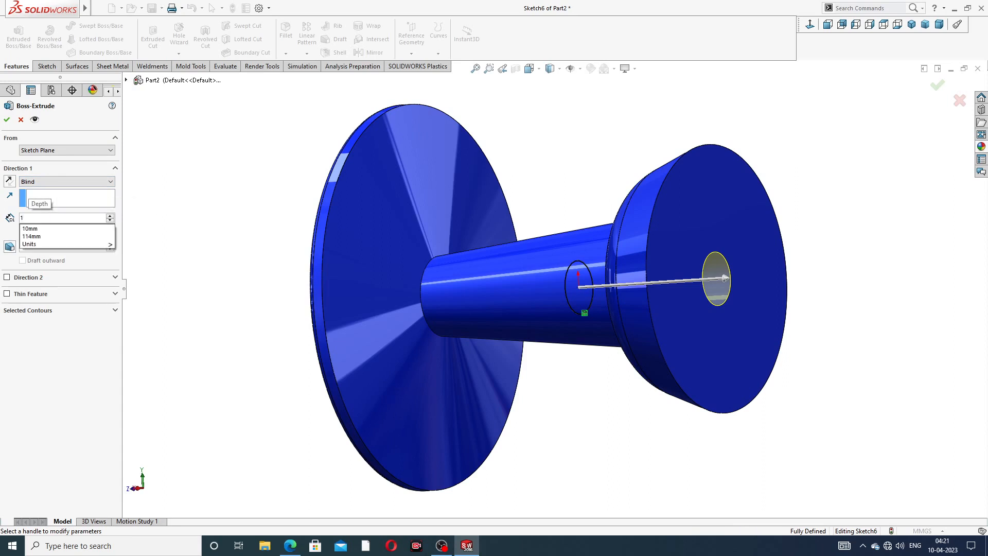
{"action": "type", "text": "5"}
{"action": "key", "text": "Return"}
{"action": "key", "text": "f"}
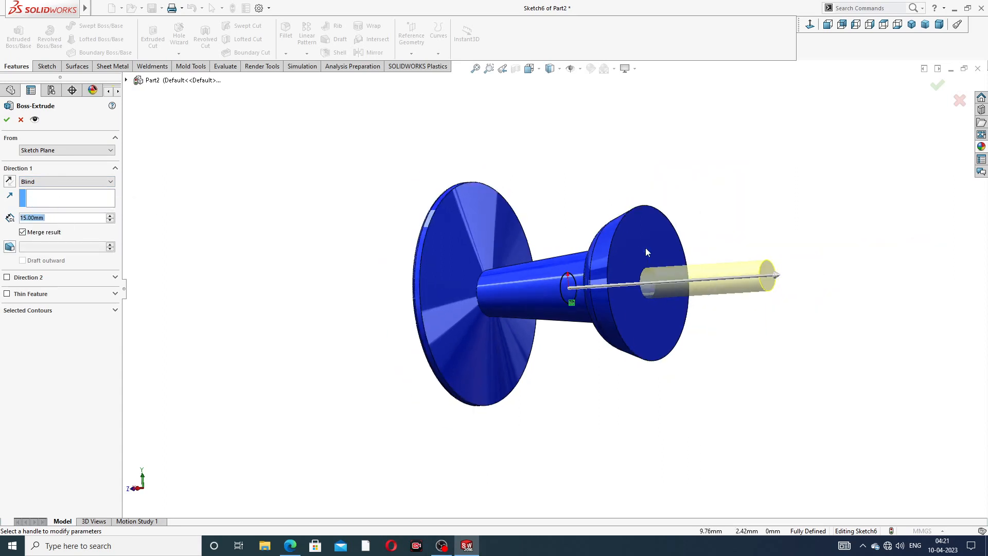
{"action": "middle_click_drag", "start_coordinate": [647, 252], "coordinate": [620, 249]}
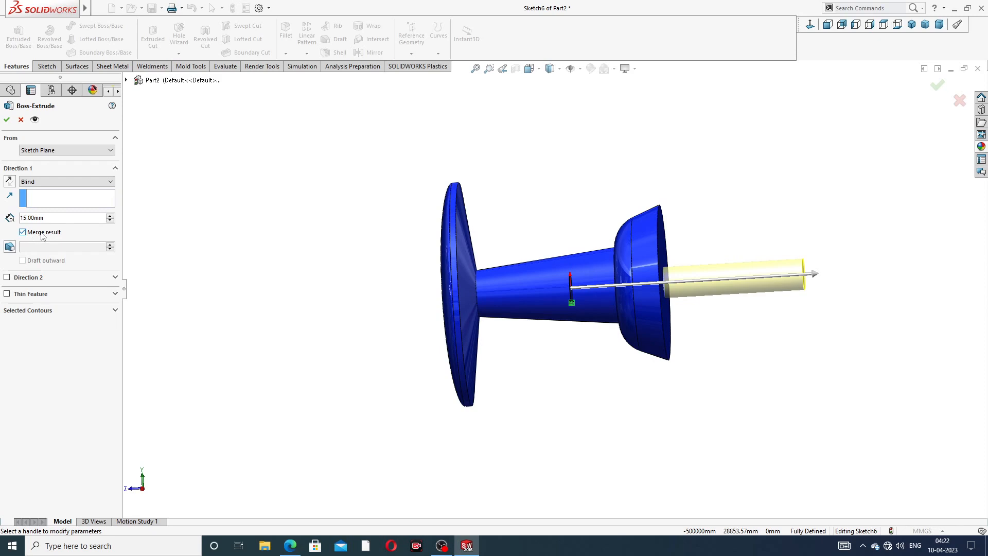
{"action": "left_click", "coordinate": [7, 122]}
{"action": "key", "text": "z"}
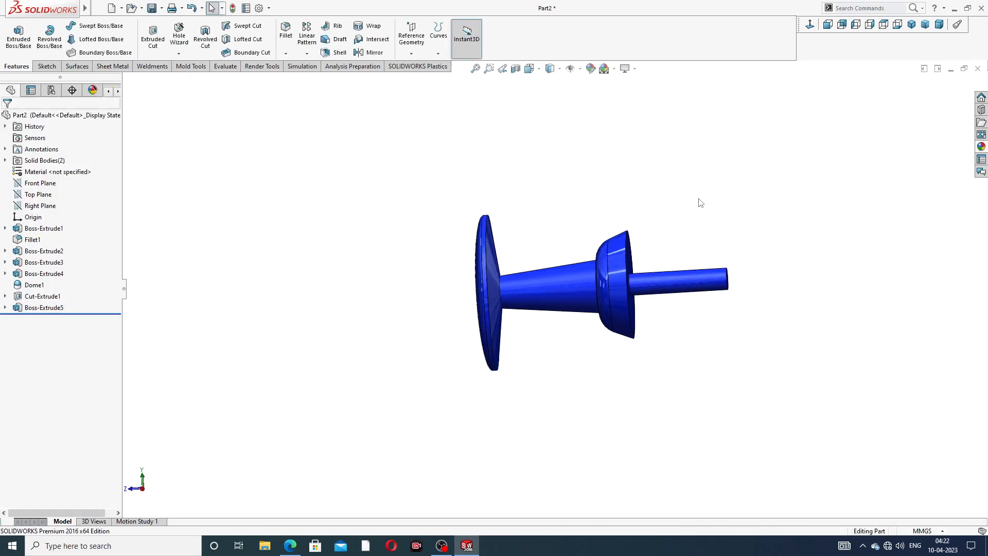
Step: Apply the chromium plate appearance to the needle extrusion only
{"action": "mouse_move", "coordinate": [700, 203]}
{"action": "middle_mouse_down"}
{"action": "mouse_move", "coordinate": [633, 170]}
{"action": "mouse_move", "coordinate": [682, 168]}
{"action": "mouse_move", "coordinate": [689, 200]}
{"action": "middle_mouse_up"}
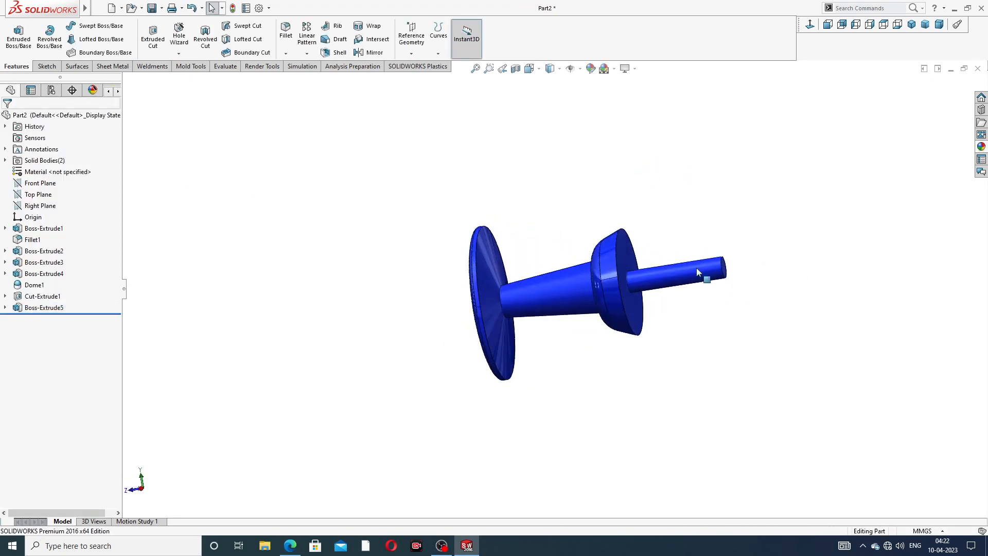
{"action": "scroll", "coordinate": [696, 268], "scroll_direction": "down", "scroll_amount": 2}
{"action": "scroll", "coordinate": [692, 262], "scroll_direction": "down", "scroll_amount": 2}
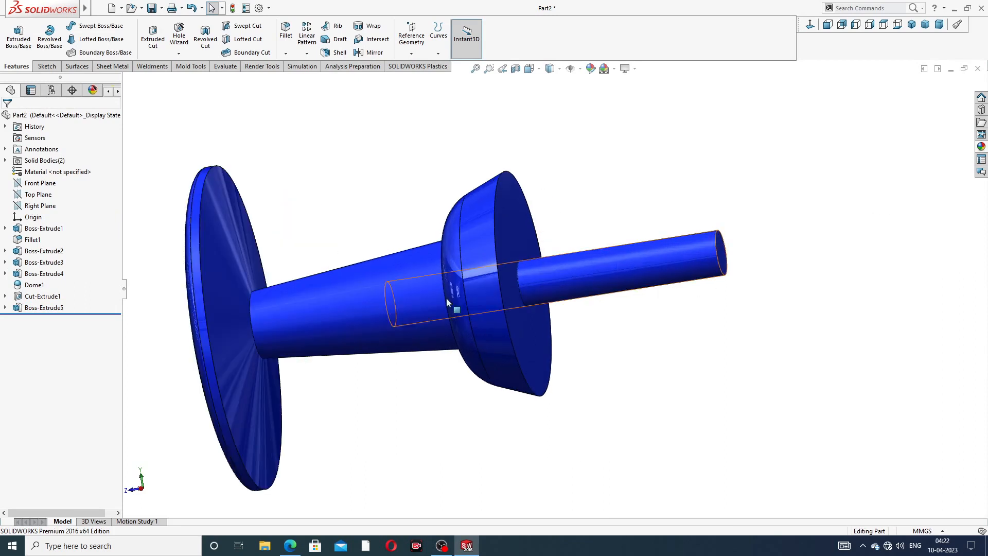
{"action": "left_click", "coordinate": [47, 309]}
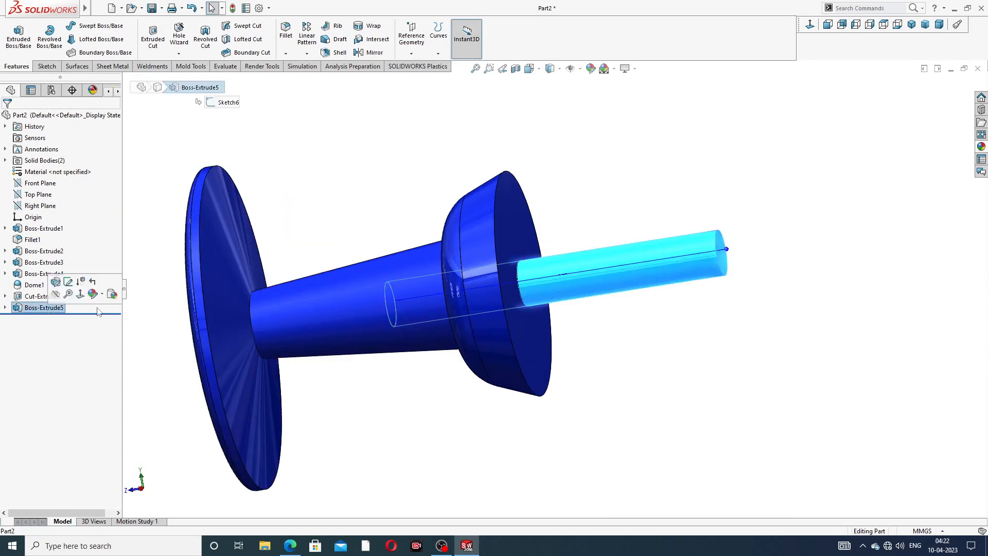
{"action": "left_click", "coordinate": [981, 147]}
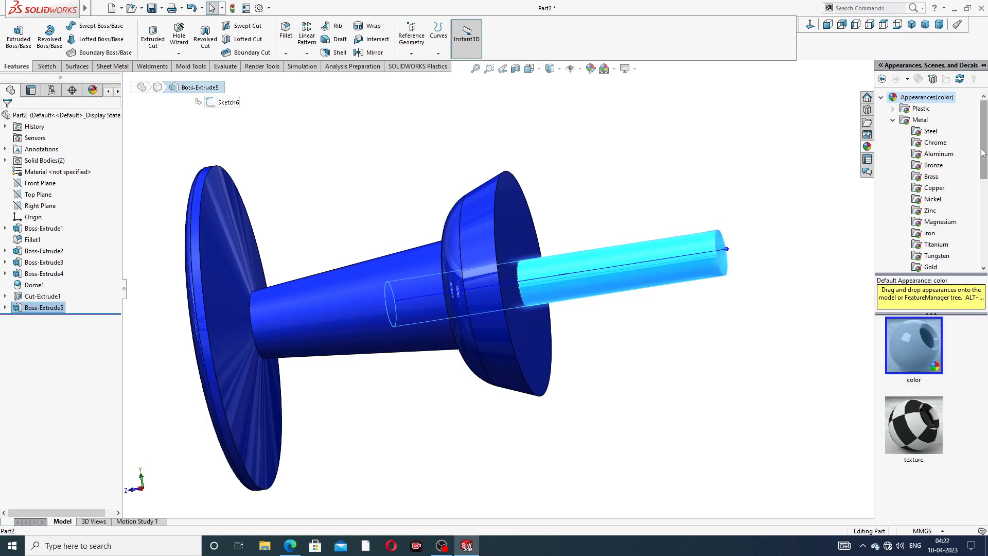
{"action": "left_click", "coordinate": [934, 143]}
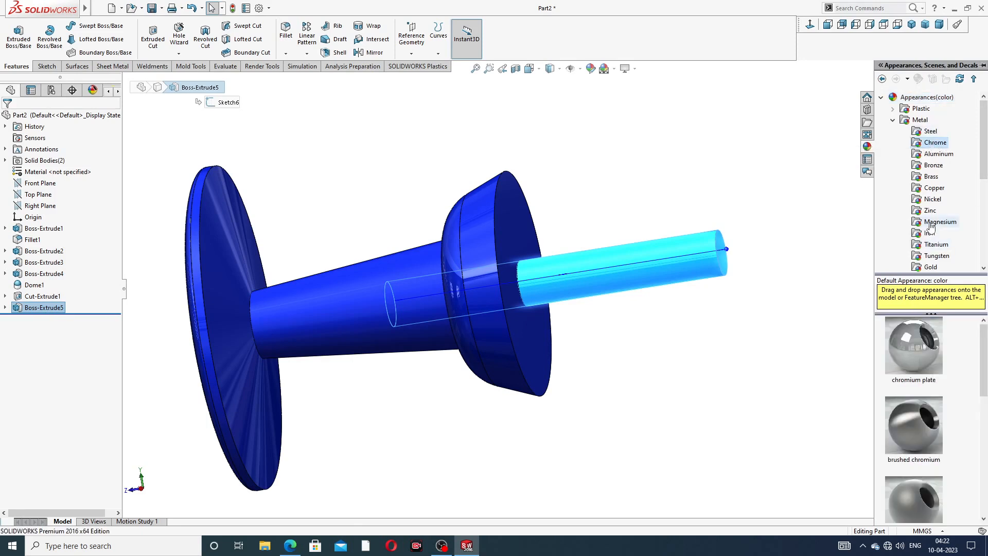
{"action": "double_click", "coordinate": [928, 346]}
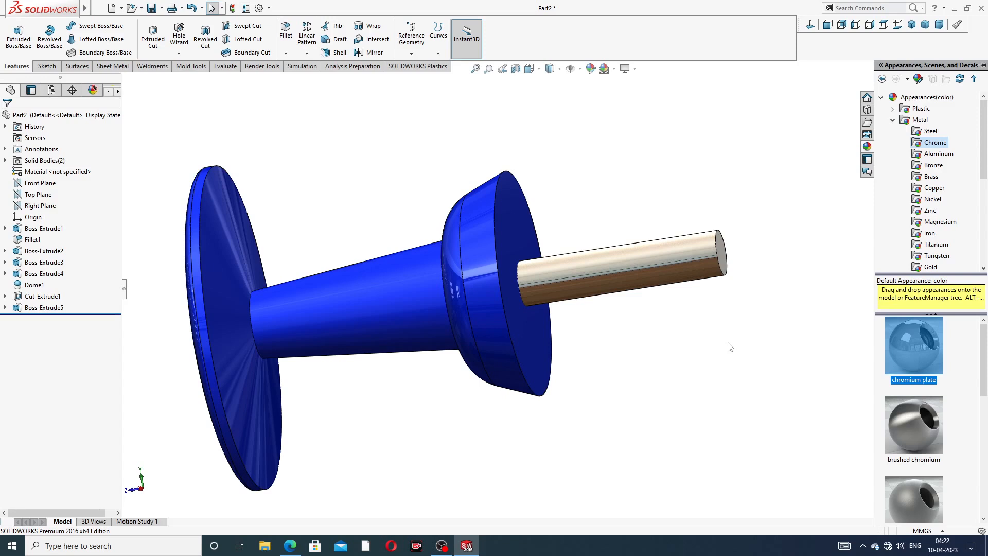
Step: Try the polished nickel appearance on the whole part and undo it
{"action": "left_click", "coordinate": [938, 201]}
{"action": "double_click", "coordinate": [915, 337]}
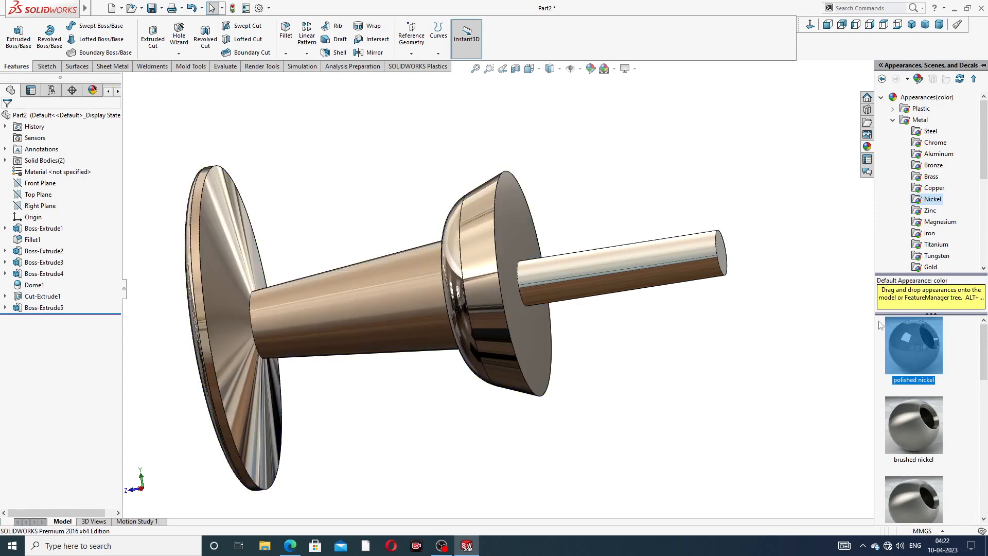
{"action": "left_click", "coordinate": [720, 338]}
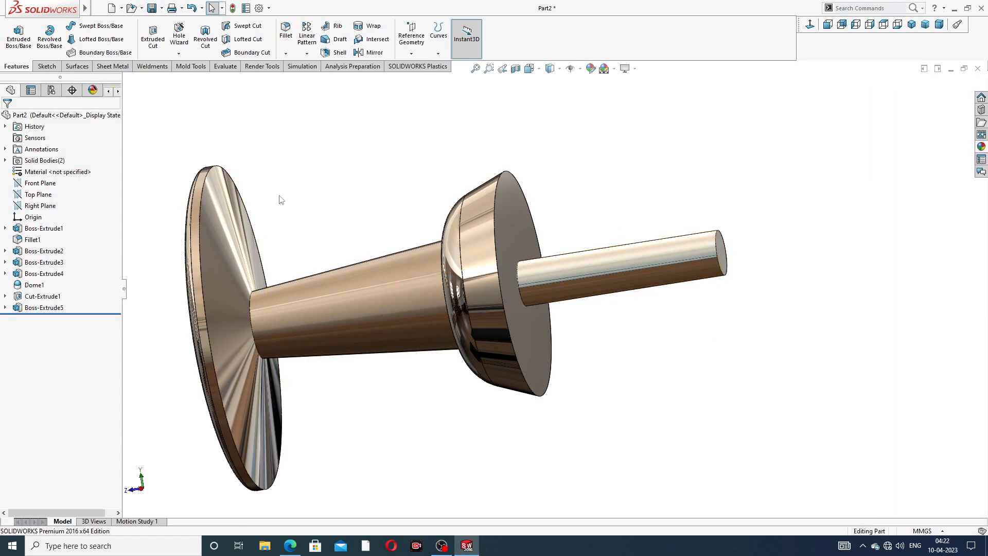
{"action": "key", "text": "ctrl+z"}
Step: Apply the polished nickel appearance to the needle extrusion only
{"action": "scroll", "coordinate": [486, 292], "scroll_direction": "up", "scroll_amount": 3}
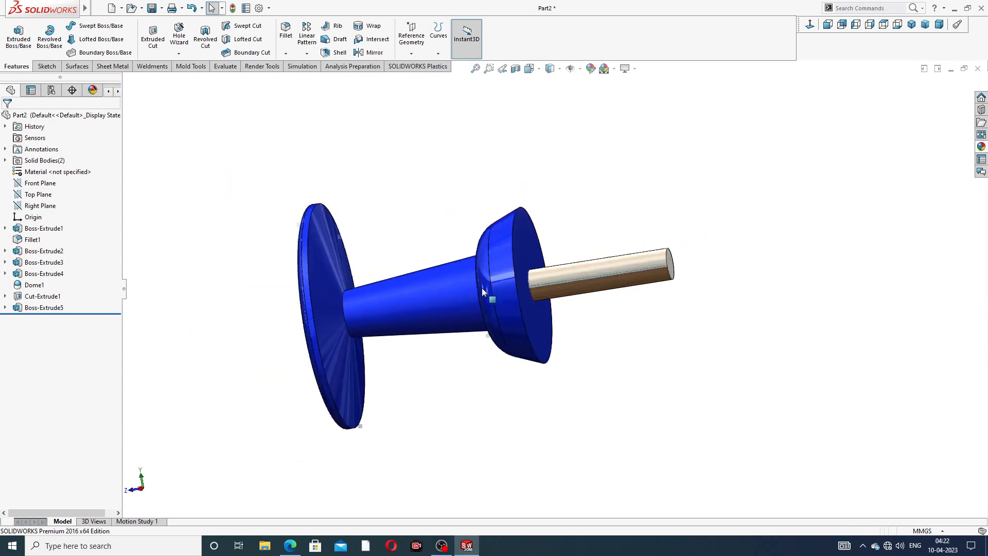
{"action": "mouse_move", "coordinate": [490, 295]}
{"action": "middle_mouse_down"}
{"action": "mouse_move", "coordinate": [461, 303]}
{"action": "mouse_move", "coordinate": [481, 299]}
{"action": "middle_mouse_up"}
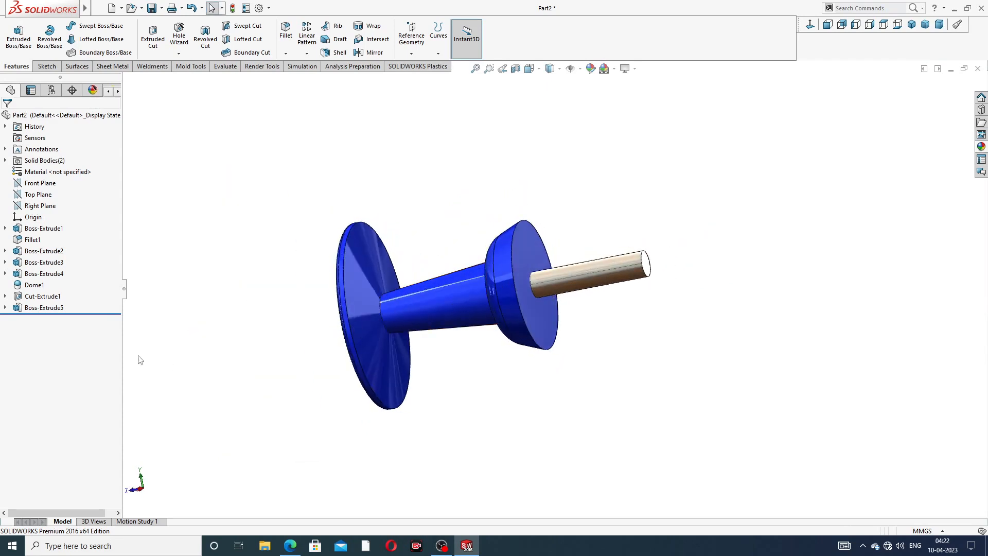
{"action": "left_click", "coordinate": [60, 308]}
{"action": "left_click", "coordinate": [981, 147]}
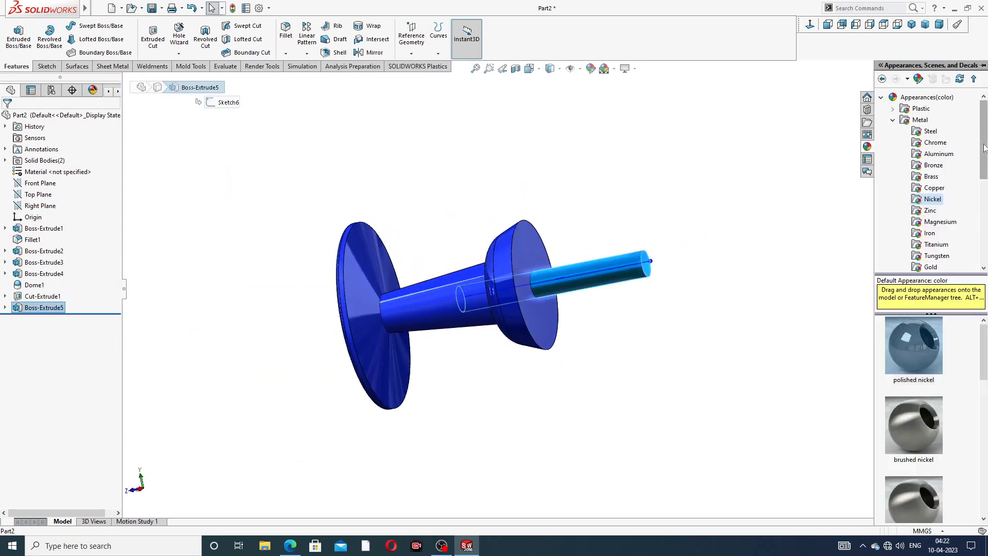
{"action": "left_click", "coordinate": [935, 188]}
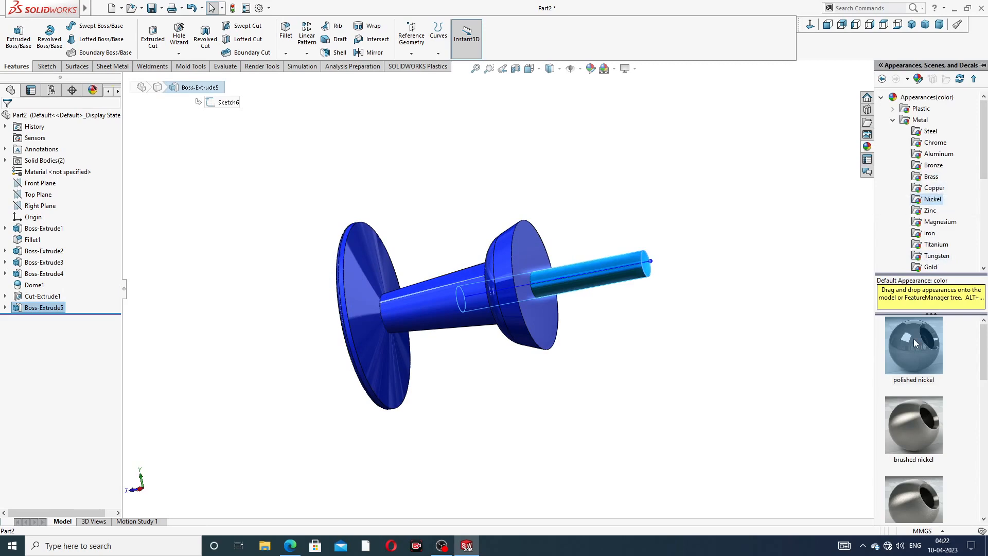
{"action": "double_click", "coordinate": [913, 339]}
{"action": "scroll", "coordinate": [602, 298], "scroll_direction": "down", "scroll_amount": 5}
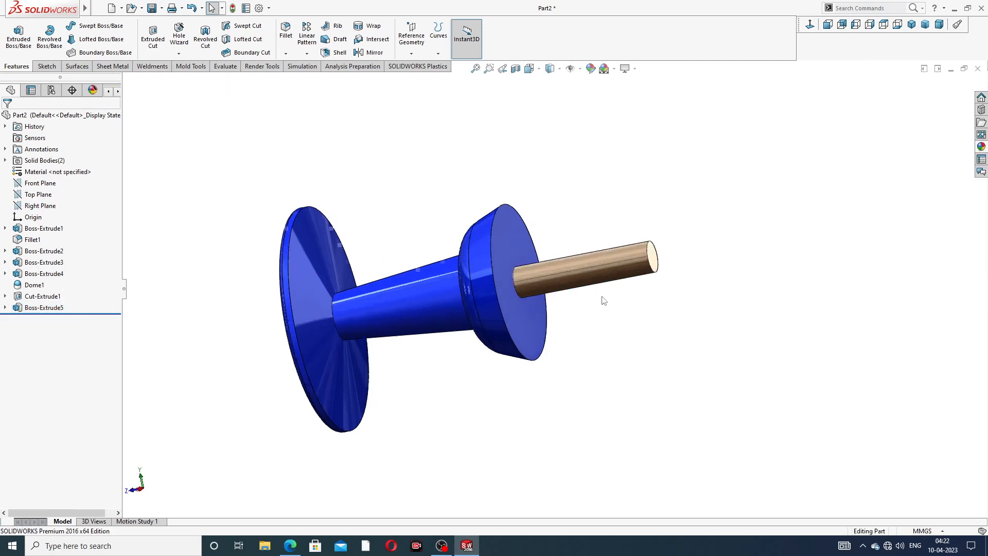
{"action": "middle_click_drag", "start_coordinate": [633, 336], "coordinate": [649, 332]}
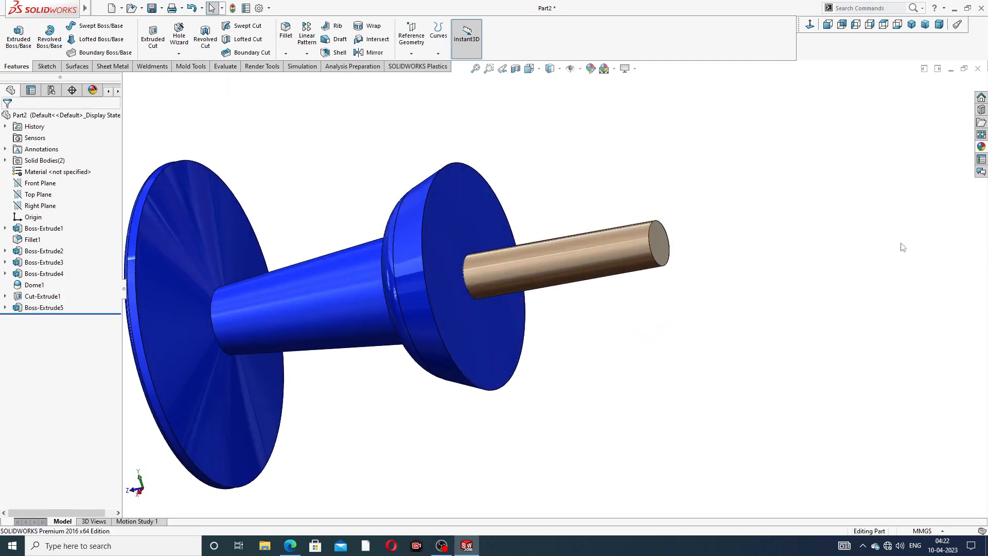
Step: Replace the needle extrusion's appearance with chromium plate
{"action": "left_click", "coordinate": [981, 147]}
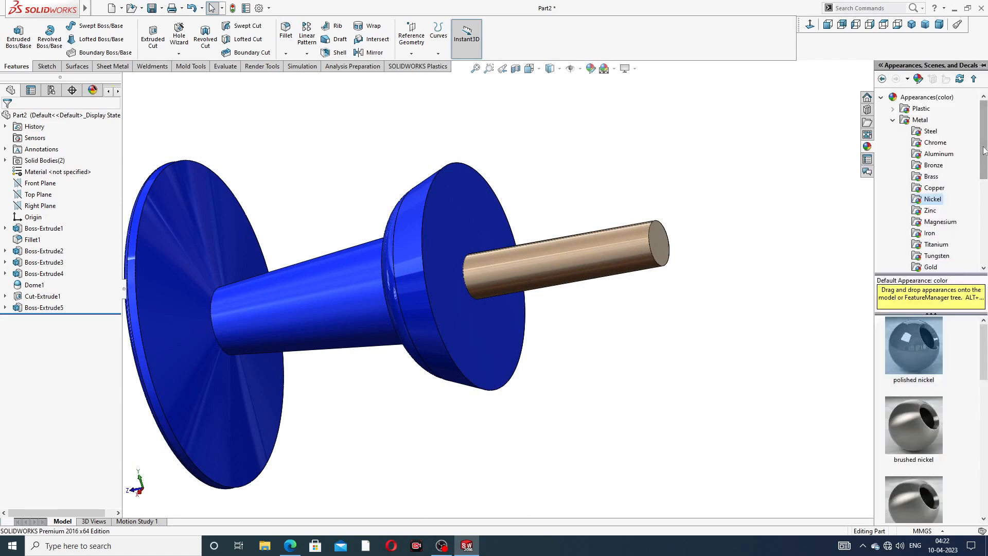
{"action": "left_click", "coordinate": [936, 144]}
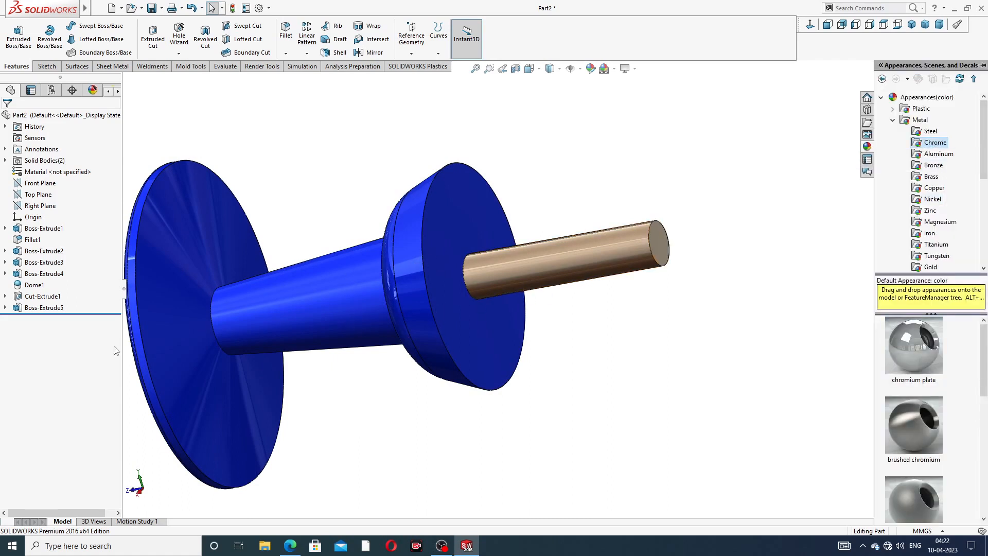
{"action": "left_click", "coordinate": [540, 260]}
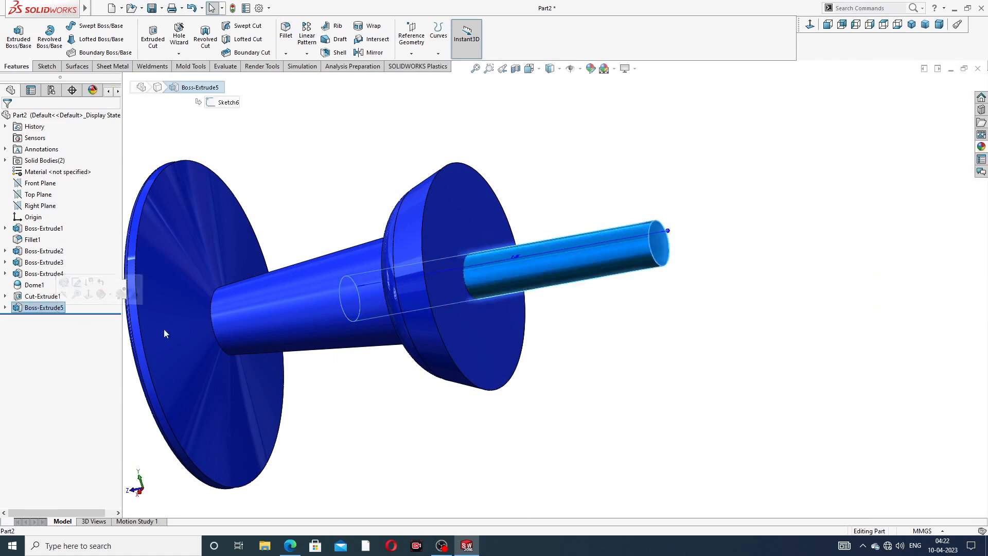
{"action": "left_click", "coordinate": [981, 147]}
{"action": "double_click", "coordinate": [920, 333]}
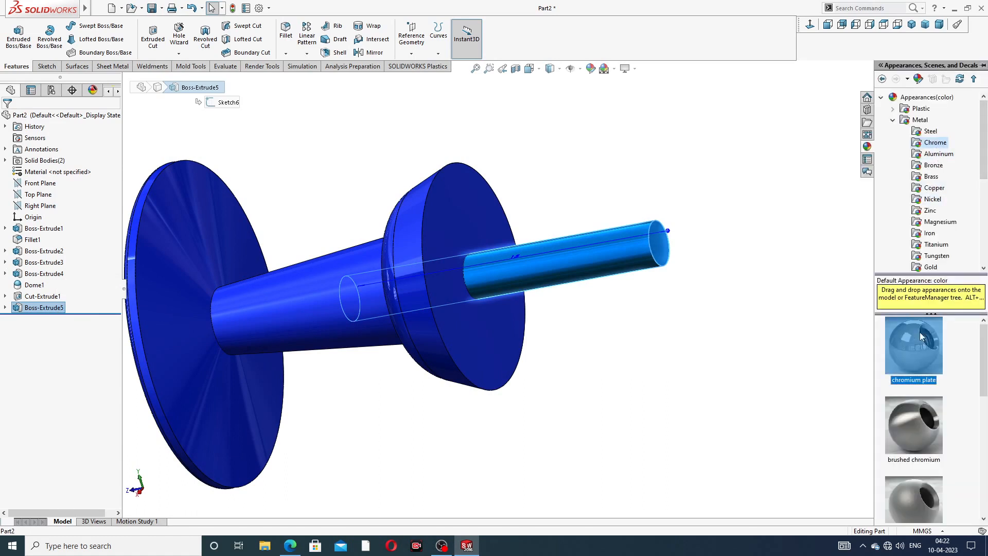
{"action": "left_click", "coordinate": [743, 340]}
Step: Open a sketch on the needle's flat free end face and convert its circular edge into sketch geometry
{"action": "scroll", "coordinate": [767, 326], "scroll_direction": "up", "scroll_amount": 3}
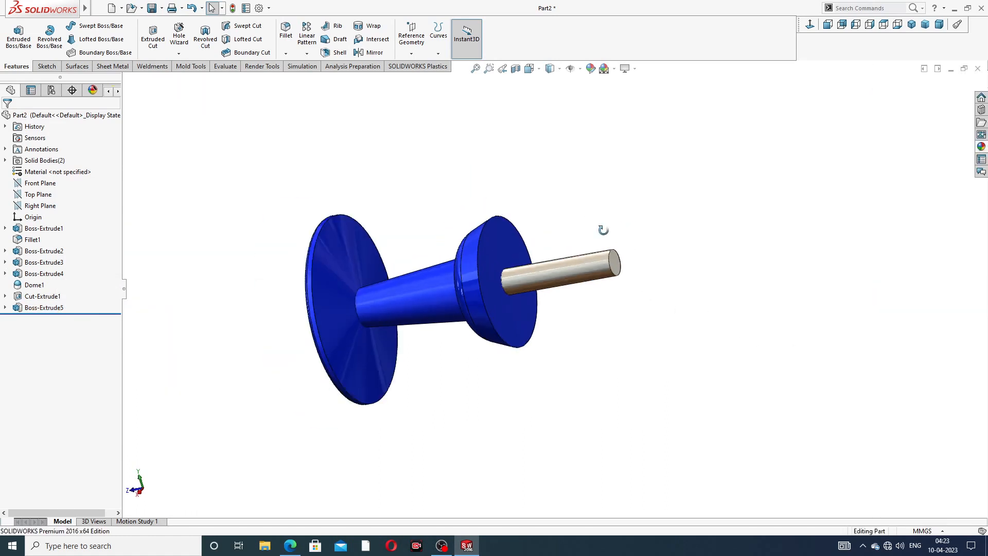
{"action": "middle_click_drag", "start_coordinate": [604, 230], "coordinate": [604, 240]}
{"action": "scroll", "coordinate": [534, 288], "scroll_direction": "down", "scroll_amount": 2}
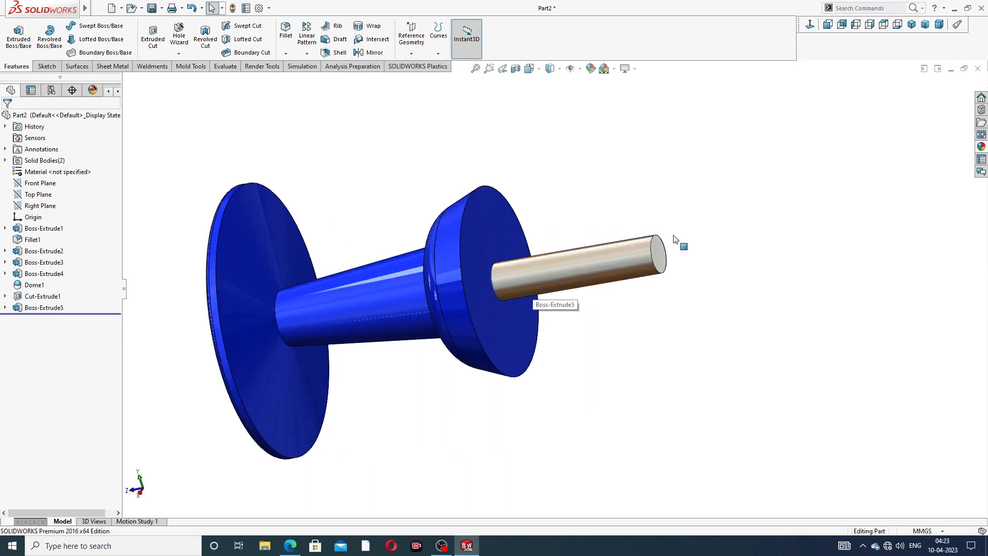
{"action": "mouse_move", "coordinate": [675, 239]}
{"action": "middle_mouse_down"}
{"action": "mouse_move", "coordinate": [640, 240]}
{"action": "mouse_move", "coordinate": [690, 243]}
{"action": "middle_mouse_up"}
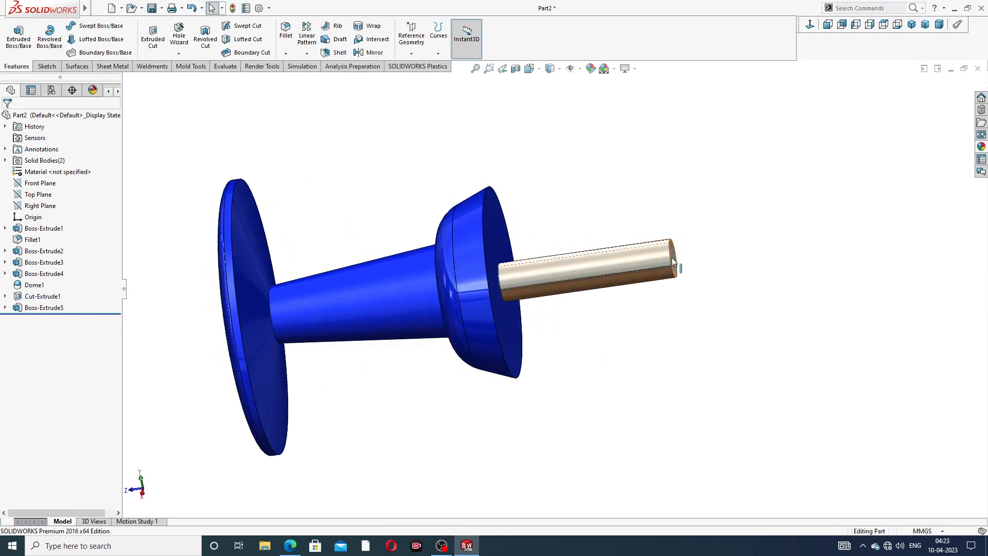
{"action": "scroll", "coordinate": [679, 260], "scroll_direction": "down", "scroll_amount": 4}
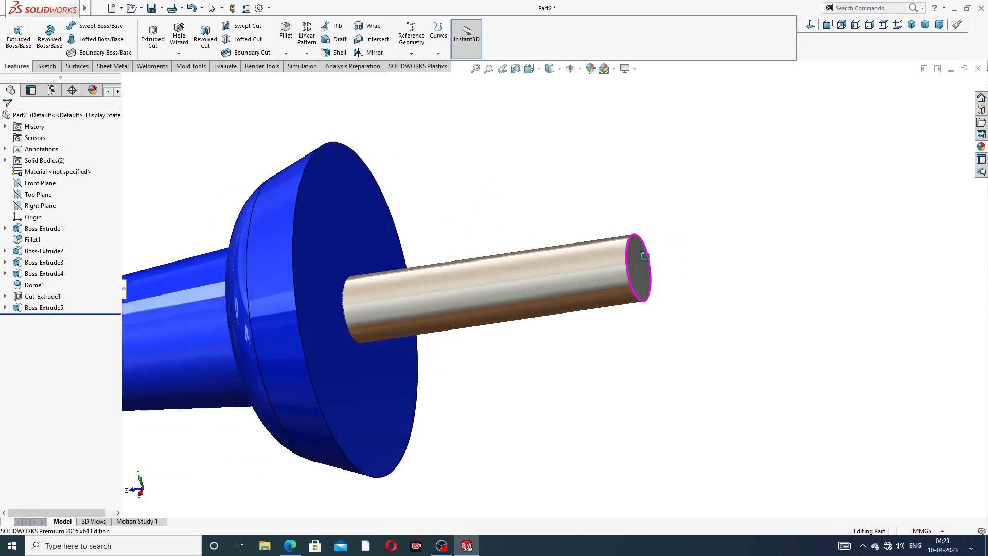
{"action": "left_click", "coordinate": [641, 261]}
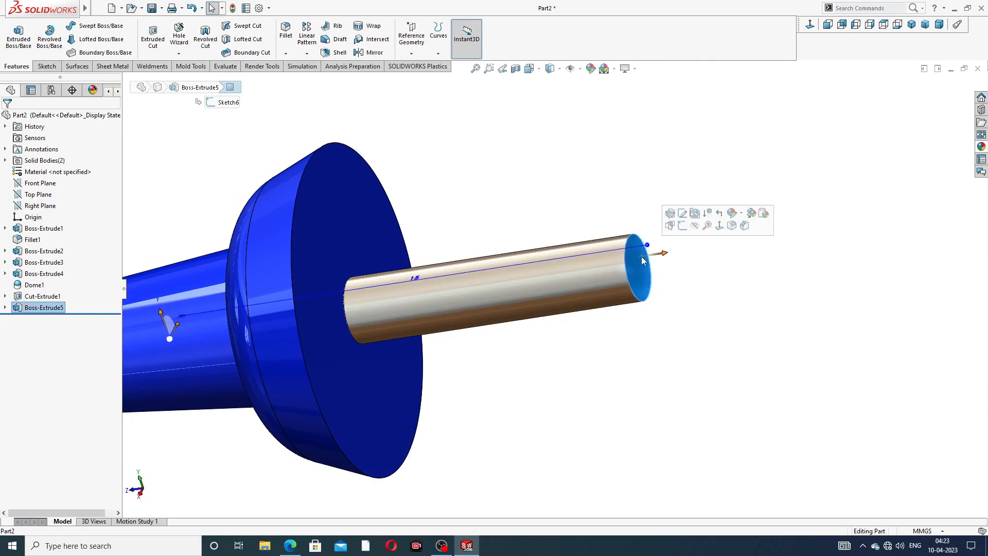
{"action": "left_click", "coordinate": [671, 228]}
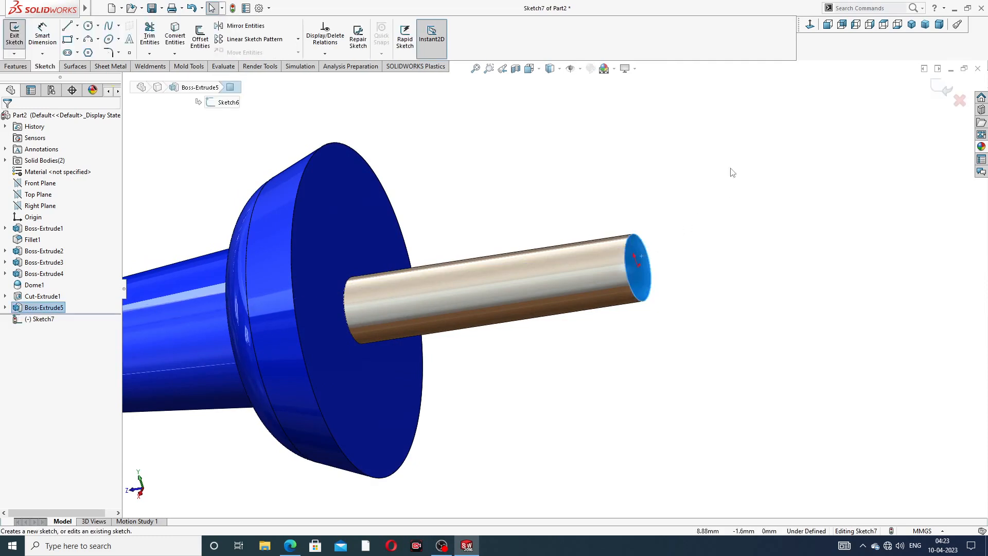
{"action": "left_click", "coordinate": [181, 39]}
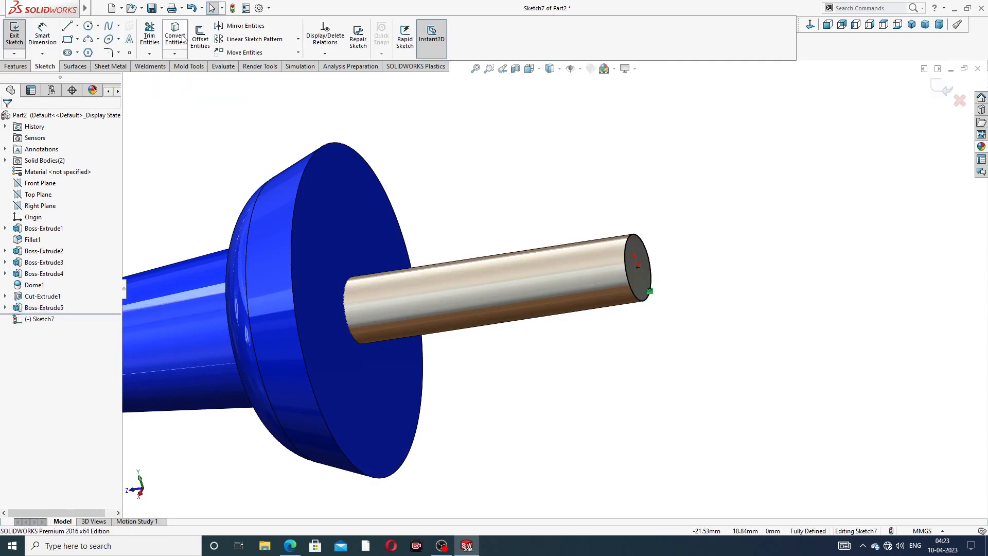
Step: Extrude the converted circle 3 mm outward from the needle's end with a 19° inward draft to form a pointed tip
{"action": "left_click", "coordinate": [16, 66]}
{"action": "left_click", "coordinate": [19, 41]}
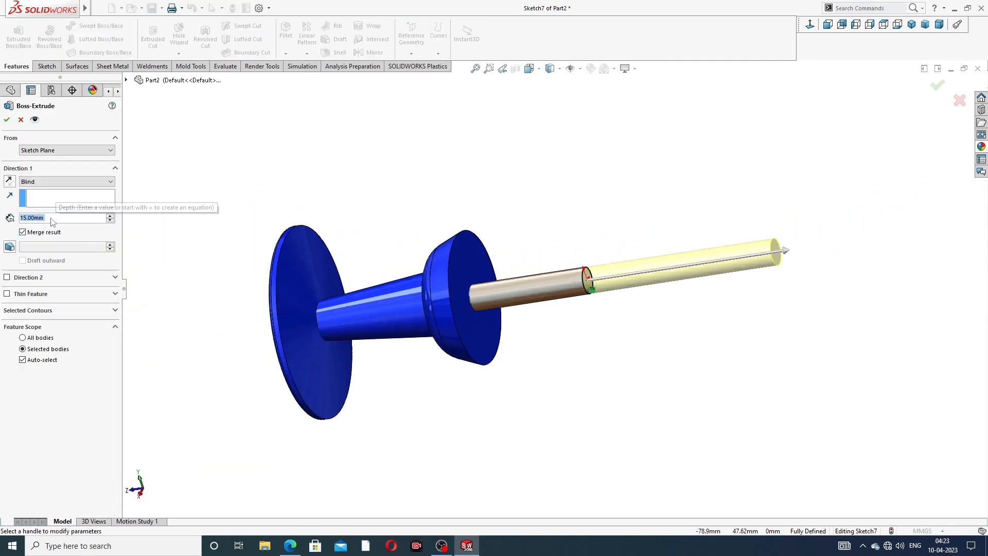
{"action": "type", "text": "3"}
{"action": "key", "text": "Return"}
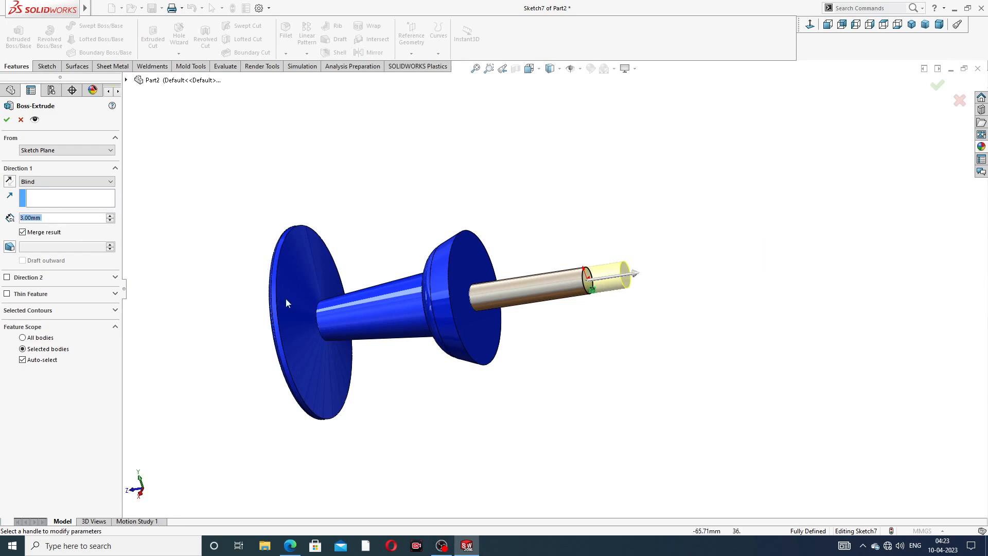
{"action": "left_click", "coordinate": [10, 247]}
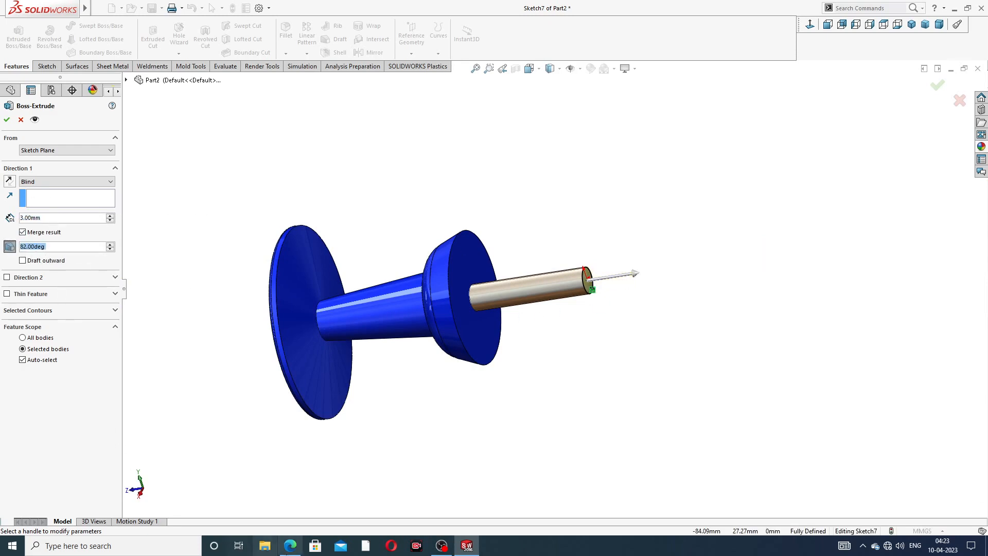
{"action": "left_click", "coordinate": [290, 548]}
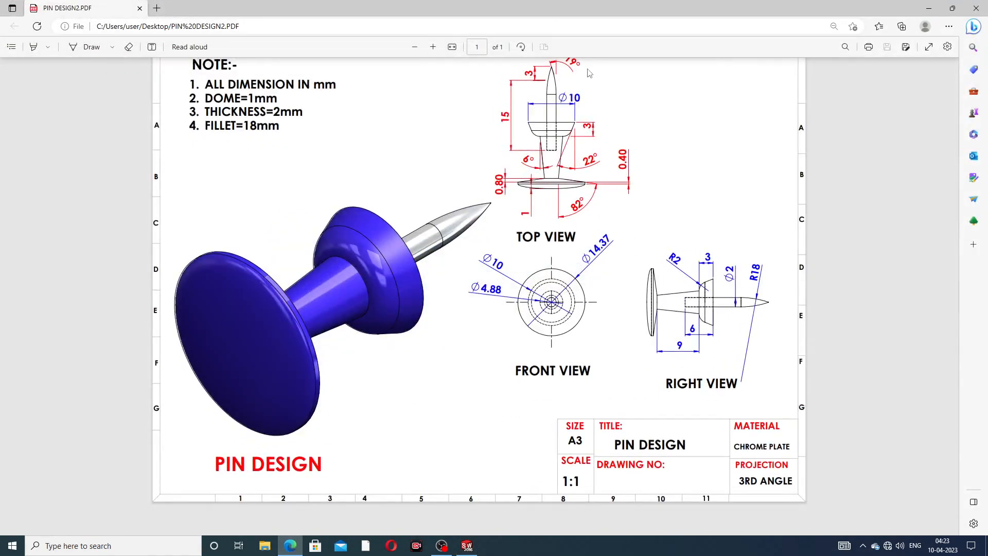
{"action": "left_click", "coordinate": [290, 546]}
{"action": "left_click", "coordinate": [58, 249]}
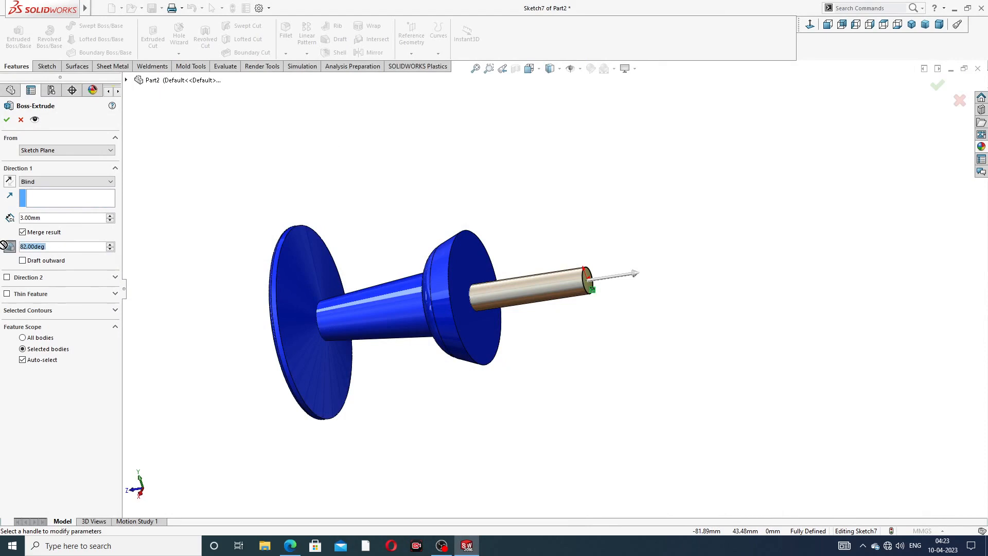
{"action": "type", "text": "19"}
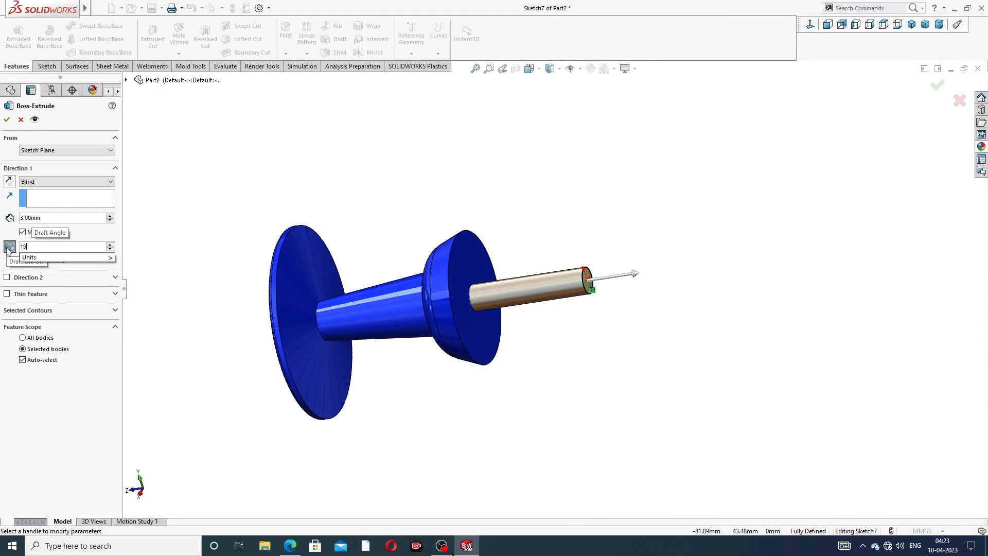
{"action": "key", "text": "Return"}
{"action": "scroll", "coordinate": [584, 293], "scroll_direction": "down", "scroll_amount": 5}
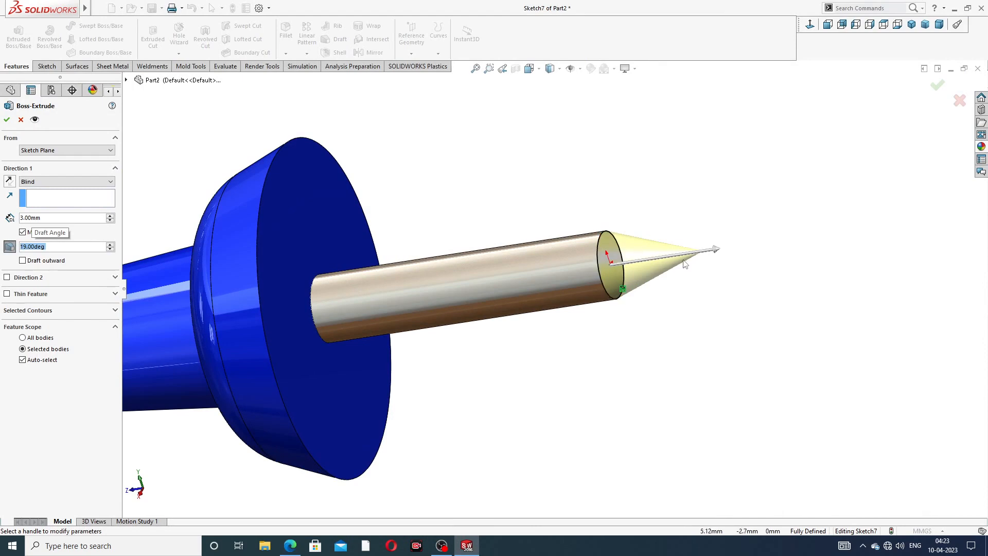
{"action": "middle_click_drag", "start_coordinate": [642, 260], "coordinate": [697, 276]}
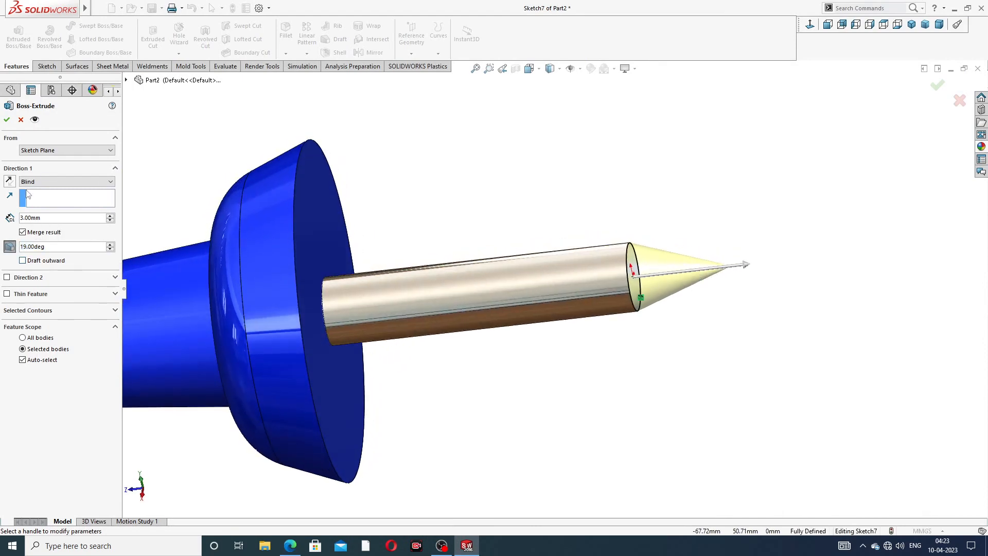
{"action": "left_click", "coordinate": [7, 120]}
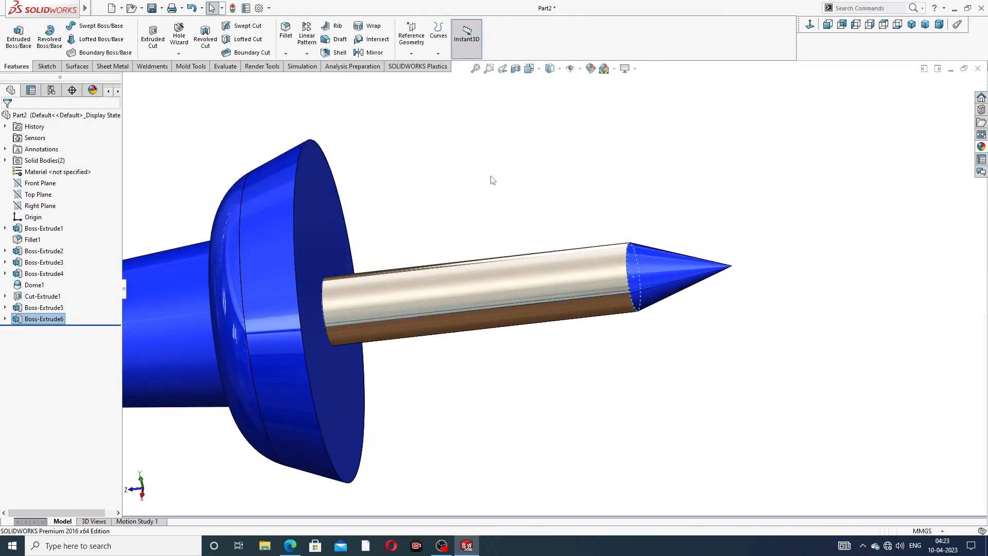
Step: Apply the chromium plate appearance to the needle's conical tip extrusion
{"action": "left_click", "coordinate": [32, 319]}
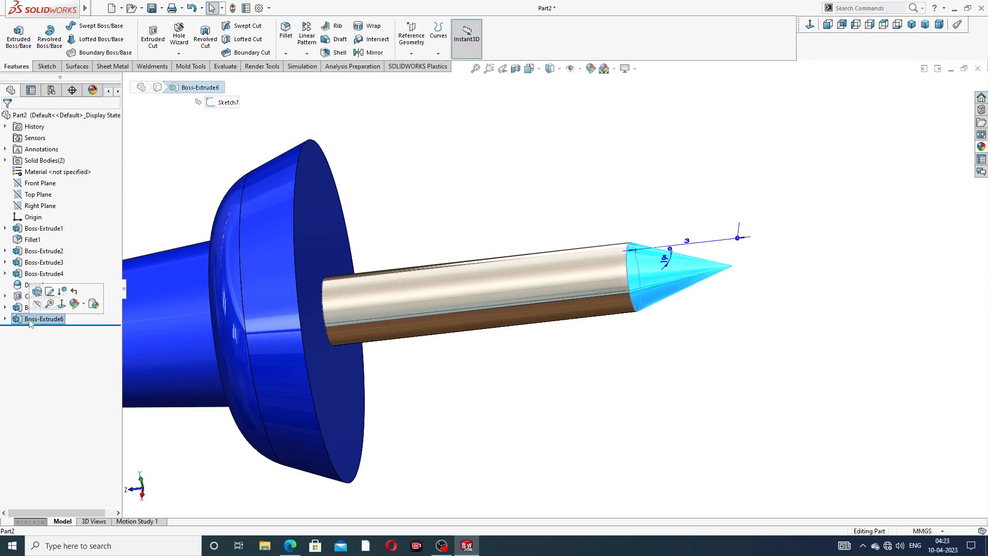
{"action": "left_click", "coordinate": [982, 146]}
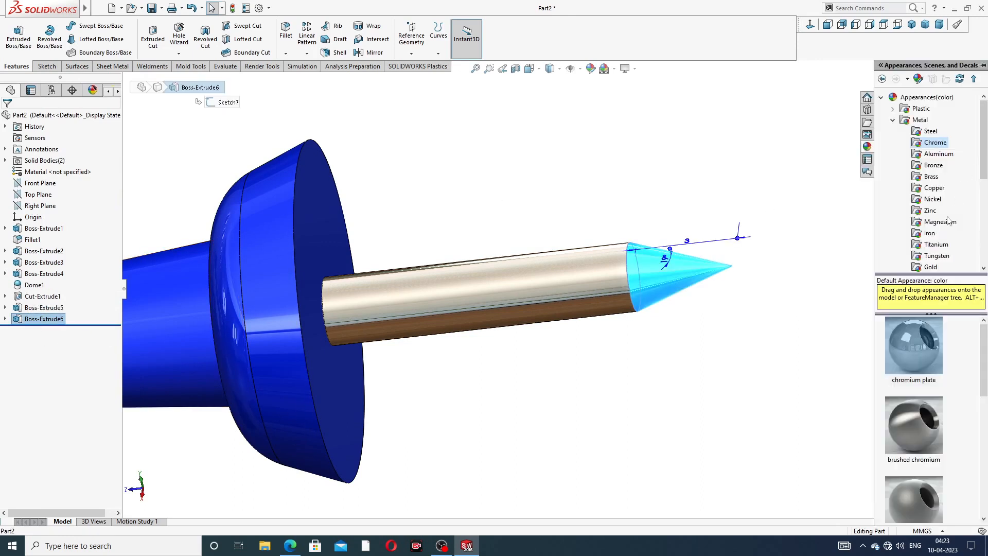
{"action": "double_click", "coordinate": [917, 340]}
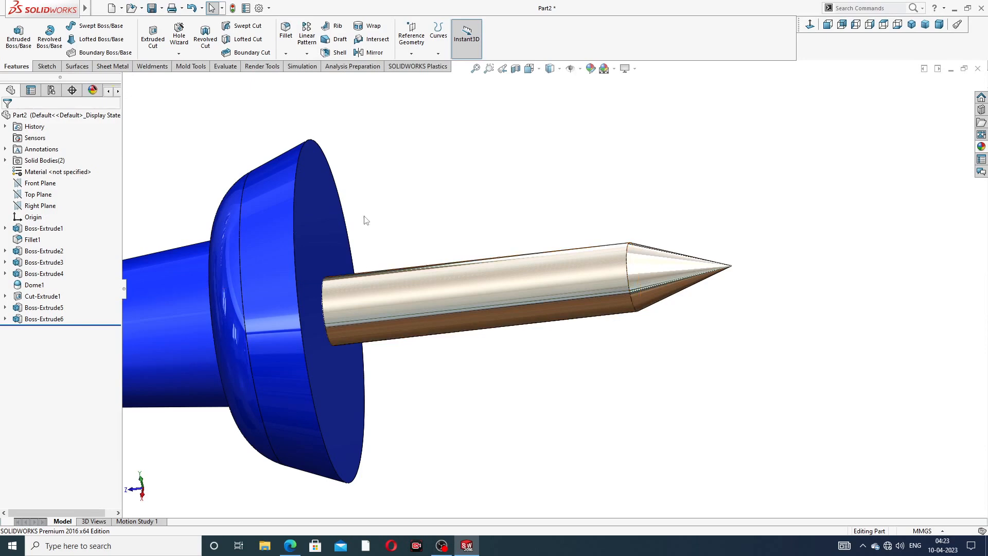
{"action": "scroll", "coordinate": [393, 196], "scroll_direction": "up", "scroll_amount": 2}
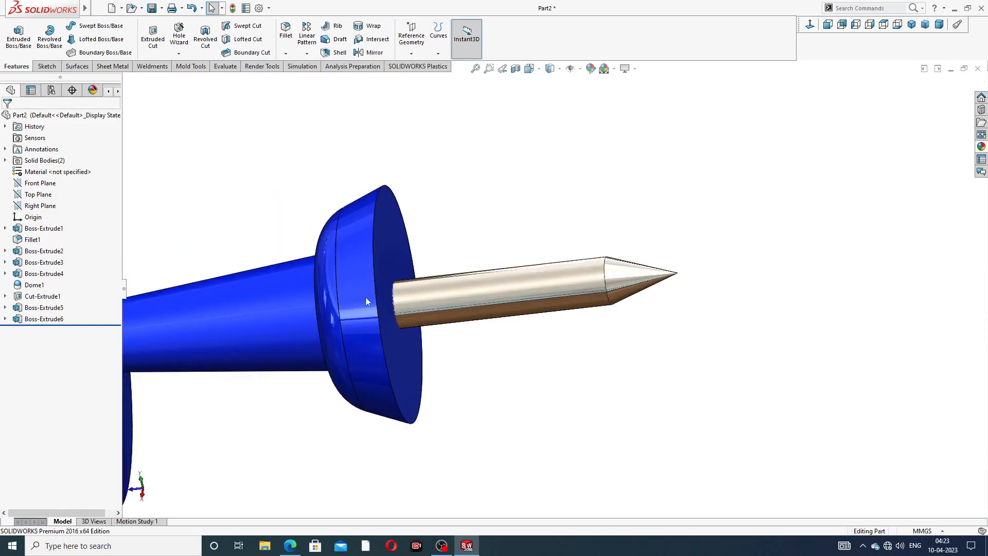
Step: Fillet the circular edge between the needle shaft and its conical tip with an 18 mm radius, as given in the drawing
{"action": "left_click", "coordinate": [291, 547]}
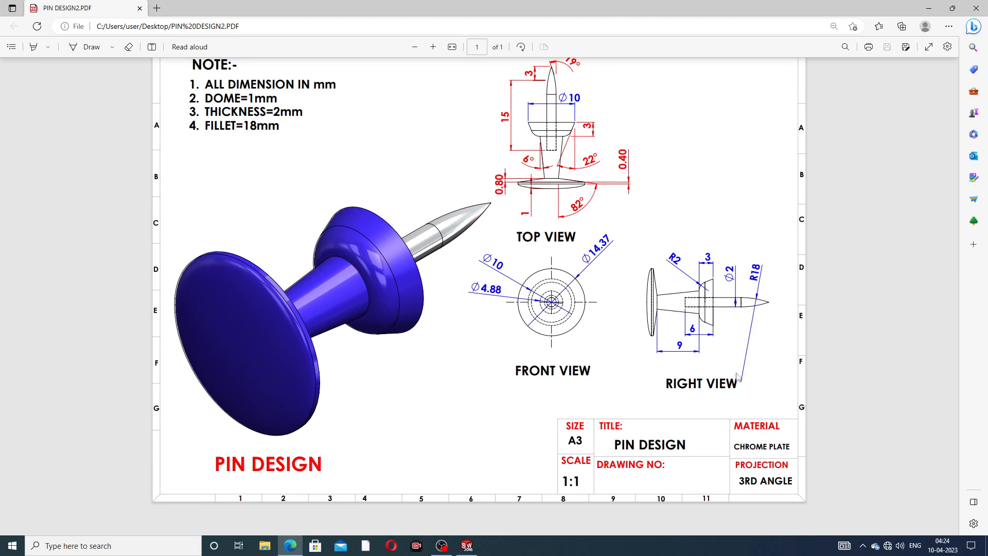
{"action": "left_click", "coordinate": [290, 545]}
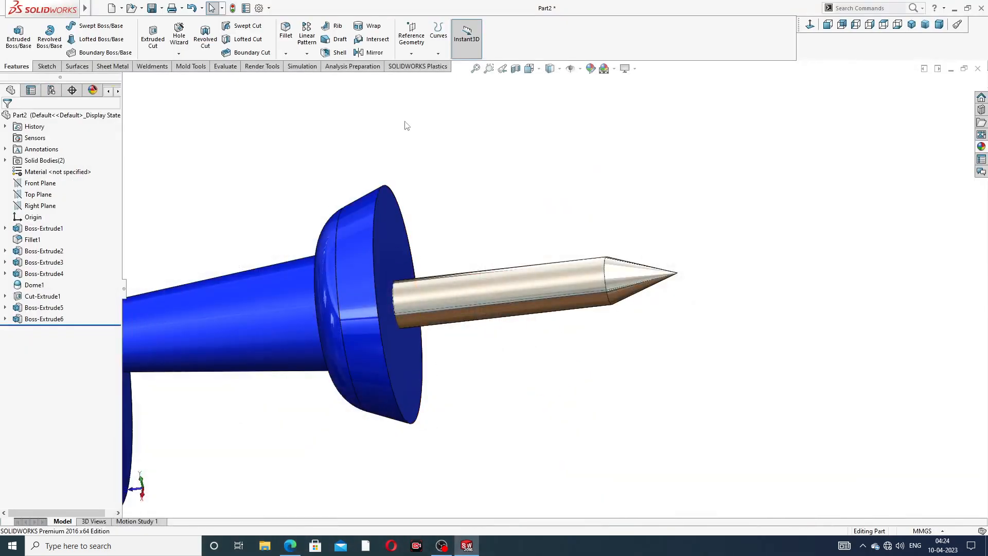
{"action": "left_click", "coordinate": [286, 30]}
{"action": "scroll", "coordinate": [539, 286], "scroll_direction": "down", "scroll_amount": 2}
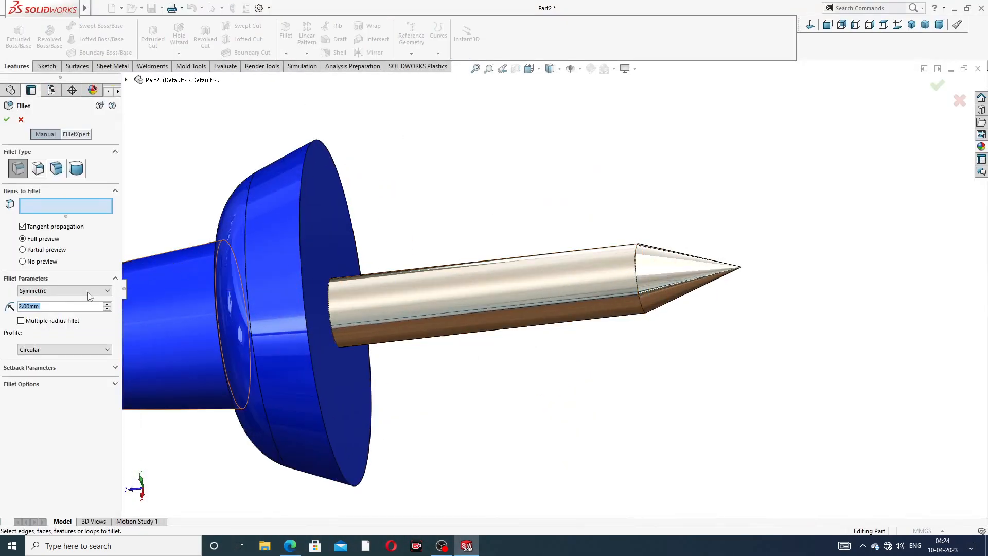
{"action": "type", "text": "18"}
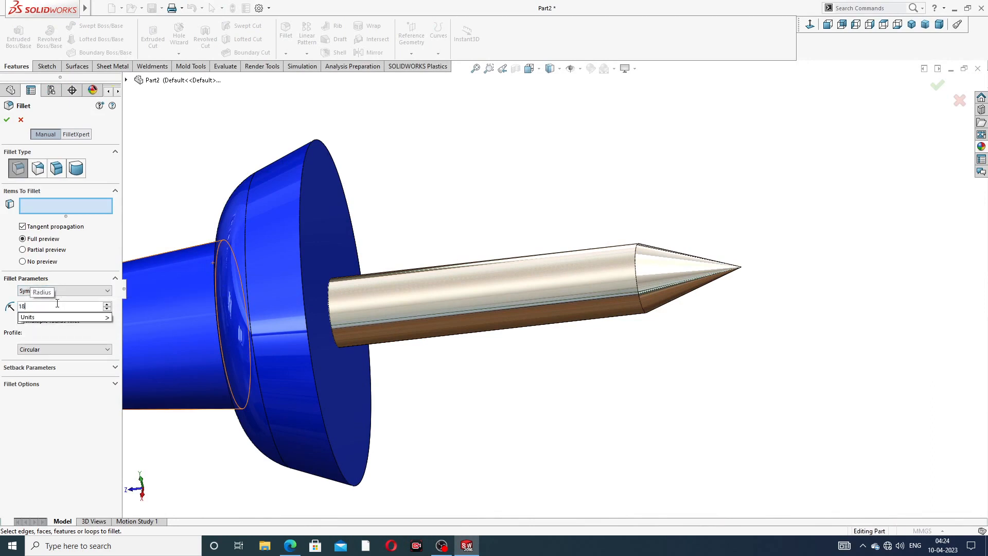
{"action": "key", "text": "Return"}
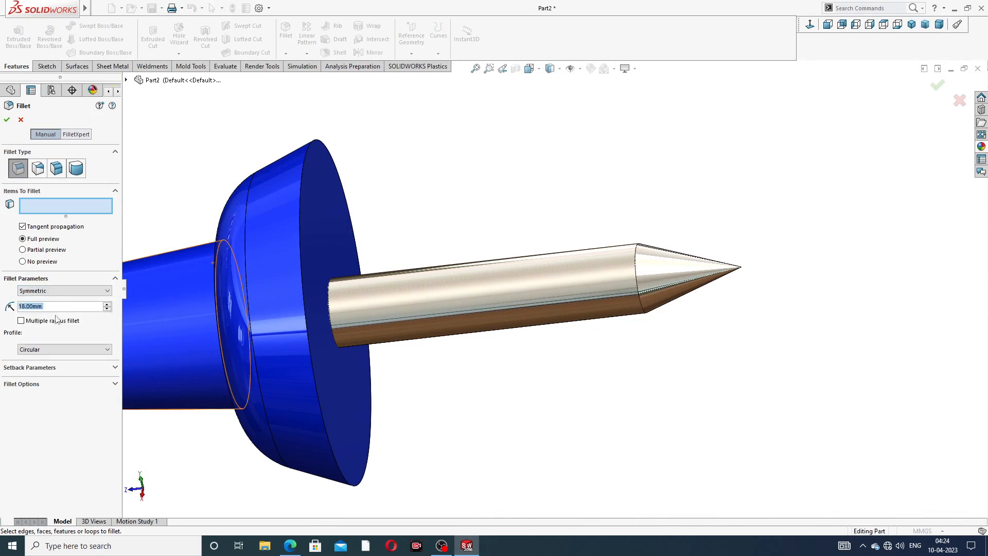
{"action": "left_click", "coordinate": [640, 261]}
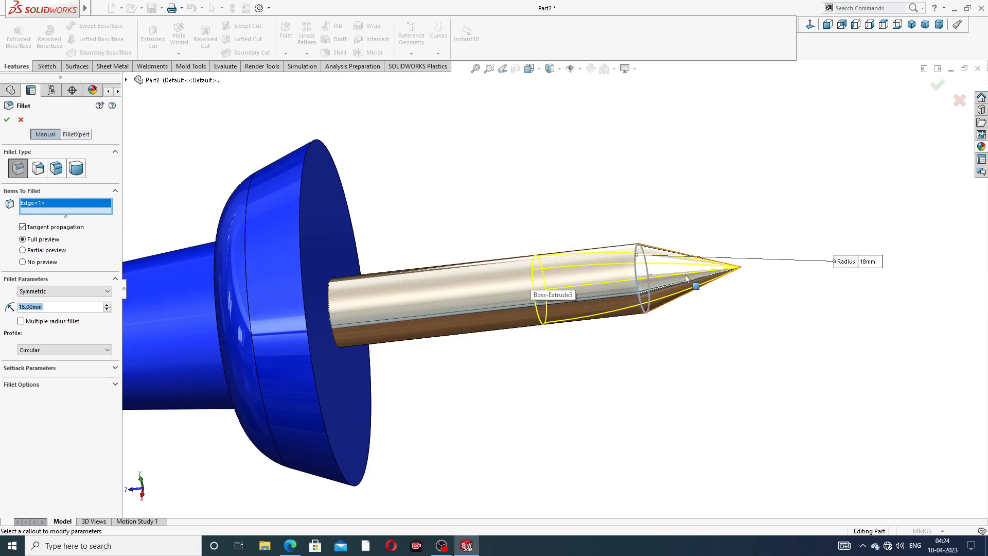
{"action": "left_click", "coordinate": [7, 119]}
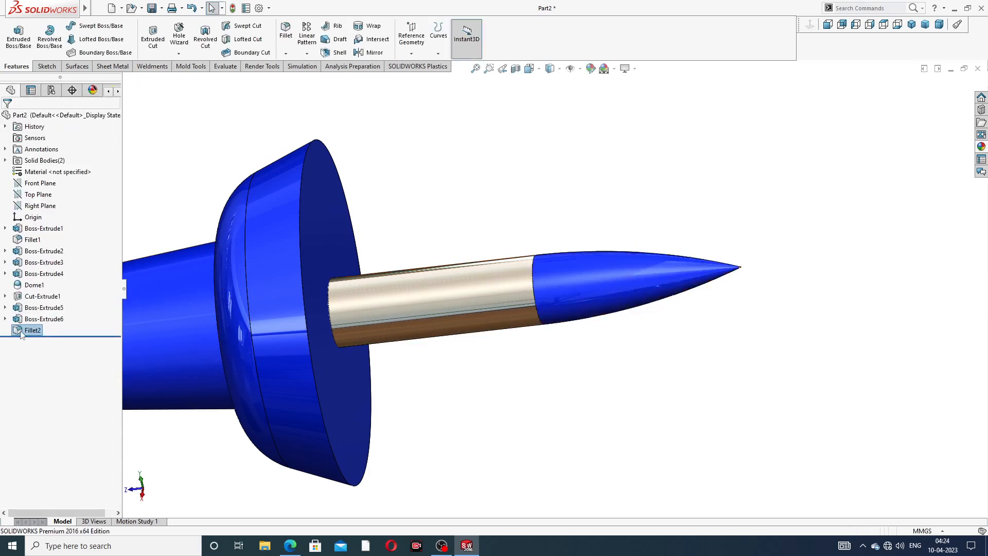
Step: Apply the chromium plate appearance to the fillet on the needle's tip
{"action": "left_click", "coordinate": [35, 329]}
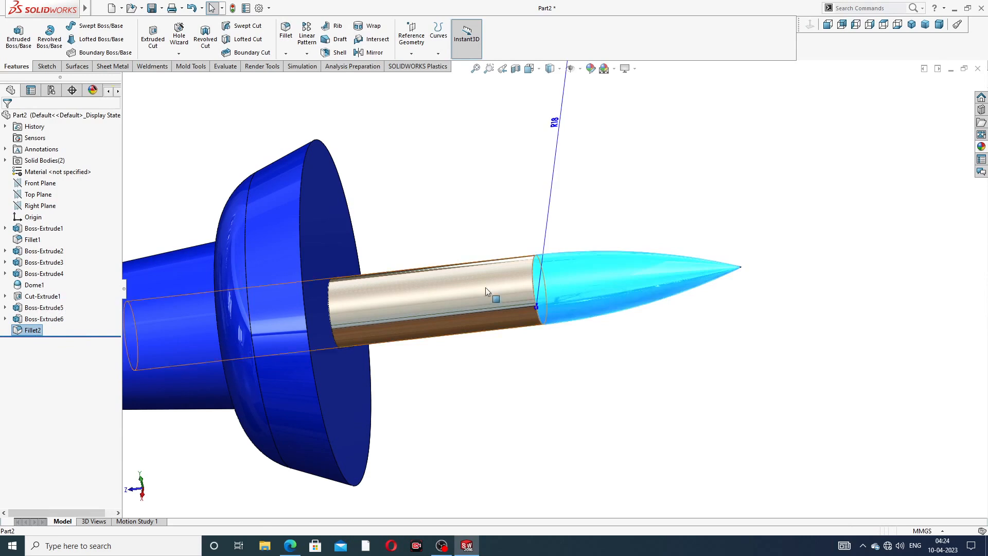
{"action": "left_click", "coordinate": [980, 146]}
{"action": "left_click_drag", "start_coordinate": [913, 345], "coordinate": [746, 279]}
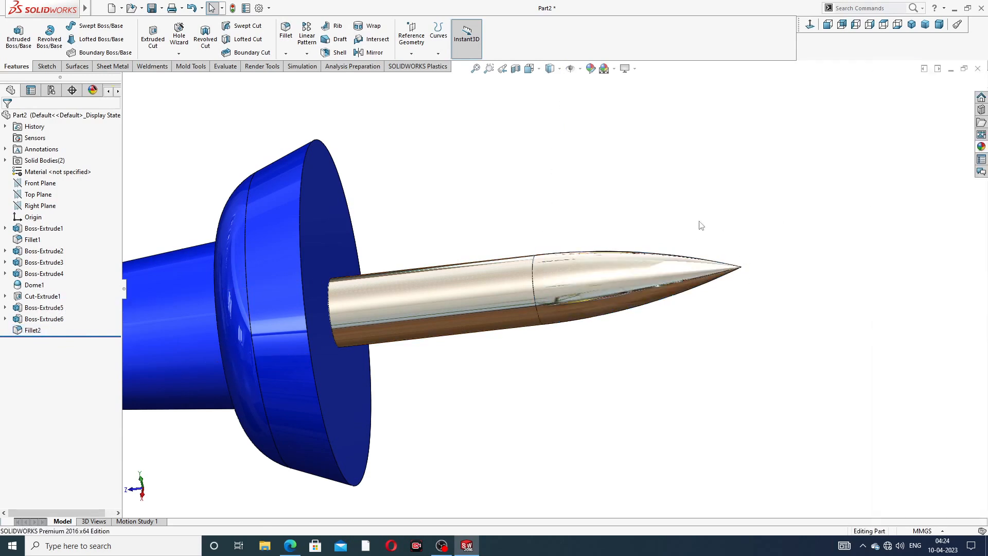
{"action": "scroll", "coordinate": [578, 214], "scroll_direction": "up", "scroll_amount": 5}
{"action": "scroll", "coordinate": [501, 330], "scroll_direction": "down", "scroll_amount": 3}
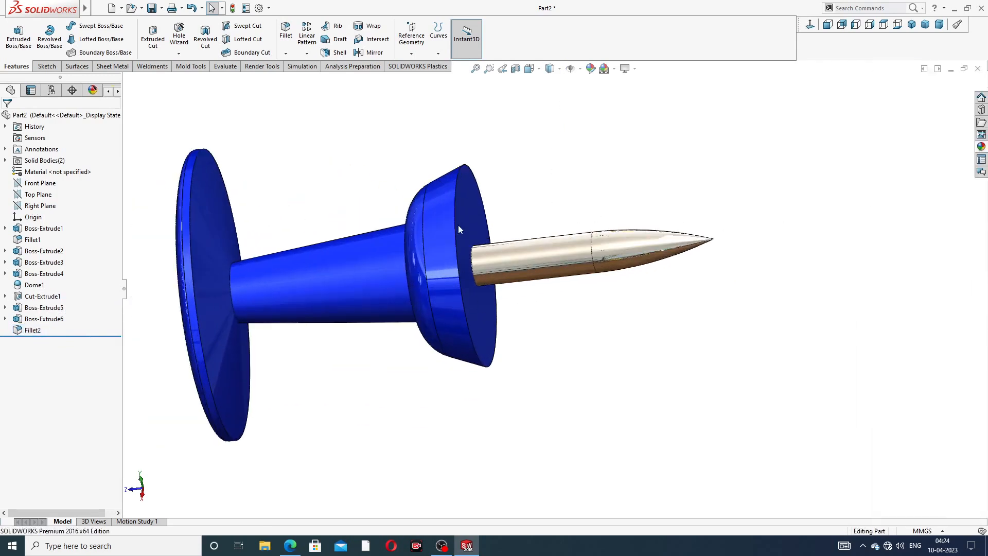
{"action": "middle_click_drag", "start_coordinate": [463, 223], "coordinate": [397, 261]}
{"action": "scroll", "coordinate": [397, 262], "scroll_direction": "down", "scroll_amount": 2}
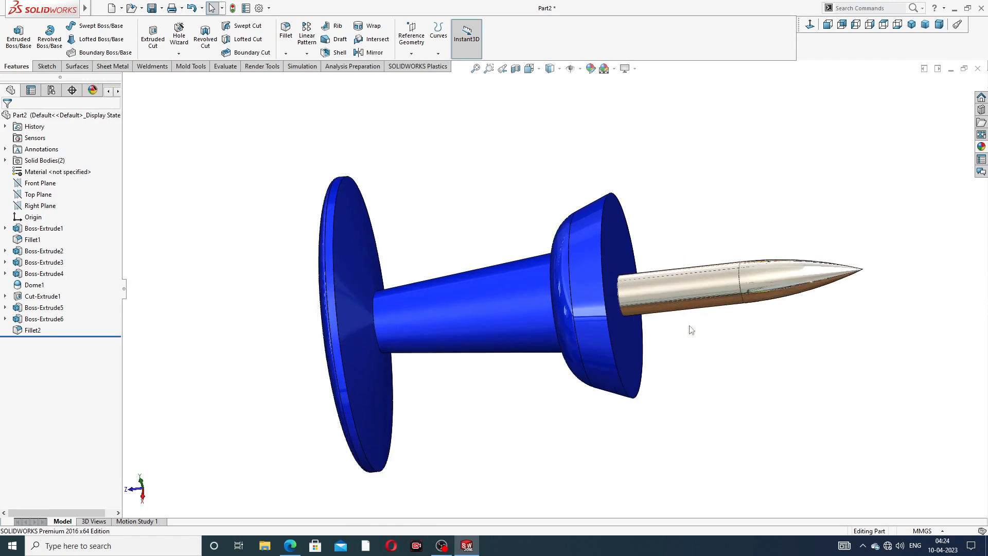
{"action": "middle_click_drag", "start_coordinate": [717, 326], "coordinate": [637, 373]}
{"action": "scroll", "coordinate": [632, 380], "scroll_direction": "down", "scroll_amount": 2}
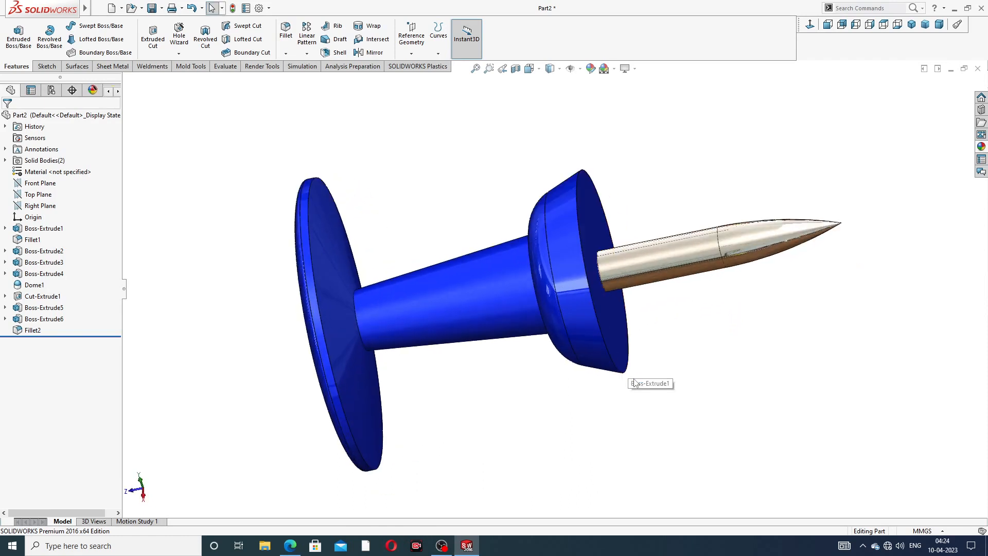
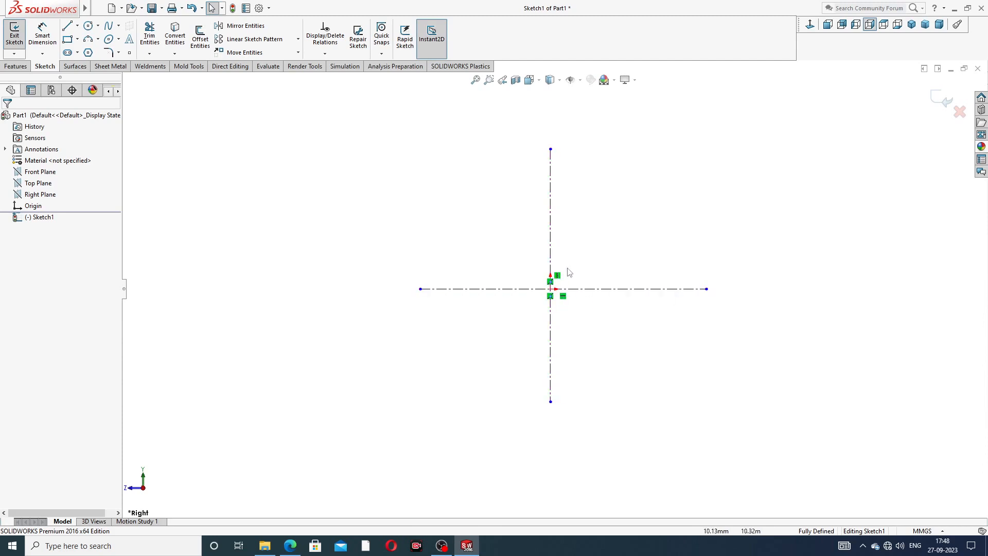
Step: Sketch a closed profile on the horizontal centreline: outer side about 27 mm, 90° concave corner arc of about 6.6 mm radius, upper edge about 7.3 mm
{"action": "scroll", "coordinate": [596, 243], "scroll_direction": "down", "scroll_amount": 2}
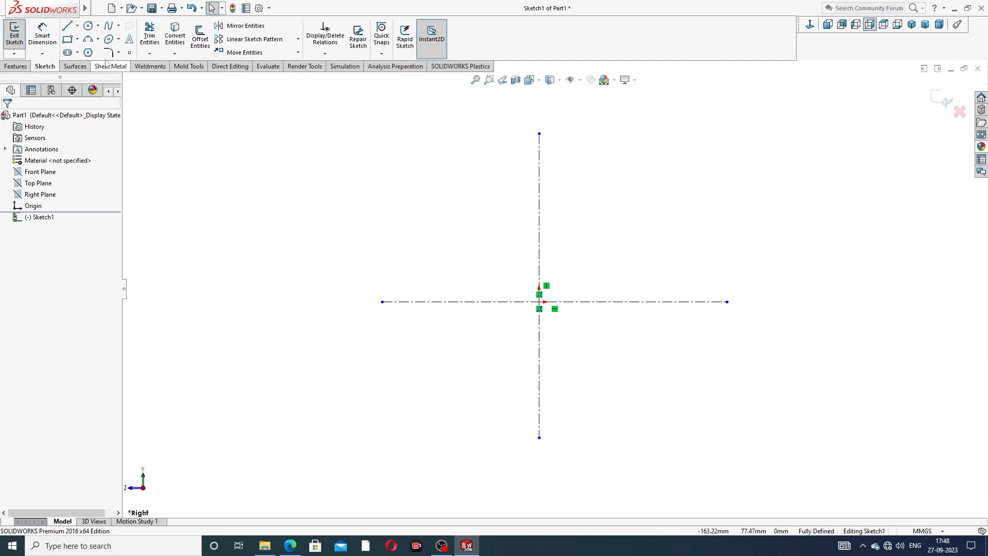
{"action": "left_click", "coordinate": [67, 25]}
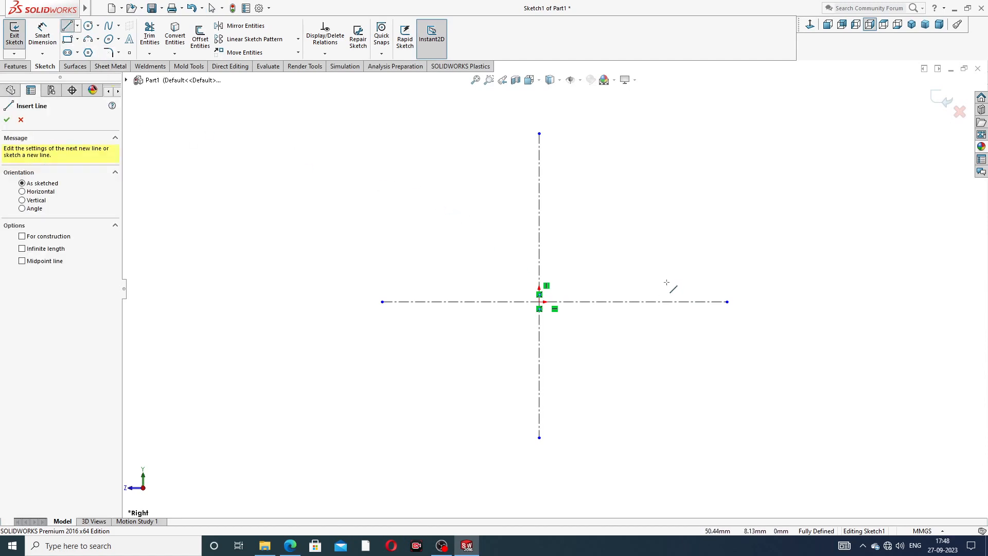
{"action": "left_click", "coordinate": [573, 302]}
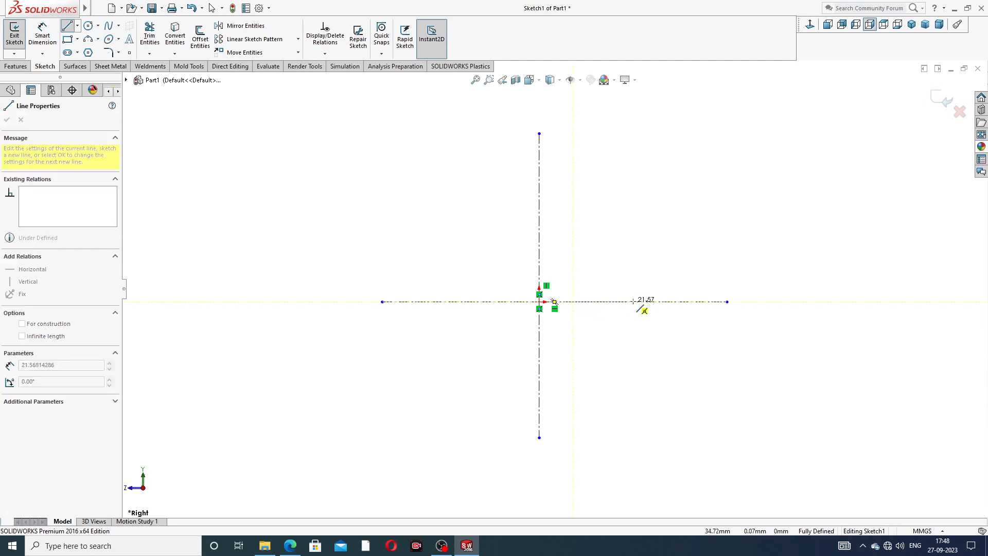
{"action": "left_click", "coordinate": [661, 301]}
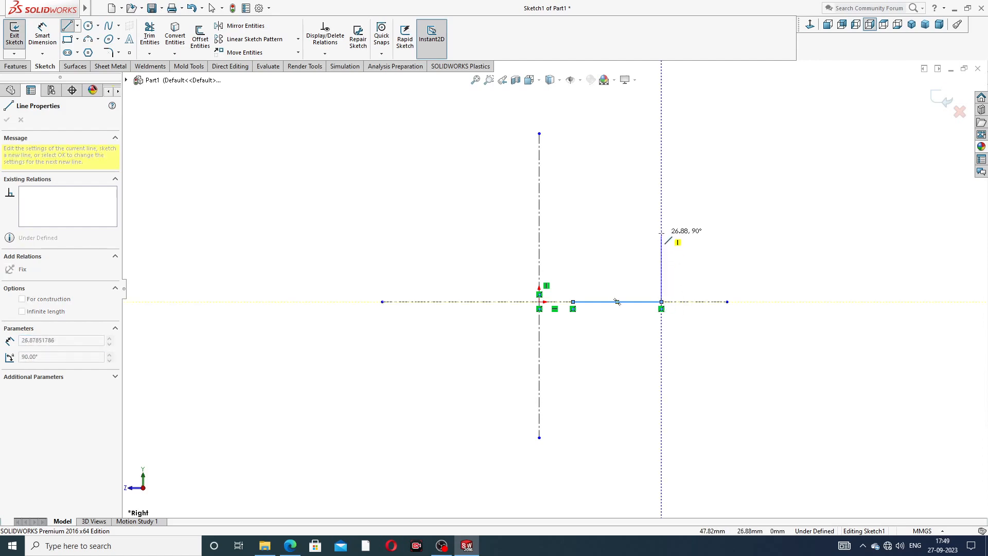
{"action": "left_click", "coordinate": [661, 233]}
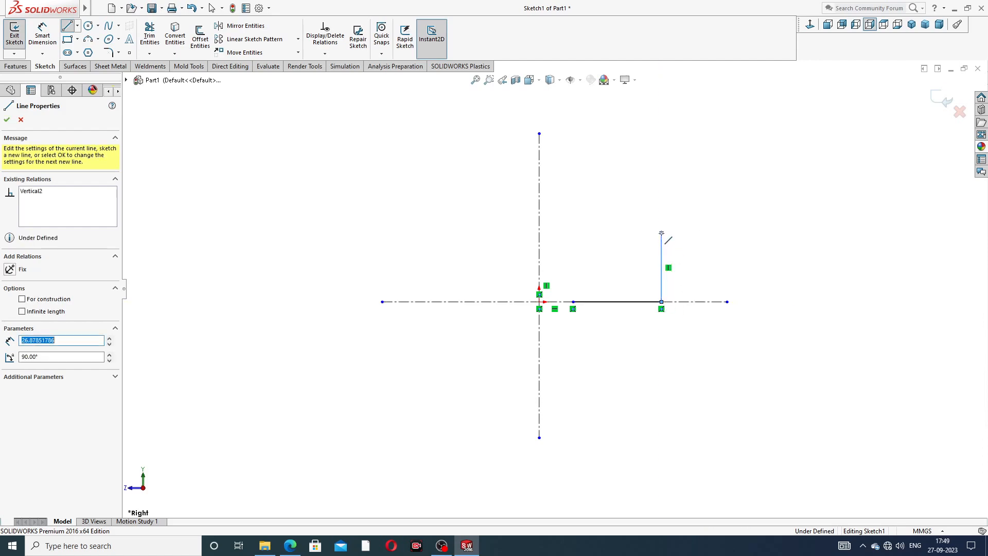
{"action": "left_click", "coordinate": [609, 234]}
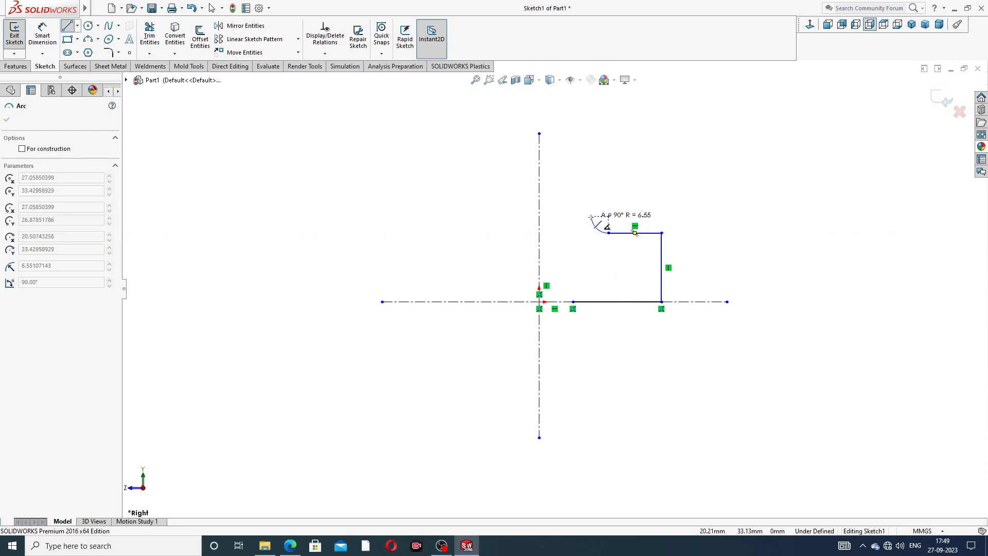
{"action": "left_click", "coordinate": [591, 215]}
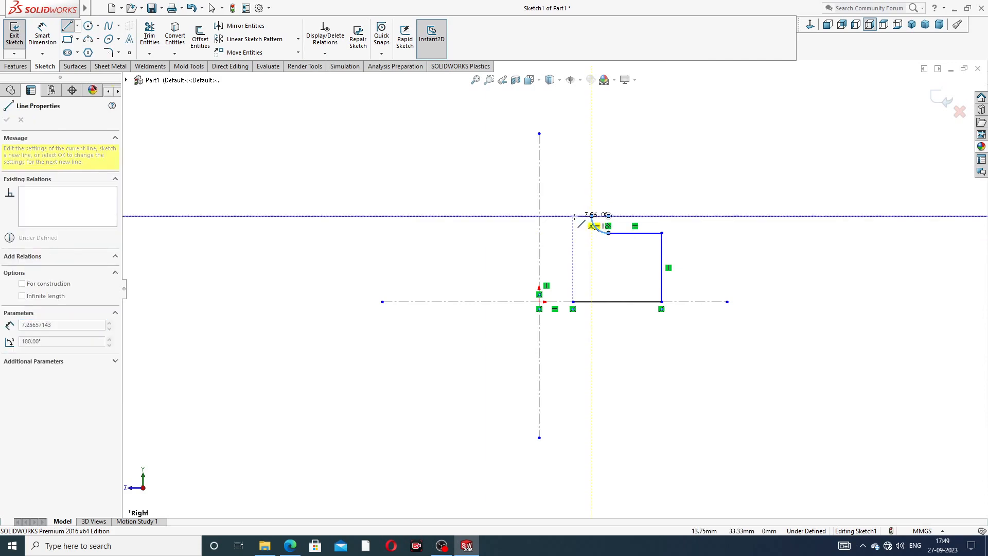
{"action": "left_click", "coordinate": [573, 216]}
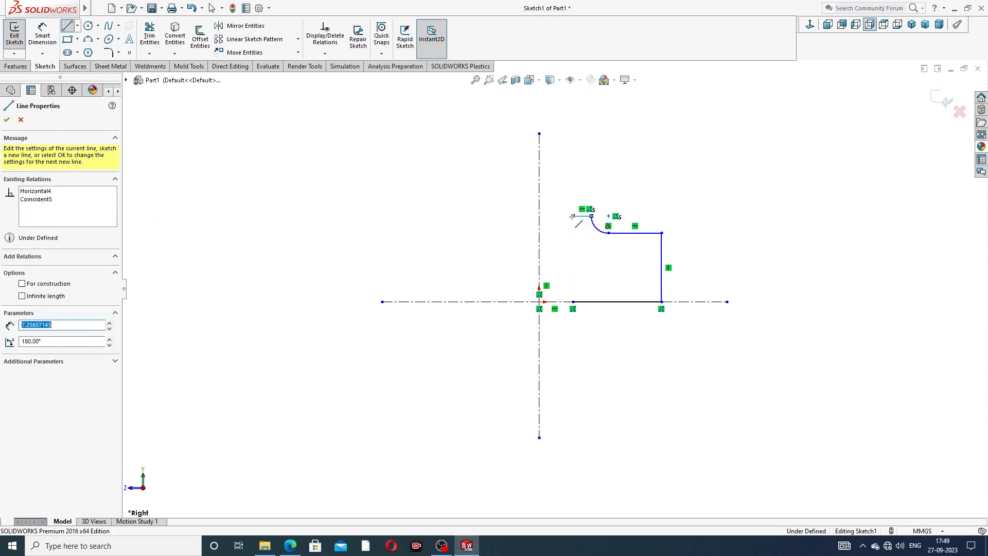
{"action": "left_click", "coordinate": [574, 302]}
{"action": "right_click", "coordinate": [675, 196]}
{"action": "left_click", "coordinate": [698, 207]}
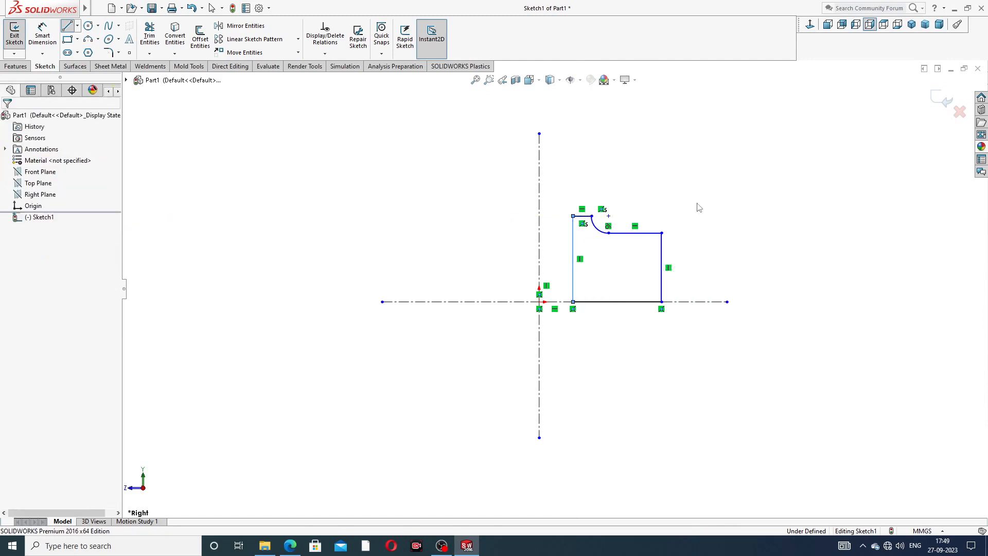
Step: Check the bridge-of-valve drawing and dimension the profile's inner vertical edge 14 mm from the vertical centreline
{"action": "scroll", "coordinate": [628, 232], "scroll_direction": "down", "scroll_amount": 1}
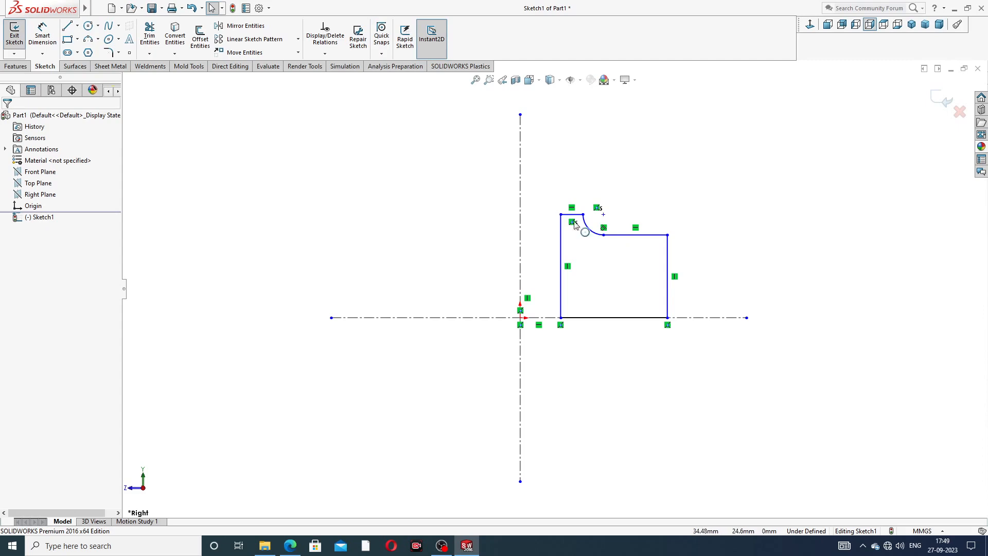
{"action": "left_click", "coordinate": [51, 43]}
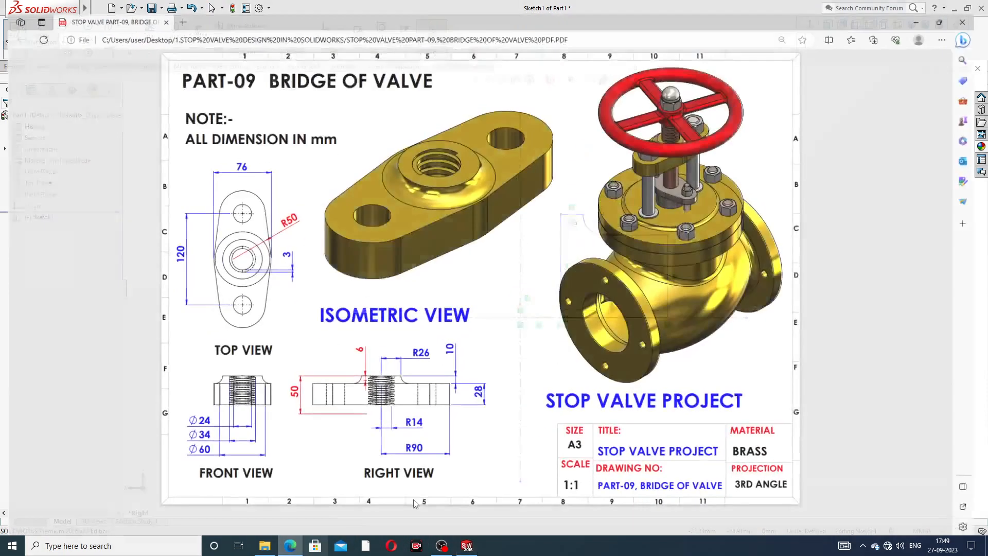
{"action": "left_click", "coordinate": [290, 546]}
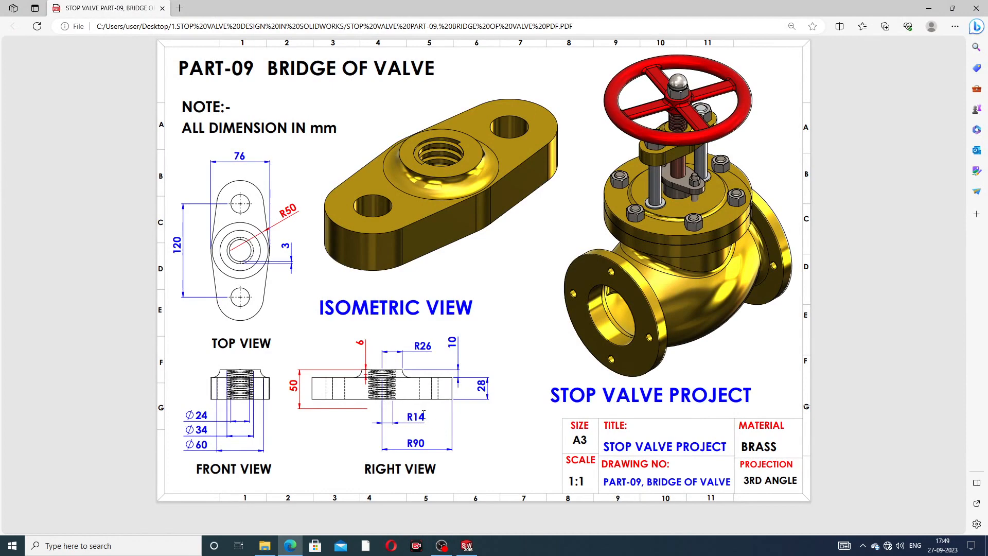
{"action": "left_click", "coordinate": [292, 546]}
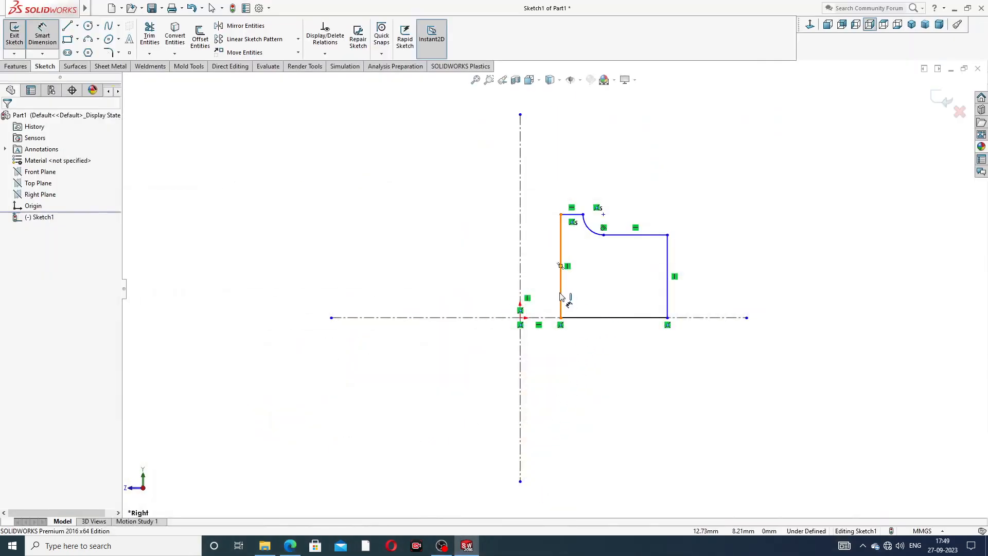
{"action": "left_click_drag", "start_coordinate": [561, 295], "coordinate": [524, 284]}
{"action": "left_click", "coordinate": [521, 285]}
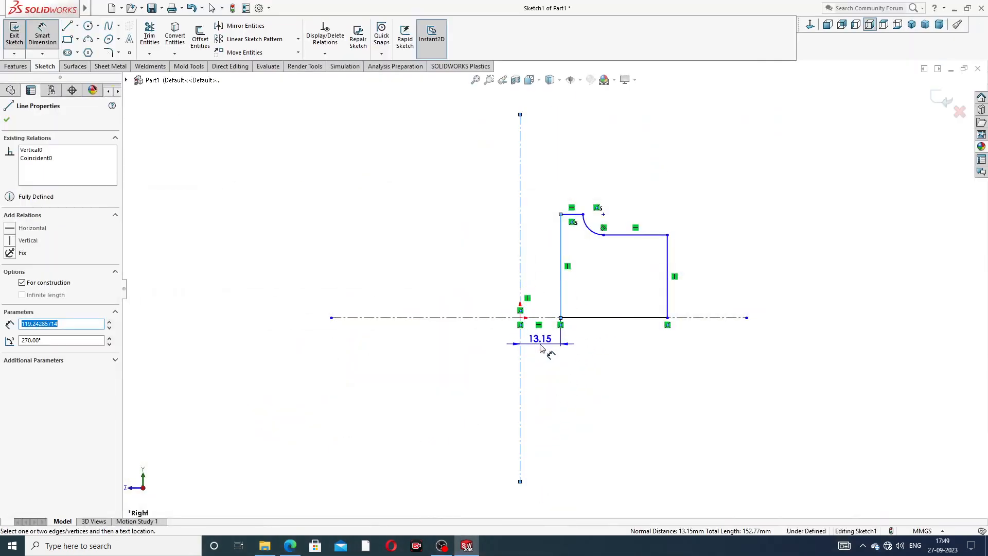
{"action": "left_click", "coordinate": [539, 344]}
{"action": "type", "text": "14"}
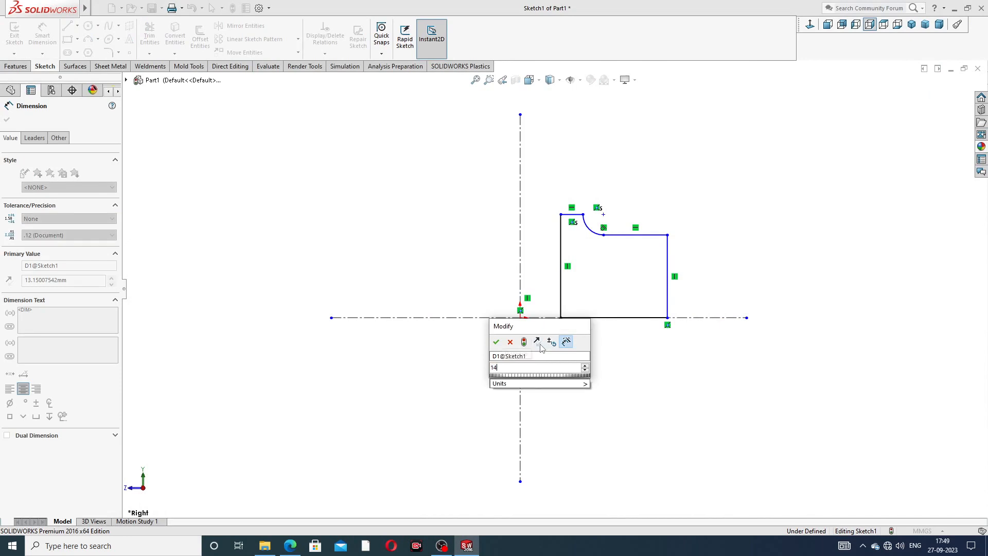
{"action": "key", "text": "Return"}
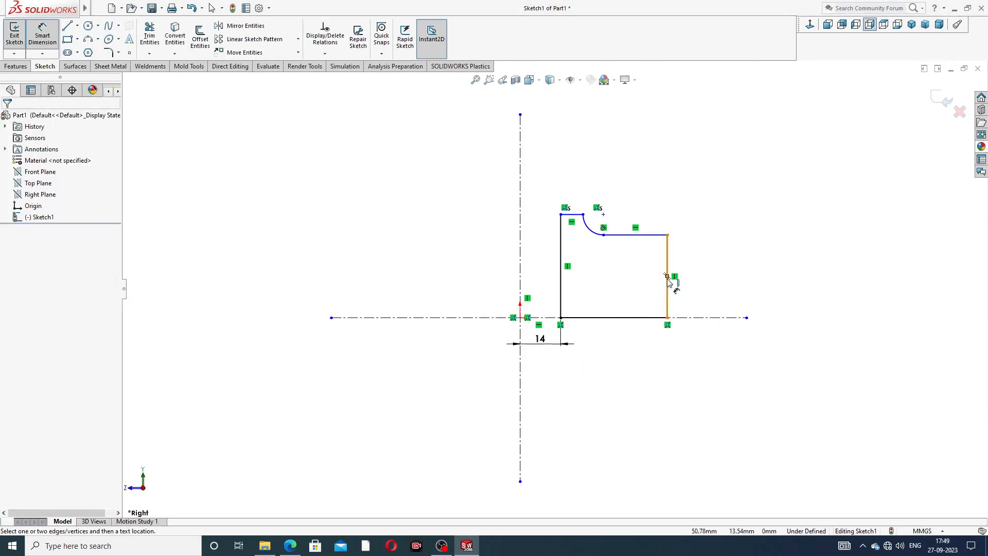
Step: Dimension the profile's outer vertical edge 90 mm from the vertical centreline
{"action": "left_click", "coordinate": [668, 286]}
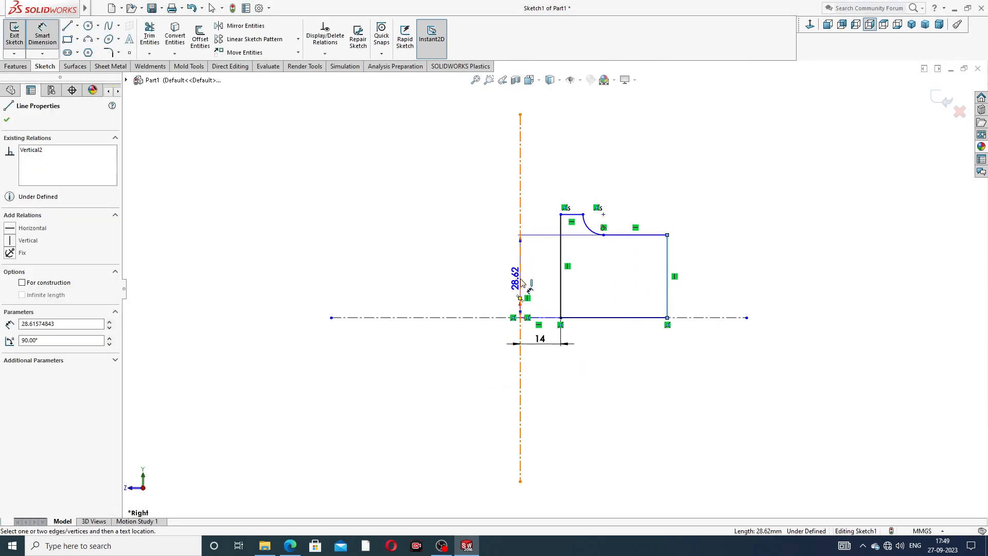
{"action": "left_click", "coordinate": [520, 287]}
{"action": "left_click", "coordinate": [574, 367]}
{"action": "type", "text": "90"}
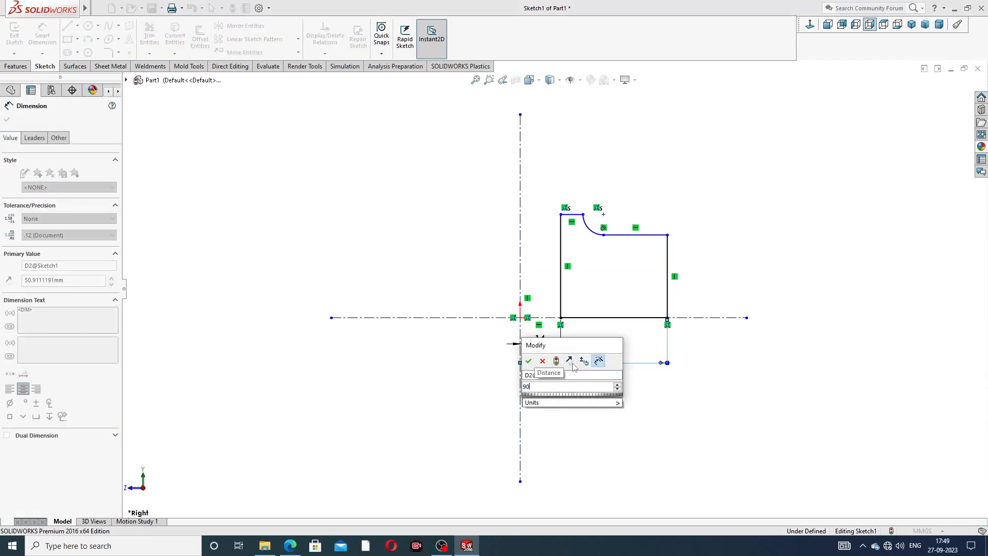
{"action": "key", "text": "Return"}
{"action": "left_click", "coordinate": [817, 225]}
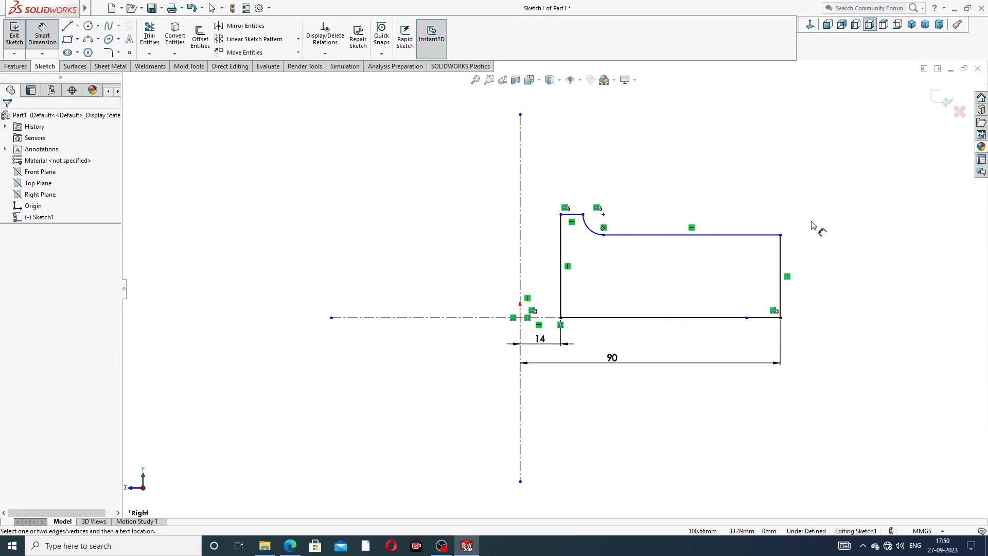
Step: Dimension the outer vertical edge of the profile and set its height to 28 mm
{"action": "left_click", "coordinate": [781, 271]}
{"action": "left_click", "coordinate": [801, 271]}
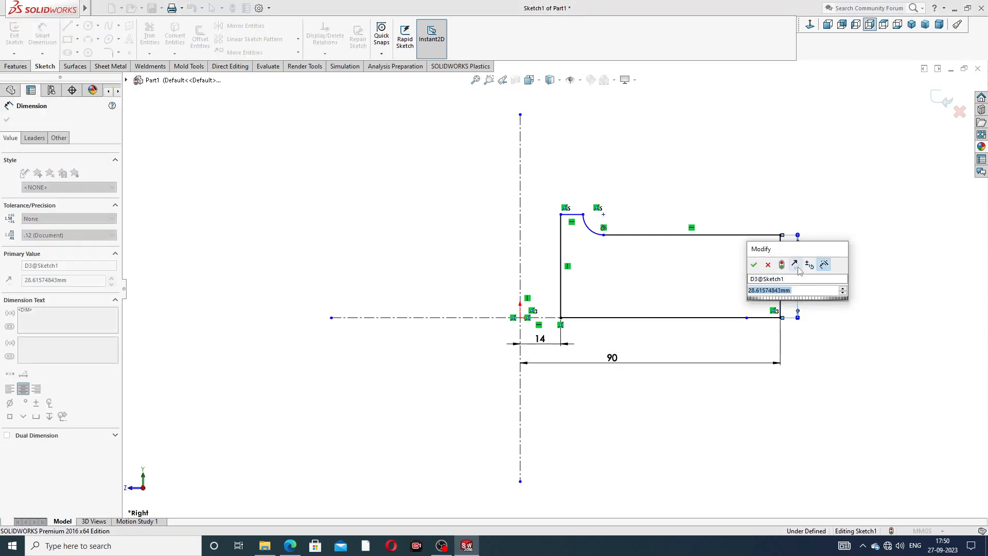
{"action": "type", "text": "28"}
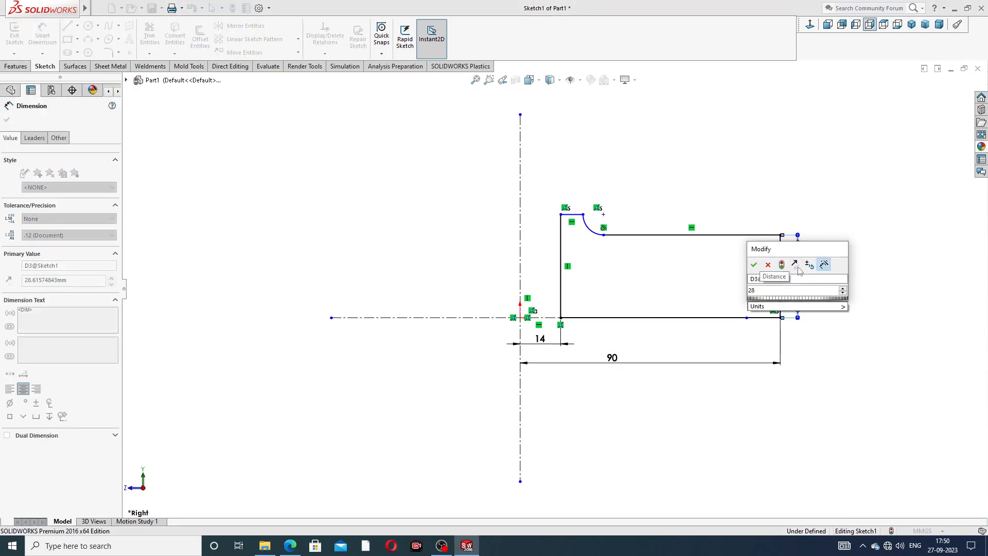
{"action": "key", "text": "Return"}
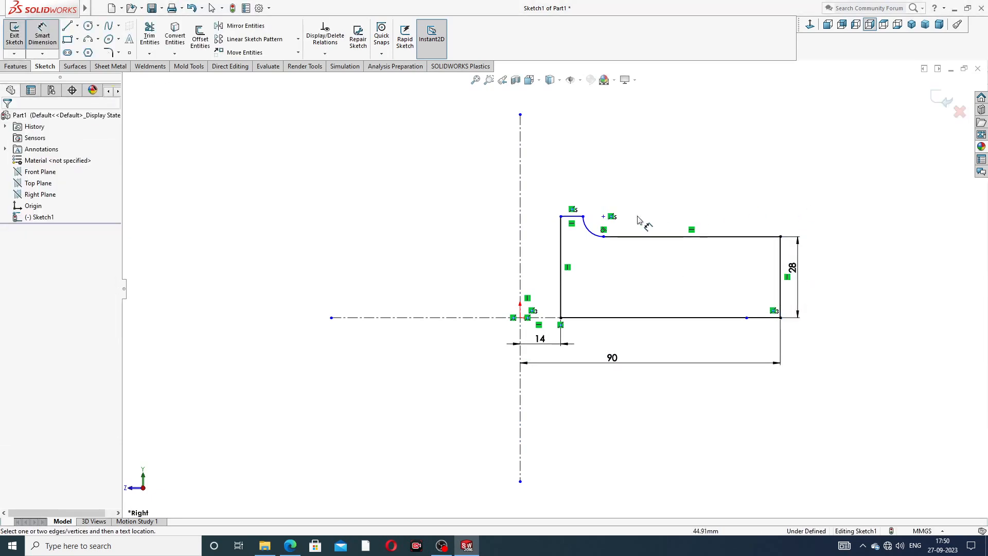
Step: Dimension the arc's upper endpoint from the vertical centerline and set the distance to 26 mm
{"action": "left_click", "coordinate": [583, 217]}
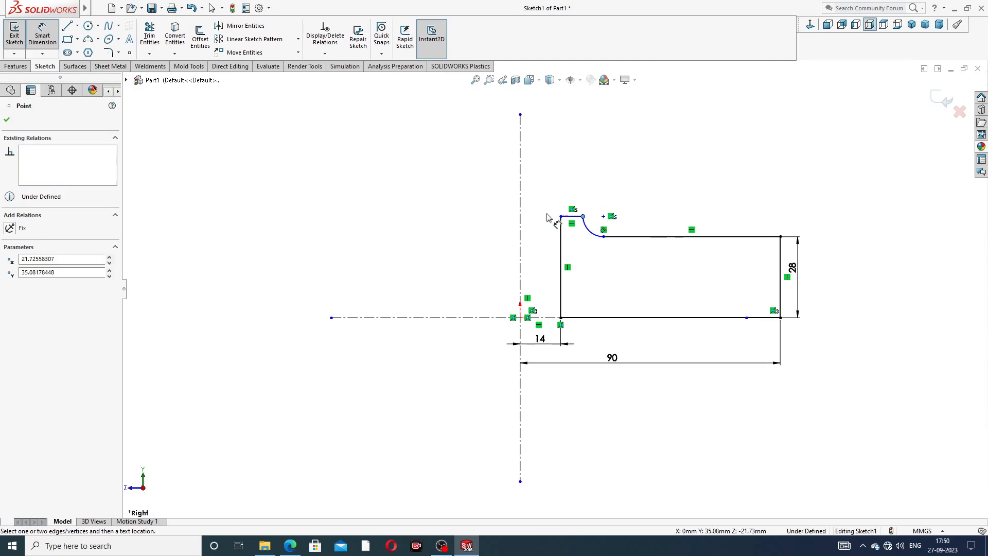
{"action": "left_click", "coordinate": [519, 214]}
{"action": "left_click", "coordinate": [545, 177]}
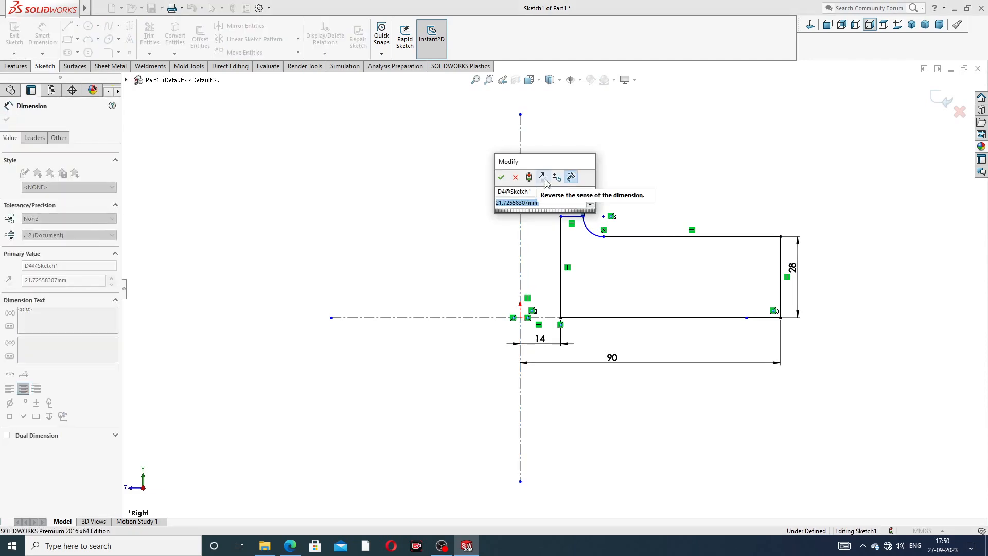
{"action": "type", "text": "26"}
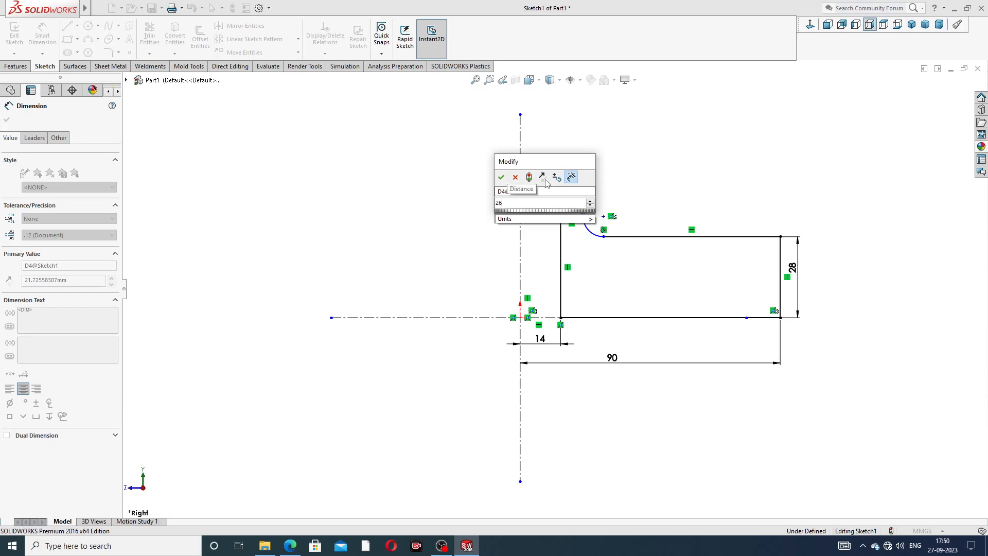
{"action": "key", "text": "Return"}
{"action": "left_click", "coordinate": [661, 171]}
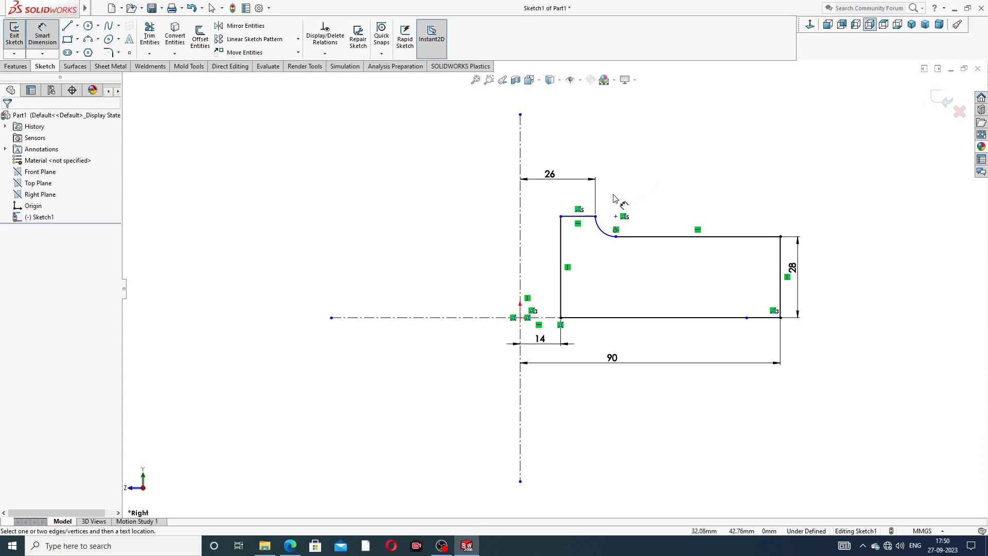
Step: Dimension the height from the long upper horizontal line to the arc's upper endpoint and set it to 10 mm
{"action": "left_click", "coordinate": [596, 217]}
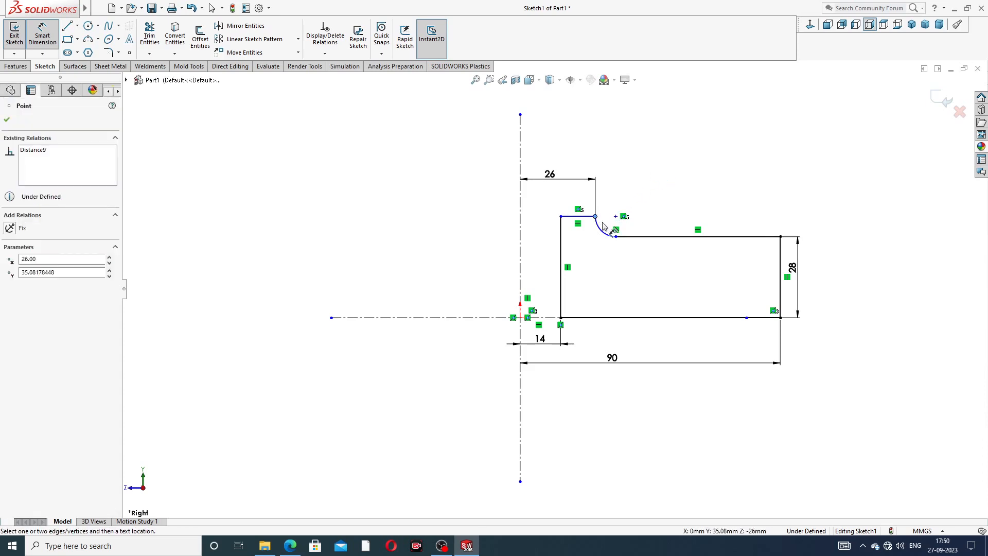
{"action": "left_click", "coordinate": [624, 237]}
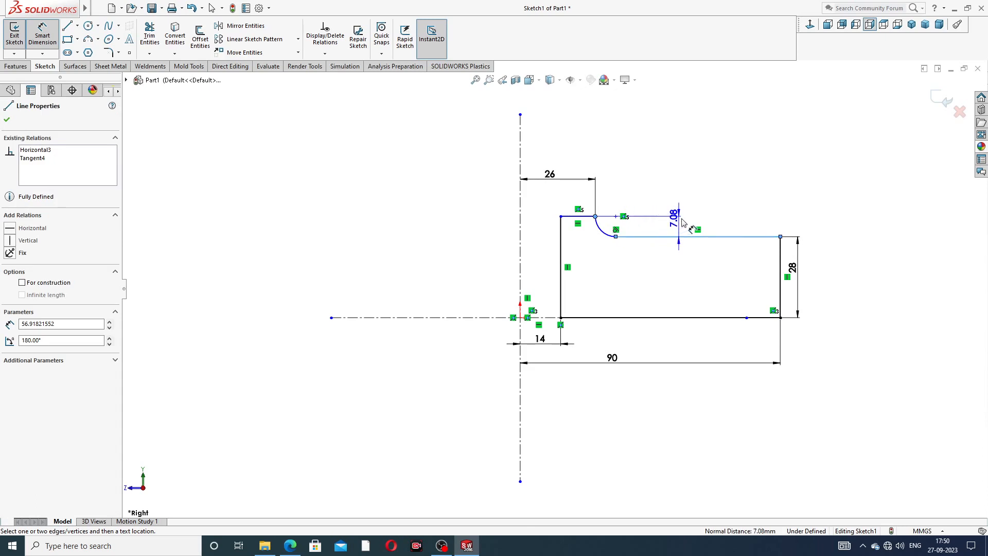
{"action": "left_click", "coordinate": [742, 199]}
{"action": "type", "text": "10"}
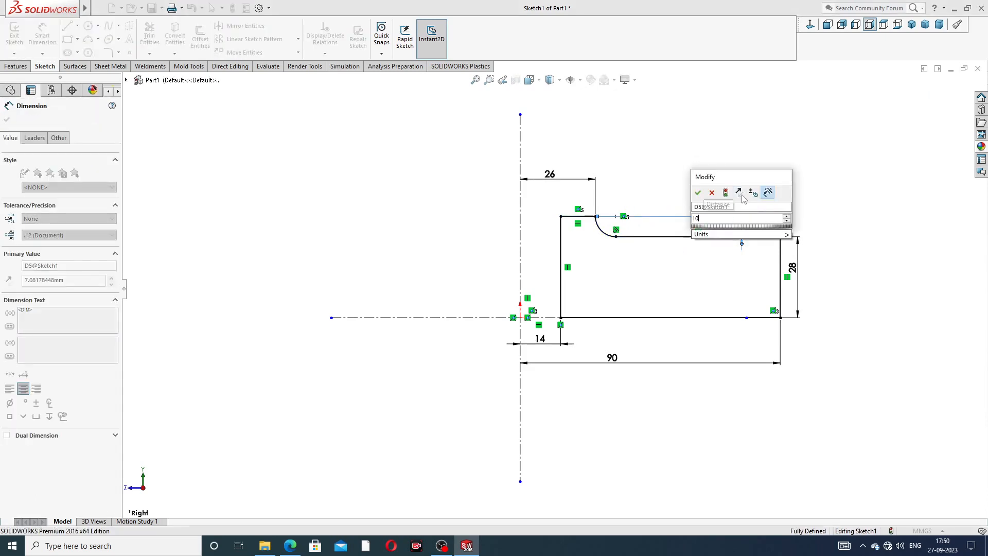
{"action": "key", "text": "Return"}
{"action": "left_click", "coordinate": [701, 159]}
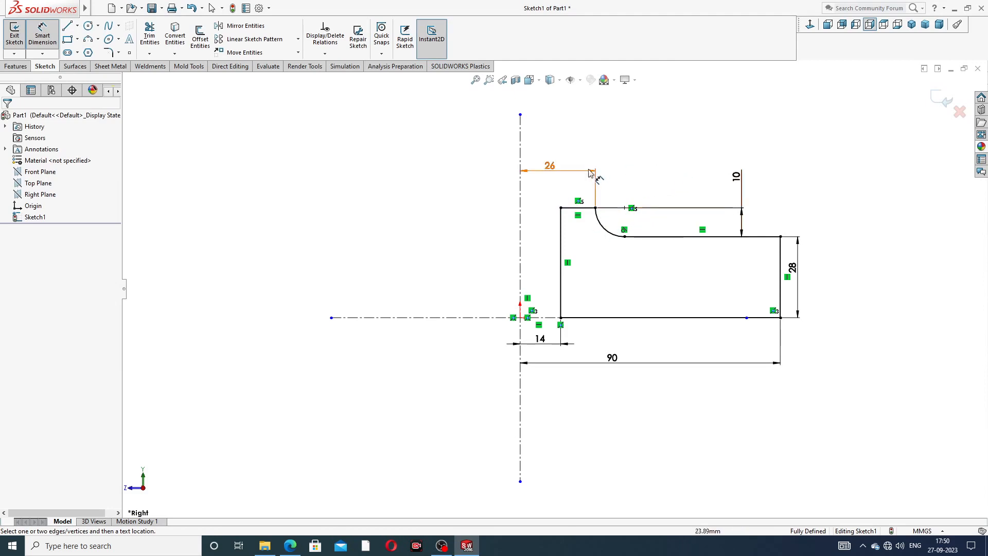
Step: Reposition the 26, 10 and 28 mm dimensions for clarity and extend the horizontal centerline beyond the profile to about 106 mm from the origin
{"action": "left_click_drag", "start_coordinate": [549, 168], "coordinate": [553, 159]}
{"action": "left_click", "coordinate": [632, 164]}
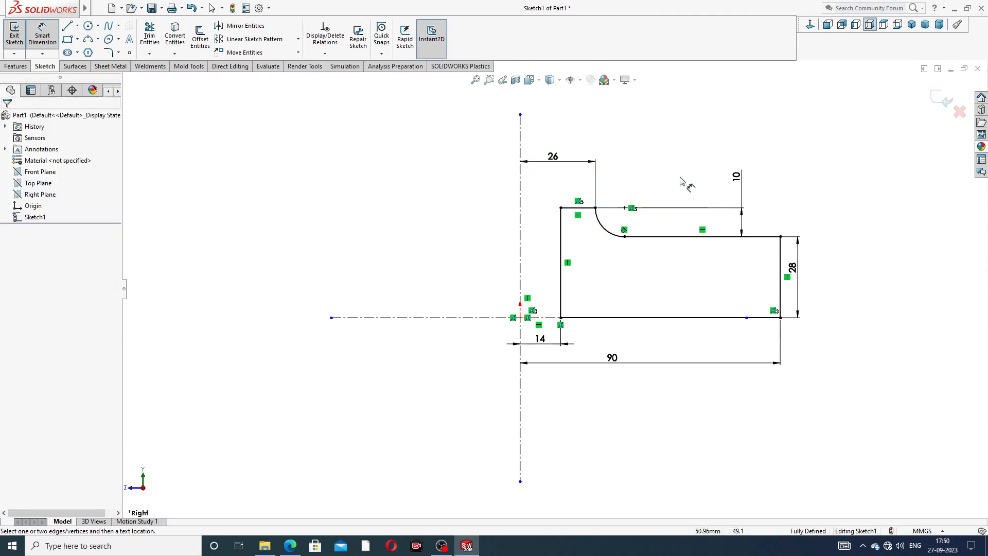
{"action": "left_click_drag", "start_coordinate": [737, 178], "coordinate": [731, 179]}
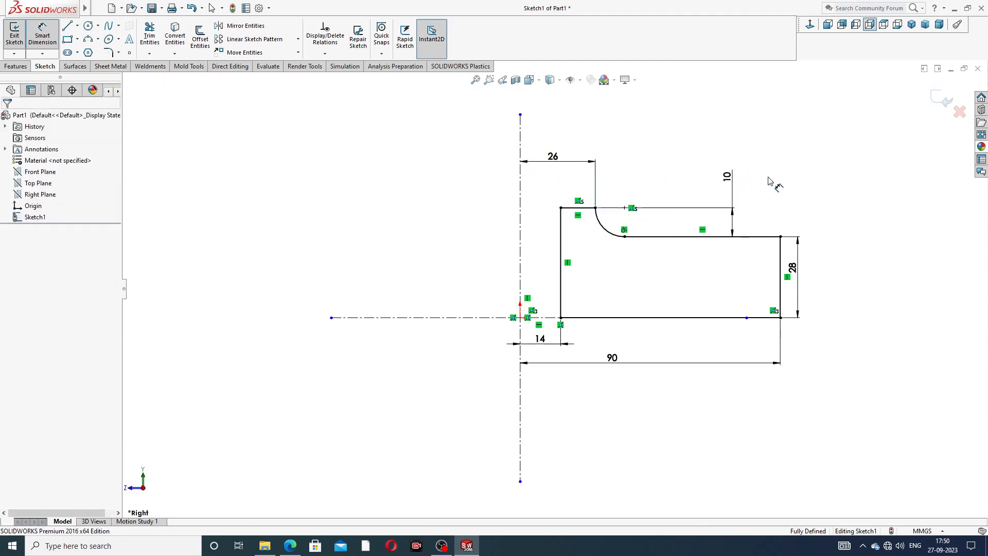
{"action": "left_click_drag", "start_coordinate": [793, 271], "coordinate": [806, 273]}
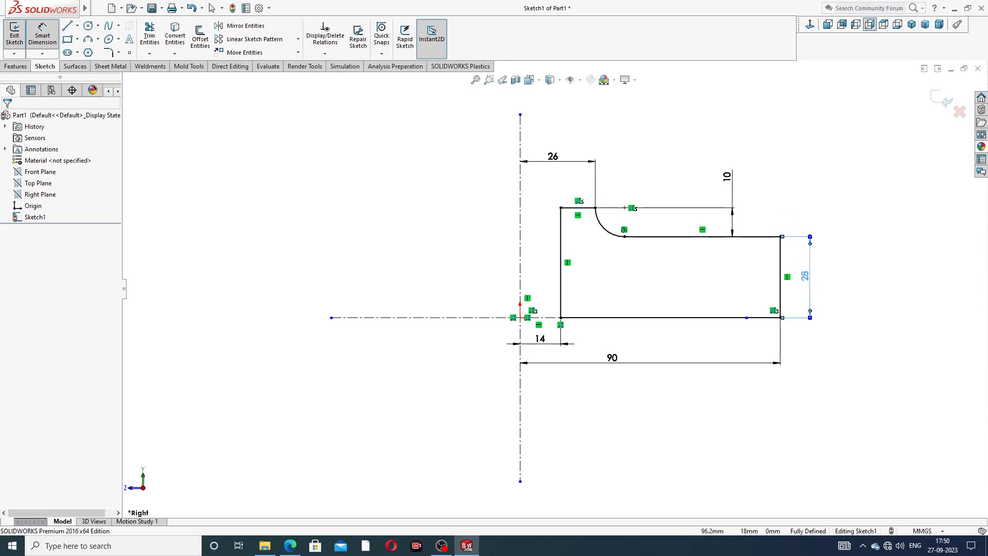
{"action": "right_click", "coordinate": [864, 205]}
{"action": "left_click", "coordinate": [888, 153]}
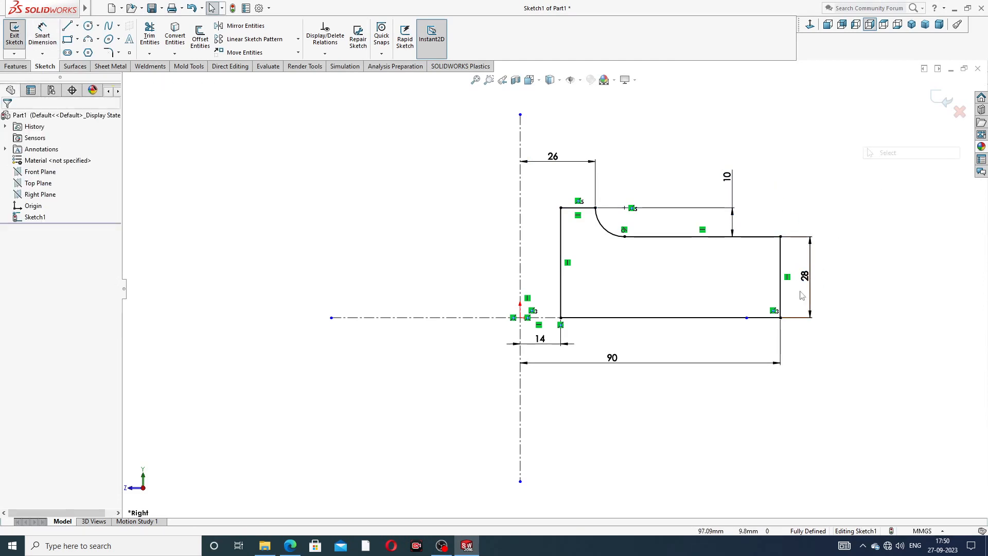
{"action": "left_click_drag", "start_coordinate": [747, 317], "coordinate": [826, 317]}
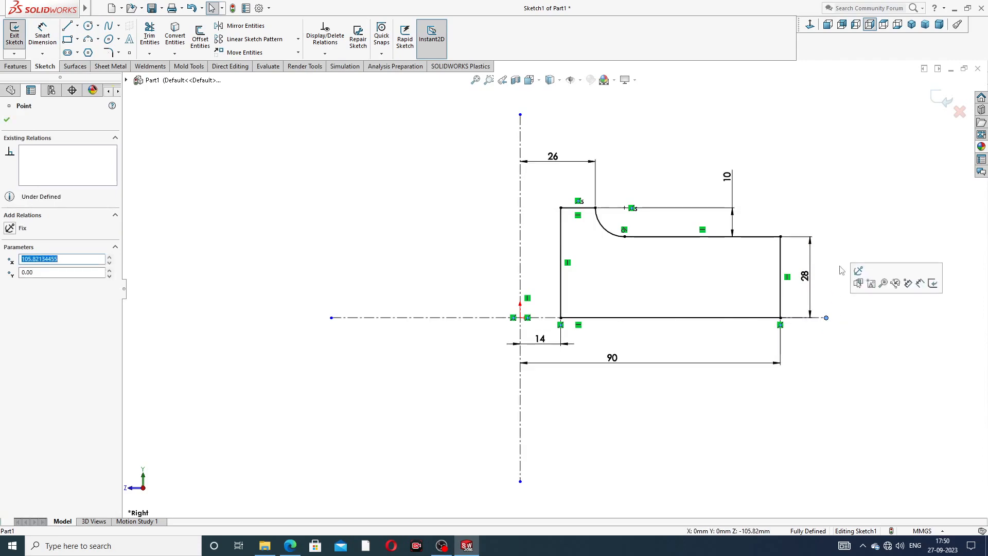
{"action": "left_click", "coordinate": [847, 223]}
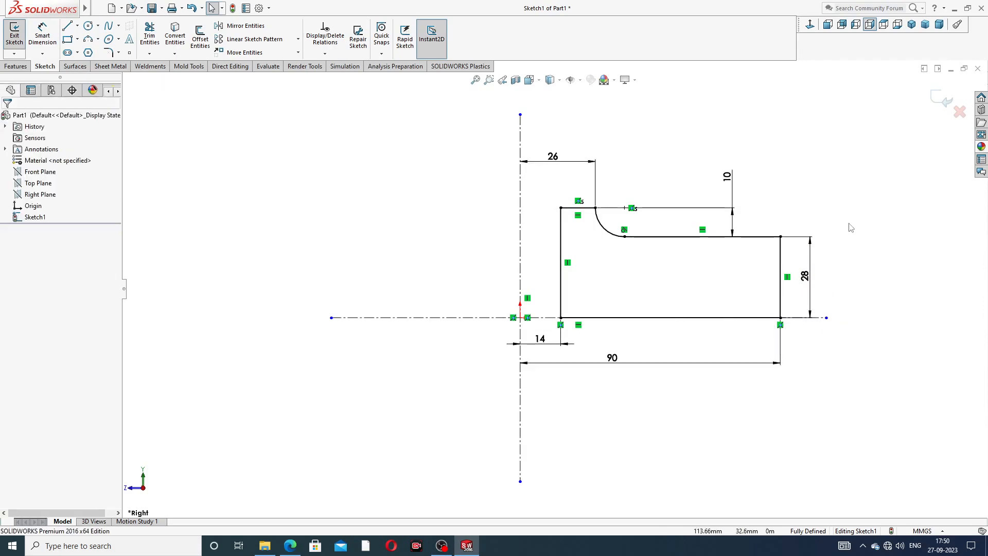
Step: Check the profile against the bridge of valve drawing and revolve it 360° about the vertical centerline
{"action": "left_click", "coordinate": [291, 547]}
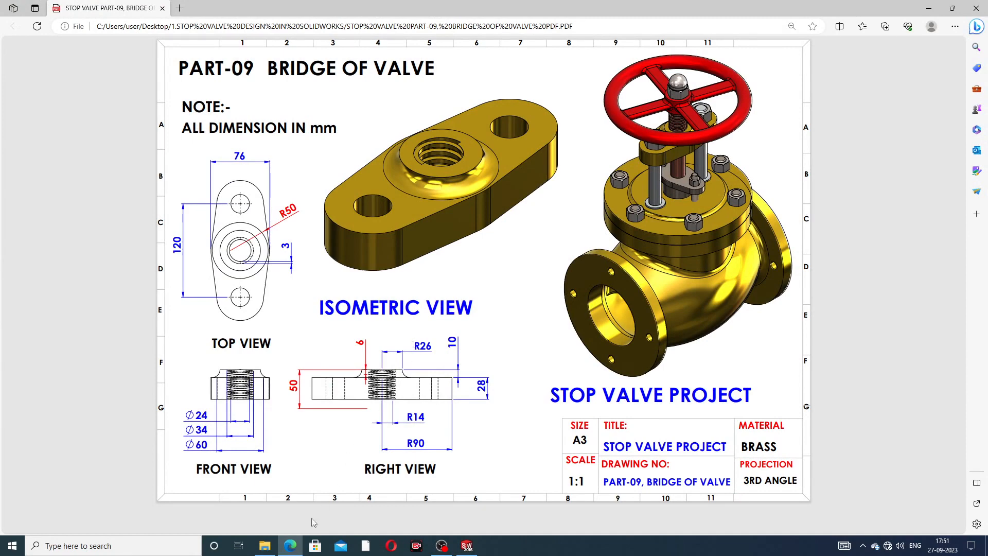
{"action": "left_click", "coordinate": [290, 546]}
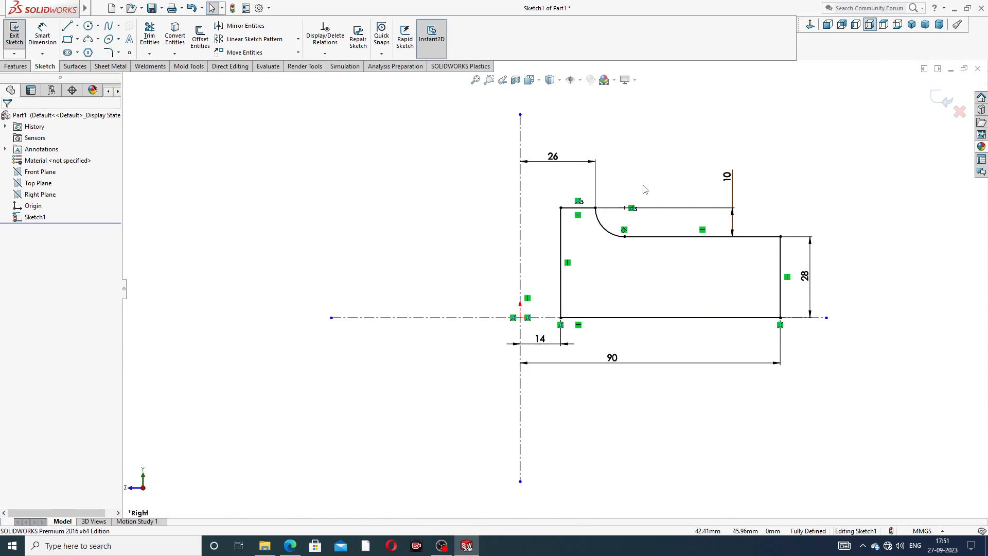
{"action": "scroll", "coordinate": [551, 286], "scroll_direction": "up", "scroll_amount": 1}
{"action": "left_click", "coordinate": [15, 66]}
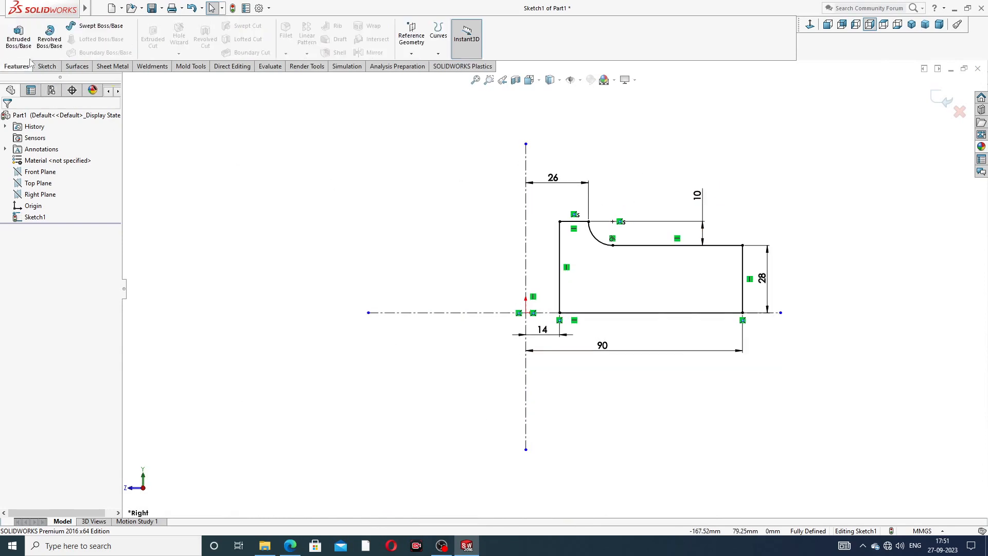
{"action": "left_click", "coordinate": [50, 39]}
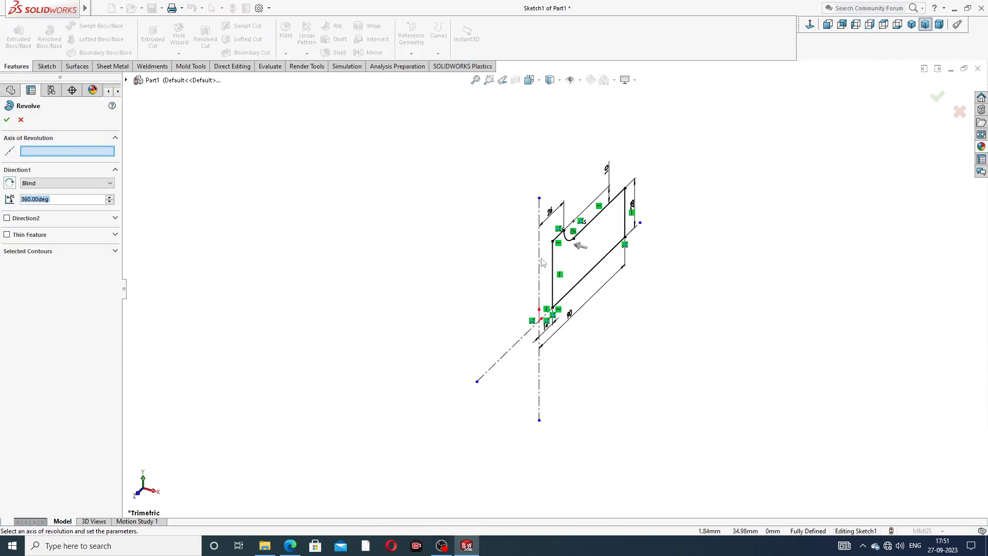
{"action": "left_click", "coordinate": [540, 258]}
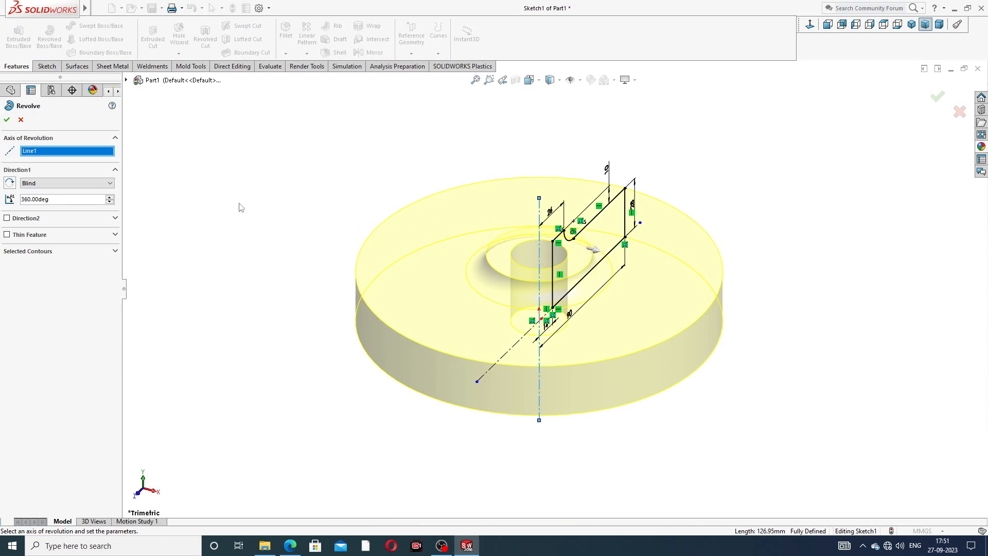
{"action": "left_click", "coordinate": [8, 121]}
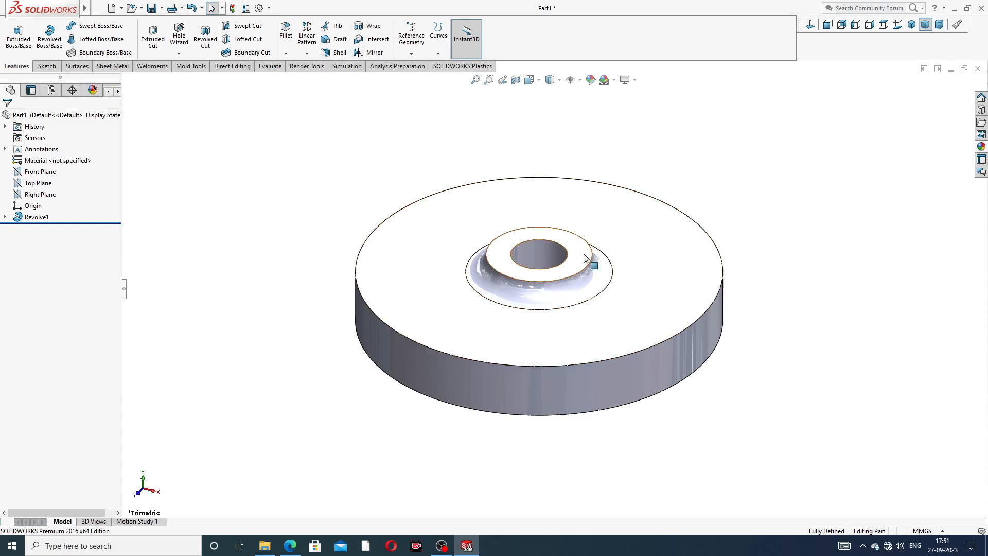
Step: Start a new sketch on the disc's large flat upper face and view it face-on
{"action": "middle_click_drag", "start_coordinate": [591, 261], "coordinate": [633, 230]}
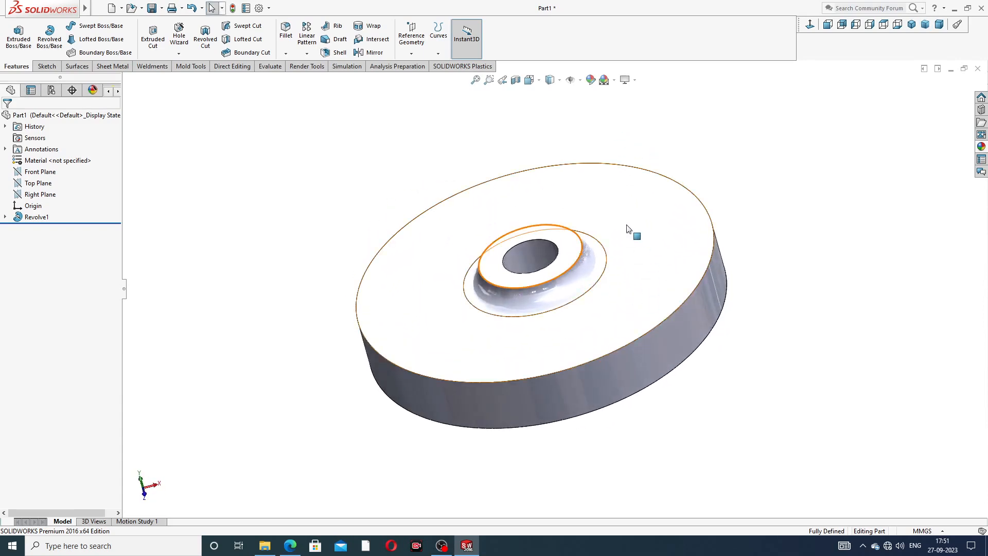
{"action": "left_click", "coordinate": [441, 267]}
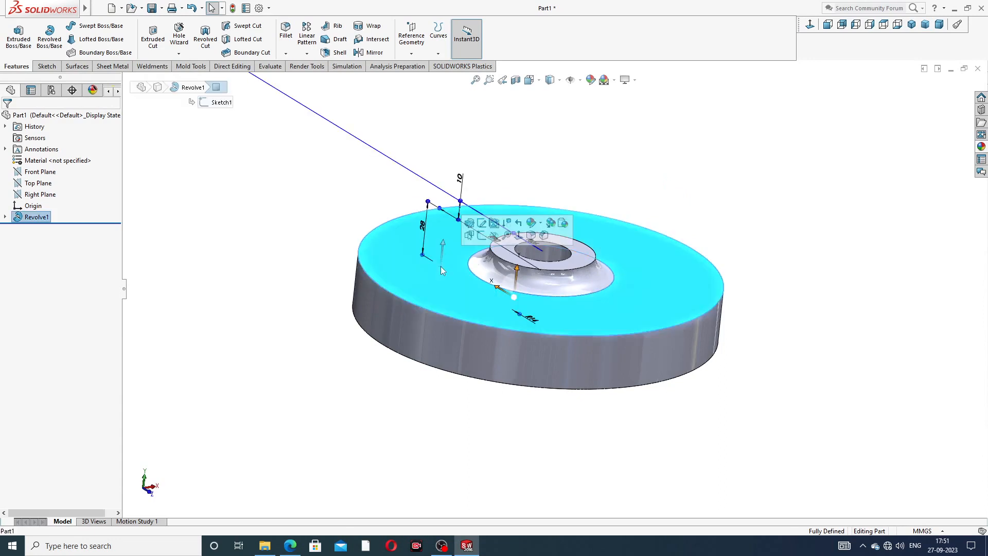
{"action": "left_click", "coordinate": [482, 236]}
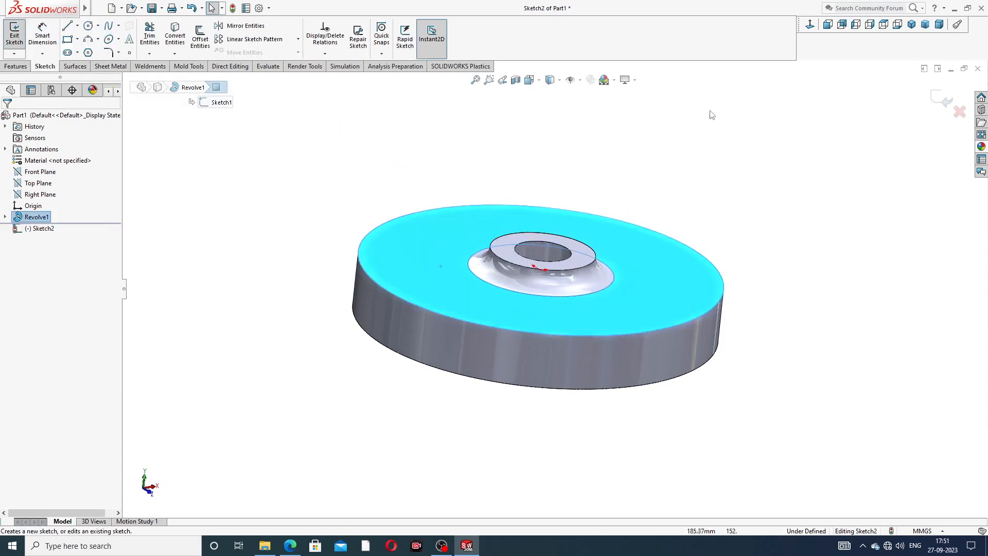
{"action": "left_click", "coordinate": [813, 25]}
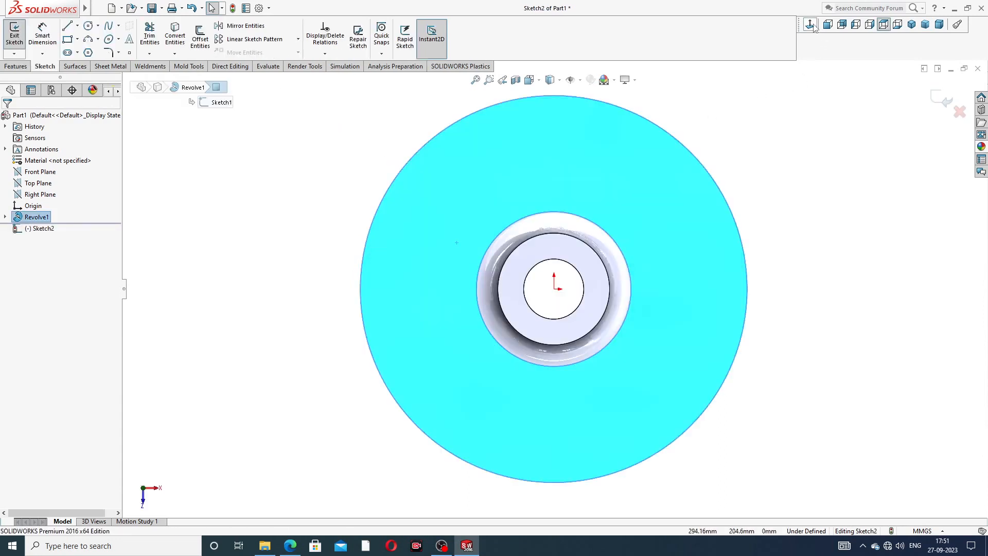
{"action": "scroll", "coordinate": [768, 110], "scroll_direction": "up", "scroll_amount": 1}
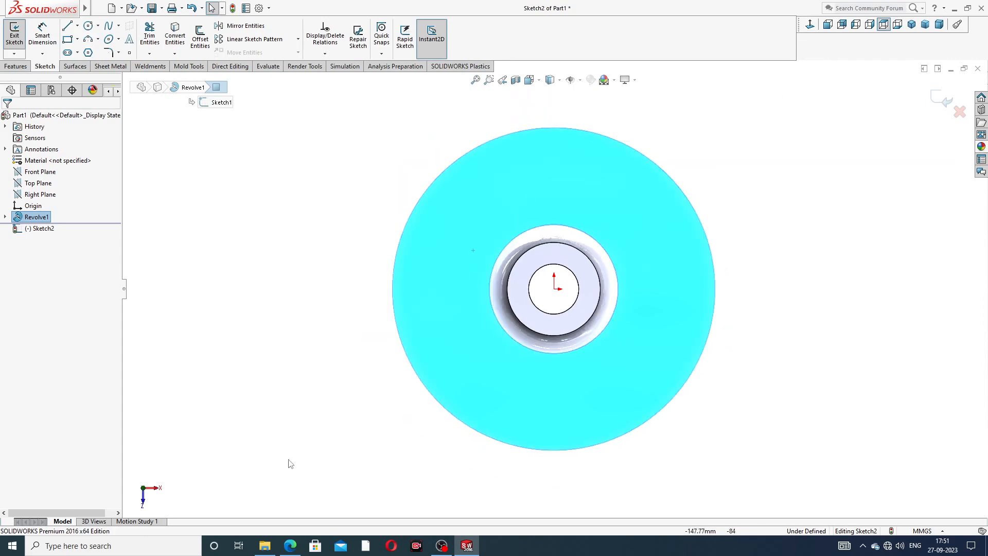
Step: Consult the drawing's top view and sketch a vertical centerline about 145 mm long through the origin
{"action": "left_click", "coordinate": [290, 546]}
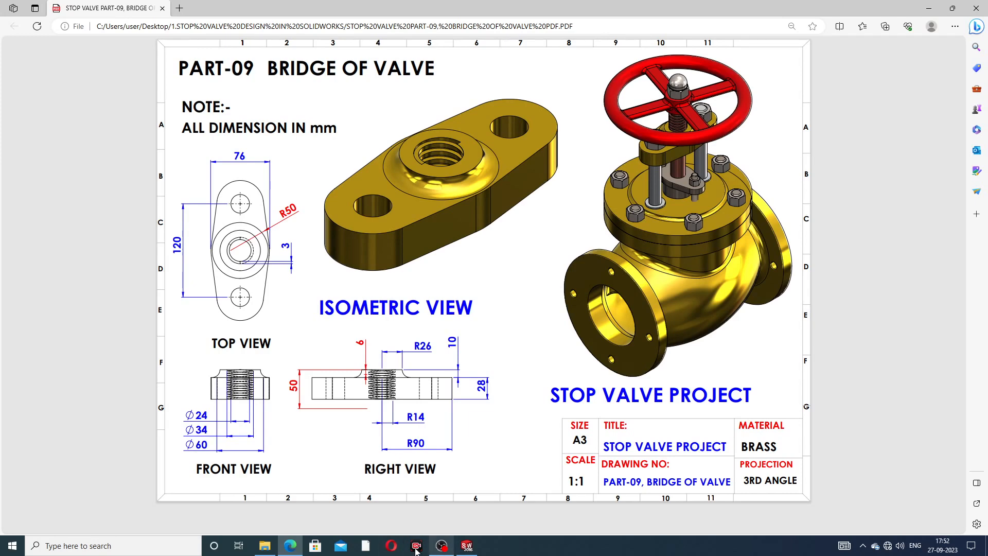
{"action": "left_click", "coordinate": [291, 546]}
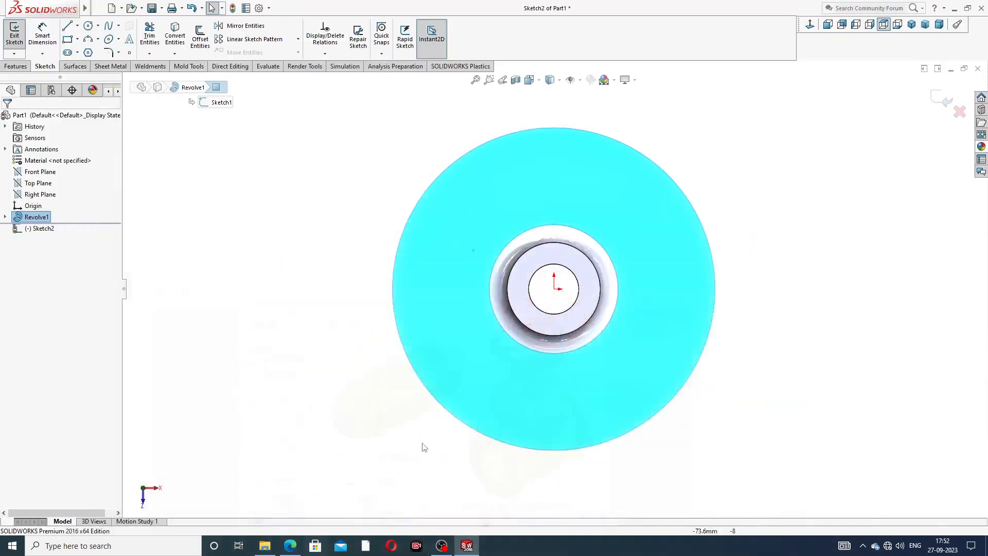
{"action": "left_click", "coordinate": [77, 26]}
{"action": "left_click", "coordinate": [86, 49]}
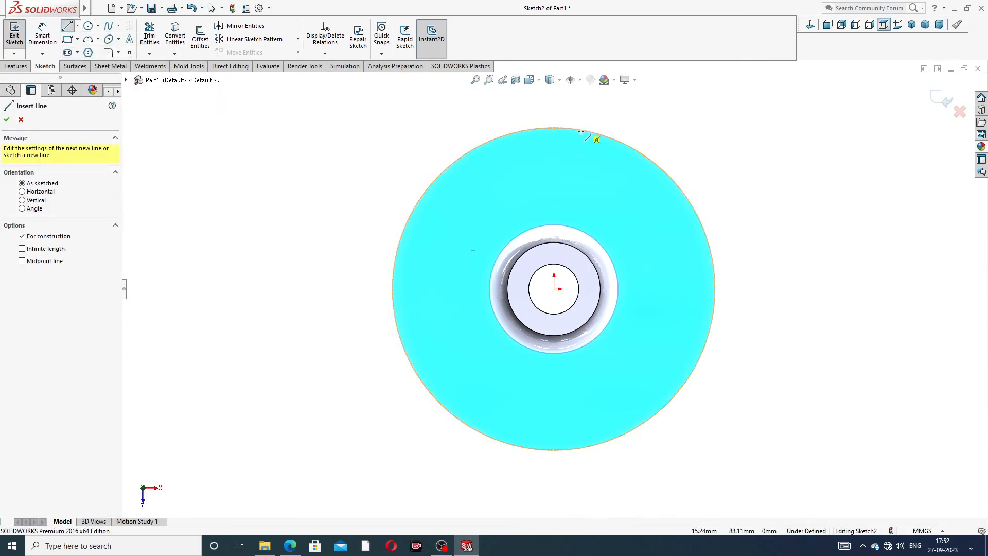
{"action": "left_click", "coordinate": [554, 153]}
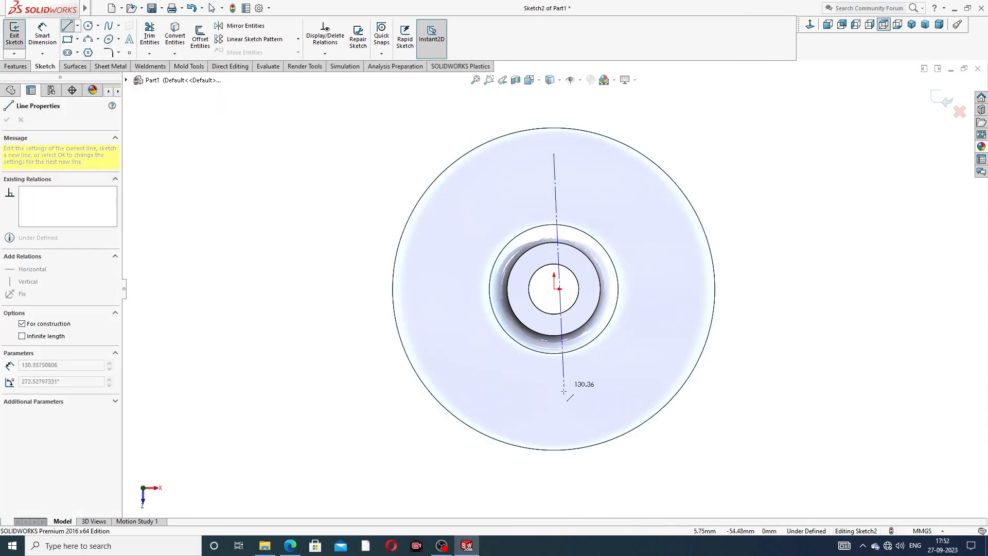
{"action": "left_click", "coordinate": [554, 412]}
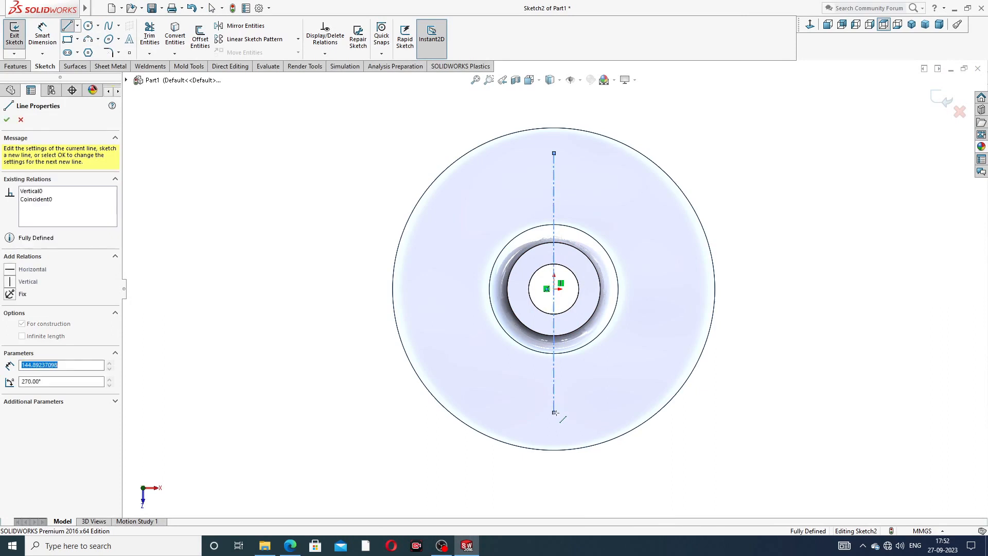
{"action": "right_click", "coordinate": [637, 346]}
{"action": "left_click", "coordinate": [666, 355]}
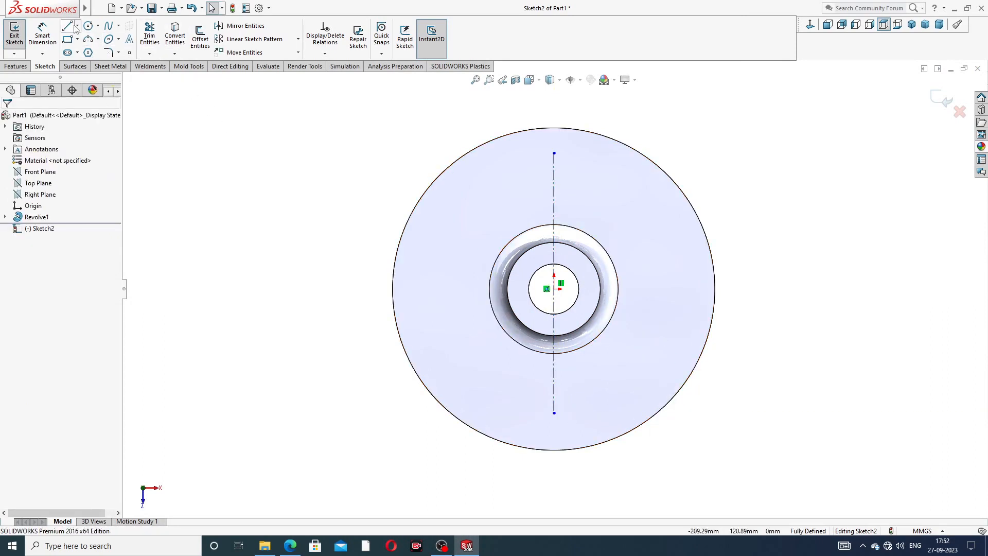
Step: Sketch a horizontal centerline through the origin, with both ends inside the disc's outer edge
{"action": "left_click", "coordinate": [78, 25]}
{"action": "left_click", "coordinate": [93, 51]}
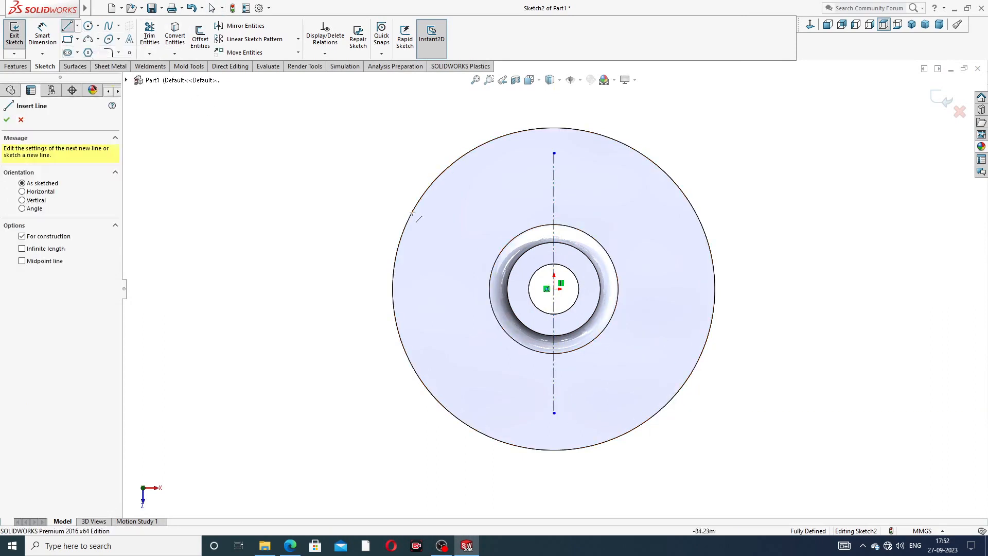
{"action": "left_click", "coordinate": [454, 290]}
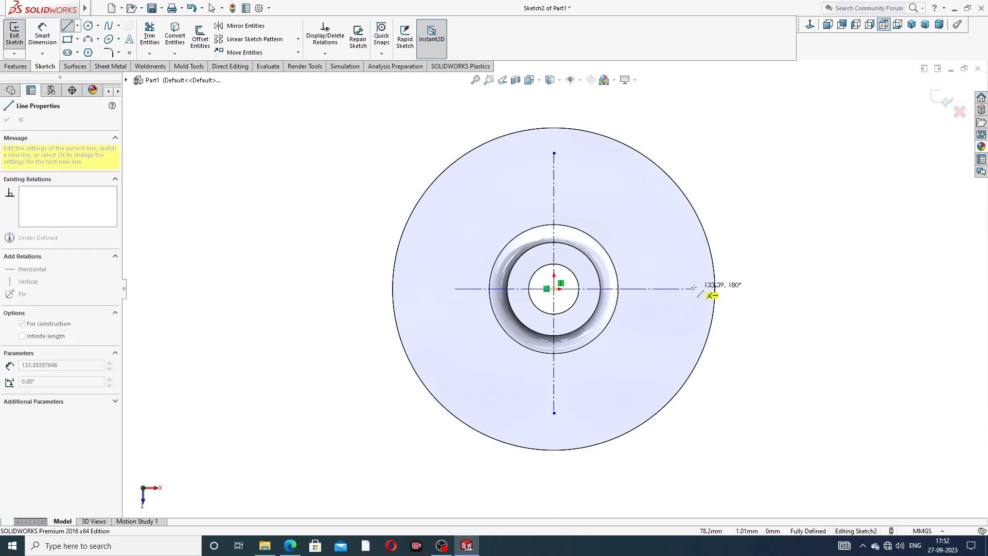
{"action": "left_click", "coordinate": [676, 289]}
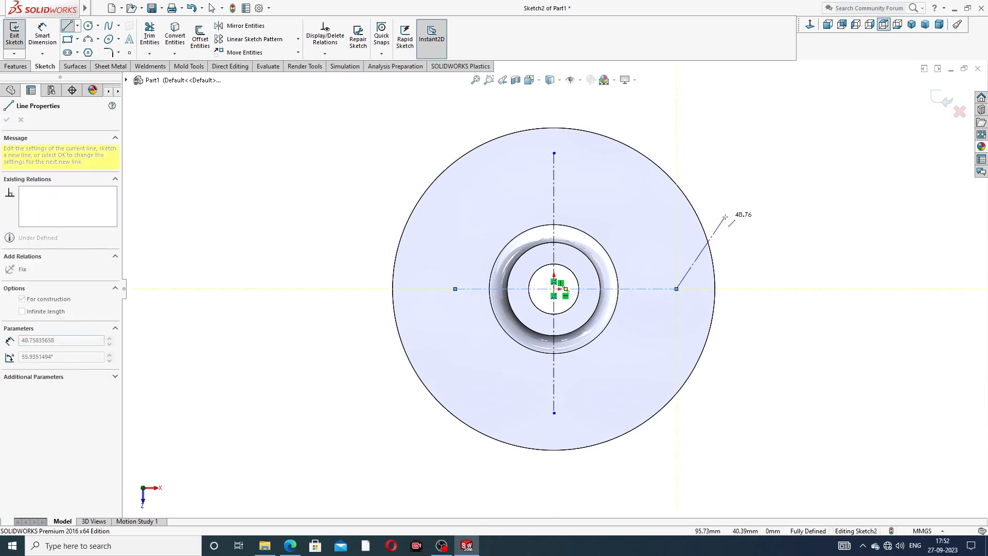
{"action": "right_click", "coordinate": [725, 192]}
{"action": "left_click", "coordinate": [743, 229]}
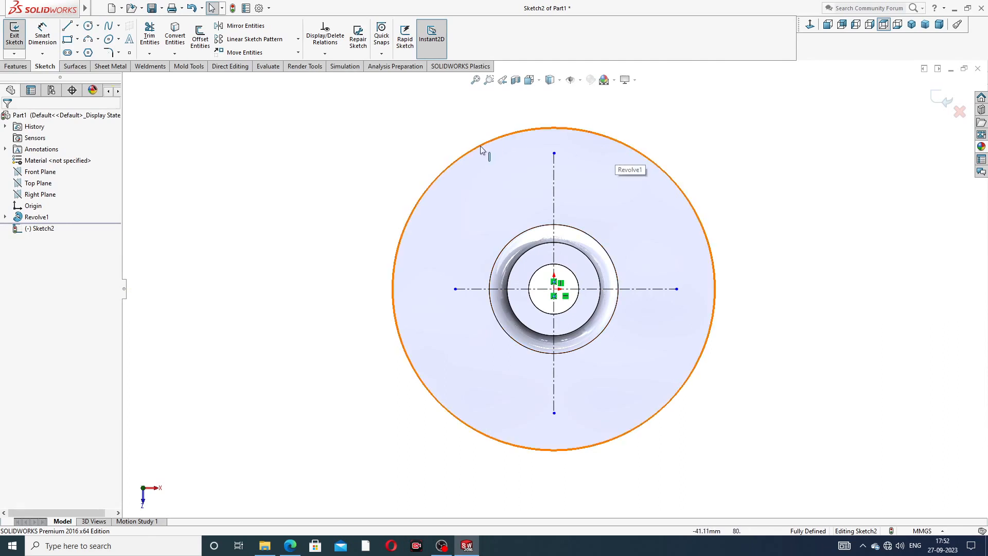
Step: Sketch two concentric circles of about 27.3 and 18.3 mm radius on the vertical centerline, about 56.5 mm above the origin
{"action": "left_click", "coordinate": [88, 25]}
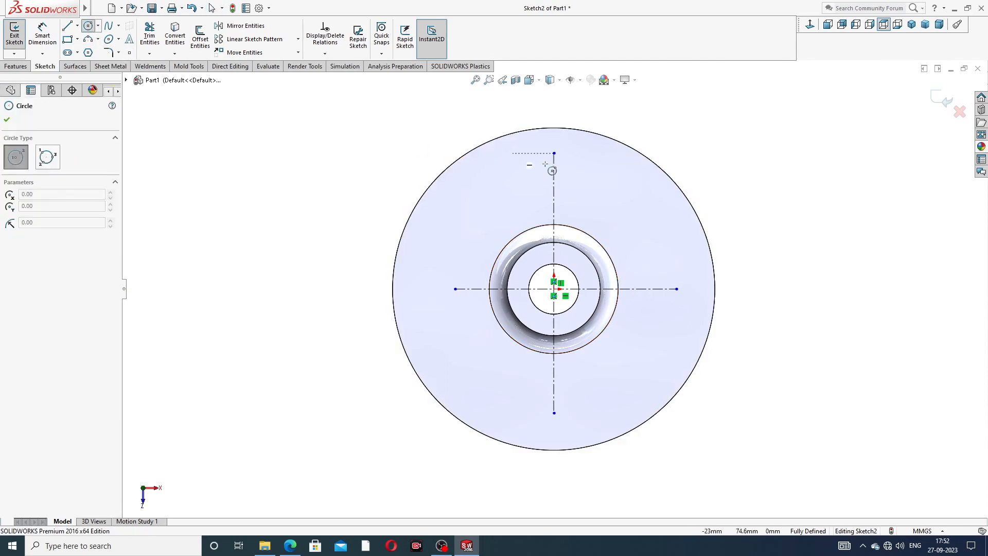
{"action": "left_click", "coordinate": [554, 186]}
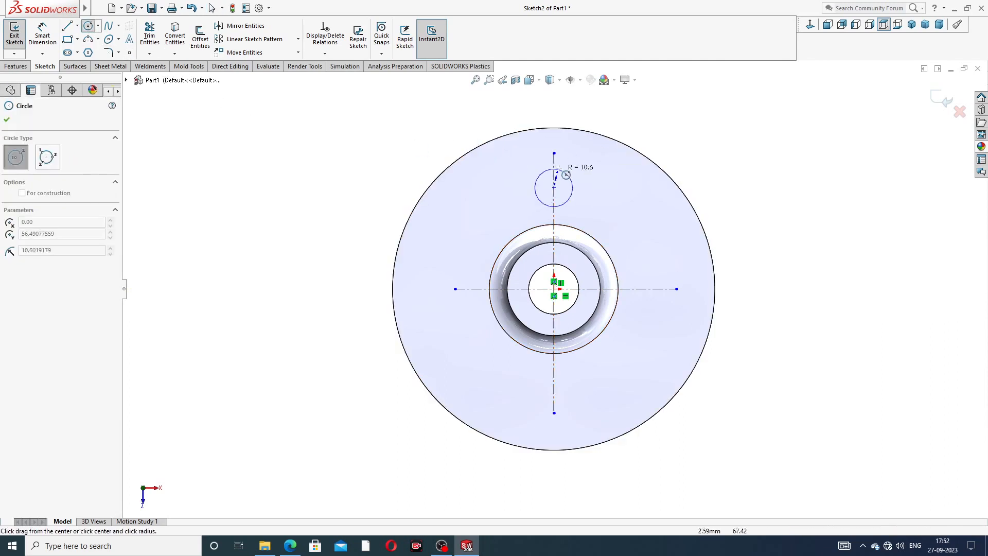
{"action": "left_click", "coordinate": [580, 148]}
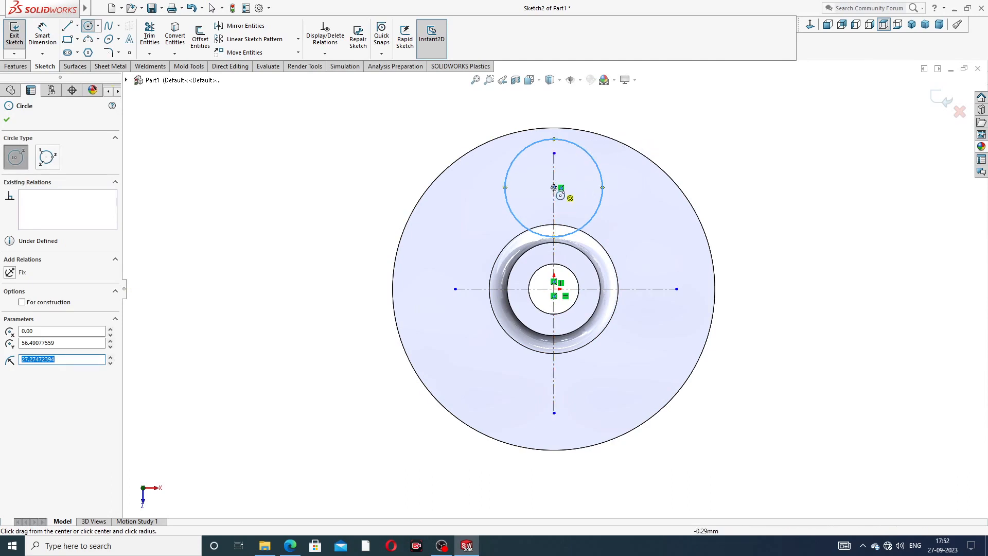
{"action": "left_click", "coordinate": [554, 187]}
{"action": "left_click", "coordinate": [579, 166]}
{"action": "right_click", "coordinate": [657, 117]}
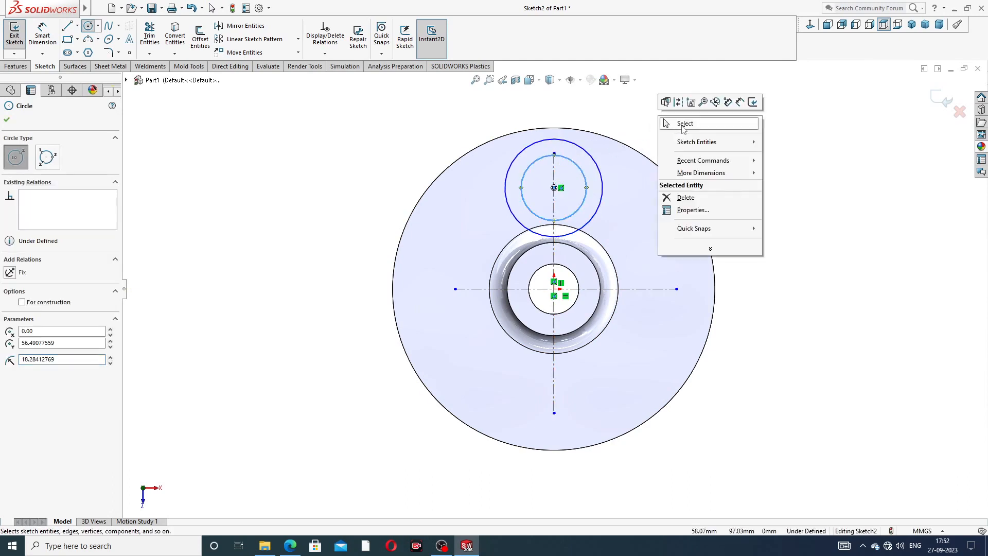
{"action": "left_click", "coordinate": [683, 130]}
Step: Dimension the concentric circles, setting the outer diameter to 60 mm and the inner diameter to 24 mm
{"action": "left_click", "coordinate": [51, 38]}
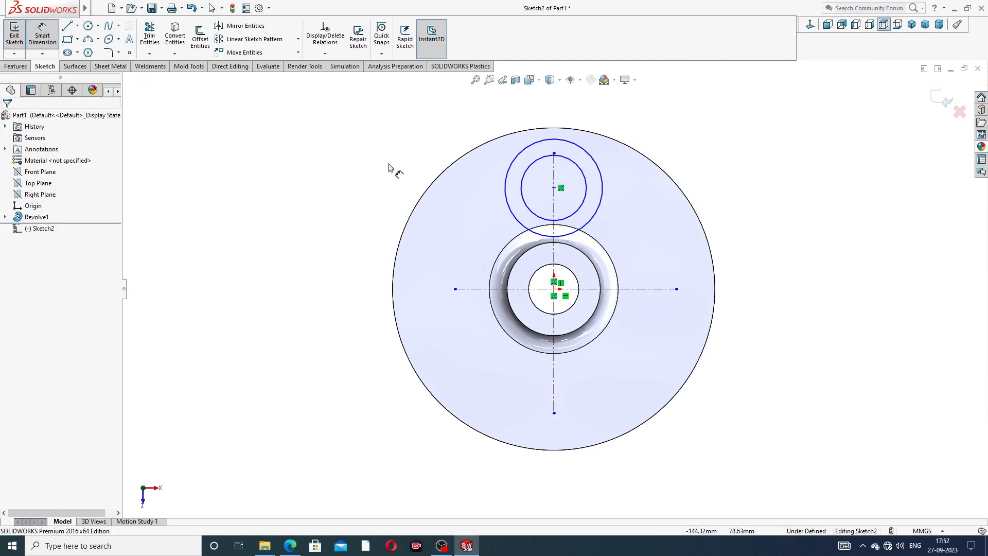
{"action": "left_click", "coordinate": [587, 155]}
{"action": "left_click", "coordinate": [650, 131]}
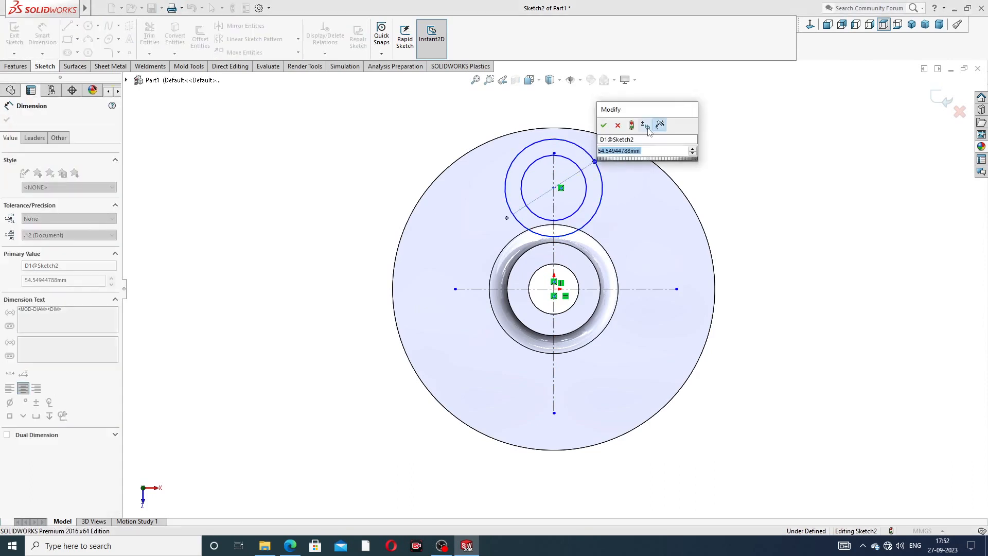
{"action": "type", "text": "60"}
{"action": "key", "text": "Return"}
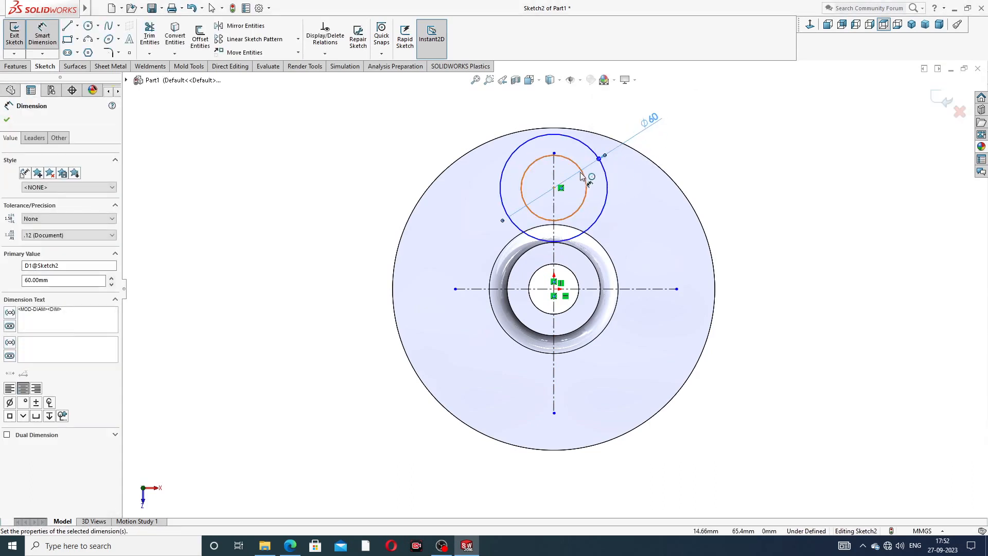
{"action": "left_click", "coordinate": [576, 163]}
{"action": "left_click", "coordinate": [634, 113]}
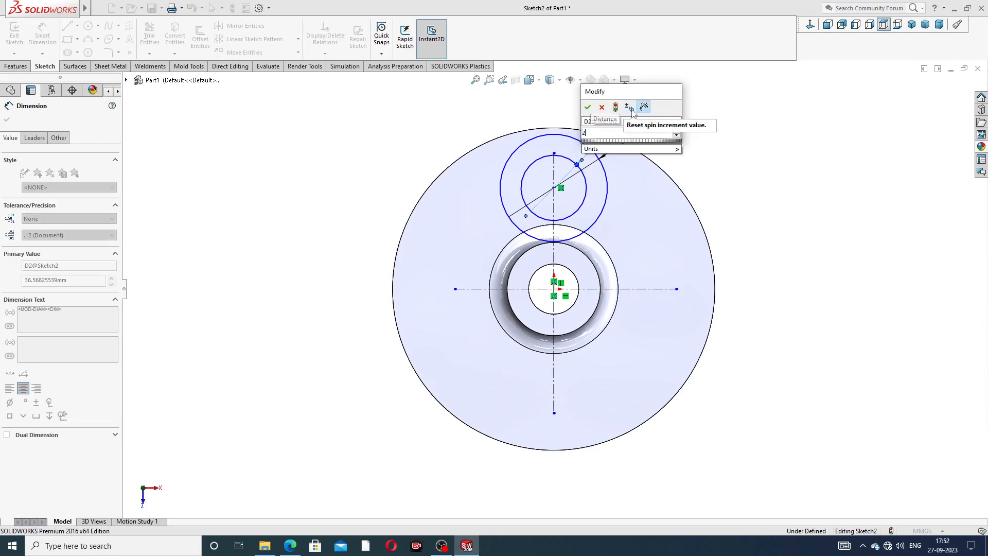
{"action": "type", "text": "24"}
{"action": "key", "text": "Return"}
{"action": "key", "text": "Escape"}
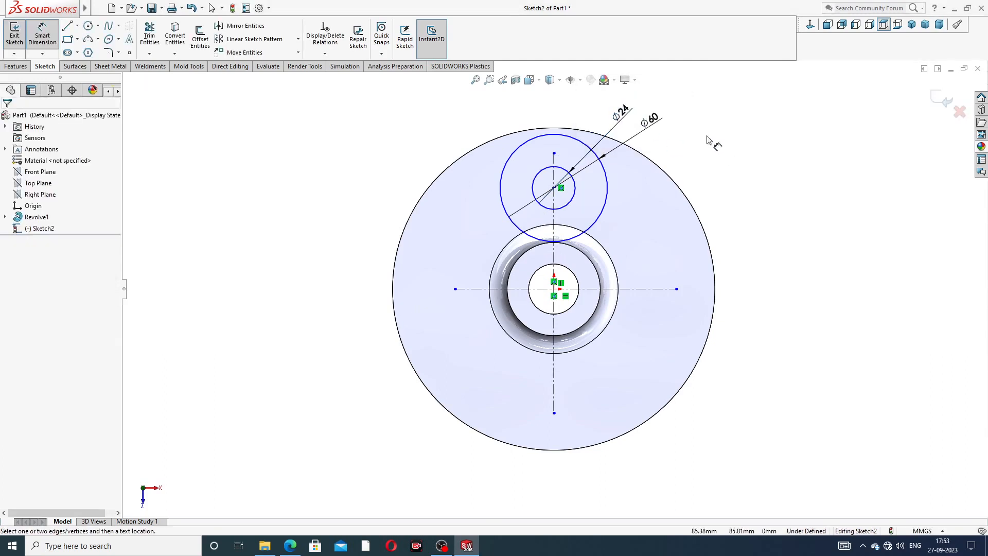
{"action": "right_click", "coordinate": [708, 125]}
{"action": "left_click", "coordinate": [738, 152]}
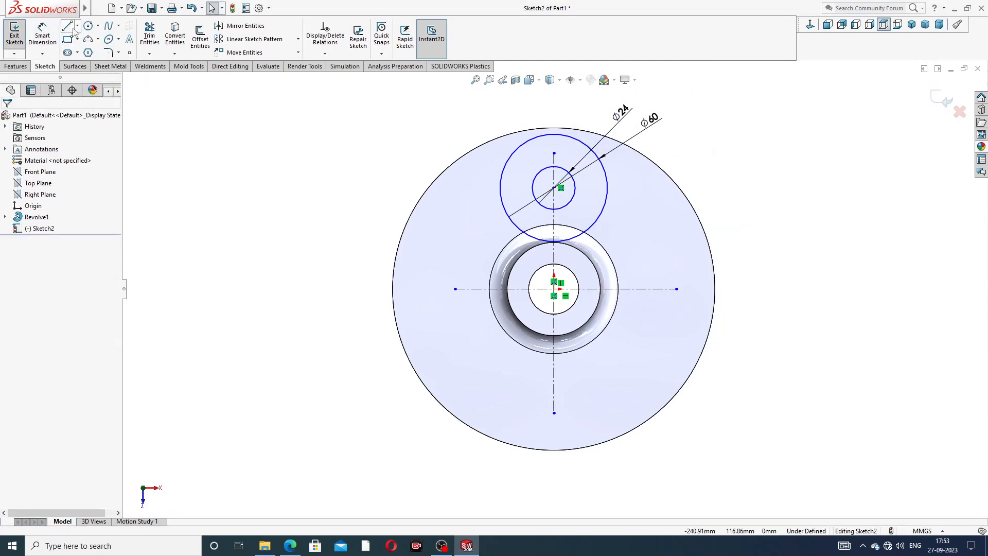
Step: Sketch a line about 67 mm long, tangent to the 60 mm circle's right side and ending on the horizontal centerline
{"action": "left_click", "coordinate": [554, 187]}
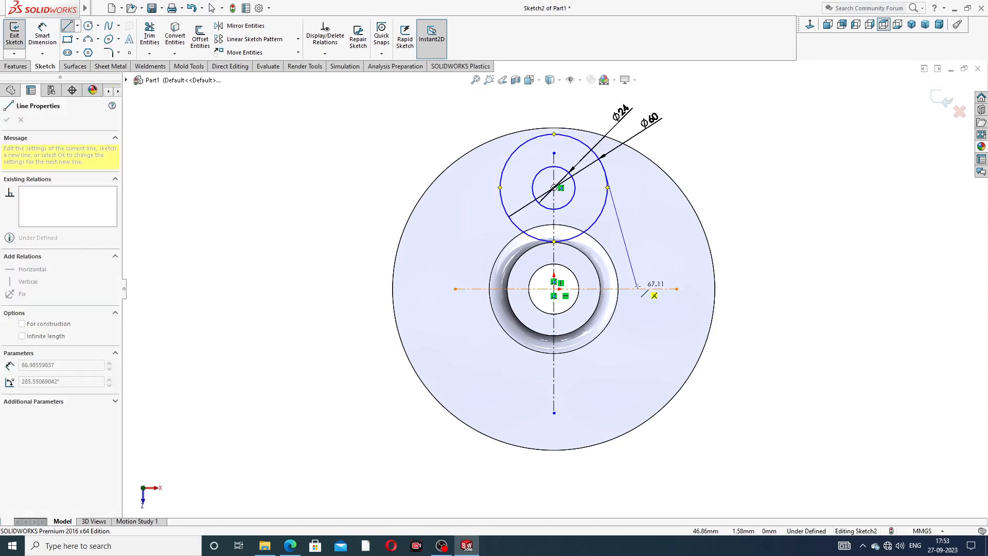
{"action": "left_click", "coordinate": [638, 289]}
{"action": "right_click", "coordinate": [679, 234]}
{"action": "left_click", "coordinate": [697, 242]}
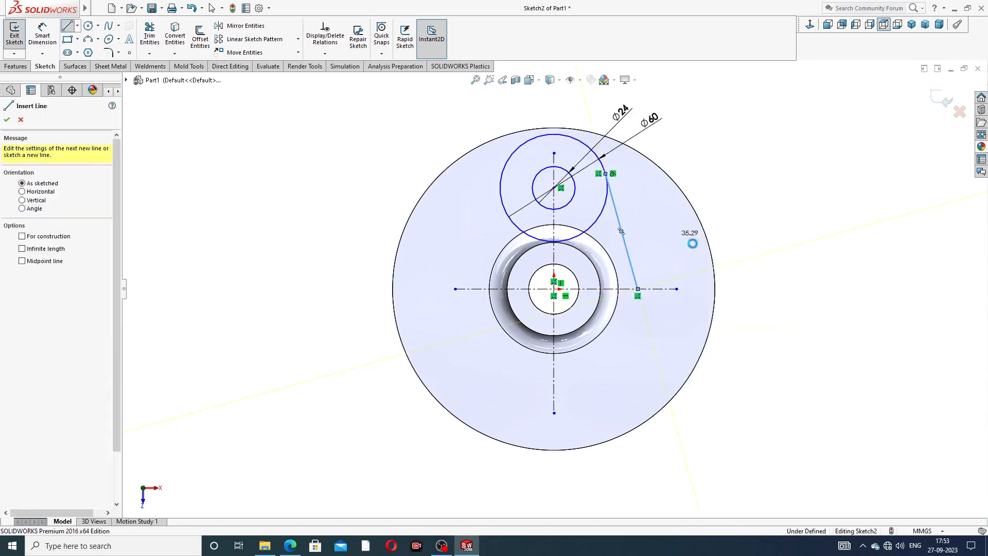
Step: Mirror the tangent line about the vertical centerline
{"action": "left_click", "coordinate": [621, 226]}
{"action": "left_click", "coordinate": [242, 26]}
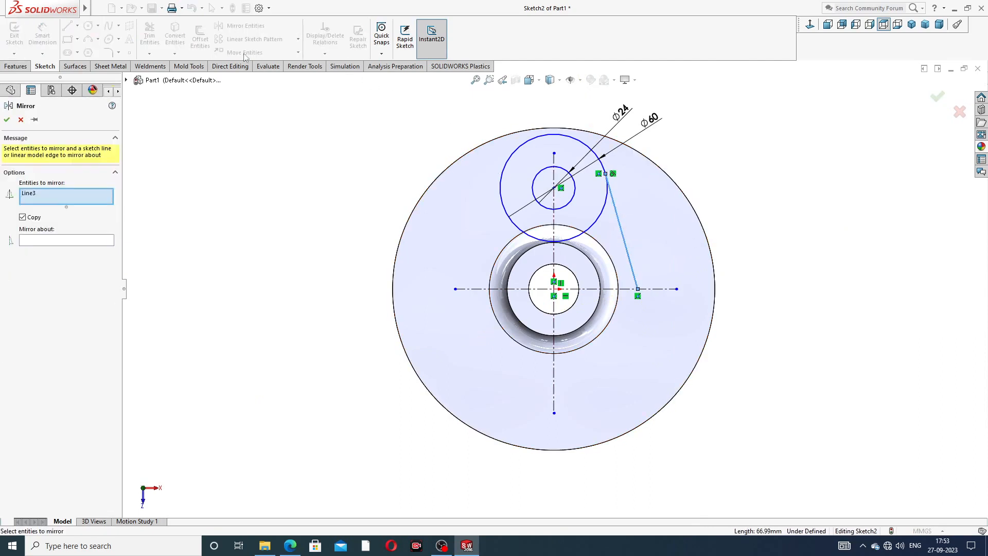
{"action": "left_click", "coordinate": [95, 241]}
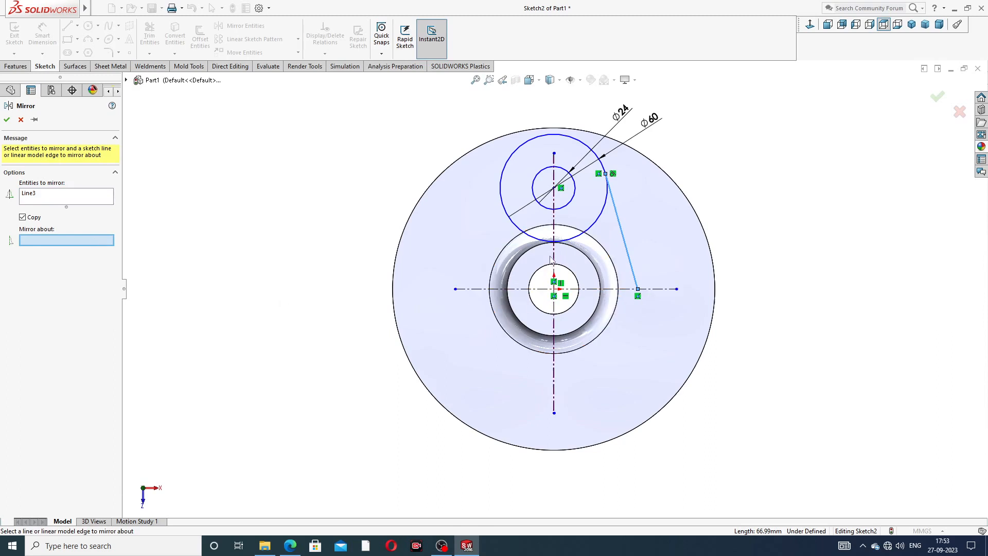
{"action": "left_click", "coordinate": [554, 255]}
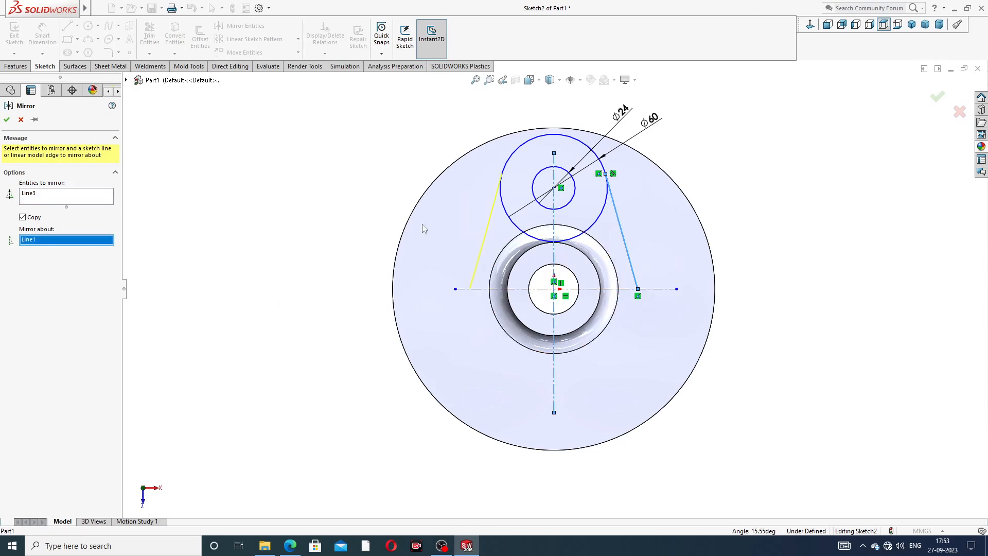
{"action": "left_click", "coordinate": [7, 120]}
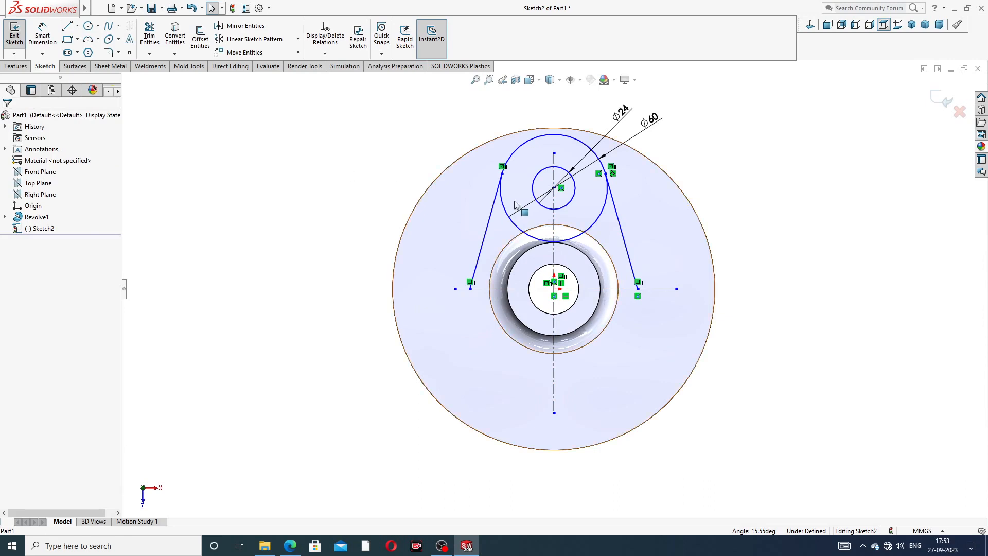
Step: Mirror both circles and both tangent lines about the horizontal centerline
{"action": "left_click", "coordinate": [493, 210]}
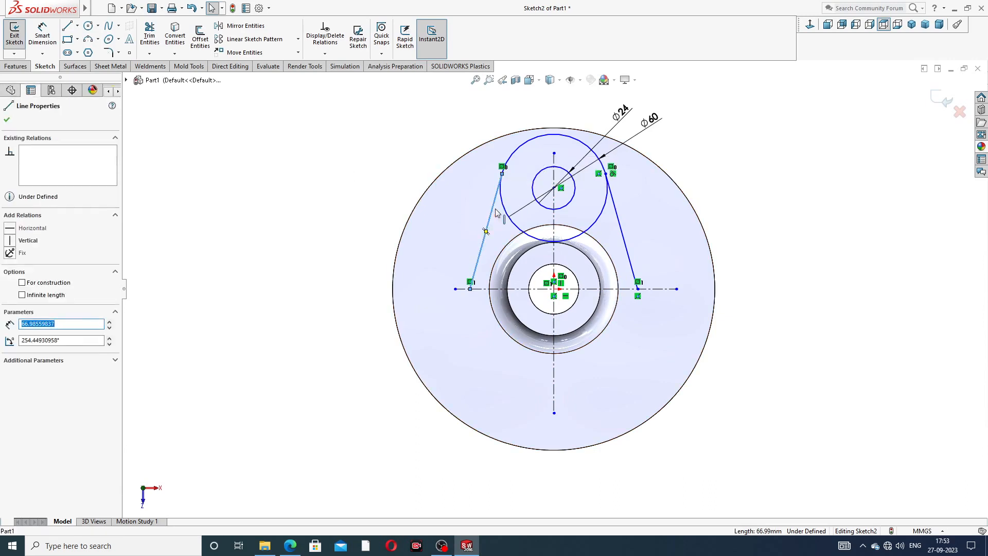
{"action": "left_click", "coordinate": [504, 211], "text": "ctrl"}
{"action": "left_click", "coordinate": [544, 208], "text": "ctrl"}
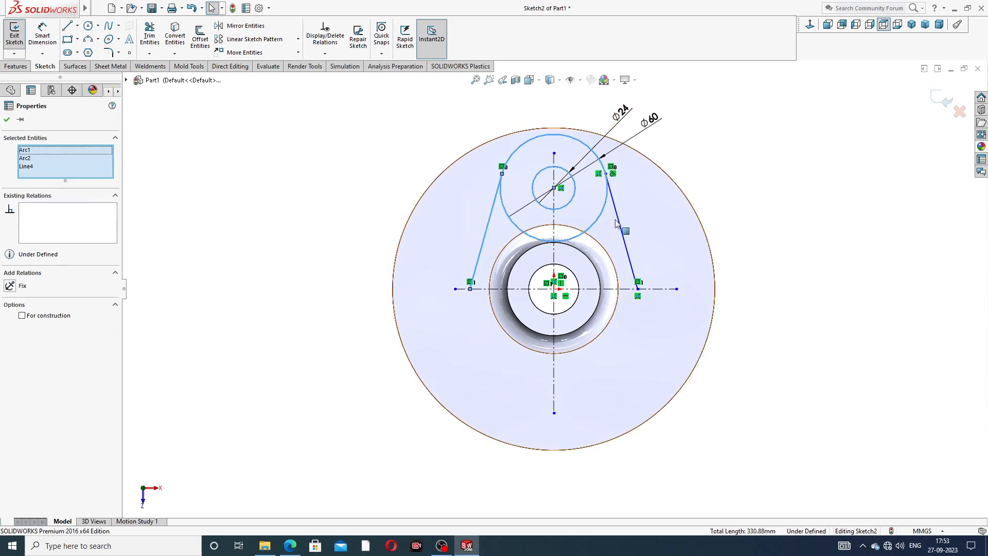
{"action": "left_click", "coordinate": [622, 221], "text": "ctrl"}
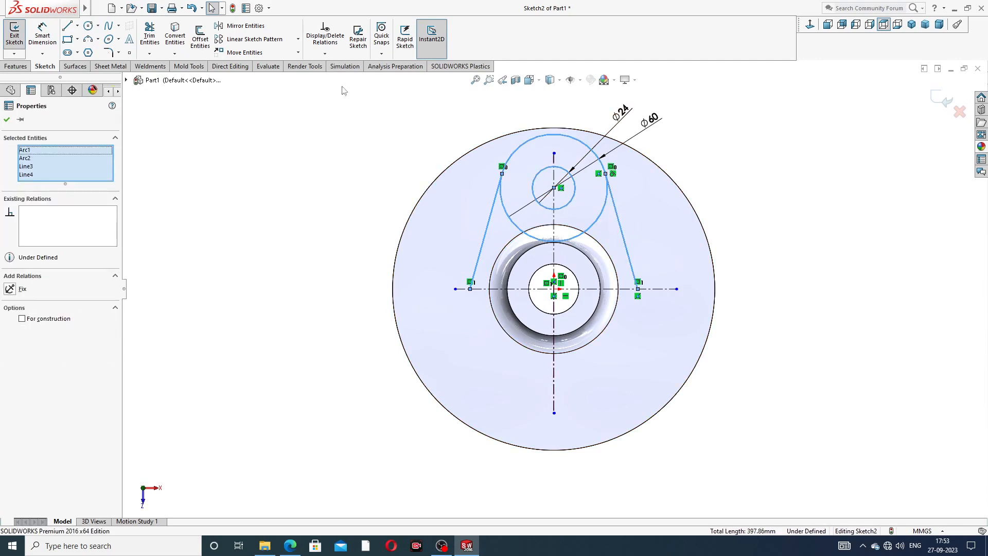
{"action": "left_click", "coordinate": [242, 26]}
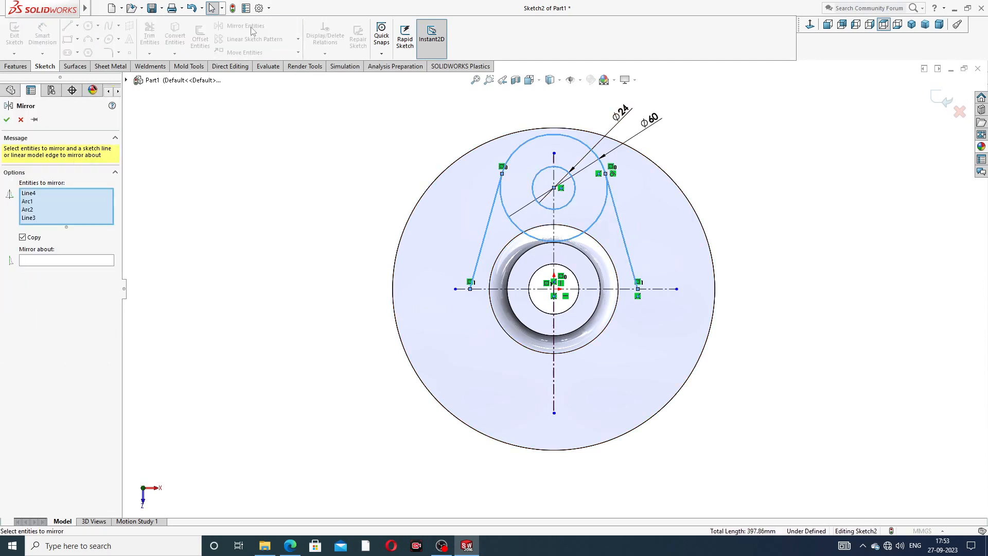
{"action": "left_click", "coordinate": [99, 261]}
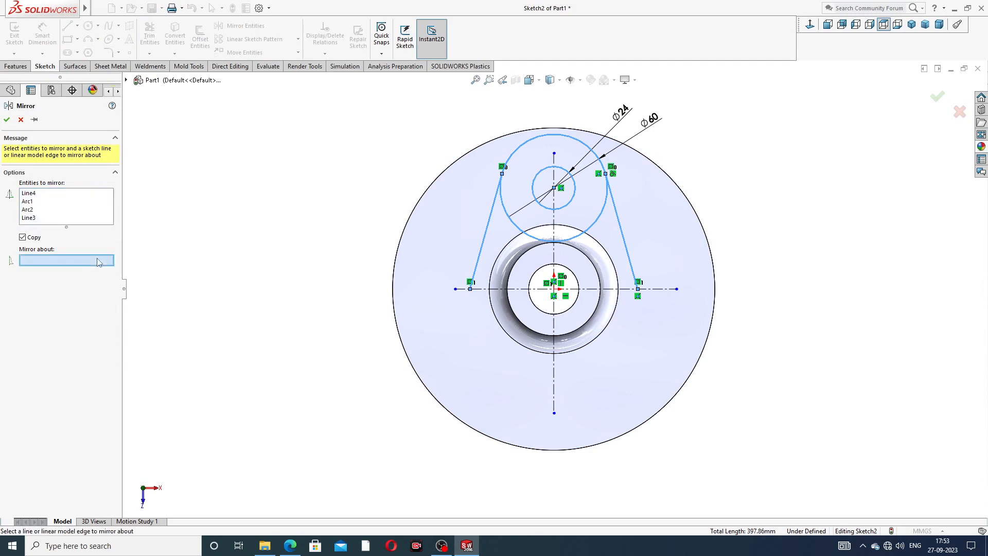
{"action": "left_click", "coordinate": [505, 289]}
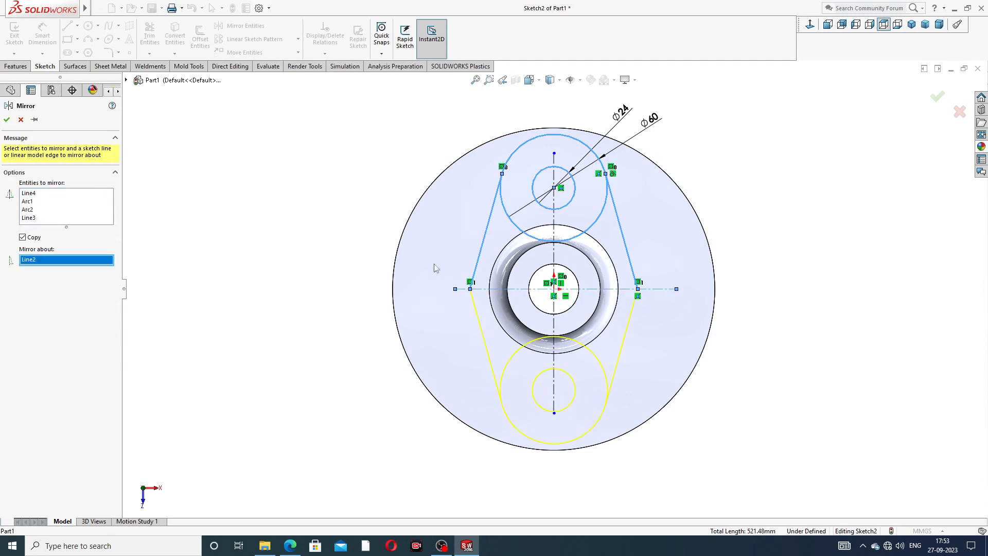
{"action": "left_click", "coordinate": [6, 121]}
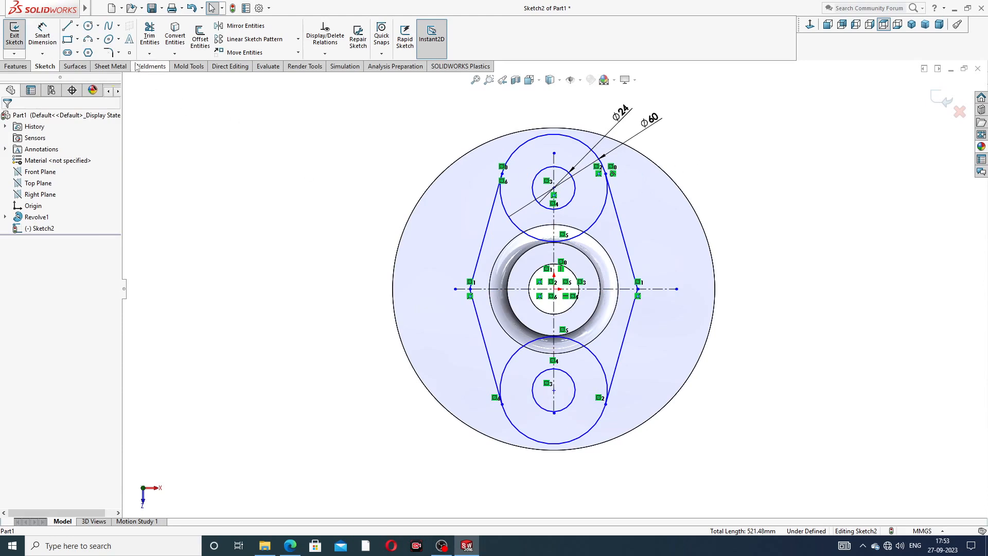
Step: Dimension the vertical distance between the upper and lower circle centers as 120 mm
{"action": "left_click", "coordinate": [42, 35]}
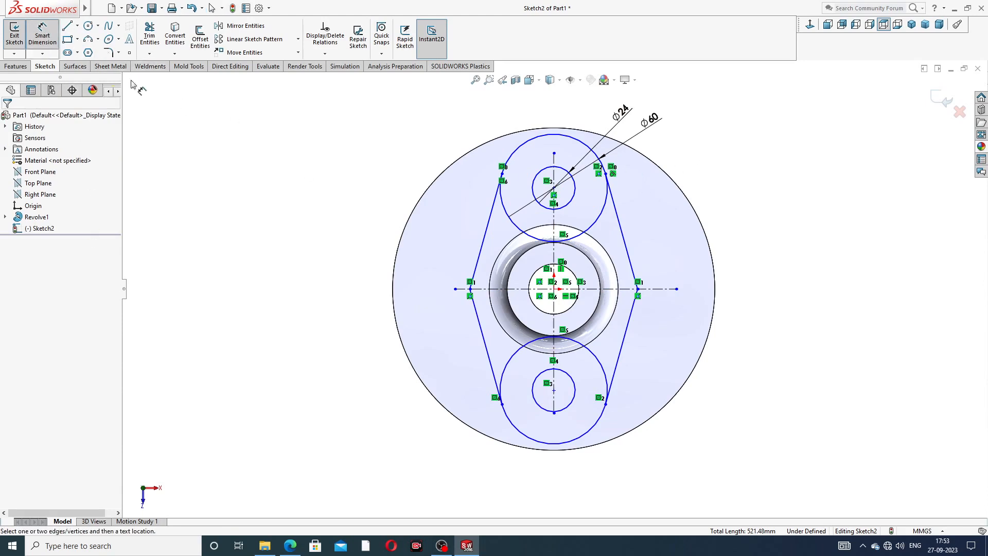
{"action": "left_click", "coordinate": [555, 189]}
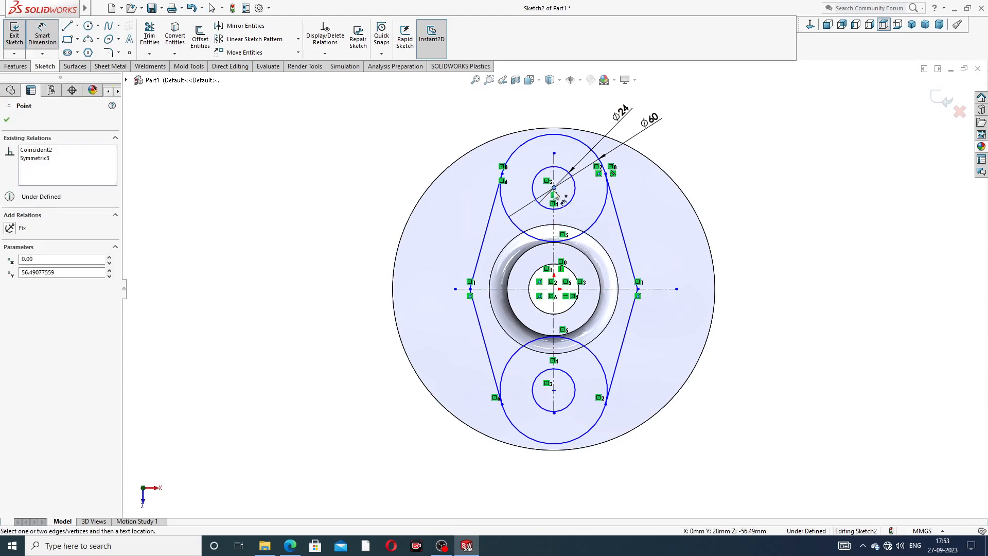
{"action": "left_click", "coordinate": [554, 391]}
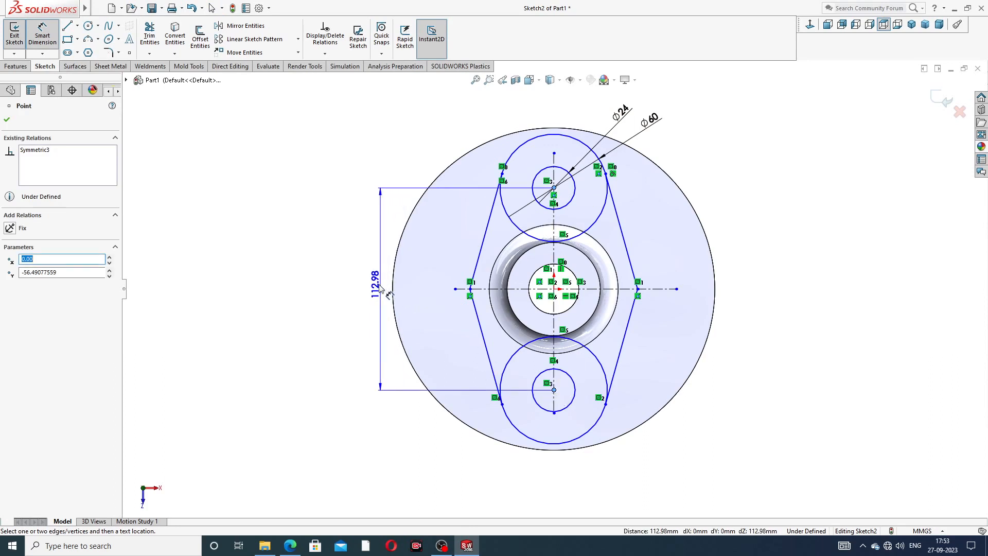
{"action": "left_click", "coordinate": [379, 286]}
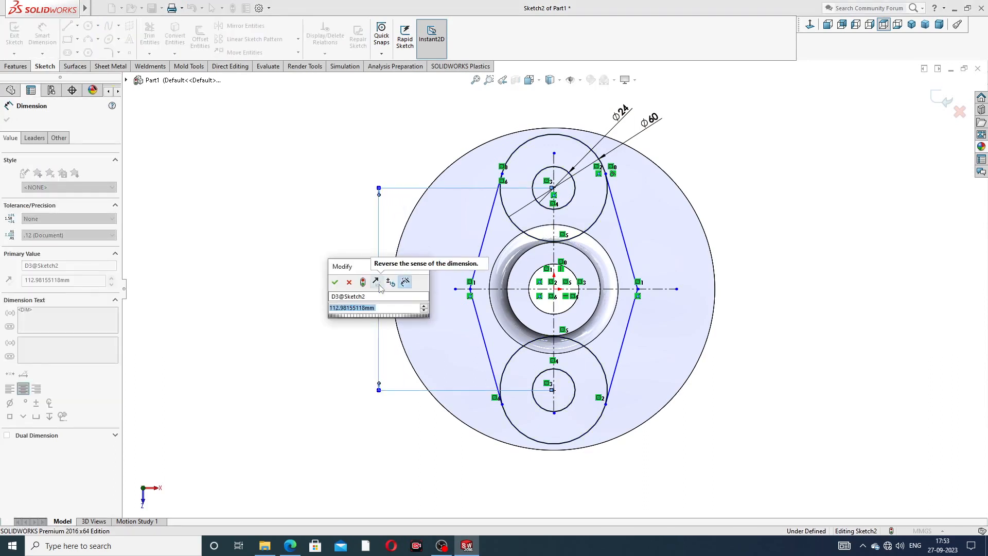
{"action": "type", "text": "120"}
{"action": "key", "text": "Return"}
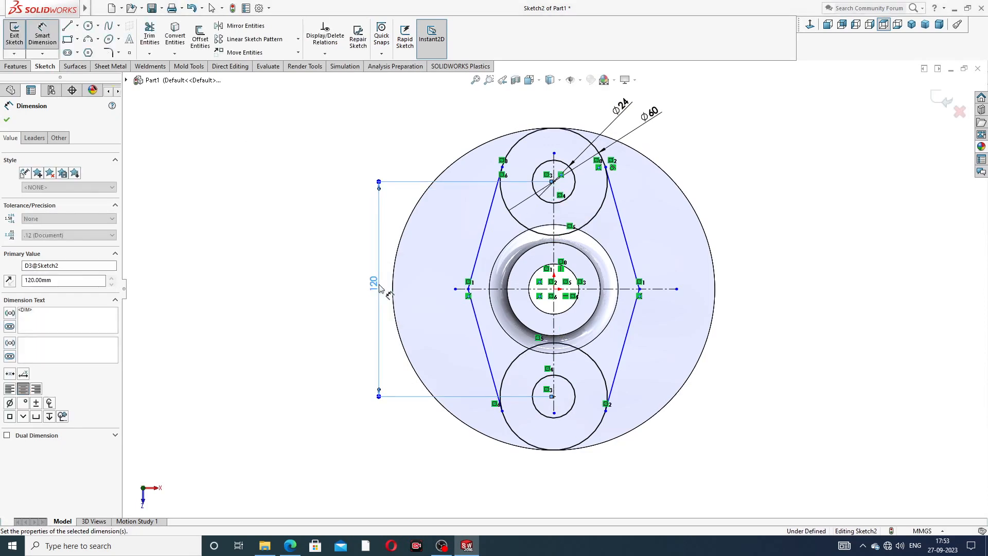
{"action": "left_click", "coordinate": [787, 174]}
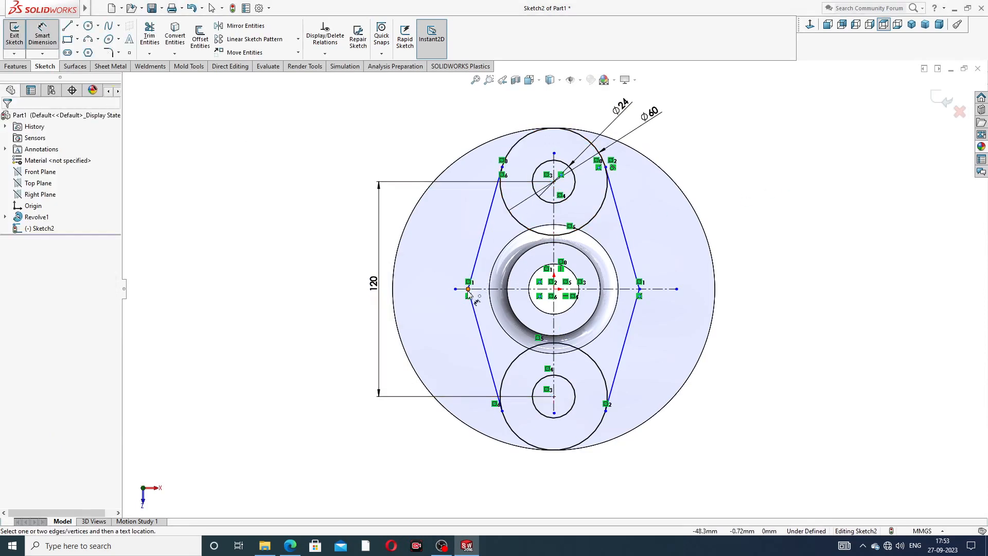
Step: Dimension the horizontal distance between the outline's two side corner points on the horizontal centerline as 76 mm
{"action": "left_click", "coordinate": [468, 289]}
{"action": "left_click", "coordinate": [640, 289]}
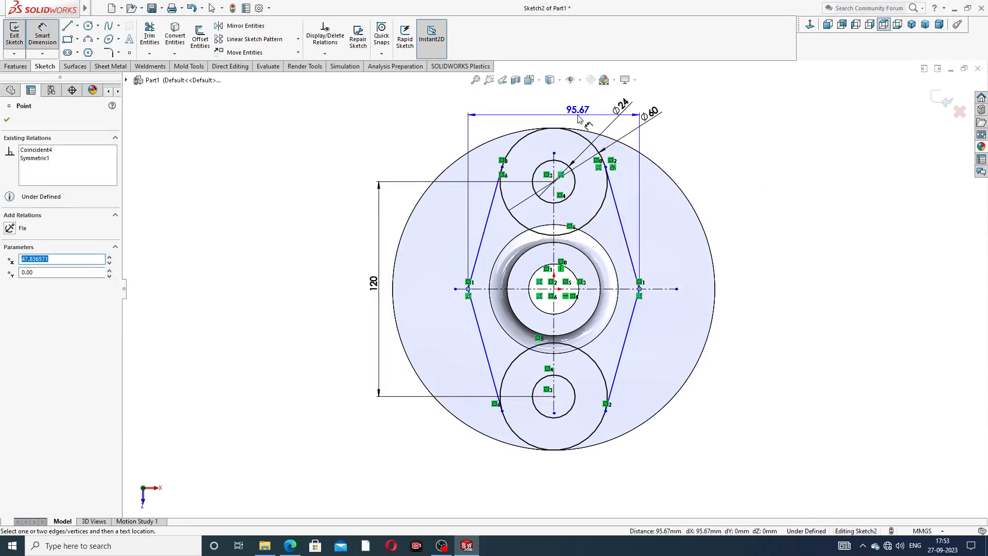
{"action": "left_click", "coordinate": [572, 111]}
{"action": "type", "text": "7"}
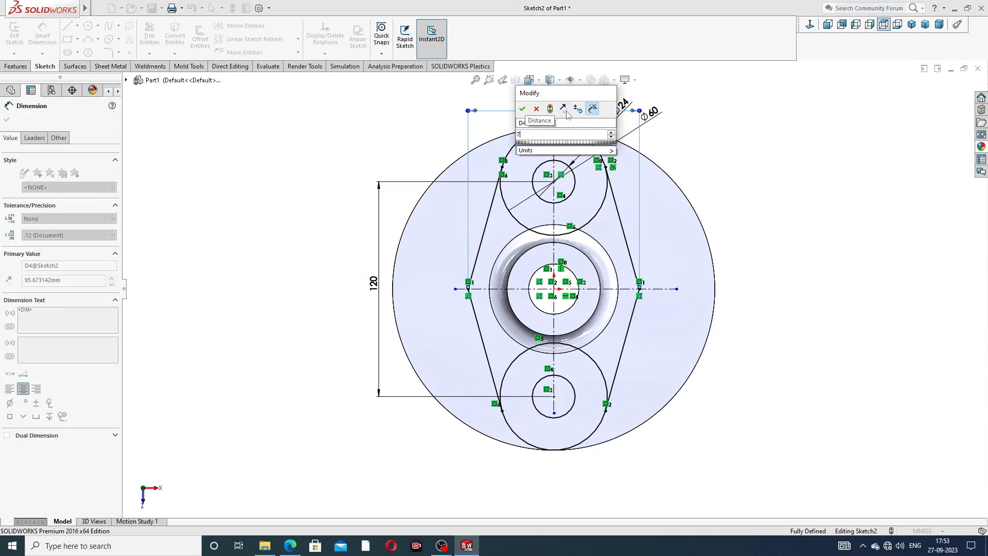
{"action": "type", "text": "6"}
{"action": "key", "text": "Return"}
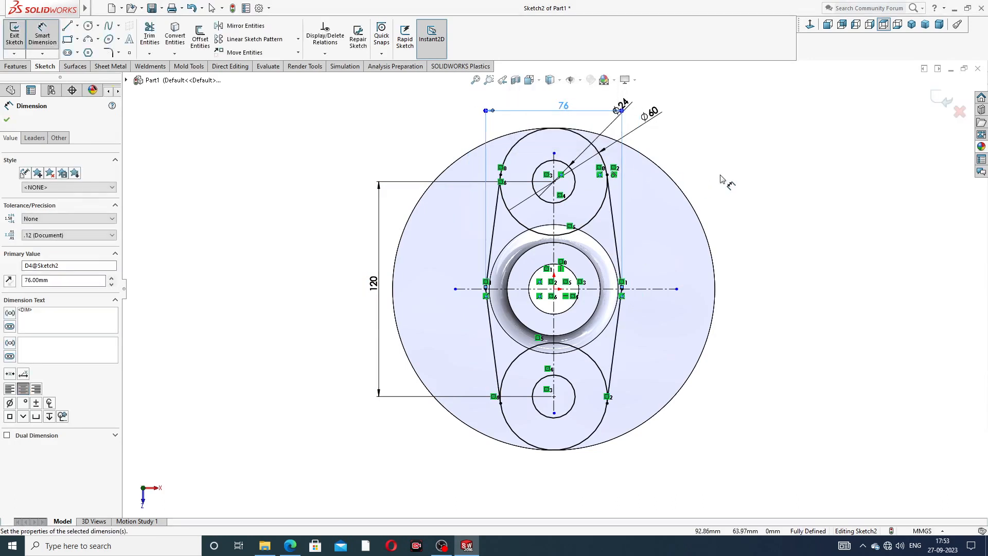
{"action": "right_click", "coordinate": [747, 145]}
{"action": "left_click", "coordinate": [772, 154]}
Step: Reposition the 76 mm, circle diameter and 120 mm dimension labels so they sit clear of the sketch geometry
{"action": "scroll", "coordinate": [673, 175], "scroll_direction": "up", "scroll_amount": 2}
{"action": "scroll", "coordinate": [623, 180], "scroll_direction": "down", "scroll_amount": 2}
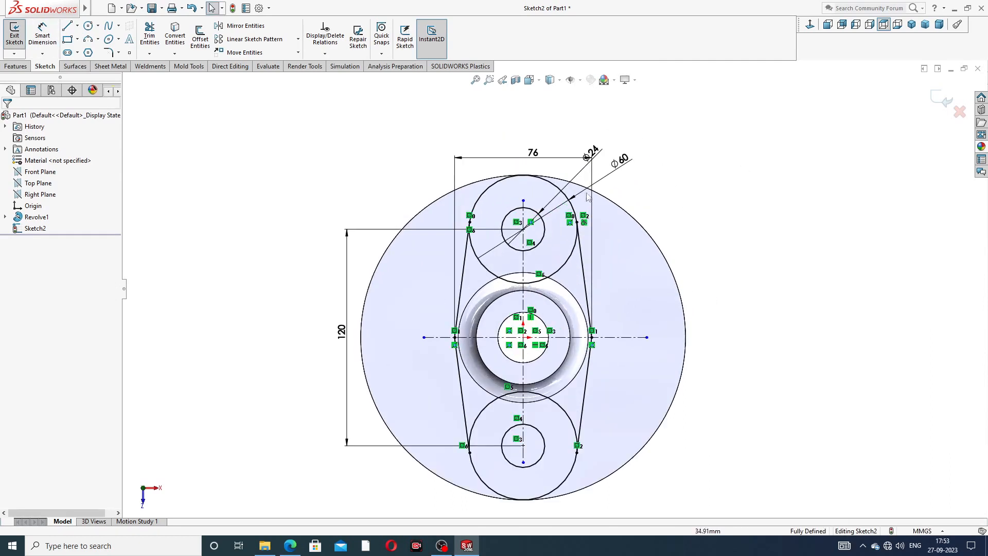
{"action": "left_click_drag", "start_coordinate": [535, 156], "coordinate": [534, 142]}
{"action": "left_click_drag", "start_coordinate": [620, 162], "coordinate": [632, 142]}
{"action": "left_click", "coordinate": [712, 150]}
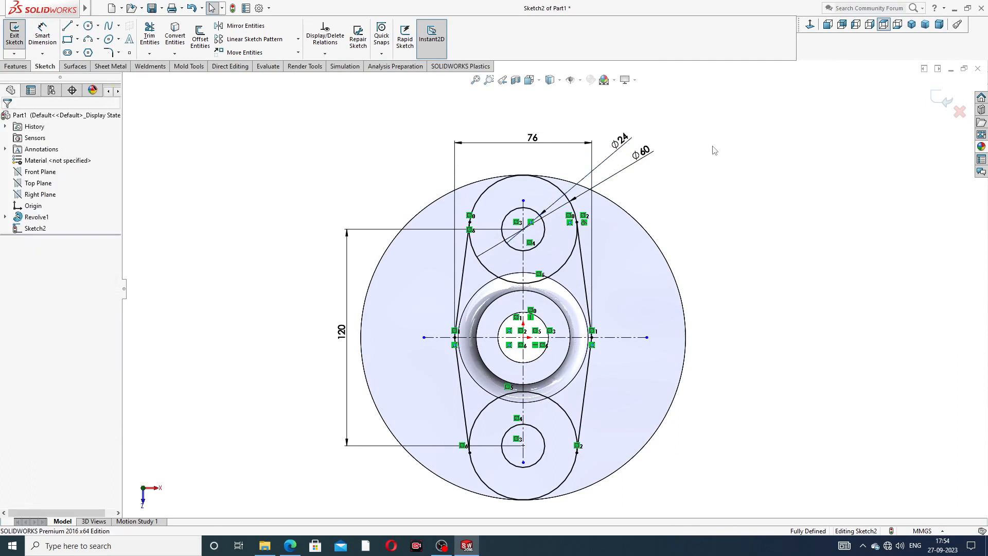
{"action": "left_click_drag", "start_coordinate": [341, 335], "coordinate": [334, 323]}
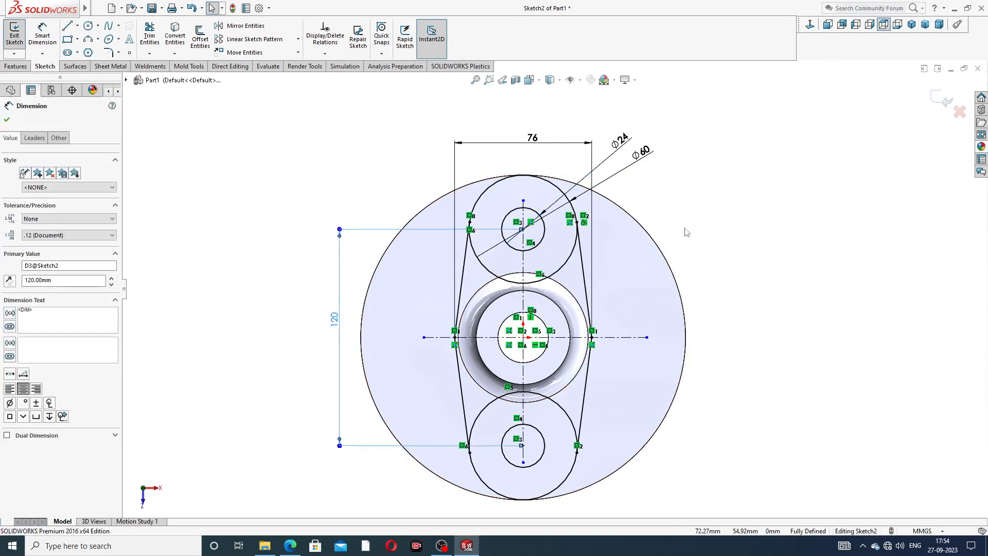
{"action": "left_click", "coordinate": [694, 225]}
Step: Check the Part-09 bridge of valve PDF drawing in the browser and return to the sketch in SOLIDWORKS
{"action": "scroll", "coordinate": [545, 372], "scroll_direction": "up", "scroll_amount": 1}
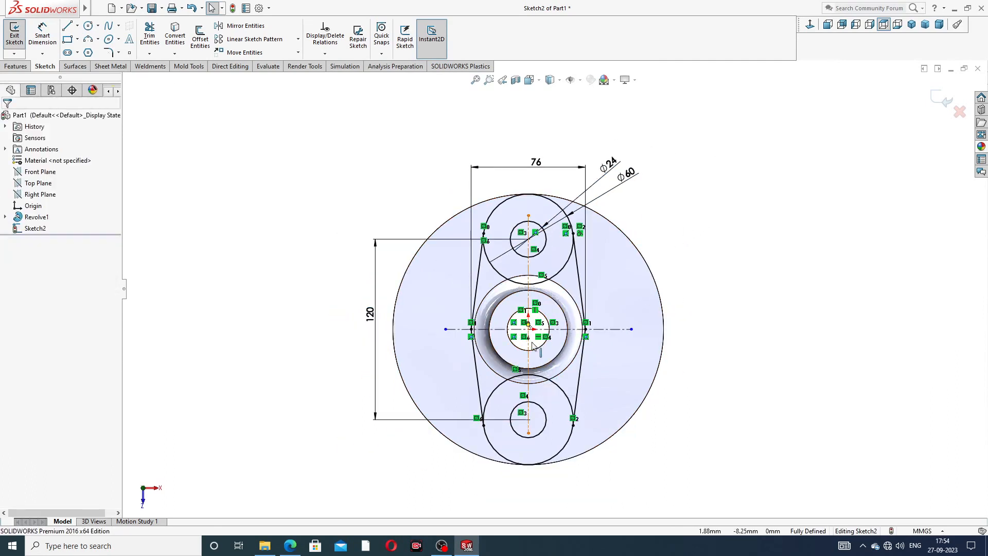
{"action": "scroll", "coordinate": [530, 357], "scroll_direction": "down", "scroll_amount": 1}
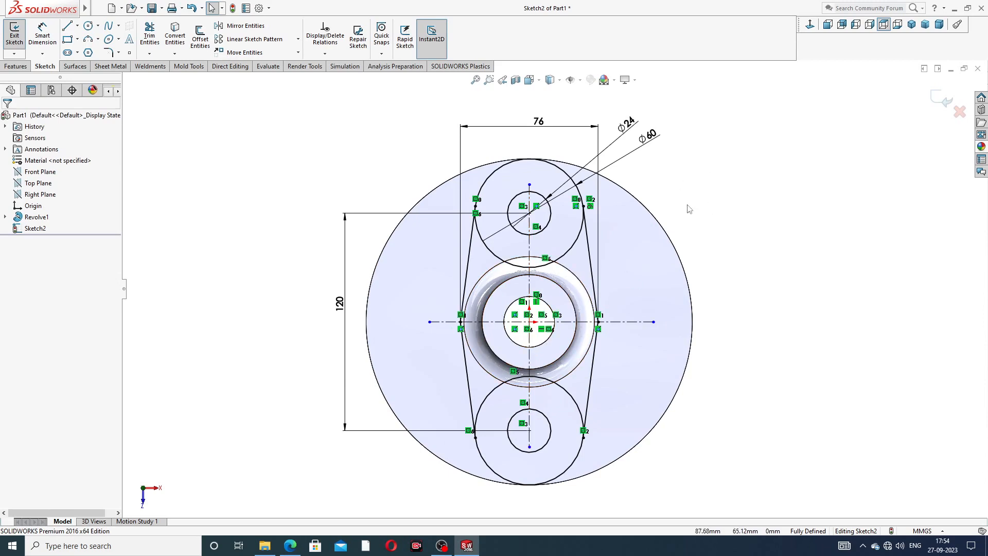
{"action": "scroll", "coordinate": [554, 288], "scroll_direction": "up", "scroll_amount": 1}
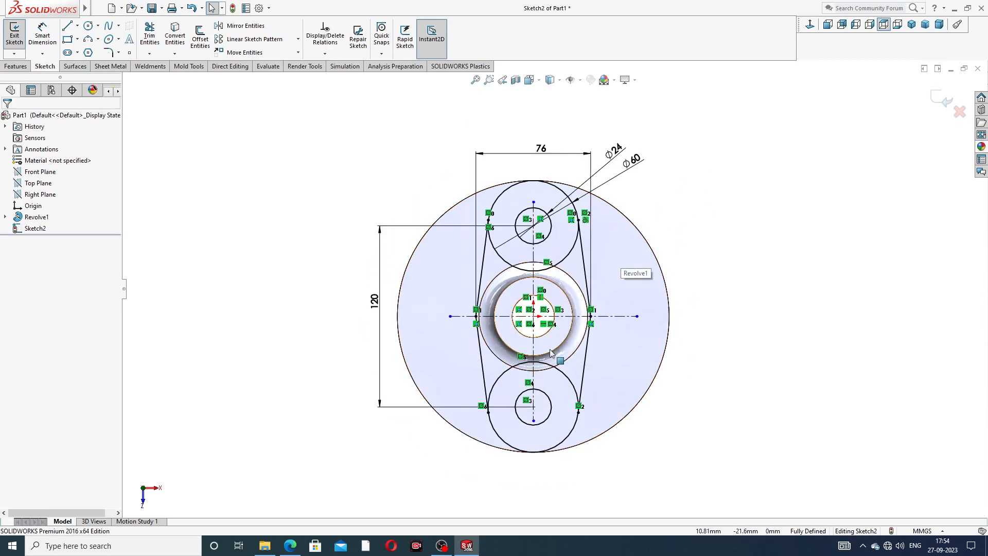
{"action": "scroll", "coordinate": [551, 353], "scroll_direction": "down", "scroll_amount": 1}
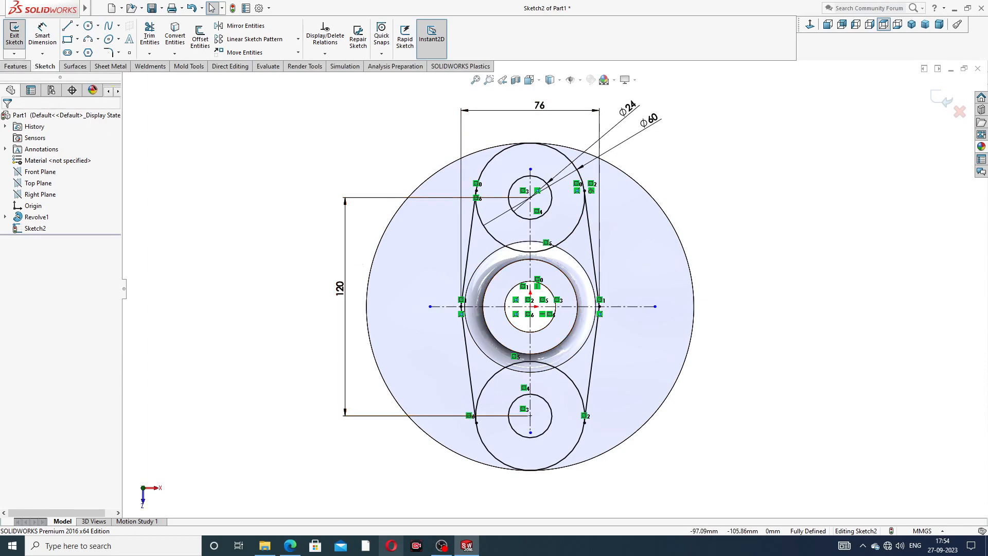
{"action": "left_click", "coordinate": [290, 547]}
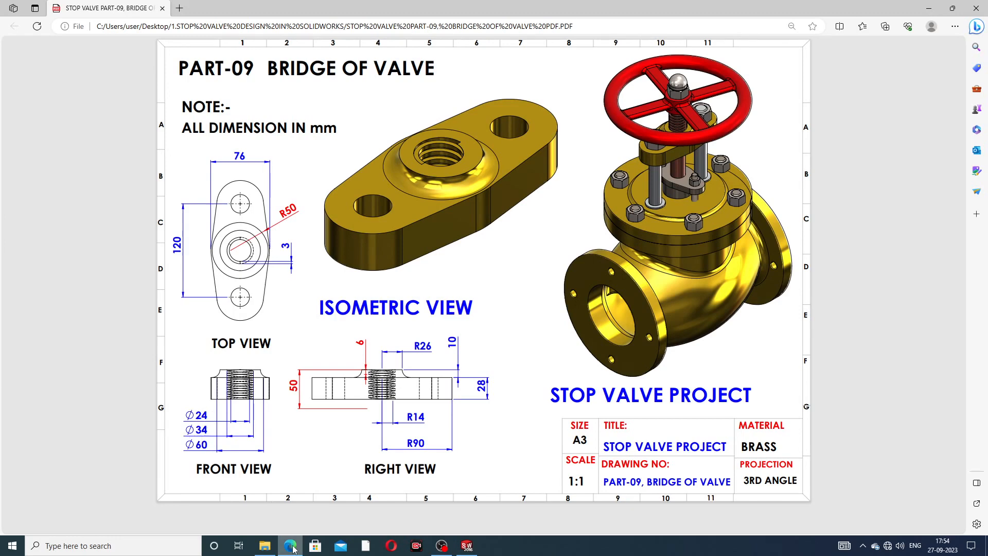
{"action": "left_click", "coordinate": [466, 545]}
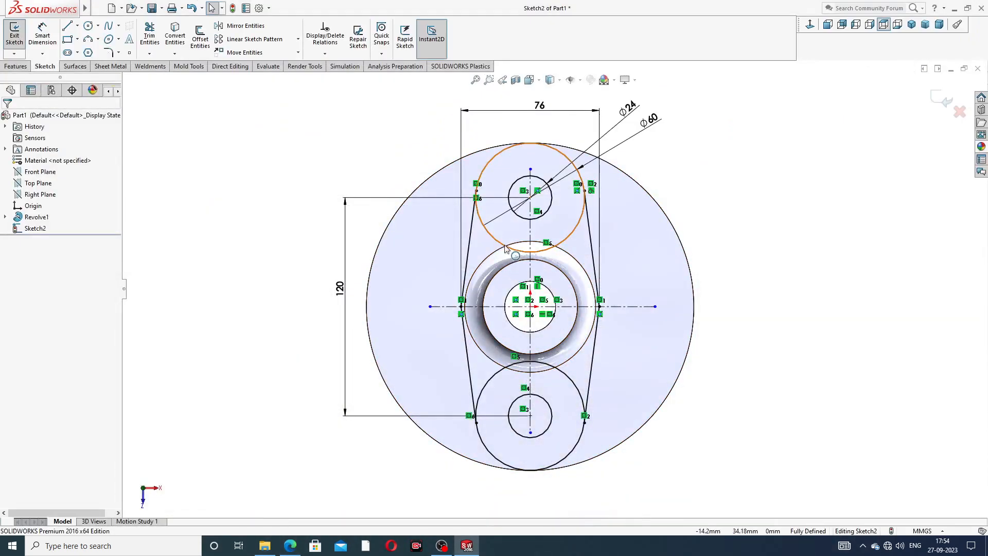
Step: Extrude-cut the two side regions outside the outline and both 24 mm circles Through All
{"action": "left_click", "coordinate": [16, 66]}
{"action": "left_click", "coordinate": [154, 41]}
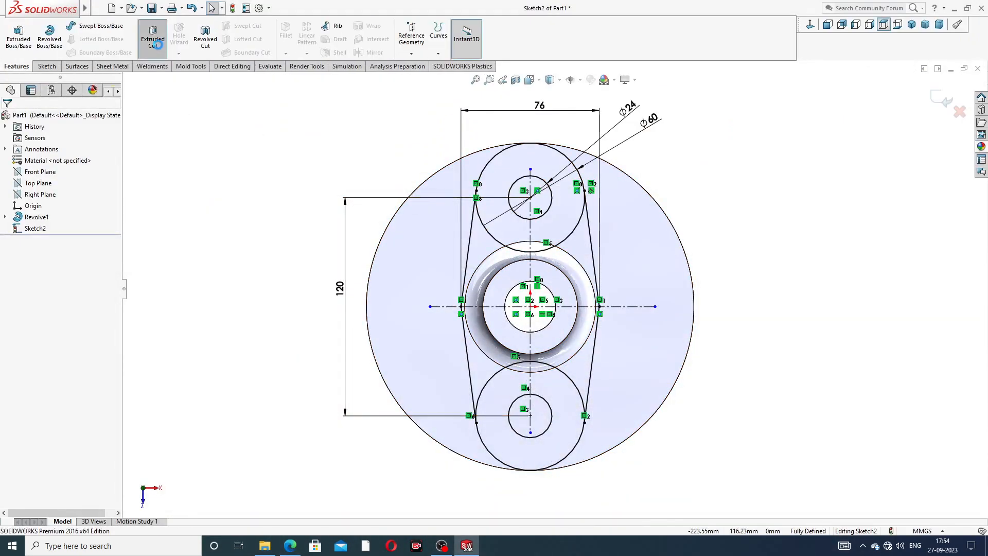
{"action": "left_click", "coordinate": [630, 248]}
{"action": "left_click", "coordinate": [423, 260]}
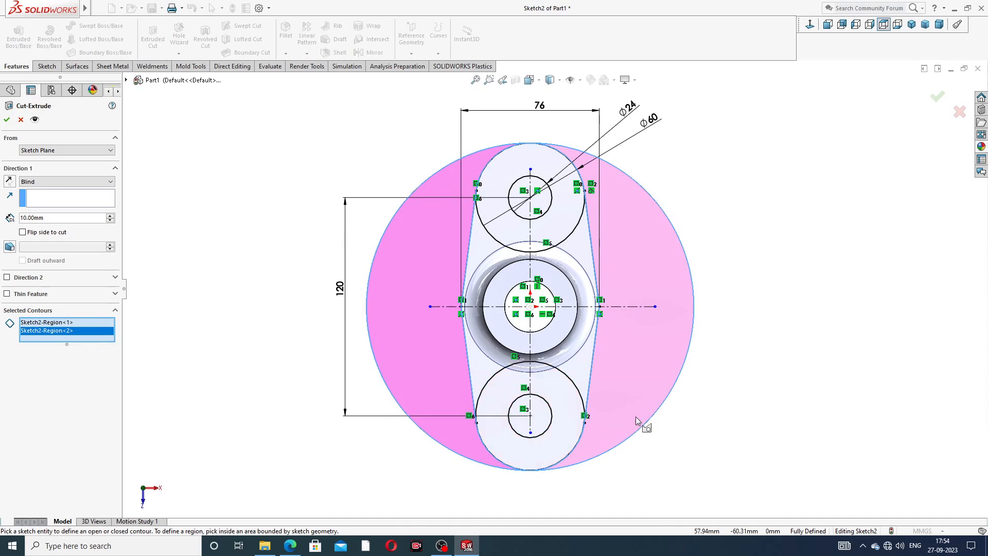
{"action": "middle_click_drag", "start_coordinate": [635, 416], "coordinate": [624, 355]}
{"action": "left_click", "coordinate": [541, 398]}
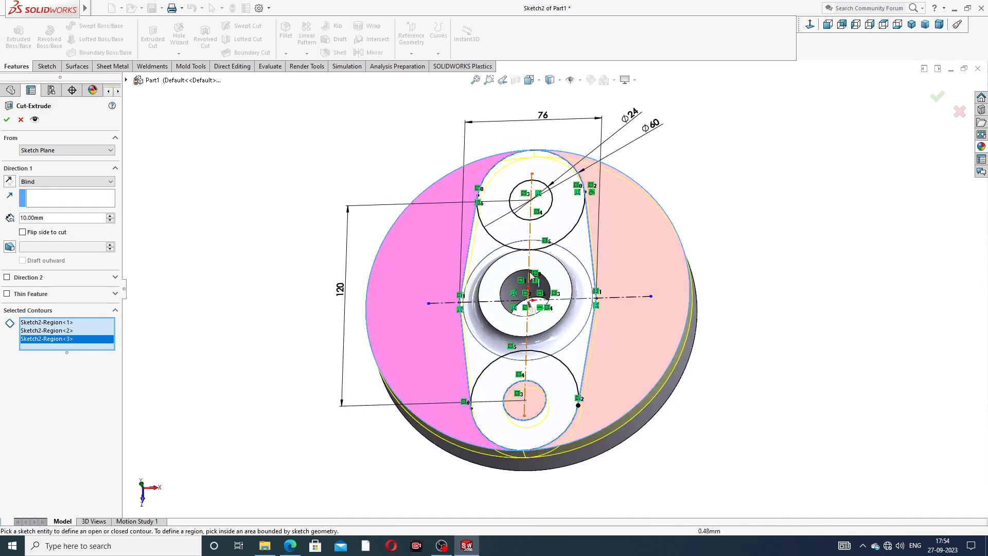
{"action": "left_click", "coordinate": [550, 206]}
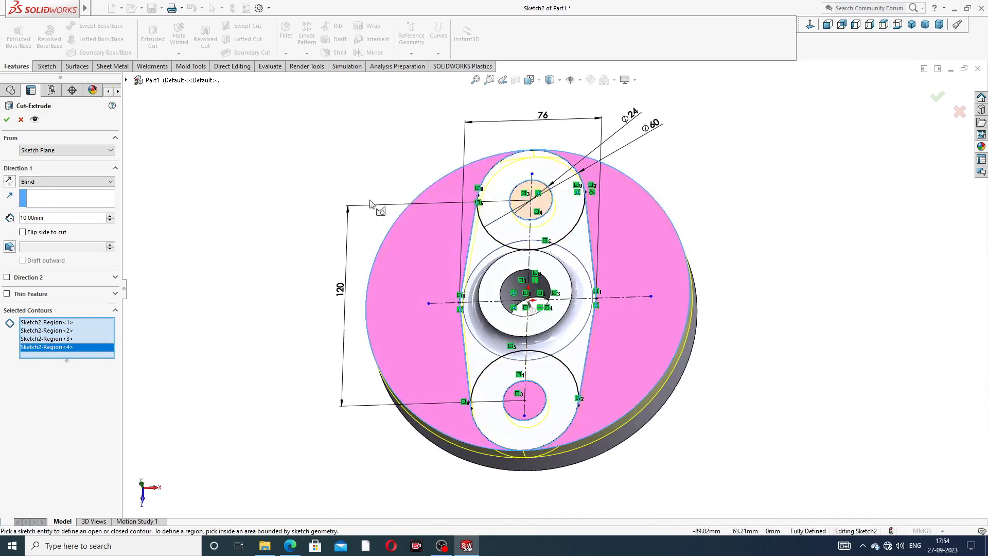
{"action": "left_click", "coordinate": [59, 183]}
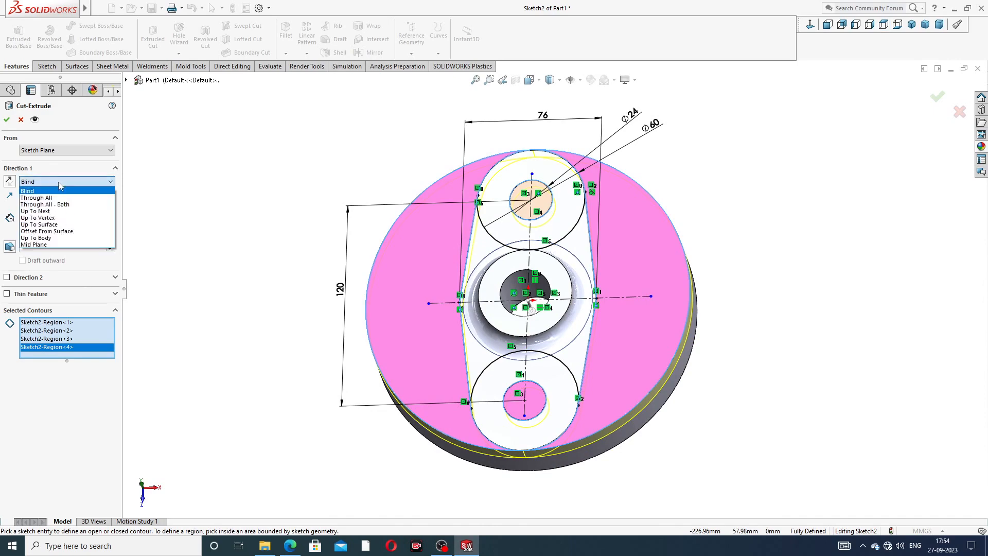
{"action": "left_click", "coordinate": [57, 198]}
{"action": "middle_click_drag", "start_coordinate": [253, 249], "coordinate": [266, 190]}
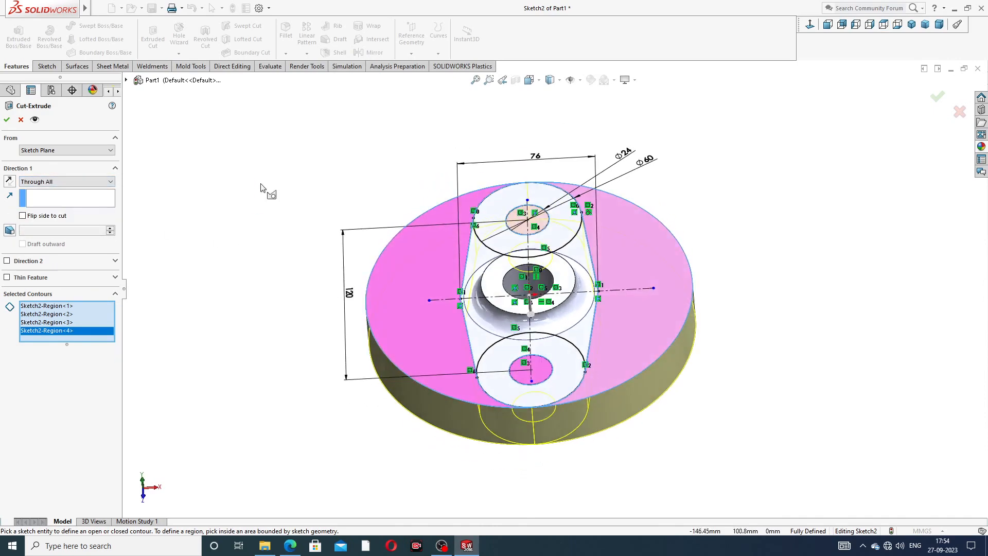
{"action": "left_click", "coordinate": [7, 120]}
Step: Fillet the two vertical corner edges at the middle of the plate's long sides with a 50 mm radius
{"action": "middle_click_drag", "start_coordinate": [636, 221], "coordinate": [569, 269]}
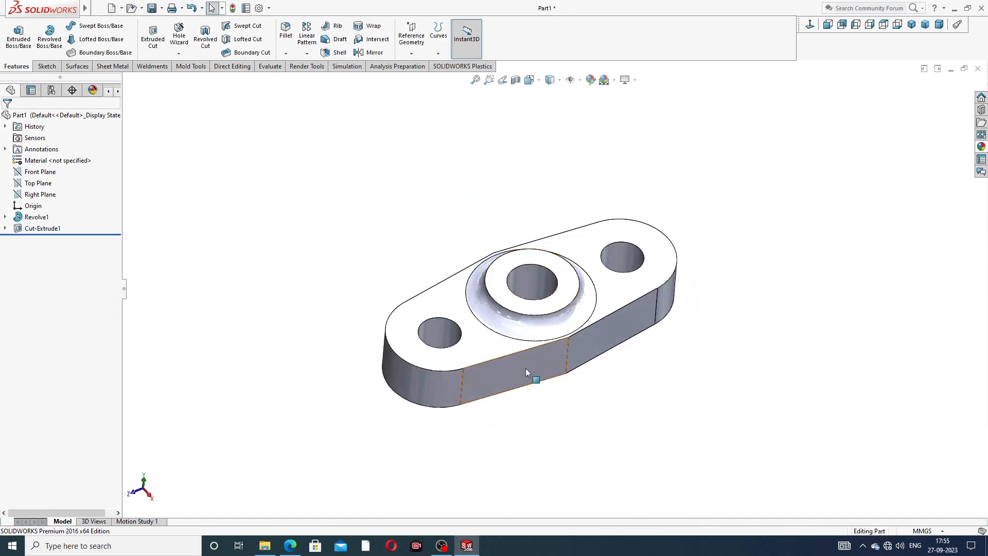
{"action": "scroll", "coordinate": [526, 369], "scroll_direction": "down", "scroll_amount": 3}
{"action": "left_click", "coordinate": [287, 56]}
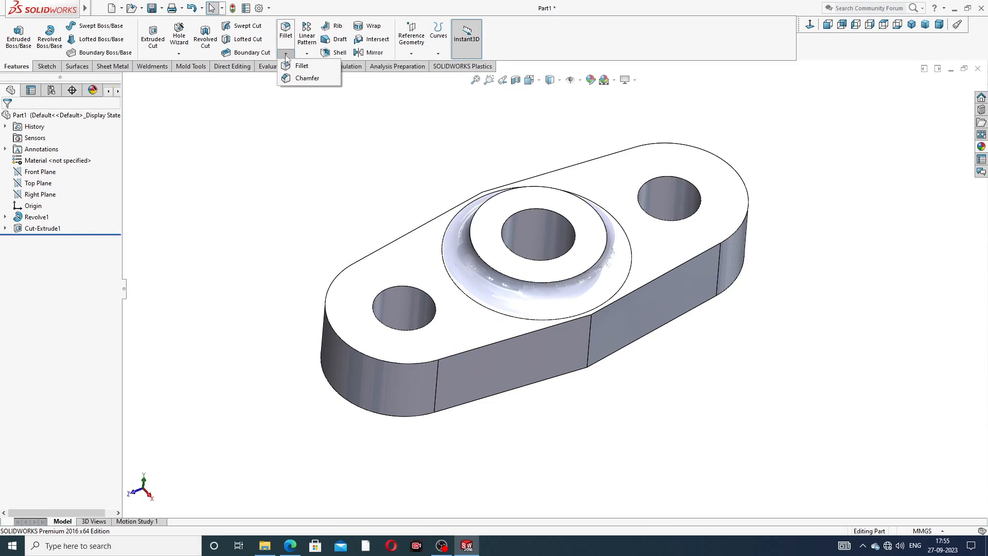
{"action": "left_click", "coordinate": [301, 63]}
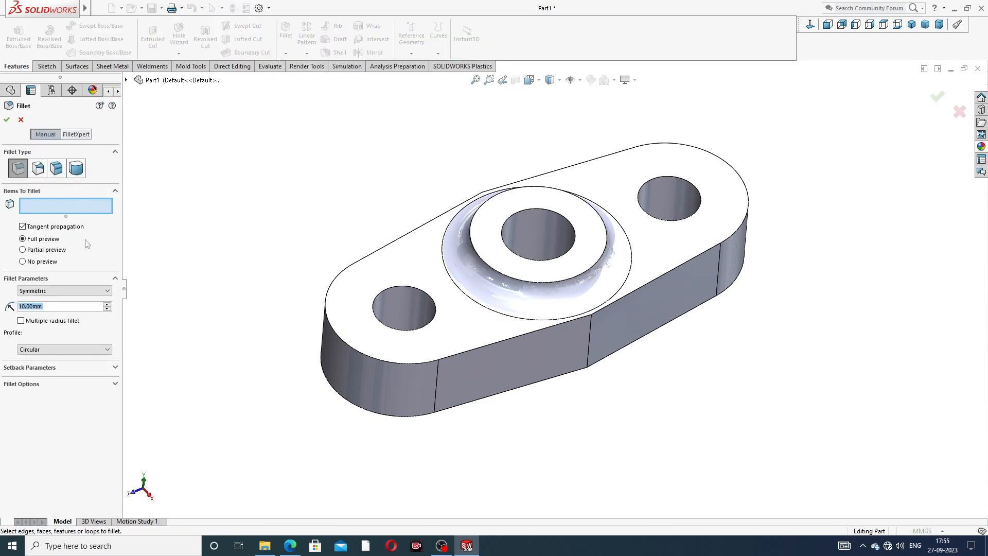
{"action": "type", "text": "50"}
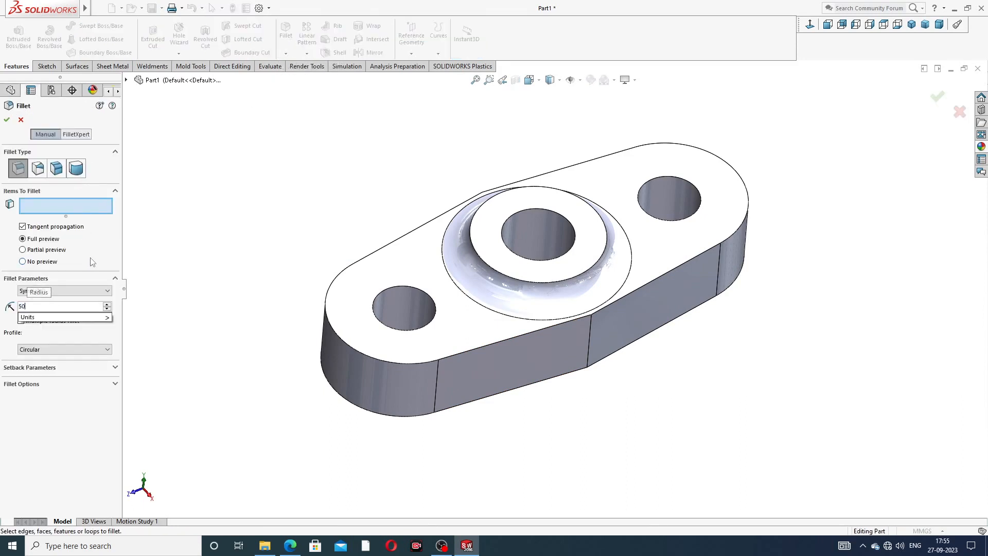
{"action": "key", "text": "Return"}
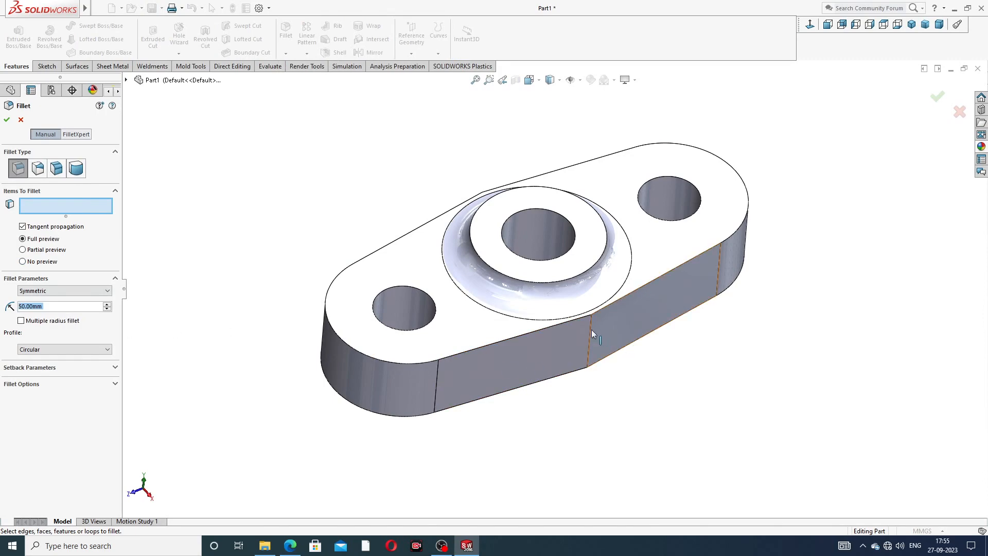
{"action": "left_click", "coordinate": [514, 317]}
{"action": "middle_click_drag", "start_coordinate": [514, 317], "coordinate": [487, 222]}
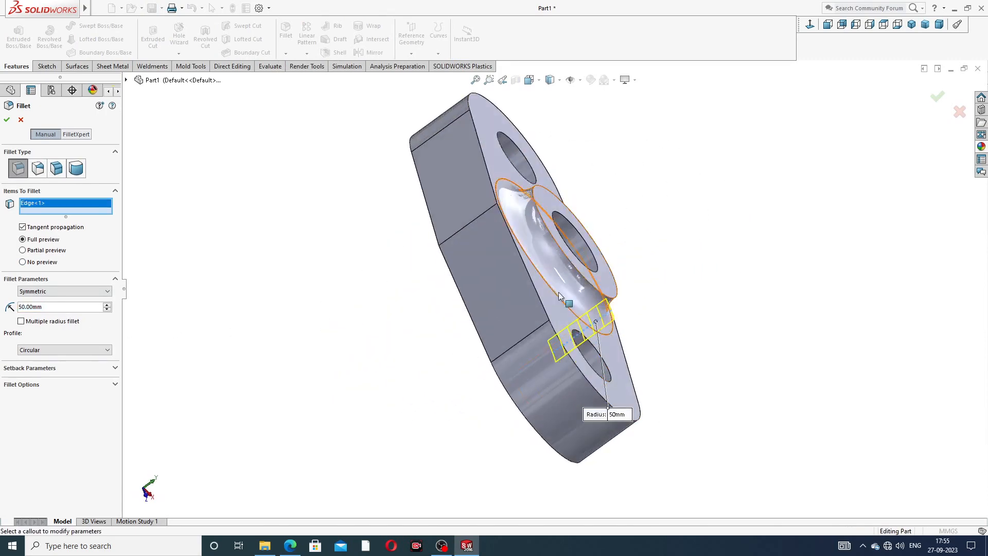
{"action": "left_click", "coordinate": [482, 219]}
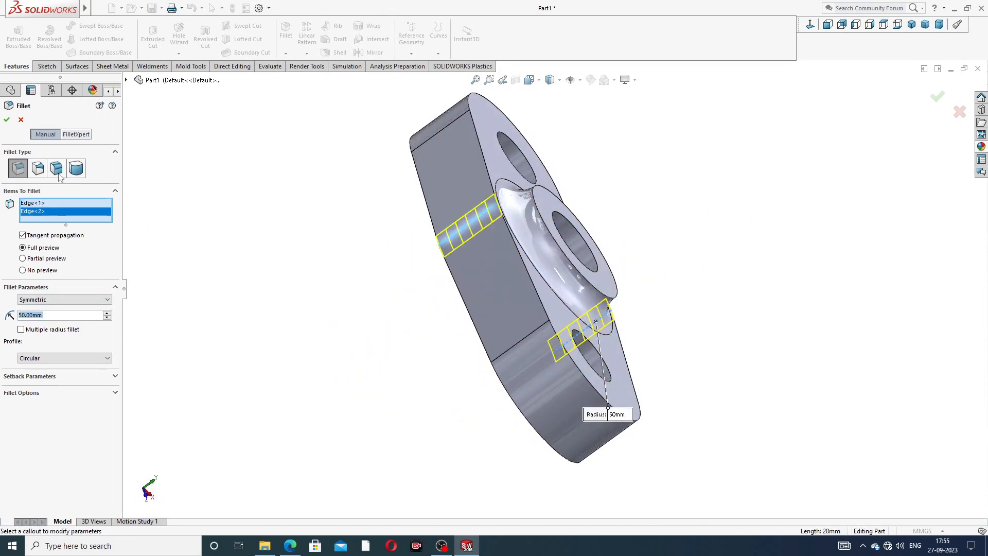
{"action": "left_click", "coordinate": [7, 120]}
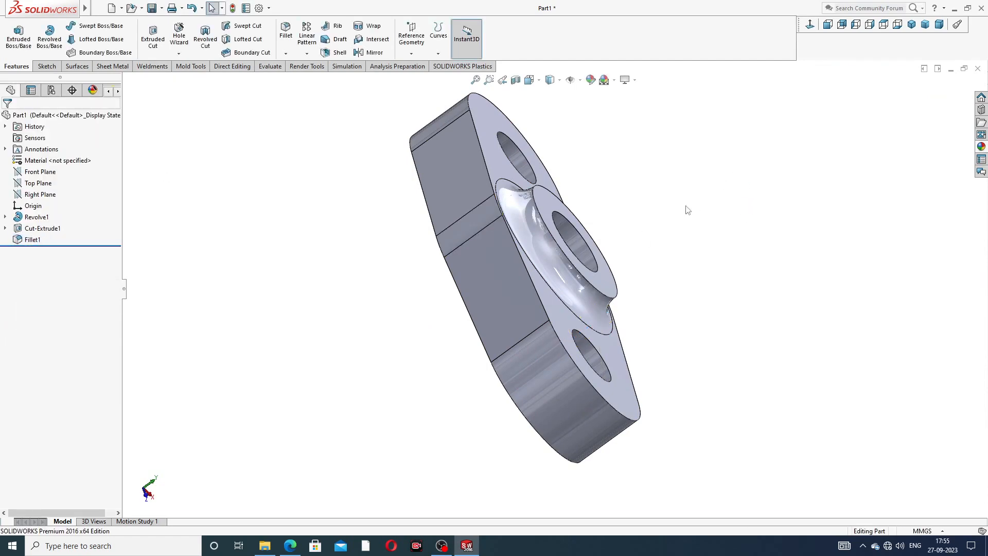
Step: Start a sketch on the central boss's top face and draw a circle about 39 mm in diameter centered on the origin
{"action": "middle_click_drag", "start_coordinate": [676, 214], "coordinate": [542, 236]}
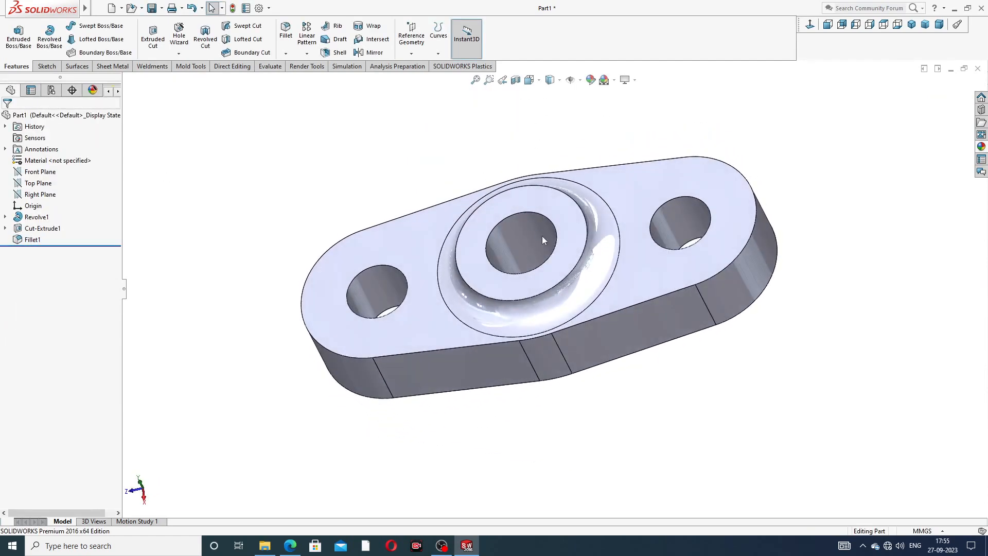
{"action": "scroll", "coordinate": [540, 287], "scroll_direction": "down", "scroll_amount": 2}
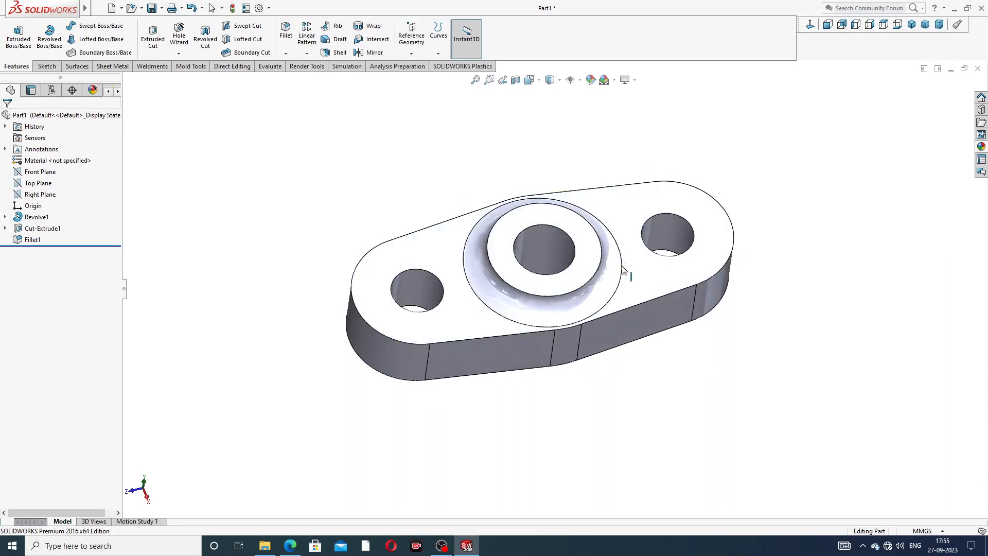
{"action": "left_click", "coordinate": [578, 228]}
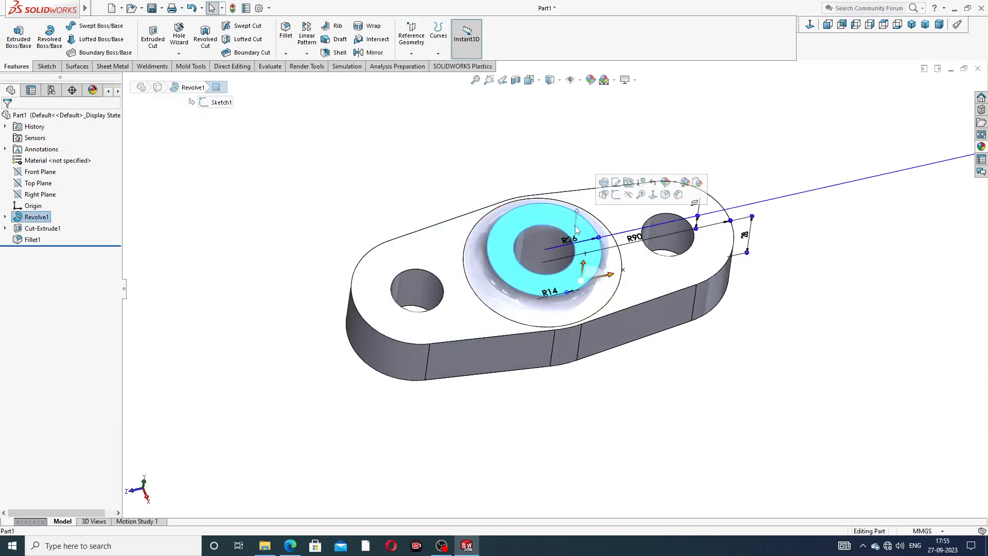
{"action": "left_click", "coordinate": [616, 194]}
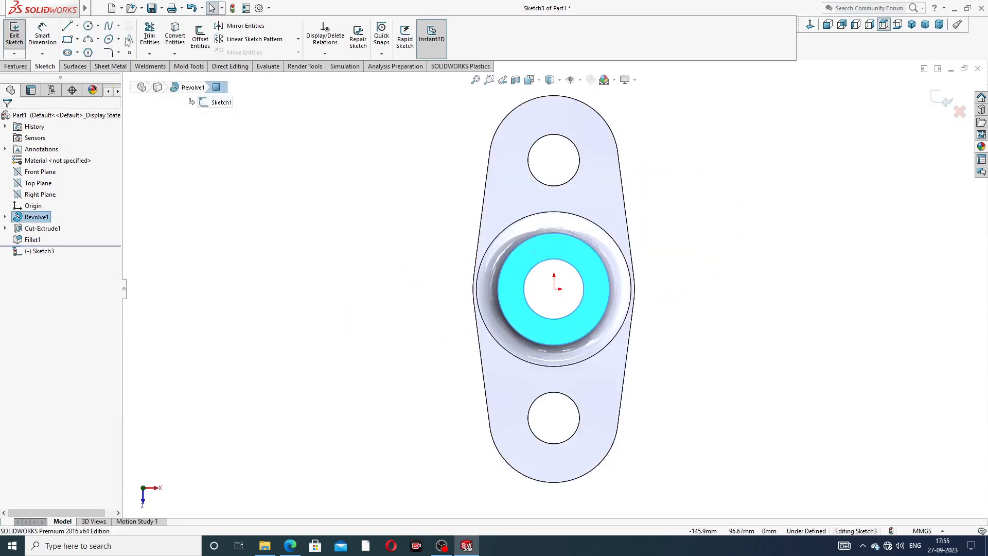
{"action": "left_click", "coordinate": [89, 26]}
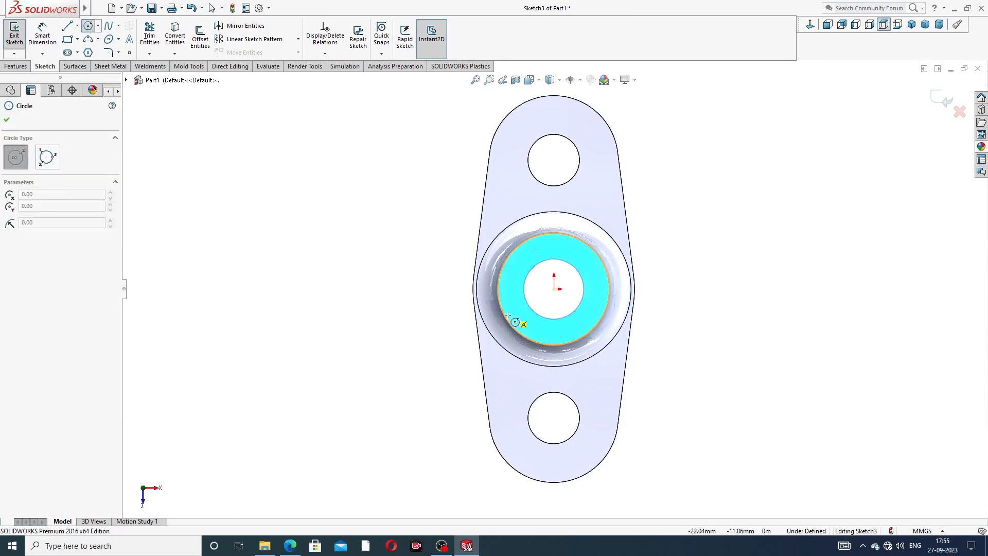
{"action": "left_click", "coordinate": [554, 289]}
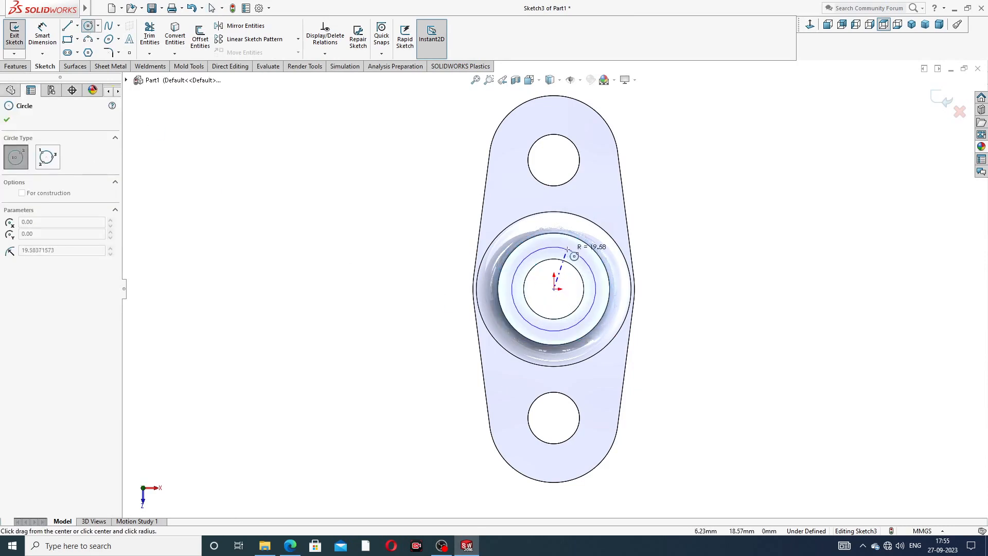
{"action": "left_click", "coordinate": [583, 259]}
{"action": "right_click", "coordinate": [690, 213]}
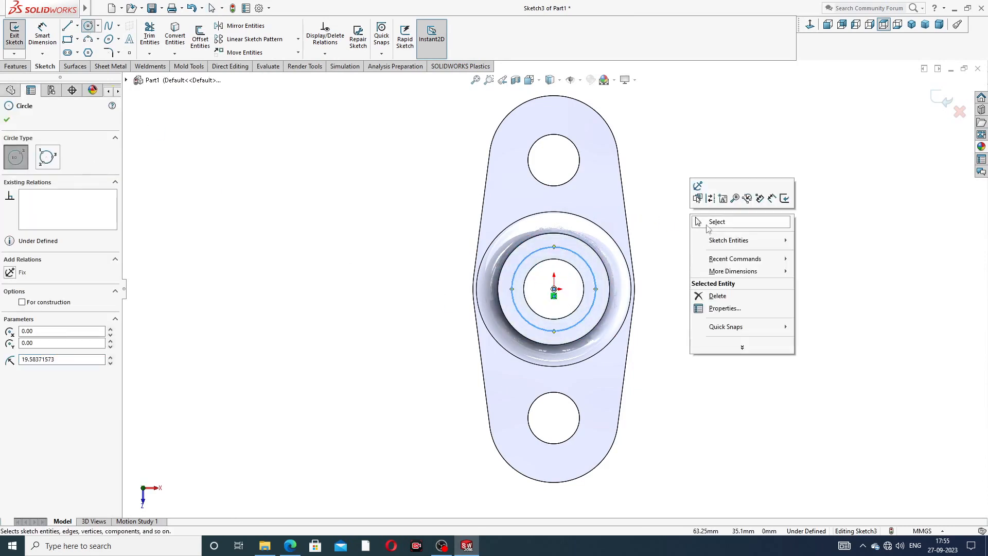
{"action": "left_click", "coordinate": [714, 221]}
Step: Dimension the circle on the central boss to a 34 mm diameter and exit the sketch
{"action": "left_click", "coordinate": [42, 33]}
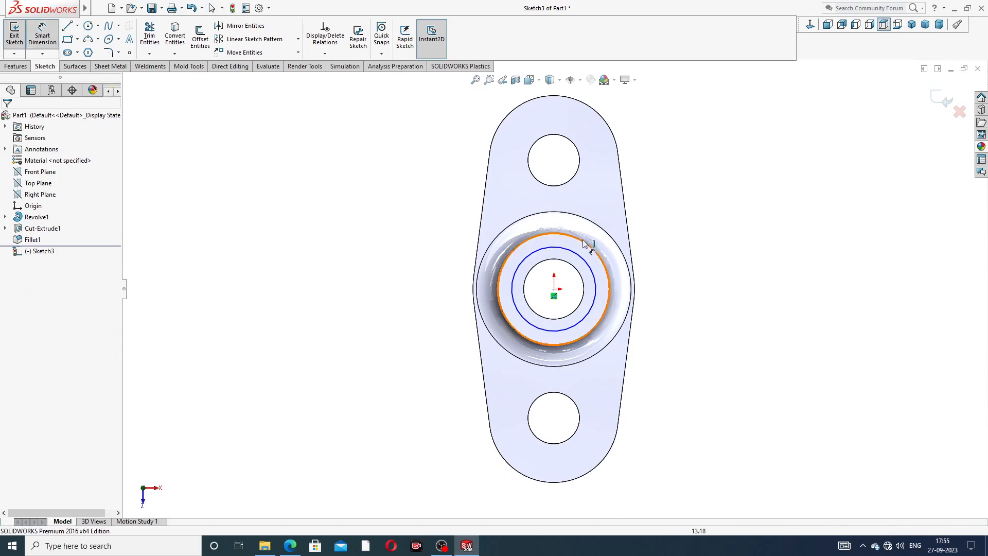
{"action": "left_click", "coordinate": [594, 266]}
{"action": "left_click", "coordinate": [669, 228]}
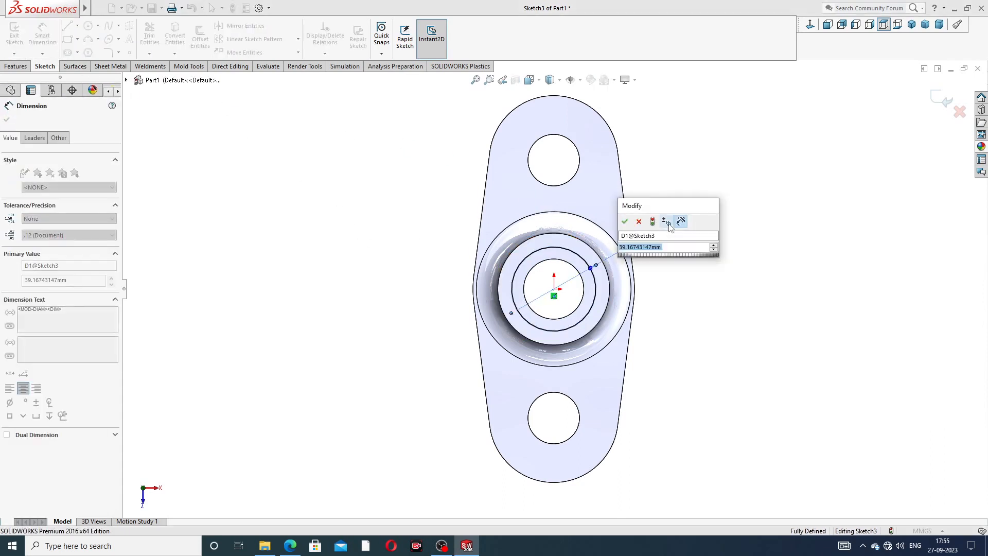
{"action": "key", "text": "Return"}
{"action": "left_click", "coordinate": [706, 221]}
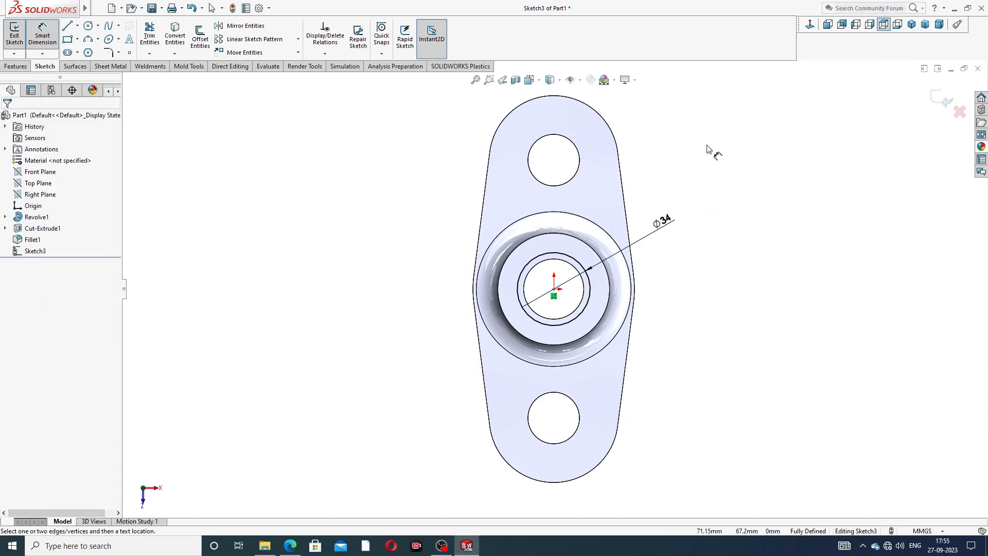
{"action": "right_click", "coordinate": [711, 149]}
{"action": "left_click", "coordinate": [739, 153]}
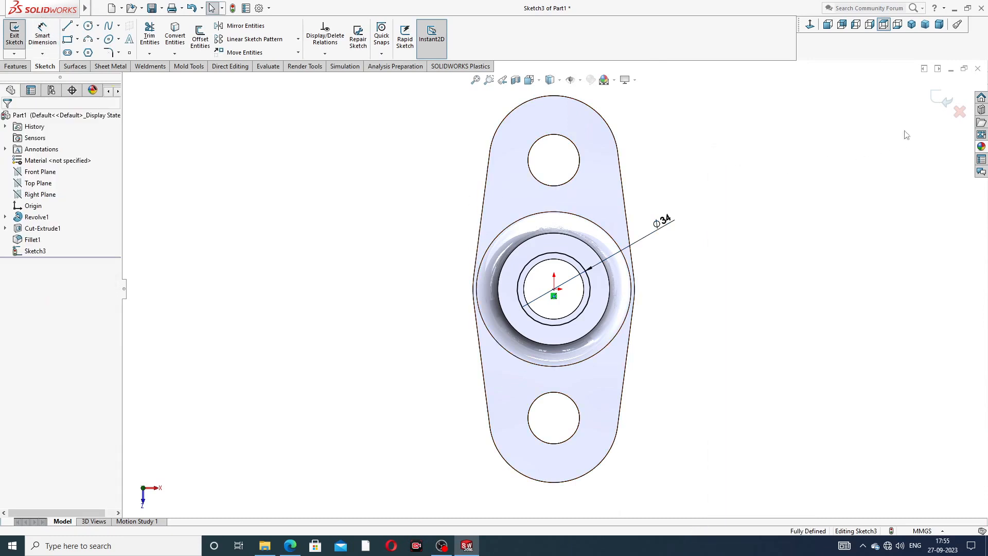
{"action": "left_click", "coordinate": [935, 101]}
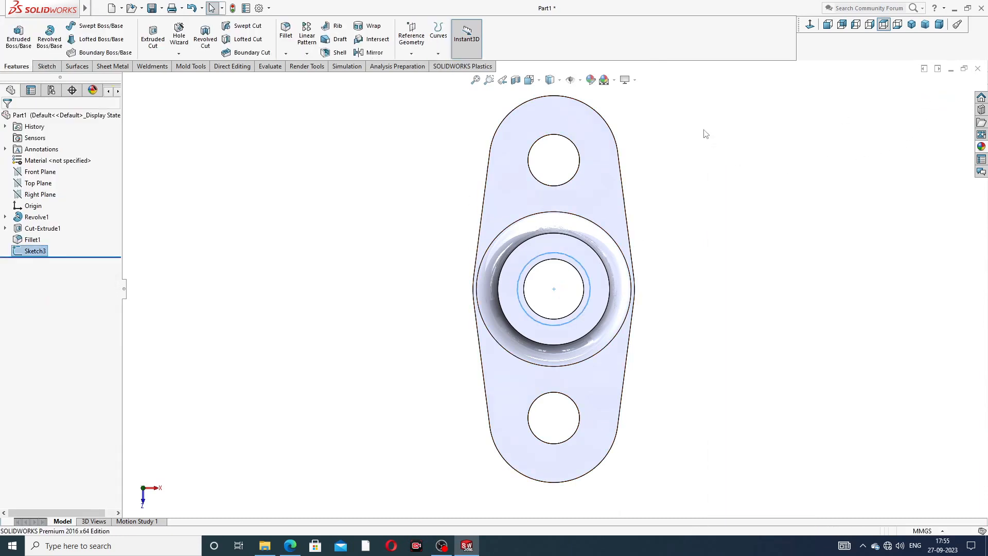
Step: Create a reversed clockwise helix from the 34 mm circle, defined by Height and Pitch, with 50 mm height and 6 mm constant pitch
{"action": "left_click", "coordinate": [47, 67]}
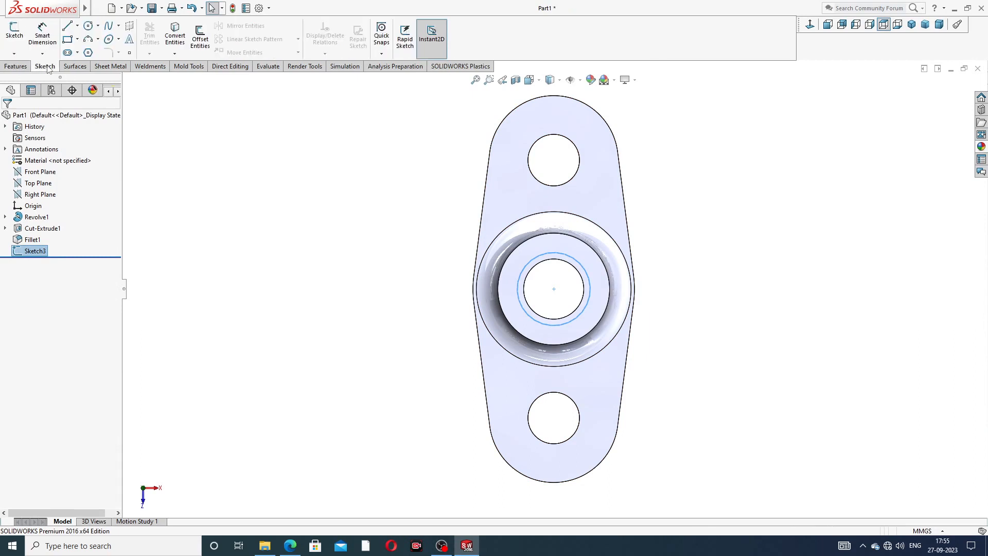
{"action": "left_click", "coordinate": [16, 66]}
{"action": "left_click", "coordinate": [438, 53]}
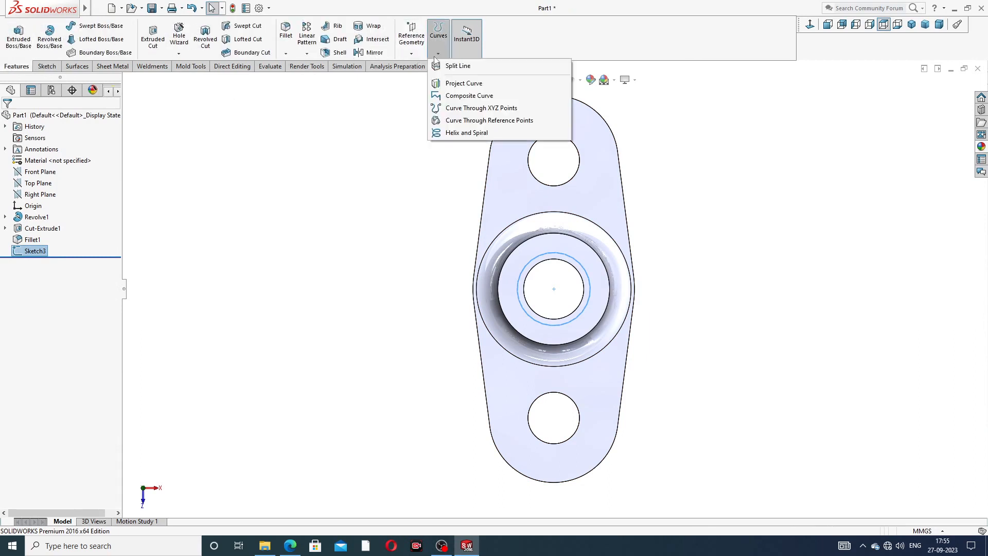
{"action": "left_click", "coordinate": [465, 133]}
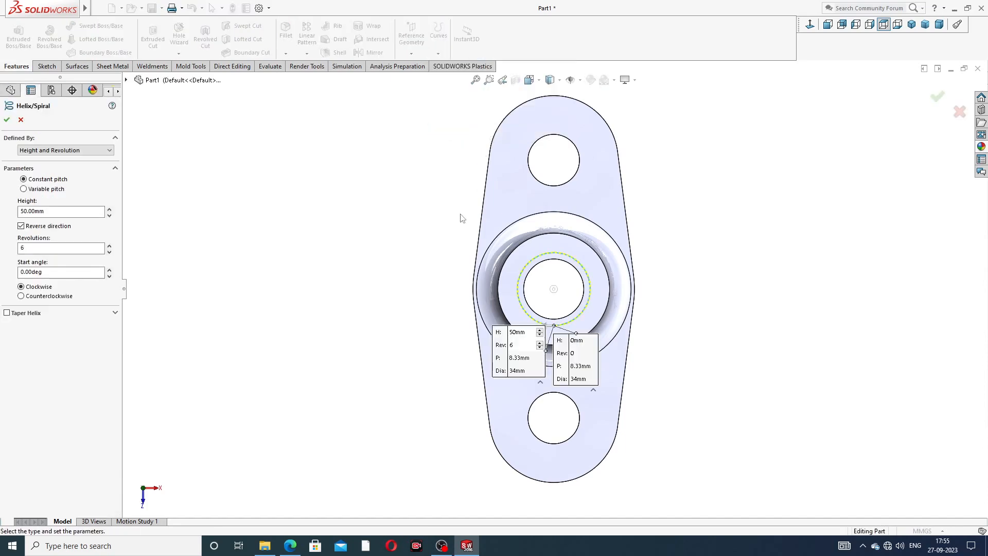
{"action": "middle_click_drag", "start_coordinate": [462, 218], "coordinate": [520, 161]}
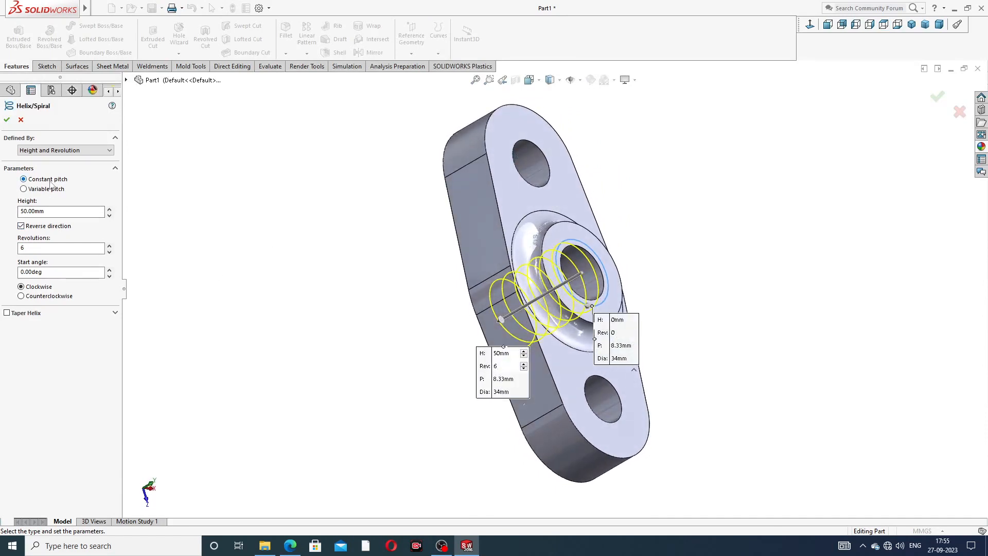
{"action": "left_click", "coordinate": [65, 151]}
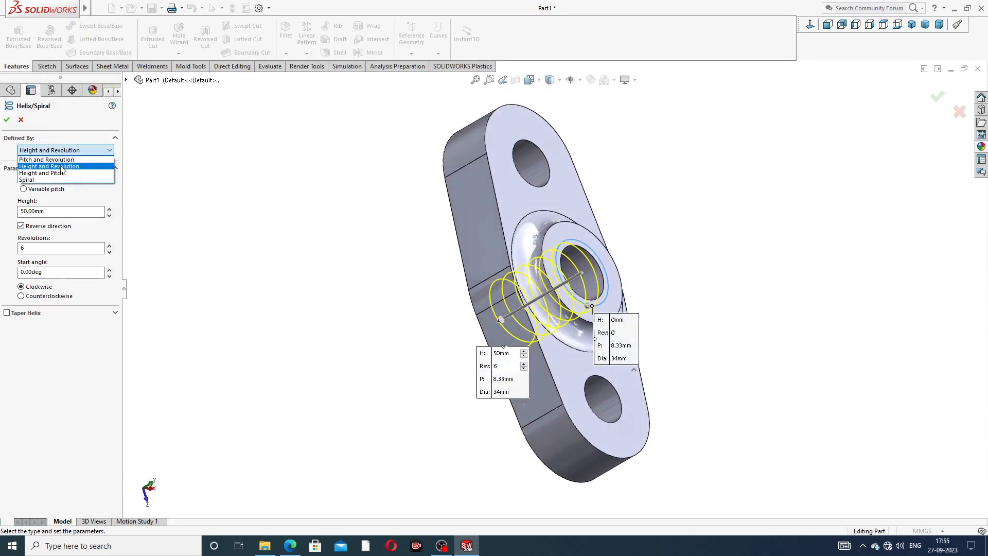
{"action": "left_click", "coordinate": [72, 173]}
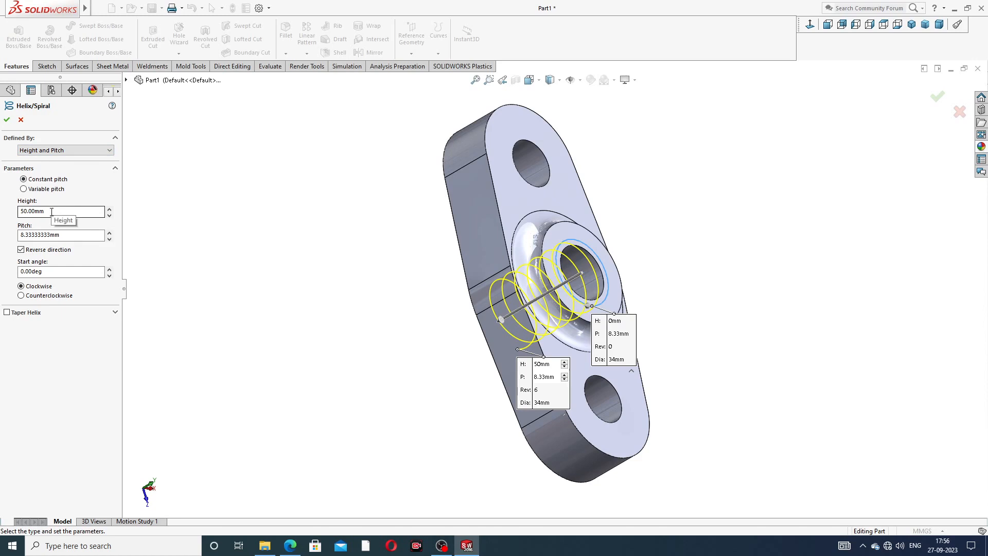
{"action": "left_click_drag", "start_coordinate": [61, 235], "coordinate": [1, 234]}
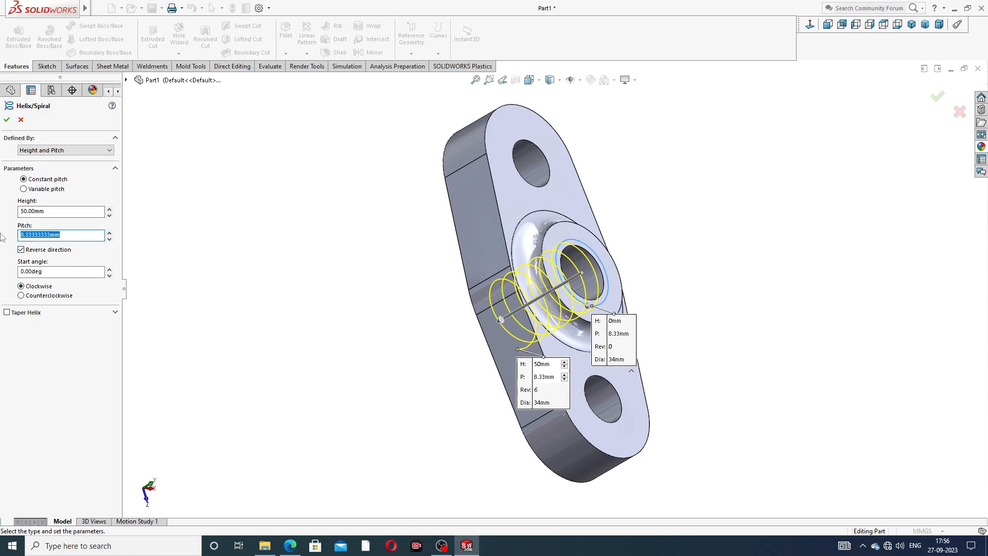
{"action": "type", "text": "6"}
{"action": "key", "text": "Return"}
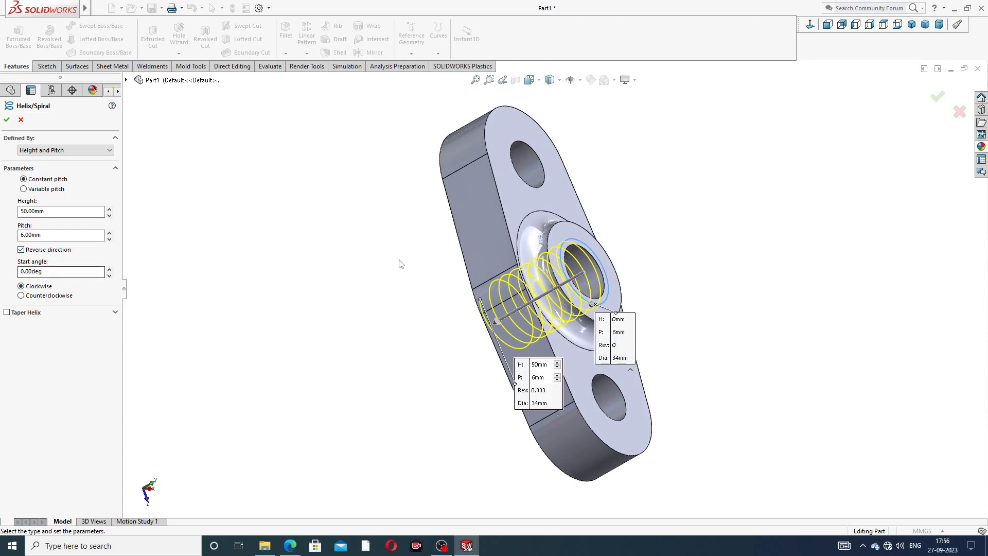
{"action": "middle_click_drag", "start_coordinate": [399, 260], "coordinate": [414, 243]}
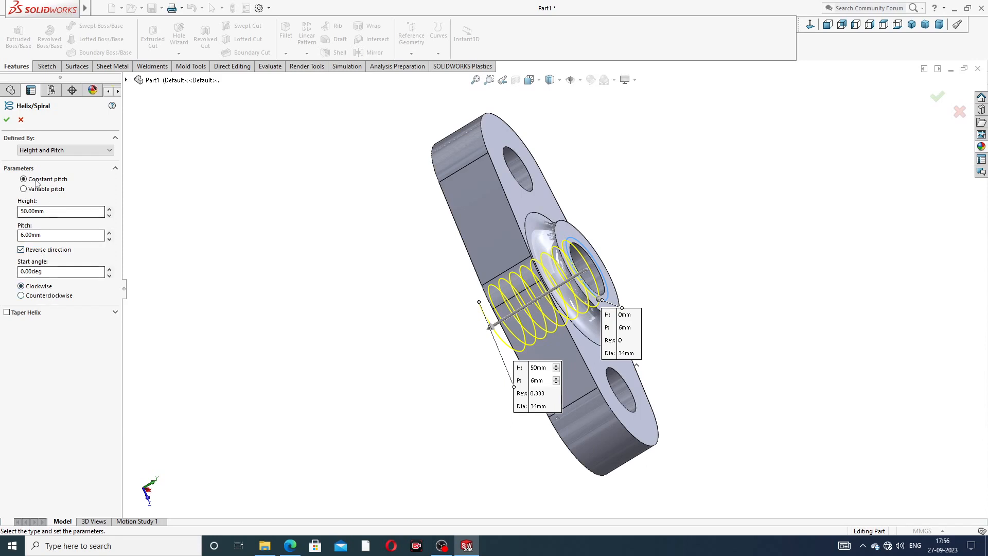
{"action": "left_click", "coordinate": [8, 120]}
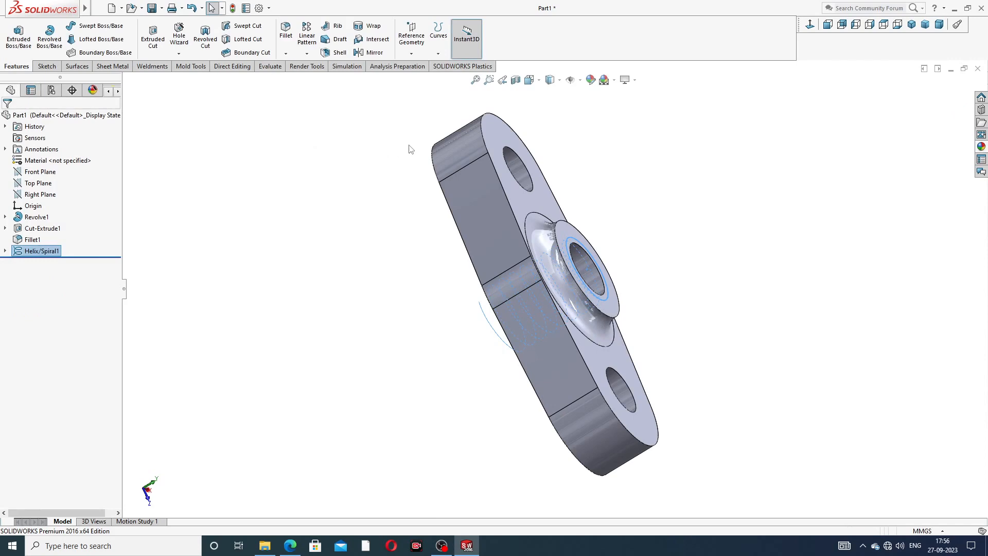
Step: Start a sketch on the Right Plane and draw a corner rectangle about 6.4 by 5.1 mm just above the boss, near the helix start
{"action": "left_click", "coordinate": [623, 211]}
{"action": "middle_click_drag", "start_coordinate": [646, 223], "coordinate": [531, 280]}
{"action": "left_click", "coordinate": [532, 281]}
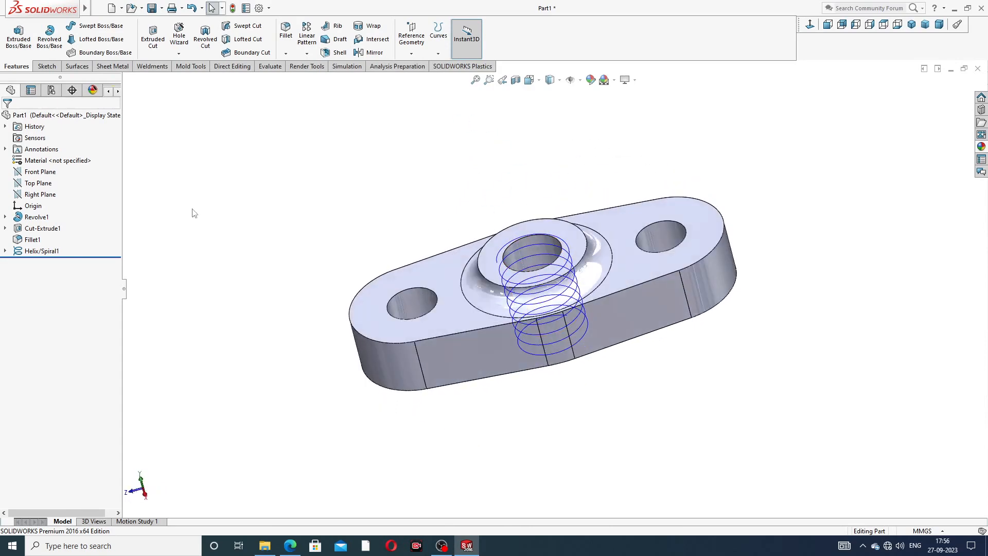
{"action": "left_click", "coordinate": [46, 195], "text": "ctrl"}
{"action": "left_click", "coordinate": [54, 181]}
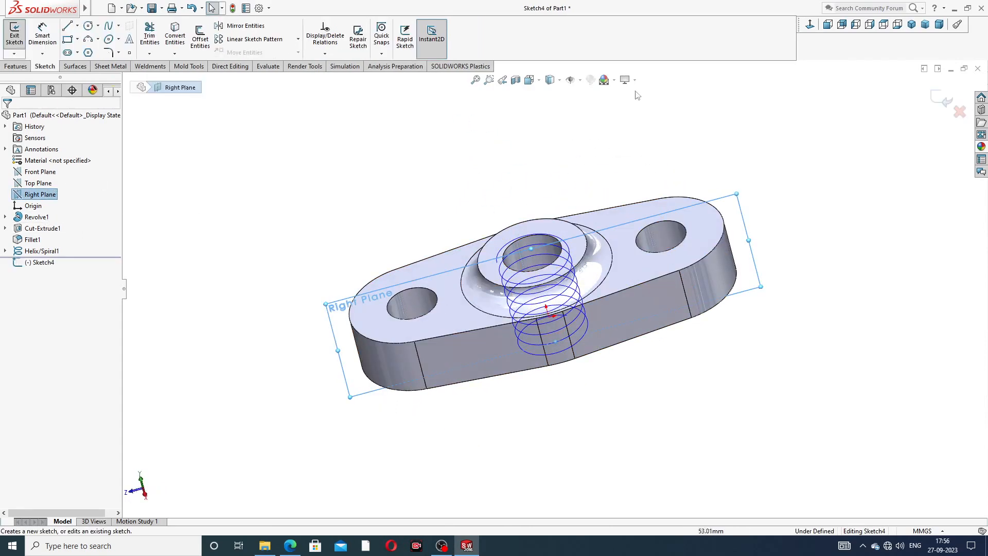
{"action": "left_click", "coordinate": [811, 25]}
{"action": "scroll", "coordinate": [551, 237], "scroll_direction": "up", "scroll_amount": 3}
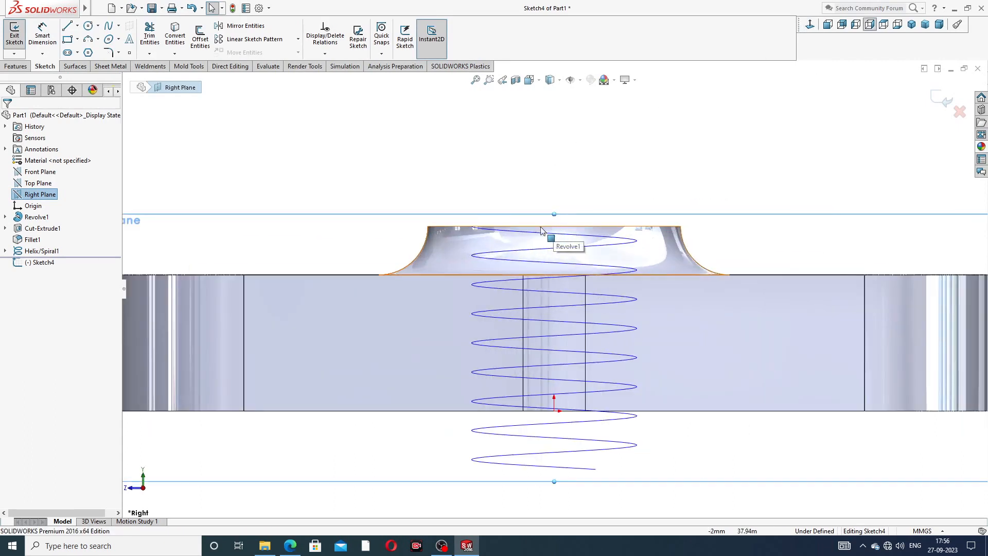
{"action": "left_click", "coordinate": [77, 40]}
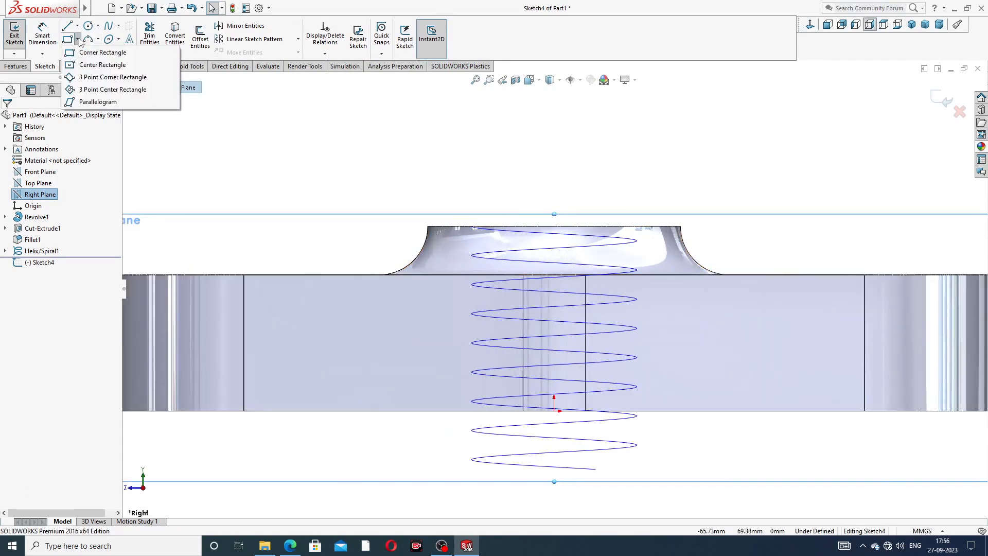
{"action": "left_click", "coordinate": [98, 39]}
{"action": "left_click", "coordinate": [77, 39]}
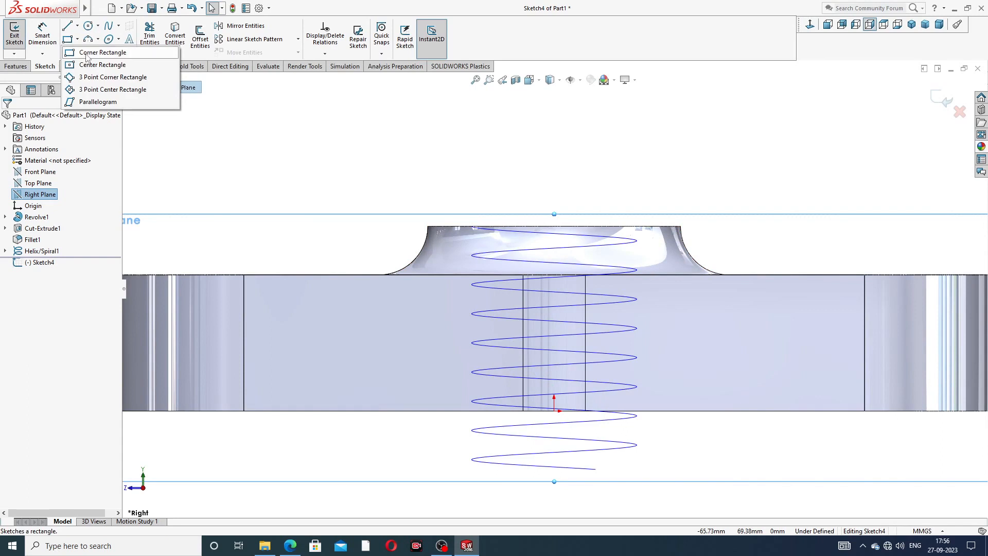
{"action": "left_click", "coordinate": [86, 53]}
{"action": "left_click", "coordinate": [468, 176]}
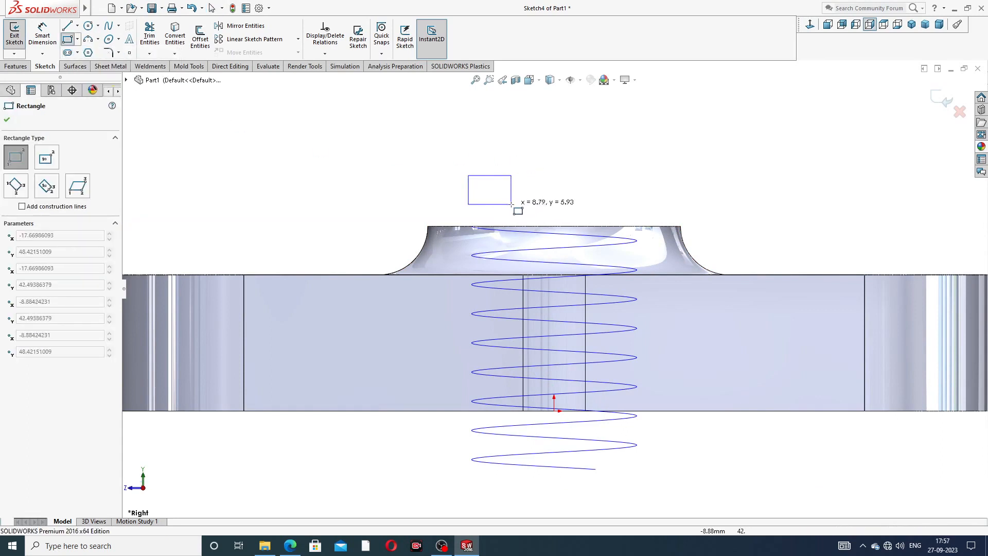
{"action": "left_click", "coordinate": [499, 200]}
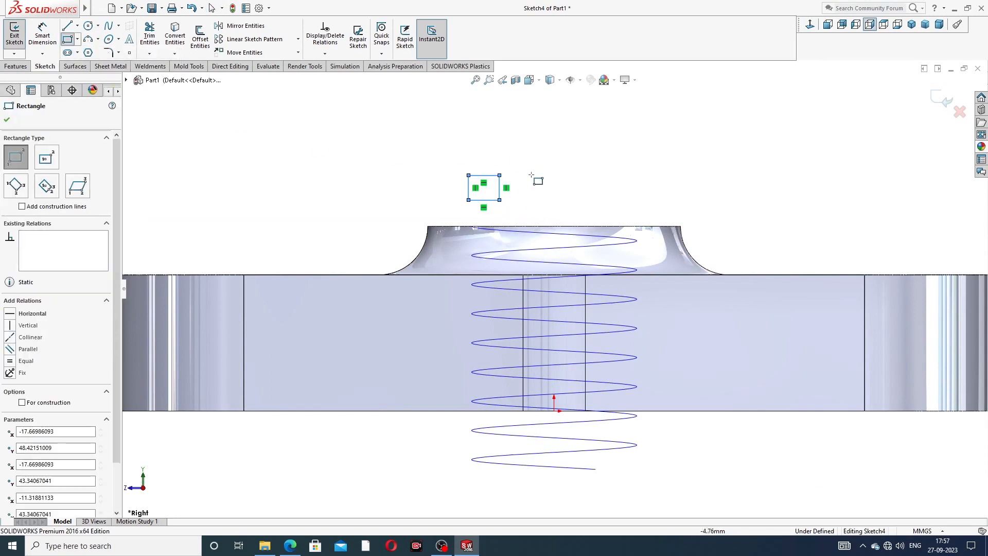
{"action": "key", "text": "Escape"}
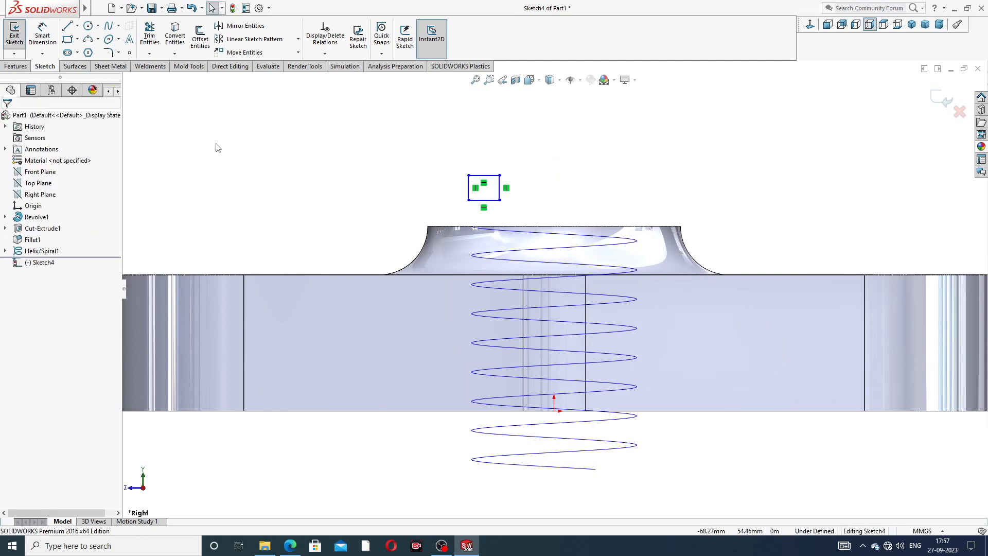
Step: Dimension the rectangle above the boss to 3 mm wide and 3 mm high
{"action": "left_click", "coordinate": [43, 37]}
{"action": "scroll", "coordinate": [486, 181], "scroll_direction": "down", "scroll_amount": 2}
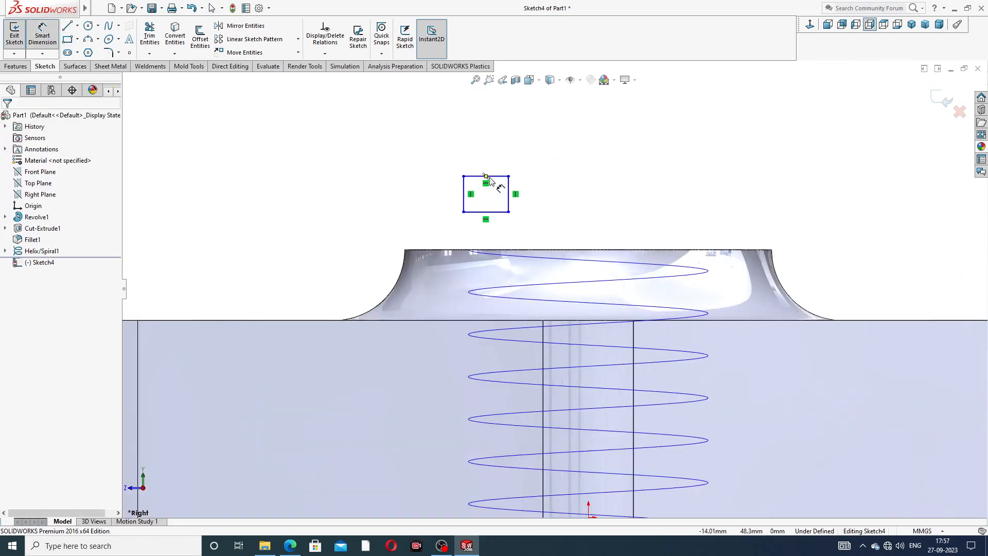
{"action": "left_click", "coordinate": [487, 177]}
{"action": "left_click", "coordinate": [490, 166]}
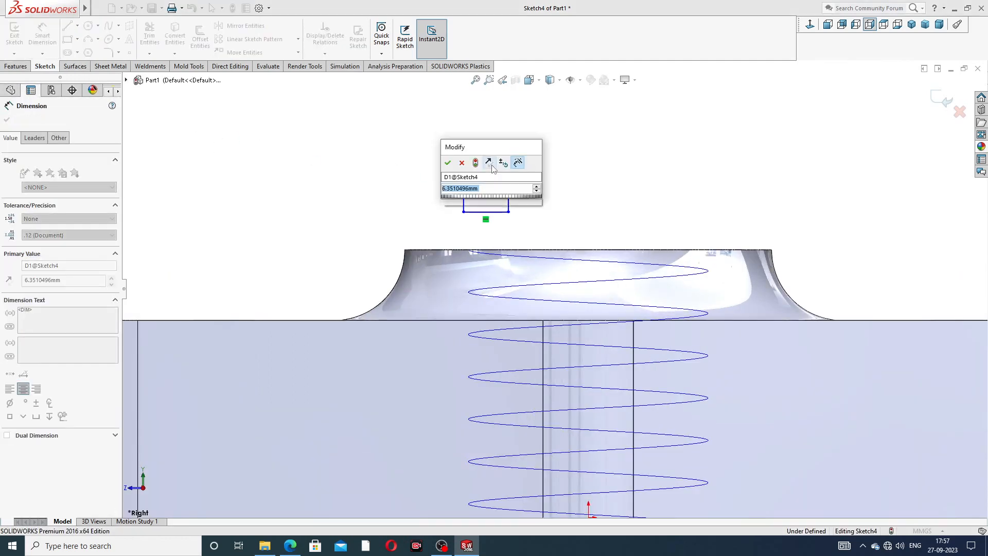
{"action": "type", "text": "3"}
{"action": "key", "text": "Return"}
{"action": "left_click", "coordinate": [484, 195]}
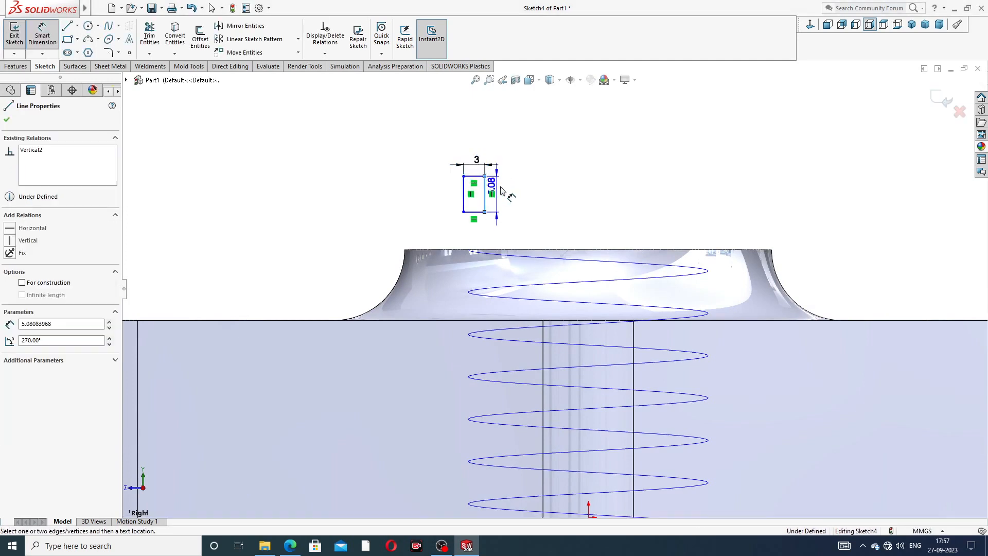
{"action": "left_click", "coordinate": [504, 193]}
{"action": "type", "text": "3"}
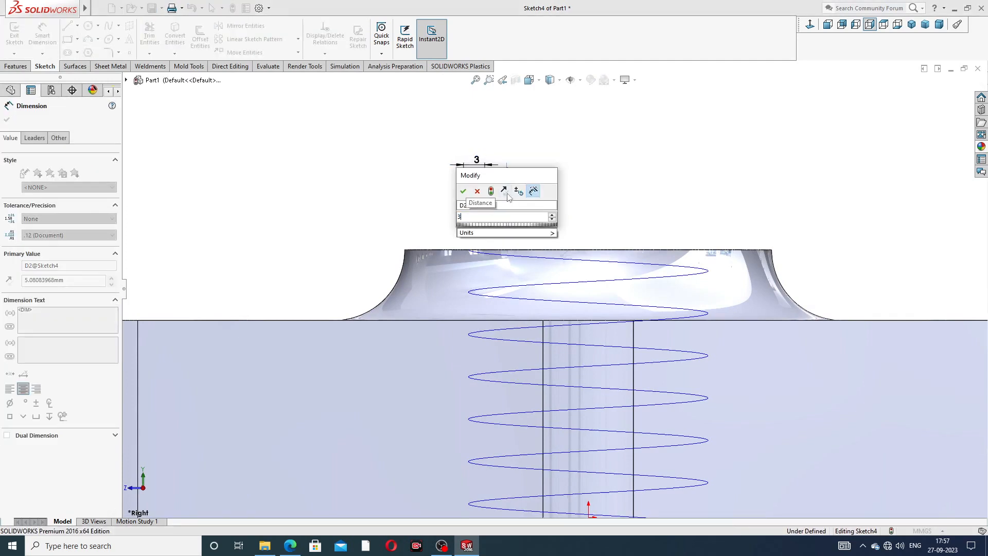
{"action": "key", "text": "Return"}
{"action": "key", "text": "Escape"}
{"action": "right_click", "coordinate": [555, 154]}
{"action": "left_click", "coordinate": [580, 154]}
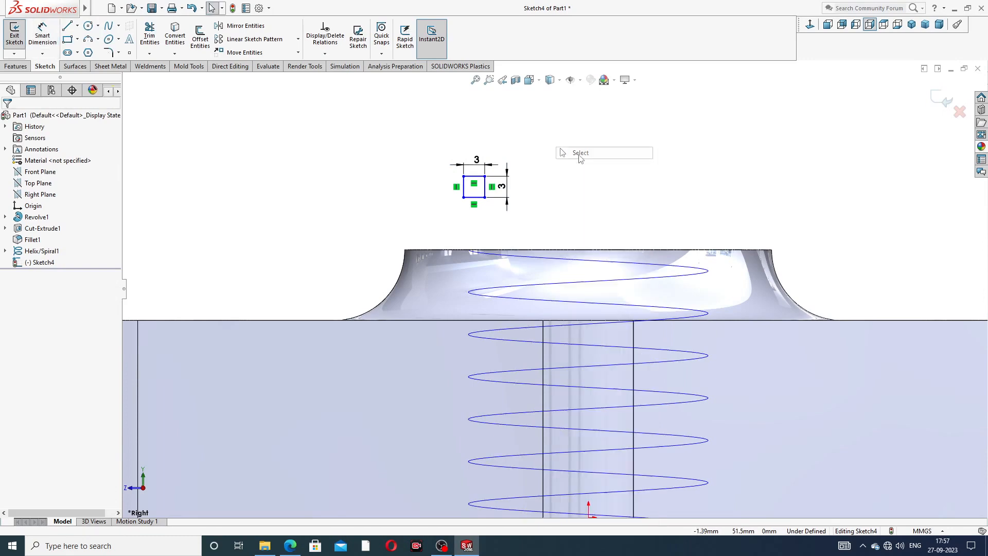
Step: After consulting the Part-09 PDF drawing in the browser, make the square's lower-left corner pierce the helix and exit the sketch
{"action": "left_click", "coordinate": [290, 545]}
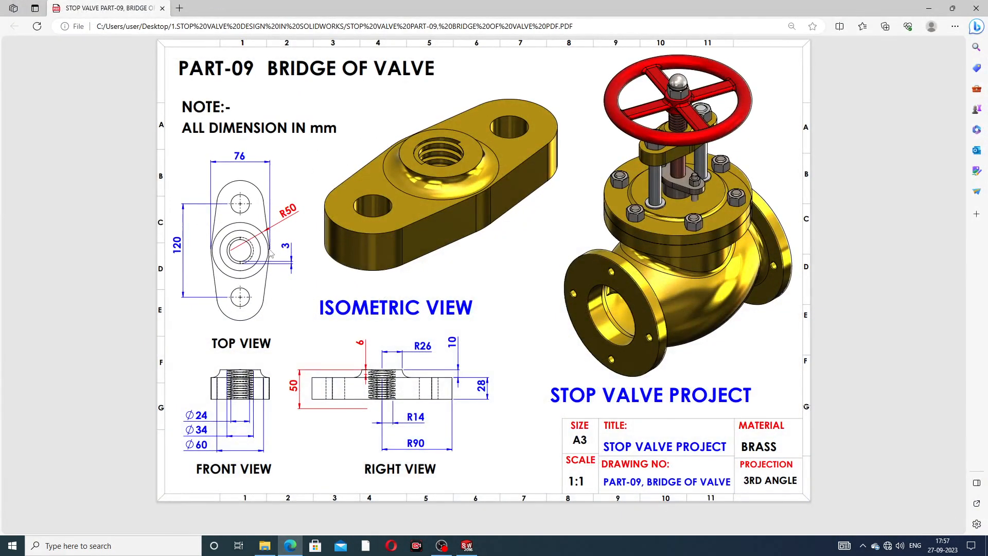
{"action": "left_click", "coordinate": [290, 545]}
{"action": "scroll", "coordinate": [401, 219], "scroll_direction": "down", "scroll_amount": 1}
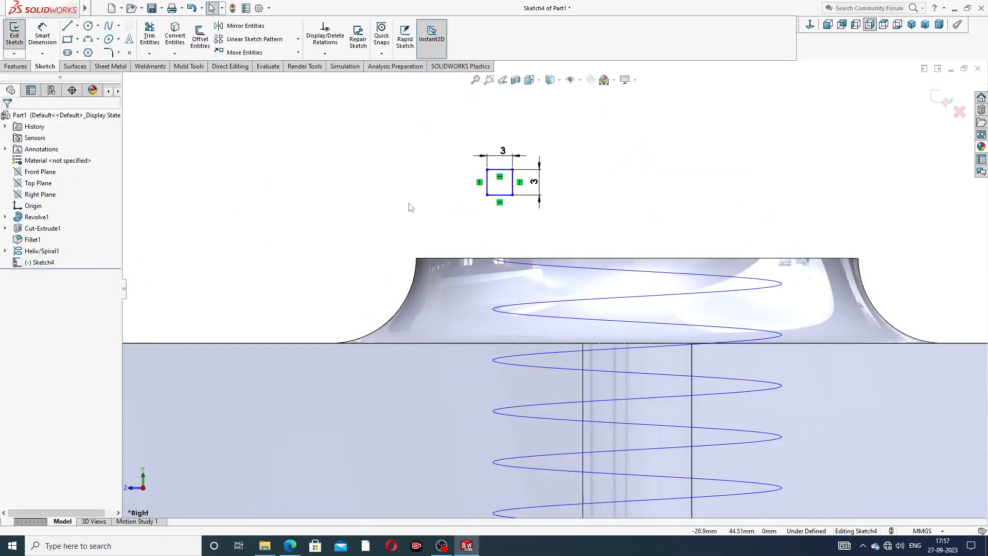
{"action": "left_click", "coordinate": [487, 195]}
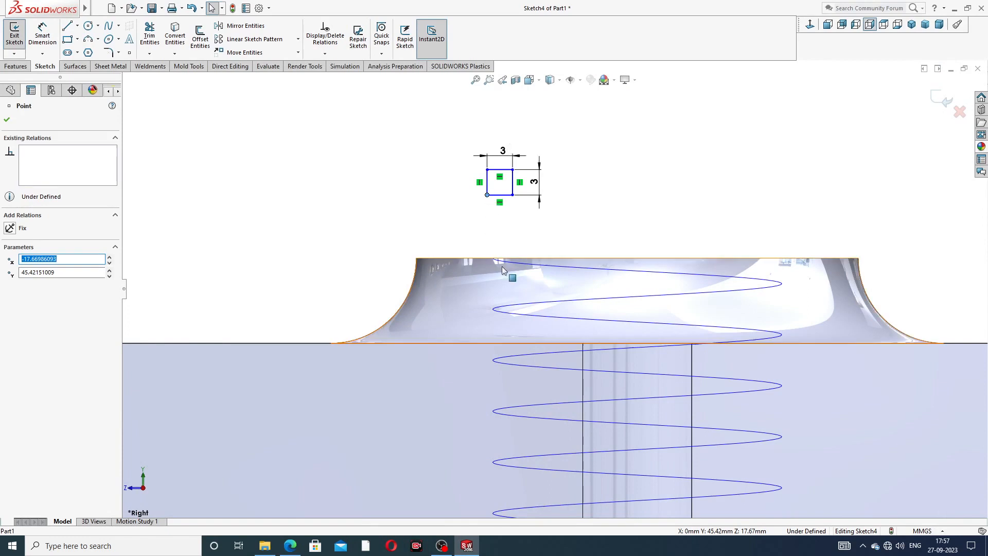
{"action": "left_click", "coordinate": [517, 264], "text": "ctrl"}
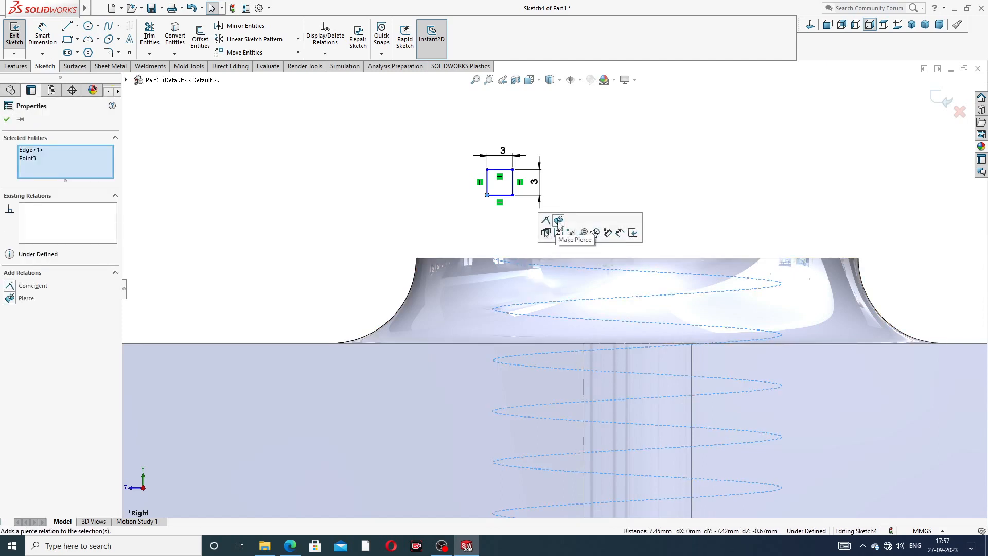
{"action": "left_click", "coordinate": [559, 221]}
{"action": "left_click", "coordinate": [564, 183]}
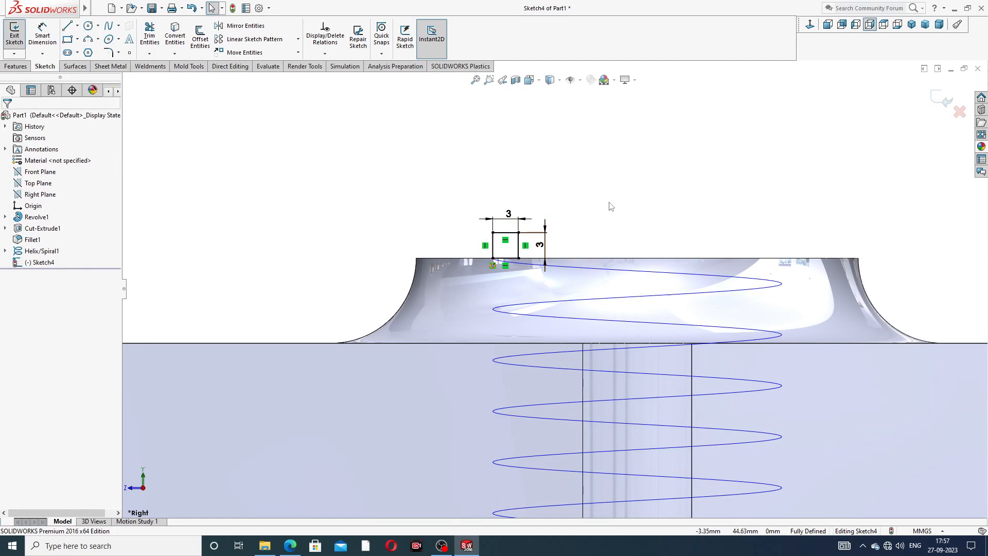
{"action": "scroll", "coordinate": [611, 206], "scroll_direction": "up", "scroll_amount": 2}
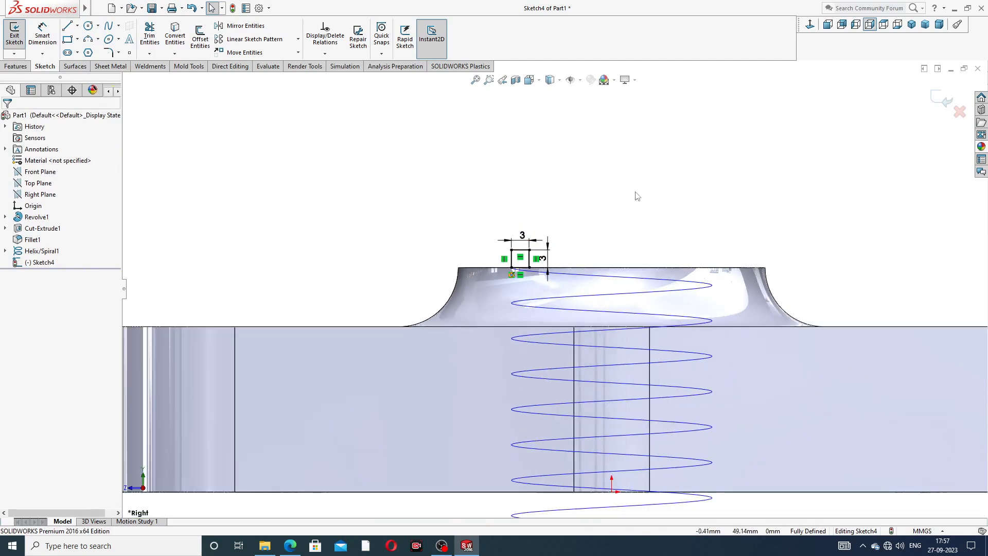
{"action": "left_click", "coordinate": [944, 99]}
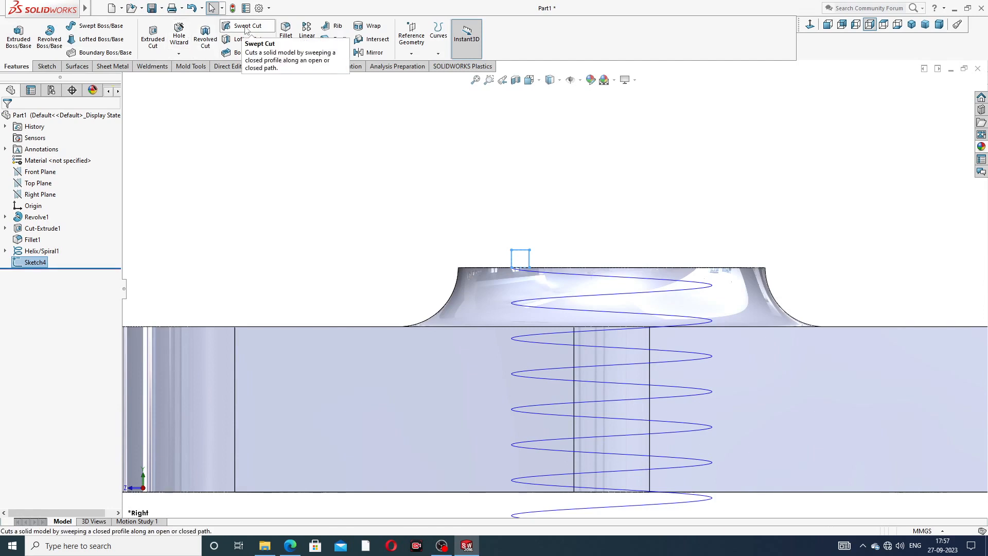
Step: Cut the internal thread with a Swept Cut, using the 3 mm square sketch as profile and the helix as path
{"action": "left_click", "coordinate": [245, 28]}
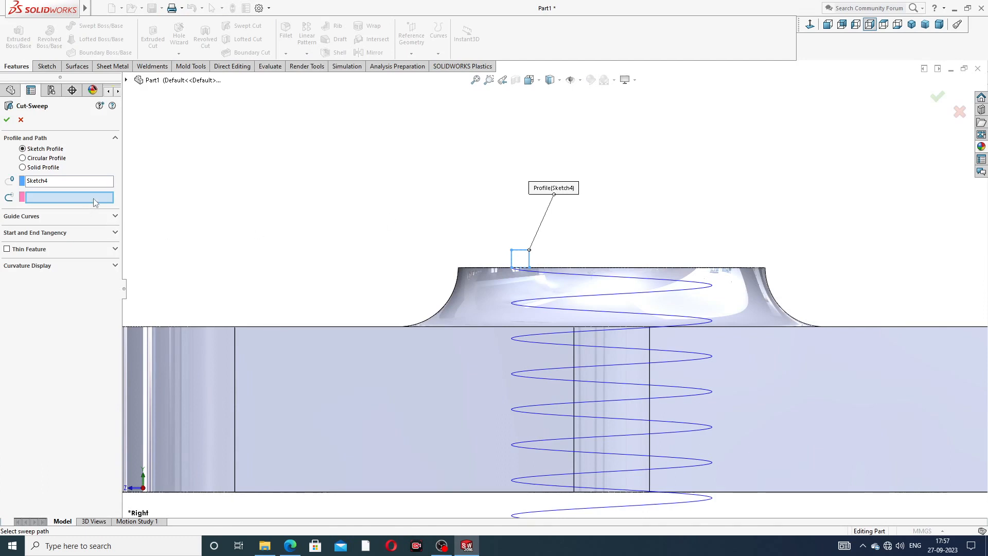
{"action": "left_click", "coordinate": [590, 281]}
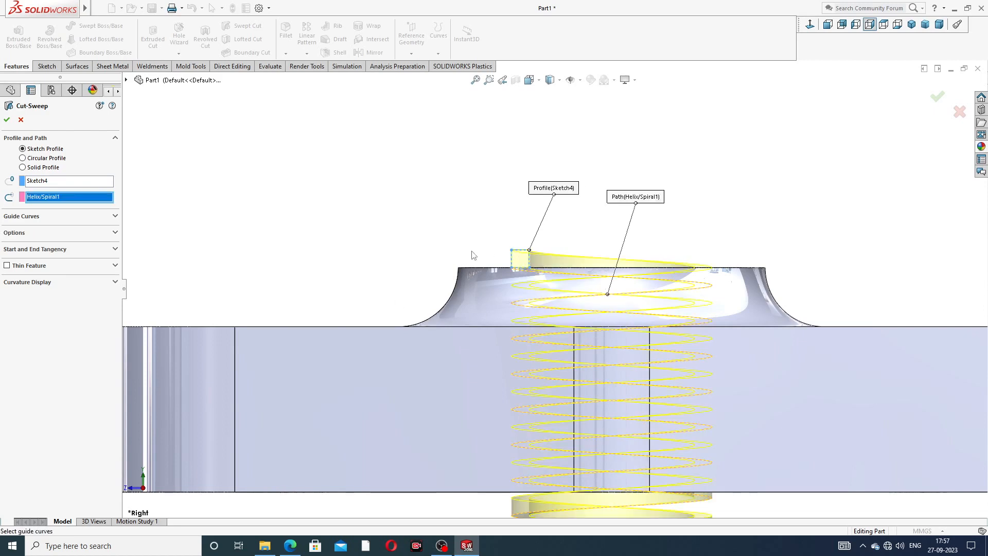
{"action": "scroll", "coordinate": [472, 251], "scroll_direction": "up", "scroll_amount": 2}
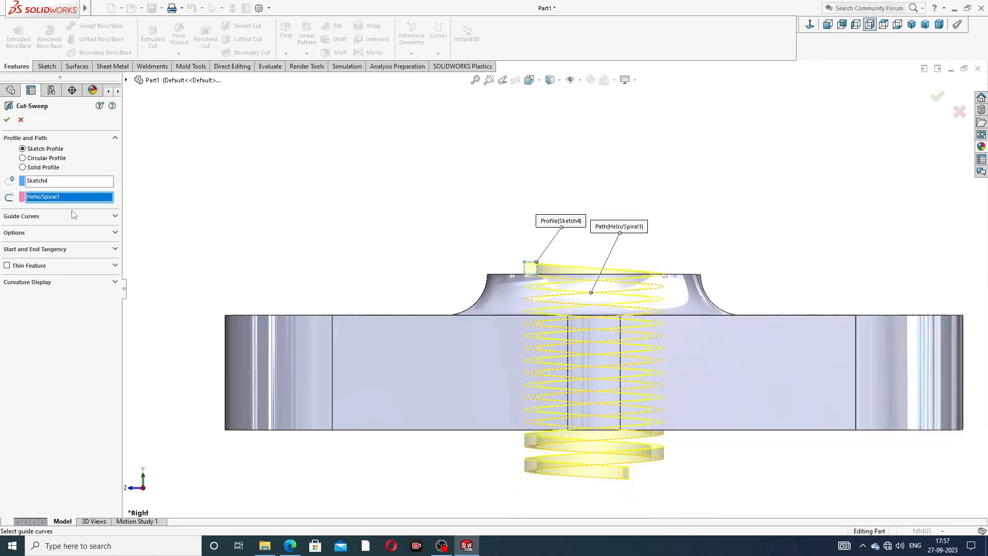
{"action": "left_click", "coordinate": [7, 121]}
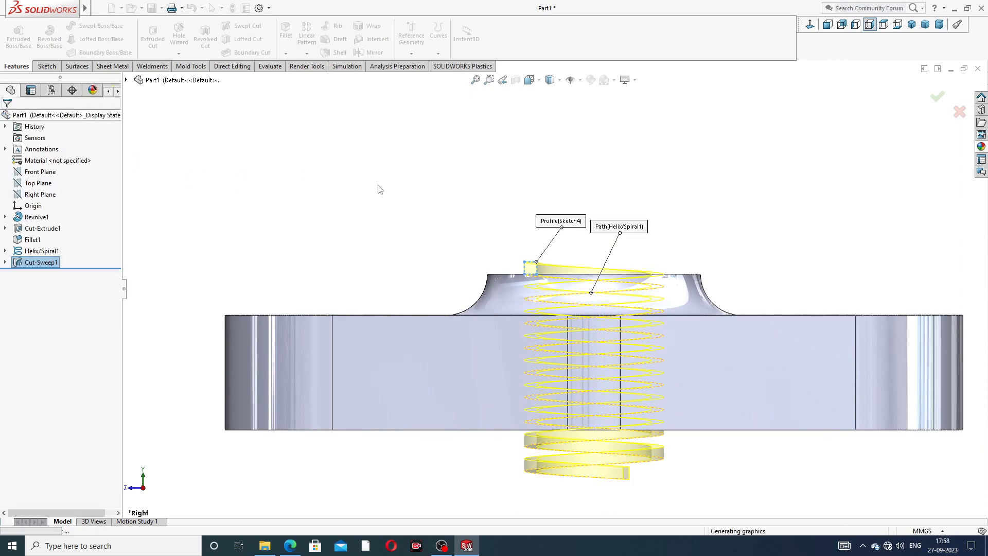
Step: Hide the helix curve in the threaded bore
{"action": "key", "text": "ctrl+7"}
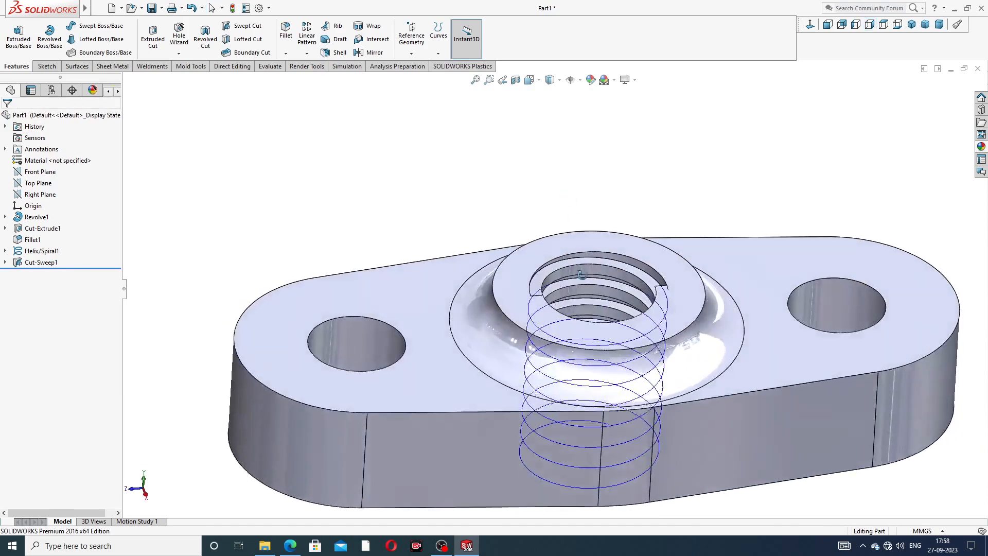
{"action": "left_click", "coordinate": [523, 322]}
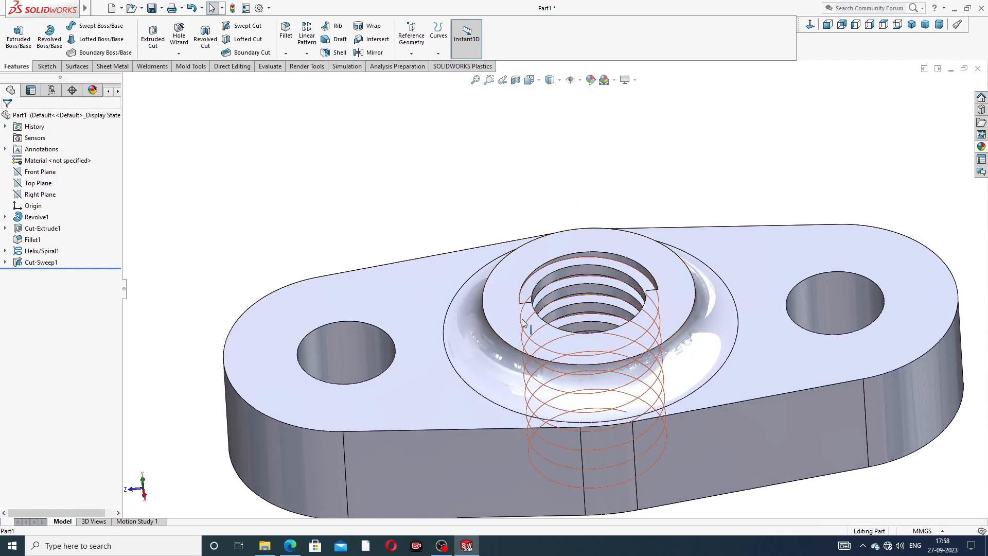
{"action": "left_click", "coordinate": [564, 288]}
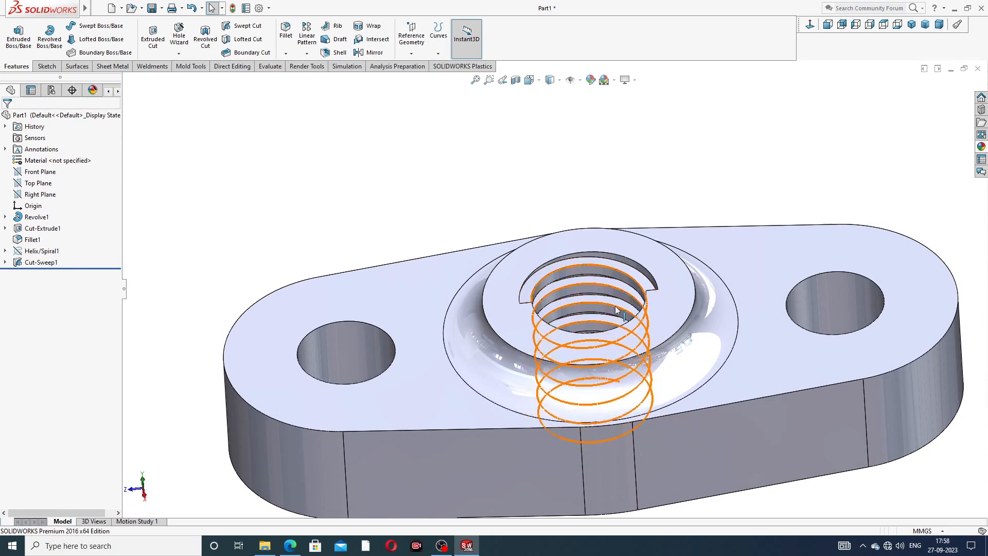
Step: Apply the polished brass metal appearance to the whole part
{"action": "scroll", "coordinate": [617, 314], "scroll_direction": "down", "scroll_amount": 1}
{"action": "middle_click_drag", "start_coordinate": [606, 333], "coordinate": [645, 452]}
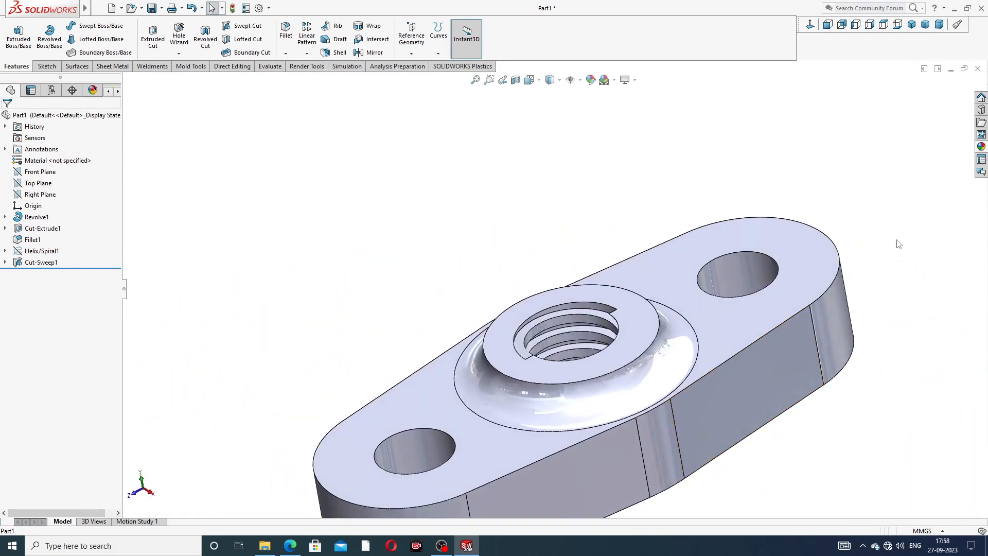
{"action": "scroll", "coordinate": [886, 231], "scroll_direction": "up", "scroll_amount": 2}
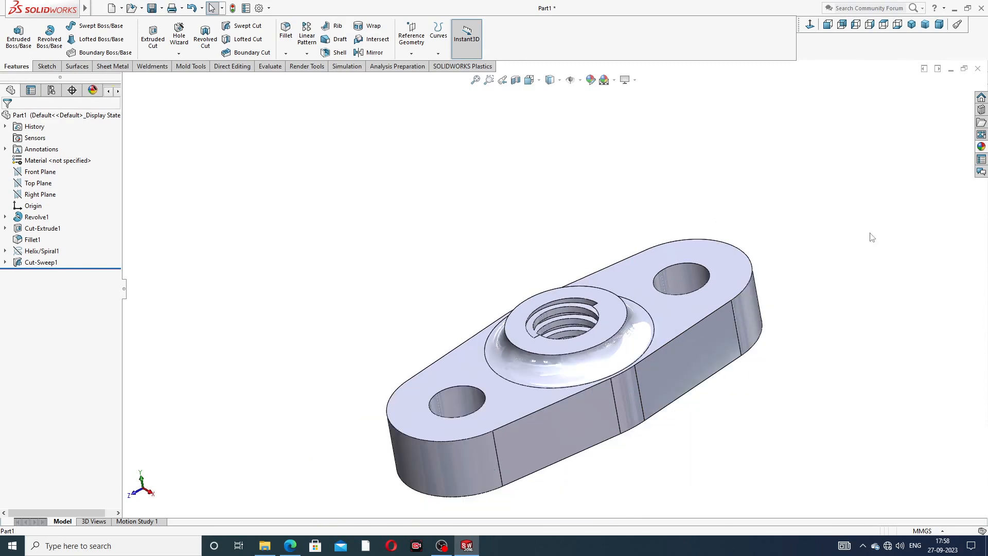
{"action": "left_click", "coordinate": [982, 146]}
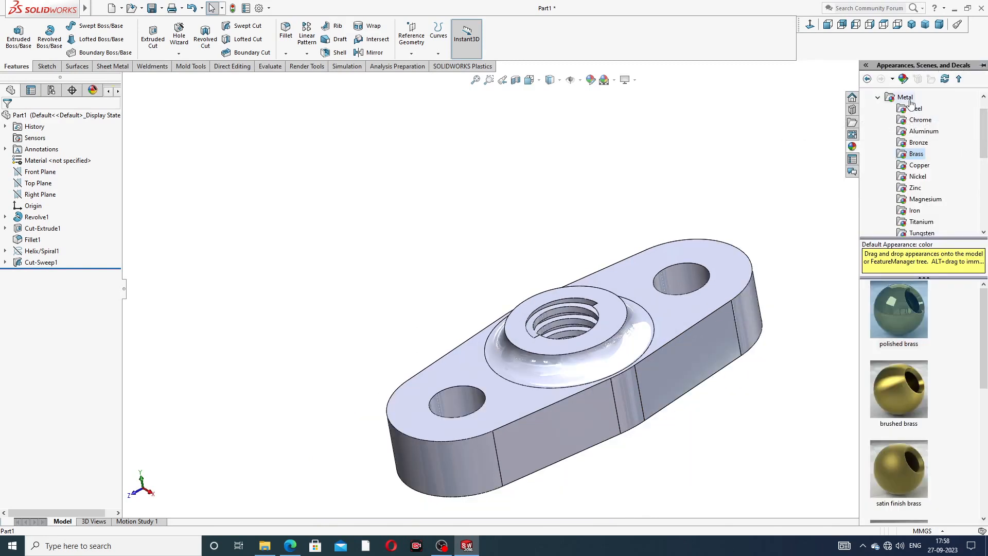
{"action": "double_click", "coordinate": [901, 307]}
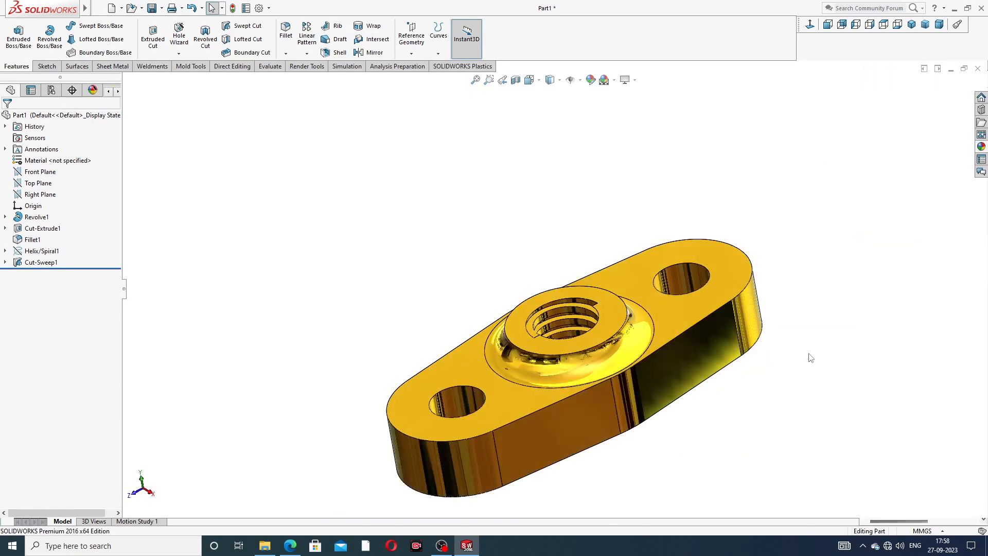
Step: Try to apply the polished aluminum appearance to the internal thread
{"action": "middle_click_drag", "start_coordinate": [636, 348], "coordinate": [553, 352]}
{"action": "scroll", "coordinate": [554, 351], "scroll_direction": "down", "scroll_amount": 3}
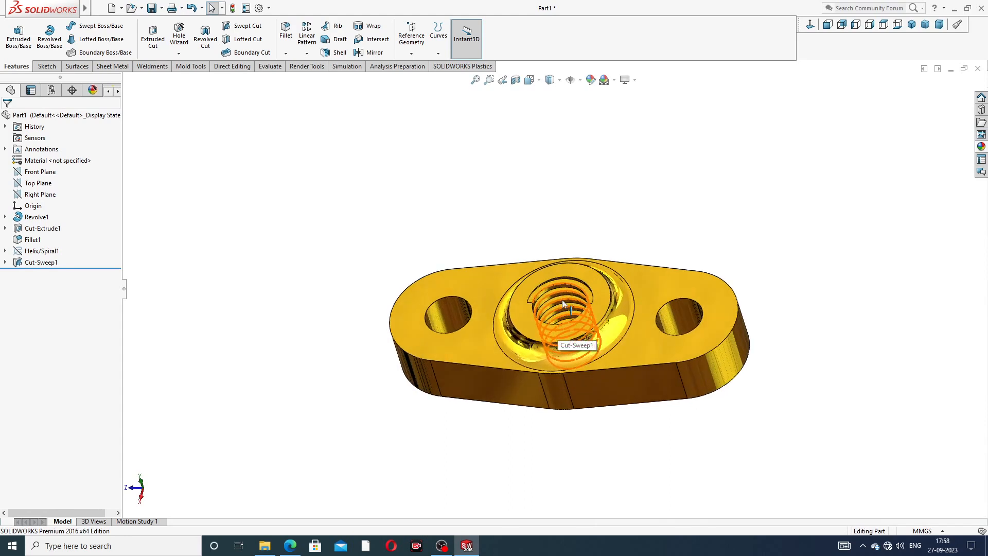
{"action": "left_click", "coordinate": [563, 302]}
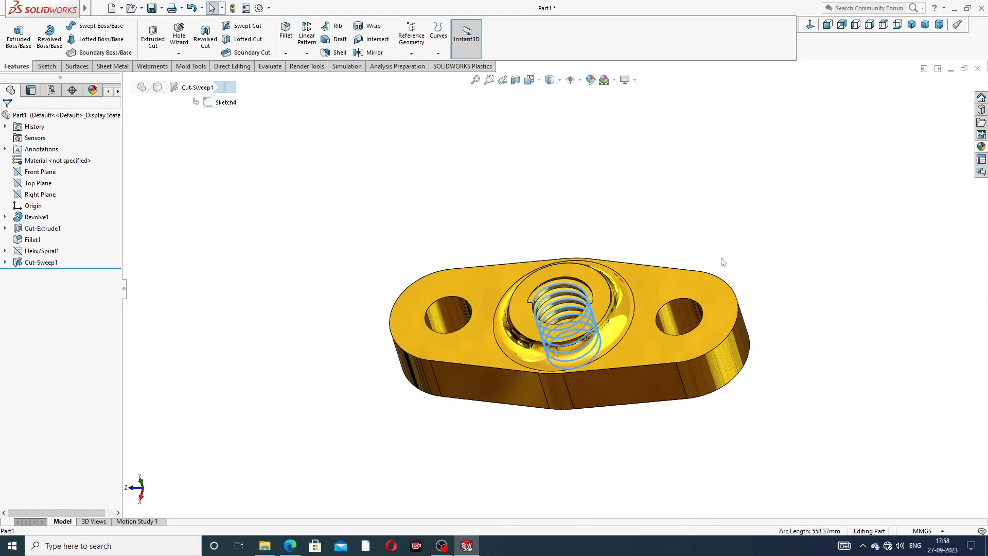
{"action": "left_click", "coordinate": [980, 149]}
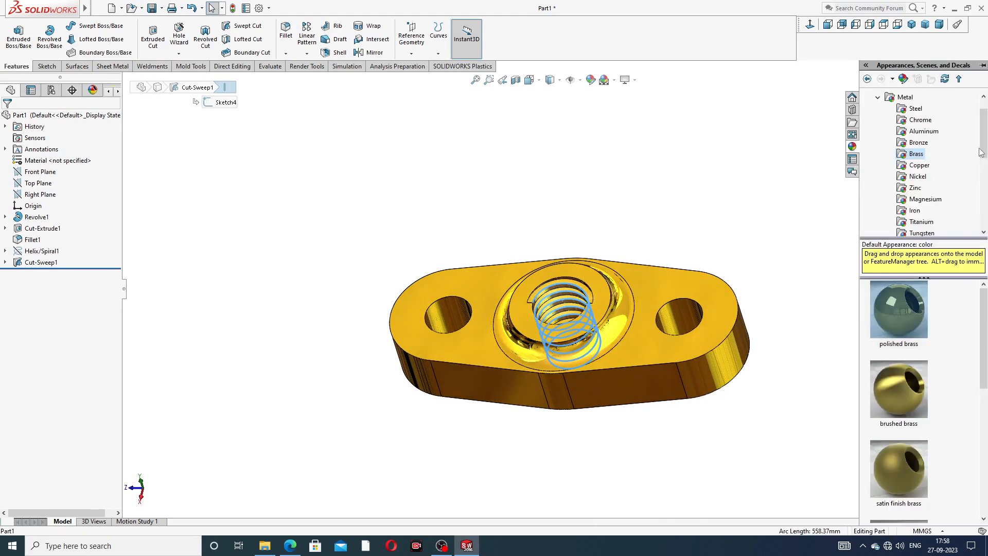
{"action": "left_click", "coordinate": [928, 131]}
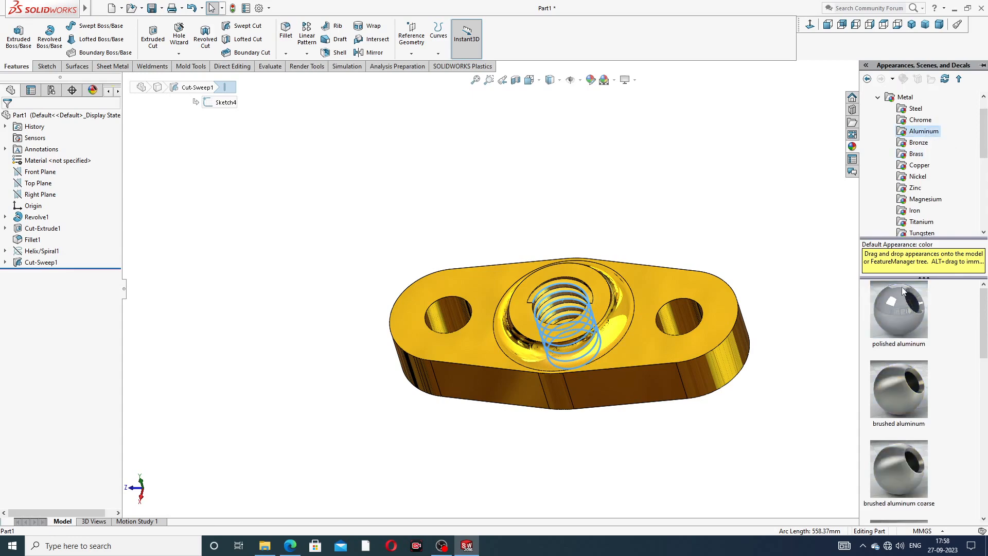
{"action": "left_click_drag", "start_coordinate": [903, 291], "coordinate": [623, 311]}
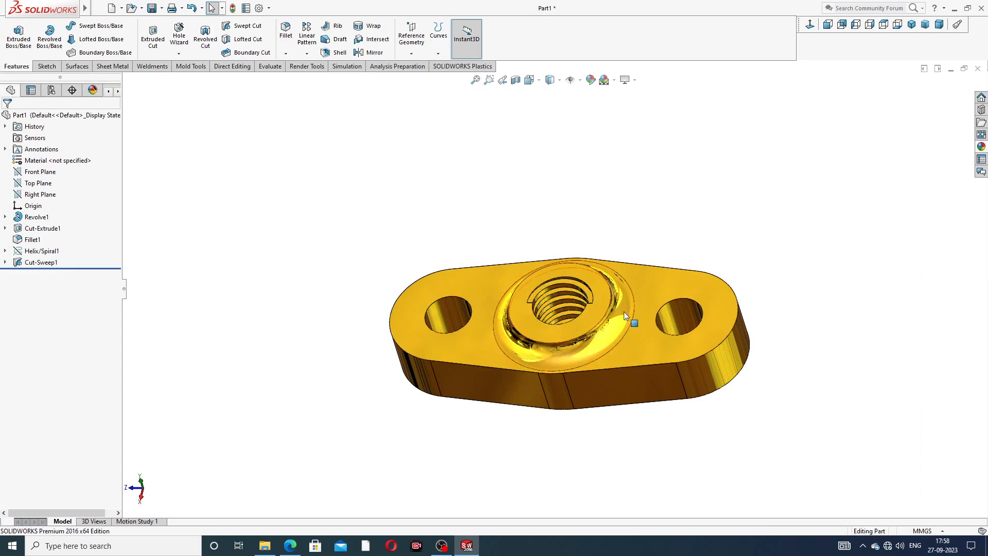
{"action": "middle_click_drag", "start_coordinate": [624, 311], "coordinate": [677, 346]}
{"action": "scroll", "coordinate": [677, 346], "scroll_direction": "down", "scroll_amount": 1}
{"action": "scroll", "coordinate": [616, 313], "scroll_direction": "up", "scroll_amount": 2}
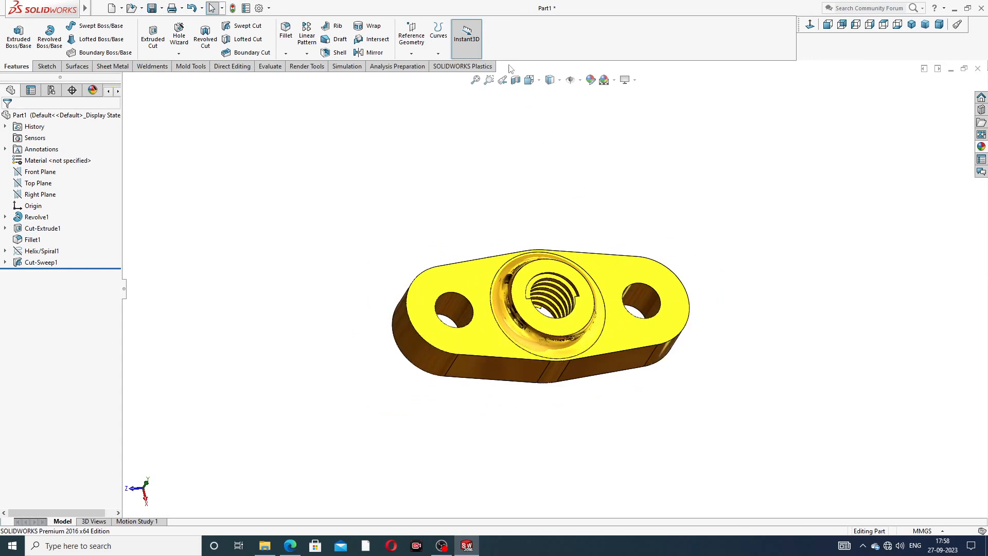
{"action": "left_click", "coordinate": [41, 263]}
{"action": "left_click", "coordinate": [982, 147]}
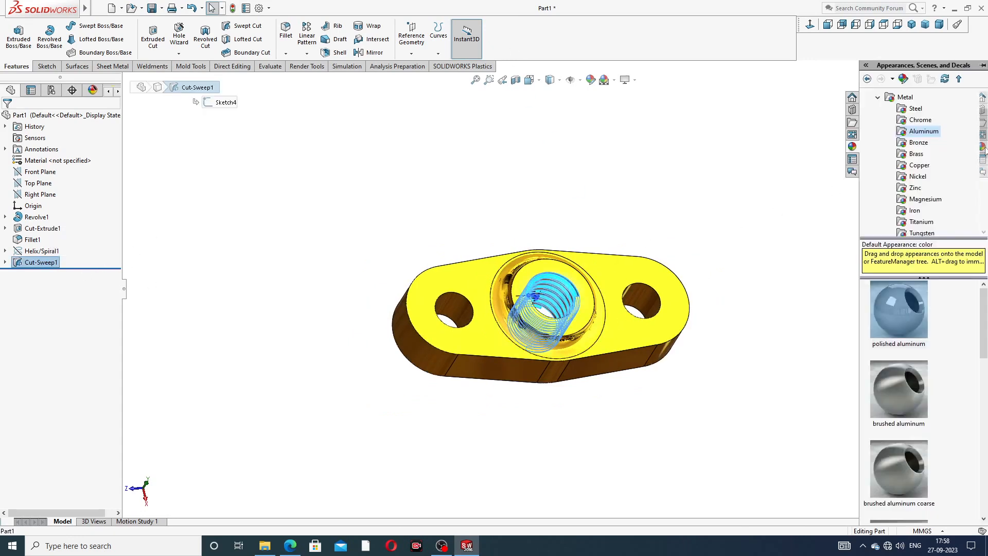
{"action": "left_click", "coordinate": [757, 184]}
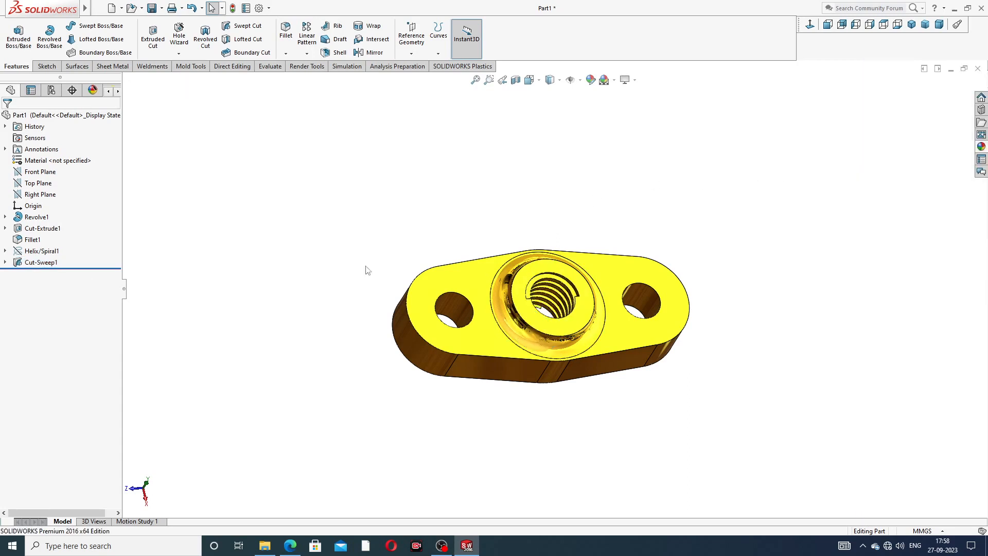
Step: Color the swept-cut thread feature dark gray, RGB 64, 64, 64
{"action": "left_click", "coordinate": [35, 263]}
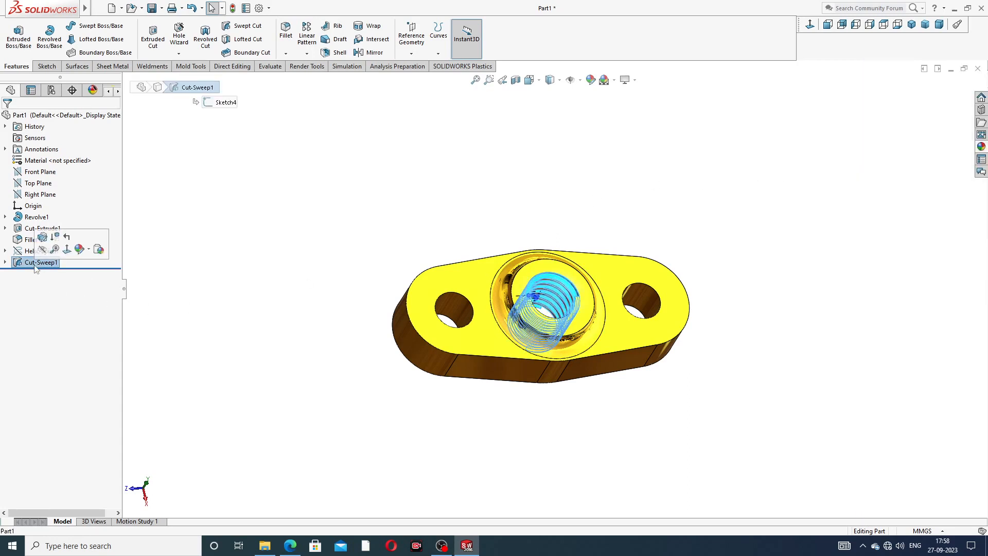
{"action": "left_click", "coordinate": [591, 80]}
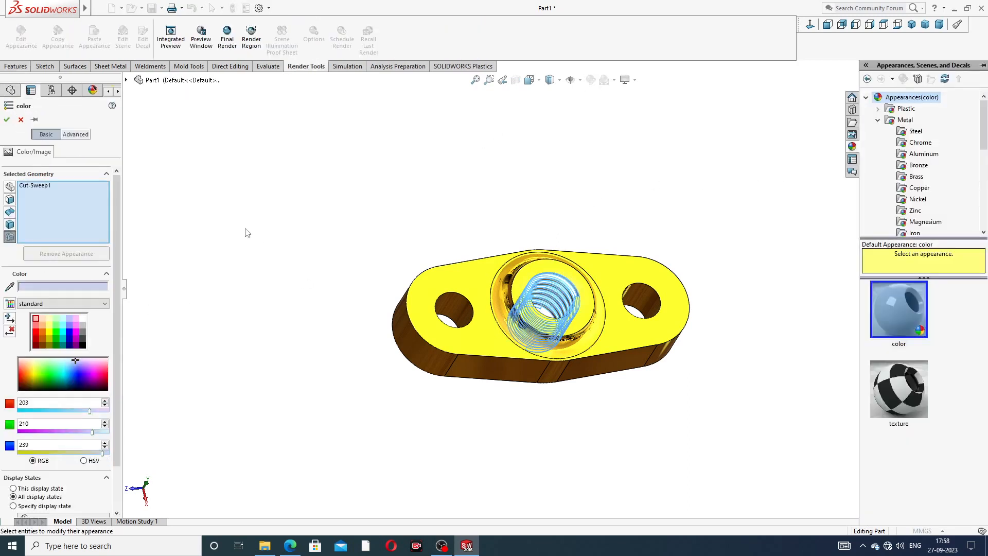
{"action": "left_click", "coordinate": [82, 341]}
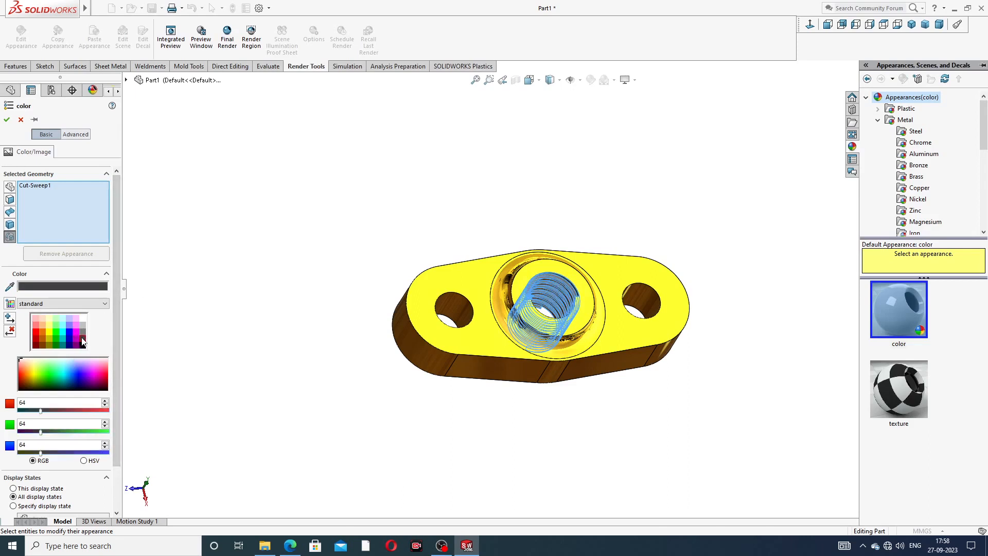
{"action": "left_click", "coordinate": [8, 119]}
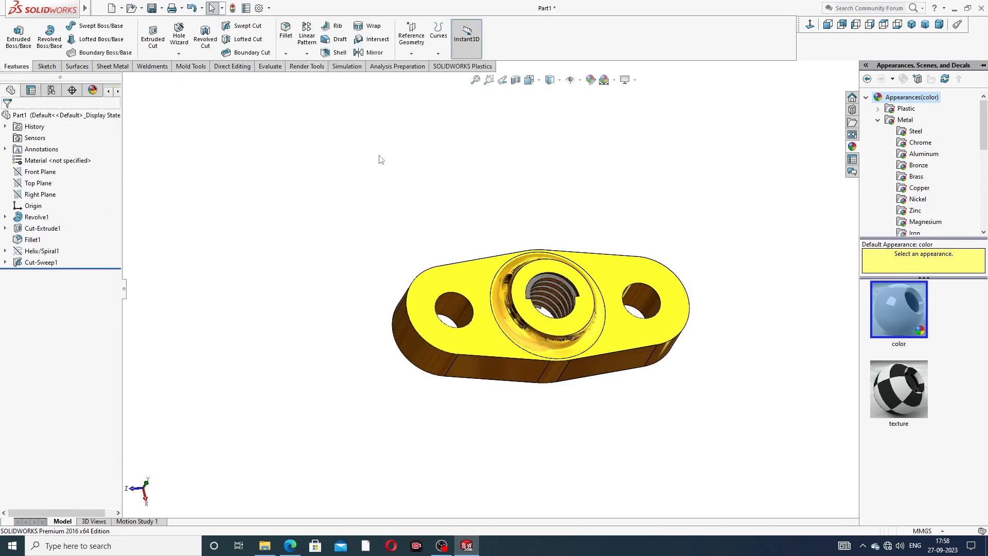
Step: Color the cylindrical bore face between the thread grooves the same dark gray, RGB 64, 64, 64
{"action": "middle_click_drag", "start_coordinate": [522, 191], "coordinate": [530, 318]}
{"action": "scroll", "coordinate": [551, 286], "scroll_direction": "down", "scroll_amount": 6}
{"action": "scroll", "coordinate": [561, 284], "scroll_direction": "up", "scroll_amount": 6}
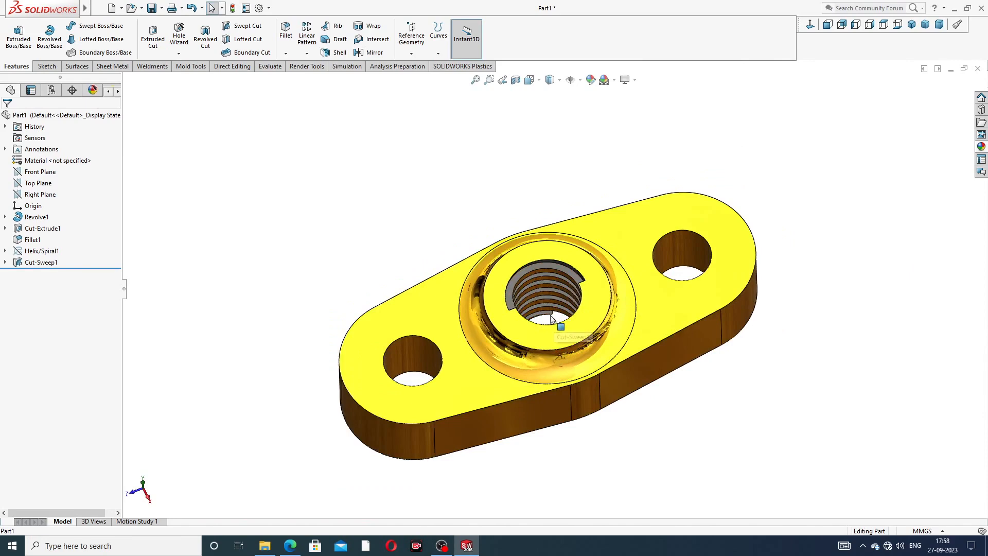
{"action": "middle_click_drag", "start_coordinate": [555, 324], "coordinate": [519, 315]}
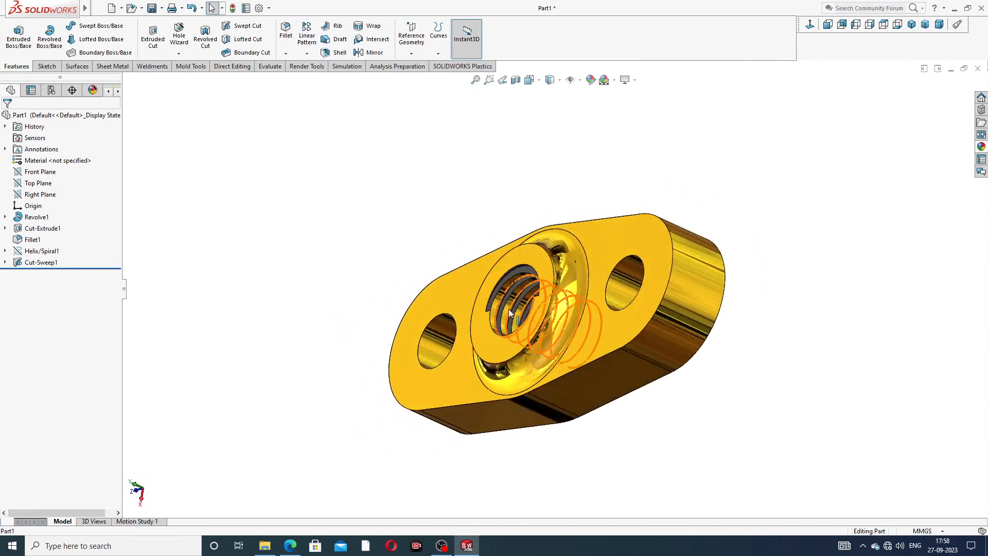
{"action": "left_click", "coordinate": [508, 308]}
{"action": "scroll", "coordinate": [510, 308], "scroll_direction": "down", "scroll_amount": 5}
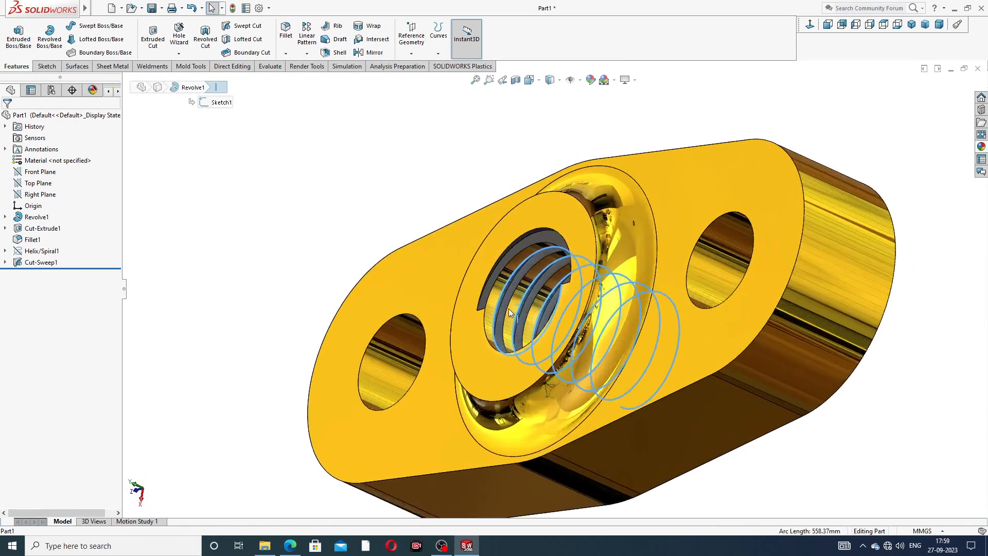
{"action": "scroll", "coordinate": [520, 305], "scroll_direction": "down", "scroll_amount": 3}
{"action": "left_click", "coordinate": [535, 296]}
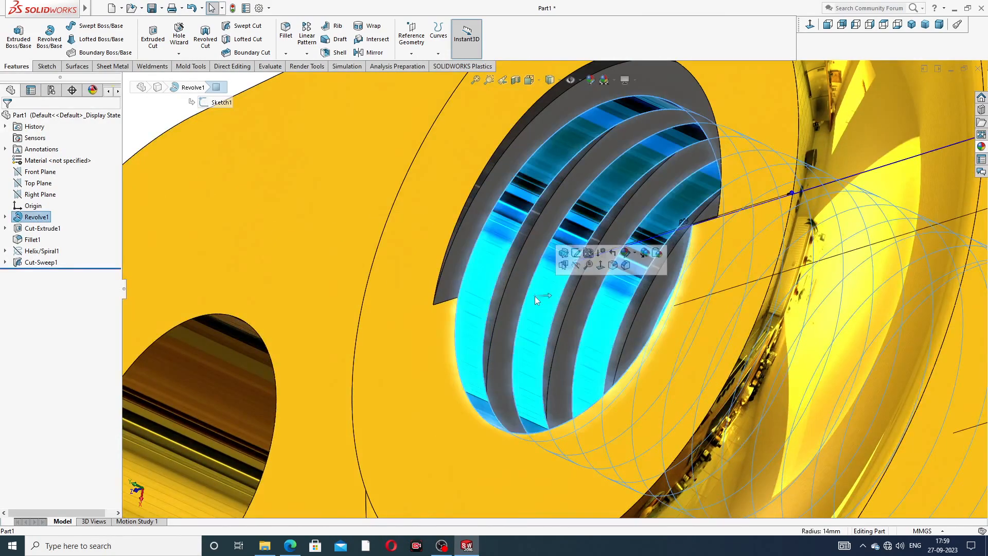
{"action": "scroll", "coordinate": [535, 295], "scroll_direction": "up", "scroll_amount": 2}
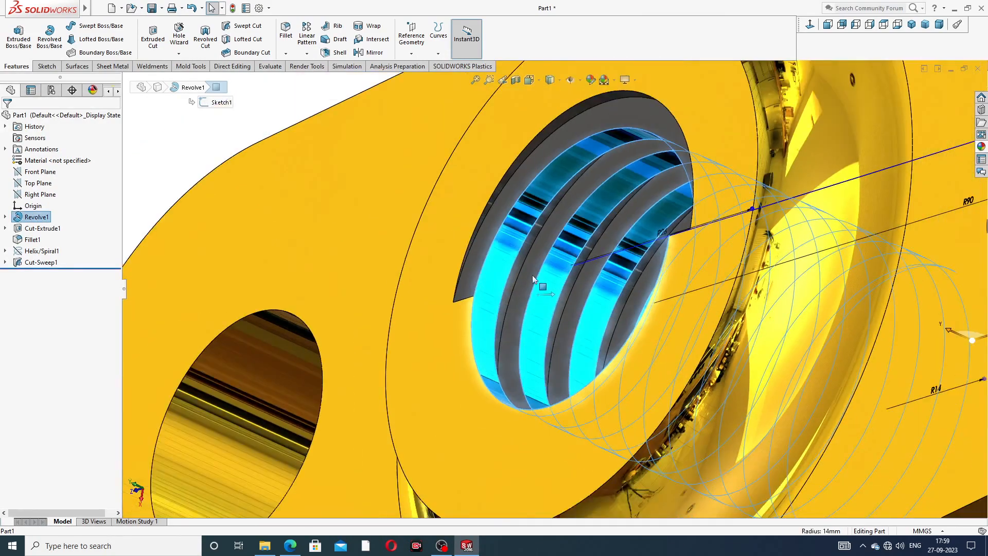
{"action": "left_click", "coordinate": [590, 82]}
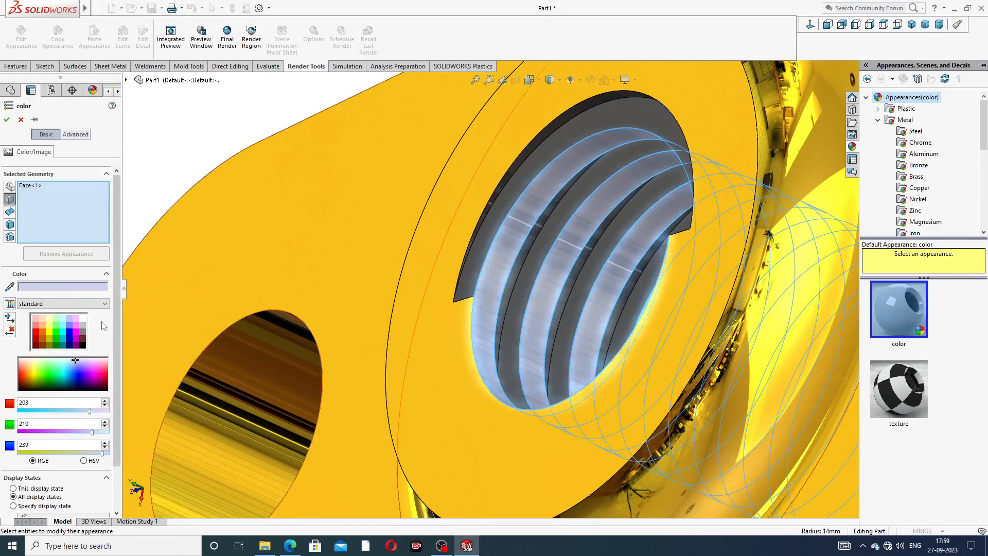
{"action": "left_click", "coordinate": [85, 341]}
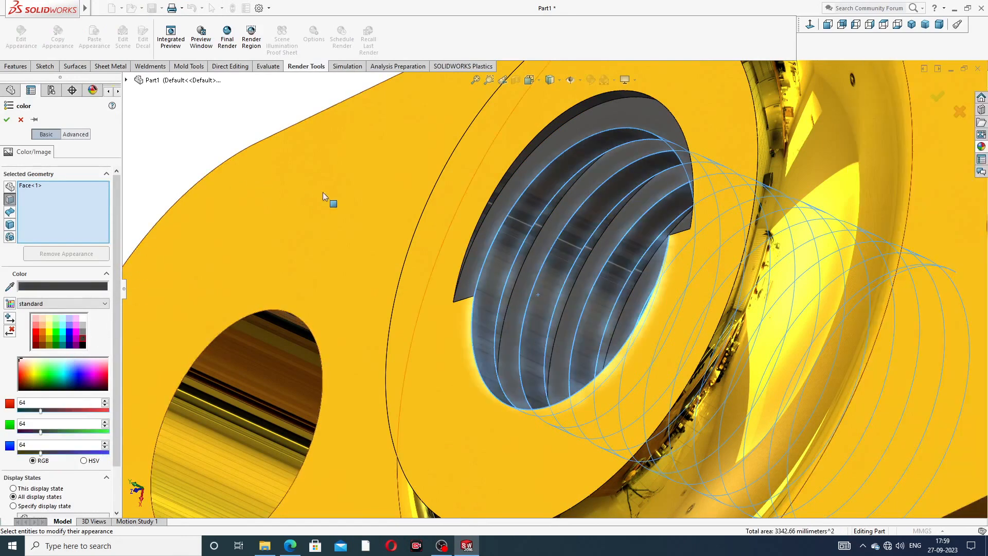
{"action": "left_click", "coordinate": [7, 119]}
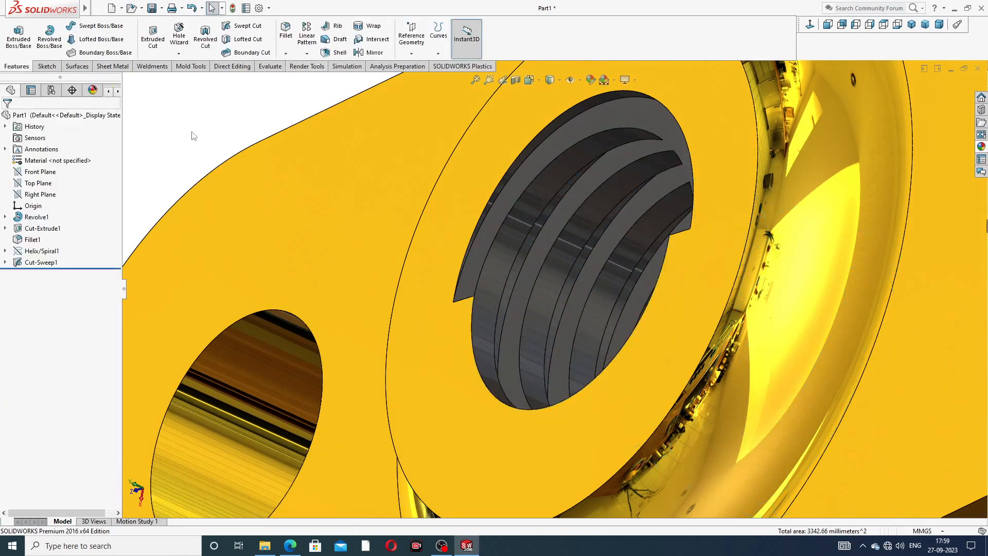
Step: Examine the finished bridge from several angles, checking the threaded bore, boss fillet and side holes
{"action": "scroll", "coordinate": [309, 186], "scroll_direction": "up", "scroll_amount": 10}
{"action": "middle_click_drag", "start_coordinate": [386, 229], "coordinate": [631, 291]}
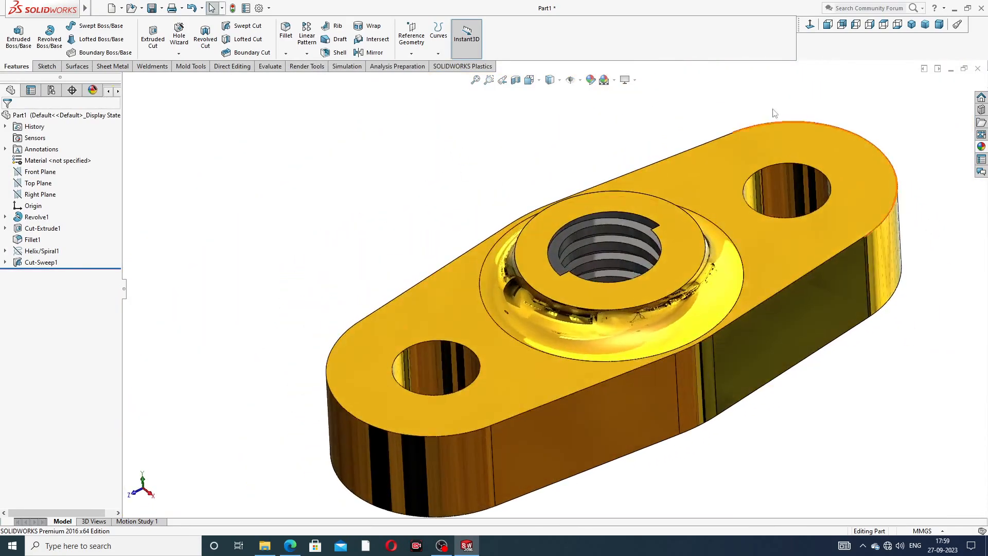
{"action": "left_click", "coordinate": [912, 27]}
{"action": "middle_click_drag", "start_coordinate": [674, 193], "coordinate": [515, 297]}
{"action": "scroll", "coordinate": [515, 297], "scroll_direction": "down", "scroll_amount": 2}
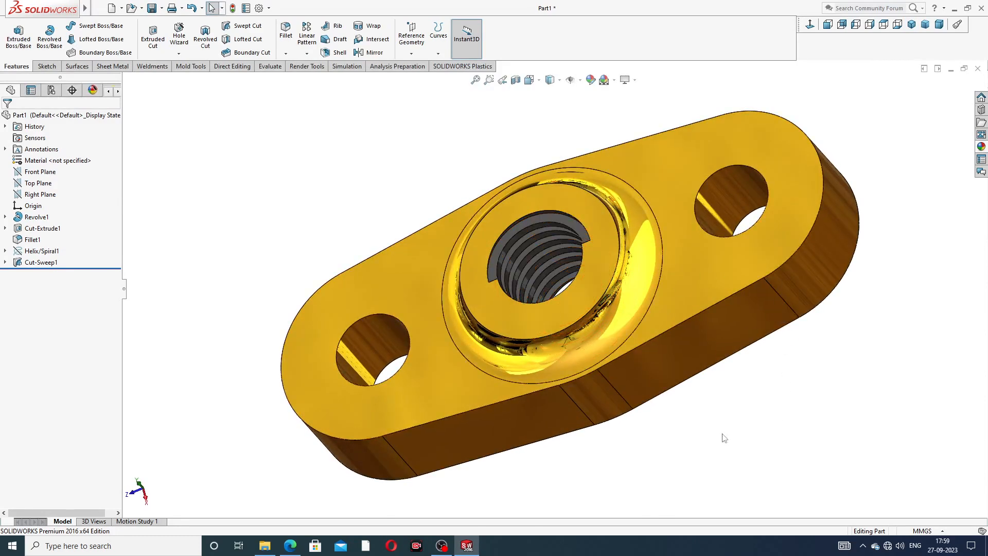
{"action": "scroll", "coordinate": [679, 369], "scroll_direction": "up", "scroll_amount": 2}
{"action": "mouse_move", "coordinate": [679, 368]}
{"action": "middle_mouse_down"}
{"action": "mouse_move", "coordinate": [710, 311]}
{"action": "mouse_move", "coordinate": [712, 342]}
{"action": "mouse_move", "coordinate": [714, 333]}
{"action": "middle_mouse_up"}
{"action": "scroll", "coordinate": [653, 328], "scroll_direction": "down", "scroll_amount": 2}
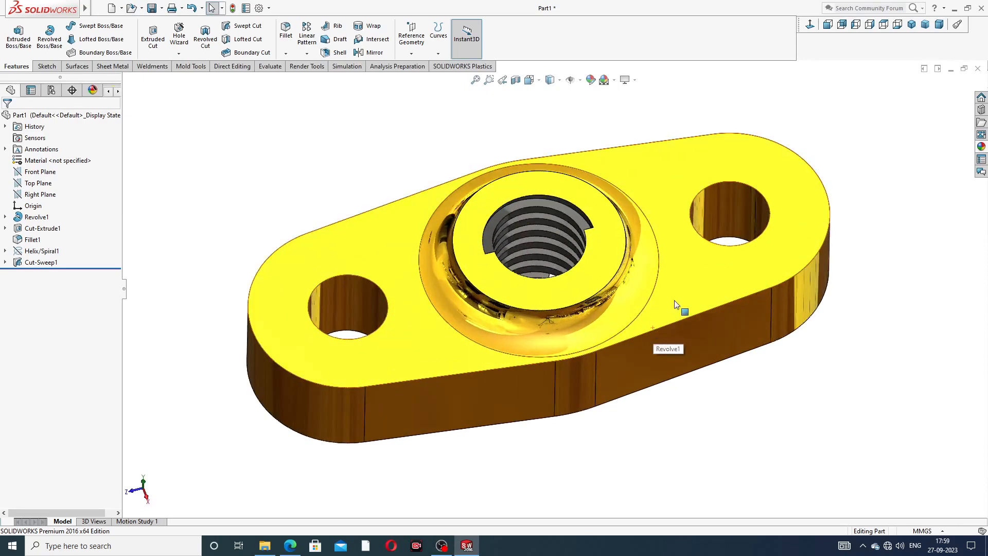
{"action": "middle_click_drag", "start_coordinate": [658, 246], "coordinate": [690, 245]}
{"action": "scroll", "coordinate": [634, 222], "scroll_direction": "up", "scroll_amount": 1}
{"action": "scroll", "coordinate": [637, 253], "scroll_direction": "down", "scroll_amount": 2}
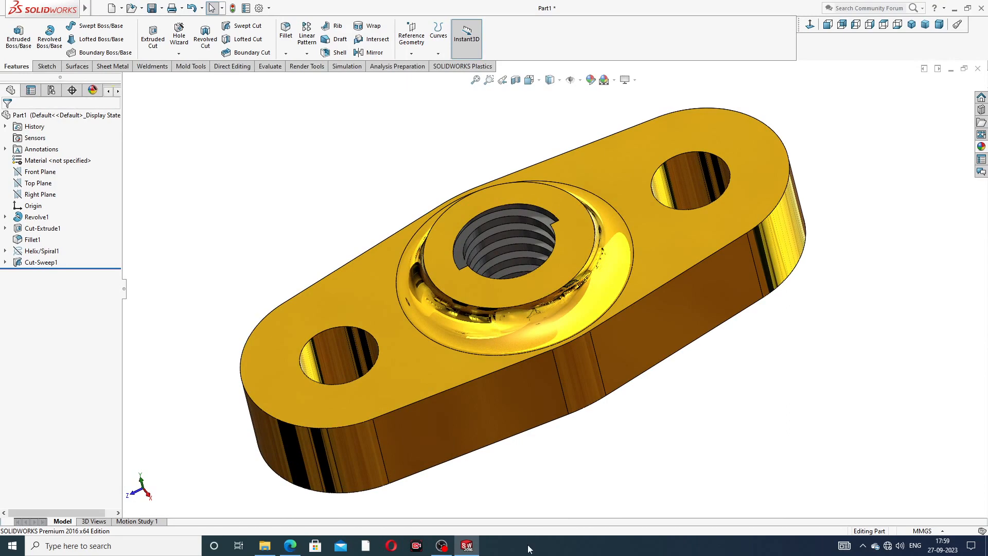
Step: Review the Part-09 bridge of valve PDF drawing in the browser and return to SOLIDWORKS
{"action": "left_click", "coordinate": [288, 546]}
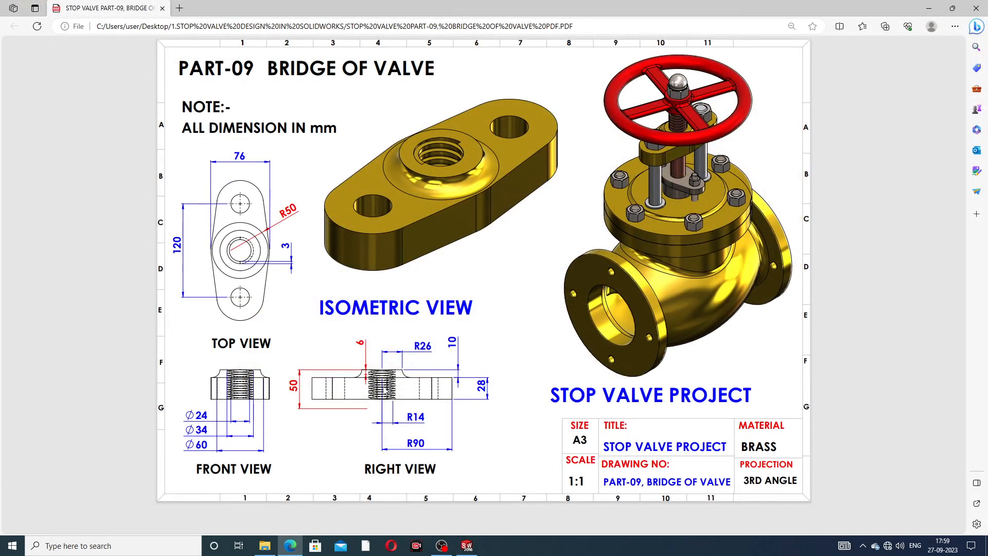
{"action": "left_click", "coordinate": [468, 546]}
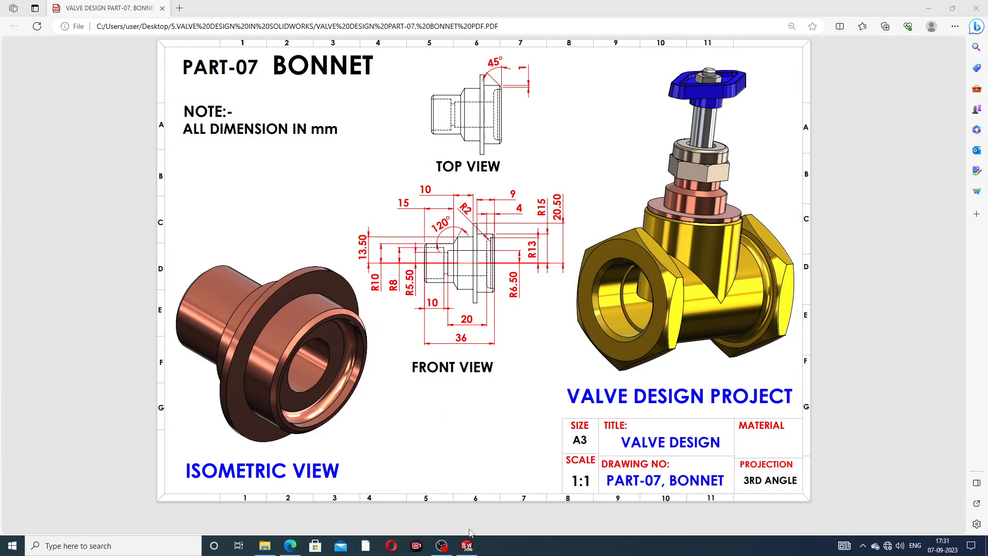
Step: Switch to the finished BONNET part in SOLIDWORKS, examine its collar, bore and stepped end from several angles, and close it
{"action": "mouse_move", "coordinate": [467, 545]}
{"action": "left_click", "coordinate": [493, 521]}
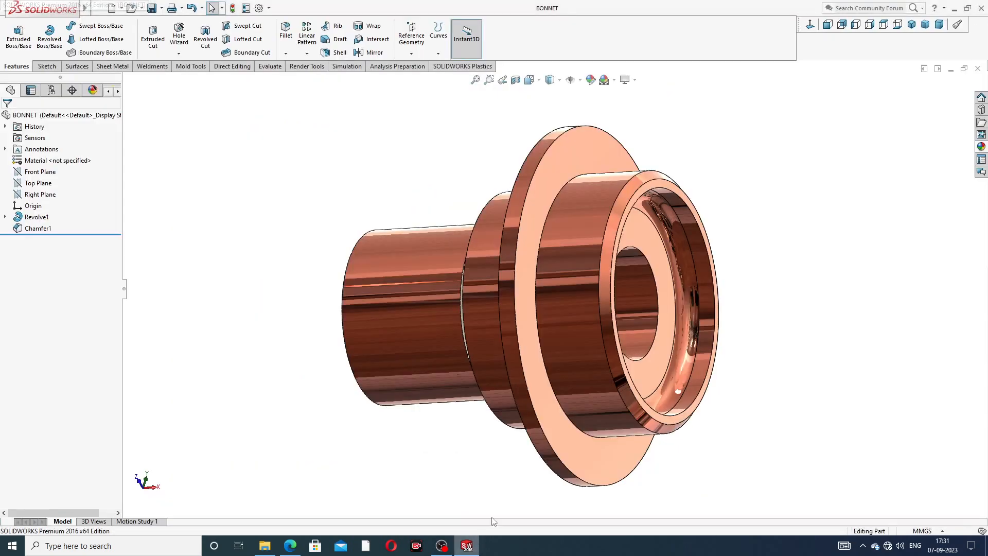
{"action": "scroll", "coordinate": [629, 295], "scroll_direction": "up", "scroll_amount": 3}
{"action": "middle_click_drag", "start_coordinate": [628, 295], "coordinate": [603, 280]}
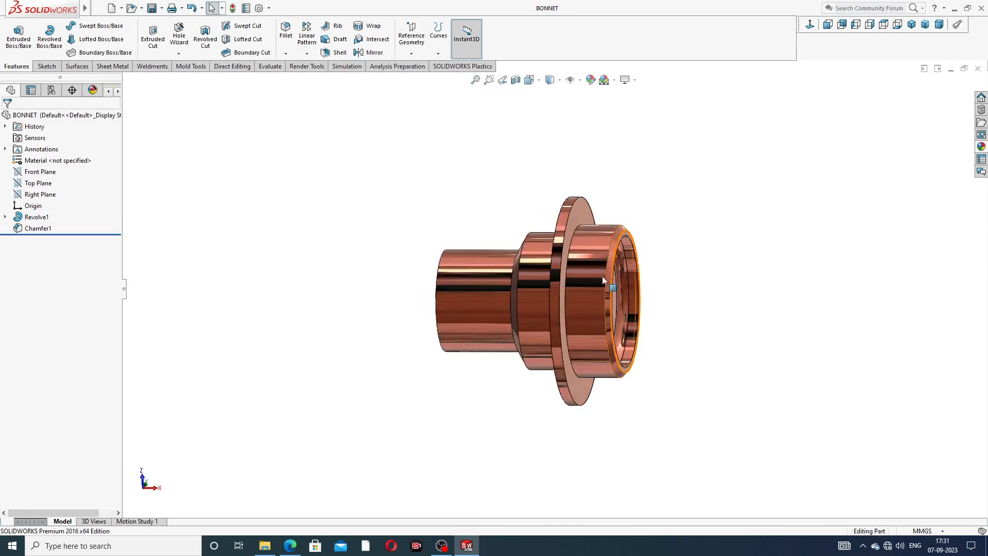
{"action": "scroll", "coordinate": [578, 297], "scroll_direction": "down", "scroll_amount": 2}
{"action": "middle_click_drag", "start_coordinate": [700, 299], "coordinate": [602, 259]}
{"action": "scroll", "coordinate": [685, 289], "scroll_direction": "down", "scroll_amount": 2}
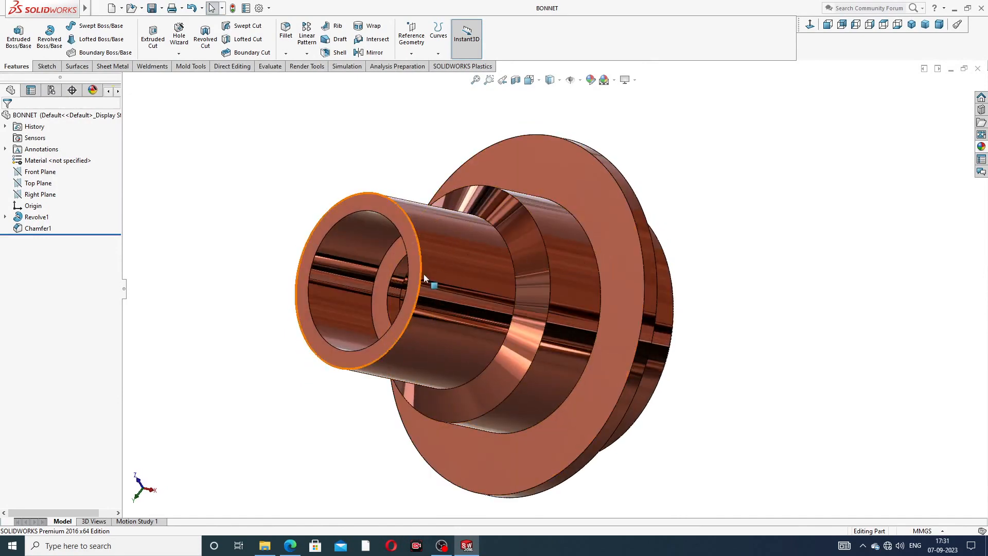
{"action": "middle_click_drag", "start_coordinate": [424, 279], "coordinate": [455, 307]}
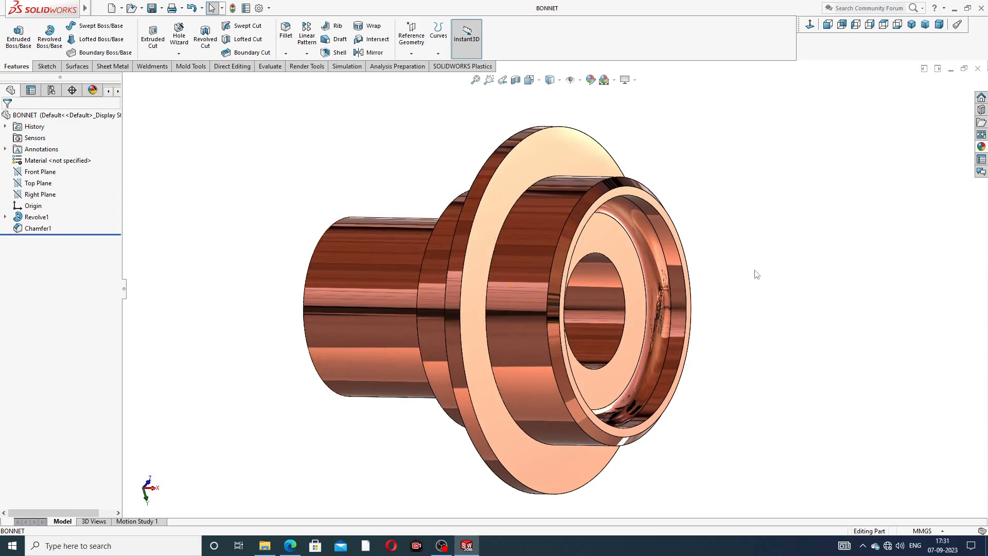
{"action": "left_click", "coordinate": [977, 68]}
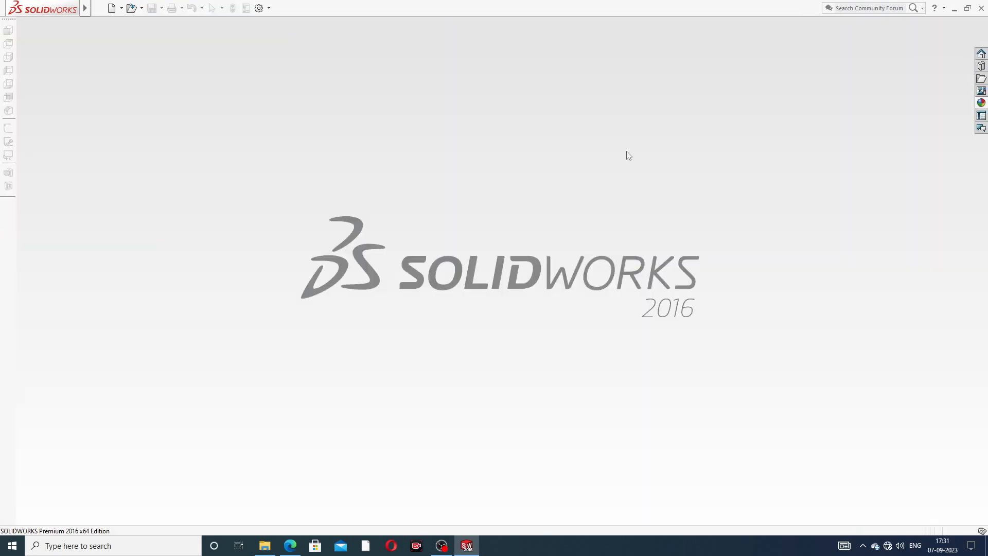
Step: Create a new part document and apply the Plain White scene
{"action": "left_click", "coordinate": [112, 8]}
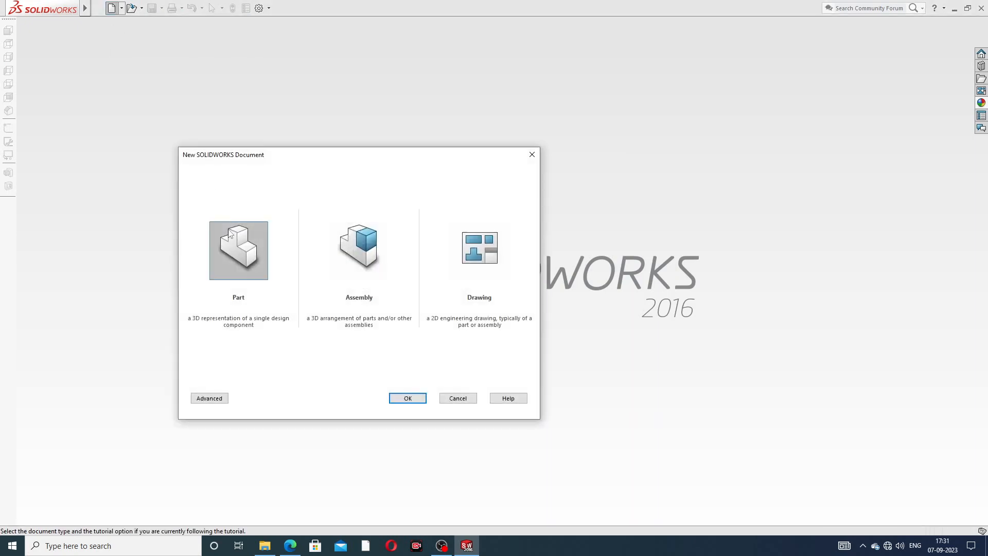
{"action": "left_click", "coordinate": [406, 398]}
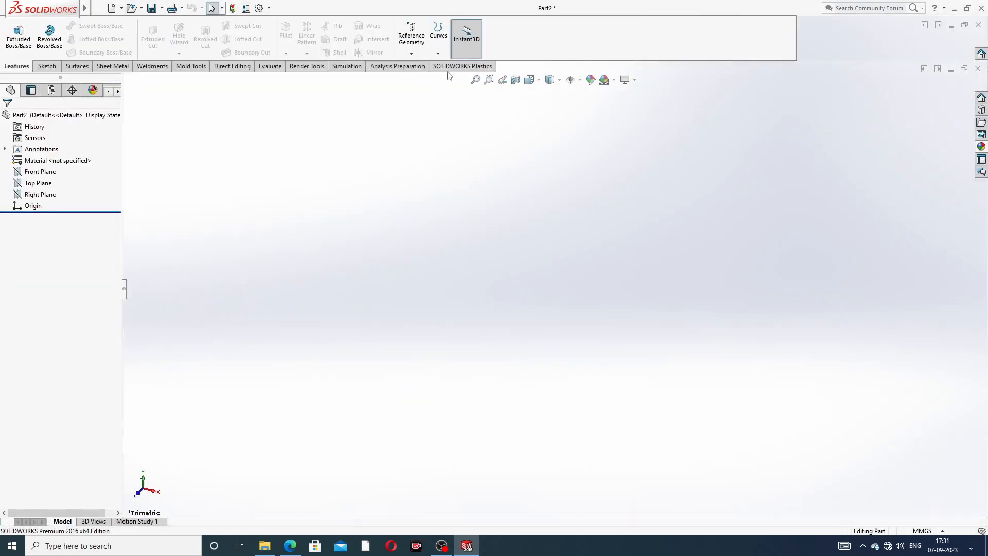
{"action": "left_click", "coordinate": [614, 79]}
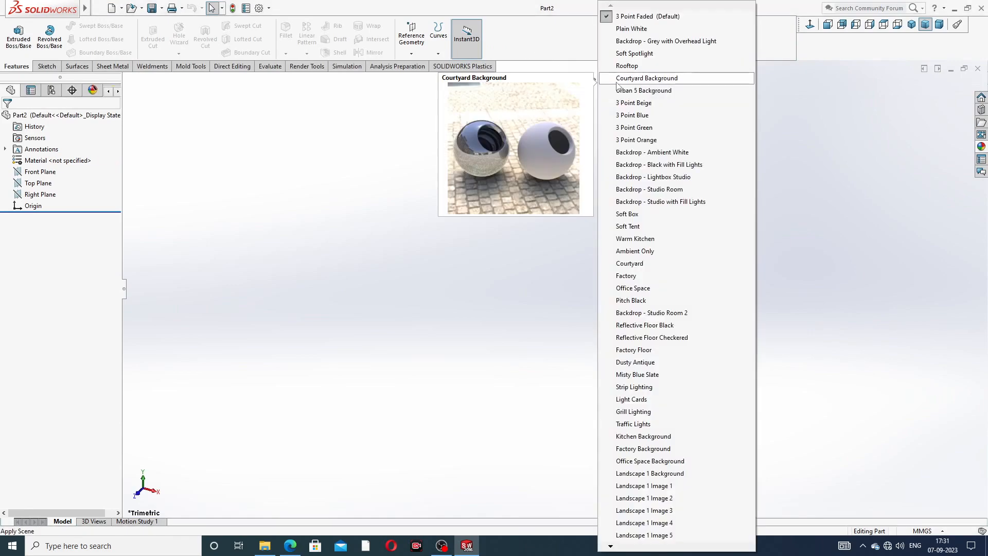
{"action": "left_click", "coordinate": [629, 29]}
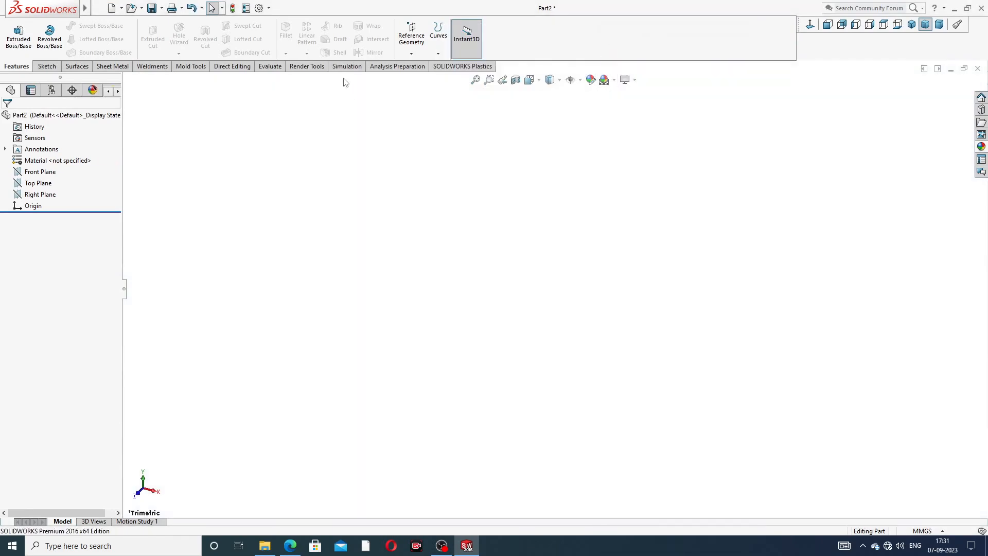
Step: Raise the document's image quality, setting shaded resolution to the maximum and wireframe resolution towards High
{"action": "left_click", "coordinate": [258, 8]}
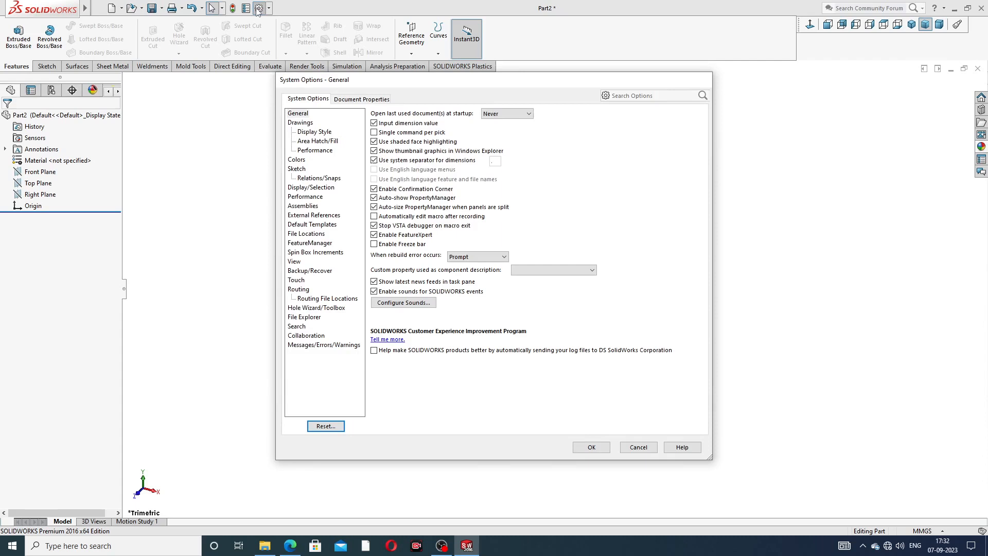
{"action": "left_click", "coordinate": [364, 100]}
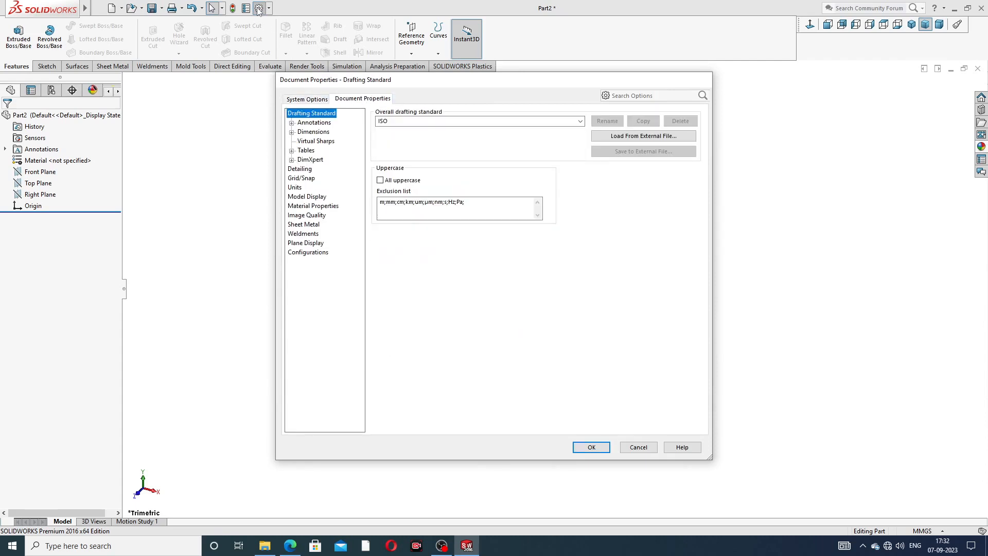
{"action": "left_click", "coordinate": [309, 216]}
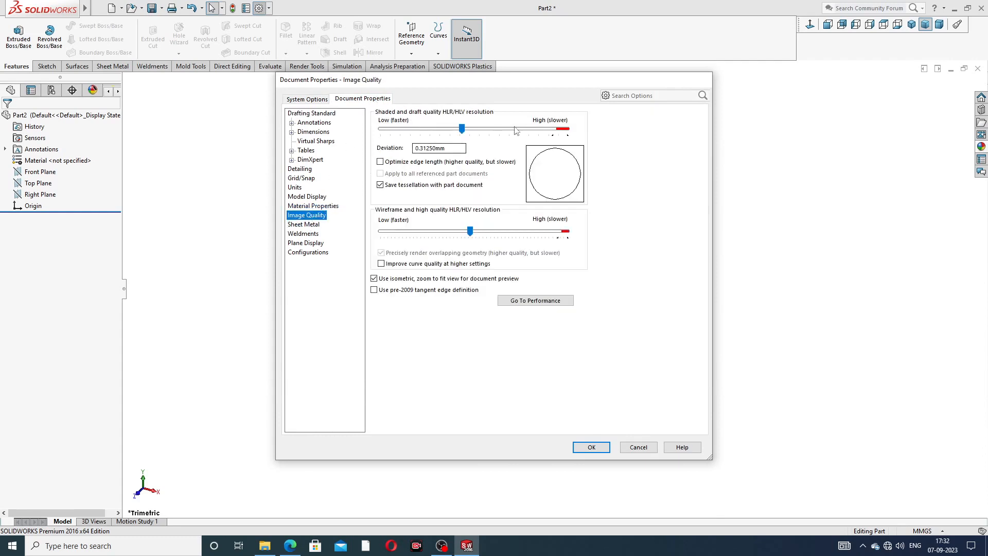
{"action": "left_click_drag", "start_coordinate": [462, 129], "coordinate": [568, 129]}
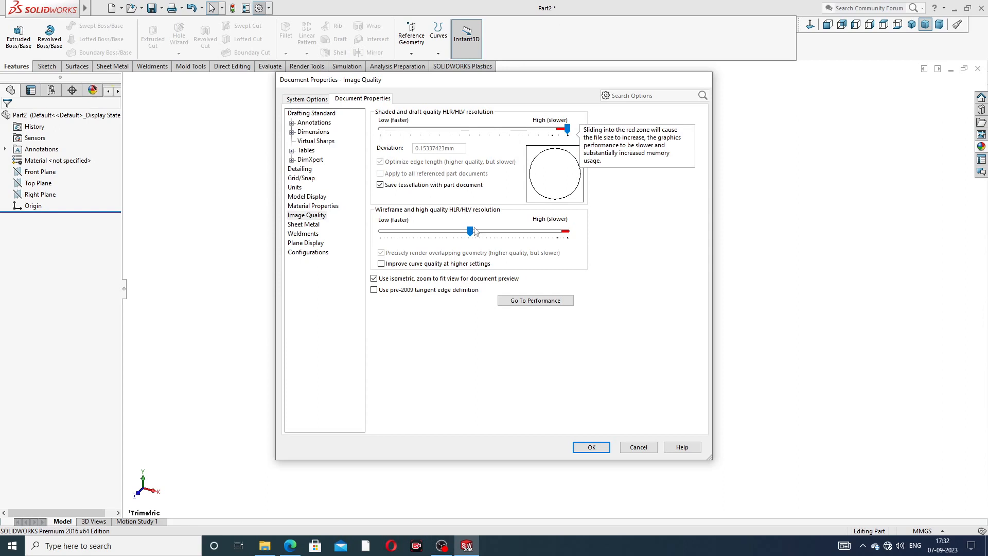
{"action": "left_click_drag", "start_coordinate": [469, 231], "coordinate": [558, 241]}
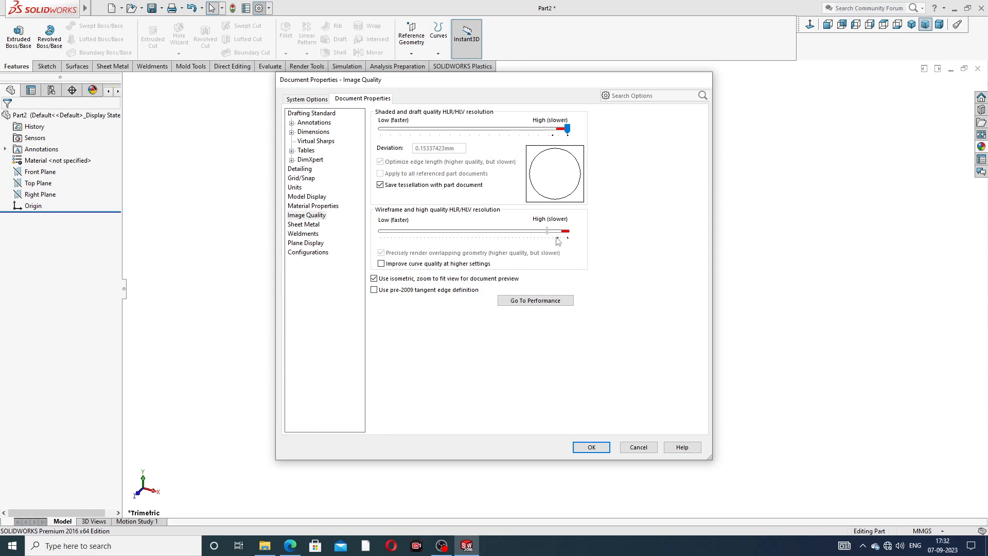
{"action": "left_click", "coordinate": [592, 447]}
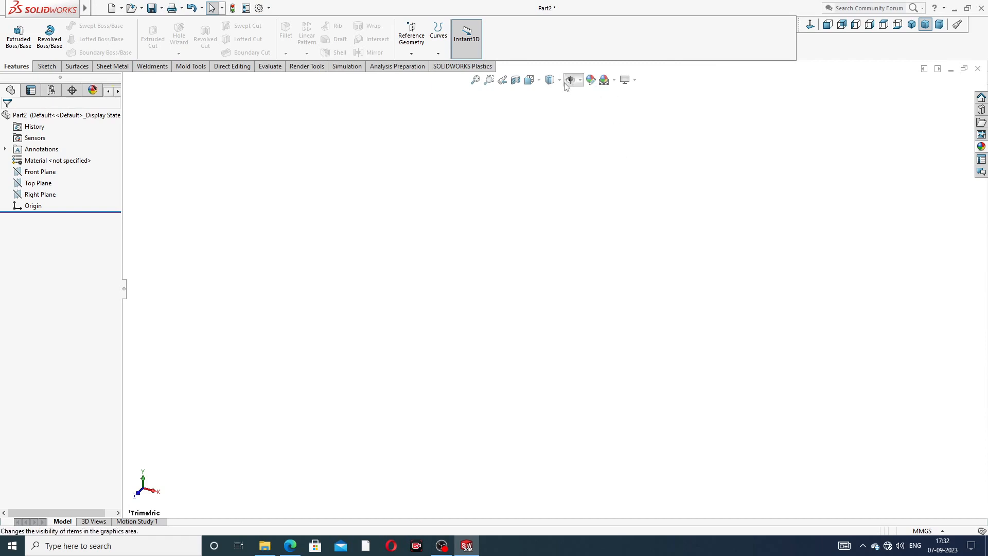
{"action": "left_click", "coordinate": [615, 81]}
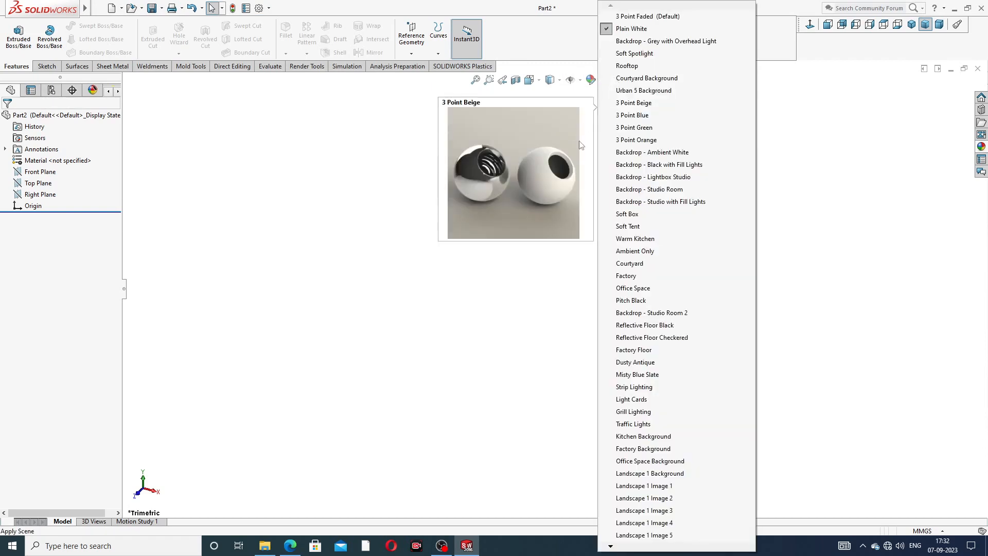
{"action": "left_click", "coordinate": [786, 135]}
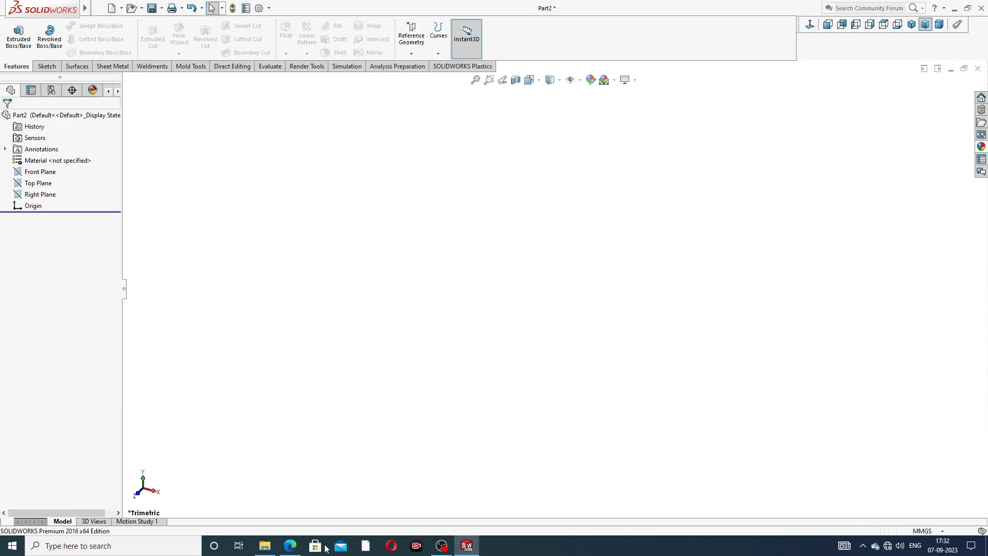
Step: Study the dimensions on the Part-07 bonnet PDF drawing in the browser and return to the new part in SOLIDWORKS
{"action": "left_click", "coordinate": [290, 545]}
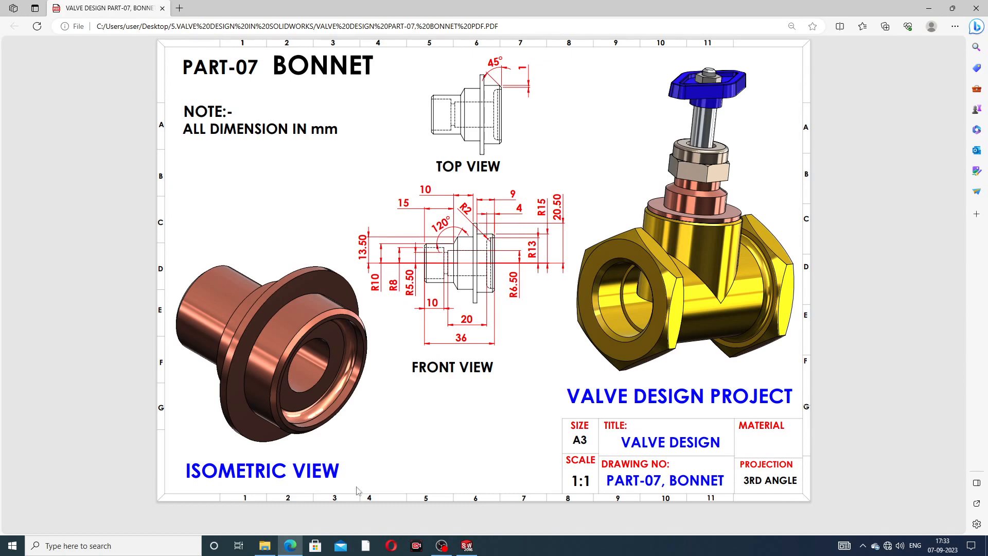
{"action": "left_click", "coordinate": [291, 550]}
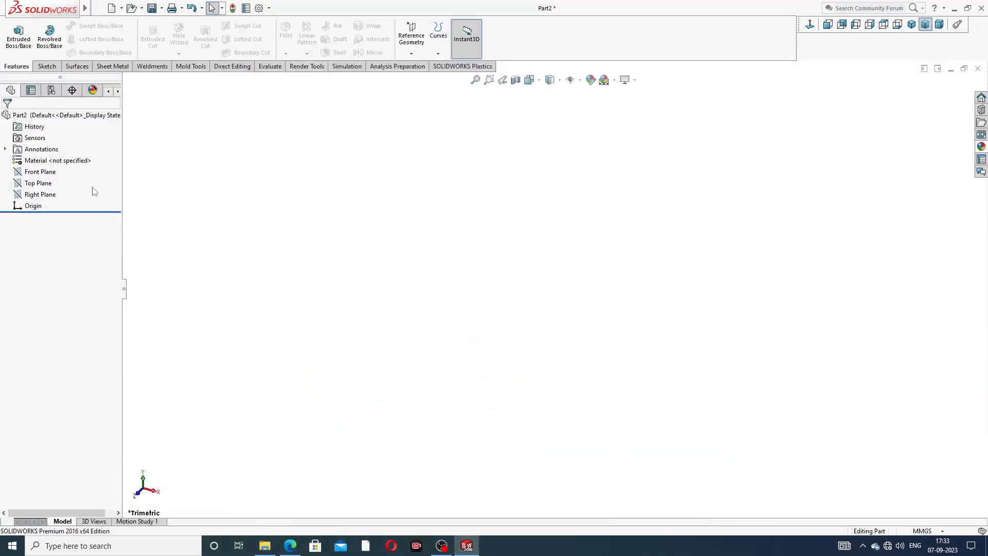
{"action": "left_click", "coordinate": [291, 547]}
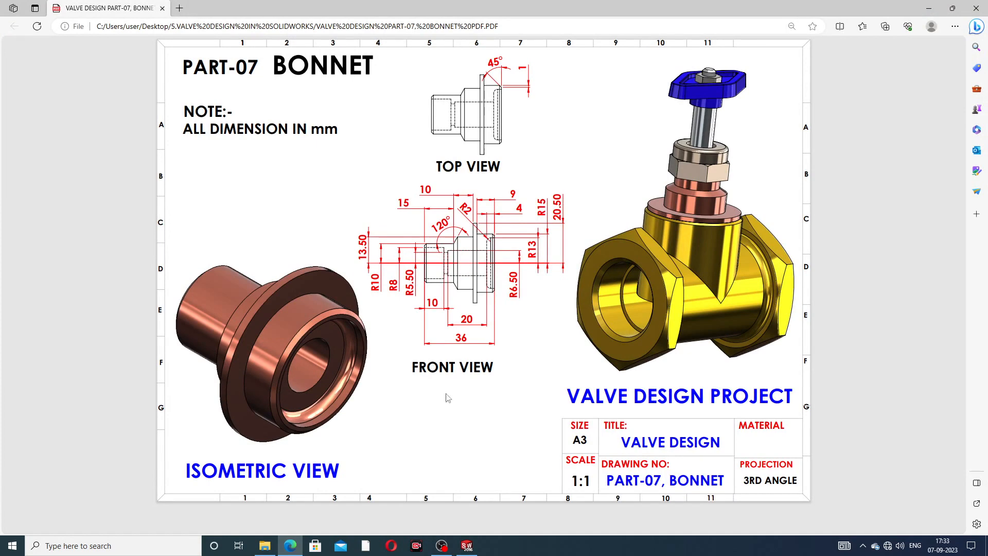
{"action": "left_click", "coordinate": [291, 546]}
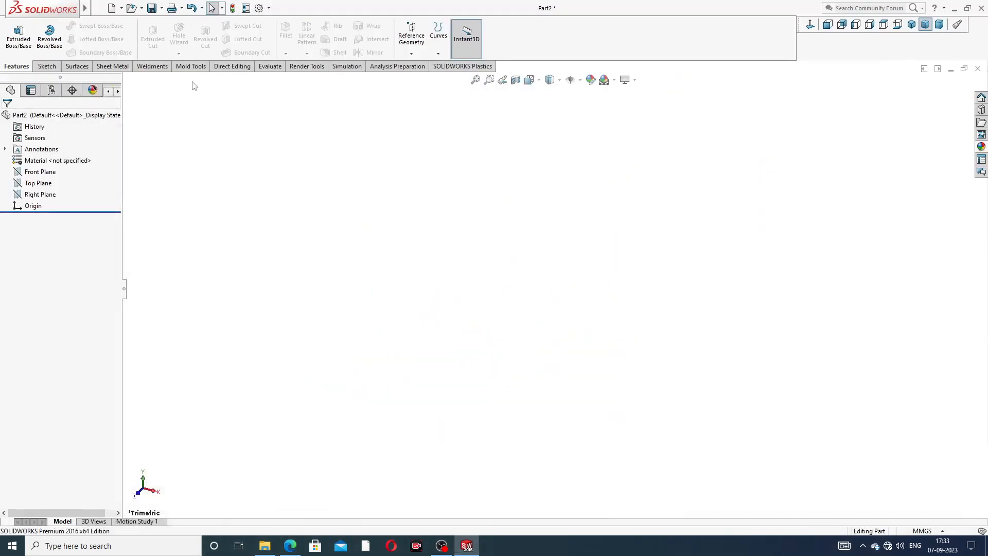
Step: Start a sketch on the Front Plane and draw a horizontal centerline about 126 mm long from the origin along positive X
{"action": "left_click", "coordinate": [45, 172]}
{"action": "left_click", "coordinate": [55, 156]}
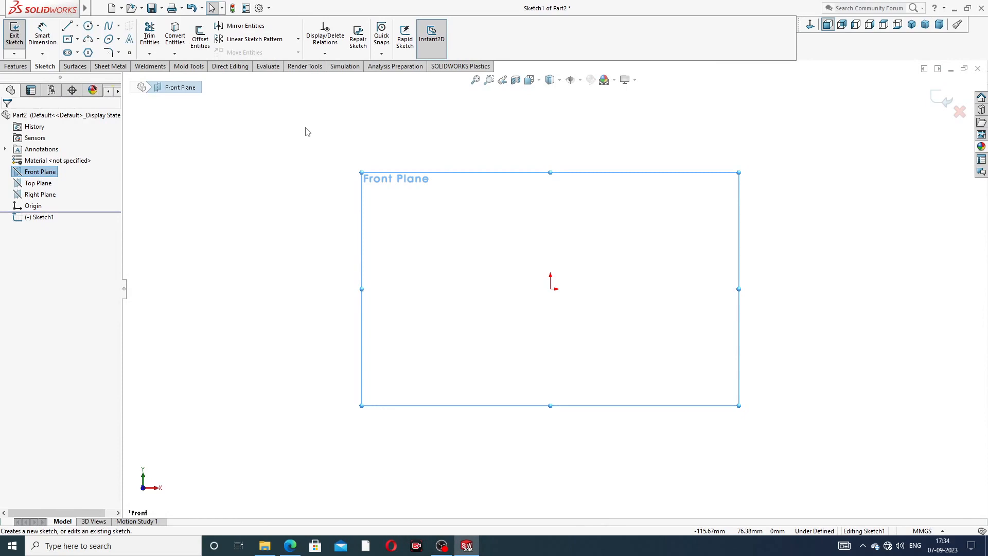
{"action": "left_click", "coordinate": [77, 26]}
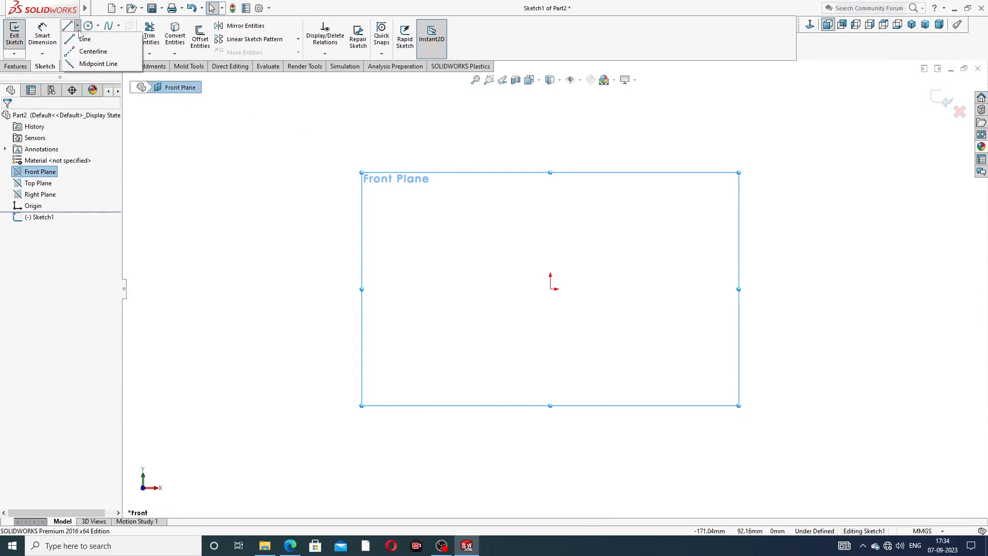
{"action": "left_click", "coordinate": [88, 51]}
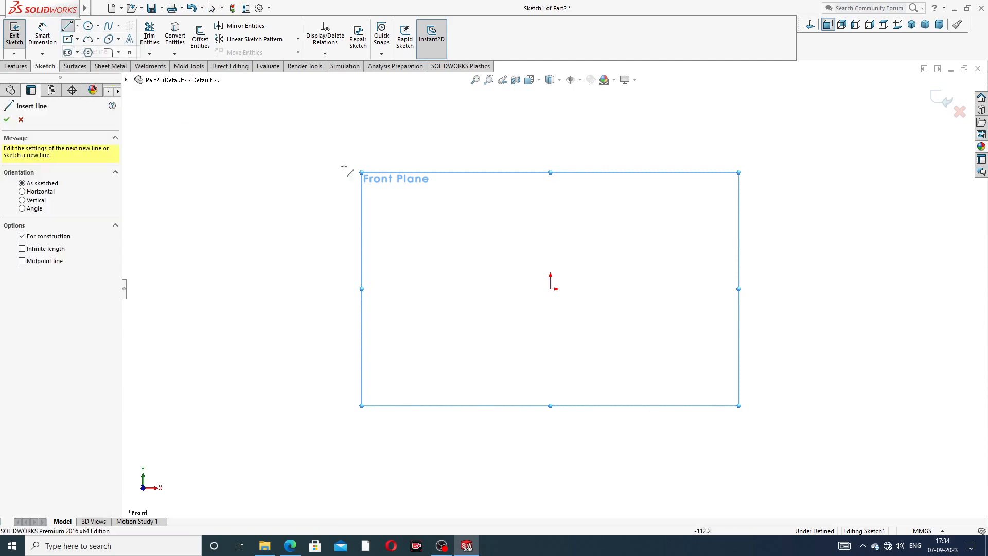
{"action": "left_click", "coordinate": [550, 289]}
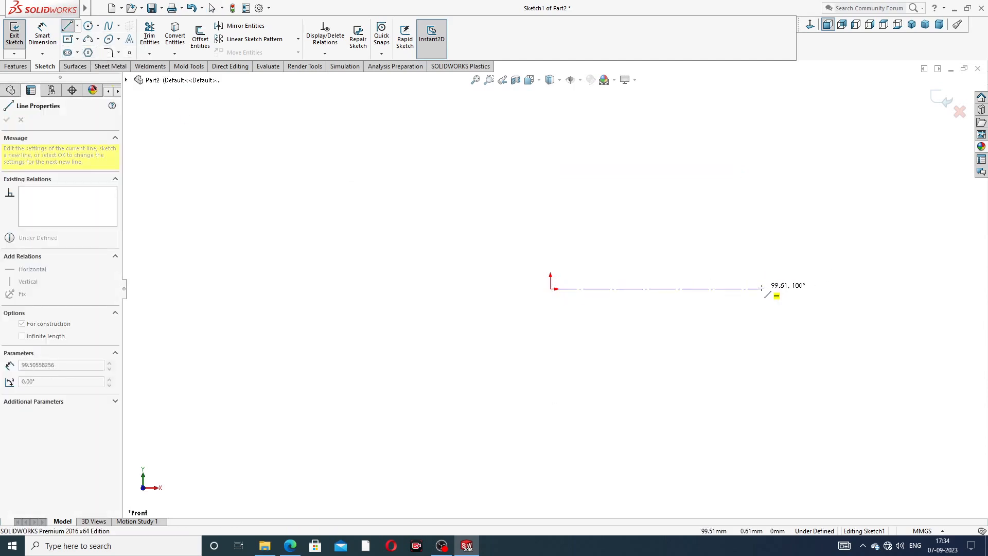
{"action": "left_click", "coordinate": [817, 288]}
{"action": "right_click", "coordinate": [864, 232]}
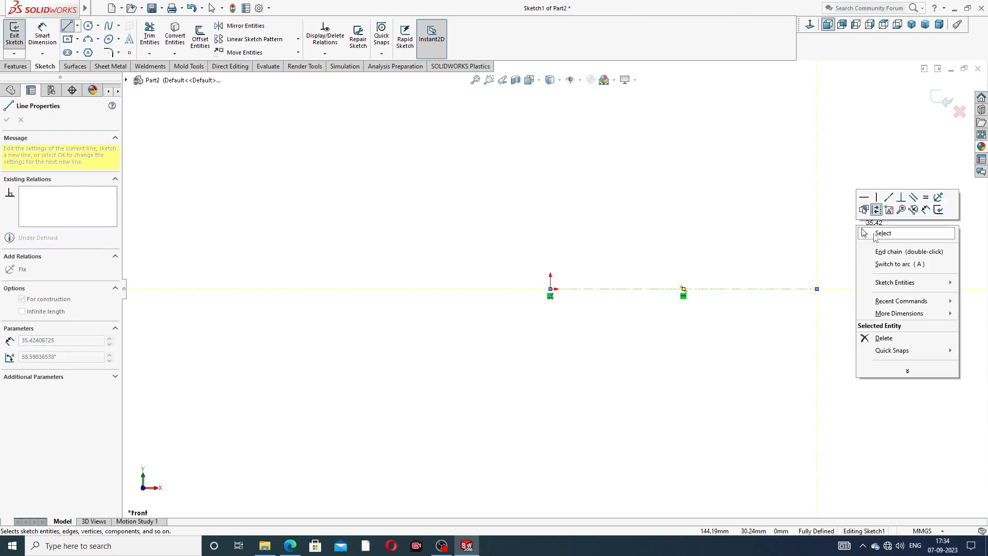
{"action": "left_click", "coordinate": [873, 233]}
{"action": "key", "text": "f"}
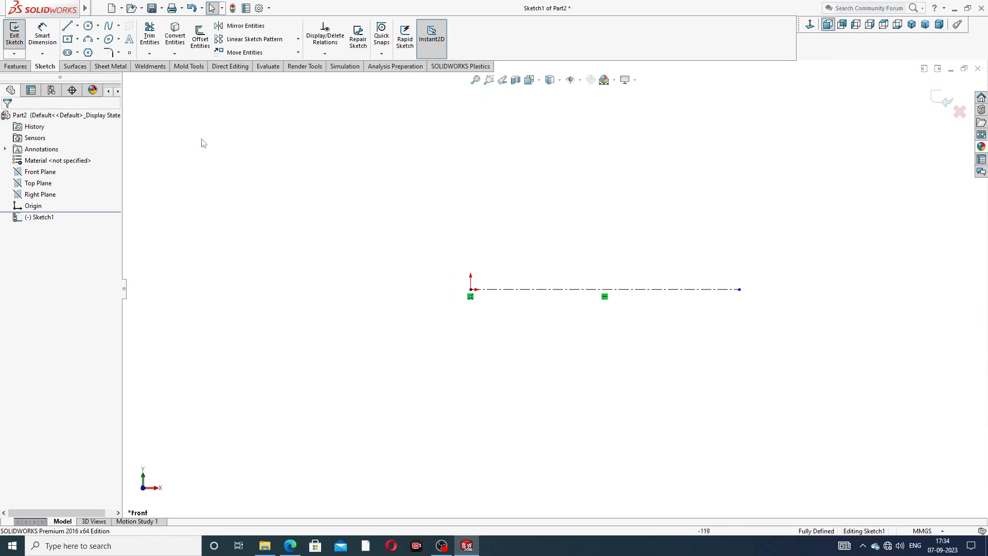
Step: Dimension the horizontal centerline's length as 36 mm
{"action": "left_click", "coordinate": [43, 35]}
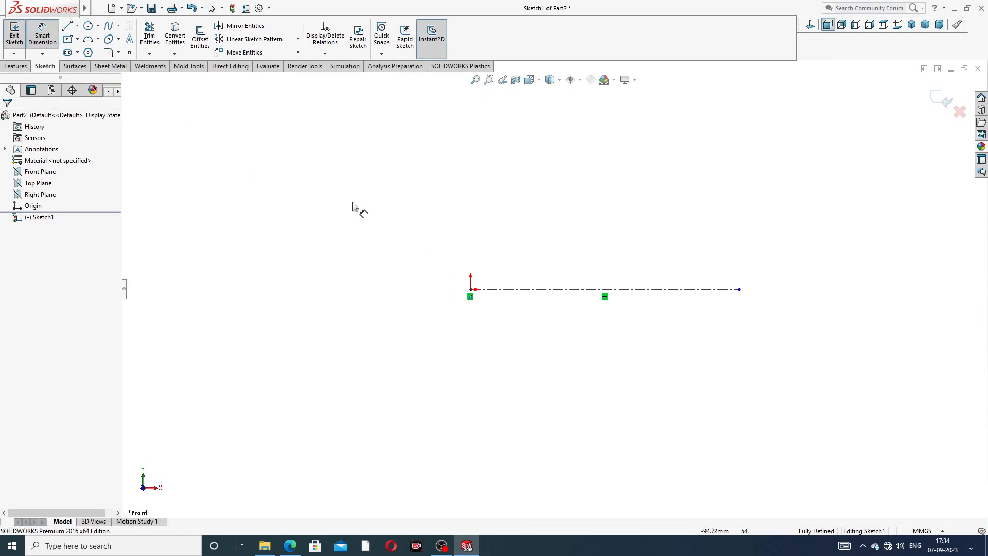
{"action": "left_click", "coordinate": [577, 288]}
{"action": "left_click", "coordinate": [578, 341]}
{"action": "type", "text": "36"}
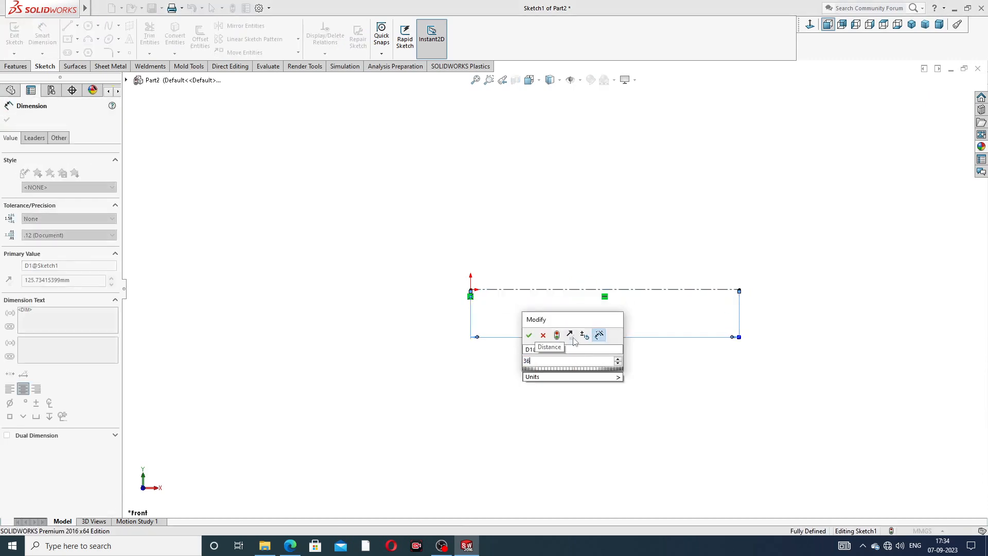
{"action": "key", "text": "Return"}
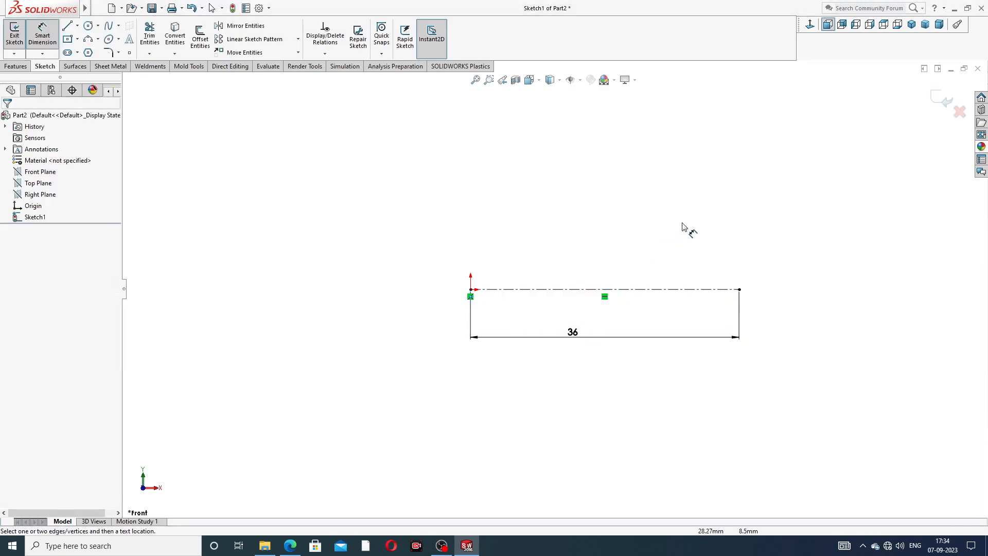
{"action": "right_click", "coordinate": [676, 207]}
{"action": "left_click", "coordinate": [700, 153]}
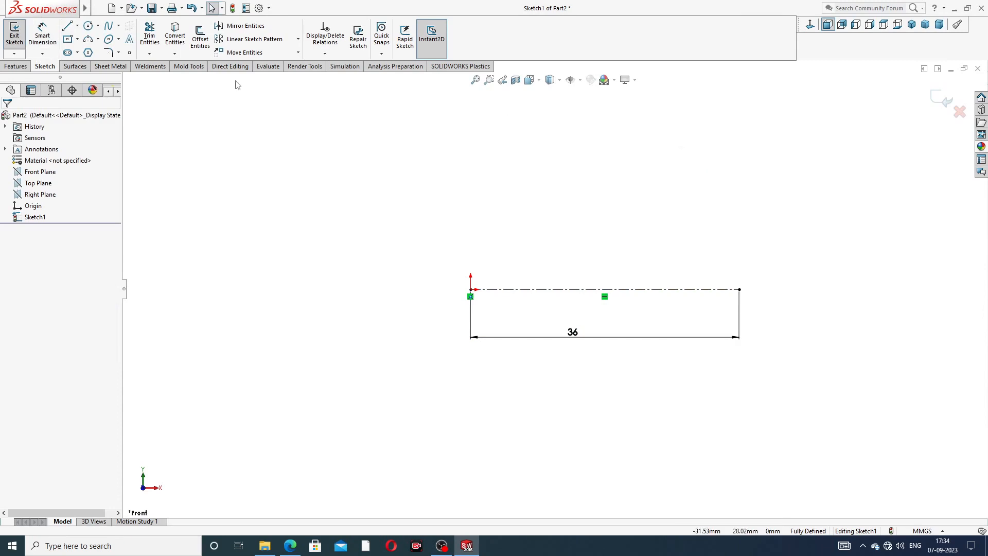
Step: Sketch the outer outline from above the origin: short vertical, horizontal about 10 mm long, rising slanted line, and short horizontal about 5 mm
{"action": "left_click", "coordinate": [67, 25]}
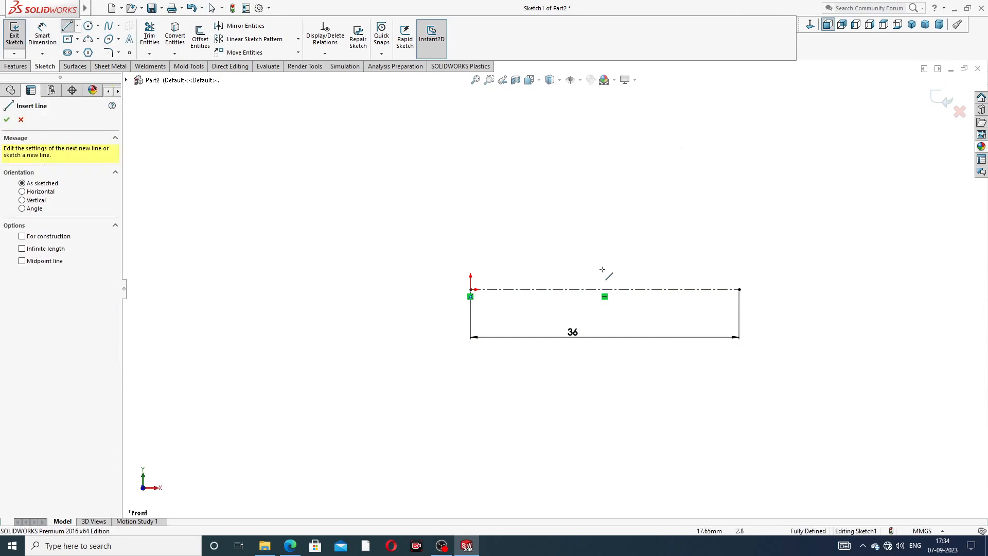
{"action": "scroll", "coordinate": [617, 315], "scroll_direction": "down", "scroll_amount": 3}
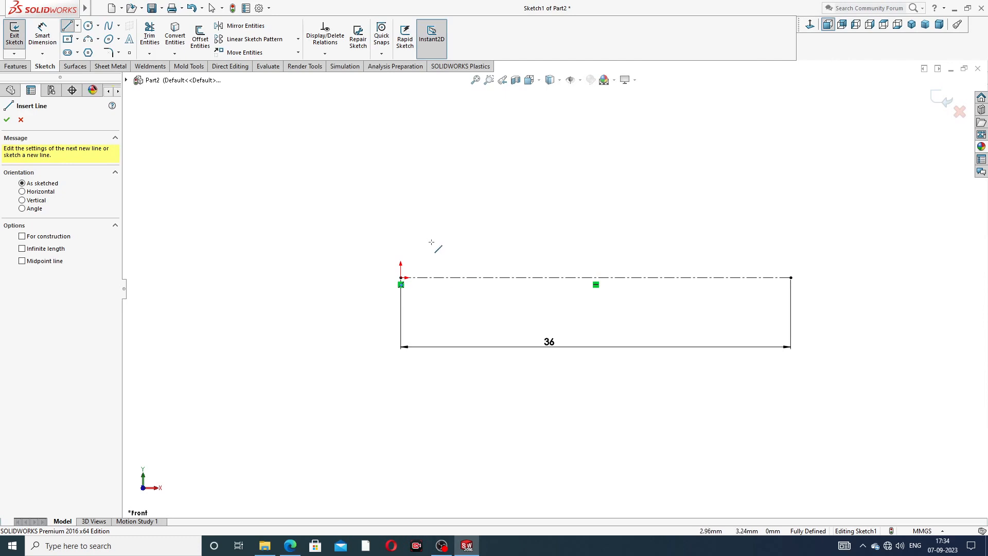
{"action": "left_click", "coordinate": [399, 218]}
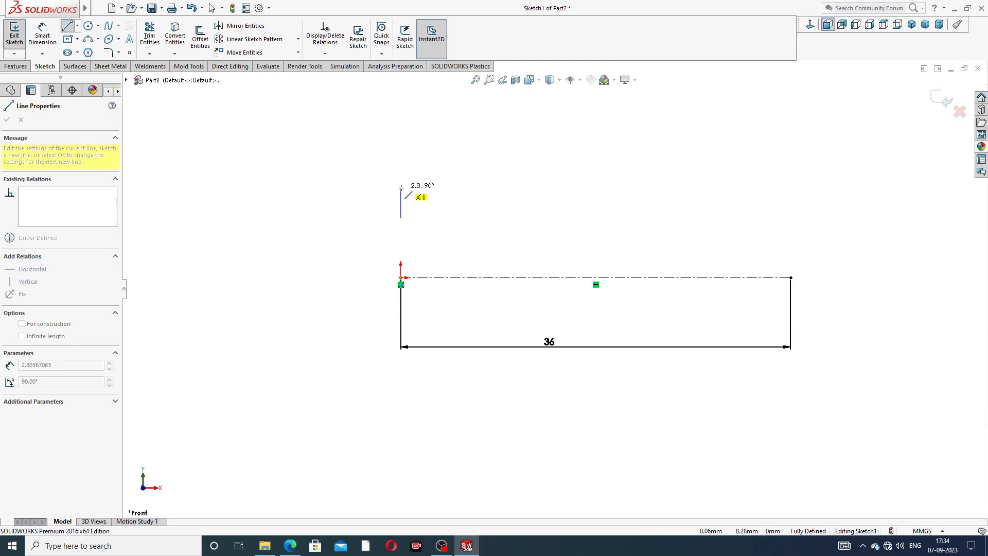
{"action": "left_click", "coordinate": [401, 192]}
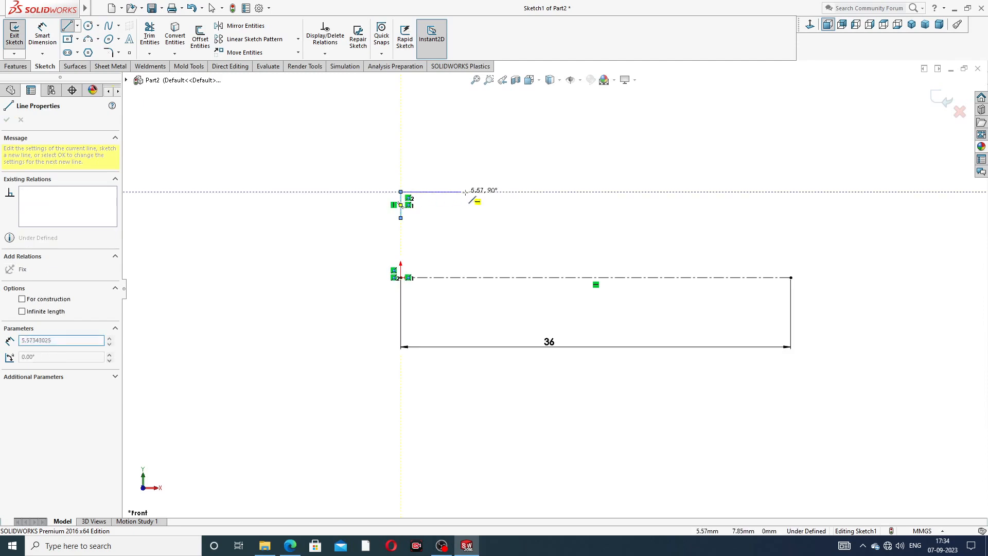
{"action": "left_click", "coordinate": [511, 192]}
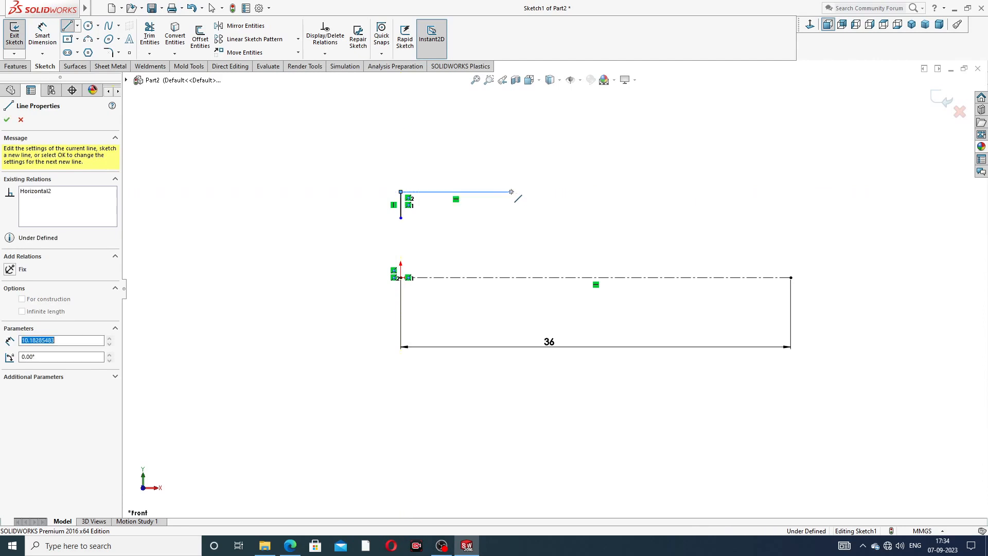
{"action": "left_click", "coordinate": [532, 164]}
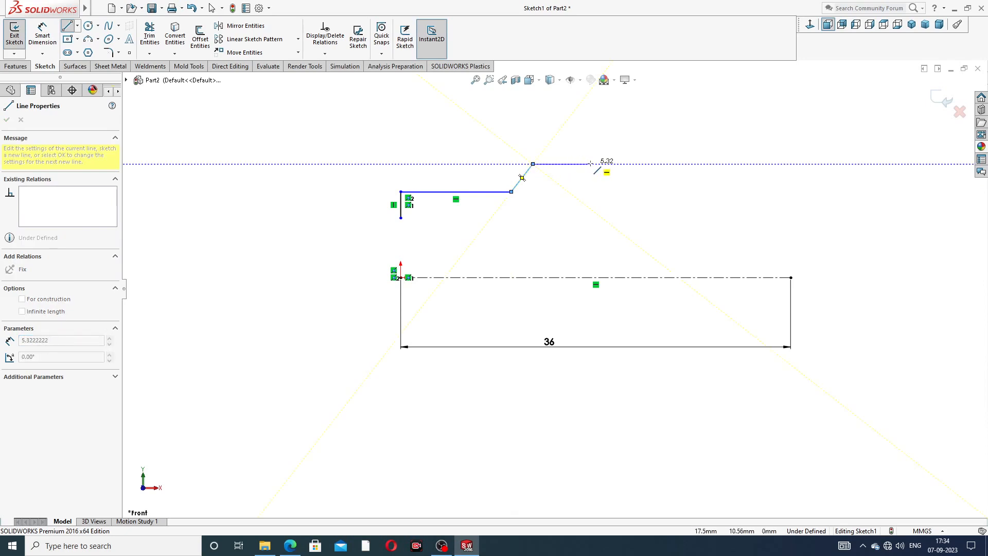
{"action": "left_click", "coordinate": [584, 164]}
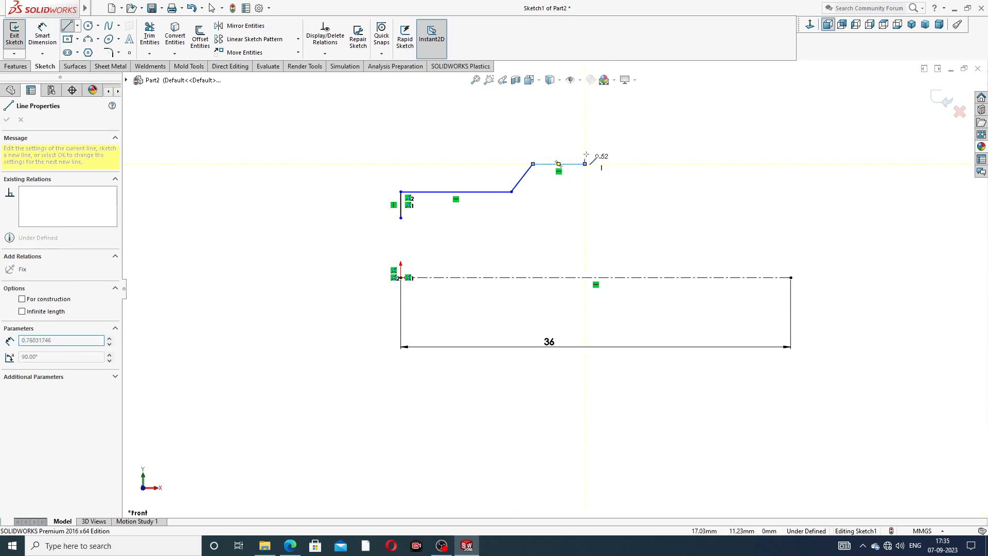
Step: Continue the outline with a narrow flange rising about 5.7 mm, a horizontal run to above the centerline's far end, and a short downward line
{"action": "left_click", "coordinate": [584, 103]}
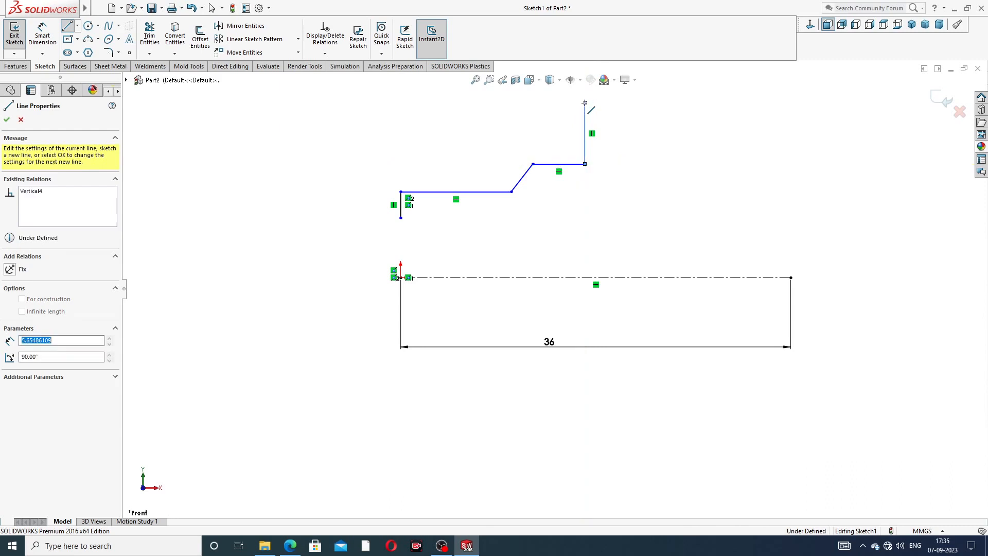
{"action": "left_click", "coordinate": [616, 102]}
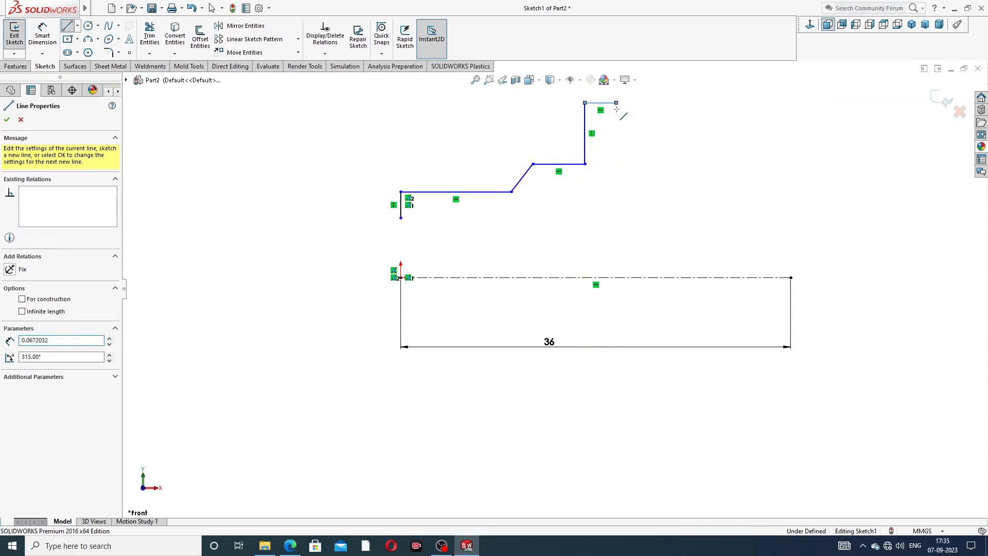
{"action": "left_click", "coordinate": [616, 151]}
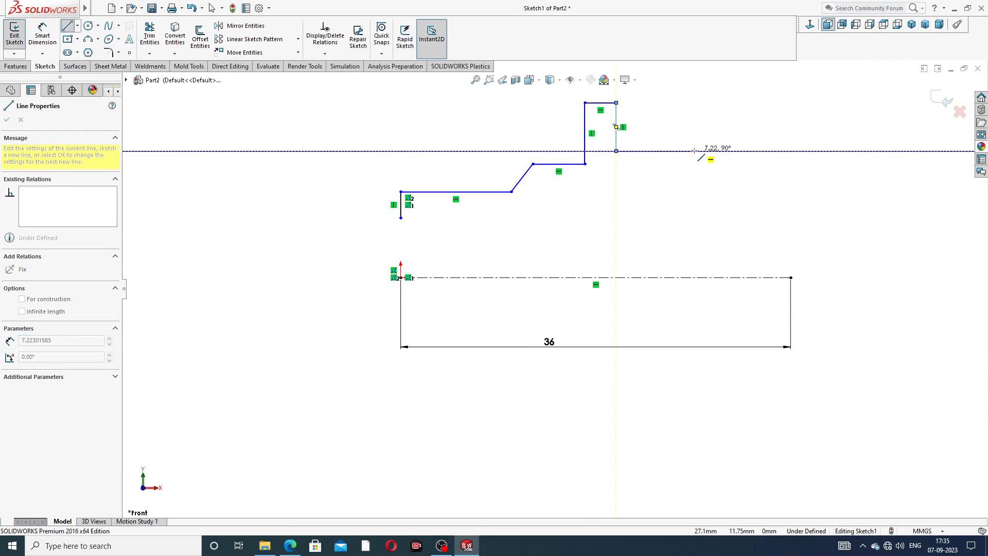
{"action": "left_click", "coordinate": [791, 152]}
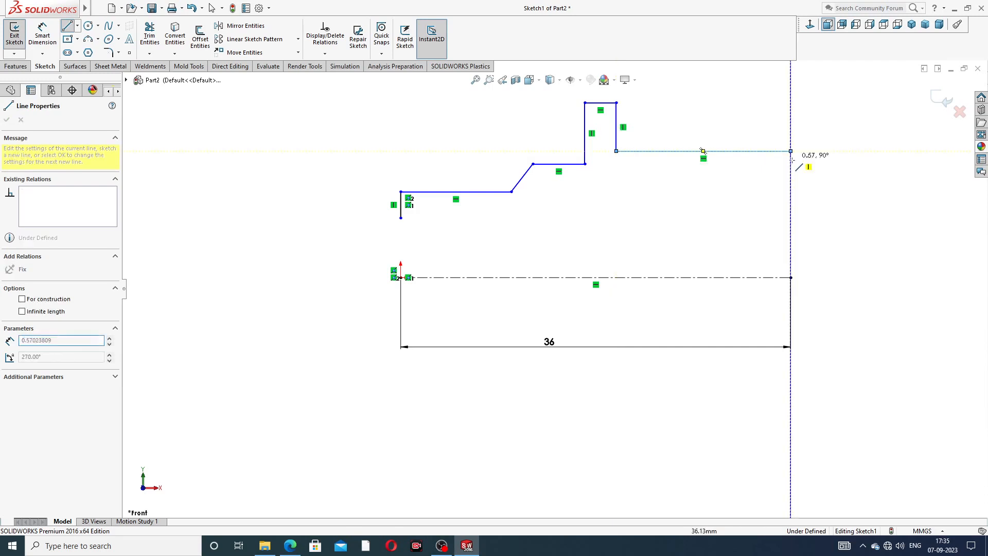
{"action": "left_click", "coordinate": [791, 188]}
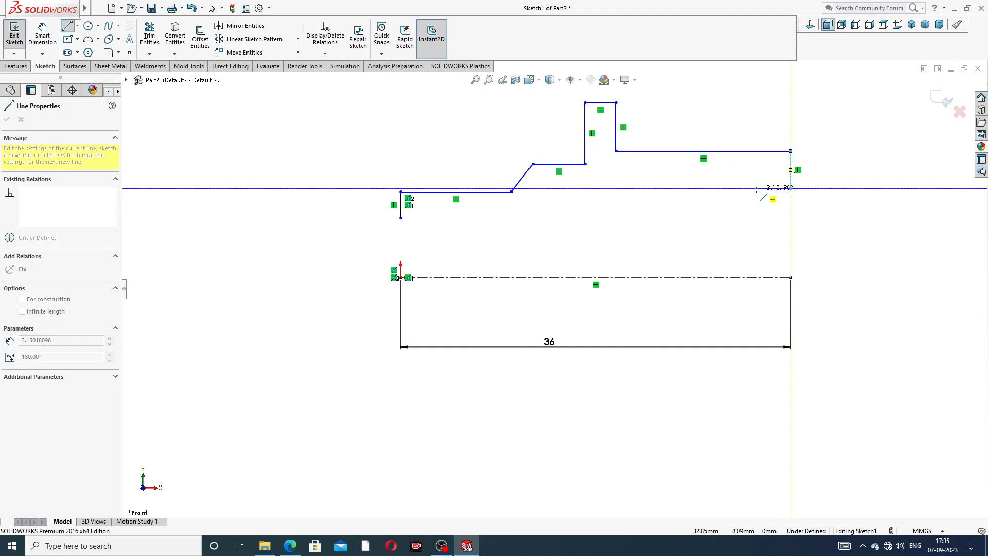
Step: Draw the stepped inner side back toward the start with horizontals about 3.7, 16, 2.6 and 13.6 mm long, closing the profile
{"action": "double_click", "coordinate": [751, 189]}
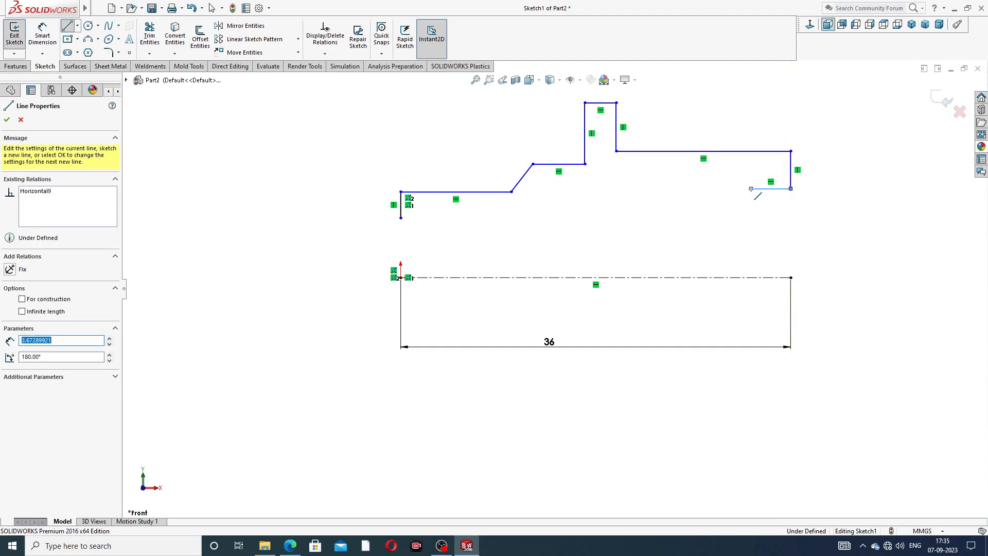
{"action": "left_click", "coordinate": [750, 189]}
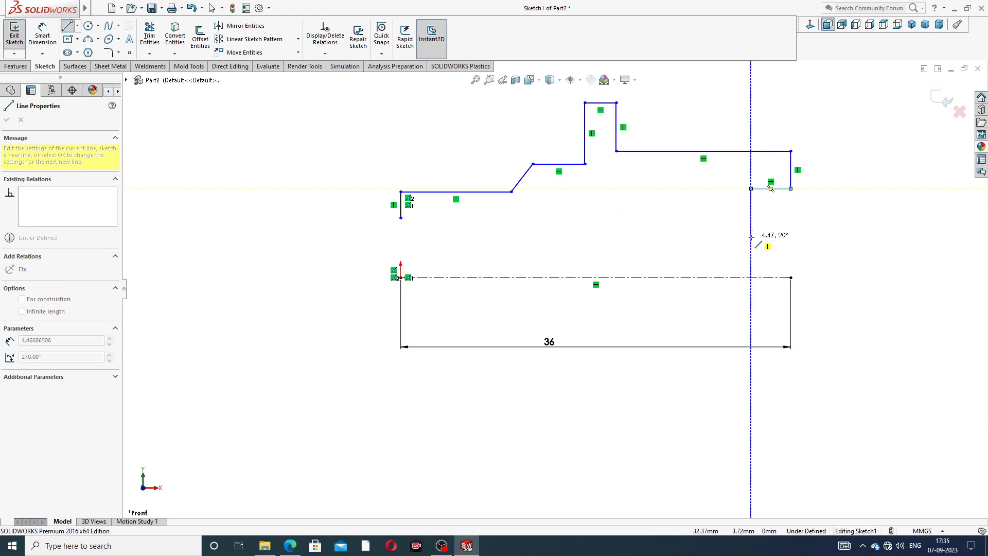
{"action": "double_click", "coordinate": [751, 242]}
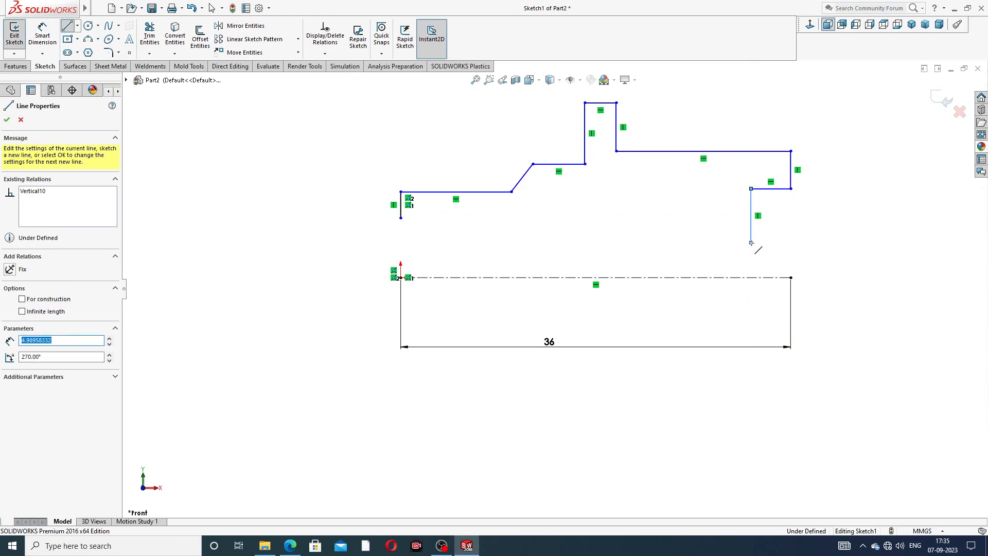
{"action": "left_click", "coordinate": [751, 243]}
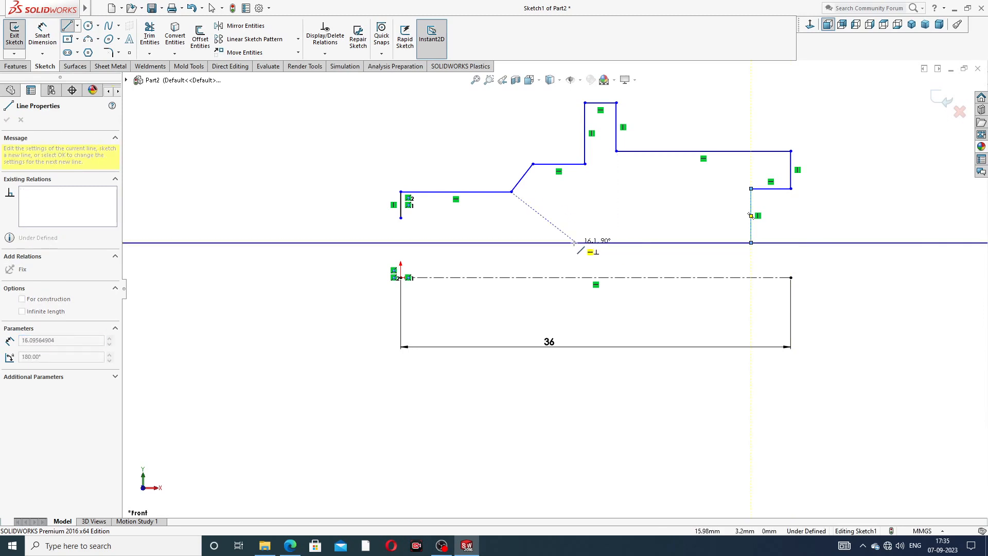
{"action": "left_click", "coordinate": [575, 243]}
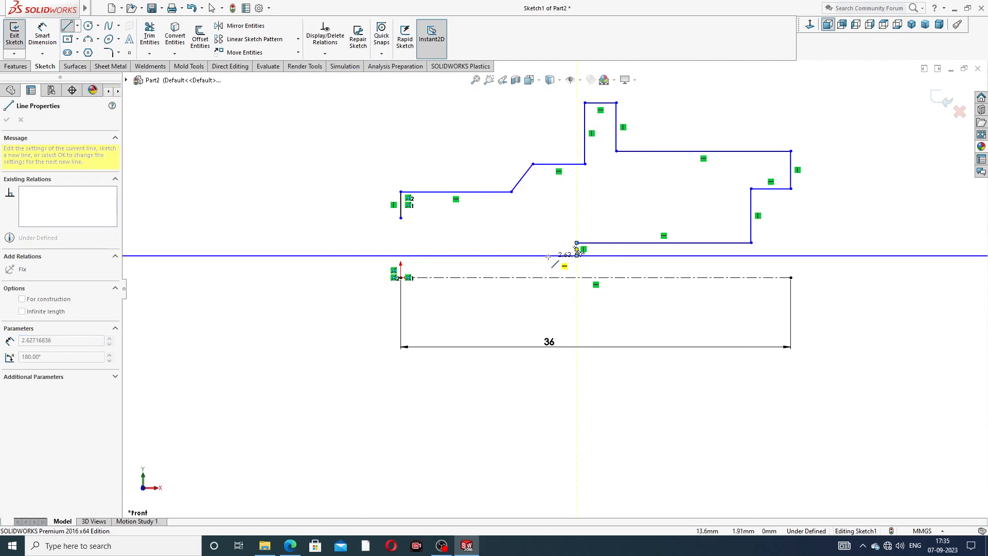
{"action": "double_click", "coordinate": [548, 256]}
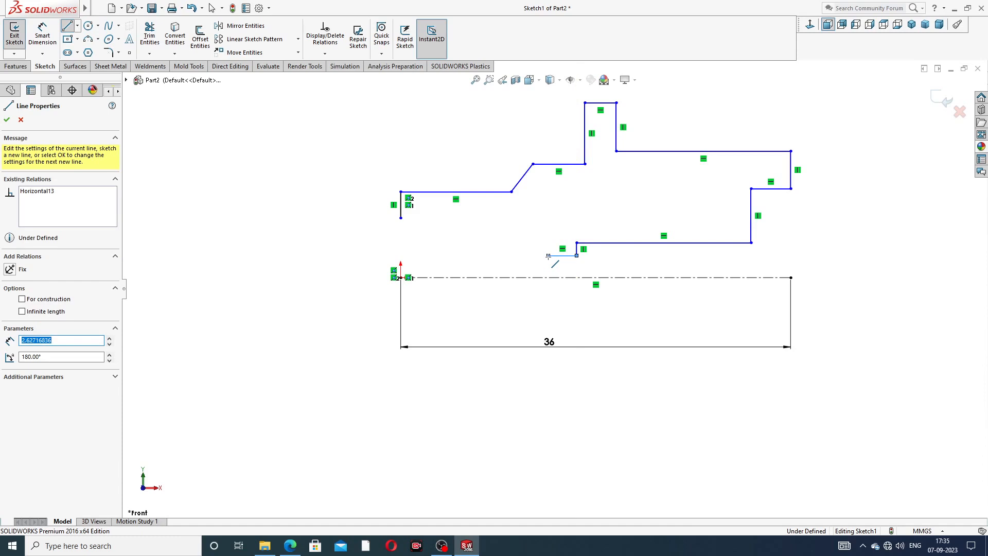
{"action": "left_click", "coordinate": [548, 256]}
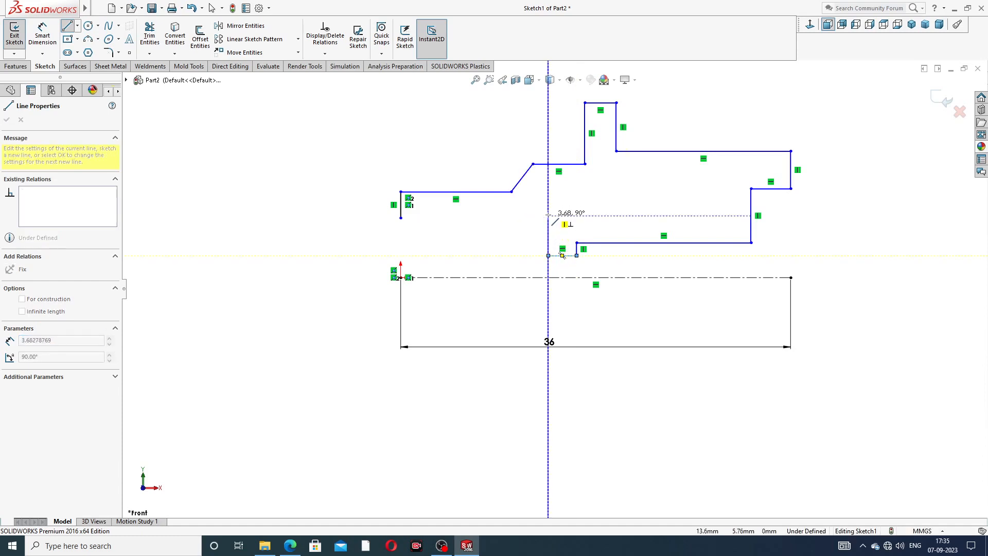
{"action": "left_click", "coordinate": [548, 218]}
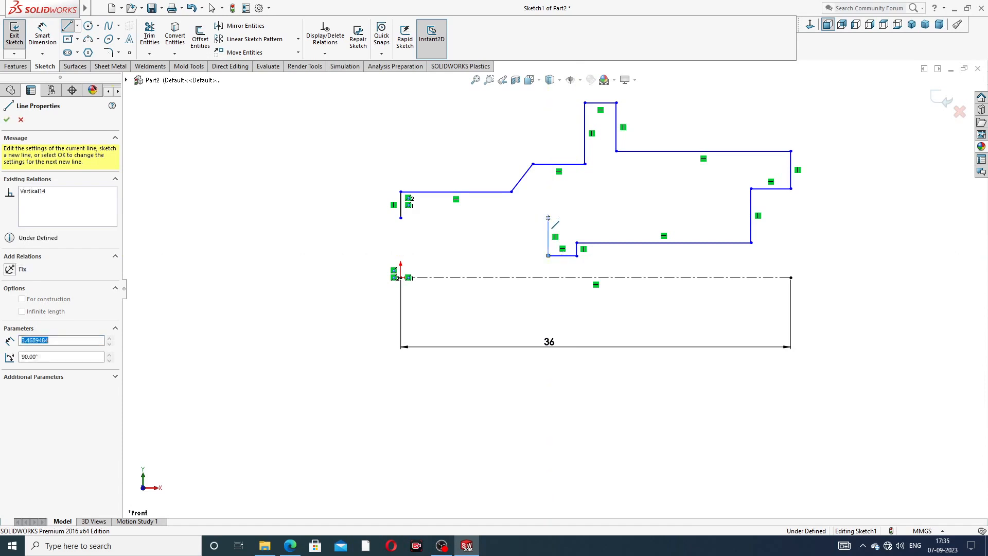
{"action": "left_click", "coordinate": [401, 218]}
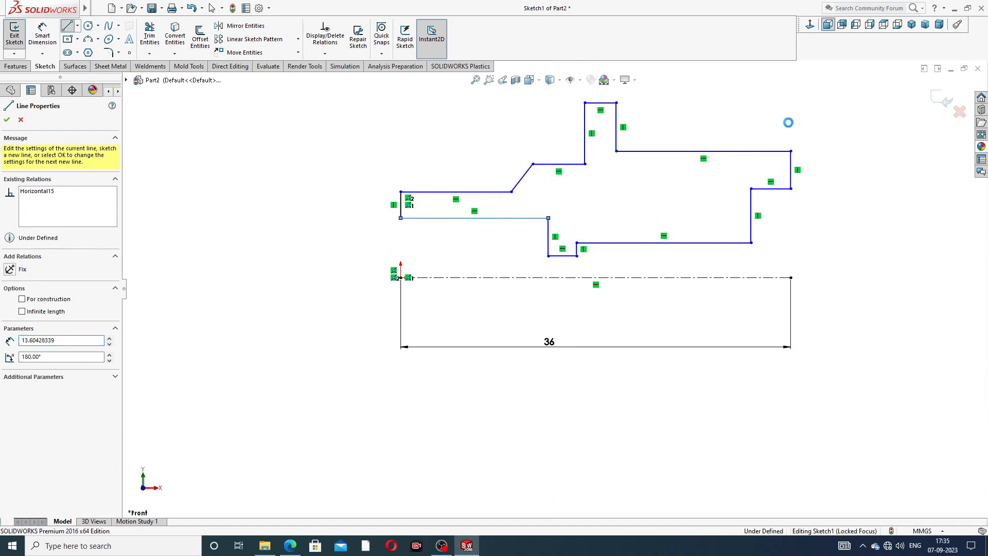
{"action": "key", "text": "Escape"}
{"action": "scroll", "coordinate": [714, 144], "scroll_direction": "down", "scroll_amount": 2}
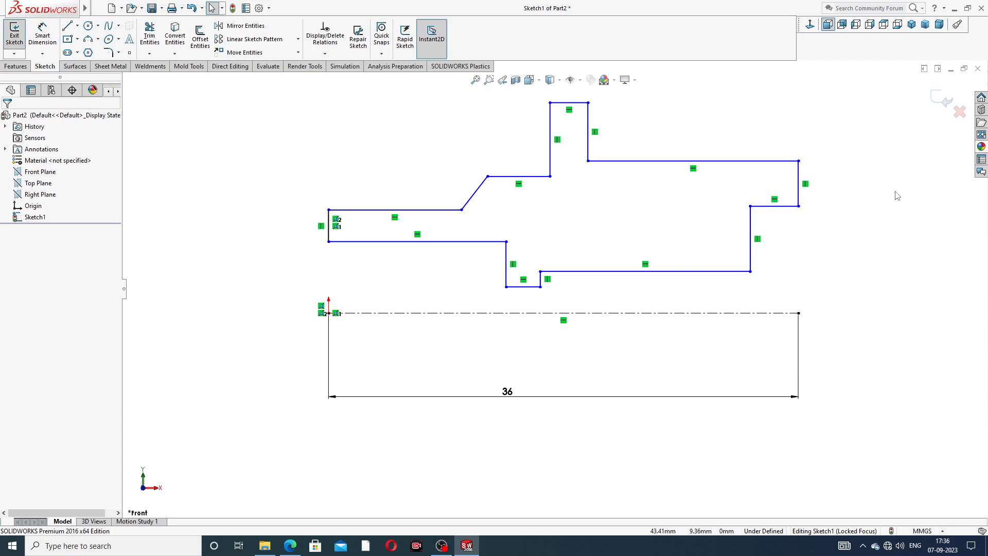
{"action": "left_click", "coordinate": [51, 41]}
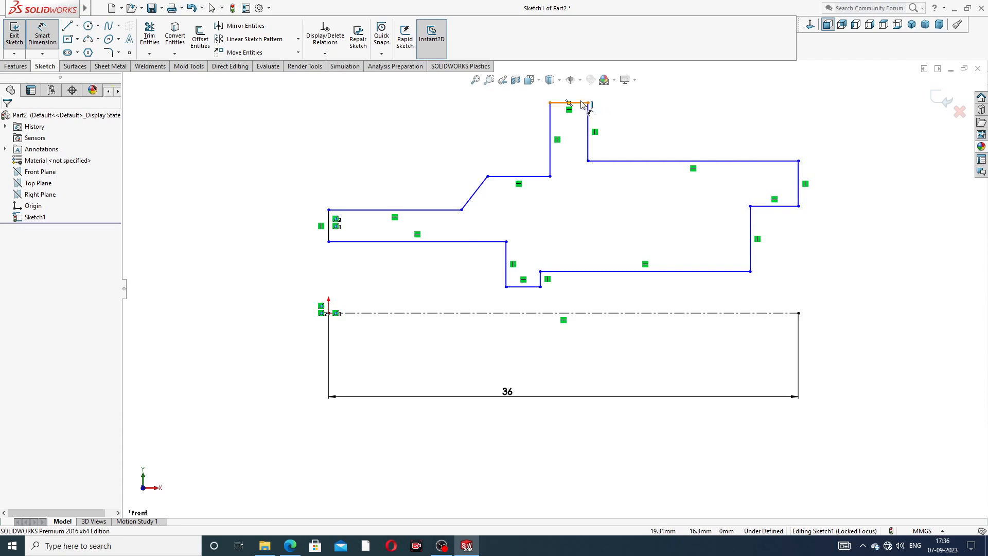
{"action": "right_click", "coordinate": [348, 172]}
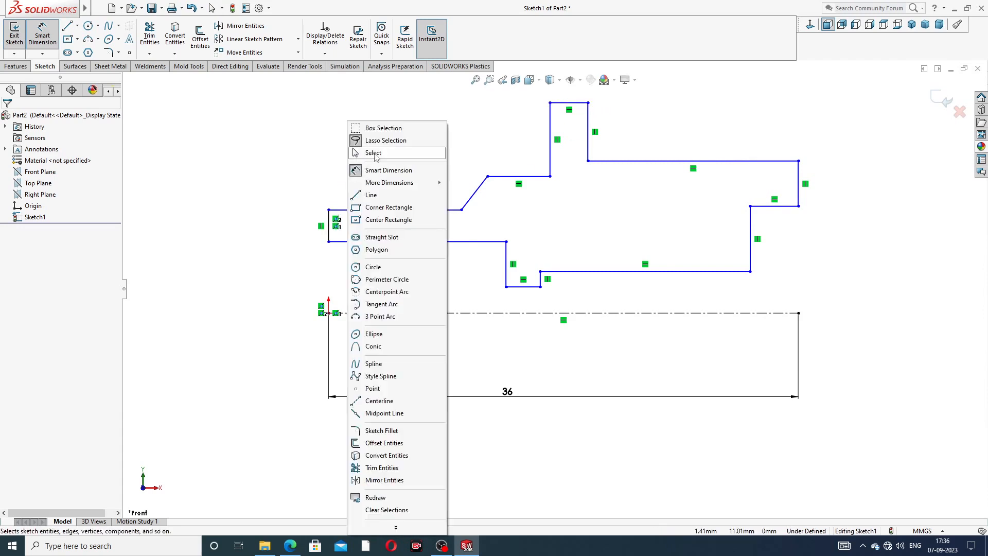
{"action": "left_click", "coordinate": [374, 153]}
Step: Add a vertical relation between the profile's inner corner above the origin and the origin point
{"action": "left_click", "coordinate": [330, 242]}
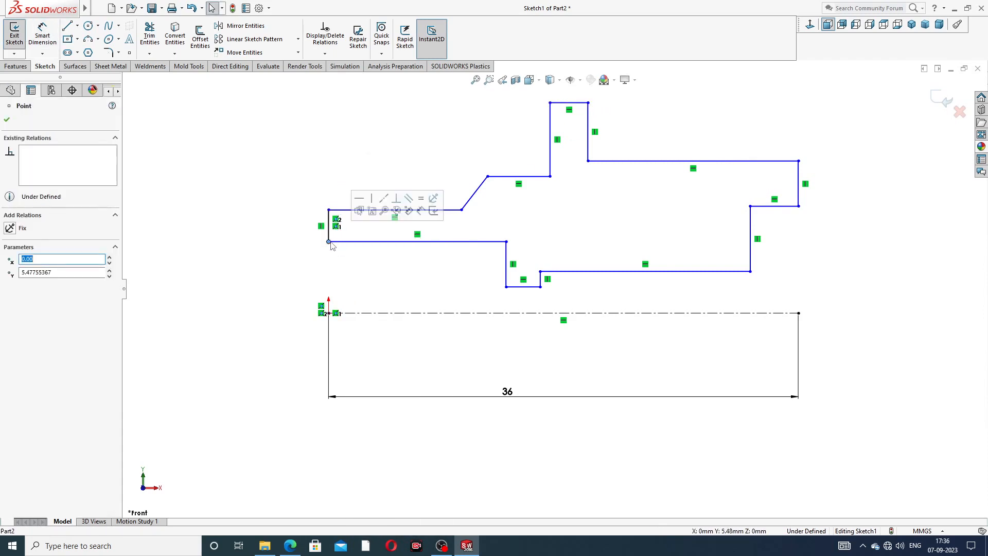
{"action": "left_click", "coordinate": [330, 314], "text": "ctrl"}
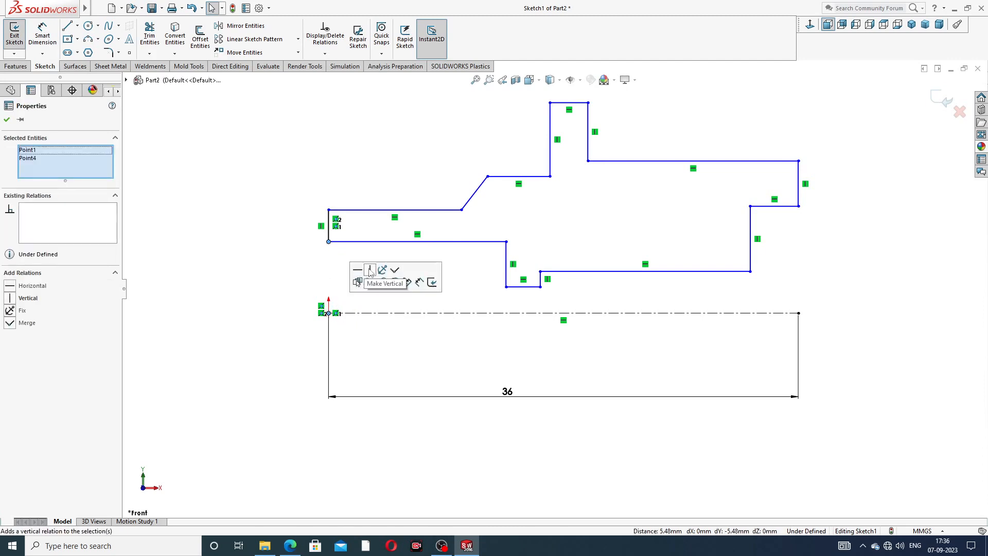
{"action": "left_click", "coordinate": [357, 272]}
{"action": "left_click", "coordinate": [273, 252]}
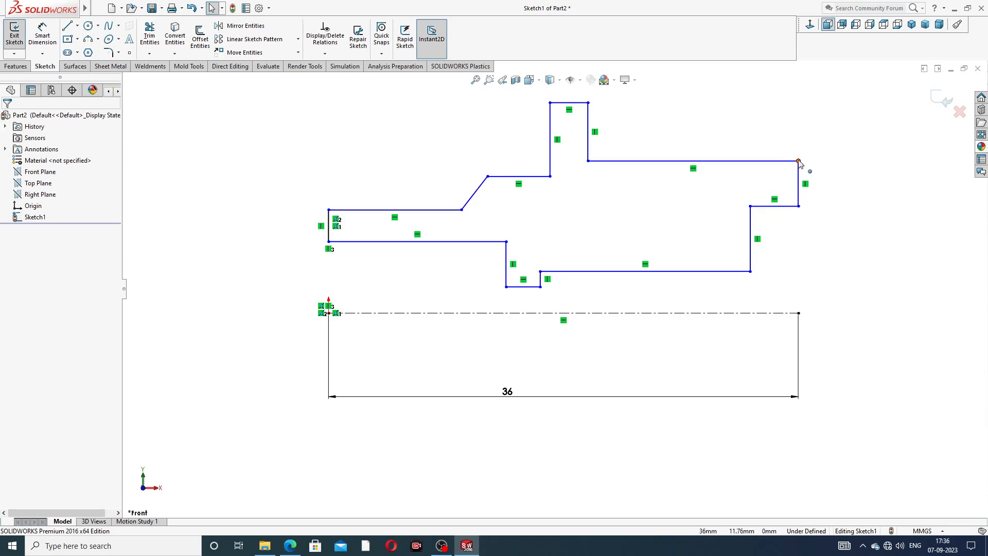
Step: Dimension the profile's overall horizontal length between its two outer end corners as 36 mm
{"action": "left_click", "coordinate": [42, 35]}
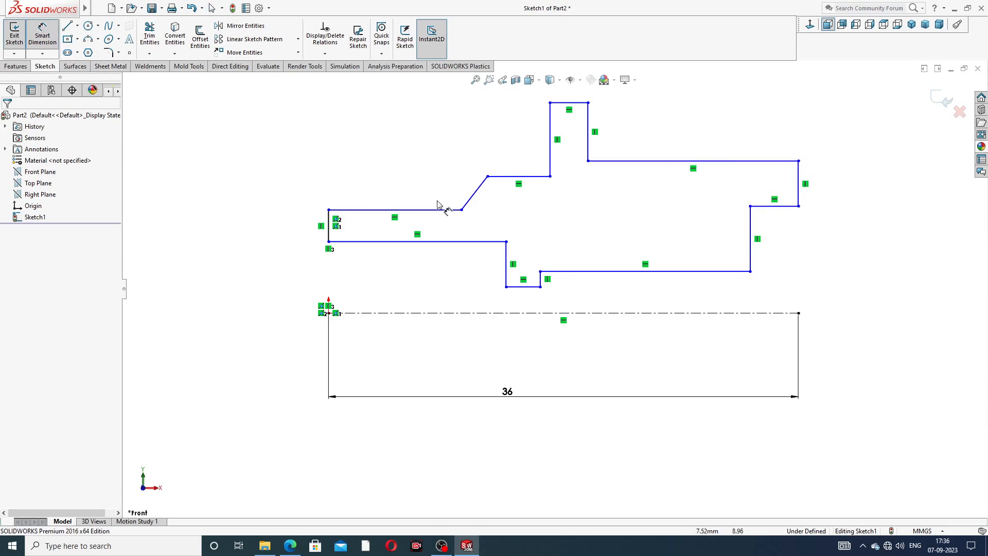
{"action": "left_click", "coordinate": [329, 210]}
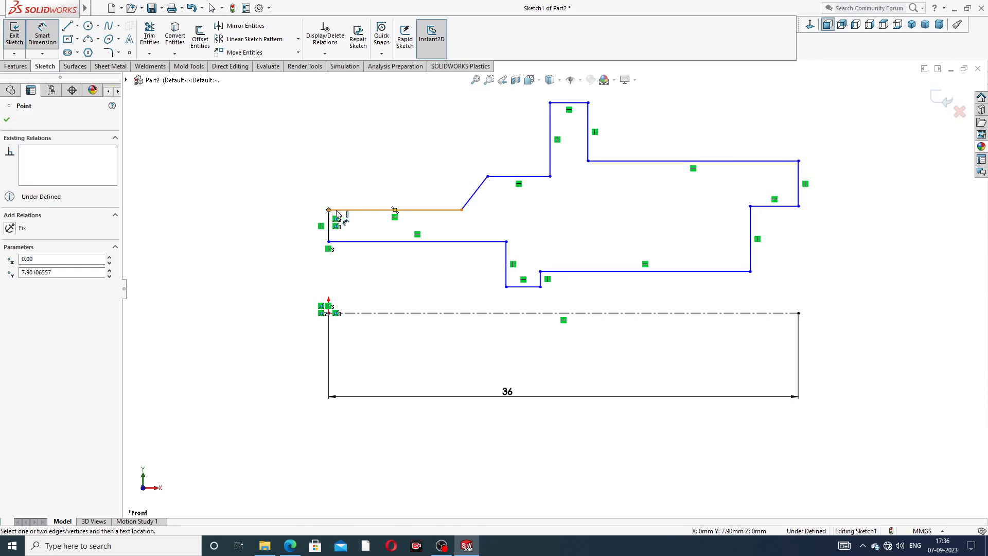
{"action": "left_click", "coordinate": [798, 161]}
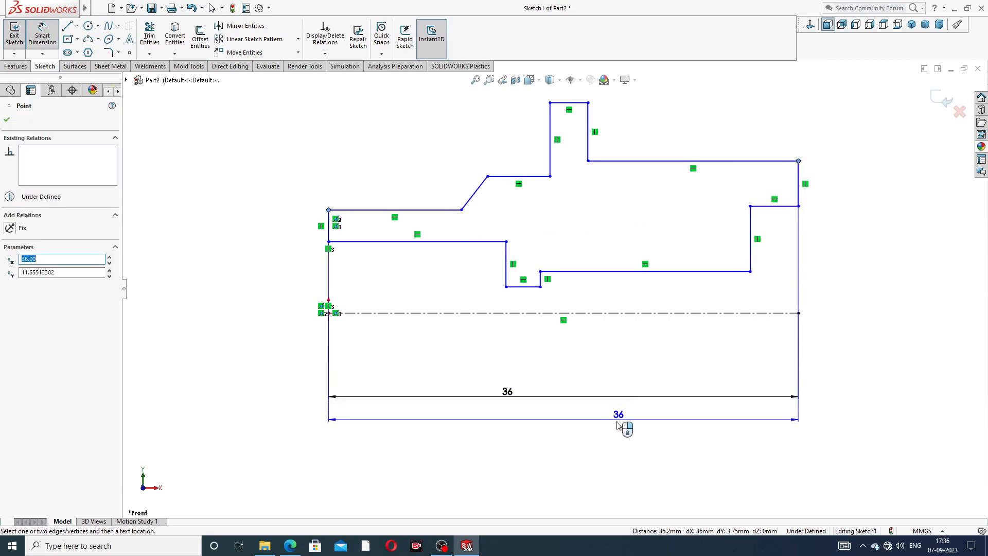
{"action": "left_click", "coordinate": [597, 431]}
{"action": "type", "text": "3"}
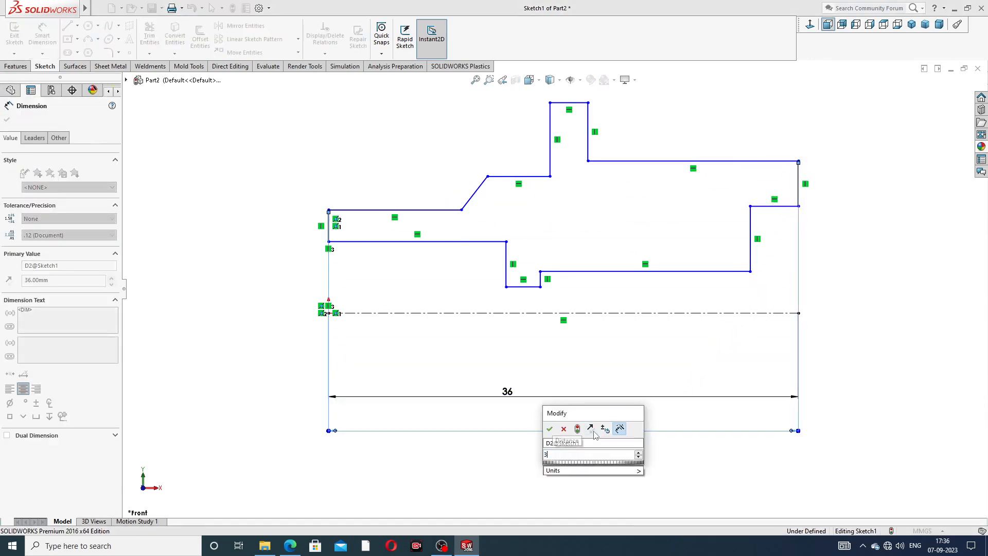
{"action": "type", "text": "6"}
{"action": "key", "text": "Return"}
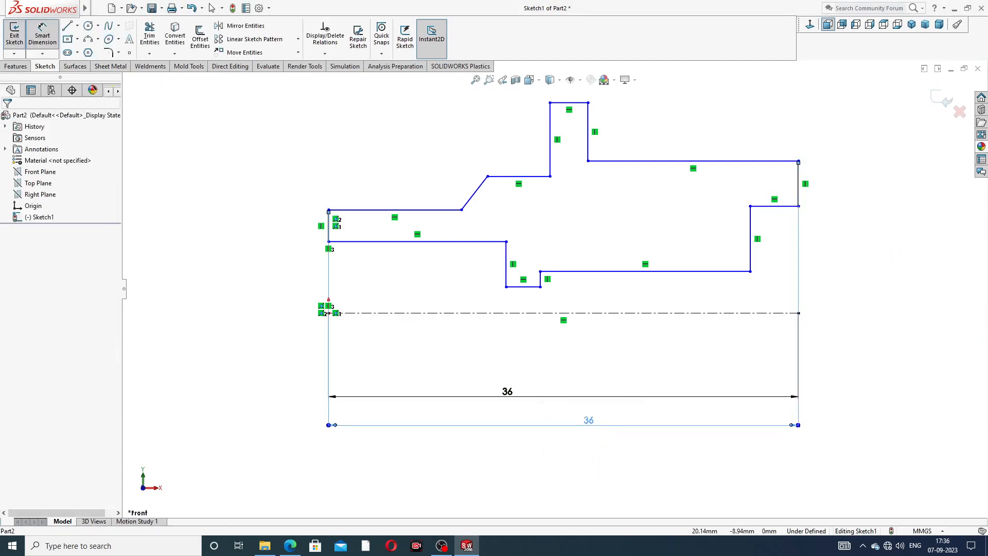
Step: Rearrange the centerline and overall profile length dimensions into neatly spaced rows below the sketch
{"action": "left_click_drag", "start_coordinate": [507, 392], "coordinate": [533, 378]}
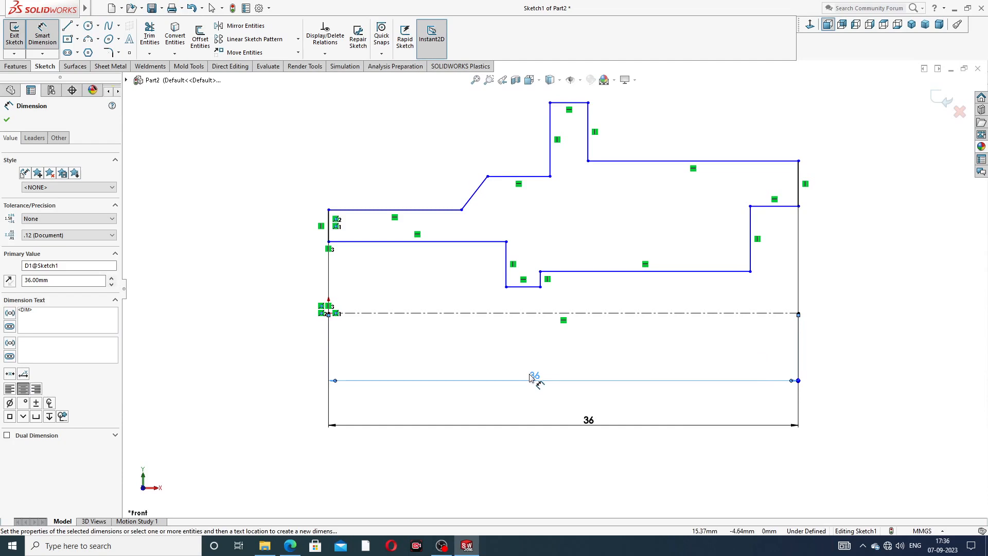
{"action": "left_click", "coordinate": [889, 304]}
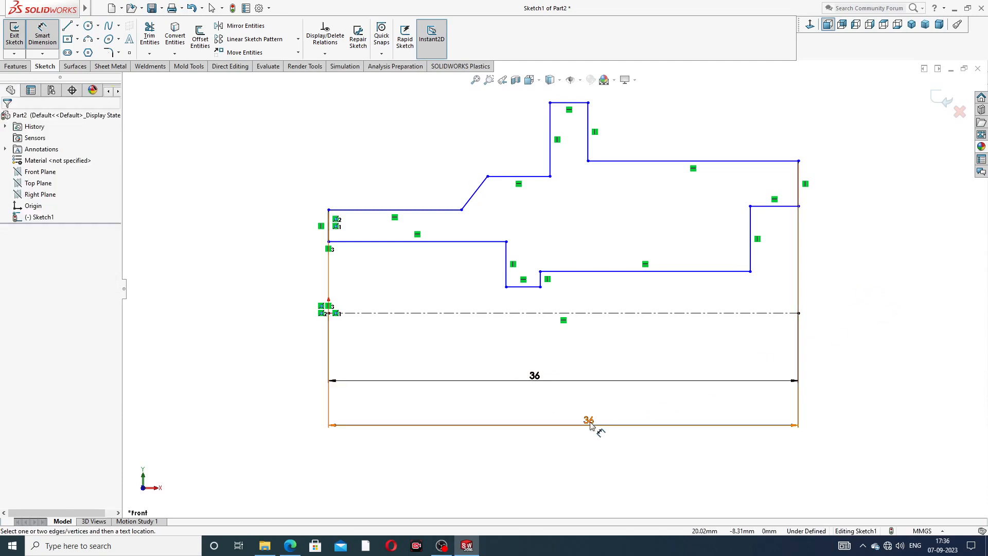
{"action": "left_click_drag", "start_coordinate": [591, 425], "coordinate": [564, 419]}
{"action": "left_click", "coordinate": [840, 291]}
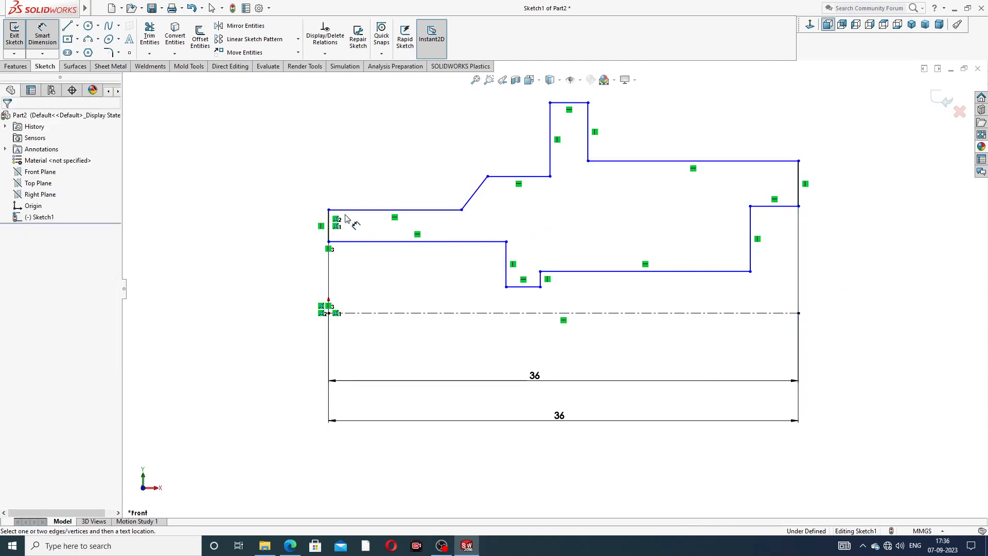
Step: Dimension the distance from the centerline to the outer horizontal edge at the profile's origin end as 10 mm
{"action": "left_click", "coordinate": [393, 210]}
{"action": "left_click", "coordinate": [361, 312]}
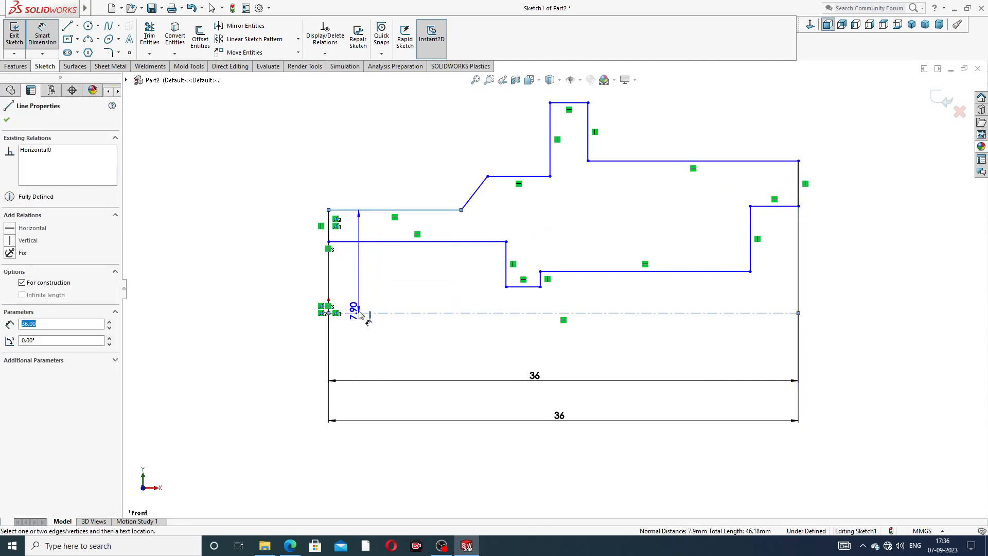
{"action": "left_click", "coordinate": [296, 265]}
{"action": "type", "text": "10"}
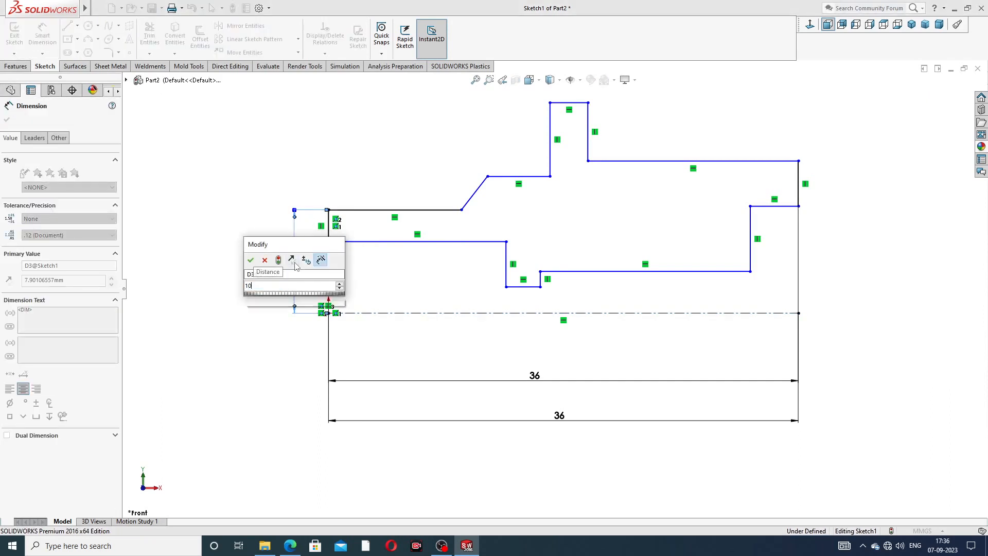
{"action": "key", "text": "Return"}
{"action": "left_click", "coordinate": [356, 157]}
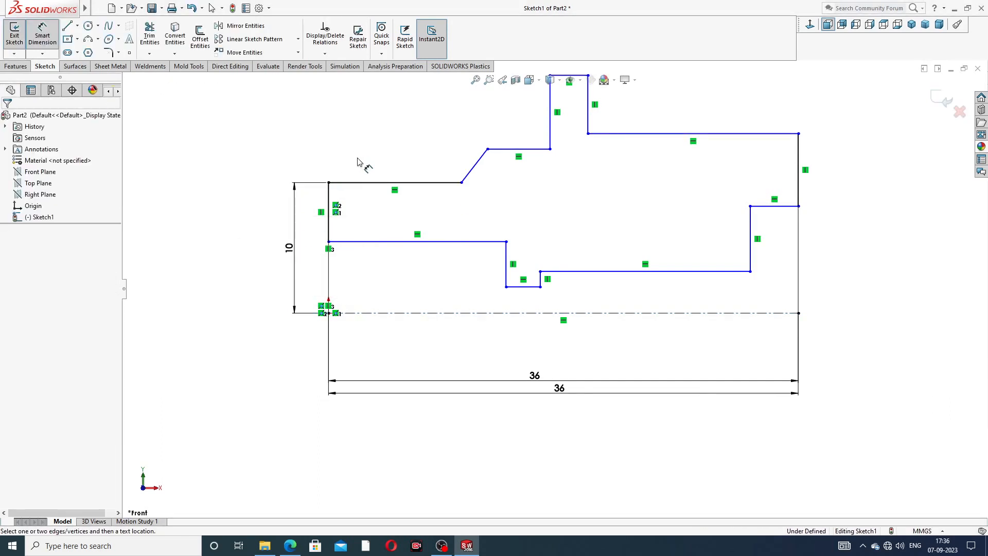
Step: Dimension the distance from the centerline to the inner horizontal edge at the profile's origin end as 8 mm
{"action": "left_click", "coordinate": [377, 243]}
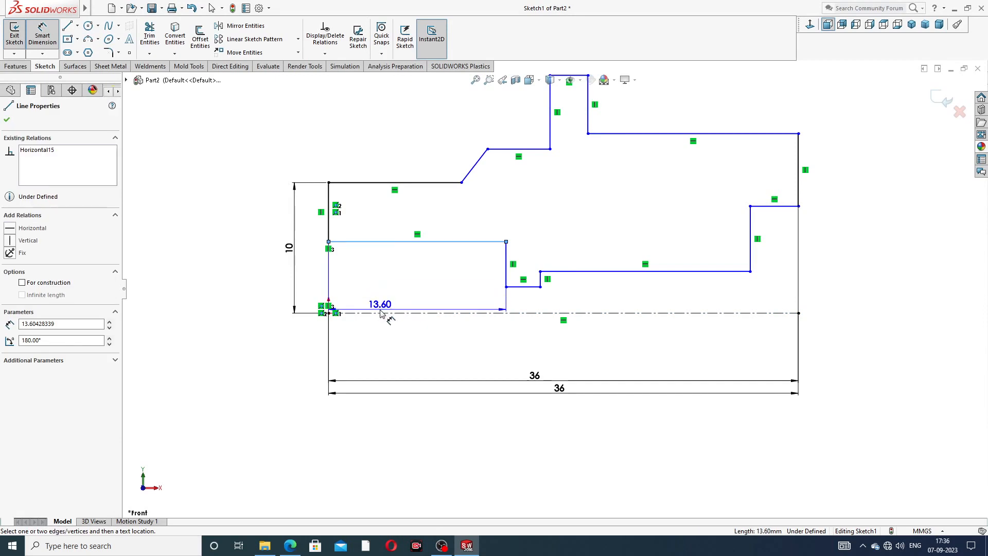
{"action": "left_click", "coordinate": [381, 313]}
{"action": "left_click", "coordinate": [380, 290]}
{"action": "key", "text": "BackSpace"}
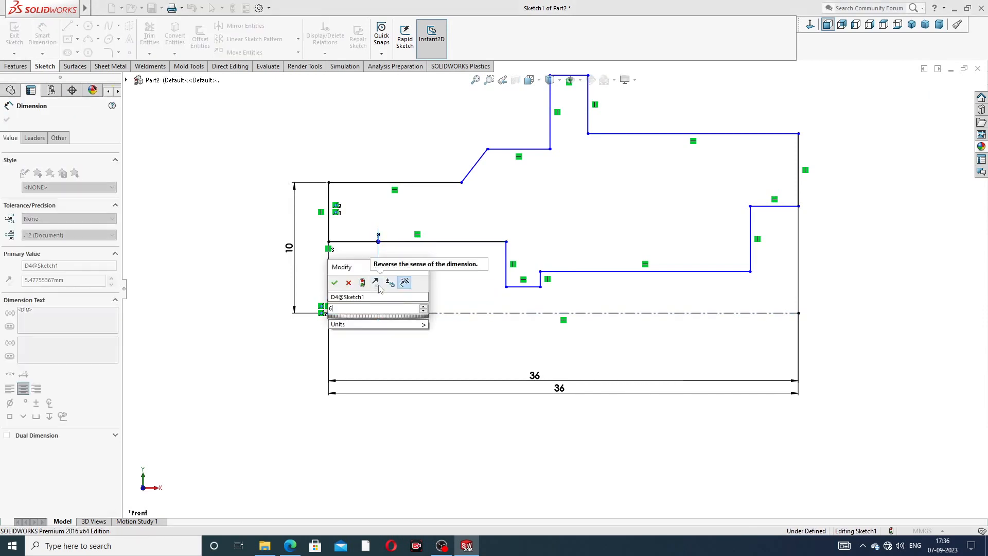
{"action": "type", "text": "8"}
{"action": "key", "text": "Return"}
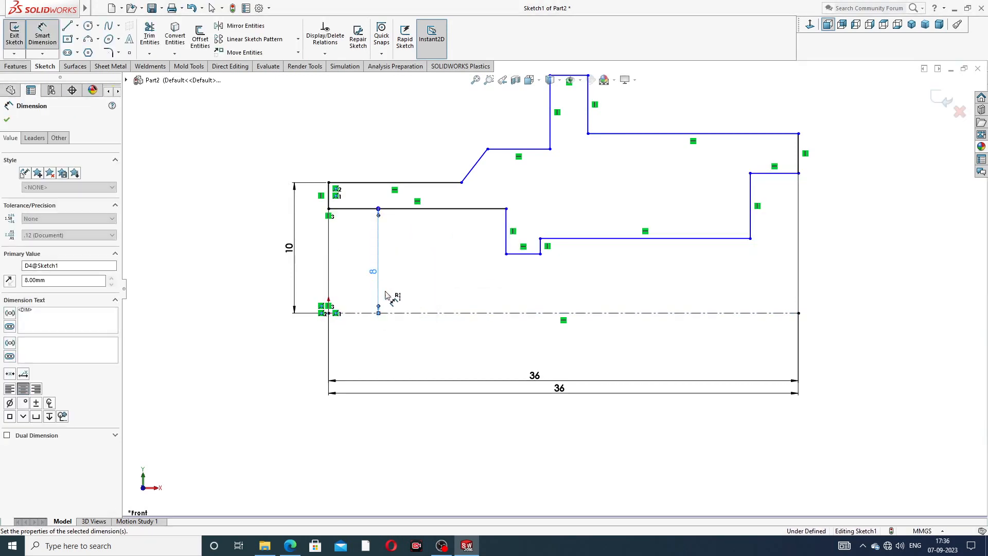
Step: Move the 10 mm and 8 mm height dimensions outside the profile's origin end, spaced side by side
{"action": "scroll", "coordinate": [456, 250], "scroll_direction": "up", "scroll_amount": 2}
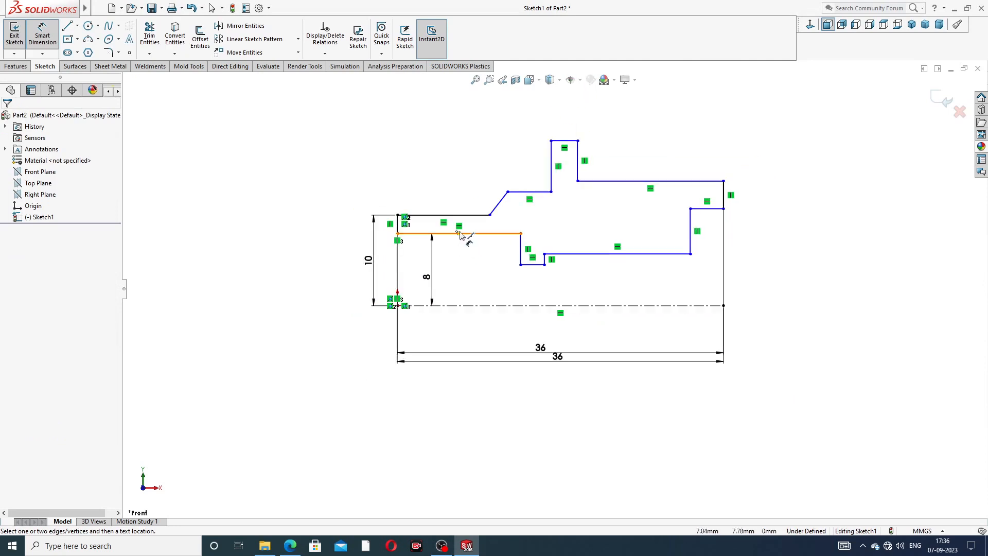
{"action": "left_click", "coordinate": [358, 257]}
{"action": "left_click_drag", "start_coordinate": [359, 253], "coordinate": [319, 254]}
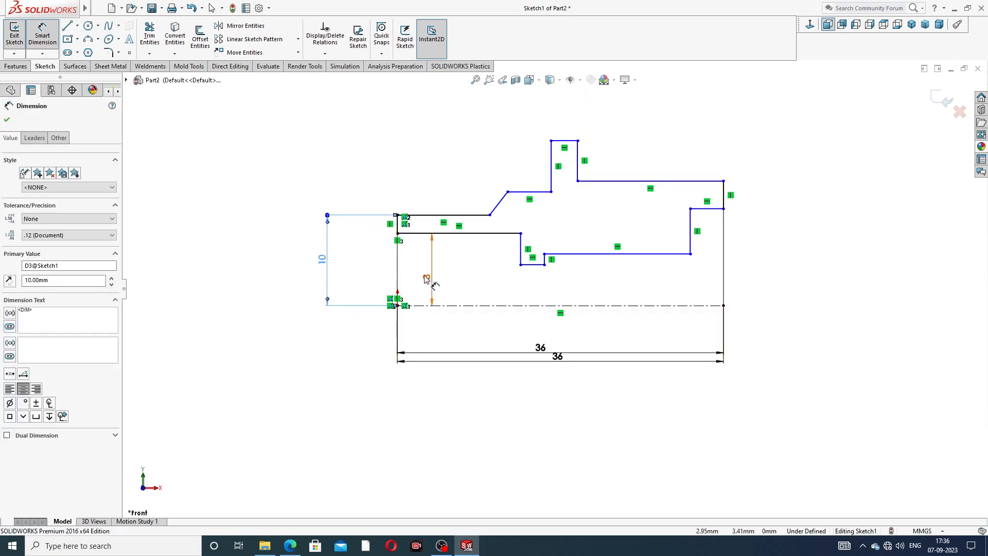
{"action": "left_click_drag", "start_coordinate": [429, 278], "coordinate": [367, 275]}
{"action": "left_click", "coordinate": [427, 278]}
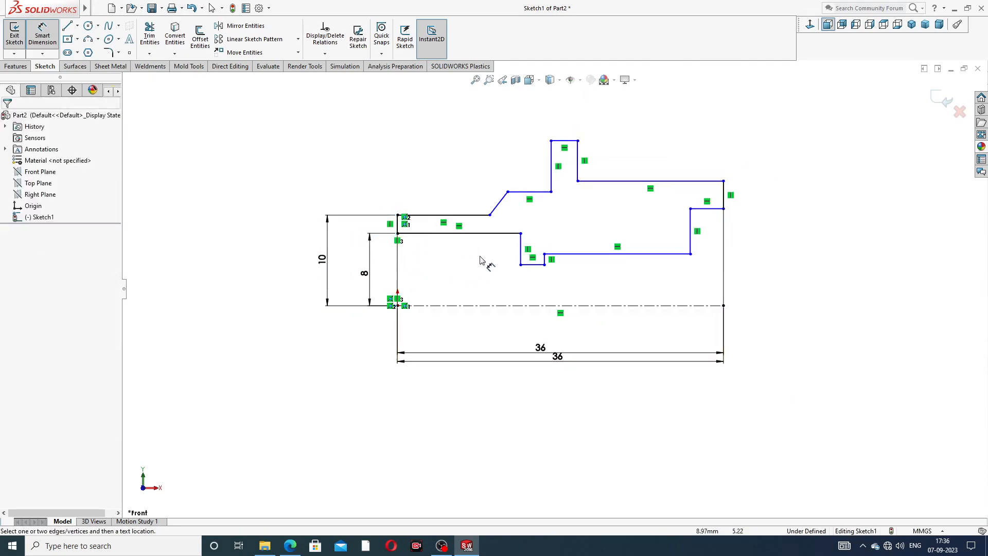
Step: Consult the bonnet drawing and dimension the horizontal edge between the slanted line and the flange as 13.5 mm from the centerline
{"action": "left_click", "coordinate": [291, 545]}
{"action": "left_click", "coordinate": [517, 196]}
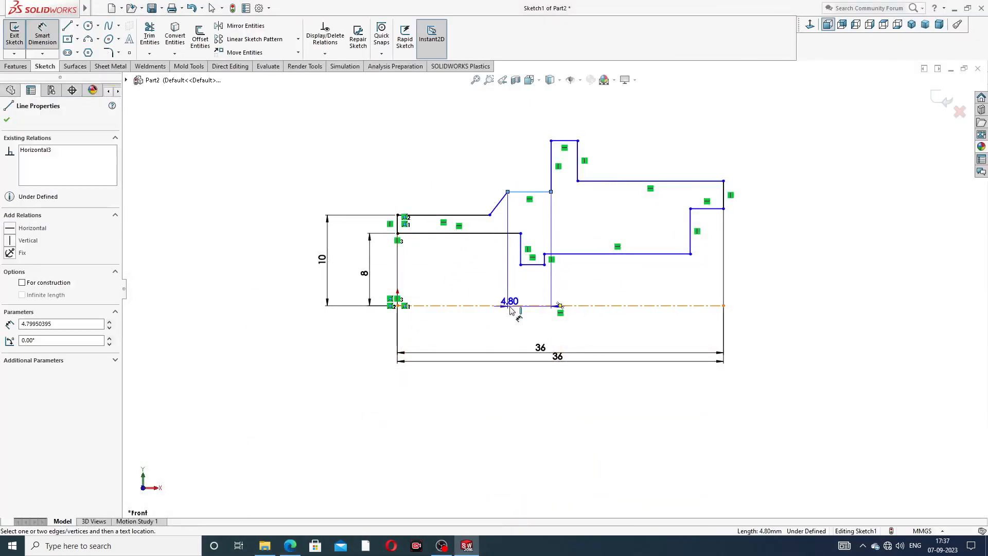
{"action": "left_click", "coordinate": [512, 305]}
{"action": "left_click", "coordinate": [296, 263]}
{"action": "type", "text": "1"}
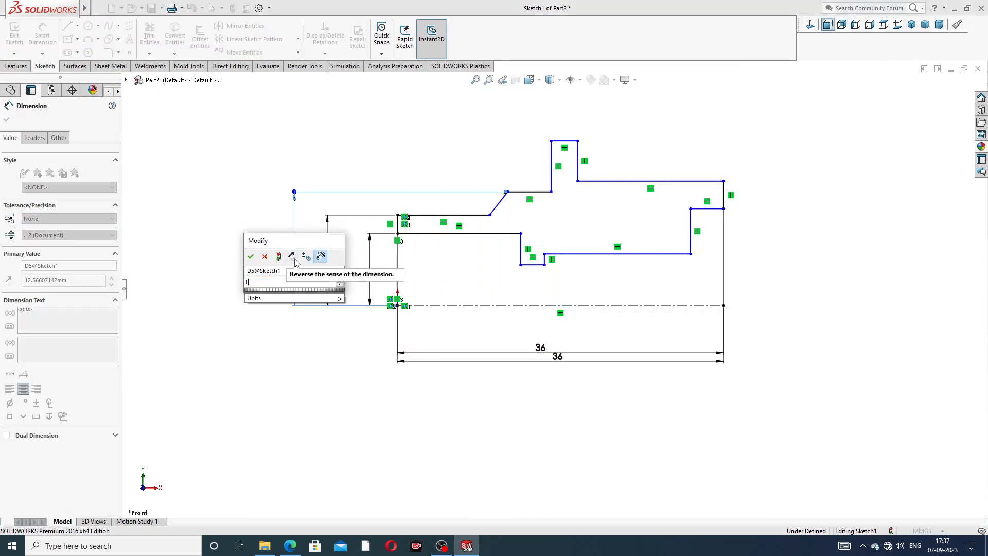
{"action": "type", "text": "3."}
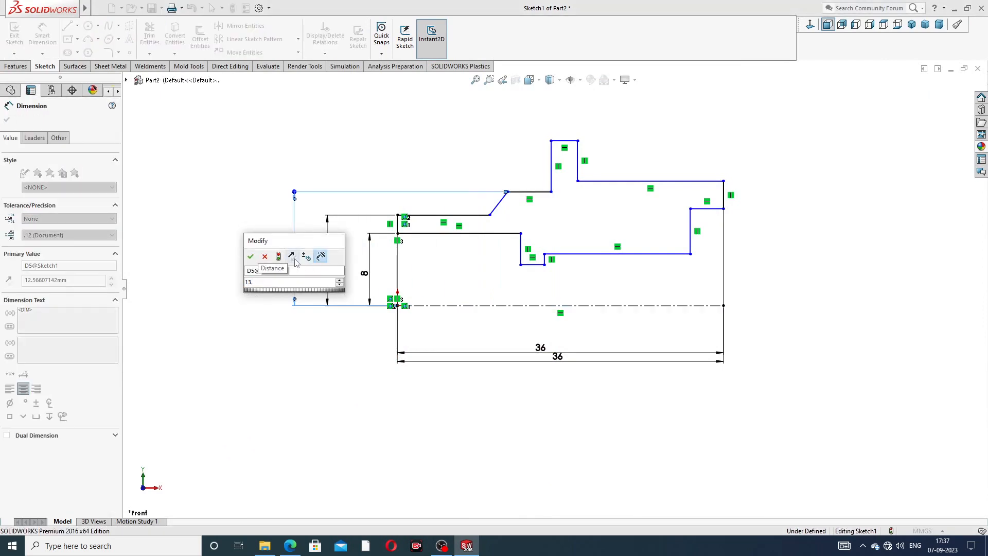
{"action": "type", "text": "5"}
{"action": "key", "text": "Return"}
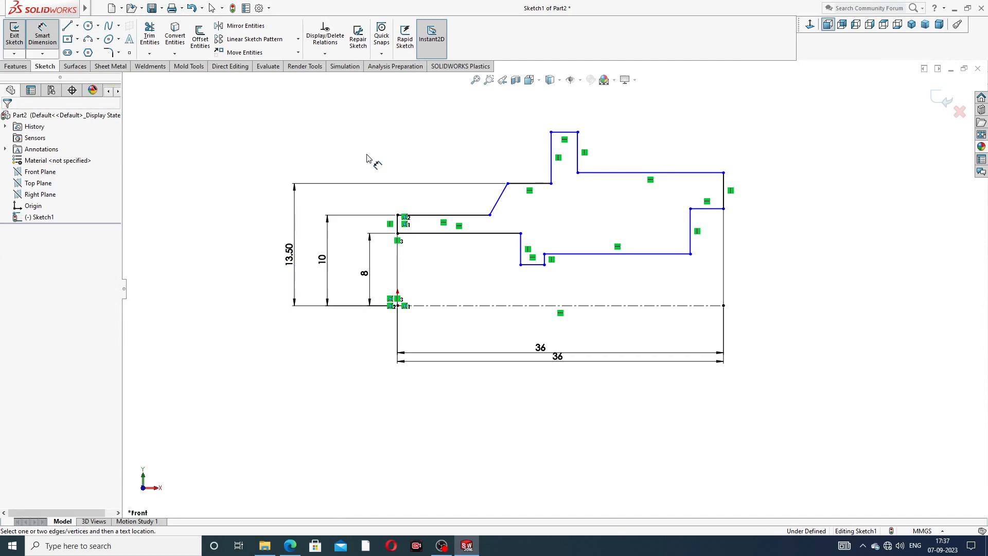
Step: Check the bonnet drawing and dimension the flange's top edge as 20.5 mm from the centerline
{"action": "left_click", "coordinate": [290, 545]}
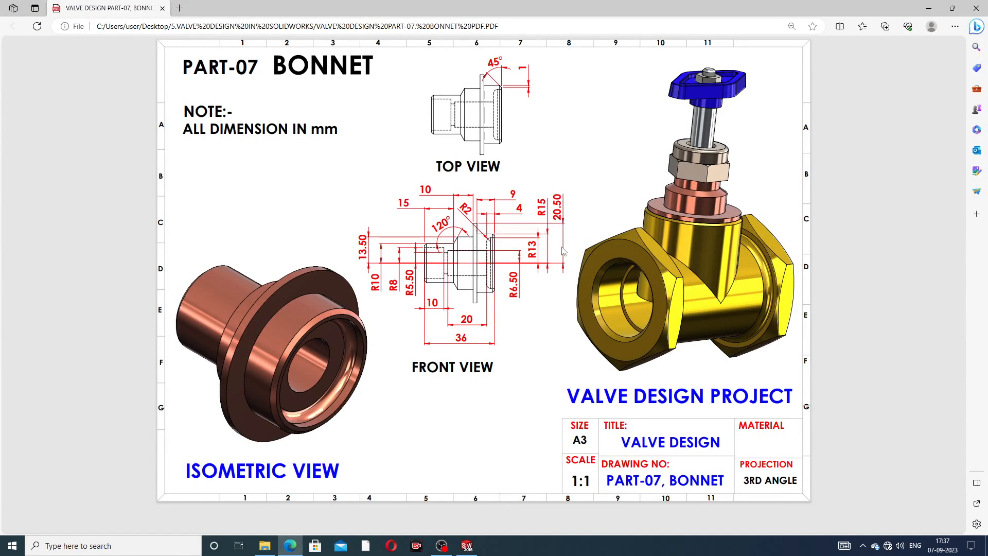
{"action": "left_click", "coordinate": [290, 548]}
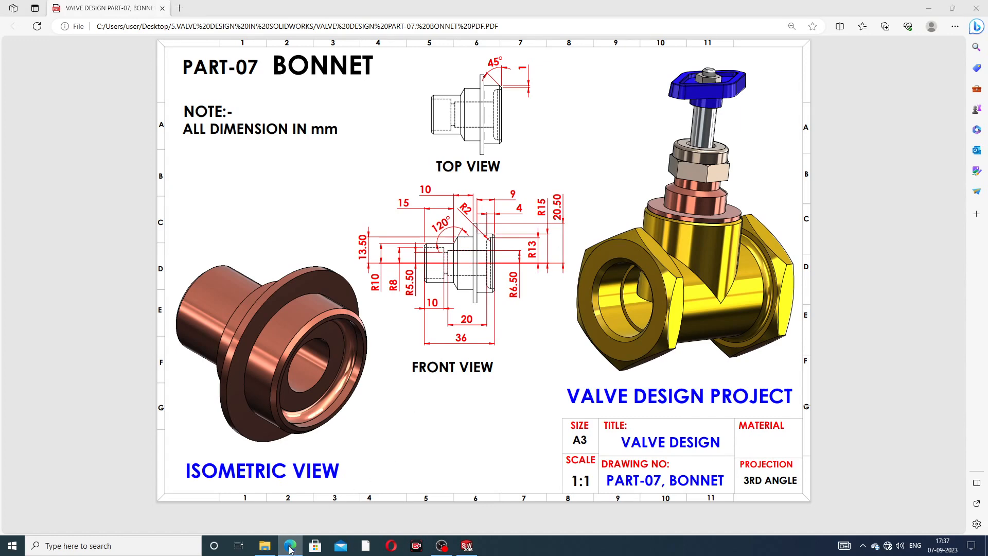
{"action": "left_click", "coordinate": [569, 132]}
{"action": "left_click", "coordinate": [566, 306]}
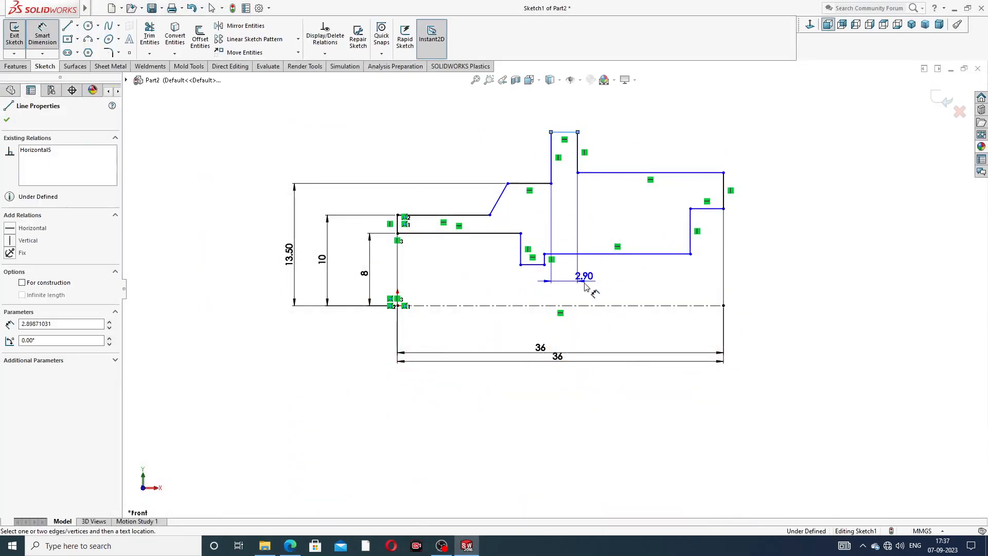
{"action": "left_click", "coordinate": [839, 236]}
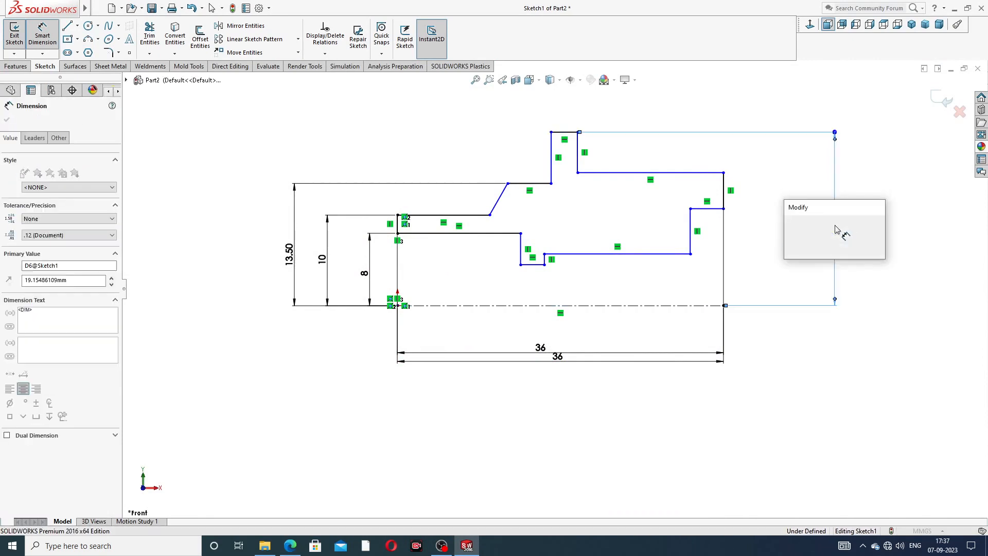
{"action": "type", "text": "2"}
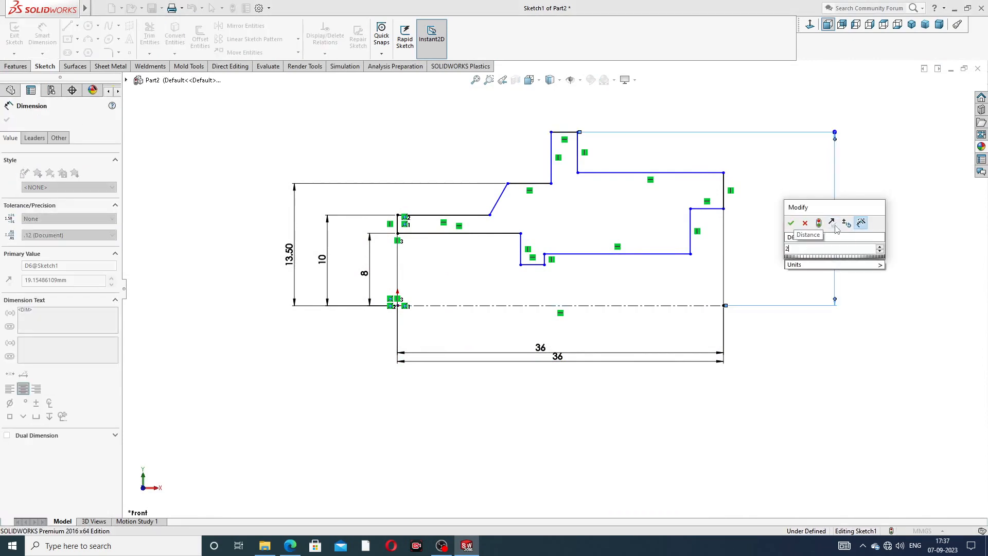
{"action": "type", "text": "0.5"}
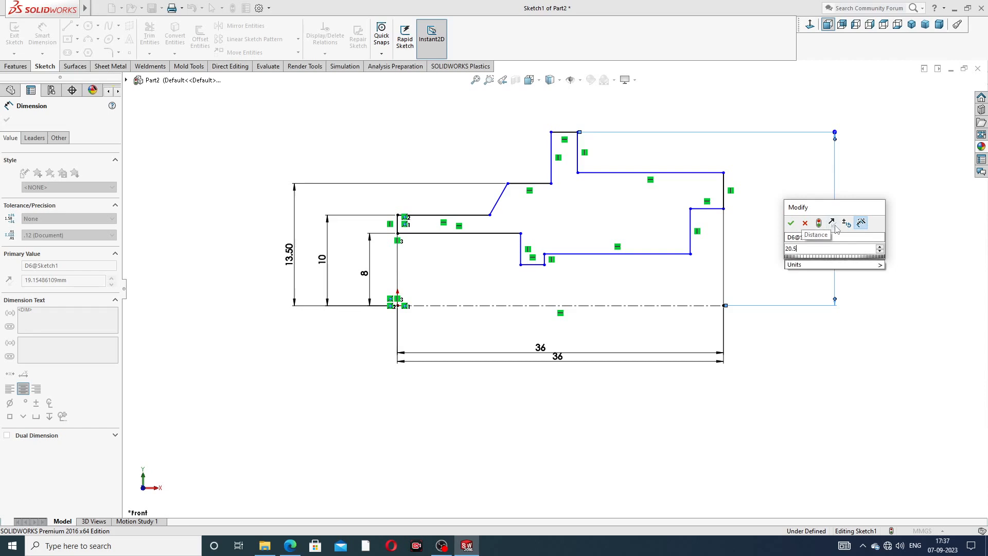
{"action": "key", "text": "Return"}
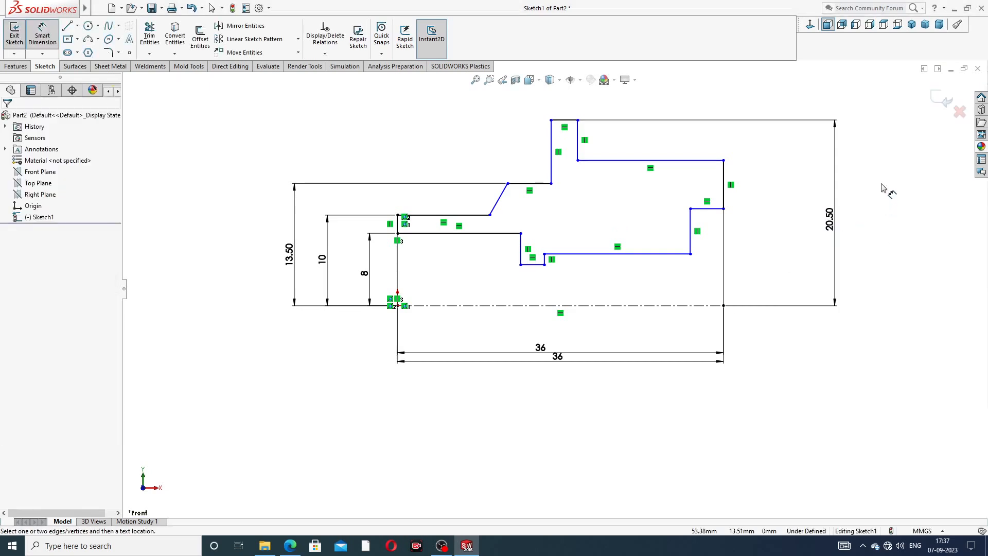
Step: Dimension the long outer edge between the flange and the profile's far end as 15 mm from the centerline
{"action": "scroll", "coordinate": [882, 186], "scroll_direction": "up", "scroll_amount": 1}
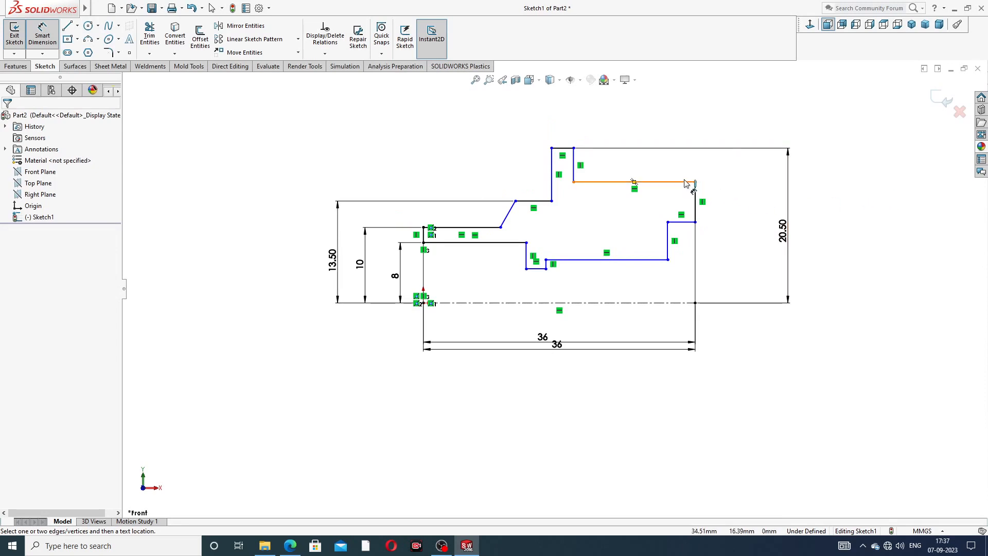
{"action": "left_click", "coordinate": [687, 182]}
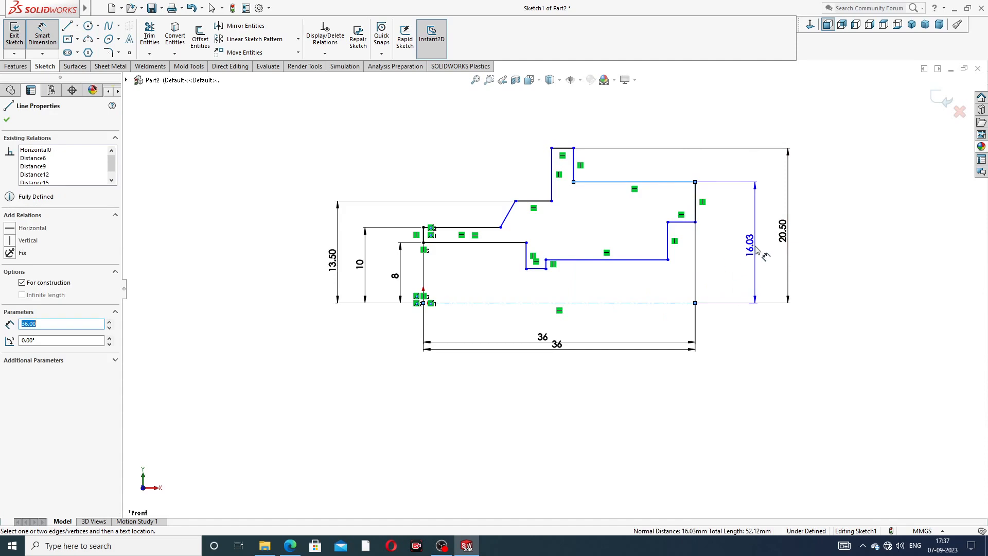
{"action": "left_click", "coordinate": [755, 242]}
{"action": "type", "text": "15"}
{"action": "key", "text": "Return"}
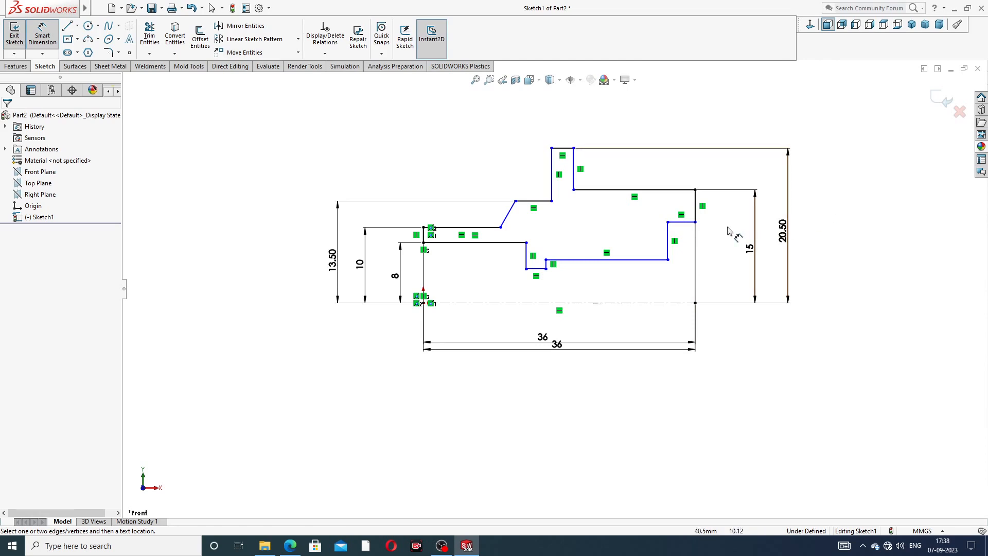
Step: Dimension the short inner recess edge at the profile's far end as 13 mm from the centerline
{"action": "left_click", "coordinate": [689, 222]}
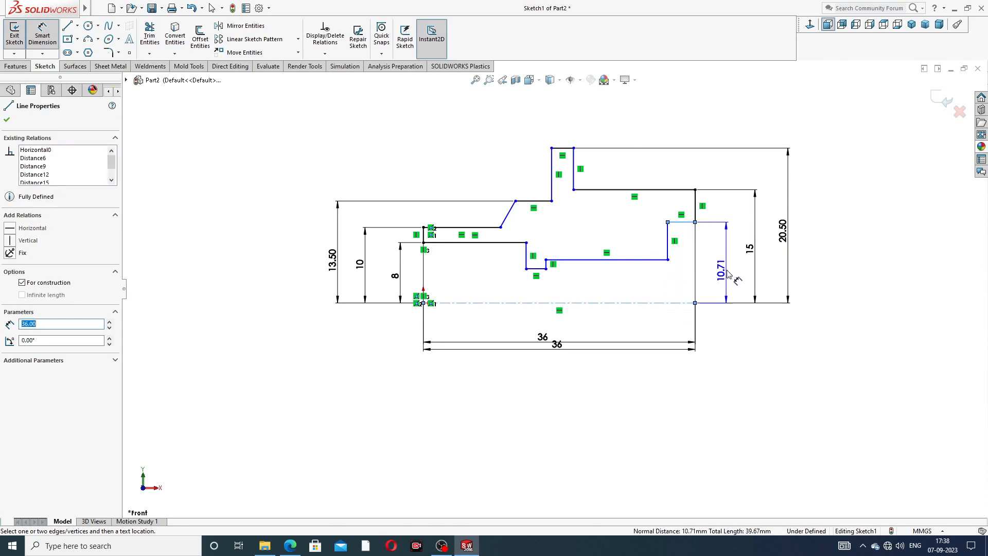
{"action": "left_click", "coordinate": [733, 273]}
{"action": "type", "text": "13"}
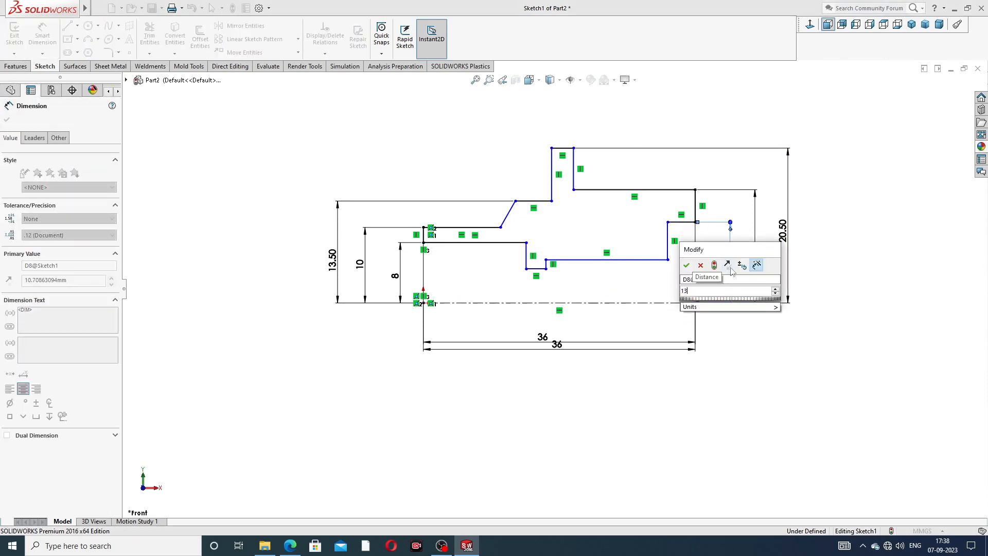
{"action": "key", "text": "Return"}
Step: Spread the 20.5, 15 and 13 mm height dimensions farther out from the profile's far end with even spacing
{"action": "left_click_drag", "start_coordinate": [783, 230], "coordinate": [824, 236]}
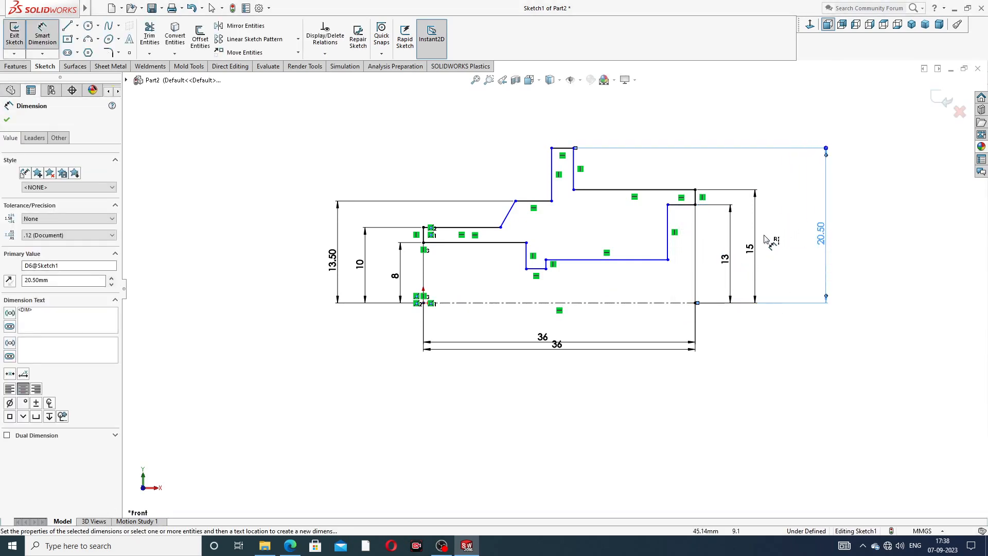
{"action": "left_click_drag", "start_coordinate": [752, 249], "coordinate": [795, 248]}
{"action": "left_click_drag", "start_coordinate": [727, 258], "coordinate": [768, 254]}
{"action": "left_click", "coordinate": [871, 220]}
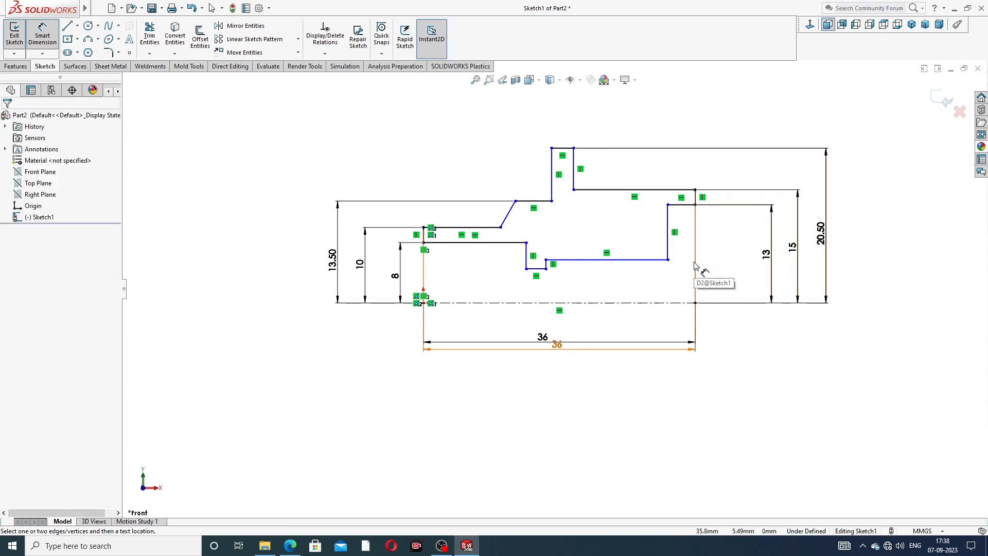
Step: Dimension the long inner bore edge as 6.5 mm from the centerline
{"action": "left_click", "coordinate": [658, 260]}
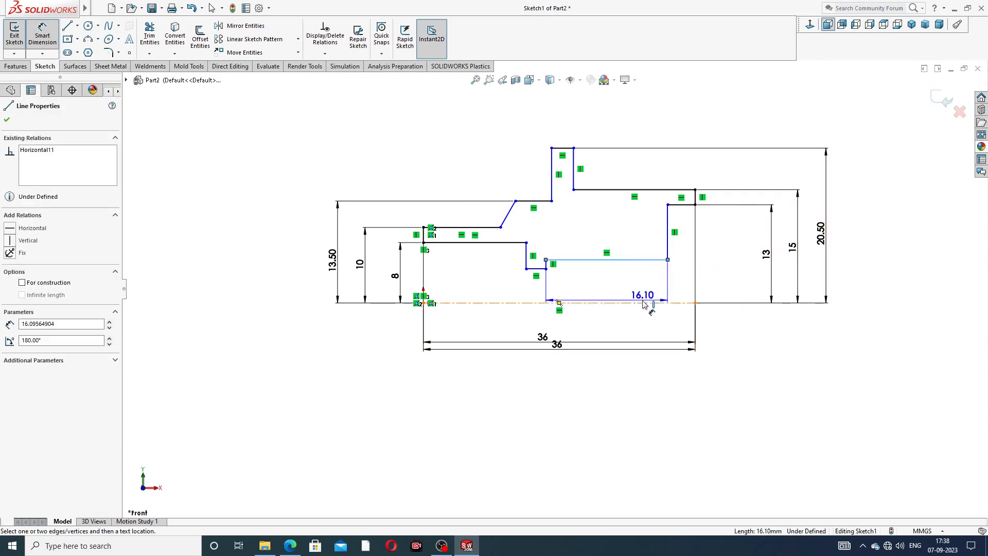
{"action": "left_click", "coordinate": [721, 282]}
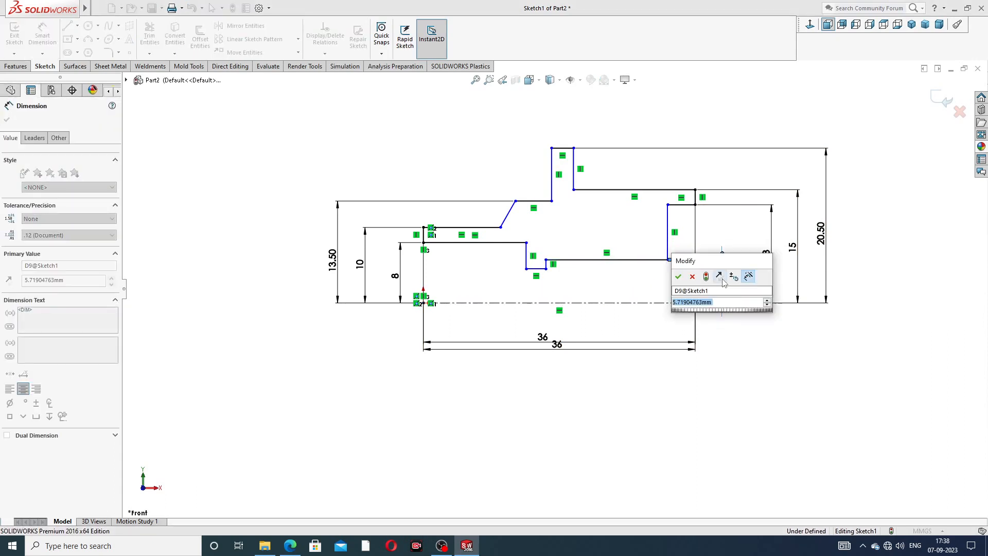
{"action": "type", "text": "6.5"}
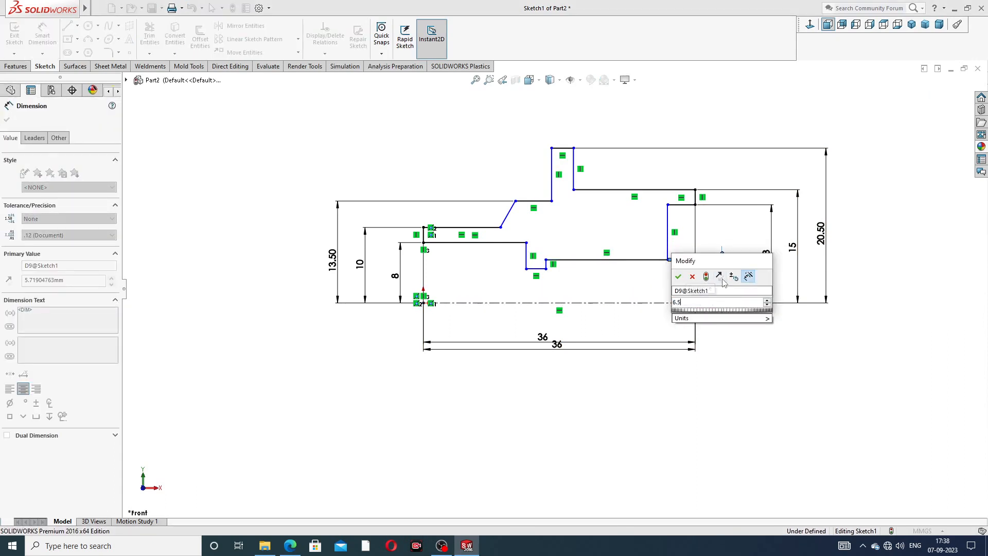
{"action": "key", "text": "Return"}
{"action": "key", "text": "Escape"}
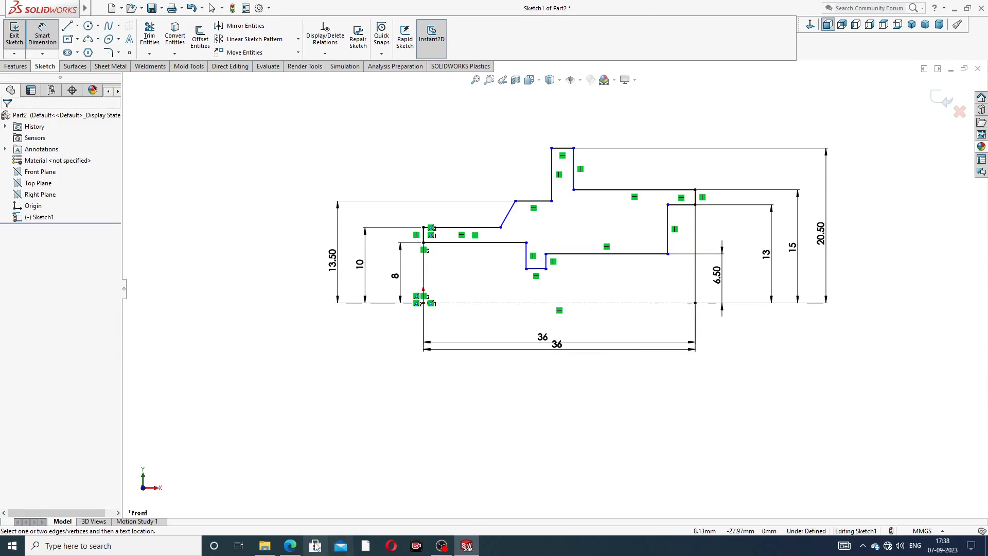
Step: Move the 6.5 mm bore dimension slightly farther out from the profile and check the bonnet drawing for the remaining dimensions
{"action": "left_click", "coordinate": [290, 546]}
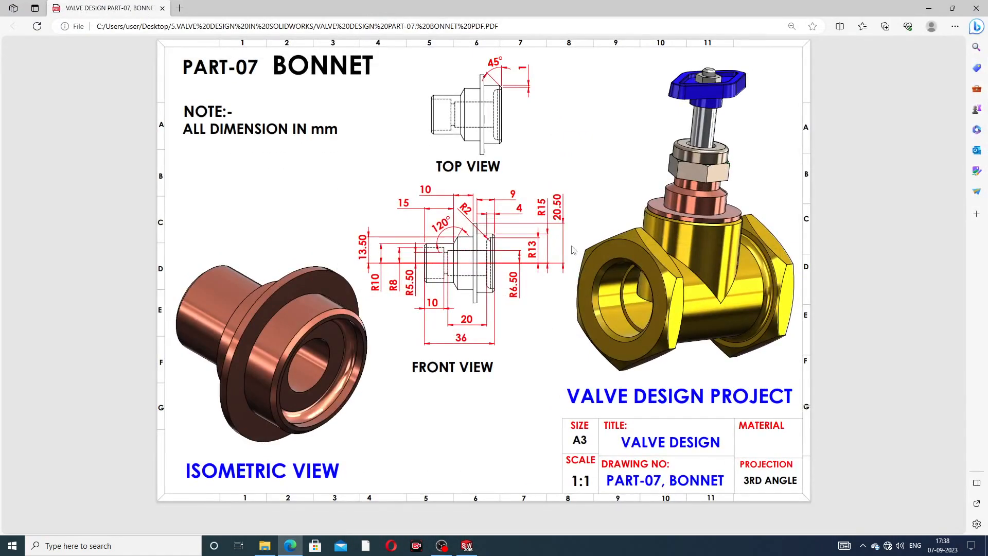
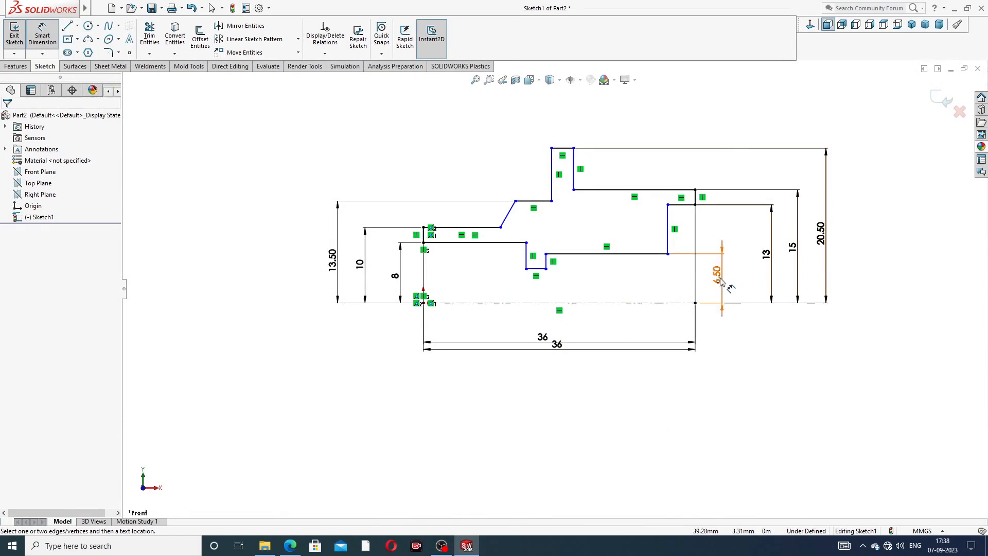
{"action": "left_click_drag", "start_coordinate": [721, 280], "coordinate": [734, 280]}
{"action": "left_click", "coordinate": [386, 481]}
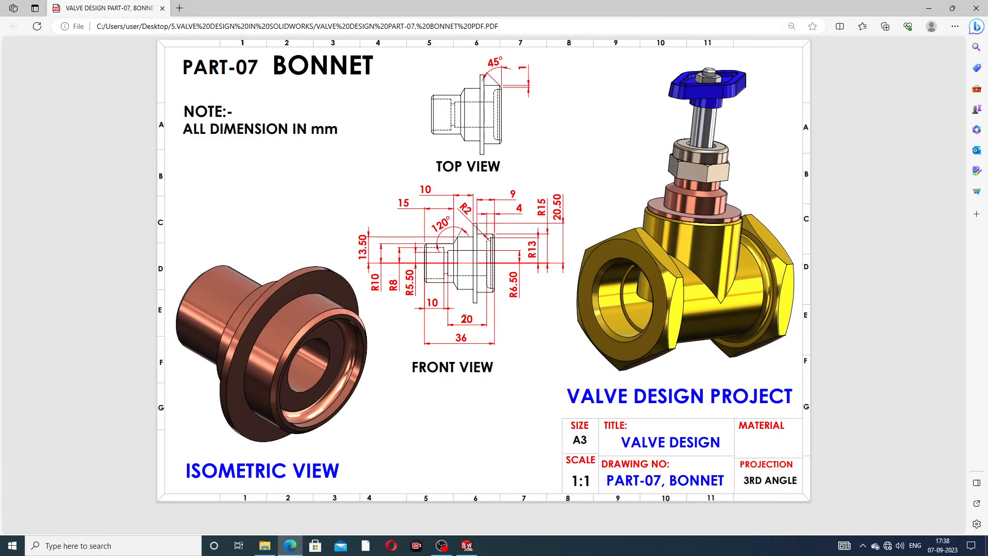
{"action": "left_click", "coordinate": [285, 546]}
{"action": "left_click", "coordinate": [290, 545]}
{"action": "left_click", "coordinate": [302, 549]}
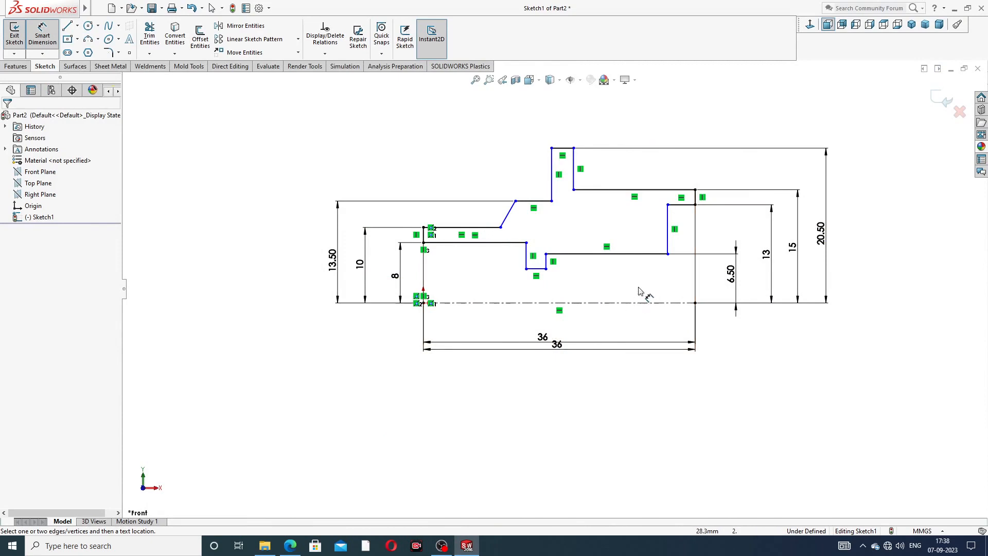
Step: Dimension the length of the long inner bore edge as 20 mm, placing the dimension beneath the centerline
{"action": "left_click", "coordinate": [641, 254]}
{"action": "left_click", "coordinate": [617, 332]}
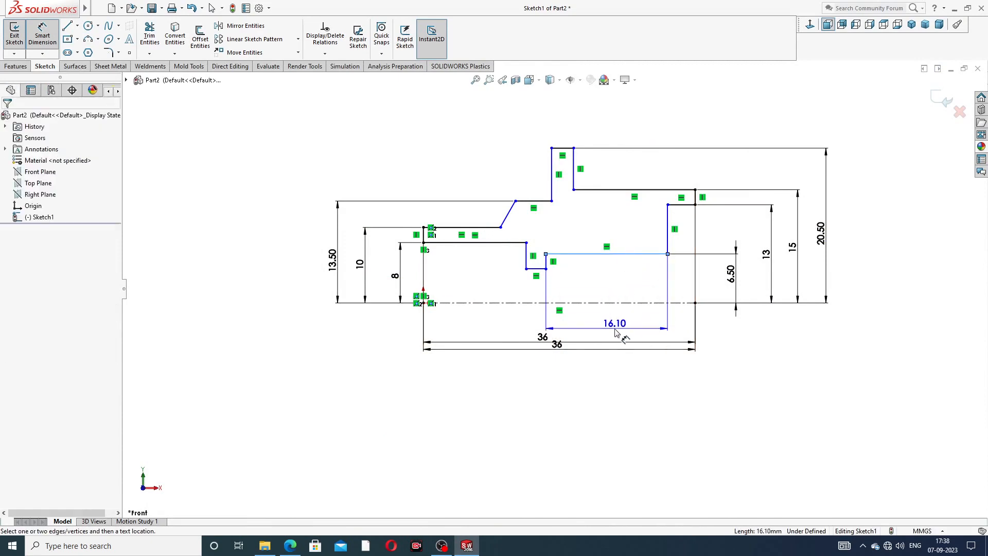
{"action": "type", "text": "20"}
{"action": "key", "text": "Return"}
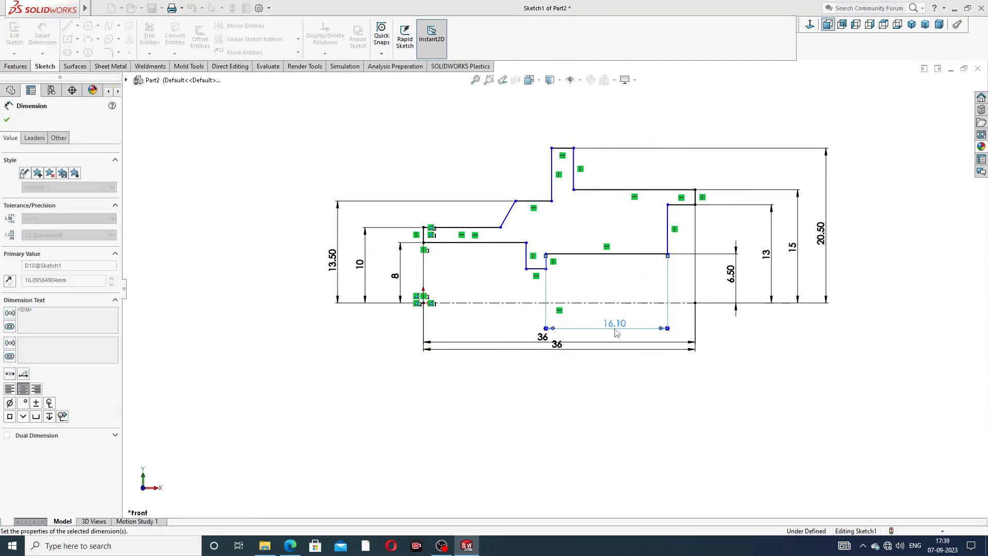
{"action": "left_click", "coordinate": [612, 400]}
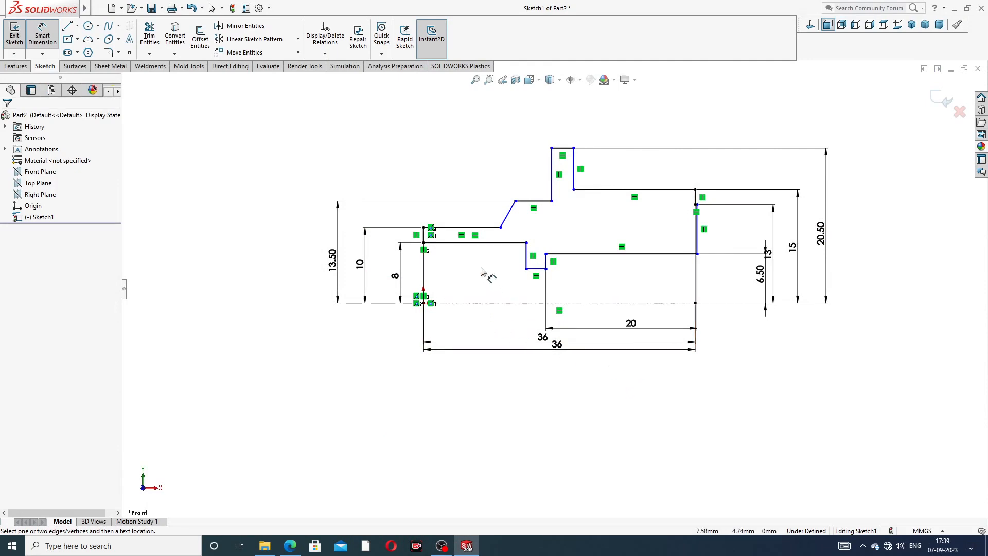
Step: Dimension the length of the inner recess edge at the origin end as 10 mm
{"action": "left_click", "coordinate": [453, 243]}
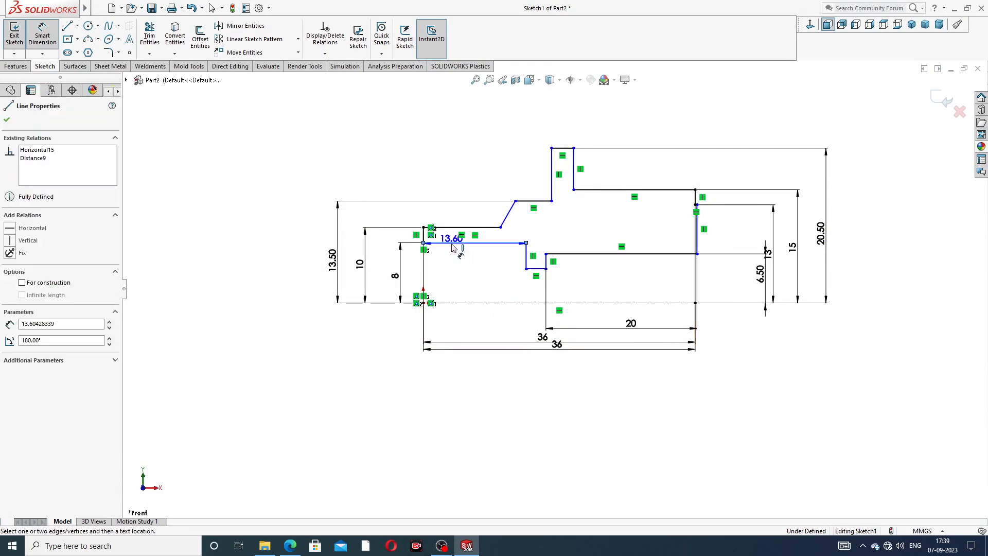
{"action": "left_click", "coordinate": [466, 327]}
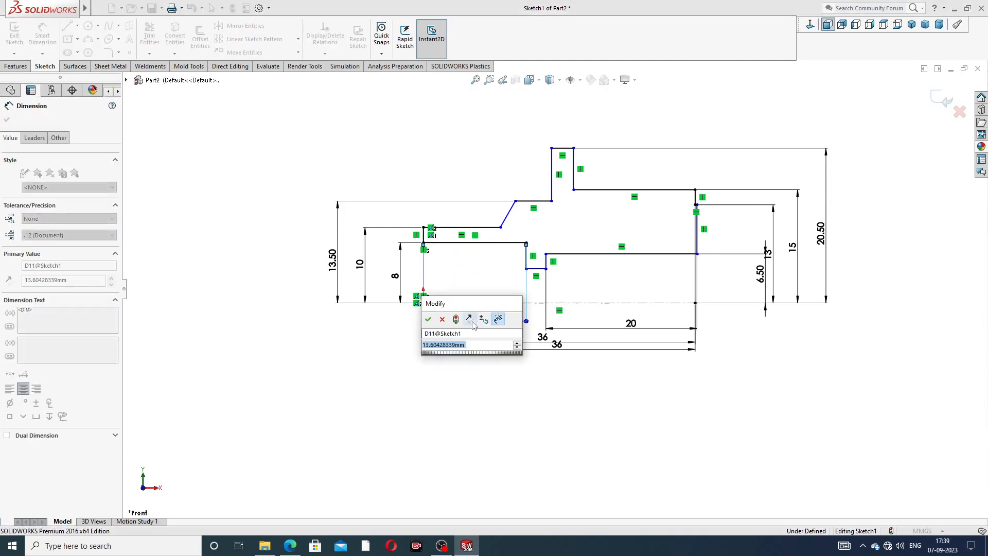
{"action": "type", "text": "10"}
{"action": "key", "text": "Return"}
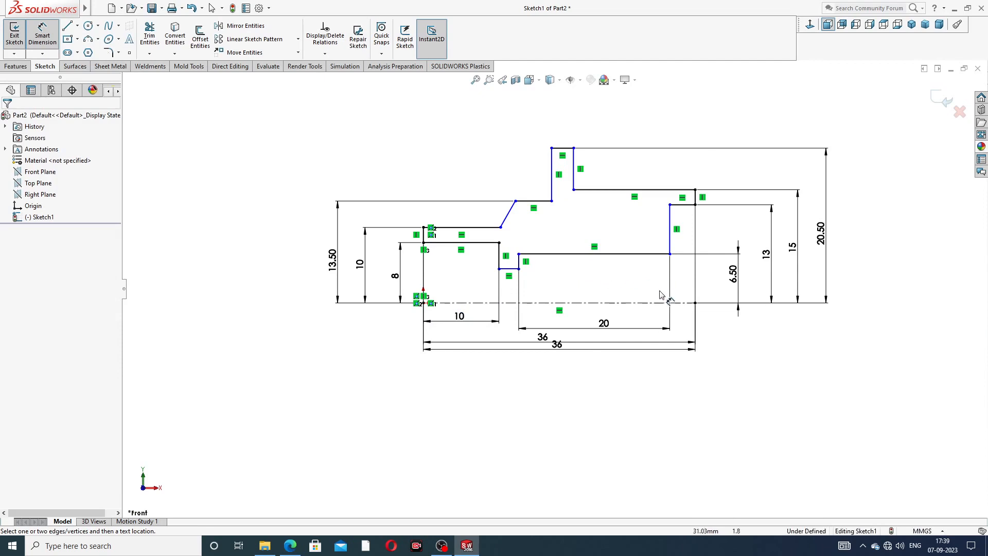
Step: Delete the centerline's duplicate 36 mm length dimension and reposition the remaining 36 mm dimension beneath the profile
{"action": "left_click_drag", "start_coordinate": [557, 344], "coordinate": [554, 397]}
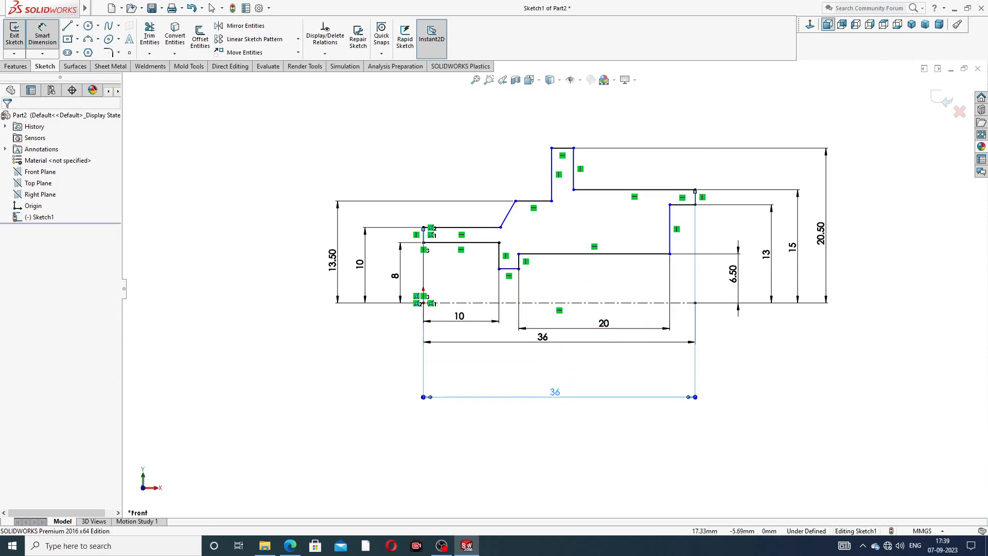
{"action": "left_click_drag", "start_coordinate": [547, 340], "coordinate": [541, 365]}
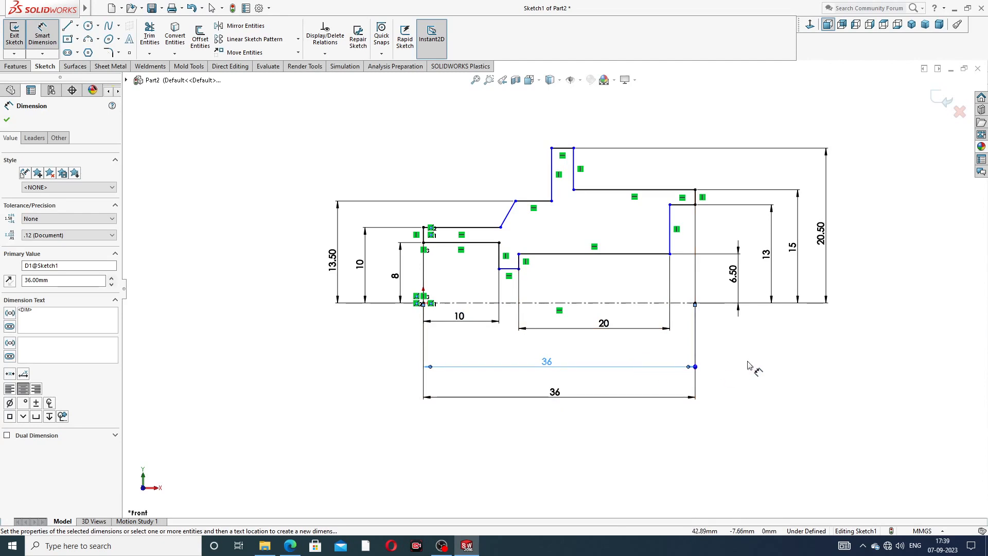
{"action": "key", "text": "Delete"}
{"action": "left_click_drag", "start_coordinate": [560, 399], "coordinate": [555, 364]}
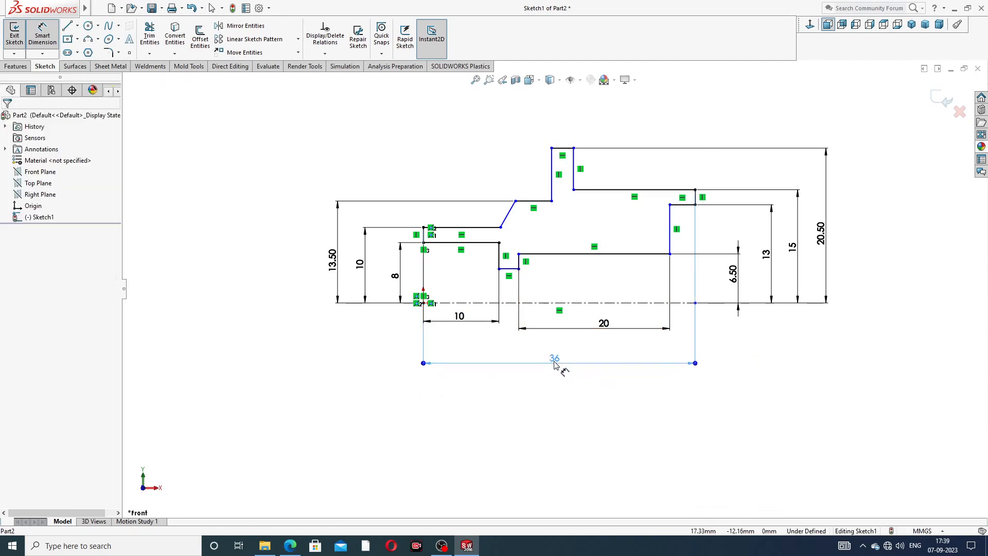
{"action": "left_click", "coordinate": [732, 368]}
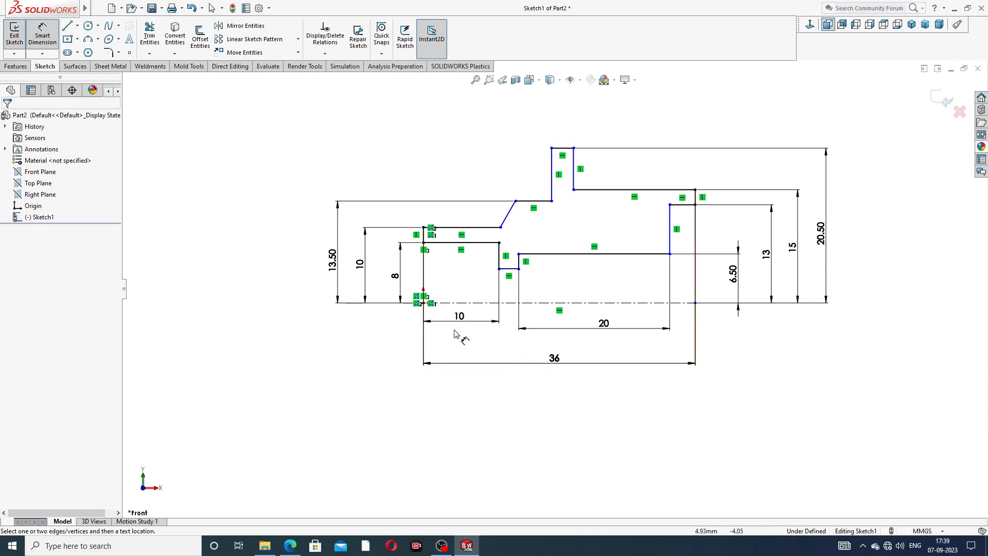
Step: Space out the 10, 20 and 36 mm length dimensions beneath the profile
{"action": "left_click", "coordinate": [601, 332]}
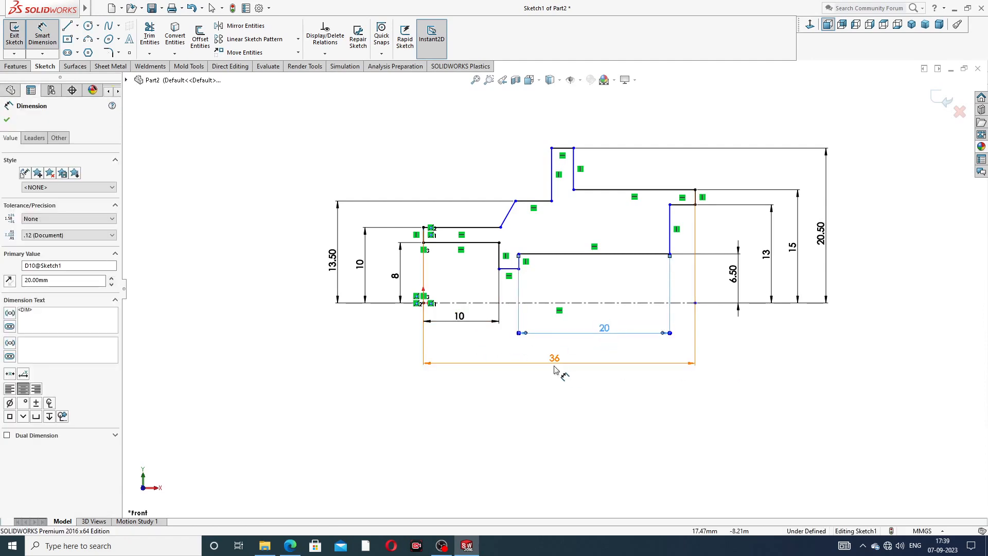
{"action": "left_click_drag", "start_coordinate": [561, 364], "coordinate": [554, 389]}
{"action": "left_click_drag", "start_coordinate": [459, 316], "coordinate": [463, 330]}
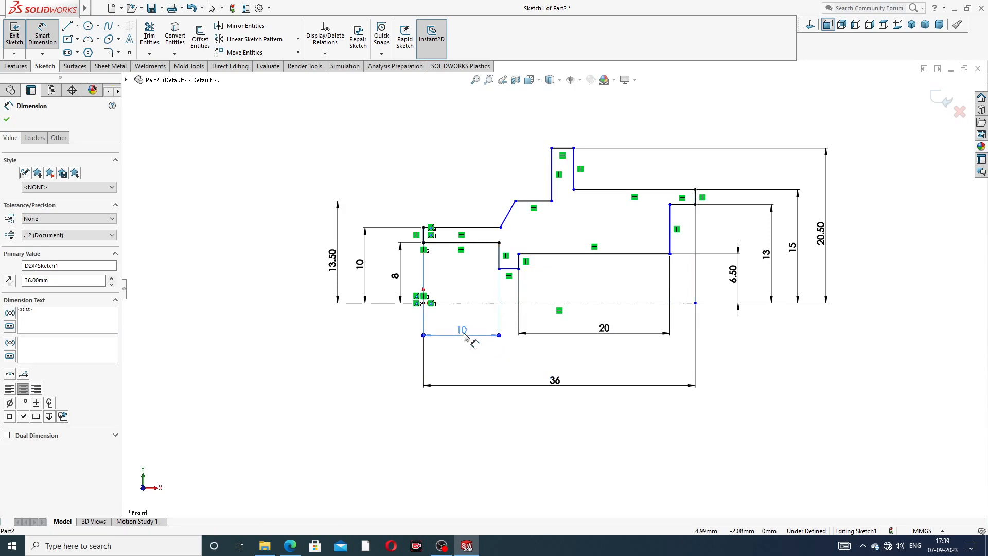
{"action": "left_click", "coordinate": [743, 358]}
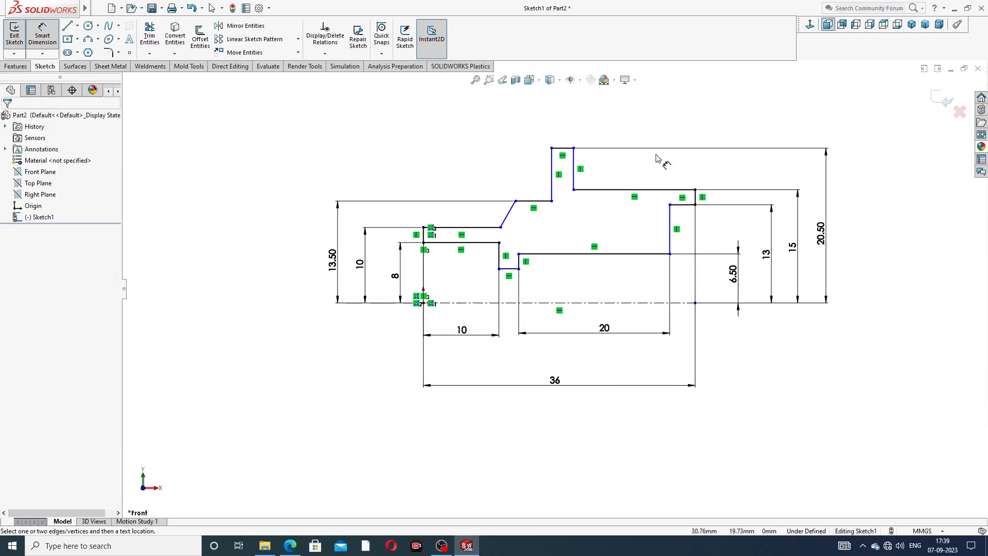
Step: Dimension the length of the outer edge at the origin end, up to the slanted line, as 15 mm
{"action": "left_click", "coordinate": [473, 228]}
{"action": "left_click", "coordinate": [454, 169]}
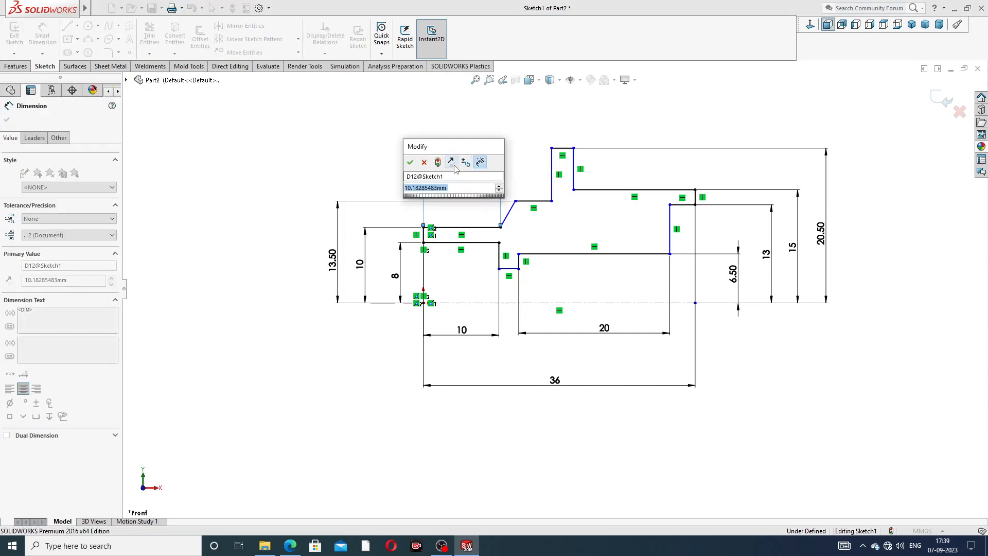
{"action": "type", "text": "15"}
{"action": "key", "text": "Return"}
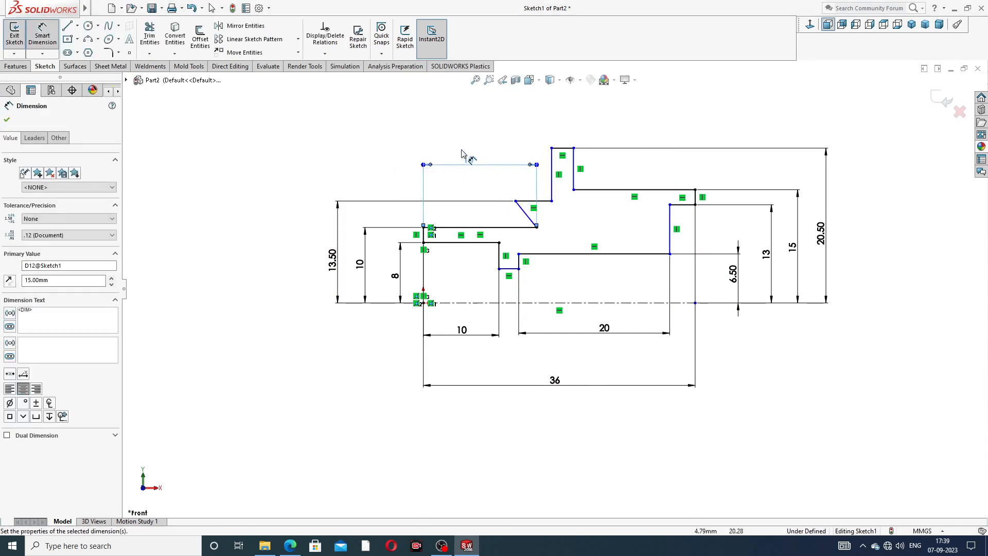
{"action": "left_click", "coordinate": [473, 142]}
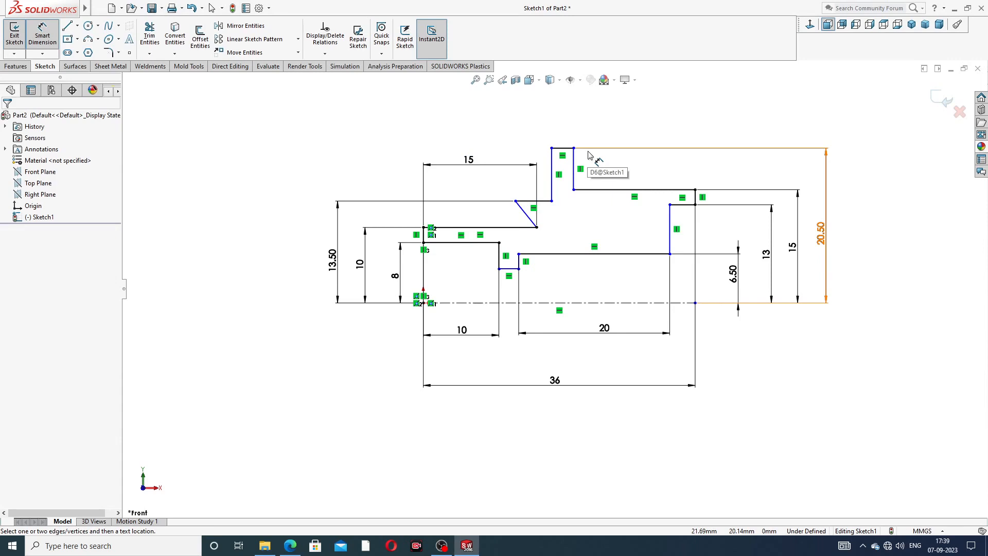
Step: Dimension the horizontal distance from the slanted line's lower endpoint to the flange's near face as 10 mm
{"action": "left_click", "coordinate": [537, 227]}
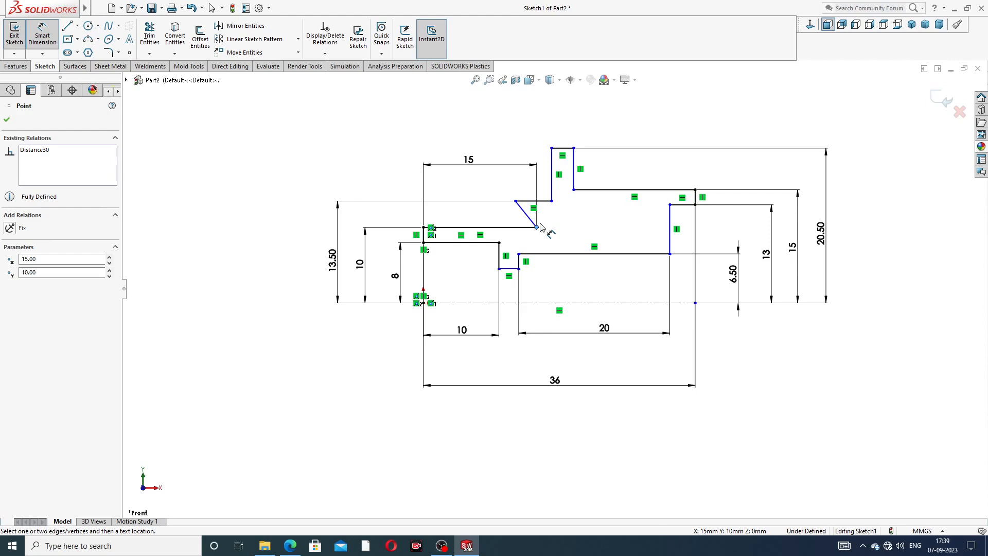
{"action": "left_click", "coordinate": [551, 201]}
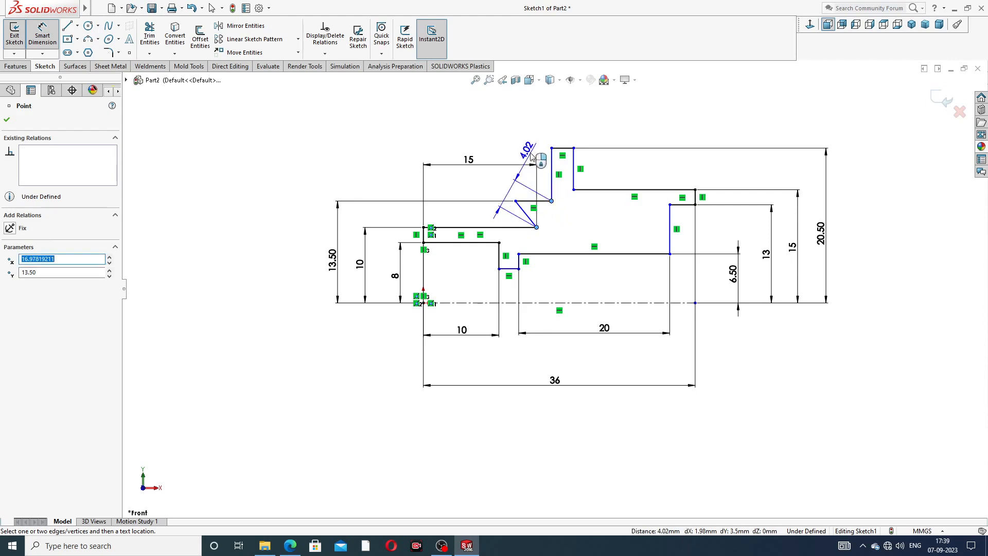
{"action": "left_click", "coordinate": [548, 141]}
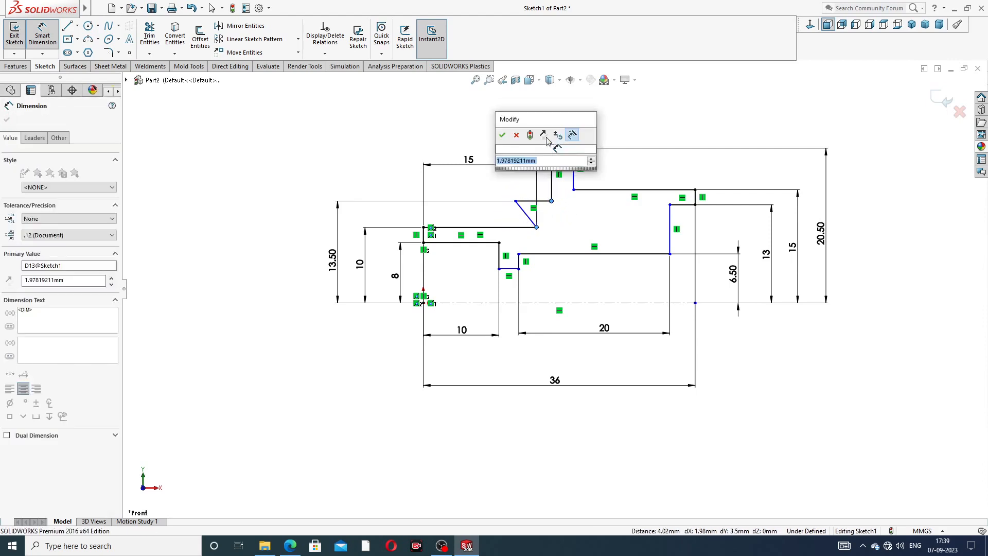
{"action": "type", "text": "10"}
{"action": "key", "text": "Return"}
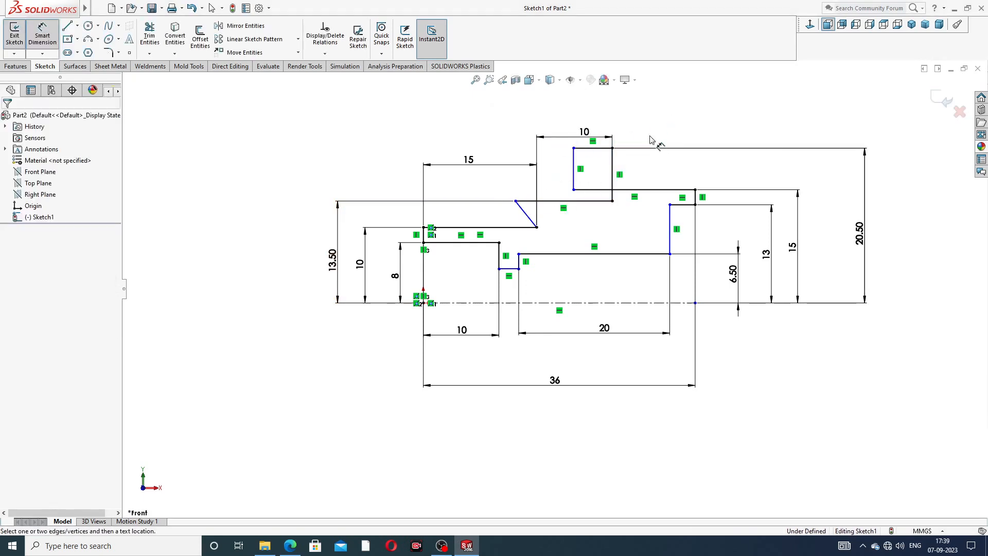
{"action": "right_click", "coordinate": [671, 122]}
{"action": "left_click", "coordinate": [697, 152]}
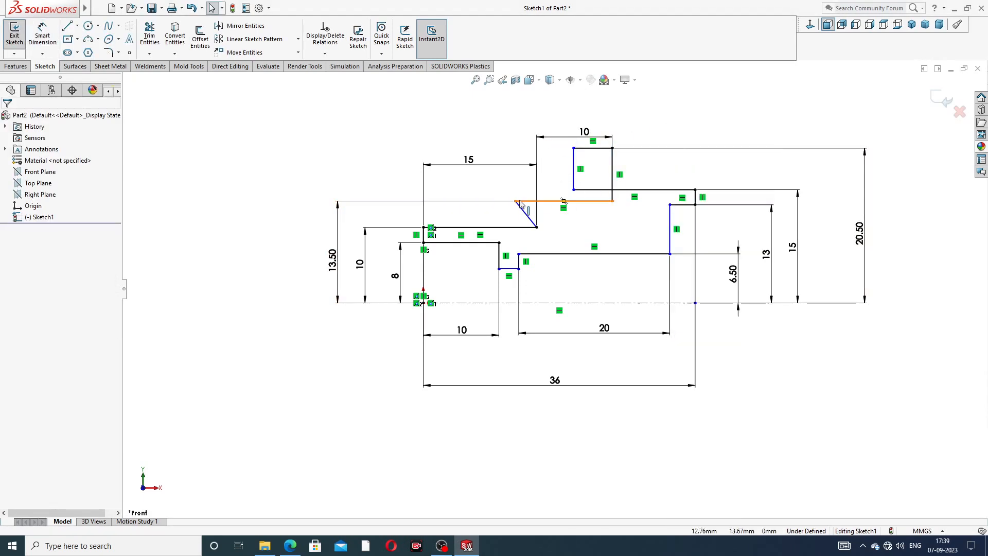
Step: Move the slanted line's upper endpoint and the flange's far face toward the profile's far end to untangle the outline
{"action": "left_click_drag", "start_coordinate": [515, 201], "coordinate": [554, 200]}
{"action": "left_click", "coordinate": [671, 121]}
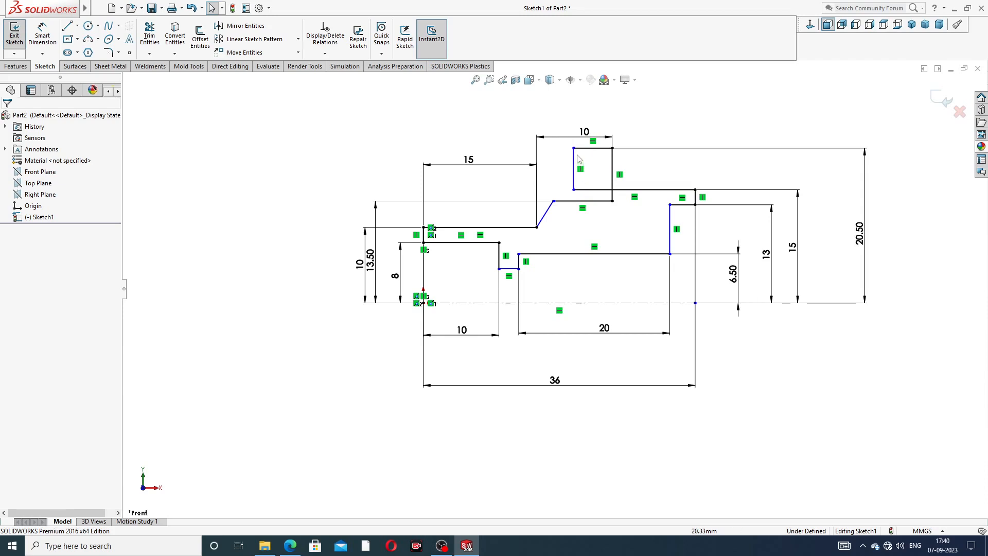
{"action": "left_click_drag", "start_coordinate": [575, 151], "coordinate": [632, 155]}
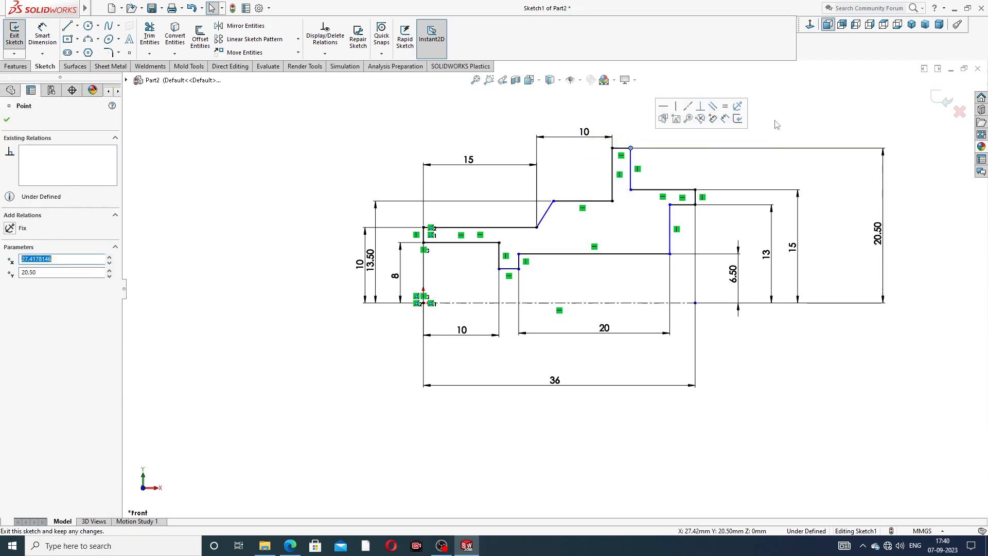
{"action": "left_click", "coordinate": [437, 138]}
Step: Dimension the outer edge between the flange and the profile's far end as 9 mm long
{"action": "left_click", "coordinate": [42, 33]}
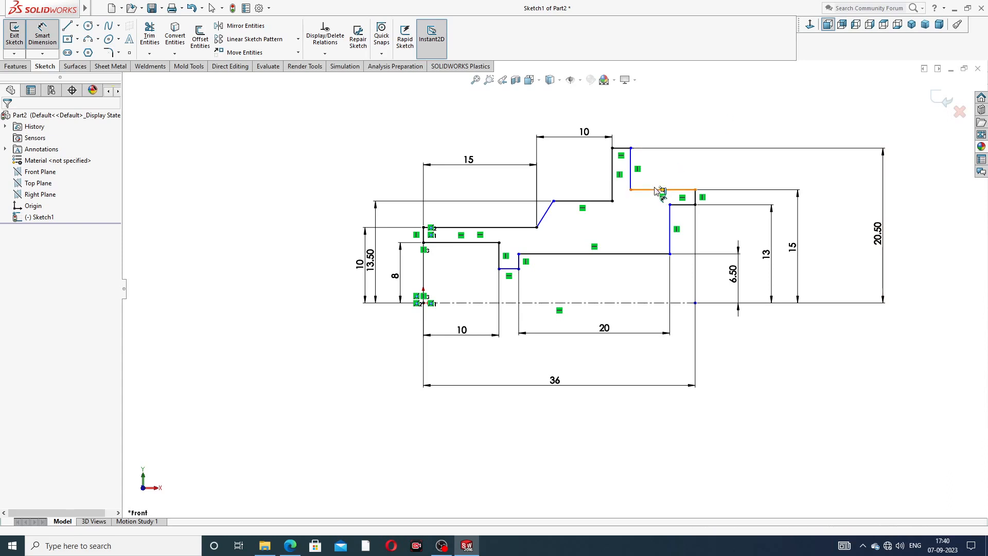
{"action": "left_click", "coordinate": [663, 189]}
{"action": "left_click", "coordinate": [673, 129]}
{"action": "type", "text": "9"}
{"action": "key", "text": "Return"}
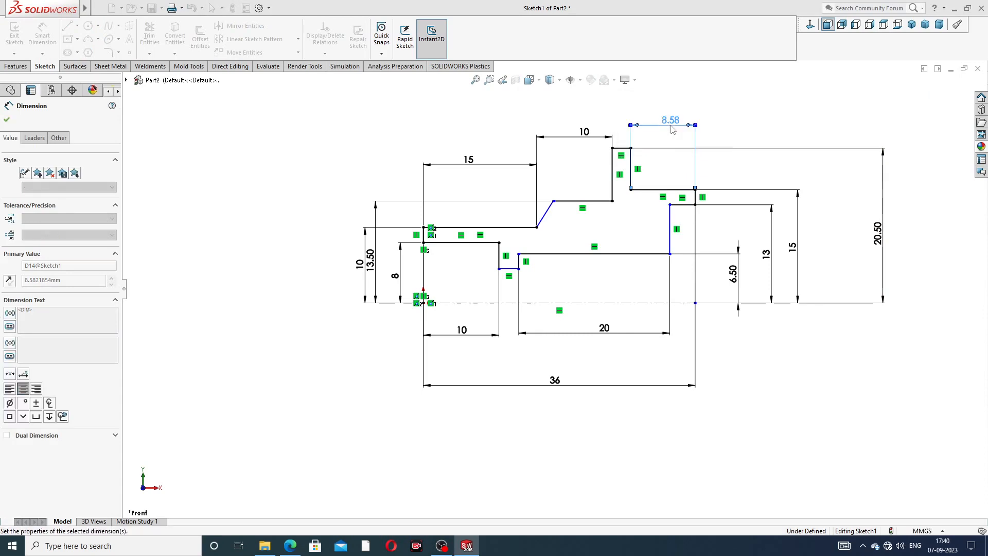
{"action": "key", "text": "Escape"}
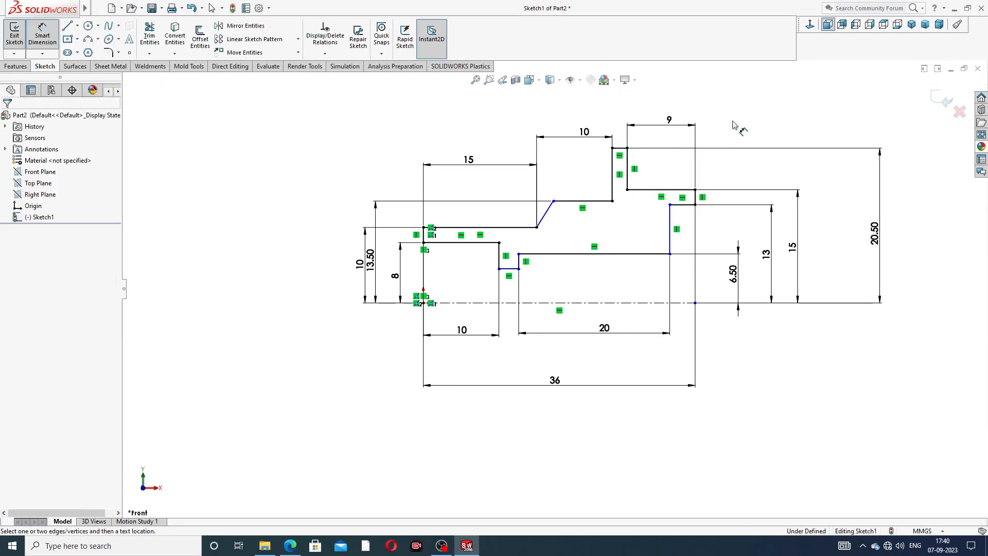
Step: Dimension the angle between the slanted line and the adjoining 15 mm outer edge as 120°
{"action": "left_click", "coordinate": [543, 217]}
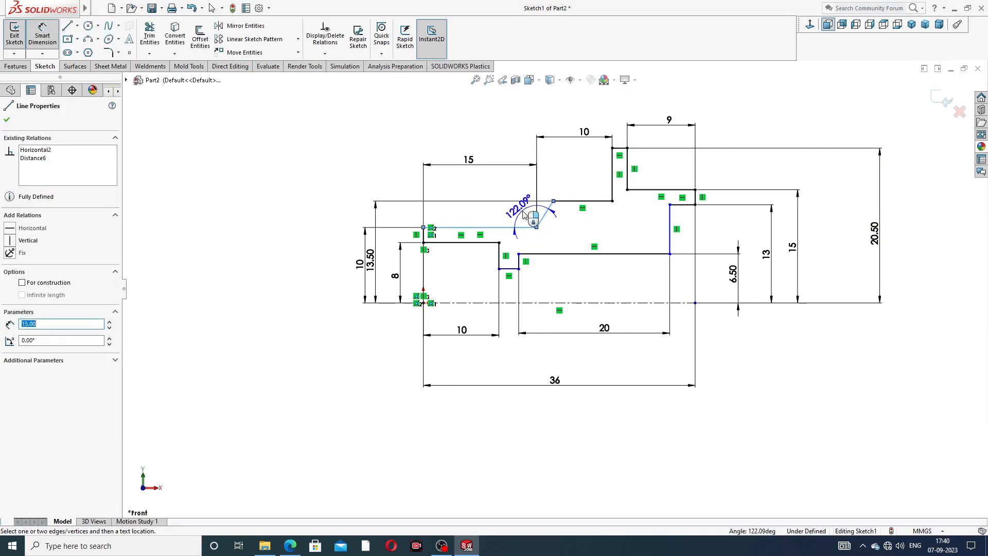
{"action": "left_click", "coordinate": [529, 229]}
{"action": "left_click", "coordinate": [524, 215]}
{"action": "type", "text": "120"}
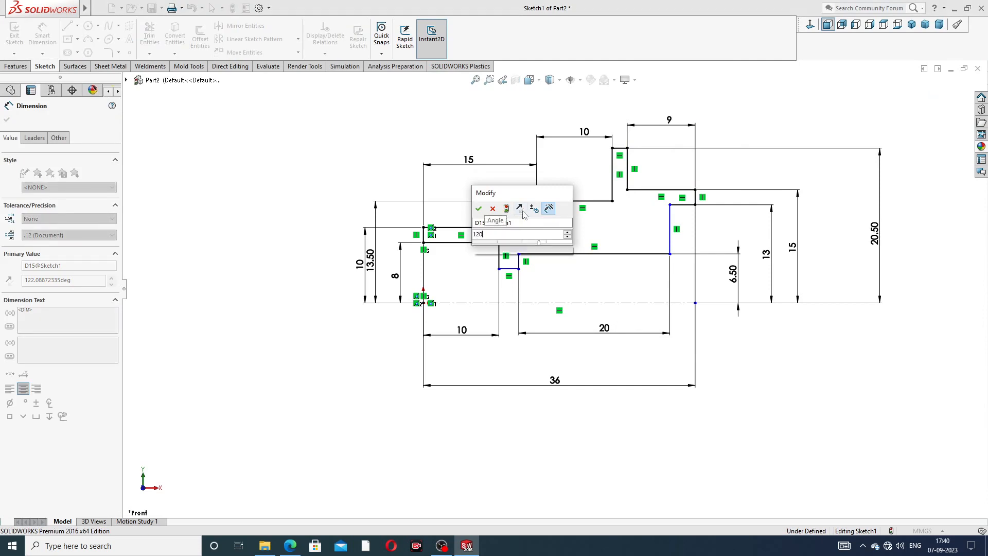
{"action": "key", "text": "Return"}
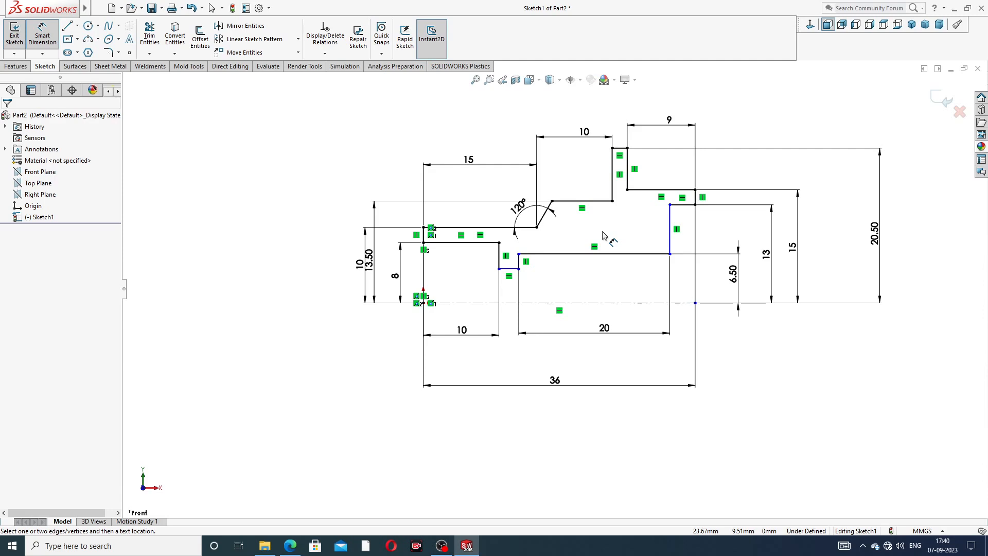
Step: Dimension the short inner step edge as 5.5 mm from the centerline and move the 13.5 mm height dimension farther out
{"action": "scroll", "coordinate": [503, 273], "scroll_direction": "down", "scroll_amount": 2}
{"action": "left_click", "coordinate": [517, 268]}
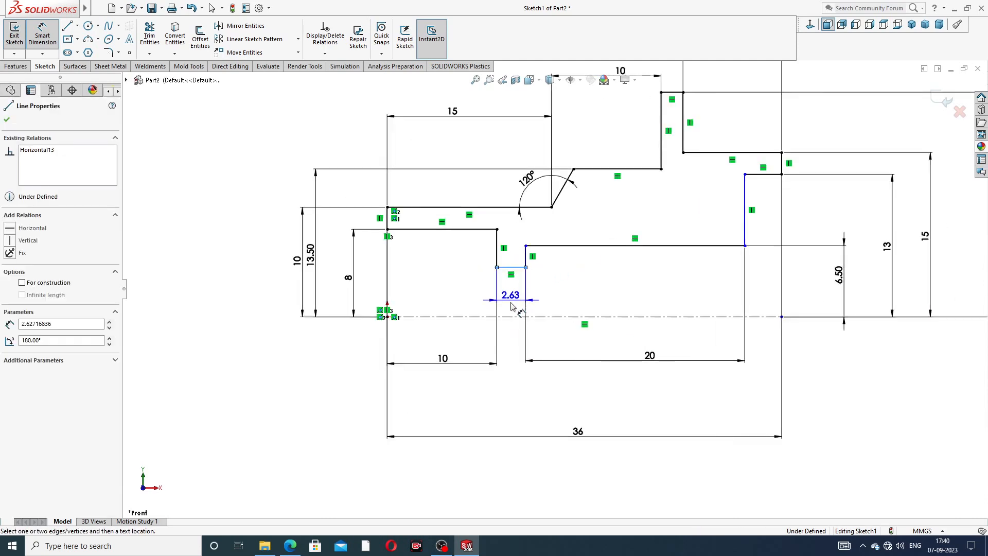
{"action": "left_click", "coordinate": [519, 317]}
{"action": "left_click", "coordinate": [483, 298]}
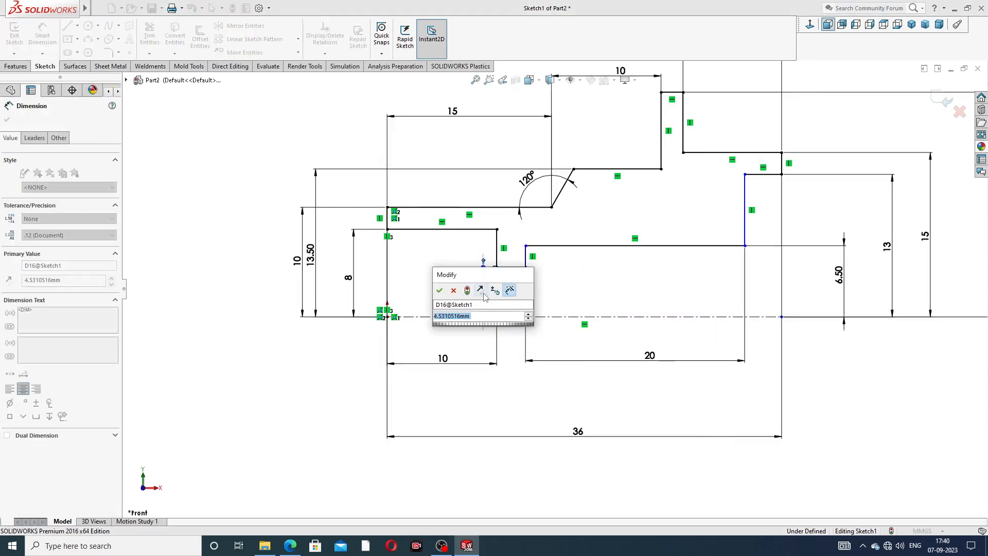
{"action": "type", "text": "5.5"}
{"action": "key", "text": "Return"}
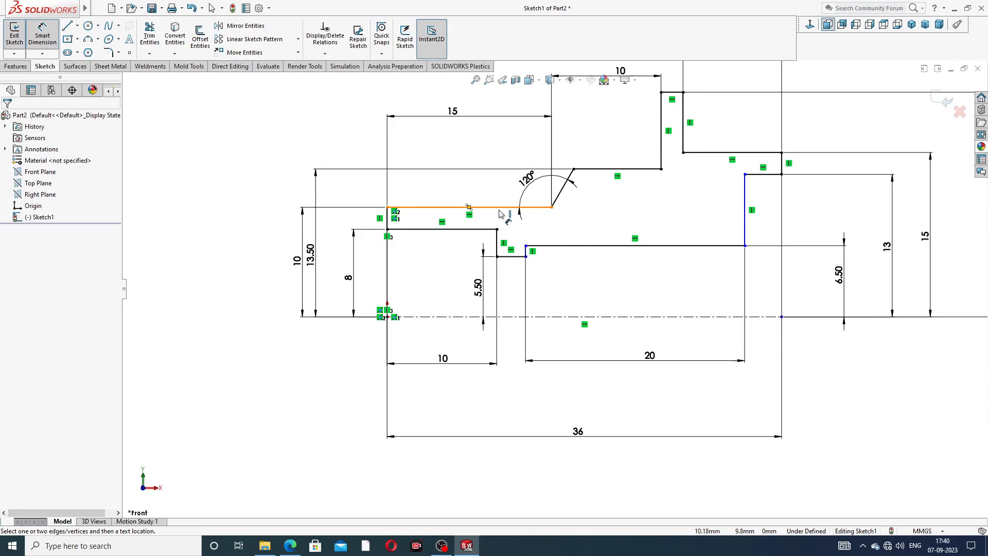
{"action": "left_click_drag", "start_coordinate": [310, 254], "coordinate": [255, 255]}
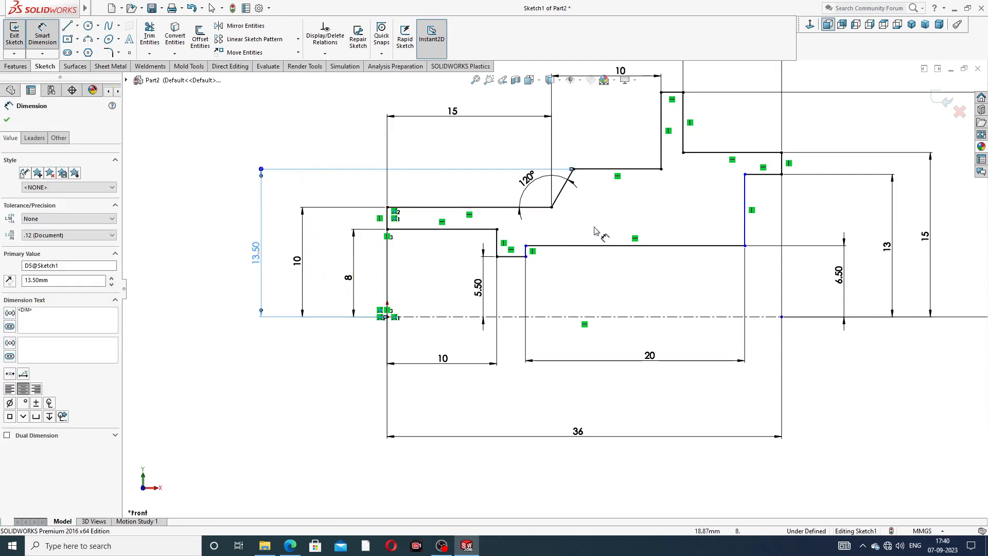
{"action": "key", "text": "Escape"}
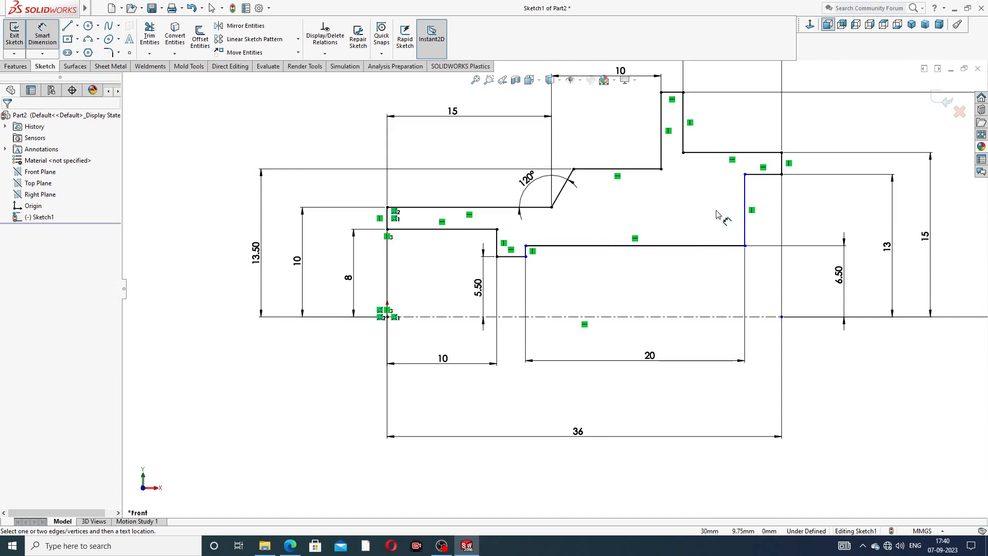
Step: Dimension the short horizontal edge of the end recess as 4 mm long
{"action": "left_click", "coordinate": [763, 175]}
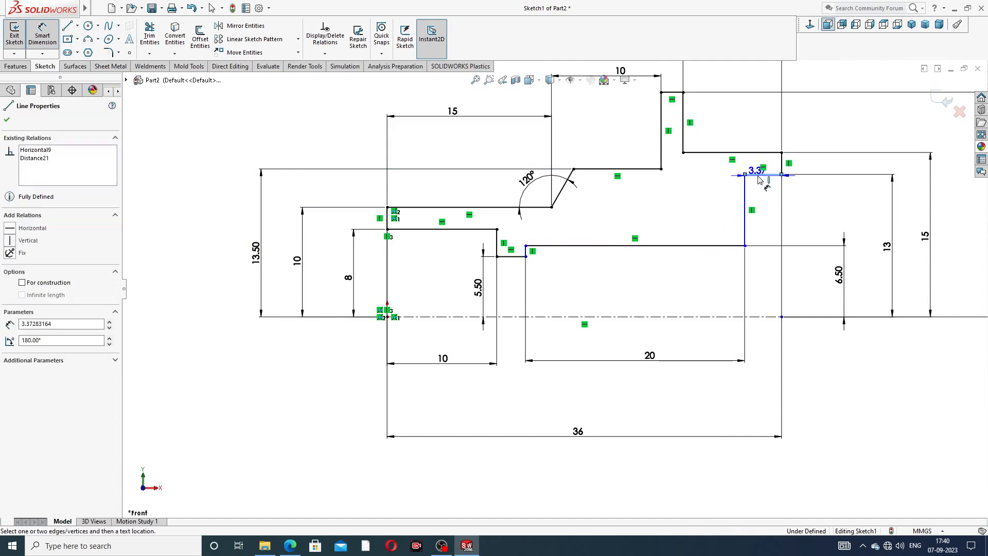
{"action": "left_click", "coordinate": [755, 209]}
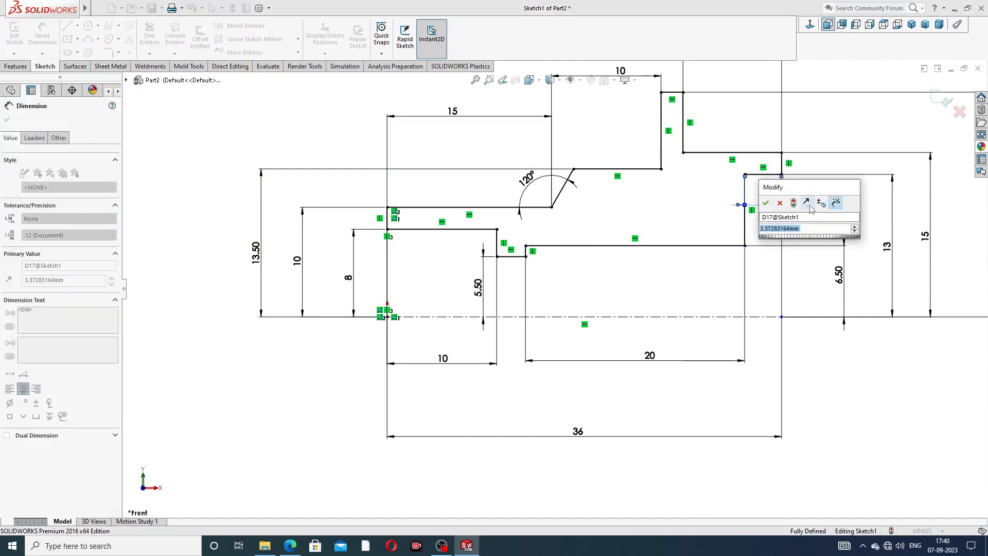
{"action": "type", "text": "4"}
{"action": "key", "text": "Return"}
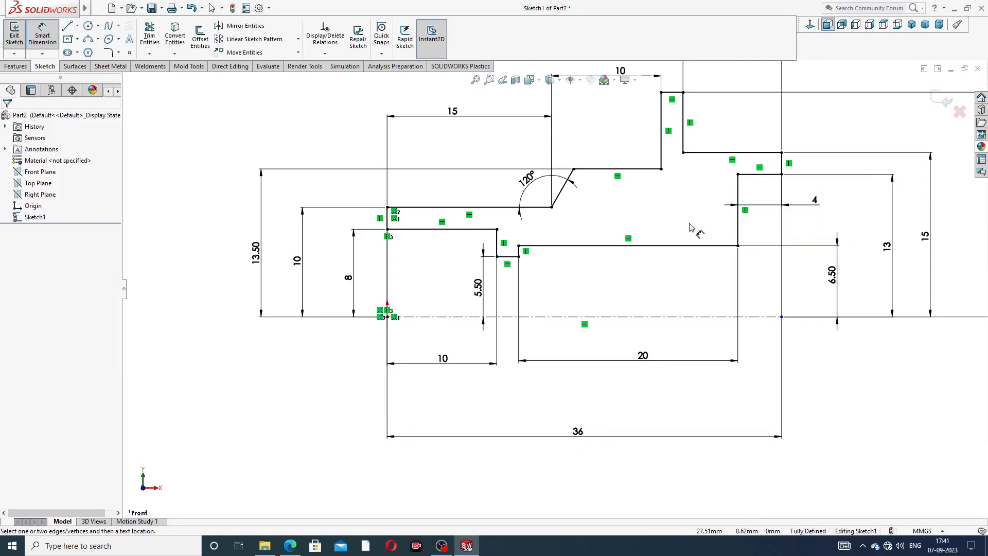
Step: Move the 20.5 mm height and 36 mm overall length dimensions closer to the profile and leave the dimension tool
{"action": "key", "text": "z"}
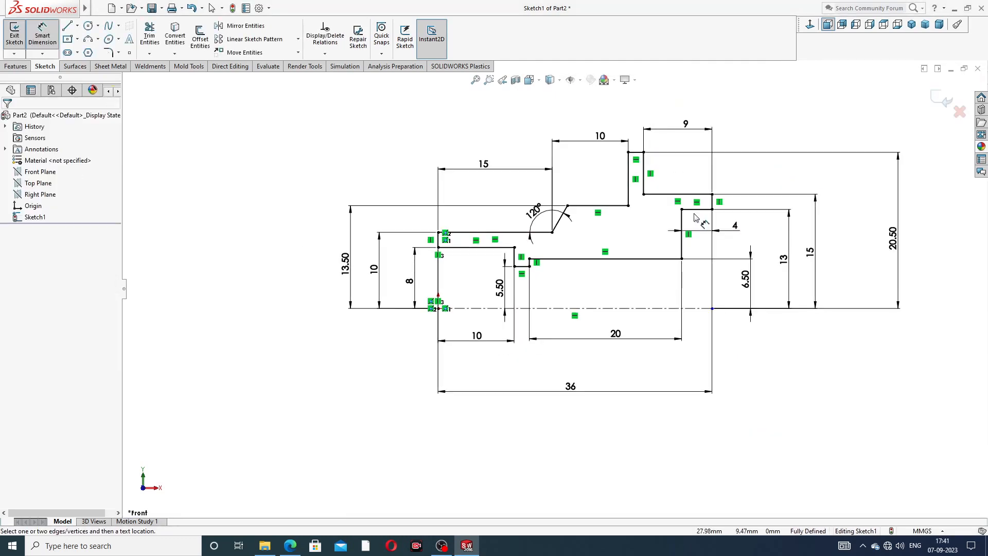
{"action": "scroll", "coordinate": [719, 219], "scroll_direction": "down", "scroll_amount": 1}
{"action": "left_click_drag", "start_coordinate": [925, 238], "coordinate": [863, 240]}
{"action": "left_click", "coordinate": [889, 235]}
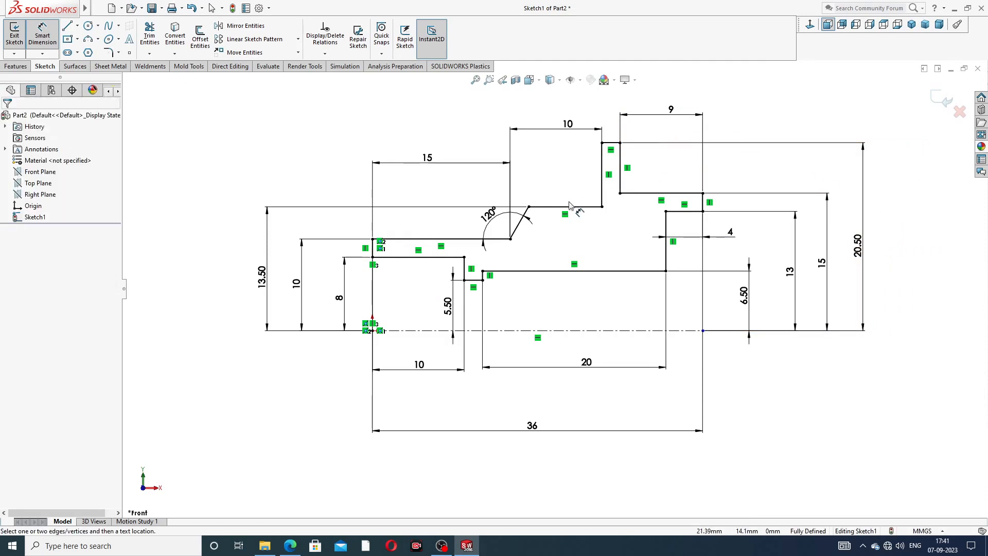
{"action": "left_click_drag", "start_coordinate": [535, 426], "coordinate": [544, 411]}
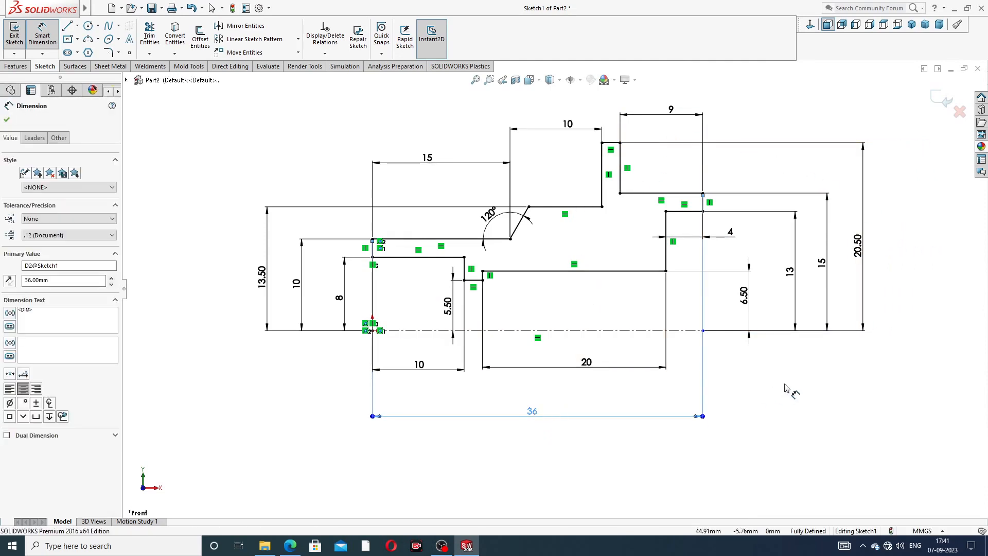
{"action": "left_click", "coordinate": [840, 277]}
{"action": "right_click", "coordinate": [784, 375]}
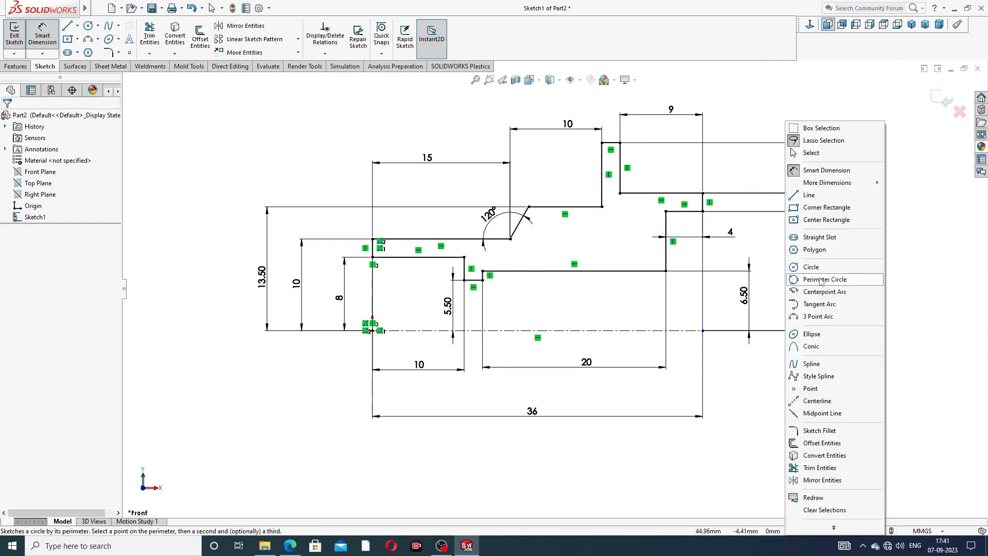
{"action": "left_click", "coordinate": [825, 153]}
Step: Tidy the 15, 10 and 9 mm length dimensions and the 120° angle dimension above the profile
{"action": "left_click_drag", "start_coordinate": [428, 157], "coordinate": [426, 133]}
{"action": "left_click_drag", "start_coordinate": [566, 130], "coordinate": [555, 148]}
{"action": "left_click", "coordinate": [745, 105]}
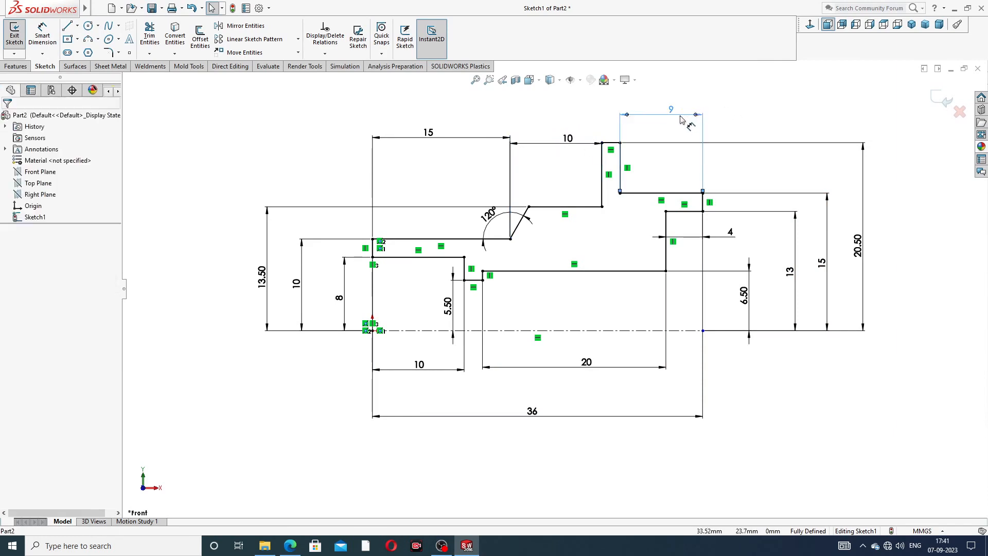
{"action": "left_click_drag", "start_coordinate": [680, 113], "coordinate": [680, 120]}
{"action": "left_click", "coordinate": [734, 117]}
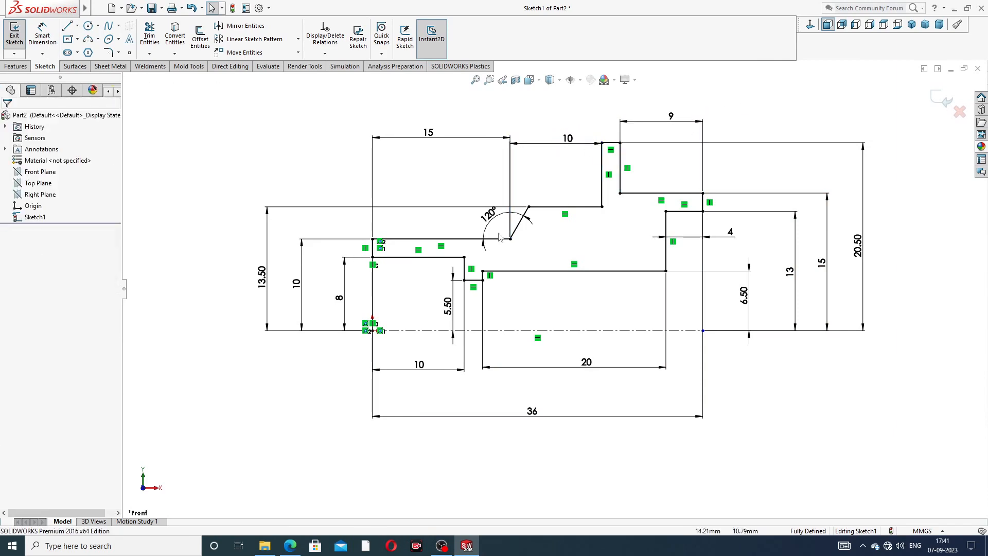
{"action": "left_click_drag", "start_coordinate": [493, 217], "coordinate": [487, 227]}
{"action": "left_click", "coordinate": [522, 239]}
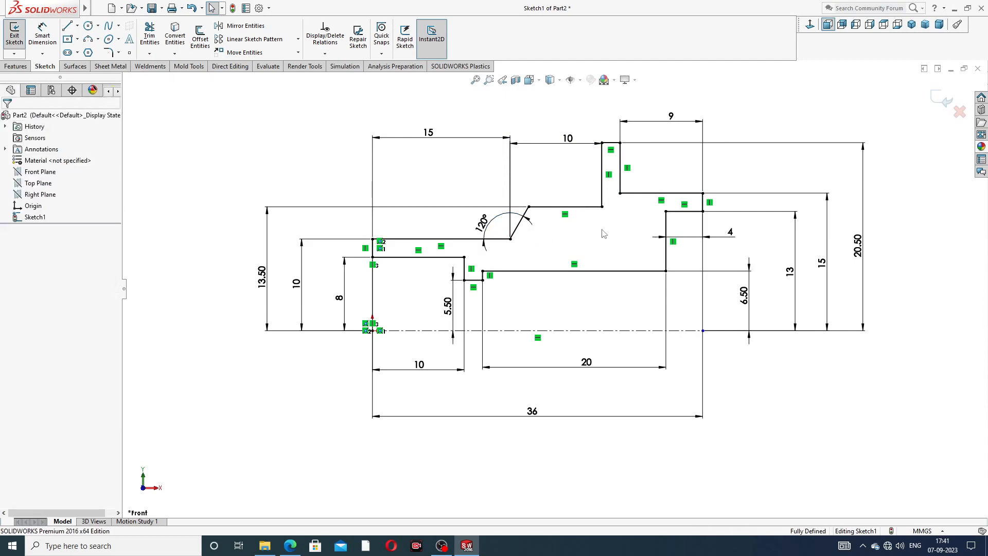
Step: Move the 5.5 mm dimension beneath its step edge and centre the 4 mm dimension text between its extension lines
{"action": "left_click_drag", "start_coordinate": [449, 306], "coordinate": [470, 312]}
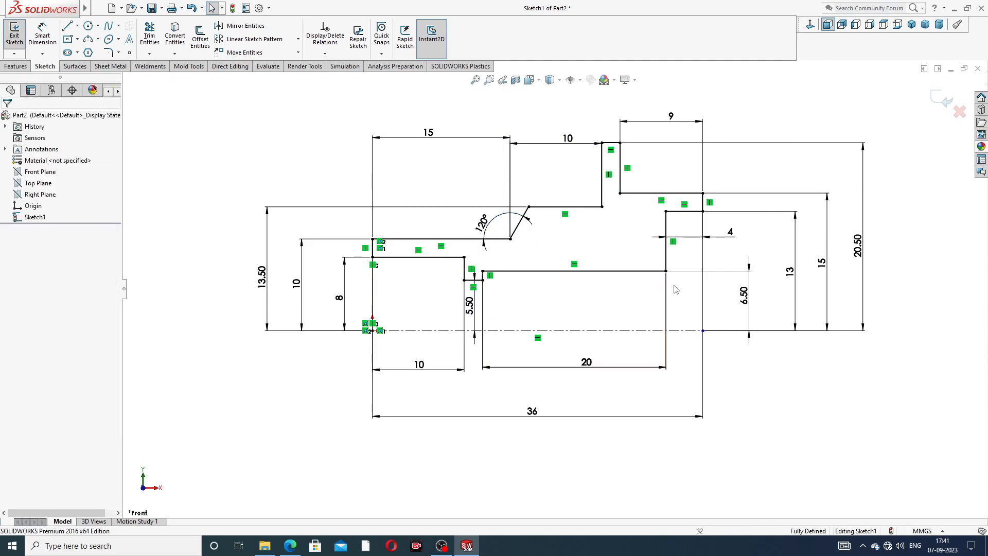
{"action": "left_click_drag", "start_coordinate": [730, 234], "coordinate": [686, 232]}
{"action": "left_click", "coordinate": [807, 112]}
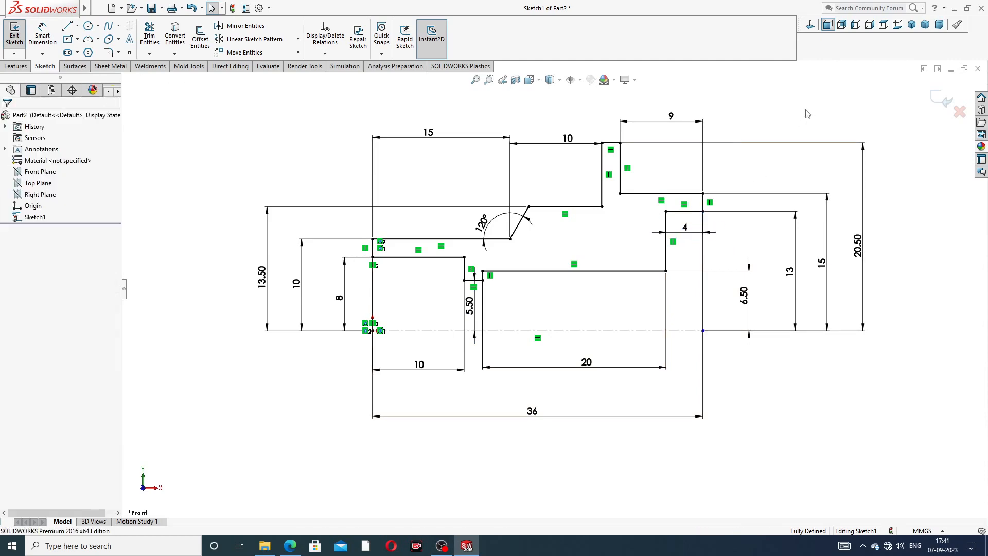
Step: Check the PDF drawing and add a 2 mm sketch fillet at the corner of the end recess
{"action": "left_click", "coordinate": [290, 546]}
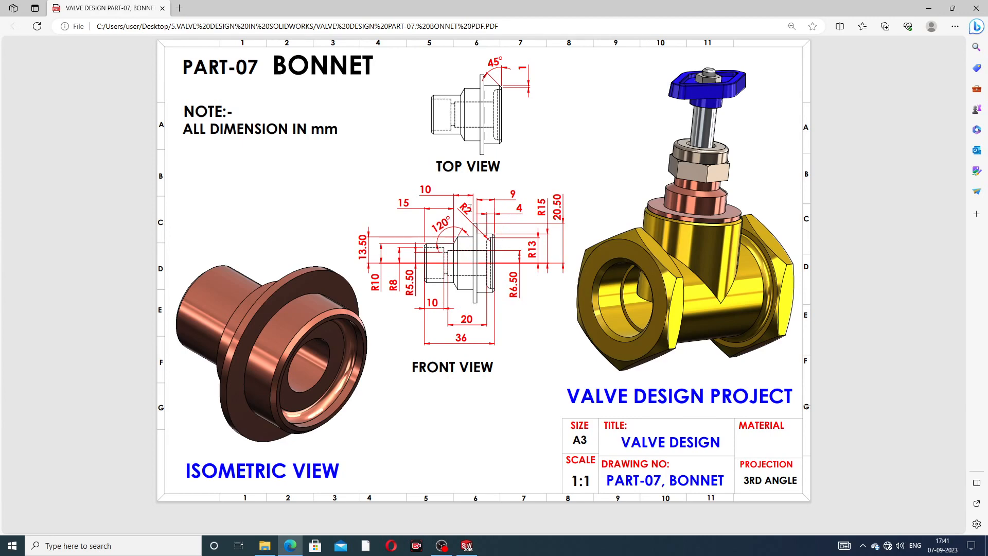
{"action": "left_click", "coordinate": [290, 546]}
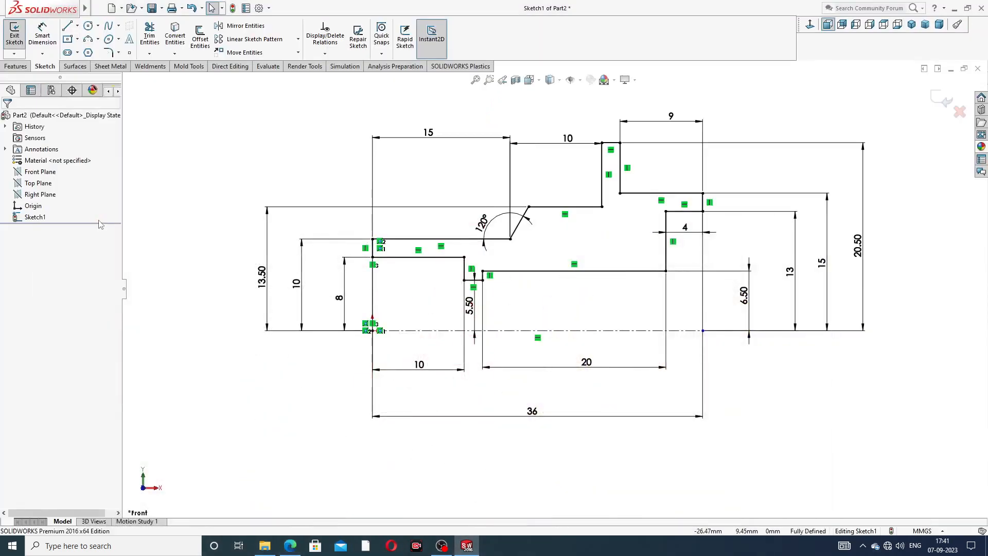
{"action": "left_click", "coordinate": [118, 52]}
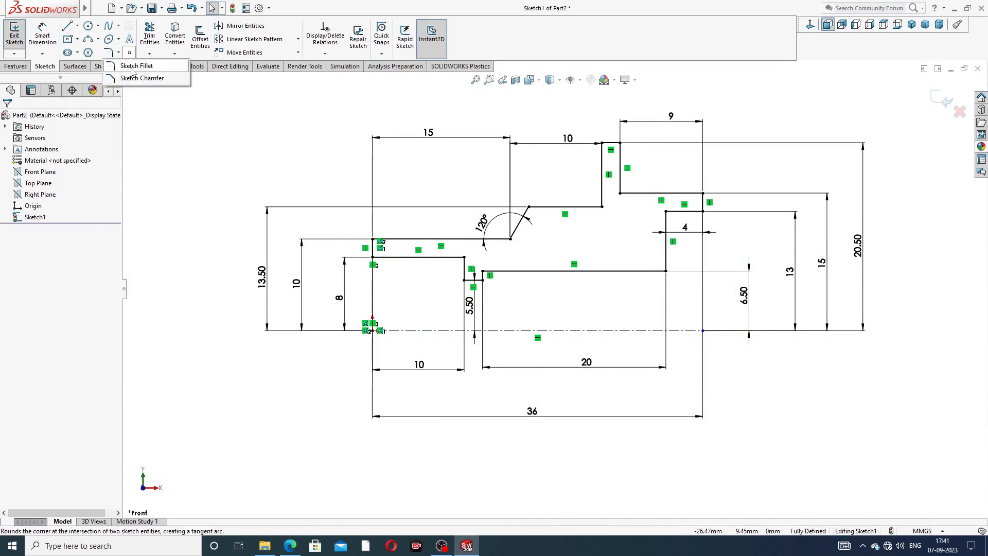
{"action": "left_click", "coordinate": [134, 66]}
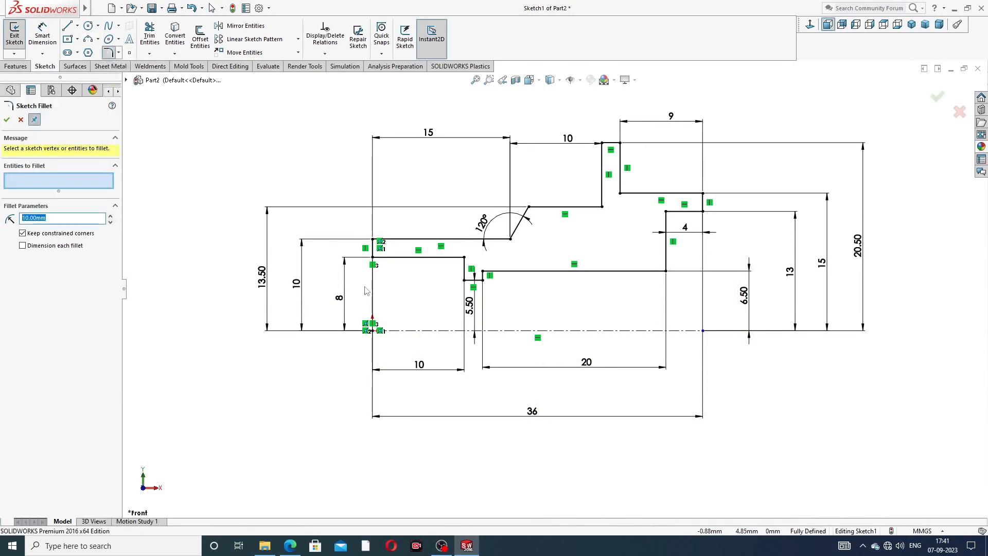
{"action": "type", "text": "2"}
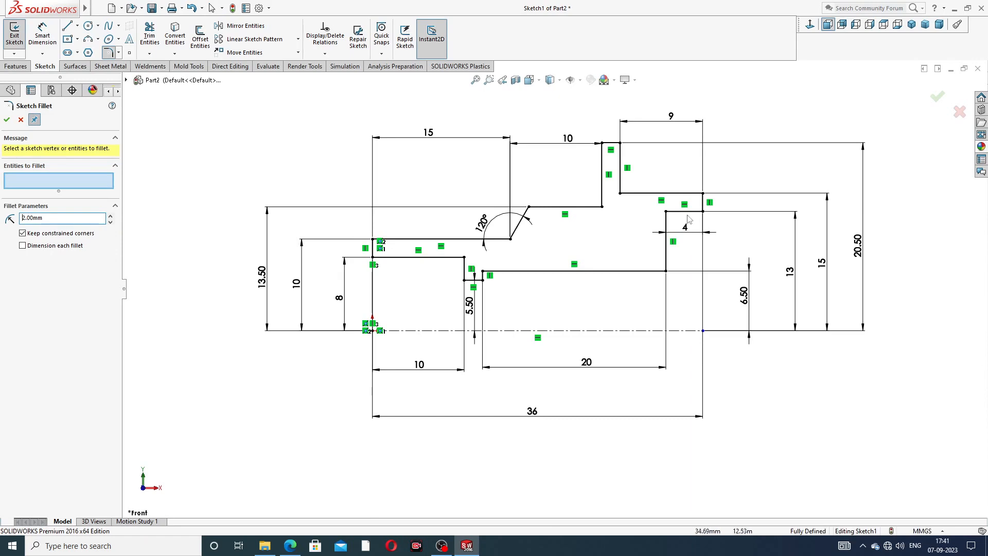
{"action": "left_click", "coordinate": [666, 212]}
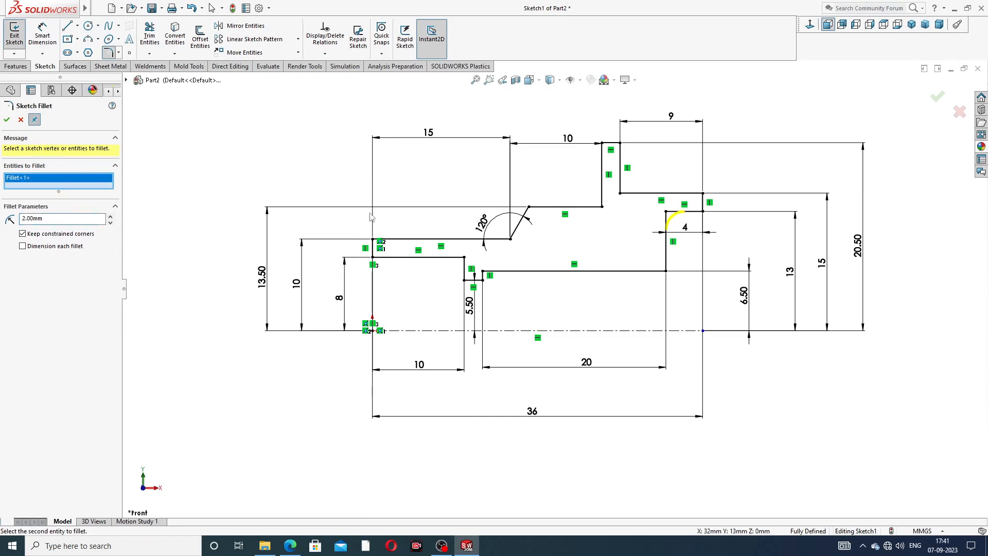
{"action": "left_click", "coordinate": [7, 120]}
{"action": "left_click", "coordinate": [7, 120]}
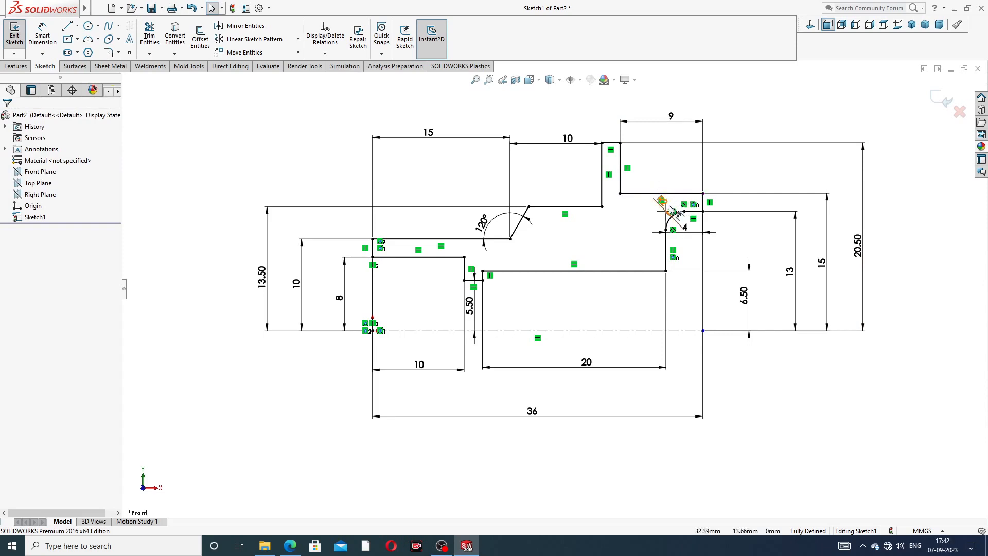
Step: Move the R2 fillet dimension and the 4 mm dimension clear of the filleted corner
{"action": "left_click_drag", "start_coordinate": [664, 204], "coordinate": [656, 177]}
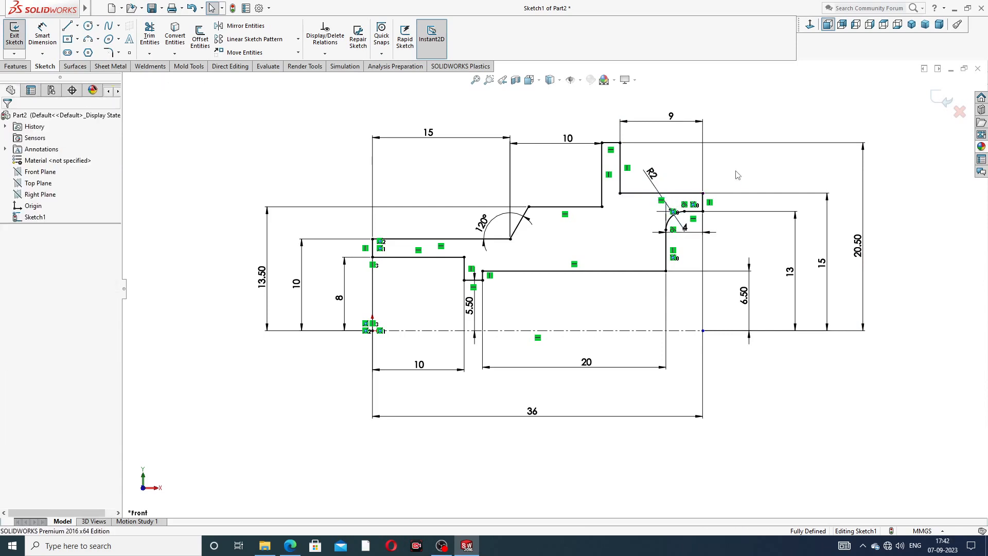
{"action": "left_click_drag", "start_coordinate": [687, 231], "coordinate": [726, 242]}
{"action": "left_click", "coordinate": [784, 125]}
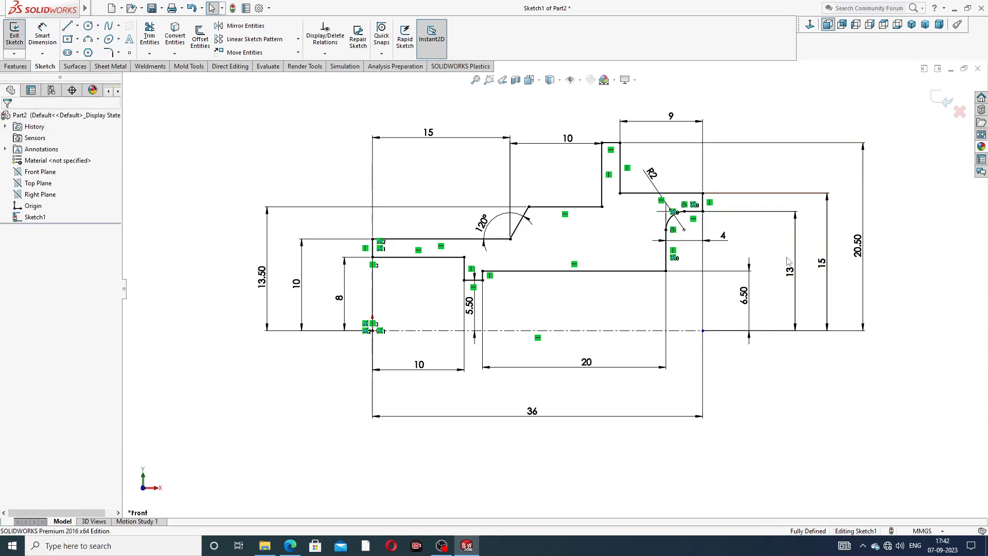
Step: Revolve the finished profile 360° about the centerline into a solid body
{"action": "key", "text": "f"}
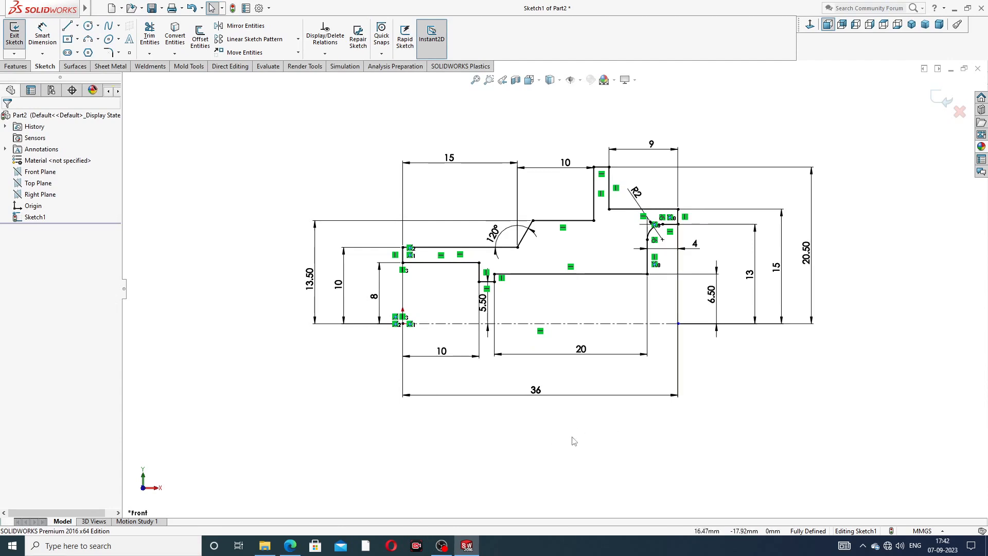
{"action": "scroll", "coordinate": [679, 400], "scroll_direction": "down", "scroll_amount": 1}
{"action": "scroll", "coordinate": [635, 128], "scroll_direction": "up", "scroll_amount": 1}
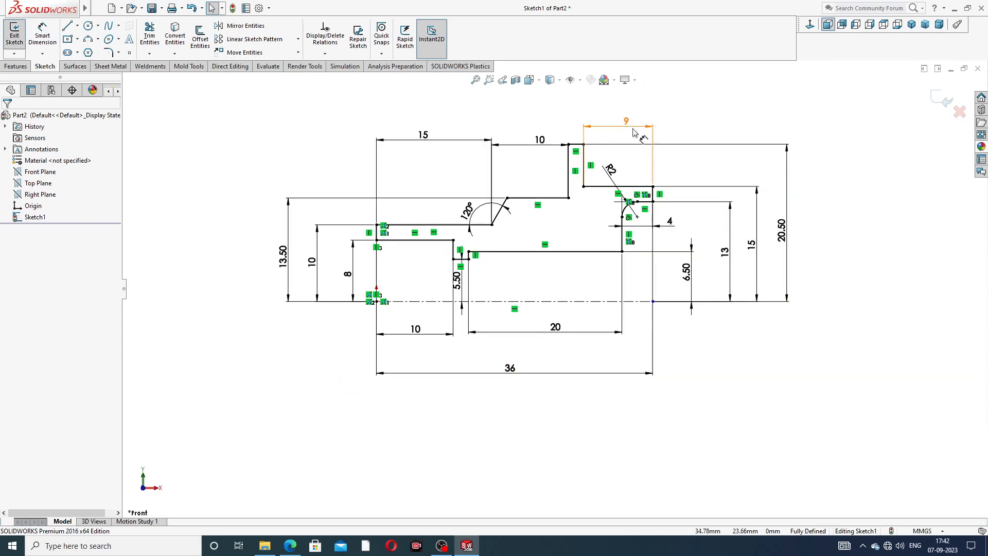
{"action": "scroll", "coordinate": [638, 138], "scroll_direction": "down", "scroll_amount": 1}
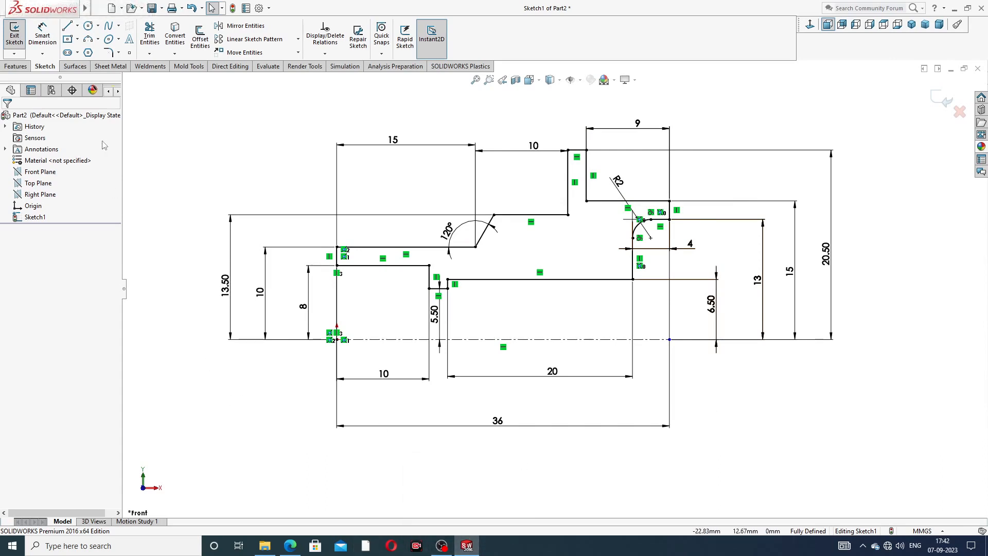
{"action": "left_click", "coordinate": [15, 66]}
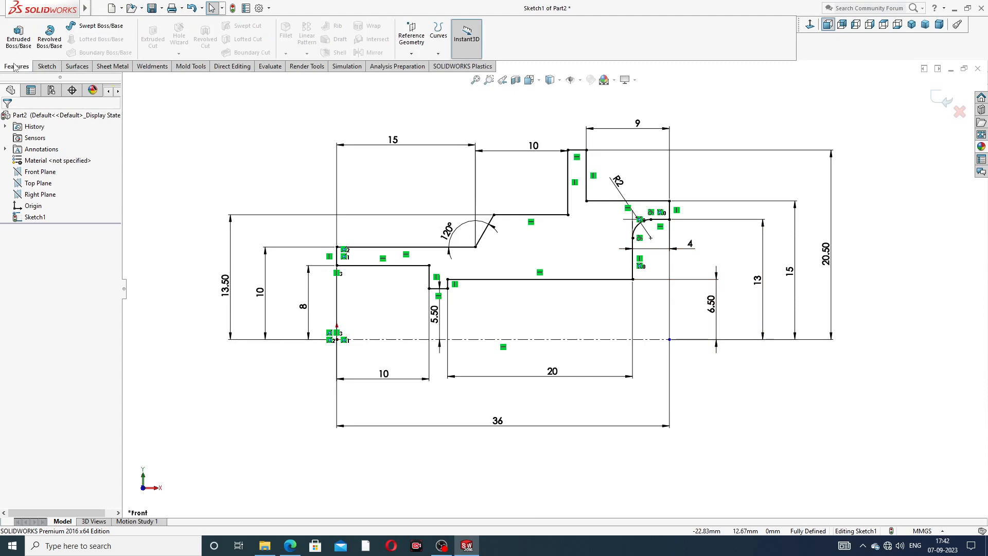
{"action": "left_click", "coordinate": [50, 43]}
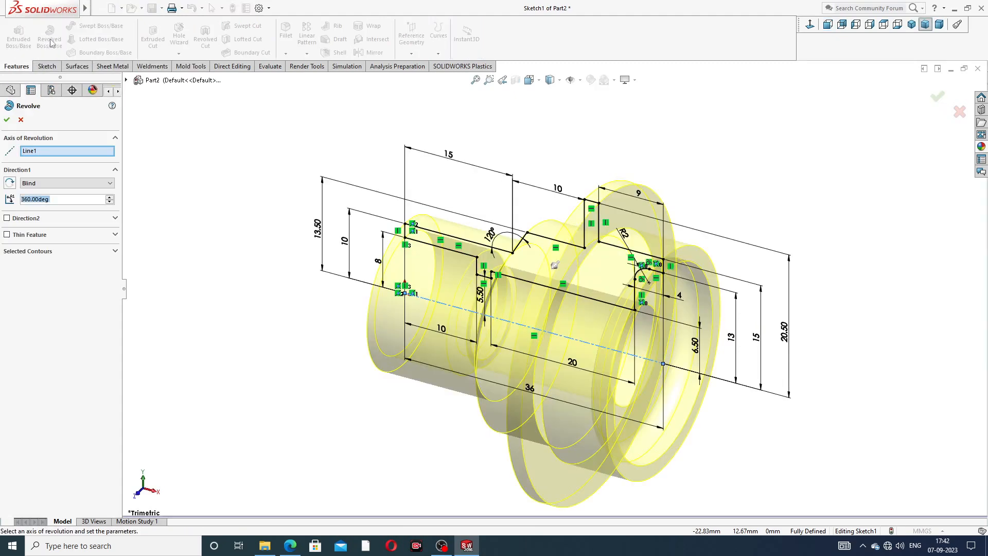
{"action": "scroll", "coordinate": [645, 334], "scroll_direction": "up", "scroll_amount": 2}
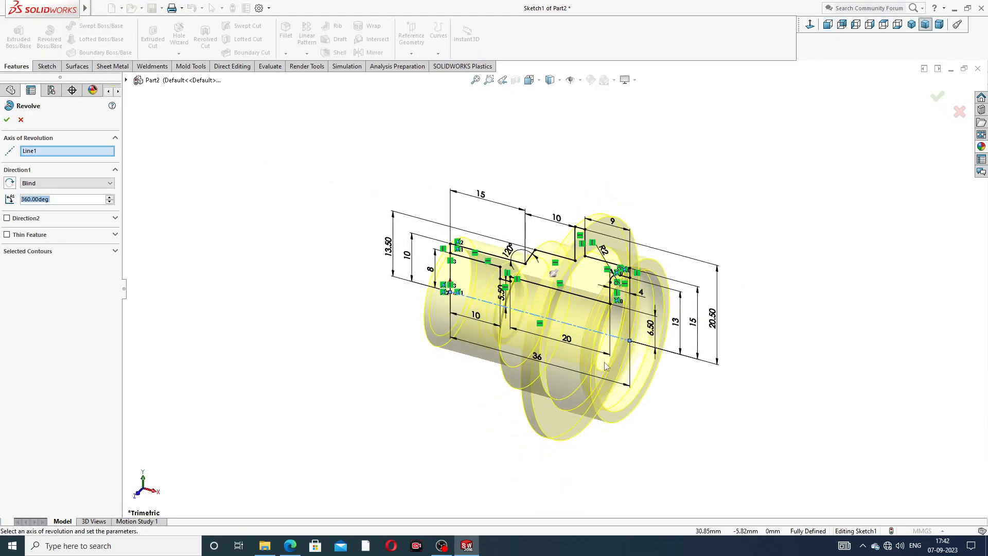
{"action": "scroll", "coordinate": [604, 363], "scroll_direction": "down", "scroll_amount": 2}
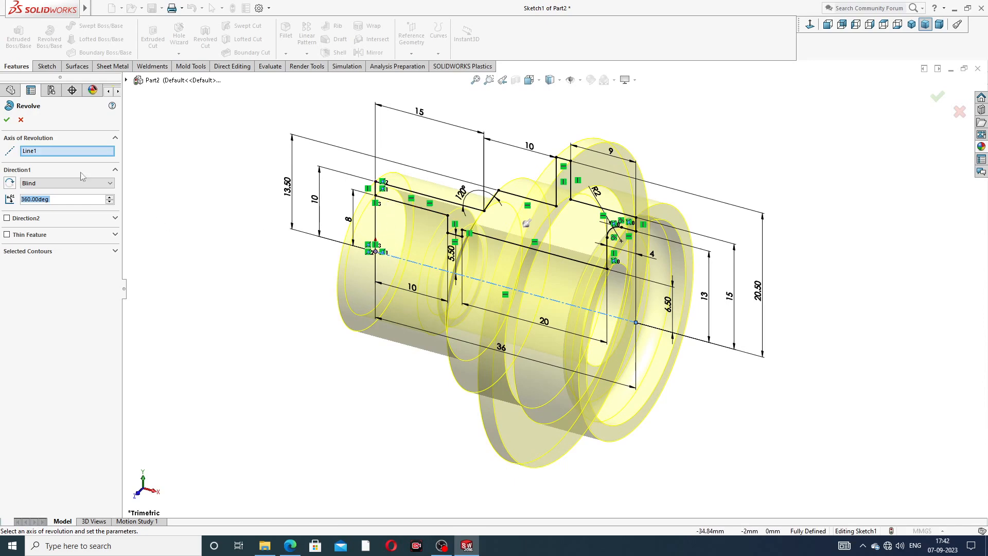
{"action": "left_click", "coordinate": [7, 120]}
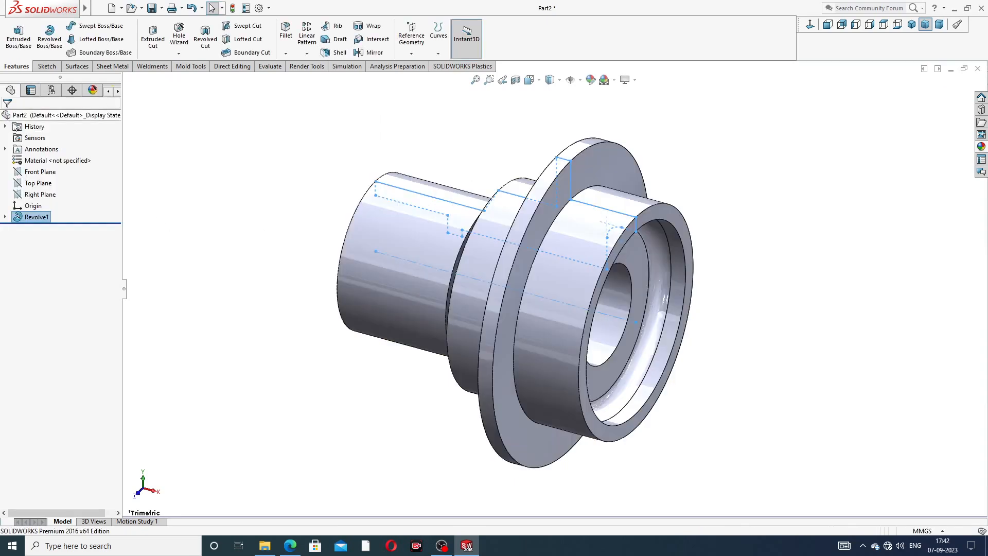
{"action": "mouse_move", "coordinate": [673, 261]}
{"action": "middle_mouse_down"}
{"action": "mouse_move", "coordinate": [717, 194]}
{"action": "mouse_move", "coordinate": [704, 137]}
{"action": "mouse_move", "coordinate": [657, 130]}
{"action": "mouse_move", "coordinate": [673, 199]}
{"action": "mouse_move", "coordinate": [711, 234]}
{"action": "mouse_move", "coordinate": [702, 227]}
{"action": "mouse_move", "coordinate": [679, 247]}
{"action": "middle_mouse_up"}
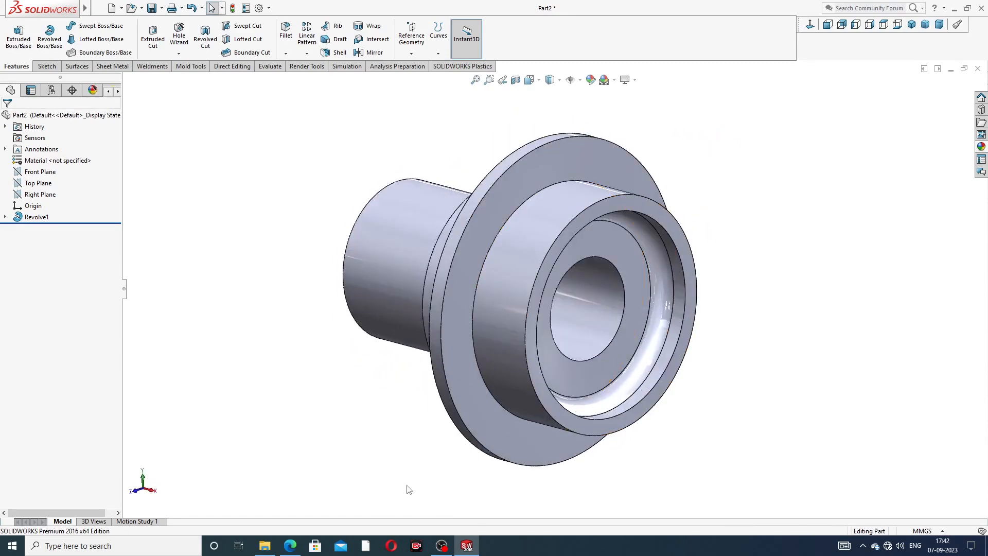
Step: Check the PDF drawing and chamfer the outer edge of the recessed end by 1 mm at 45°
{"action": "left_click", "coordinate": [290, 545]}
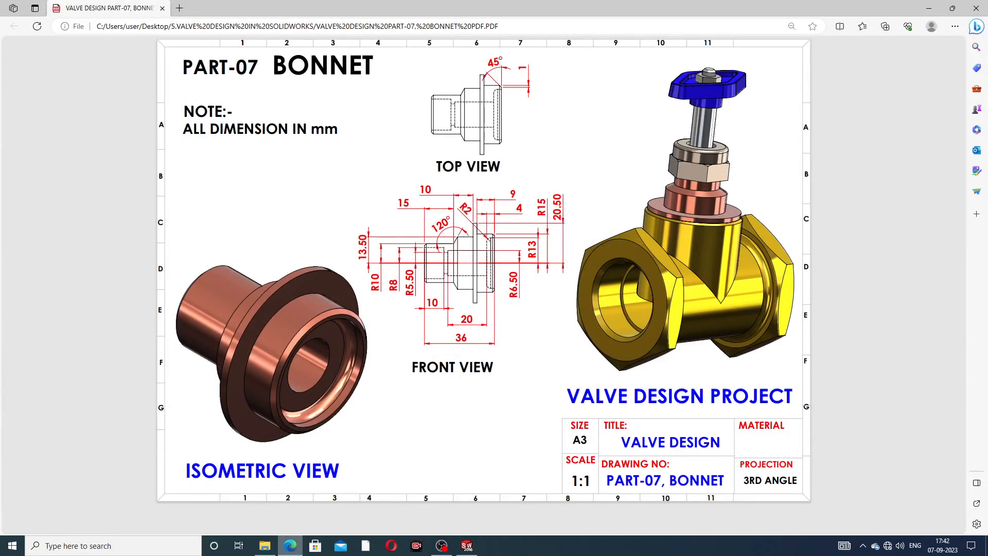
{"action": "left_click", "coordinate": [291, 545]}
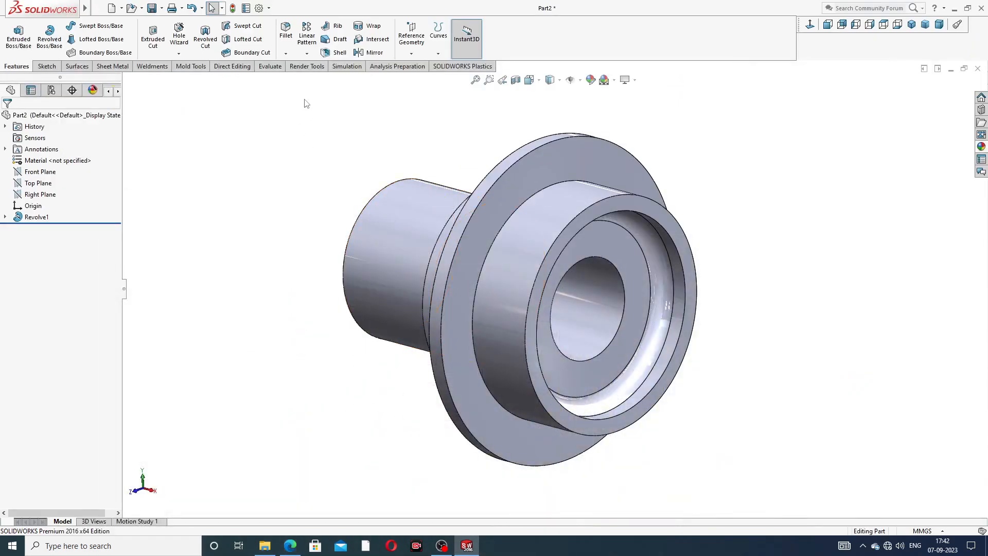
{"action": "left_click", "coordinate": [287, 54]}
{"action": "left_click", "coordinate": [304, 78]}
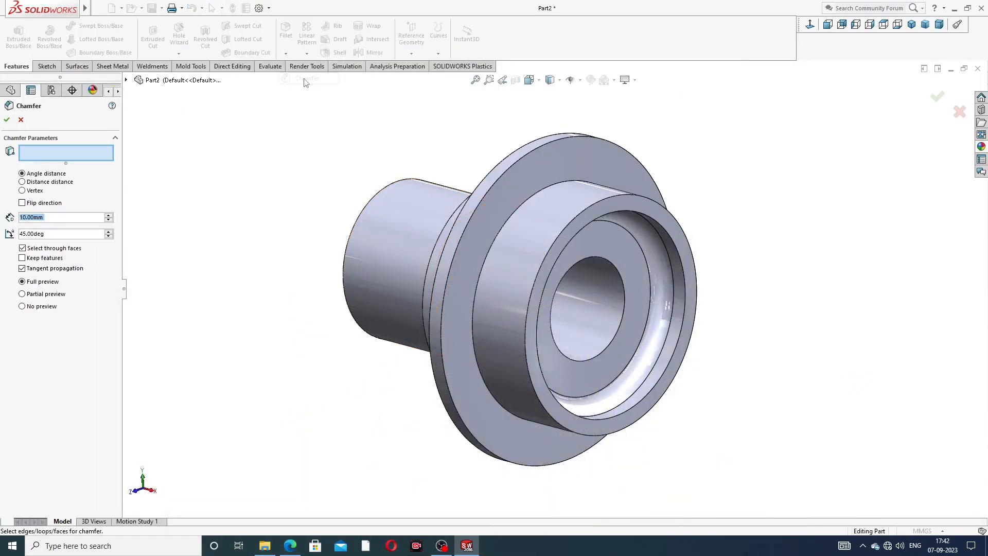
{"action": "type", "text": "1"}
{"action": "key", "text": "Return"}
{"action": "left_click", "coordinate": [600, 200]}
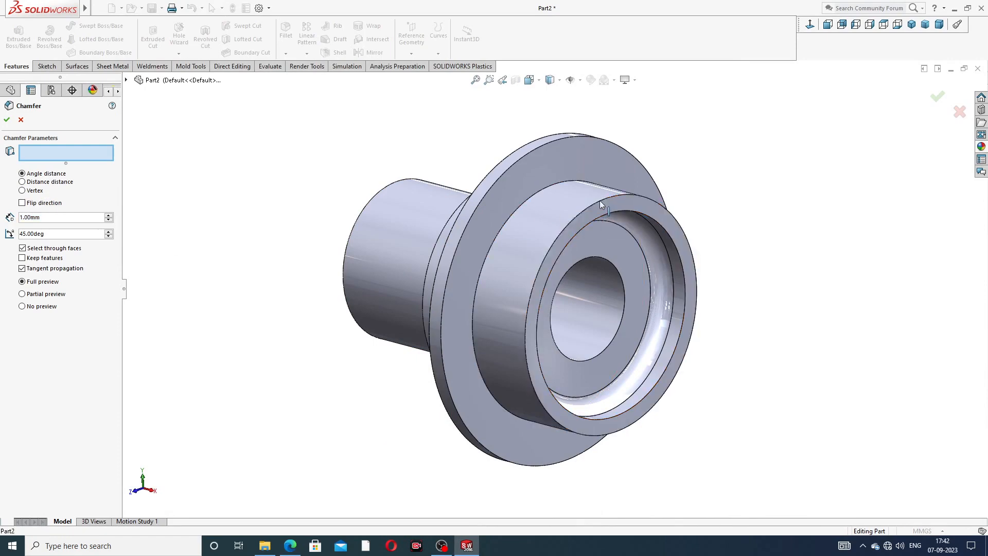
{"action": "left_click", "coordinate": [939, 98]}
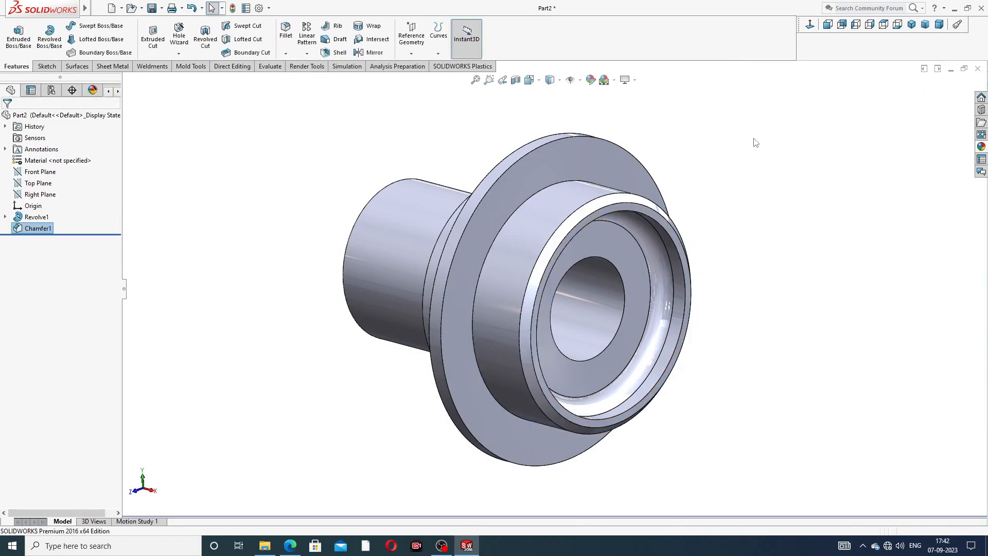
Step: Apply the polished copper appearance from the metal appearances to the whole bonnet part
{"action": "middle_click_drag", "start_coordinate": [717, 201], "coordinate": [525, 208]}
{"action": "scroll", "coordinate": [659, 223], "scroll_direction": "down", "scroll_amount": 2}
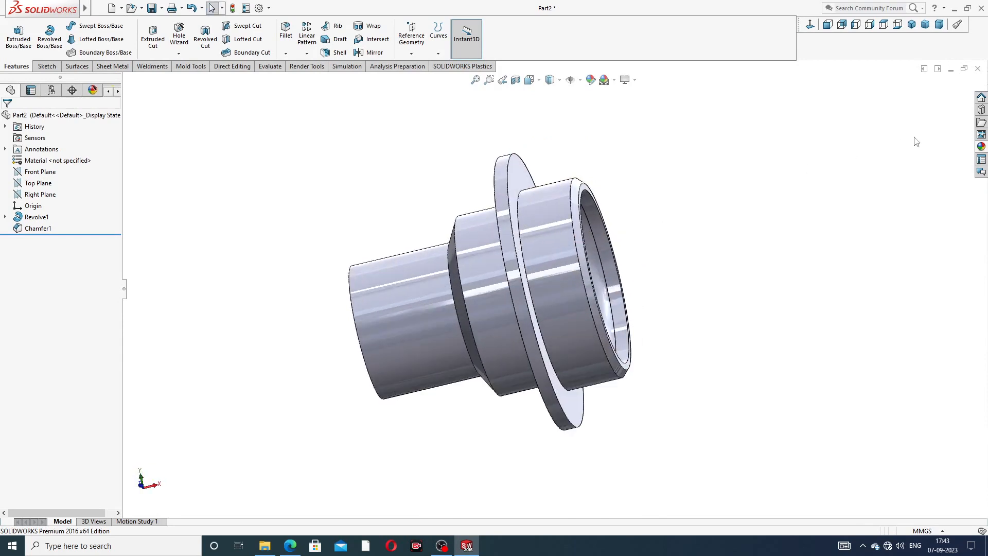
{"action": "left_click", "coordinate": [982, 147]}
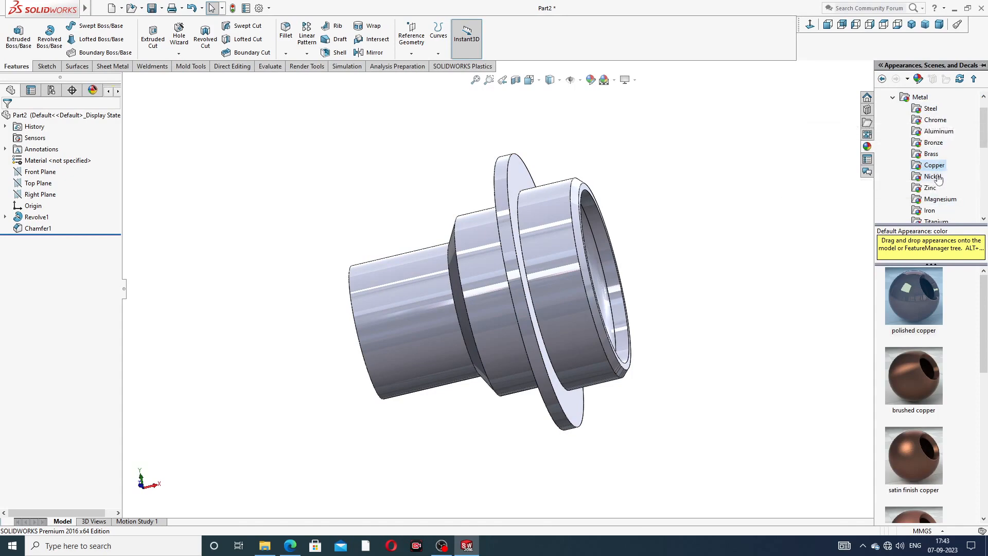
{"action": "double_click", "coordinate": [915, 302]}
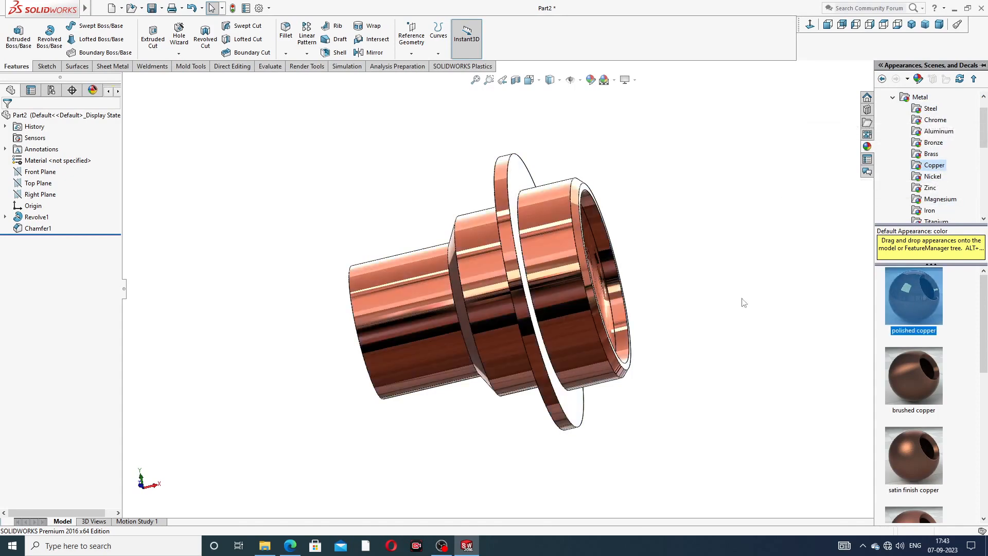
Step: Examine the copper bonnet's flange, recessed end and bore from several angles, including the isometric view
{"action": "middle_click_drag", "start_coordinate": [570, 270], "coordinate": [585, 251]}
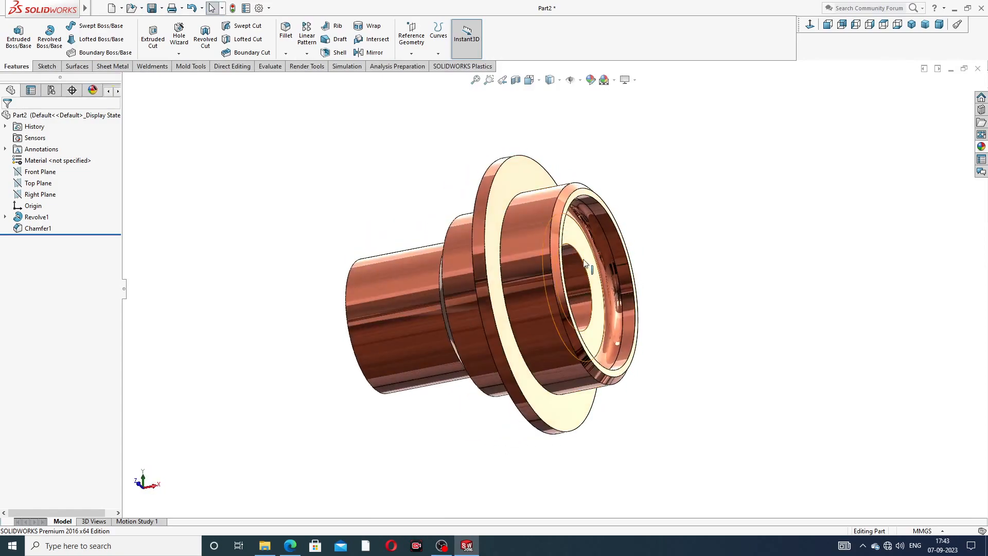
{"action": "middle_click_drag", "start_coordinate": [721, 249], "coordinate": [574, 260]}
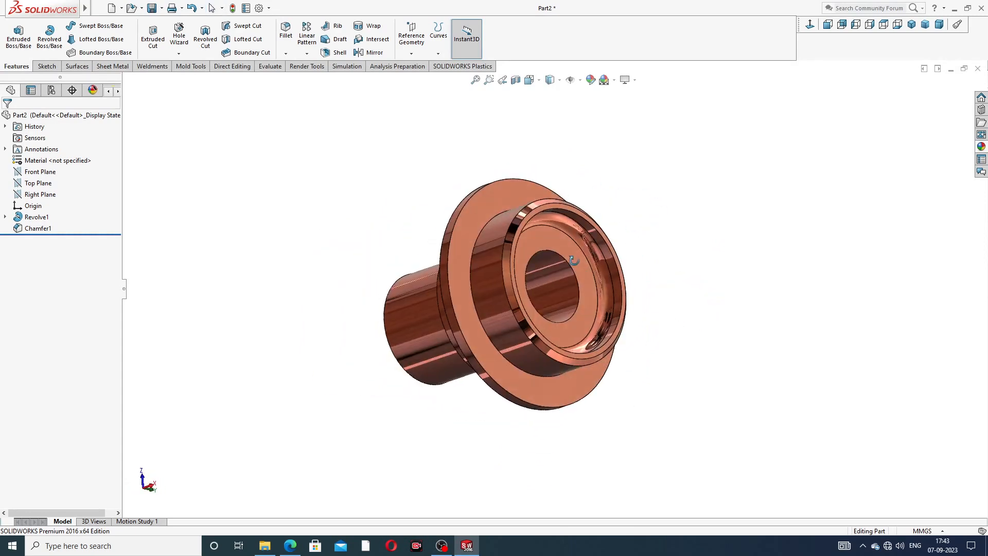
{"action": "scroll", "coordinate": [547, 304], "scroll_direction": "down", "scroll_amount": 3}
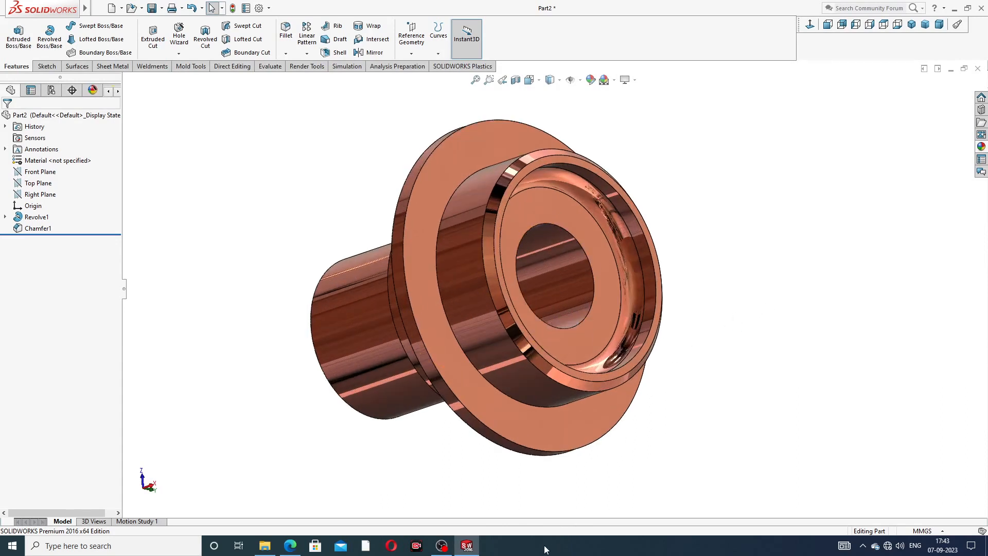
{"action": "left_click", "coordinate": [912, 26]}
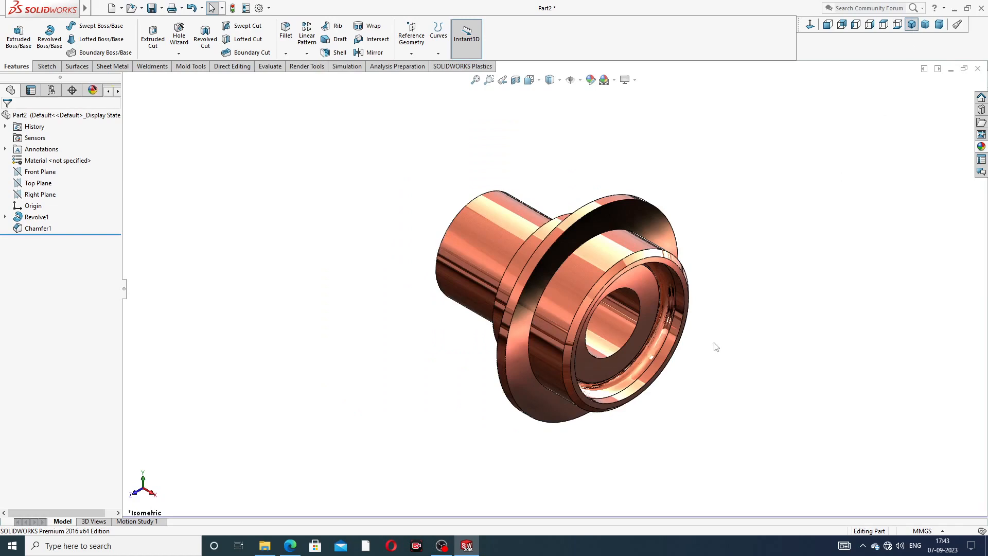
{"action": "middle_click_drag", "start_coordinate": [661, 324], "coordinate": [700, 278]}
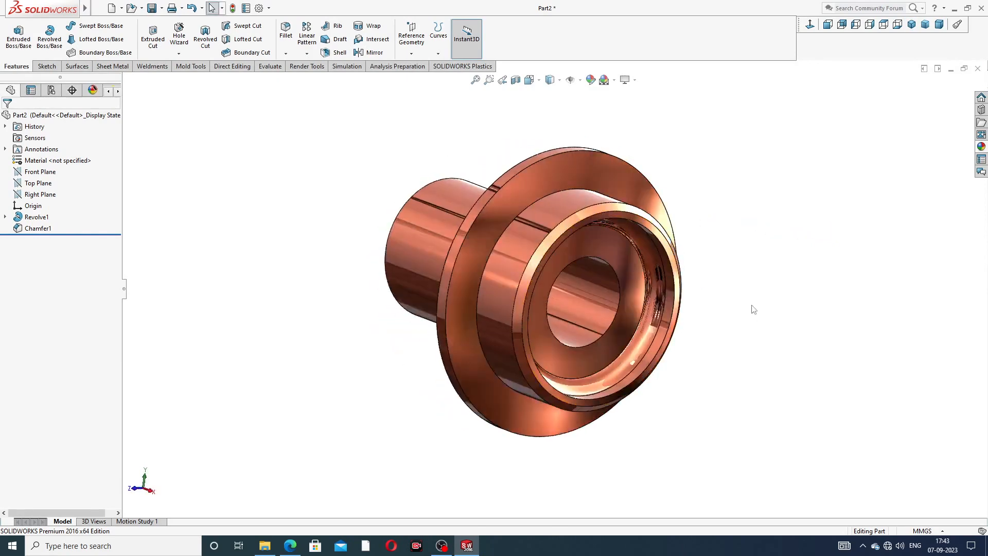
{"action": "middle_click_drag", "start_coordinate": [753, 310], "coordinate": [775, 256]}
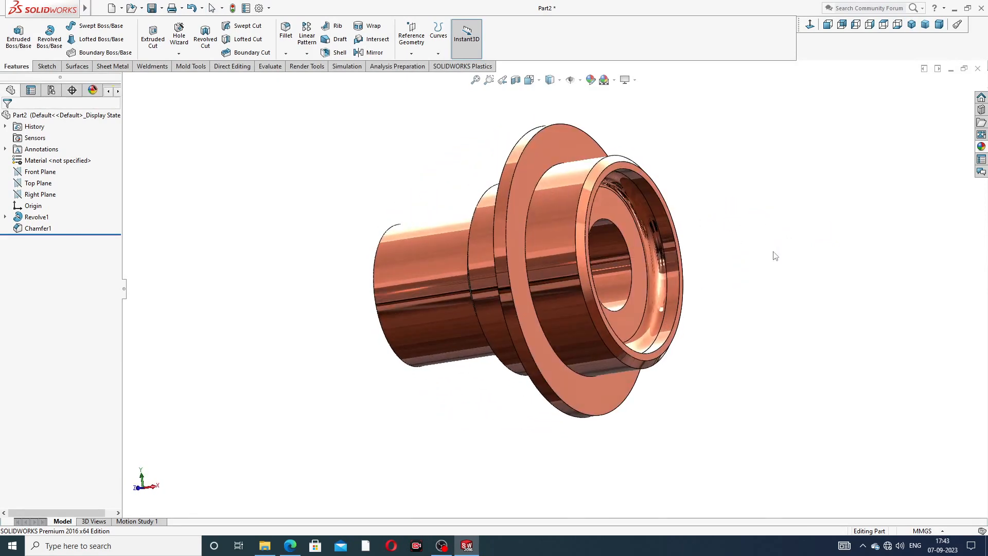
{"action": "scroll", "coordinate": [672, 204], "scroll_direction": "down", "scroll_amount": 2}
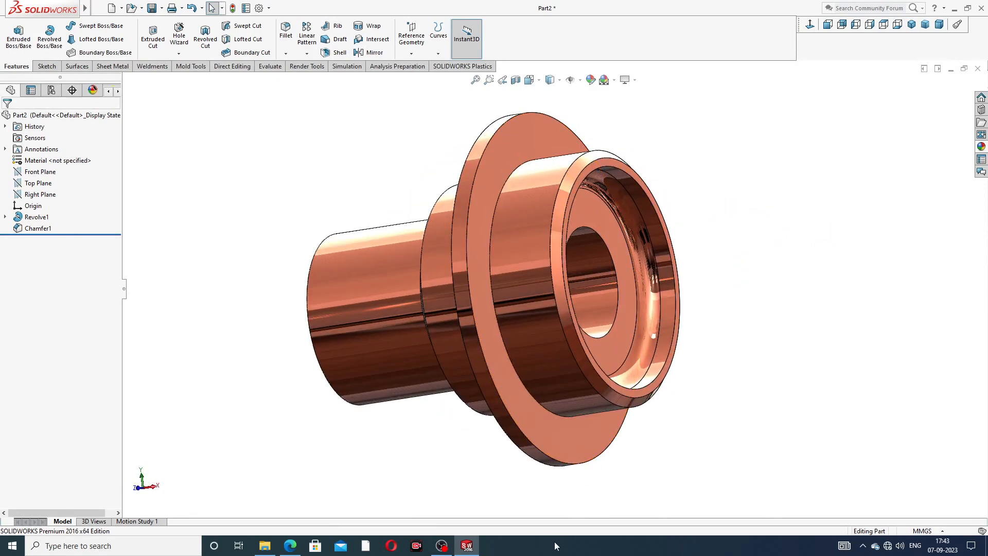